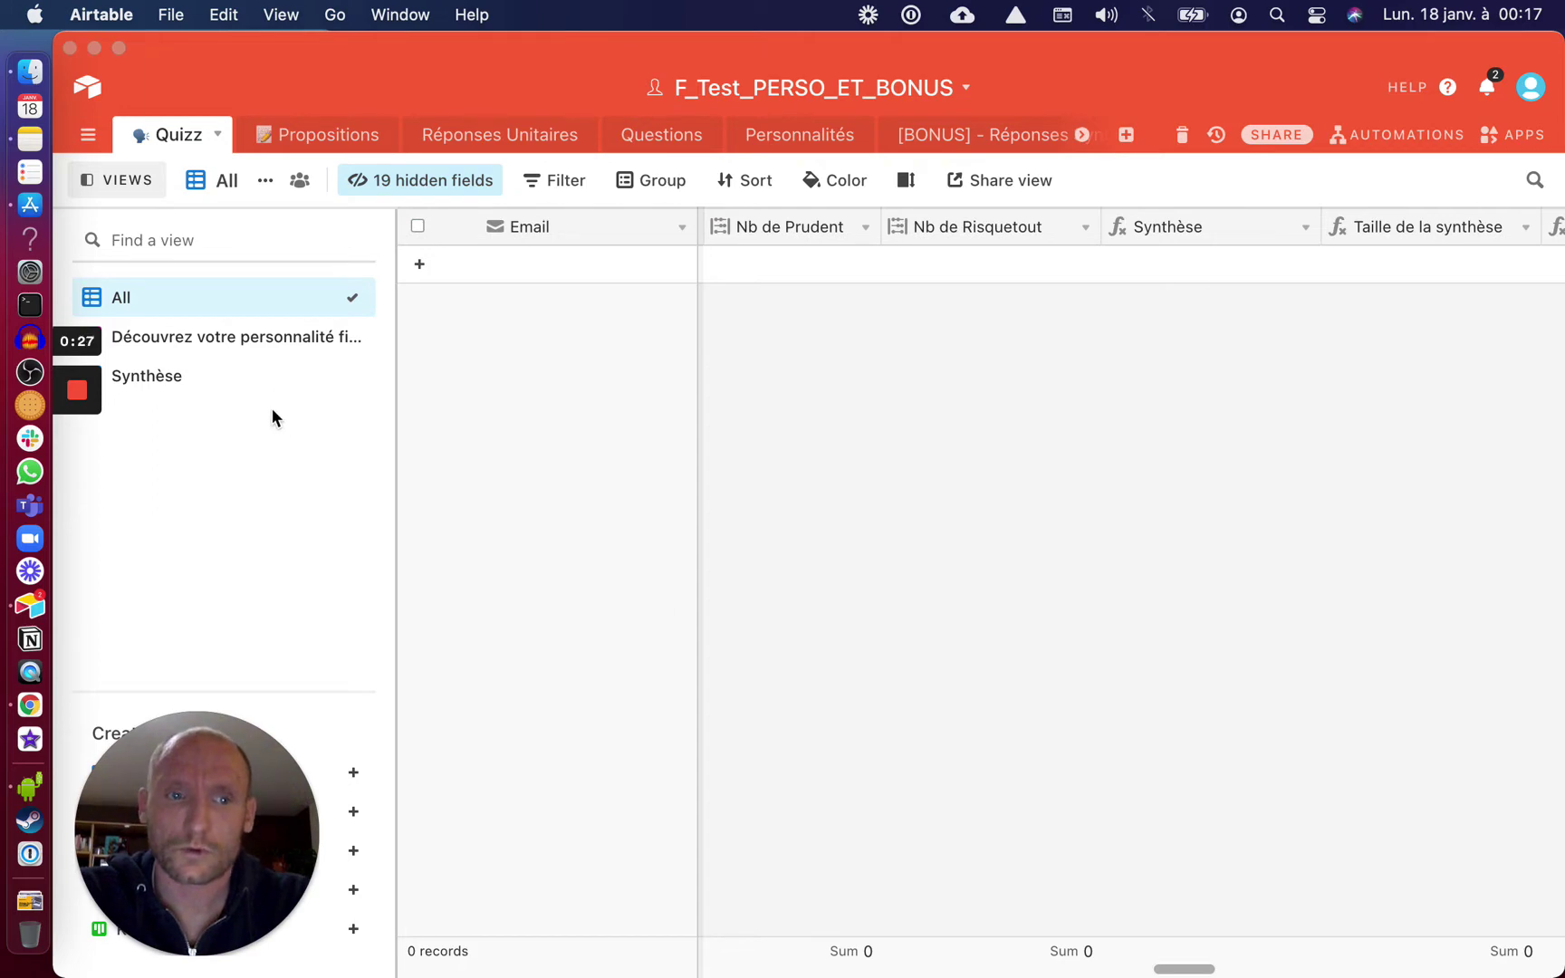
Open the 'Découvrez votre personnalité…' form view and launch its live form in the browser
left_click(272, 340)
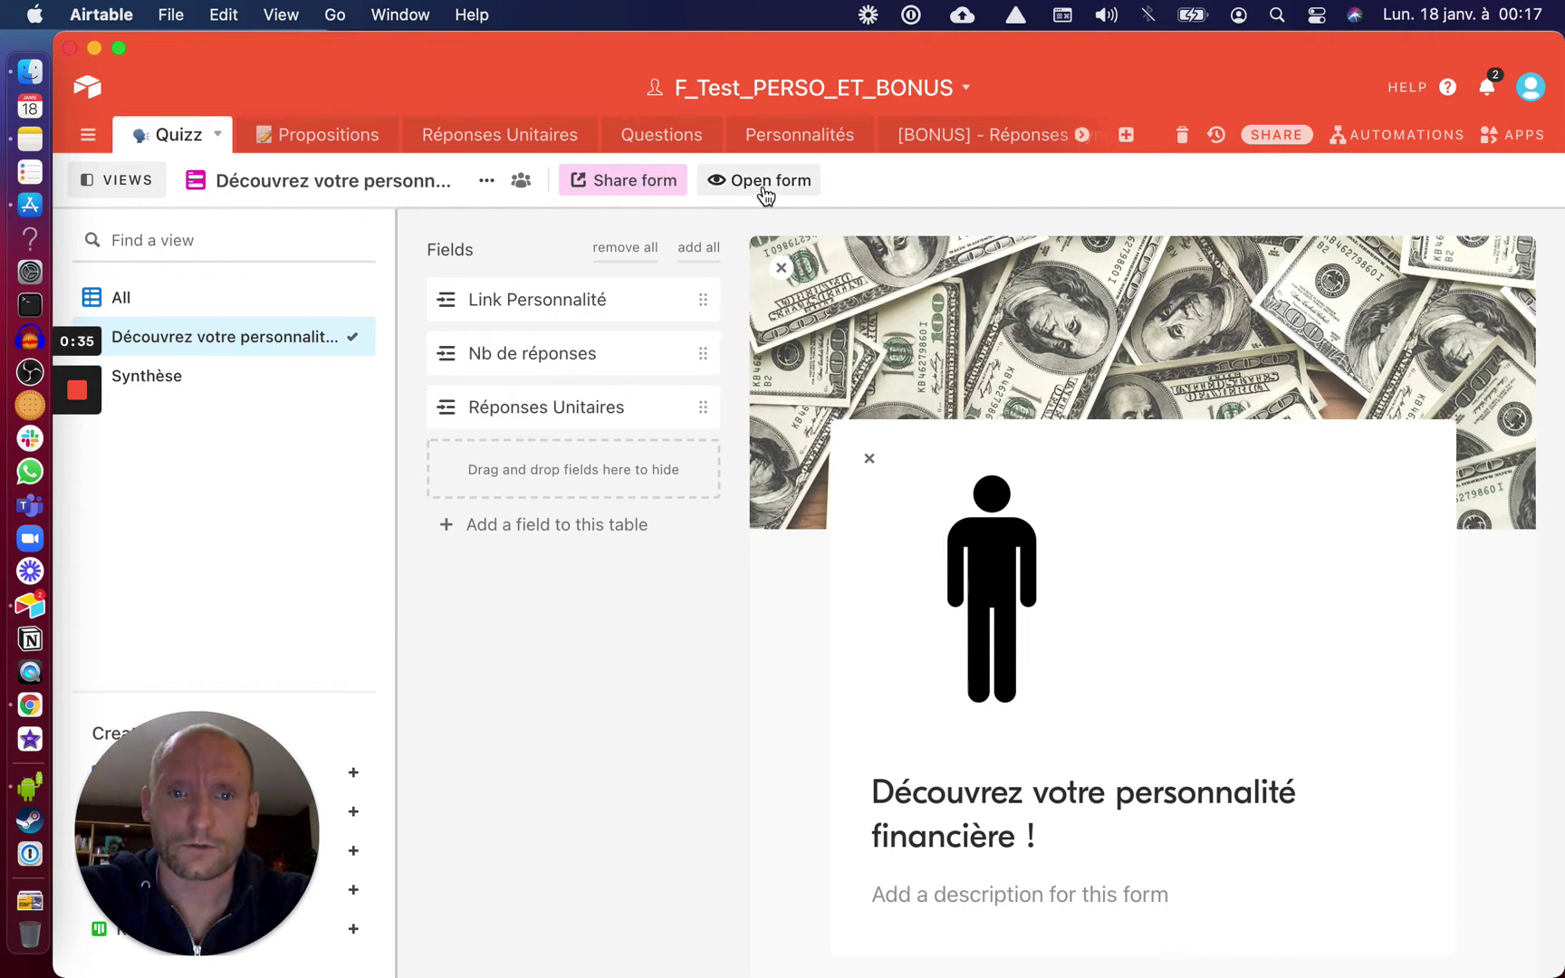
left_click(763, 186)
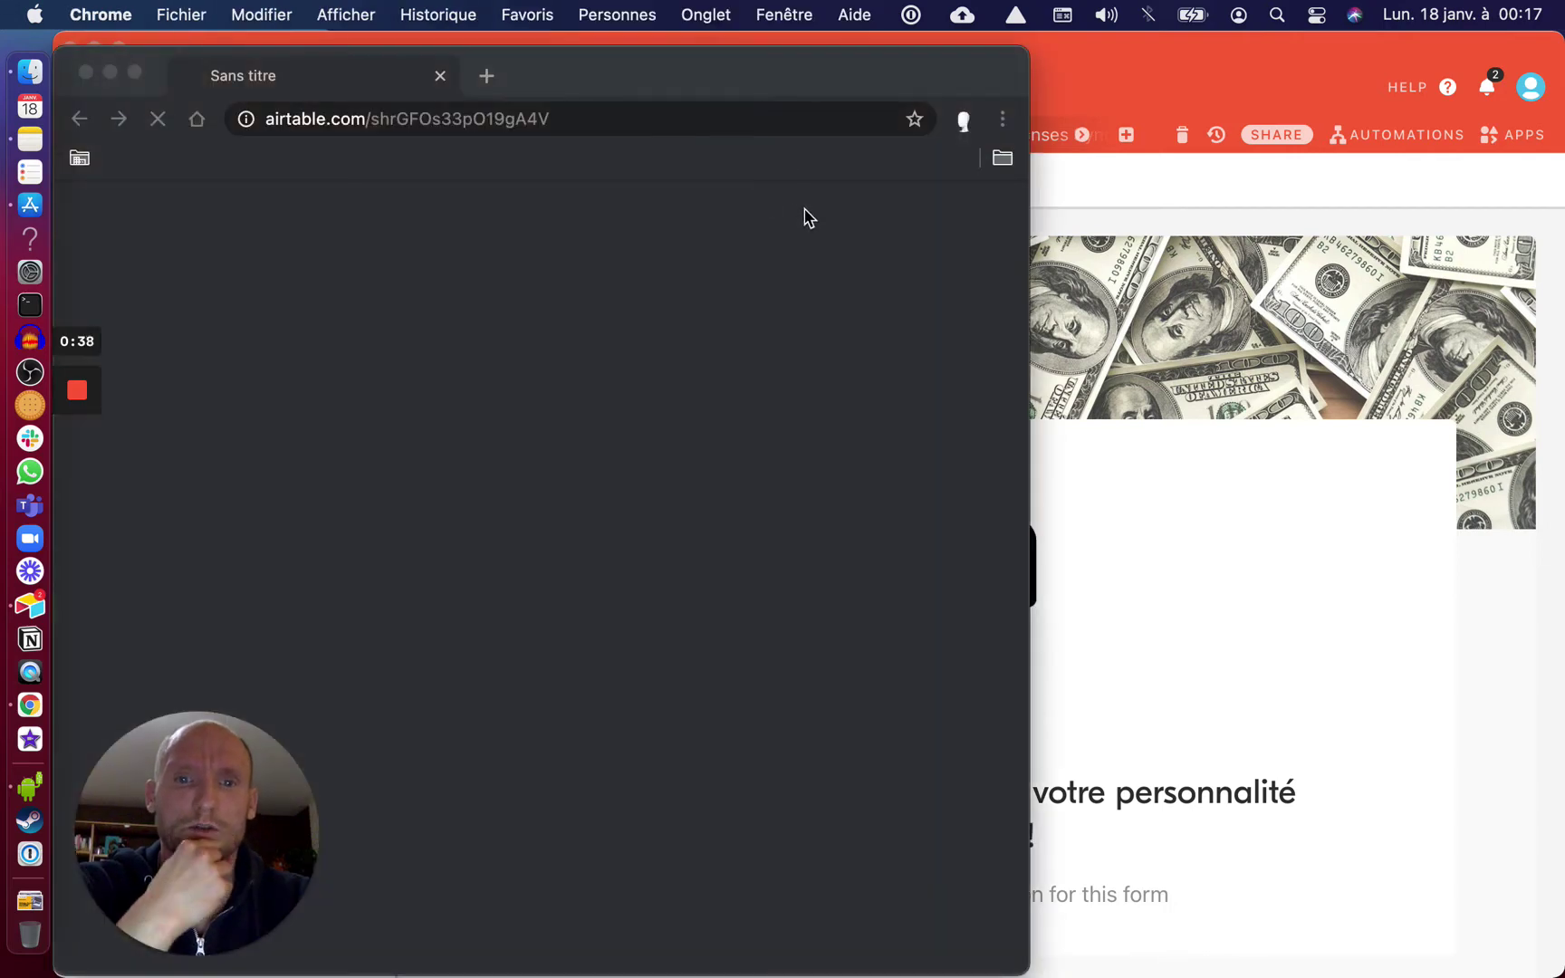
Make the Chrome window full-screen and move to the desktop space showing the quiz form
left_click(134, 73)
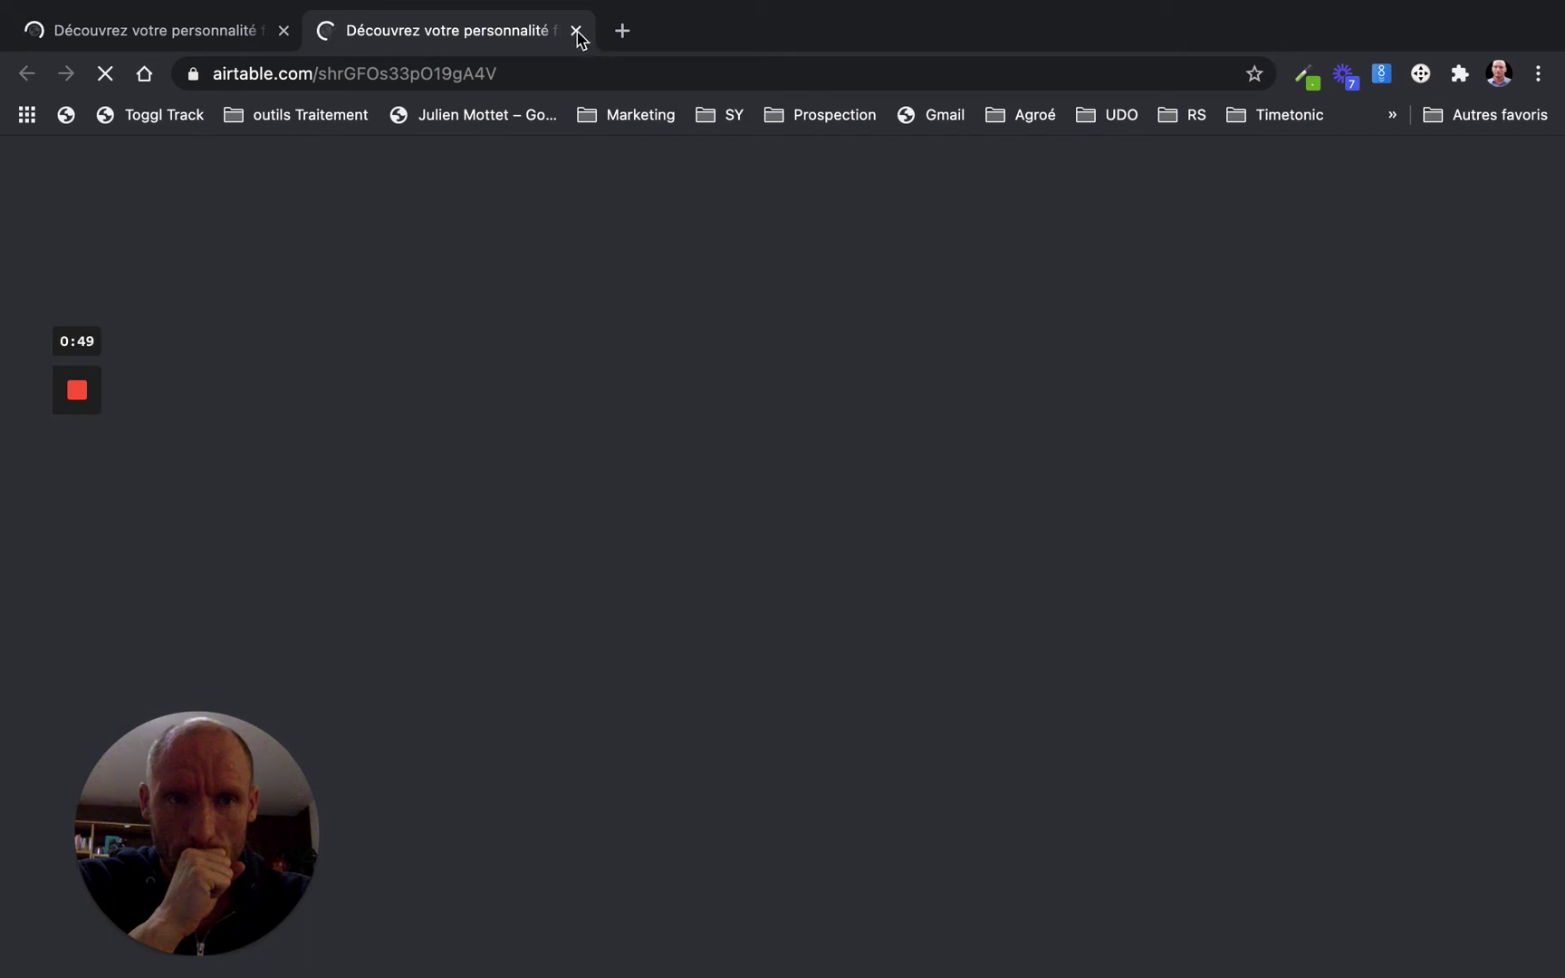
key("ctrl+Left")
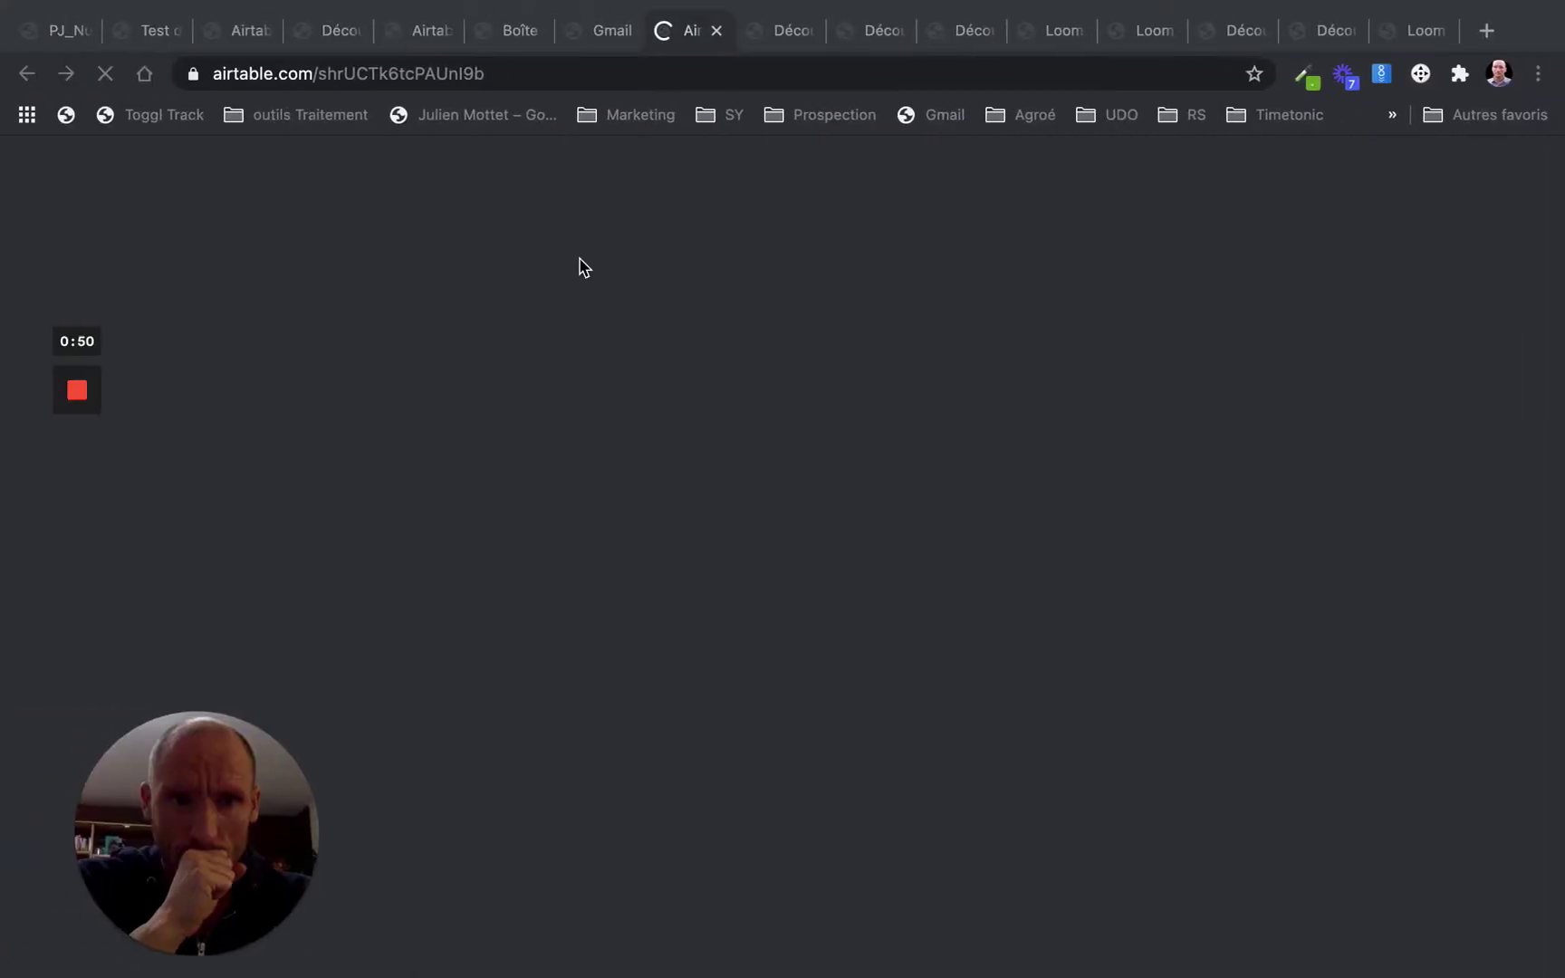
mouse_move(25, 27)
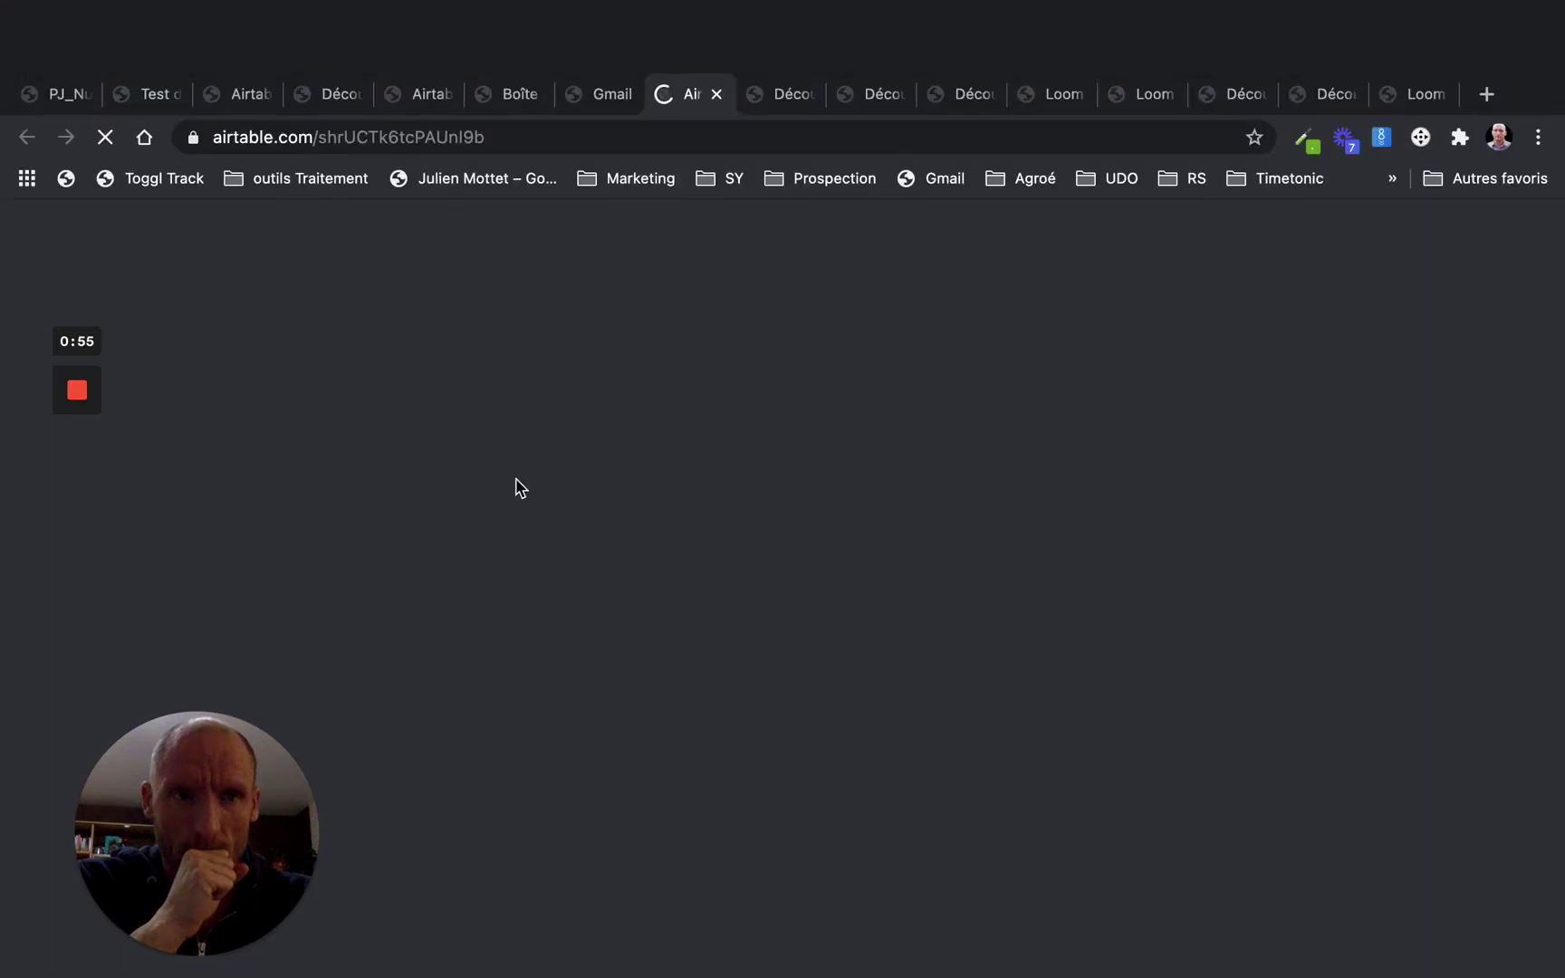
key("ctrl+Right")
key("ctrl+Right")
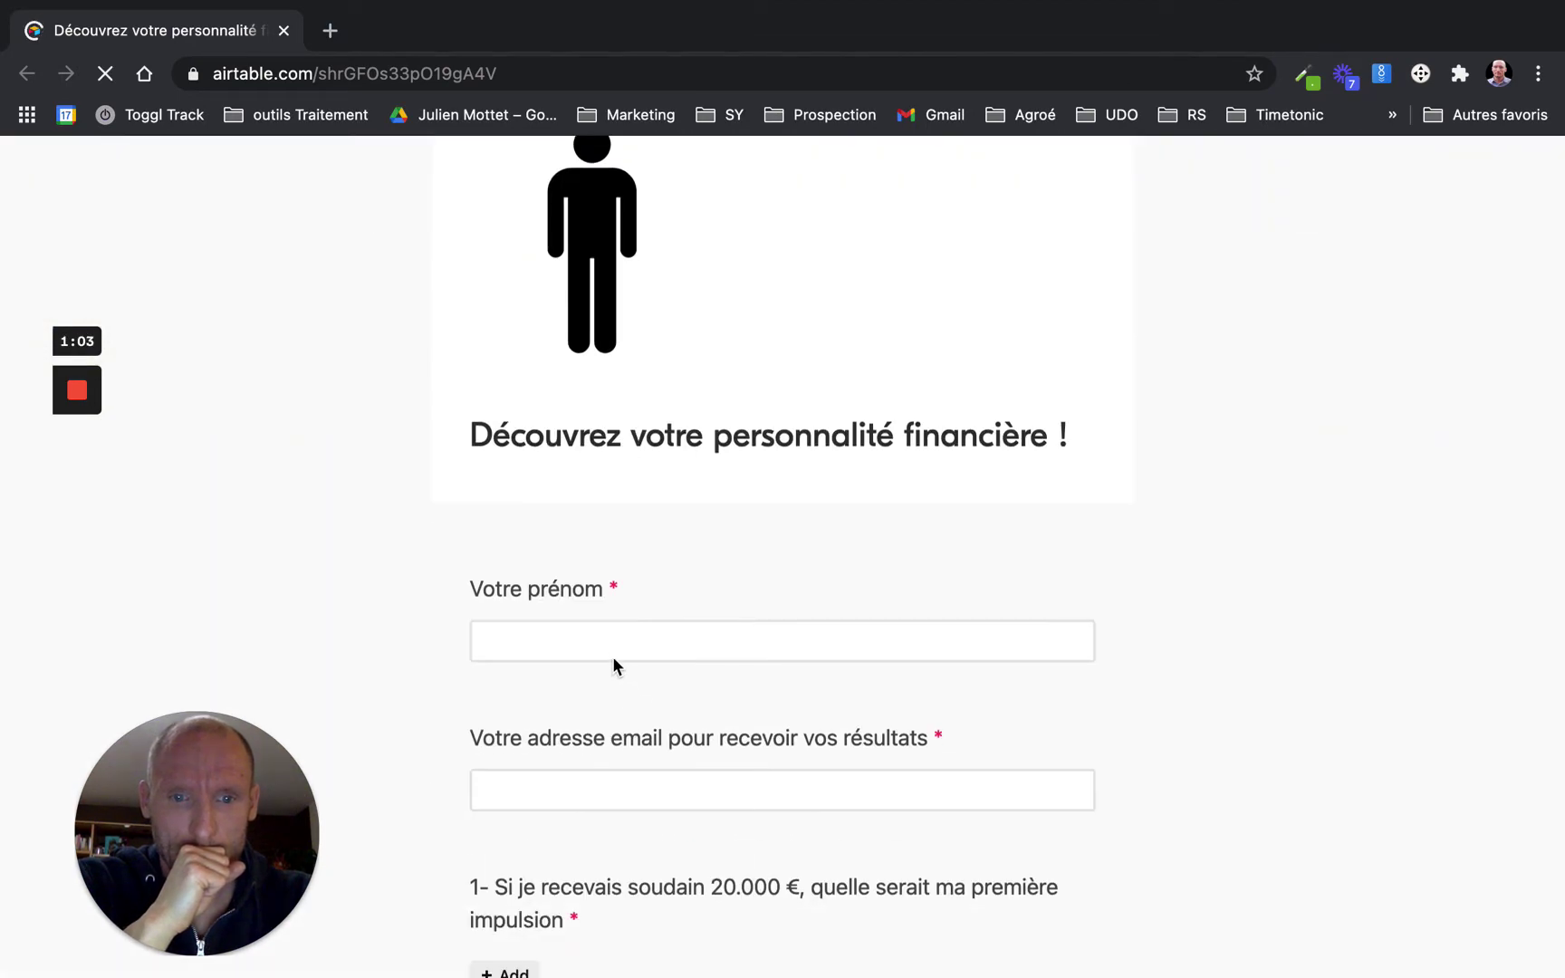
Enter the respondent's first name and e-mail address in the quiz form
left_click(608, 649)
type("Ju")
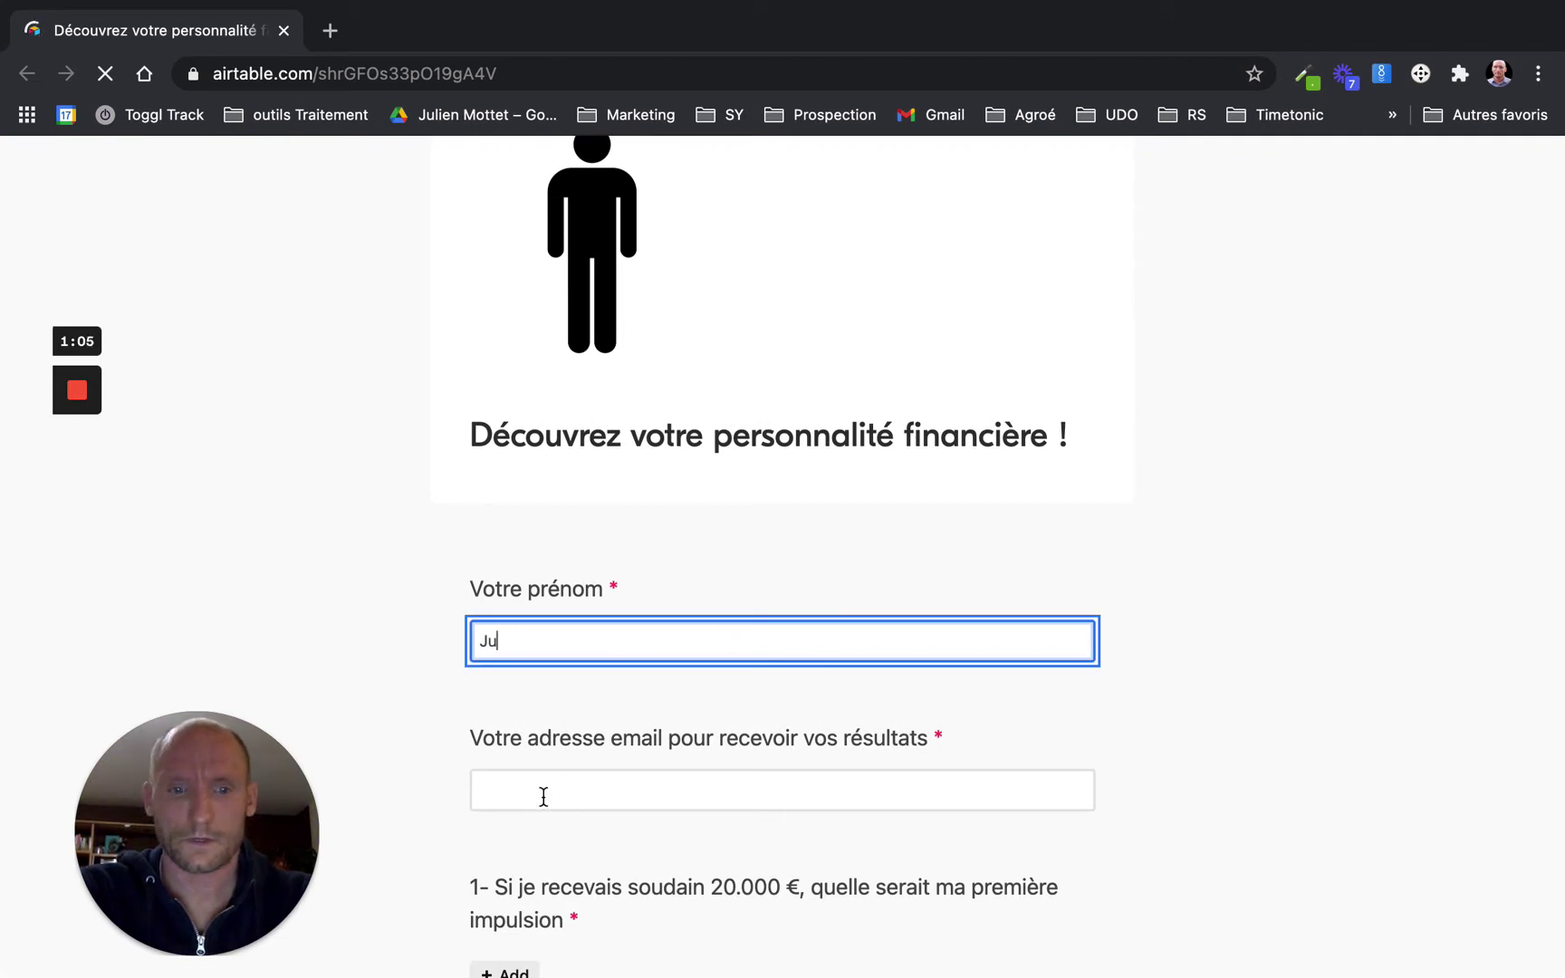
left_click(543, 796)
Answer questions 1–4: postpone all decisions, enjoy spending on gifts, a question-3 option, living simply
scroll(541, 790, "down", 3)
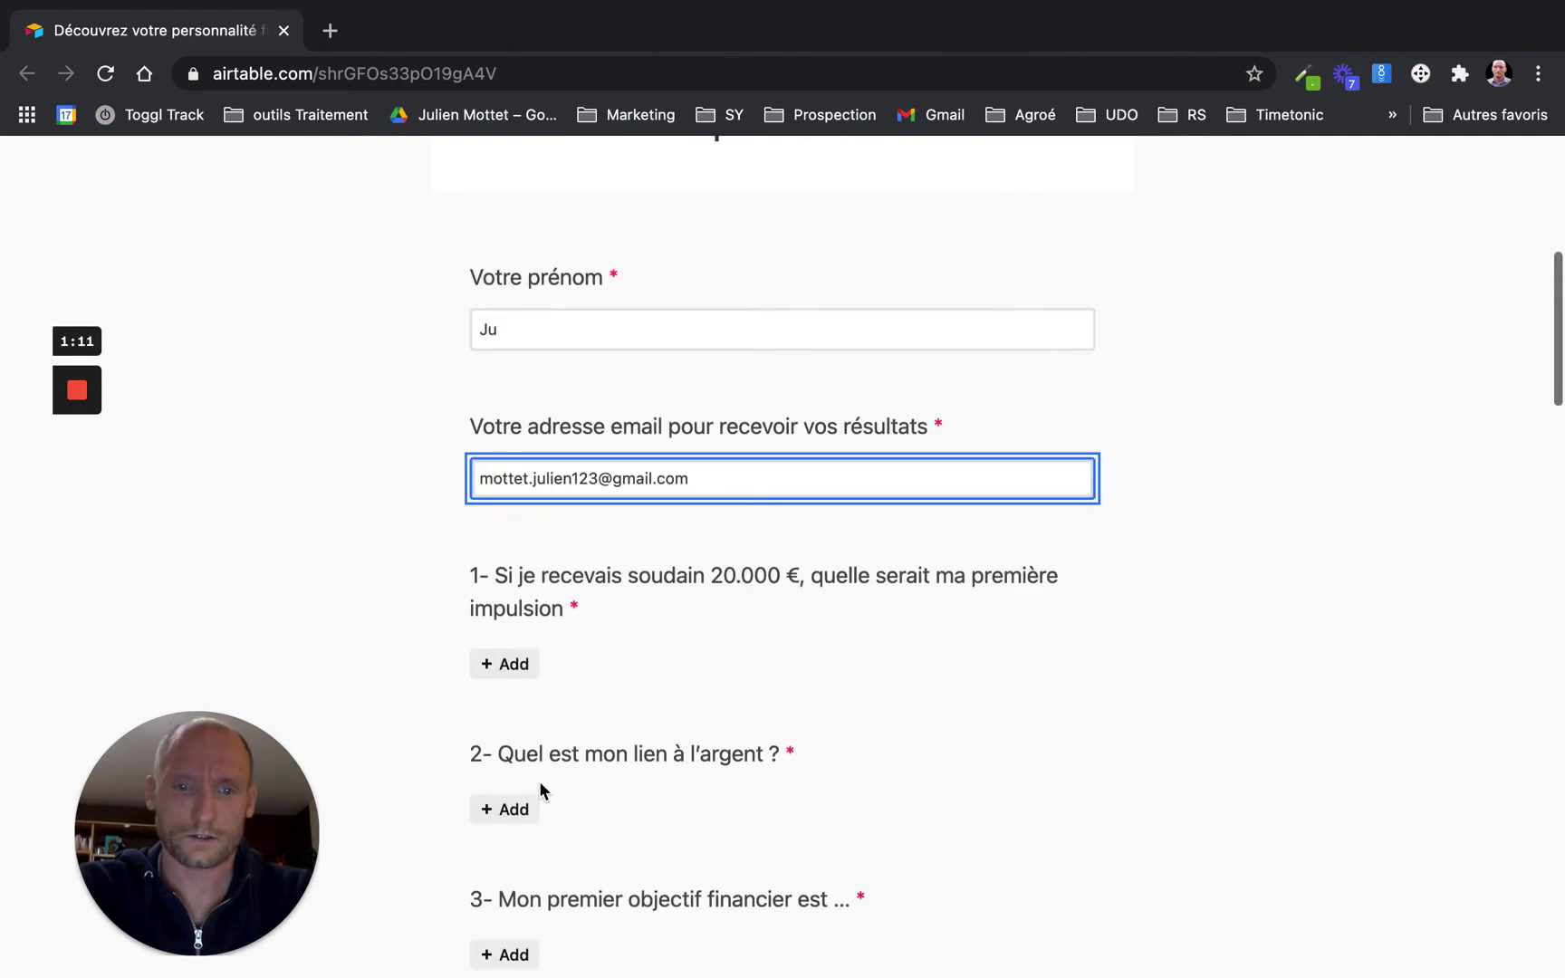
left_click(511, 661)
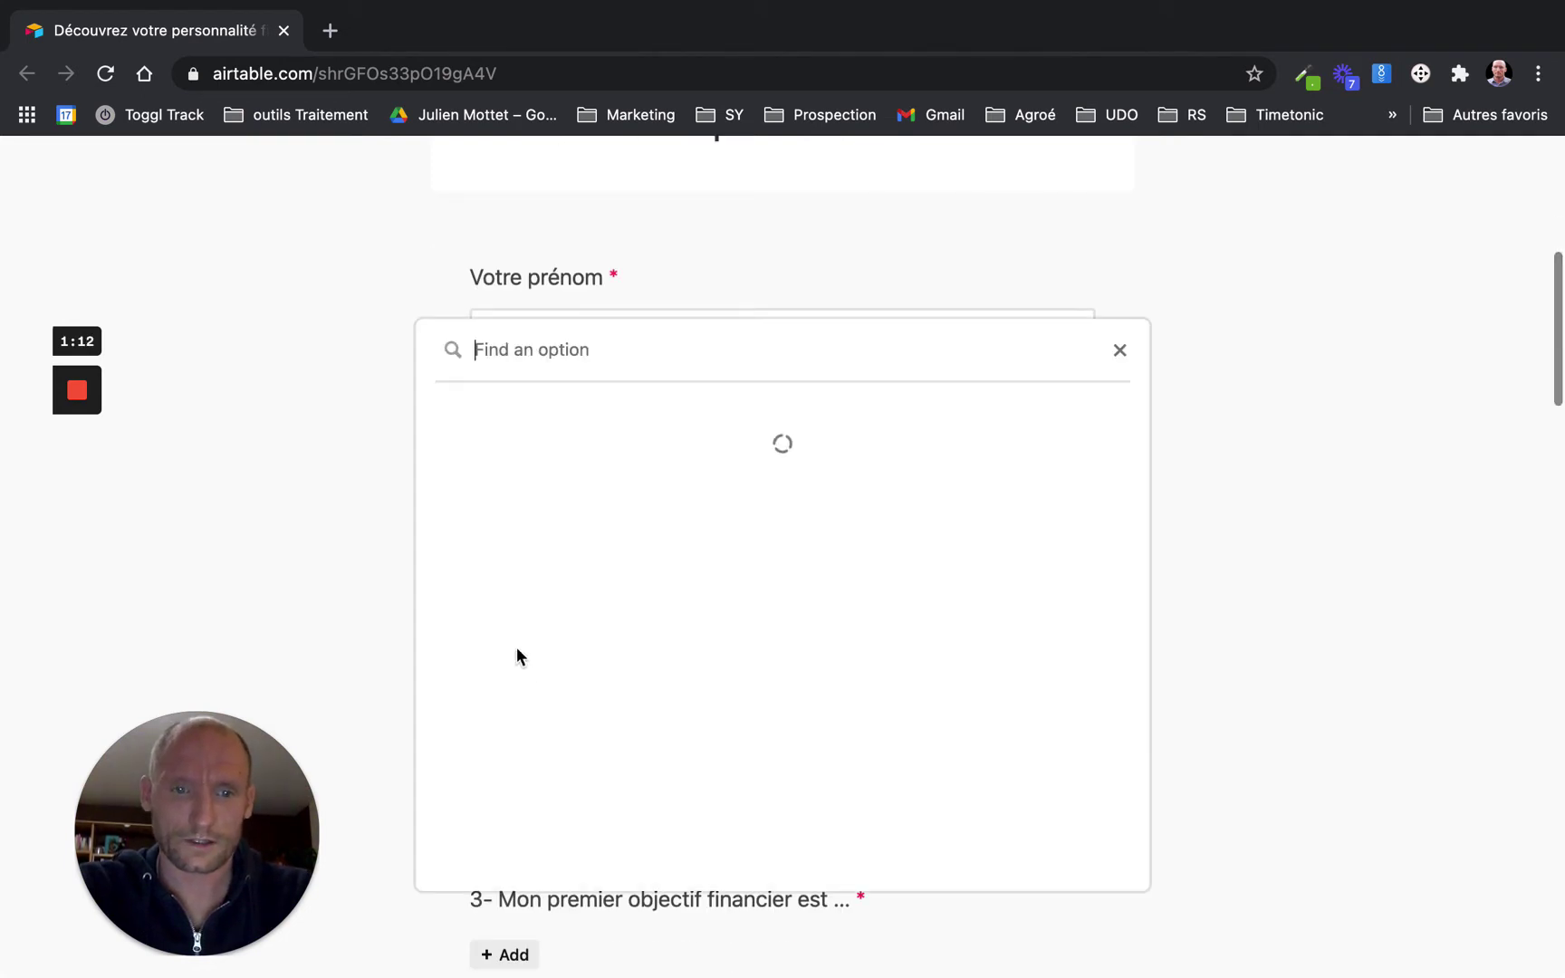
left_click(537, 543)
scroll(507, 634, "down", 3)
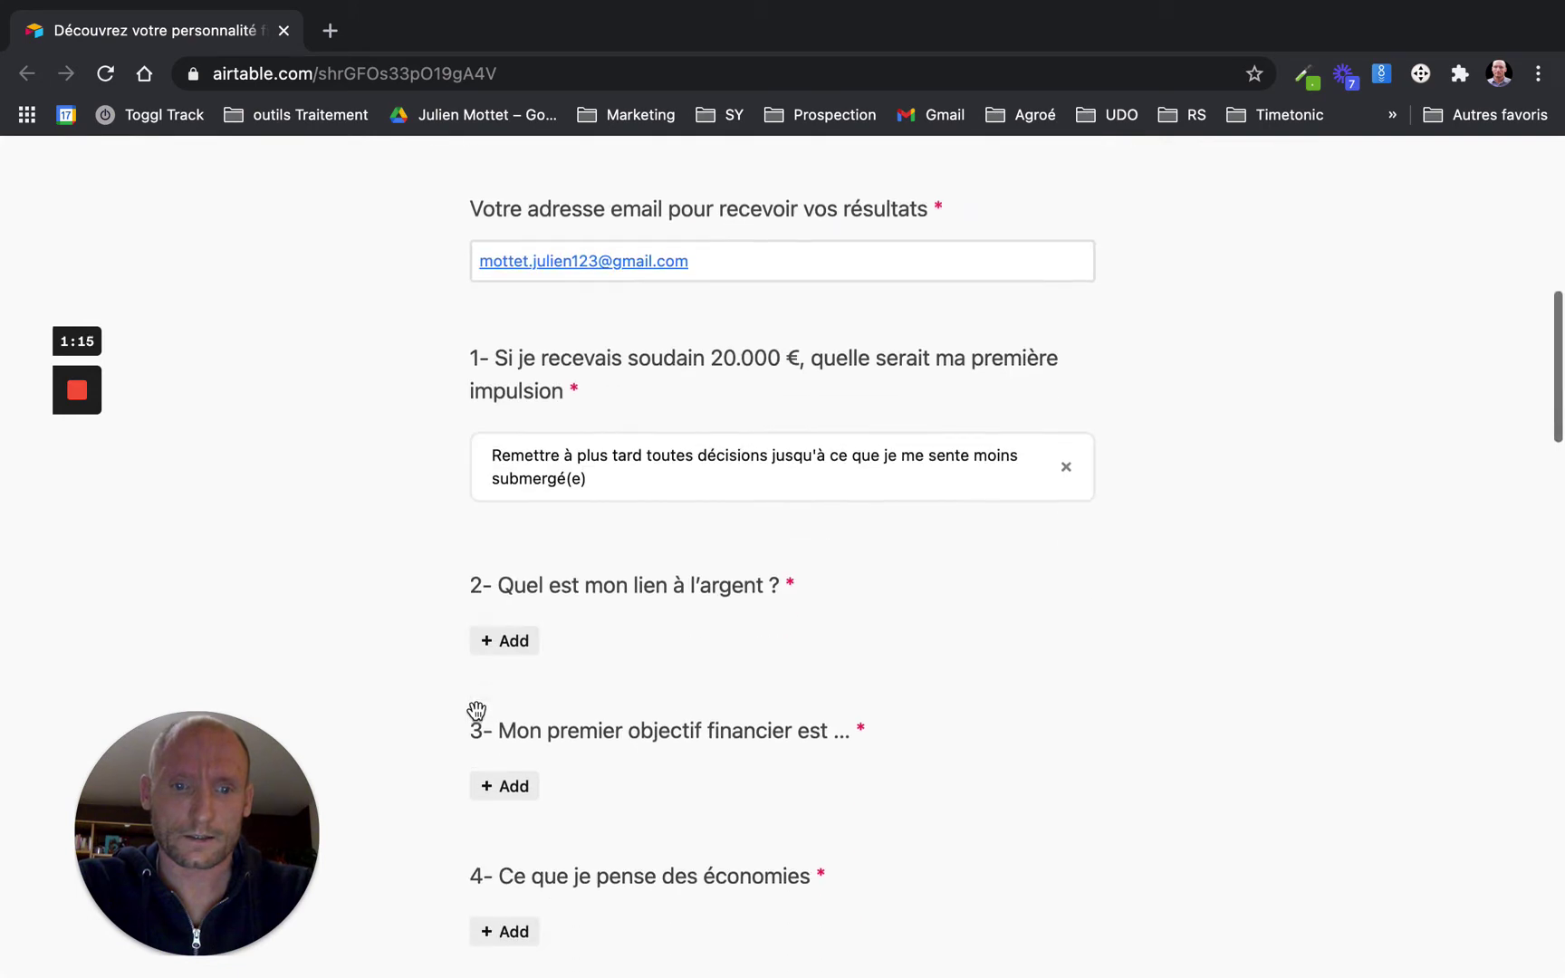
left_click(500, 608)
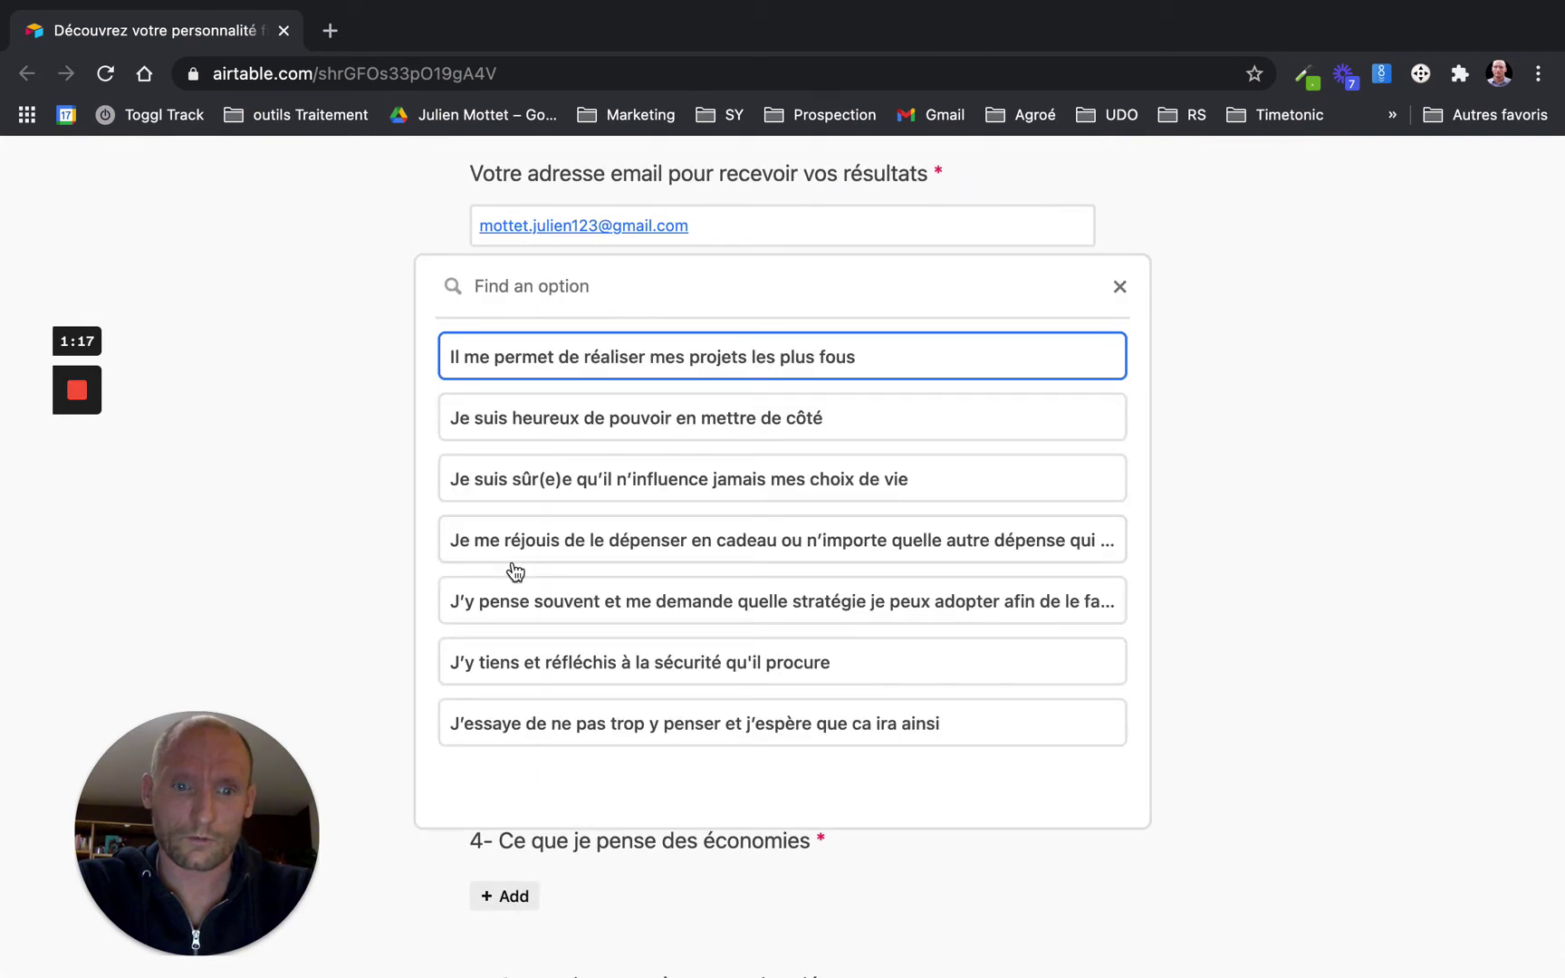
left_click(517, 538)
scroll(515, 549, "down", 3)
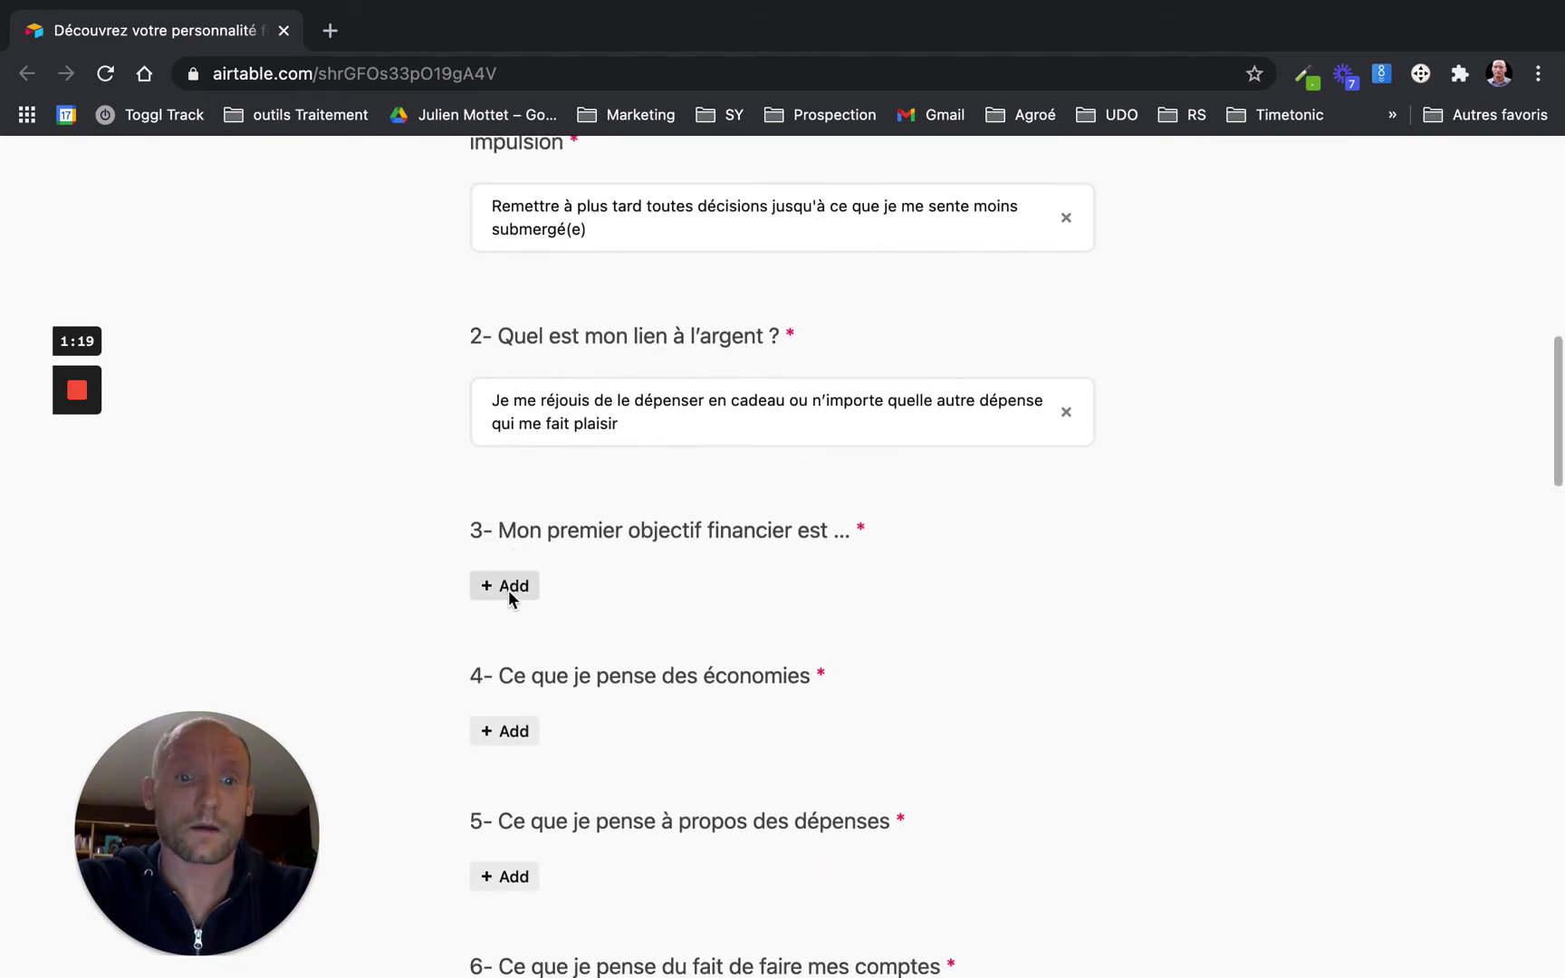
left_click(528, 585)
left_click(543, 589)
scroll(512, 580, "down", 3)
left_click(502, 451)
left_click(507, 371)
Answer questions 5–7: not caring where money goes, a question-6 option, hard to save
scroll(503, 507, "down", 3)
left_click(505, 446)
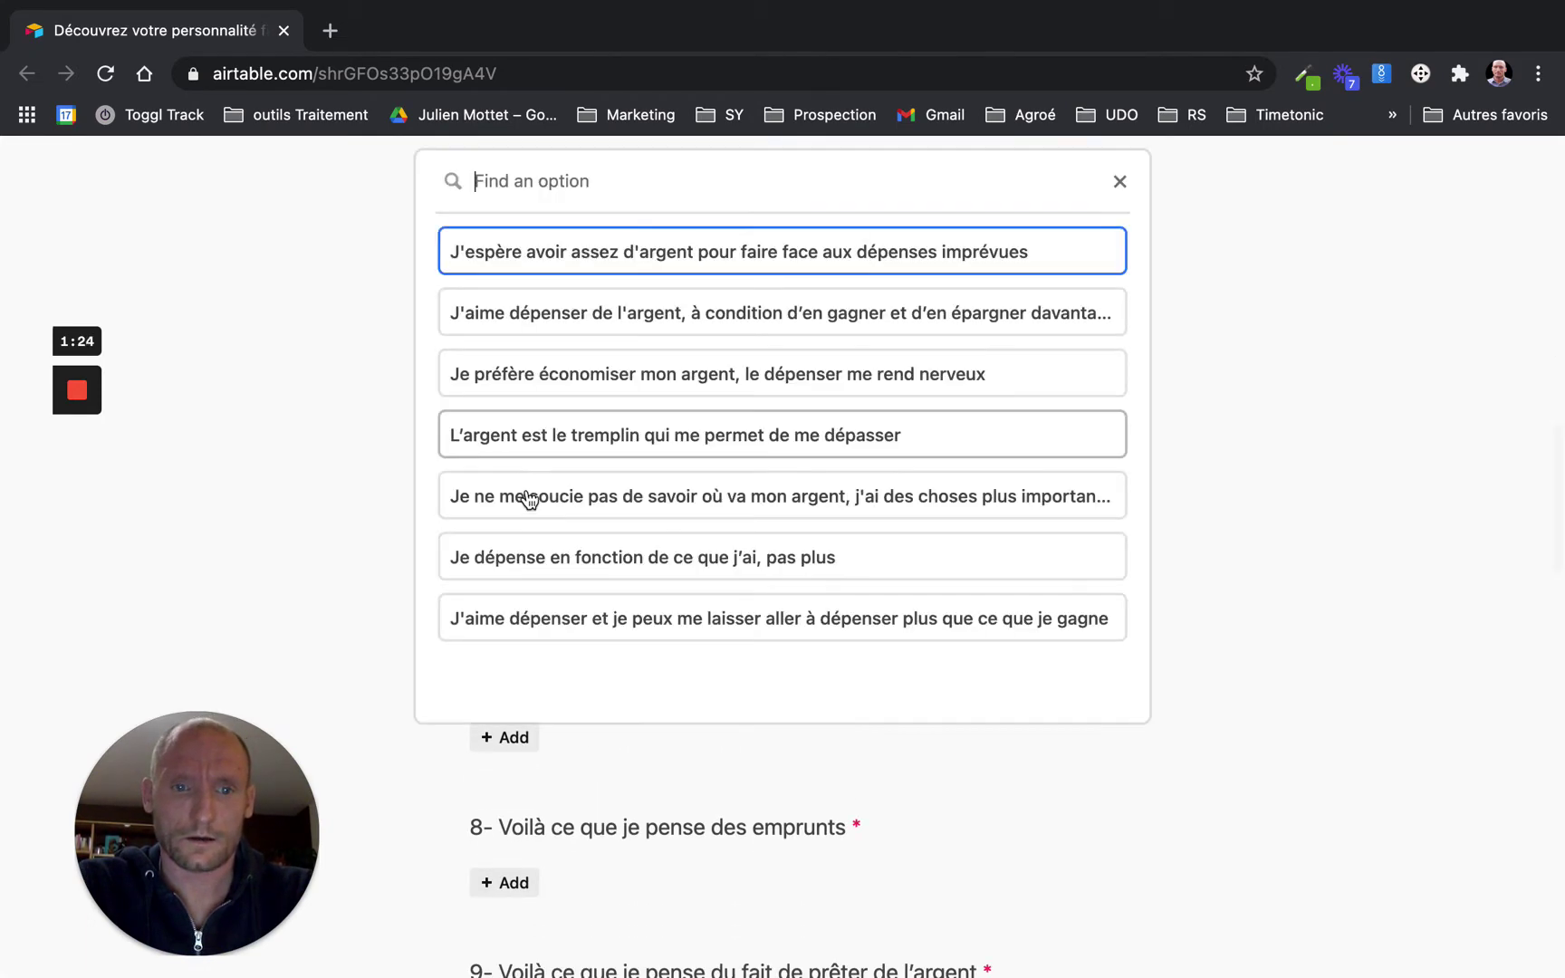
left_click(525, 500)
scroll(527, 492, "down", 3)
left_click(514, 459)
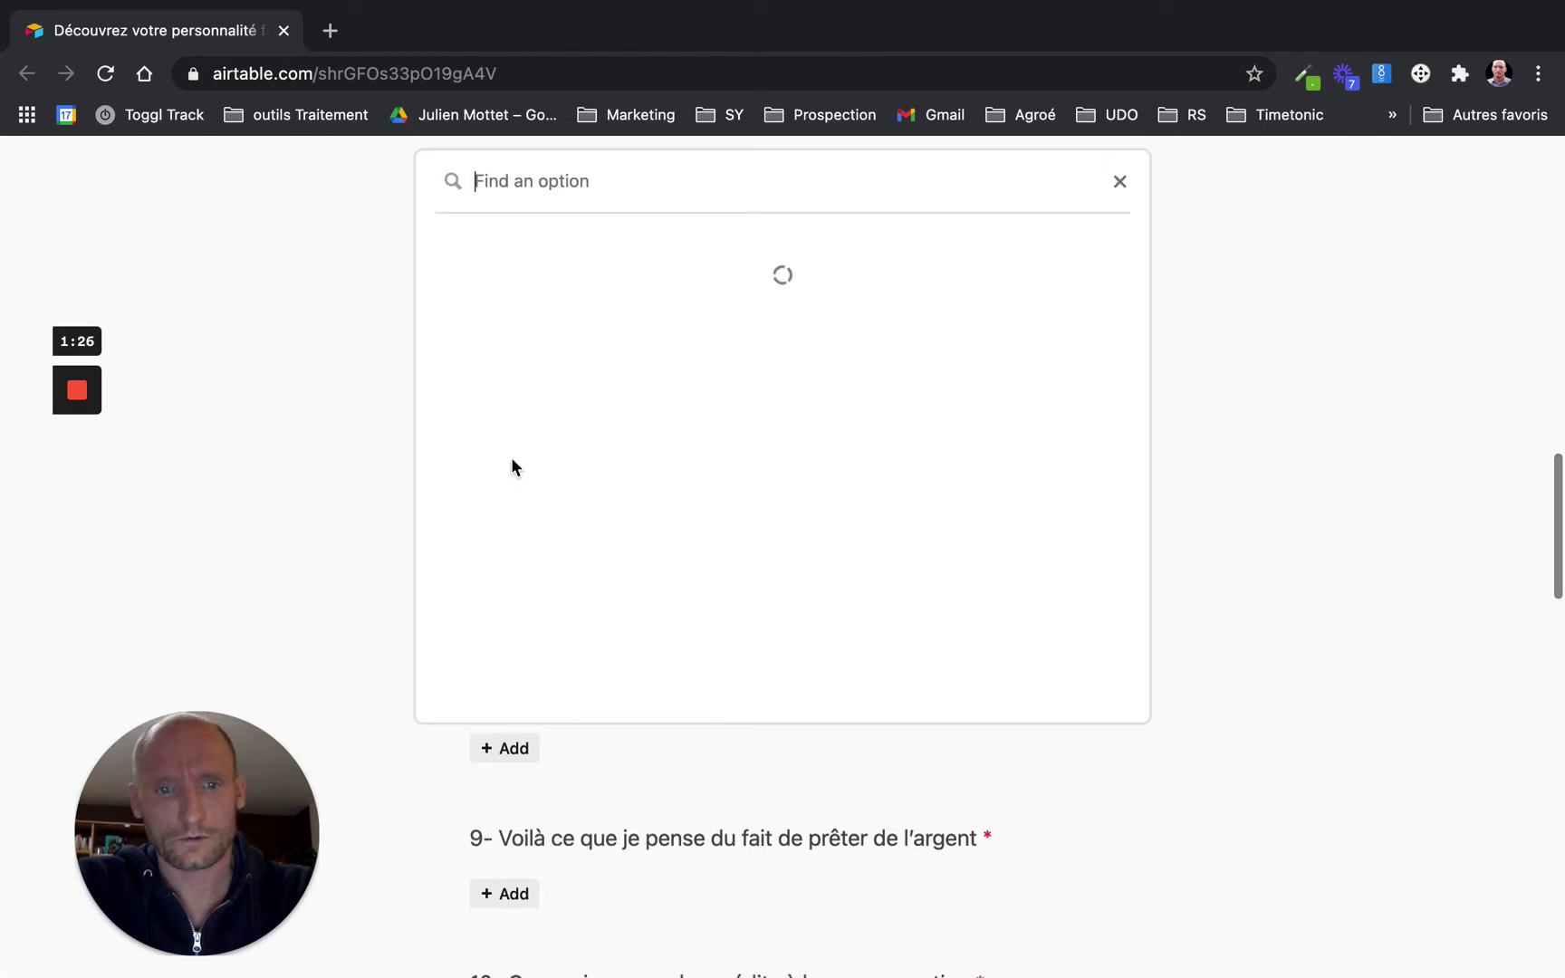
left_click(557, 500)
scroll(560, 502, "down", 2)
scroll(560, 501, "down", 2)
left_click(512, 465)
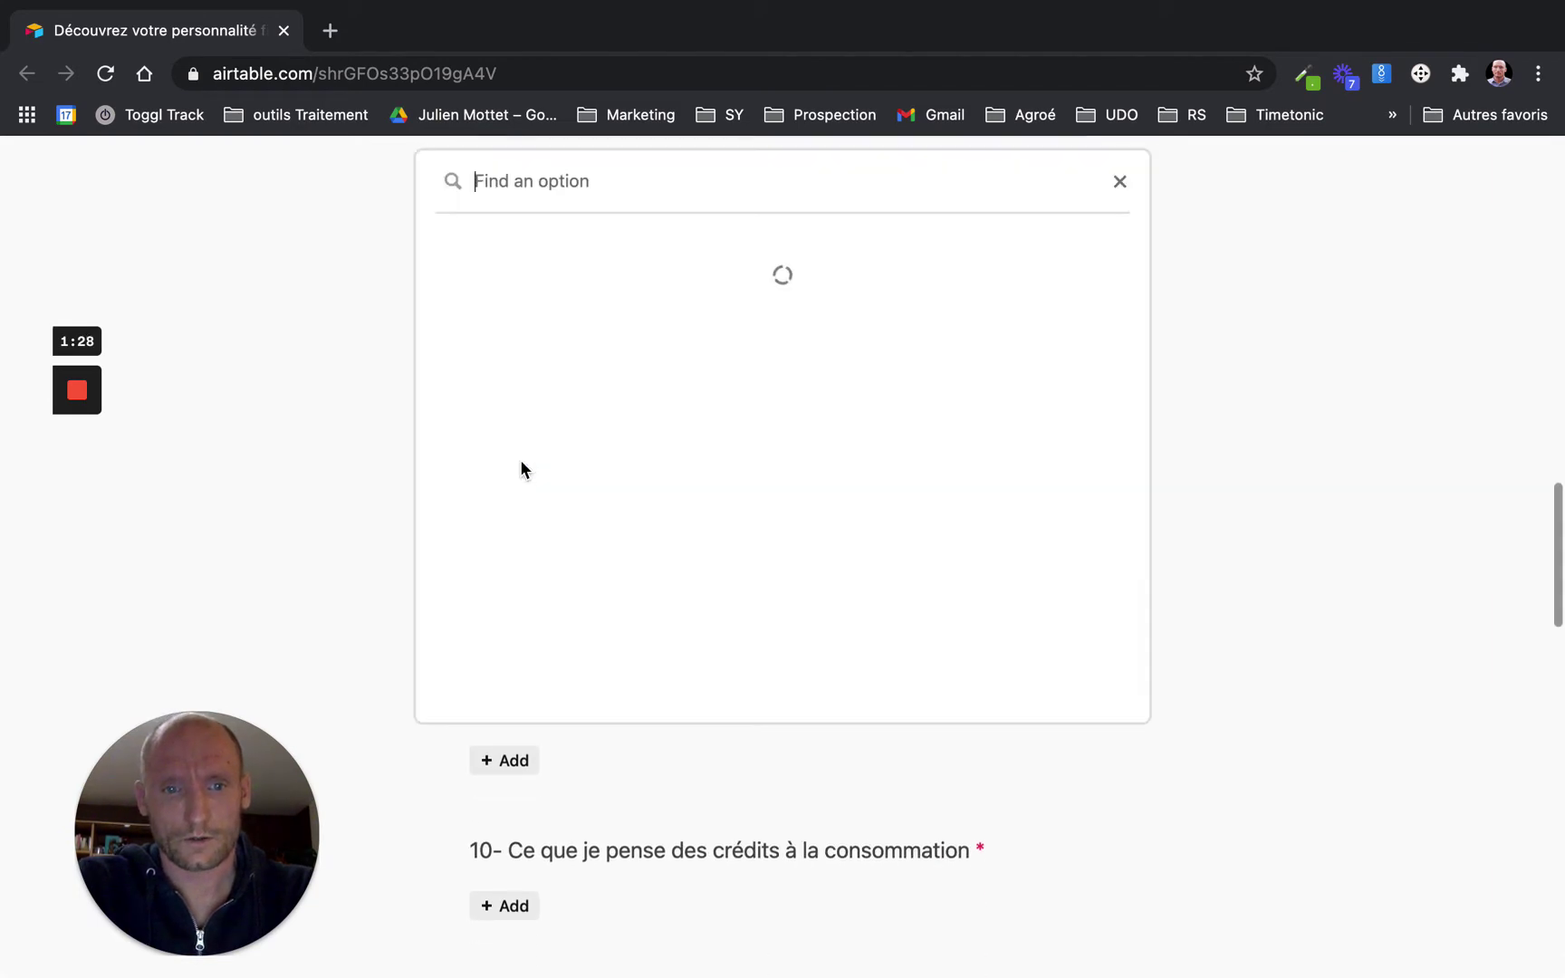
left_click(561, 439)
Answer questions 8–11: willing to borrow, unsure about lending, prefer to wait, a question-11 option
scroll(553, 434, "down", 3)
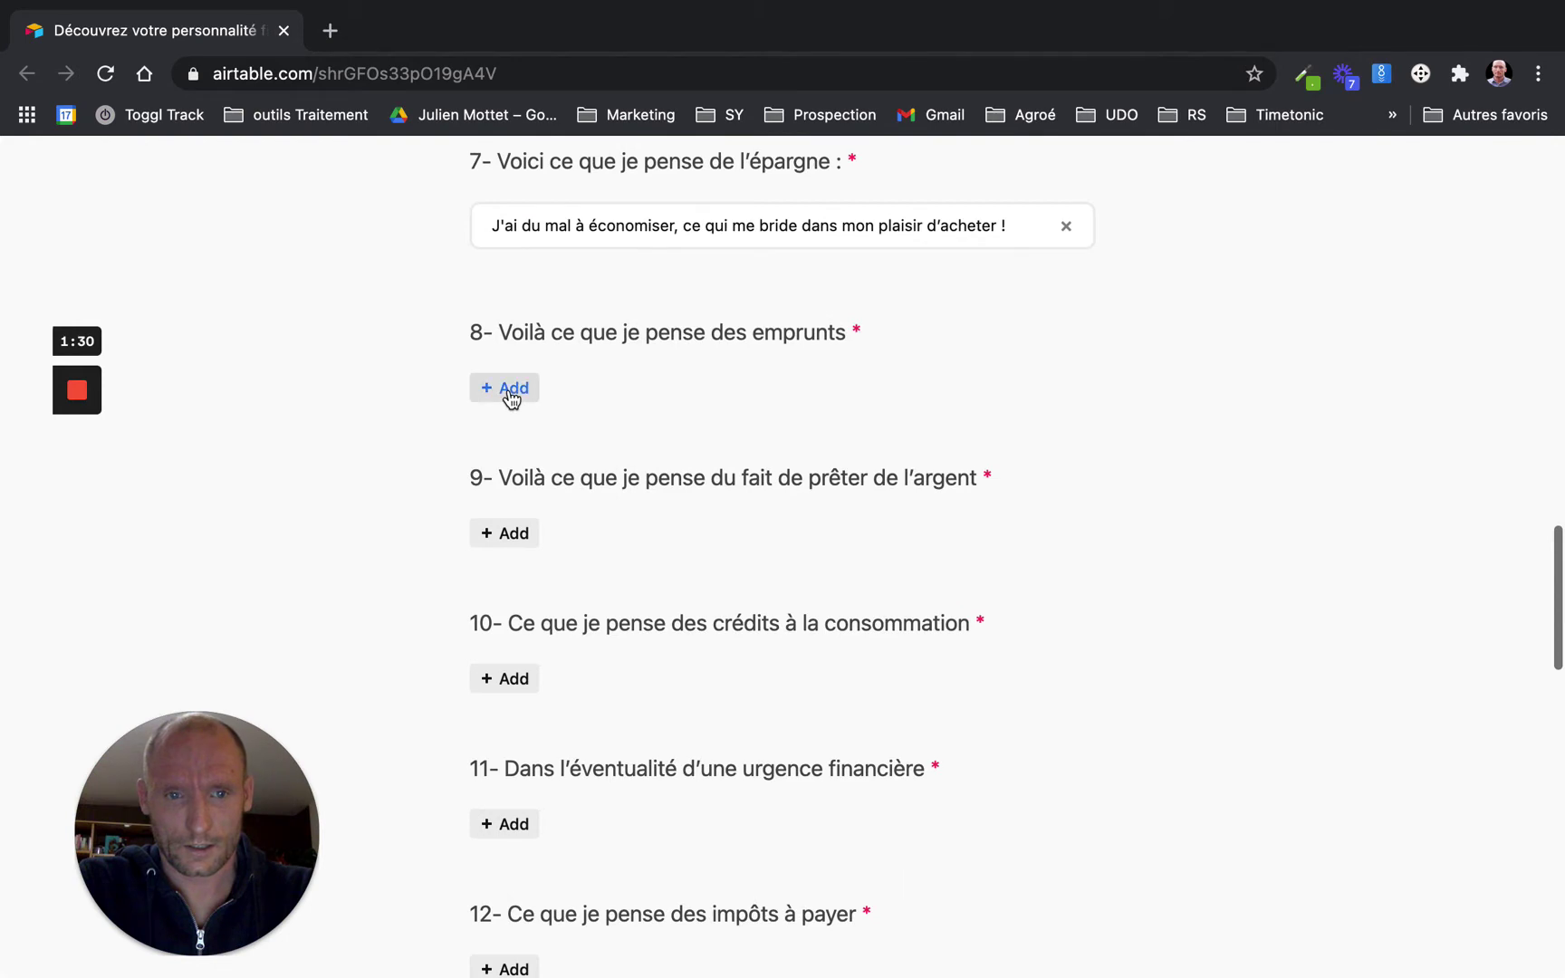
left_click(513, 389)
left_click(584, 439)
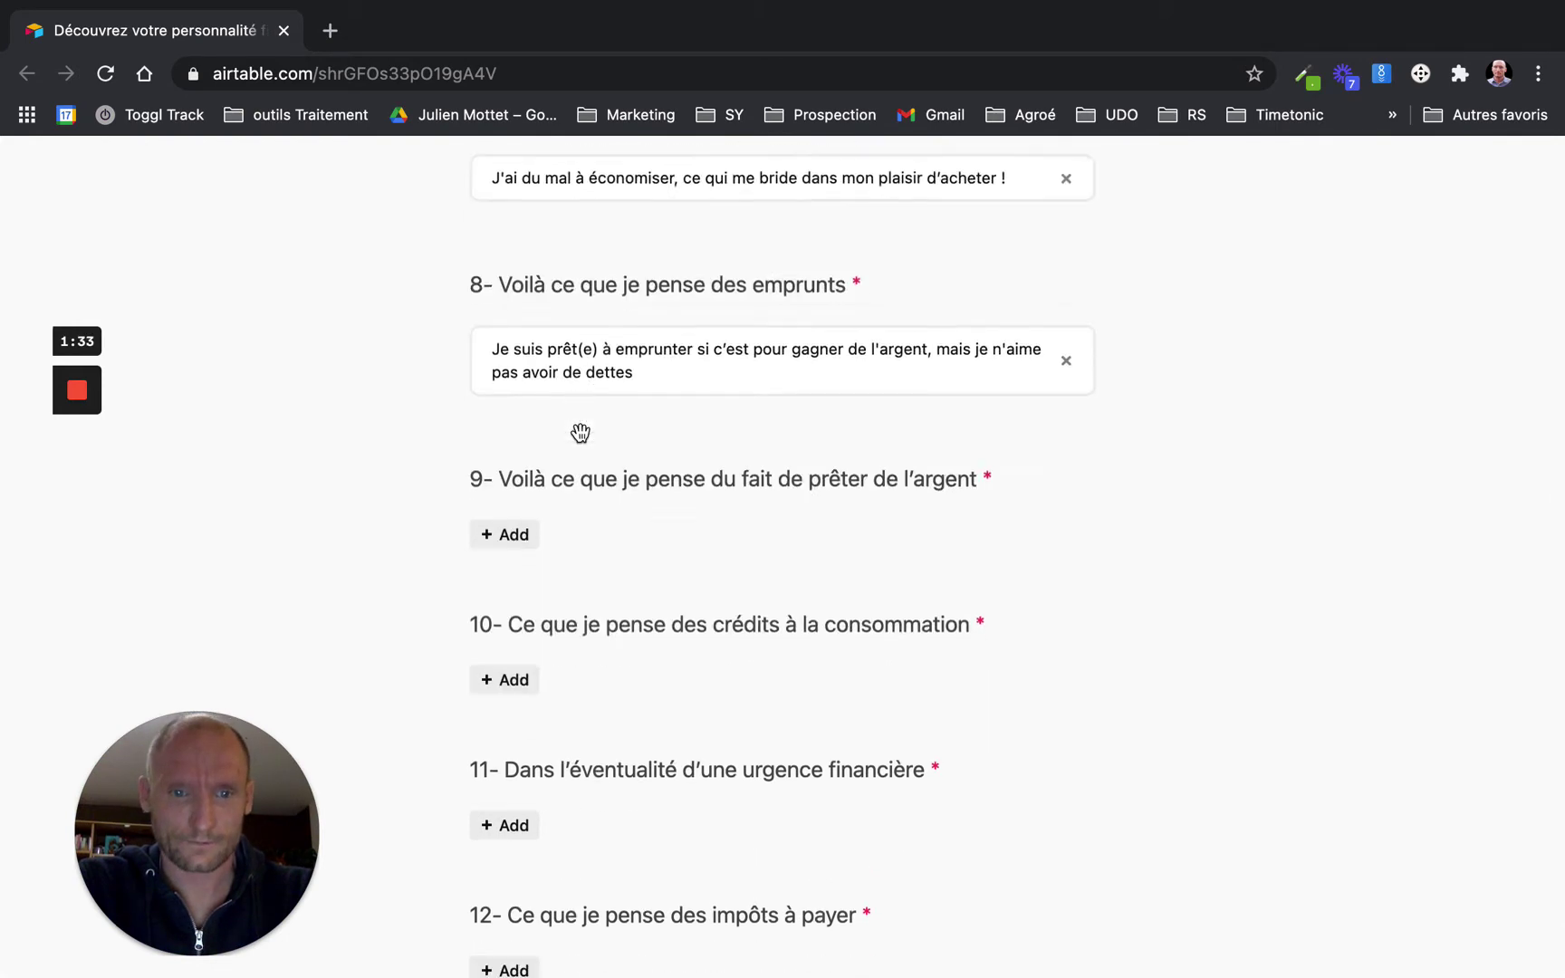
scroll(489, 399, "down", 2)
left_click(506, 401)
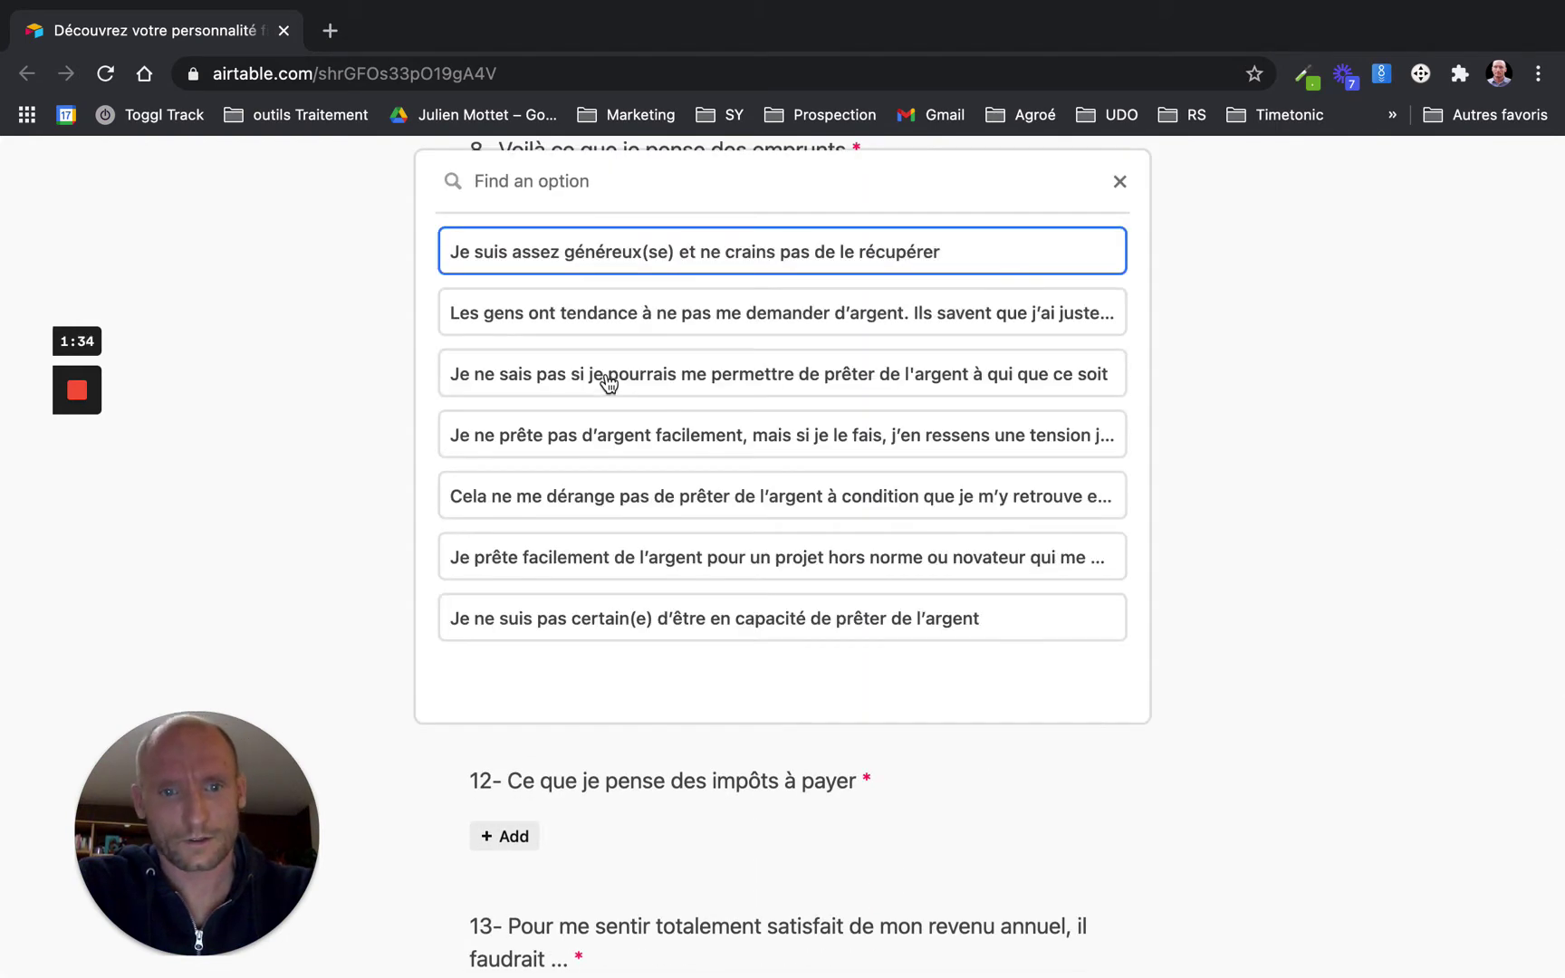
left_click(562, 376)
left_click(514, 594)
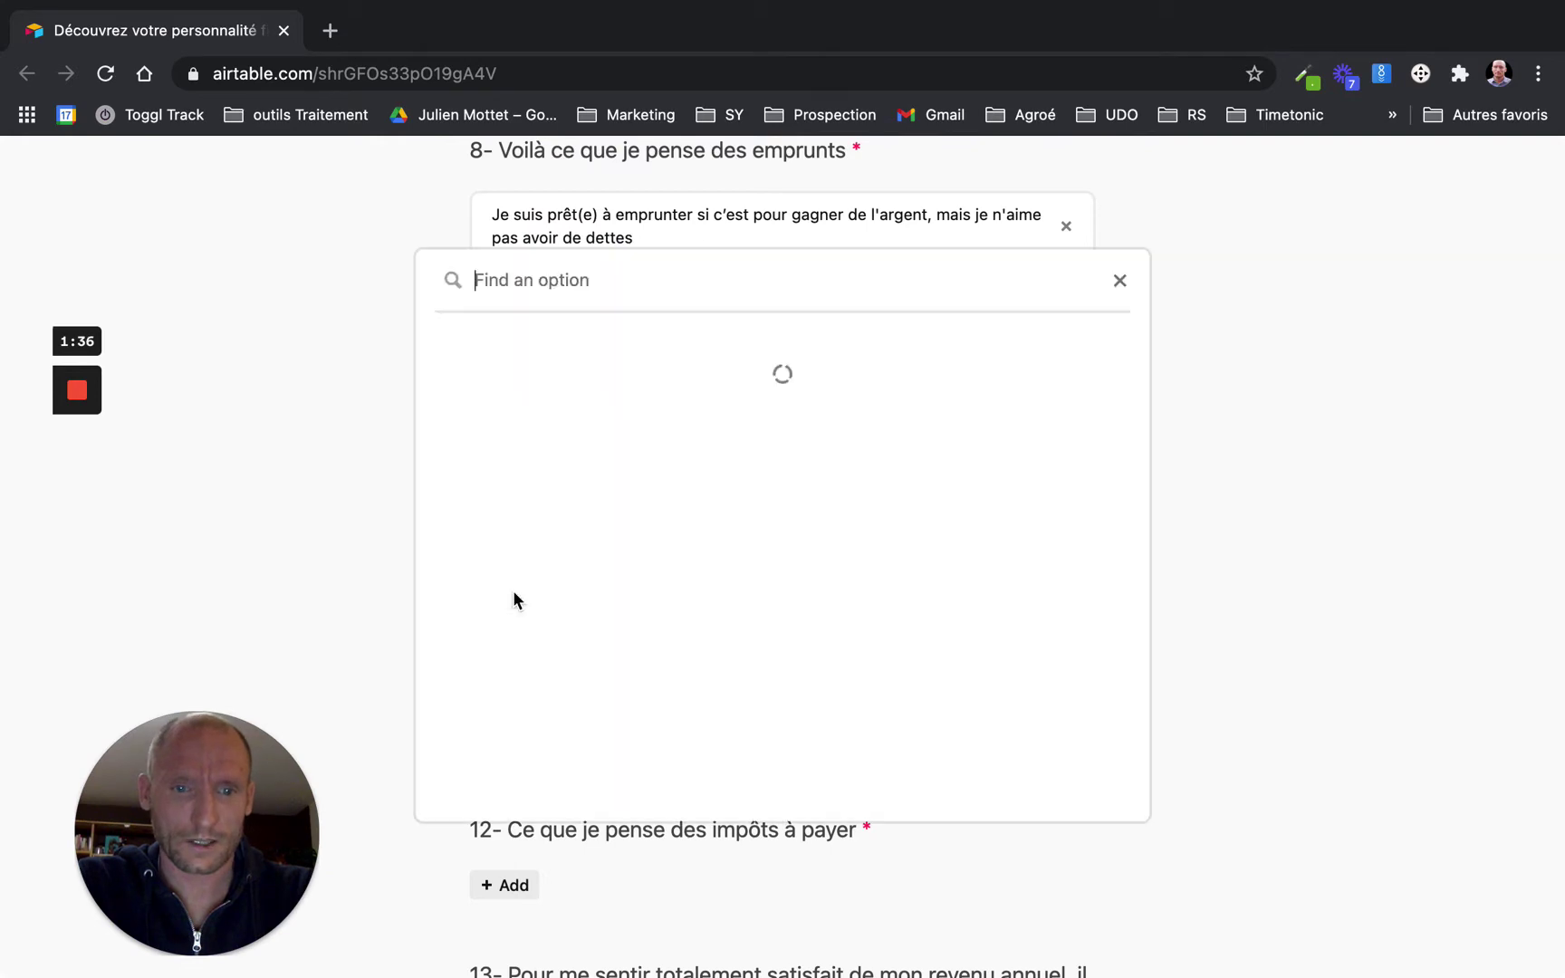
left_click(601, 531)
scroll(603, 521, "down", 2)
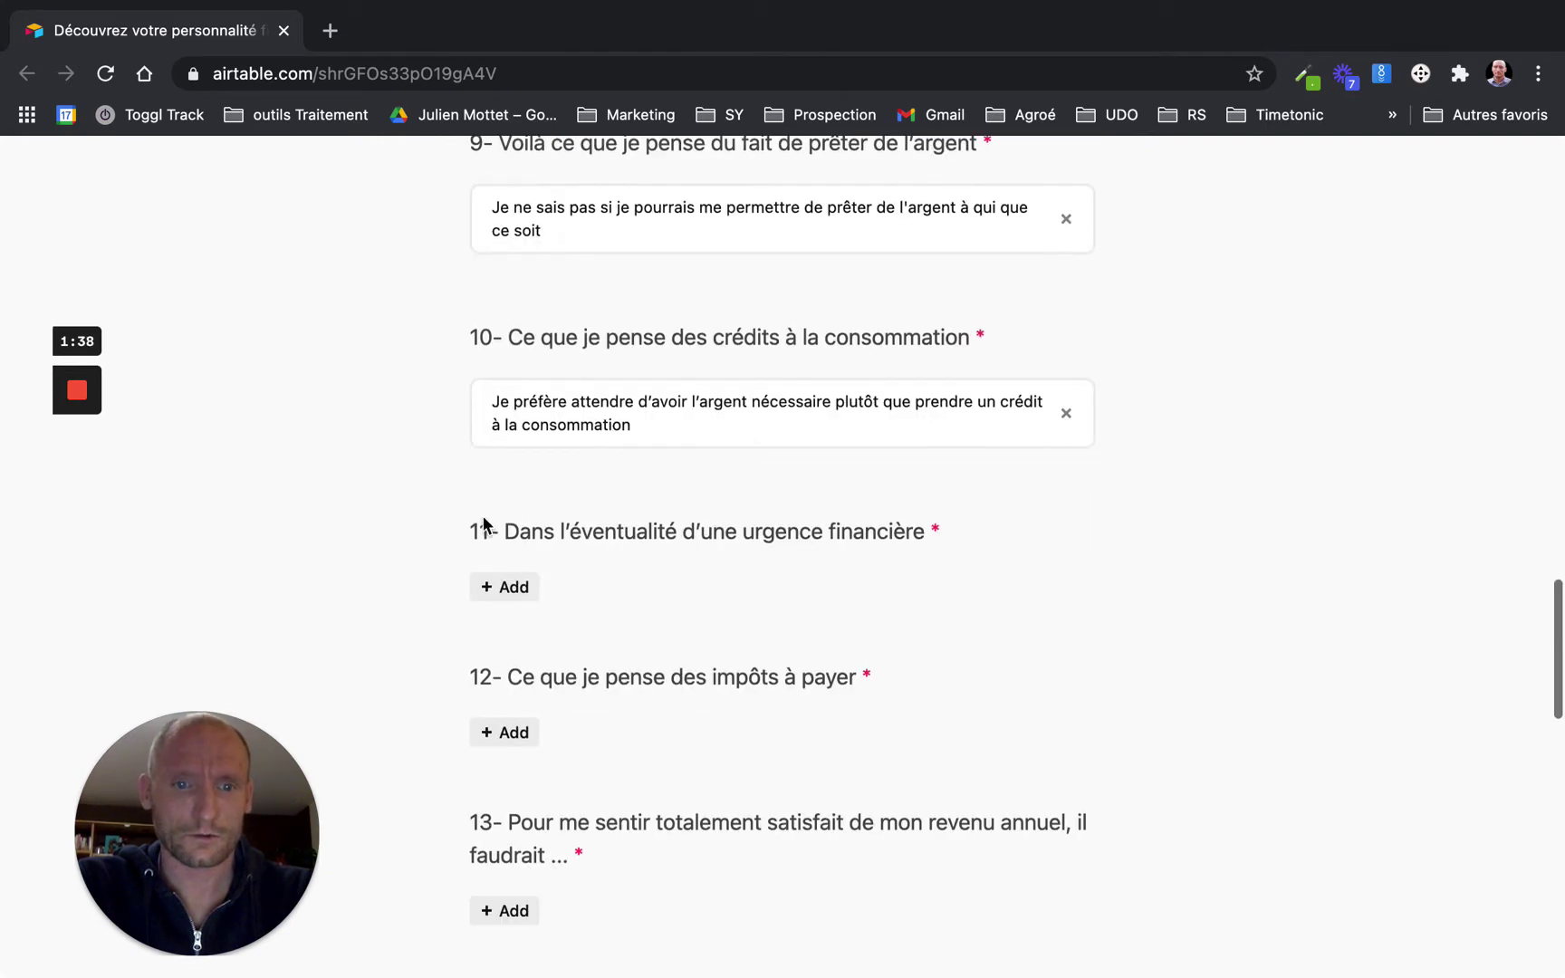
left_click(509, 586)
left_click(616, 464)
Answer questions 12–15: hate taxes, trusted person, socially responsible investing, a question-15 option
scroll(555, 513, "down", 2)
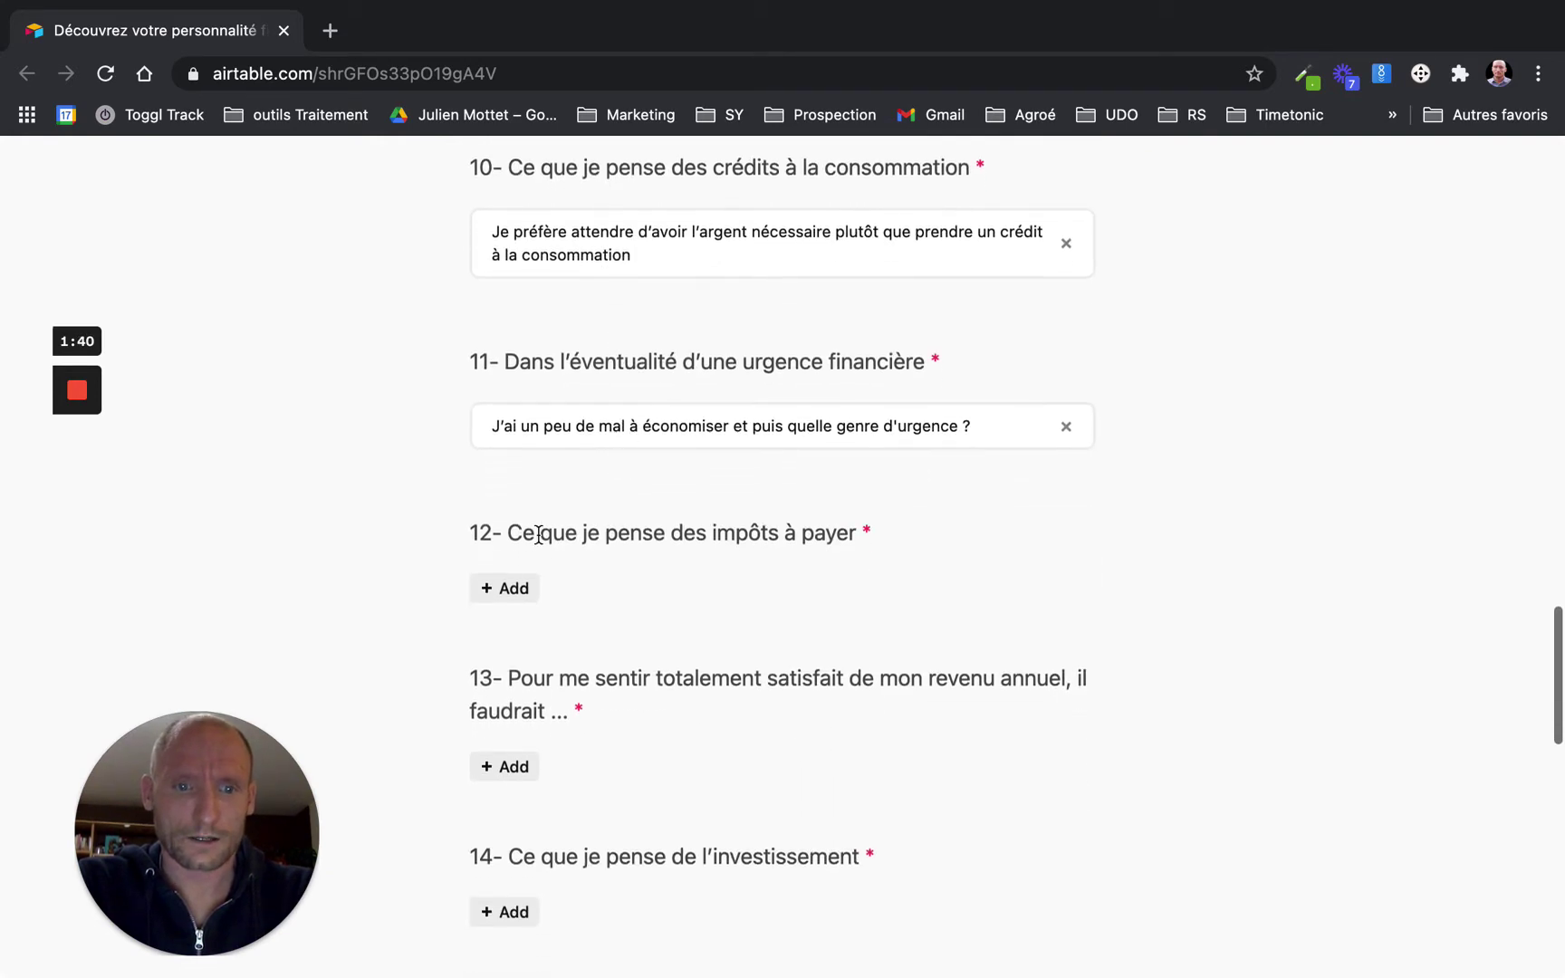
left_click(513, 589)
left_click(559, 532)
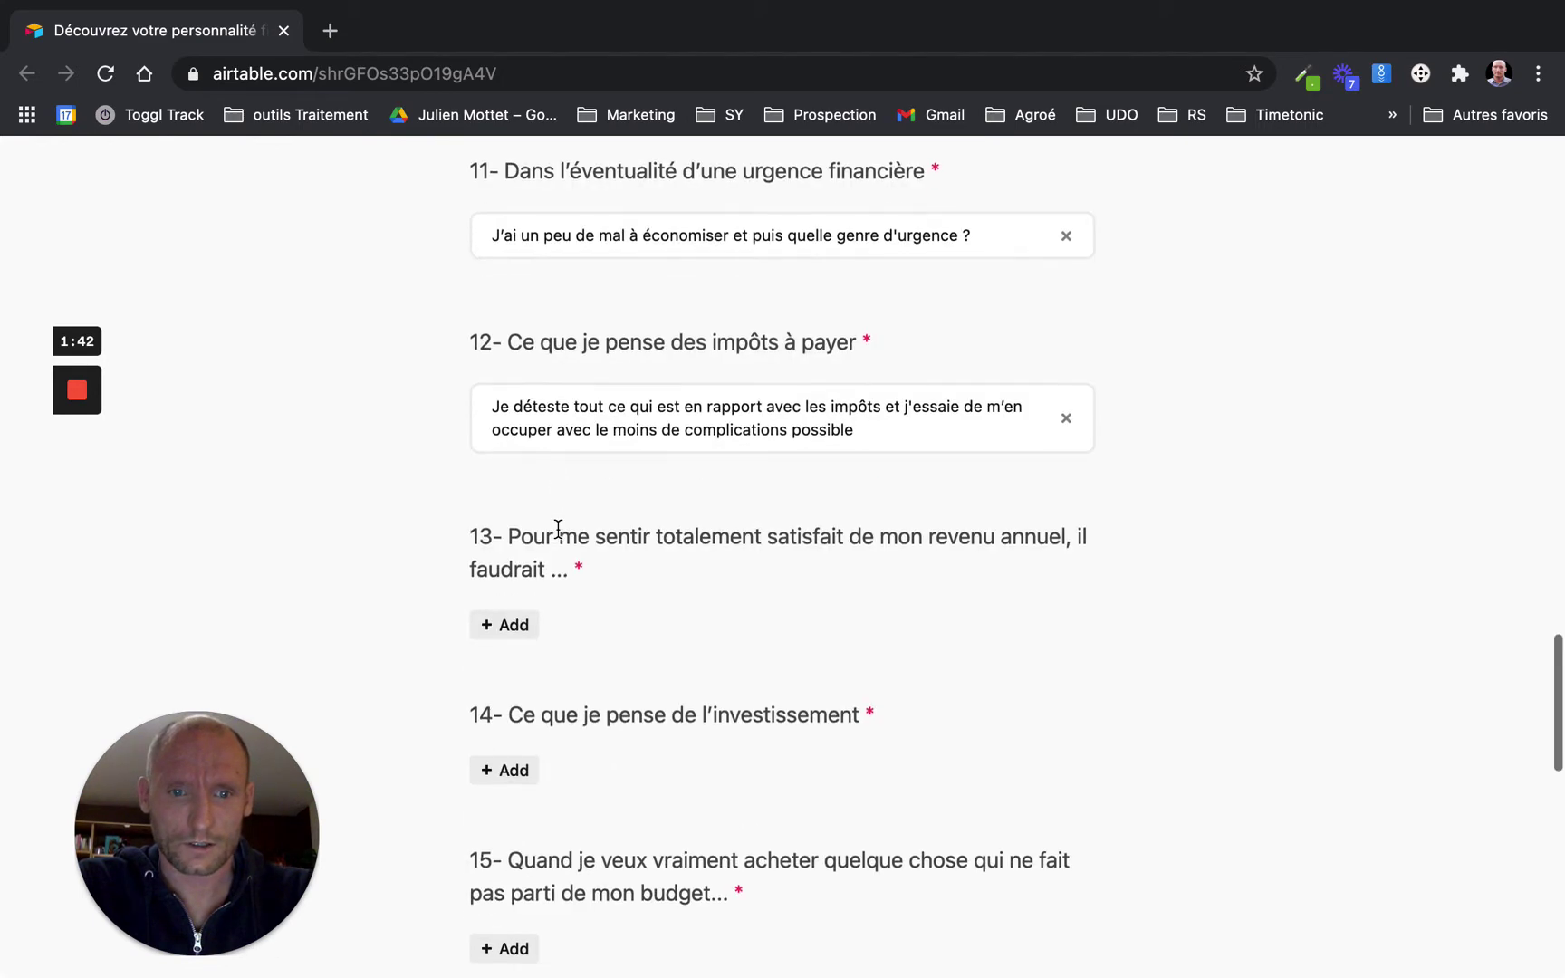
scroll(558, 531, "down", 2)
left_click(511, 591)
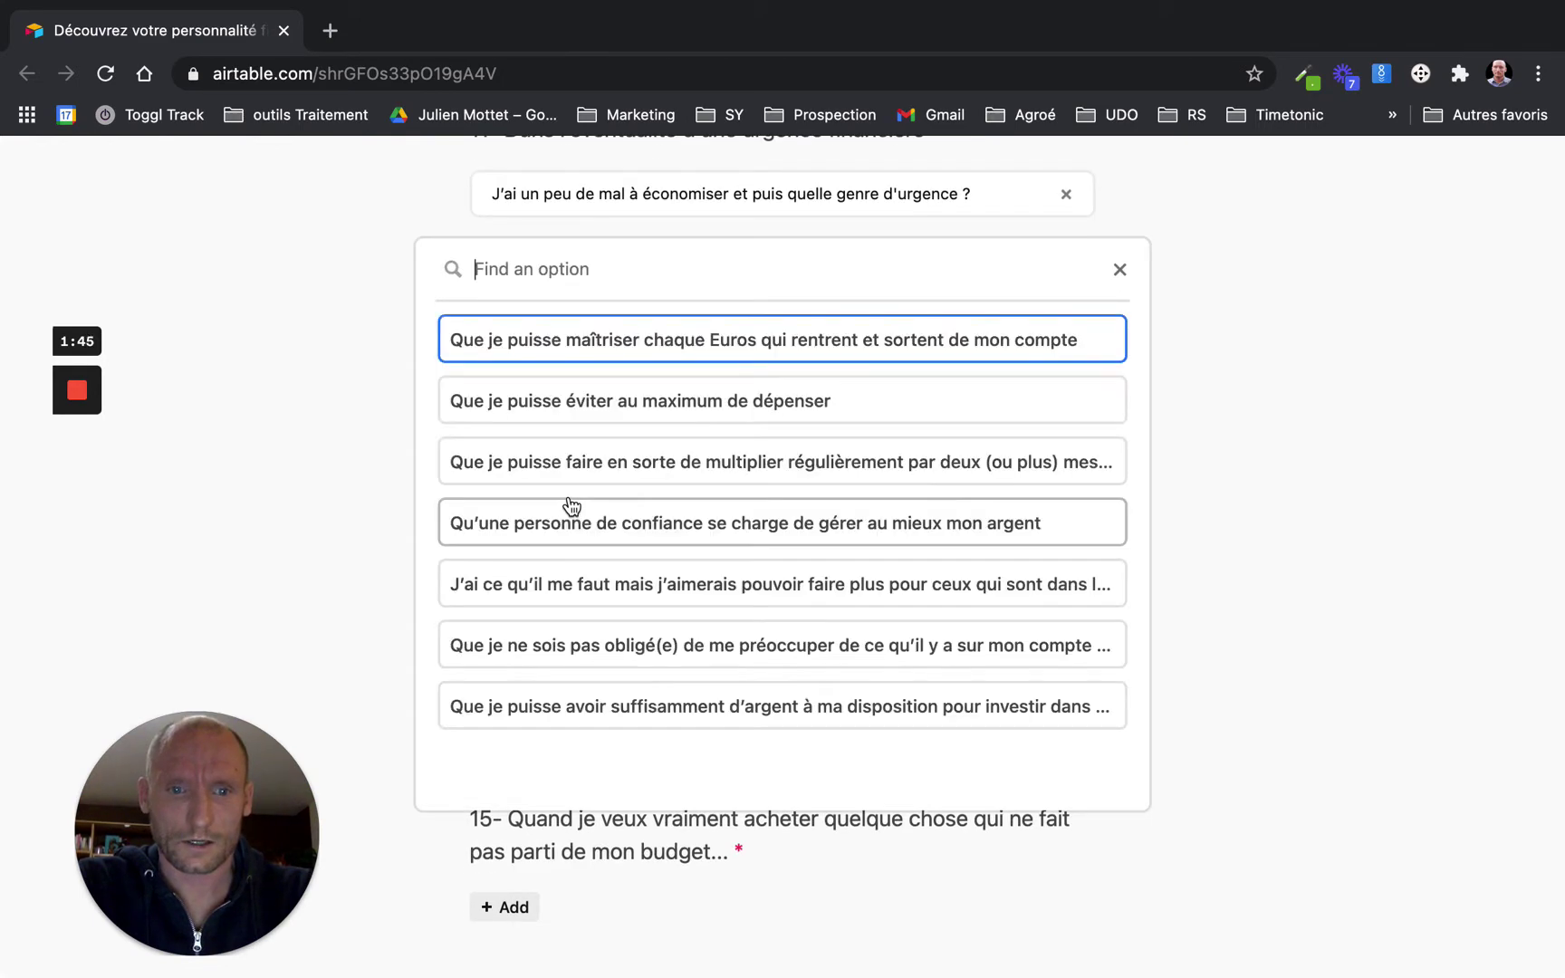
left_click(569, 521)
scroll(524, 540, "down", 2)
left_click(503, 473)
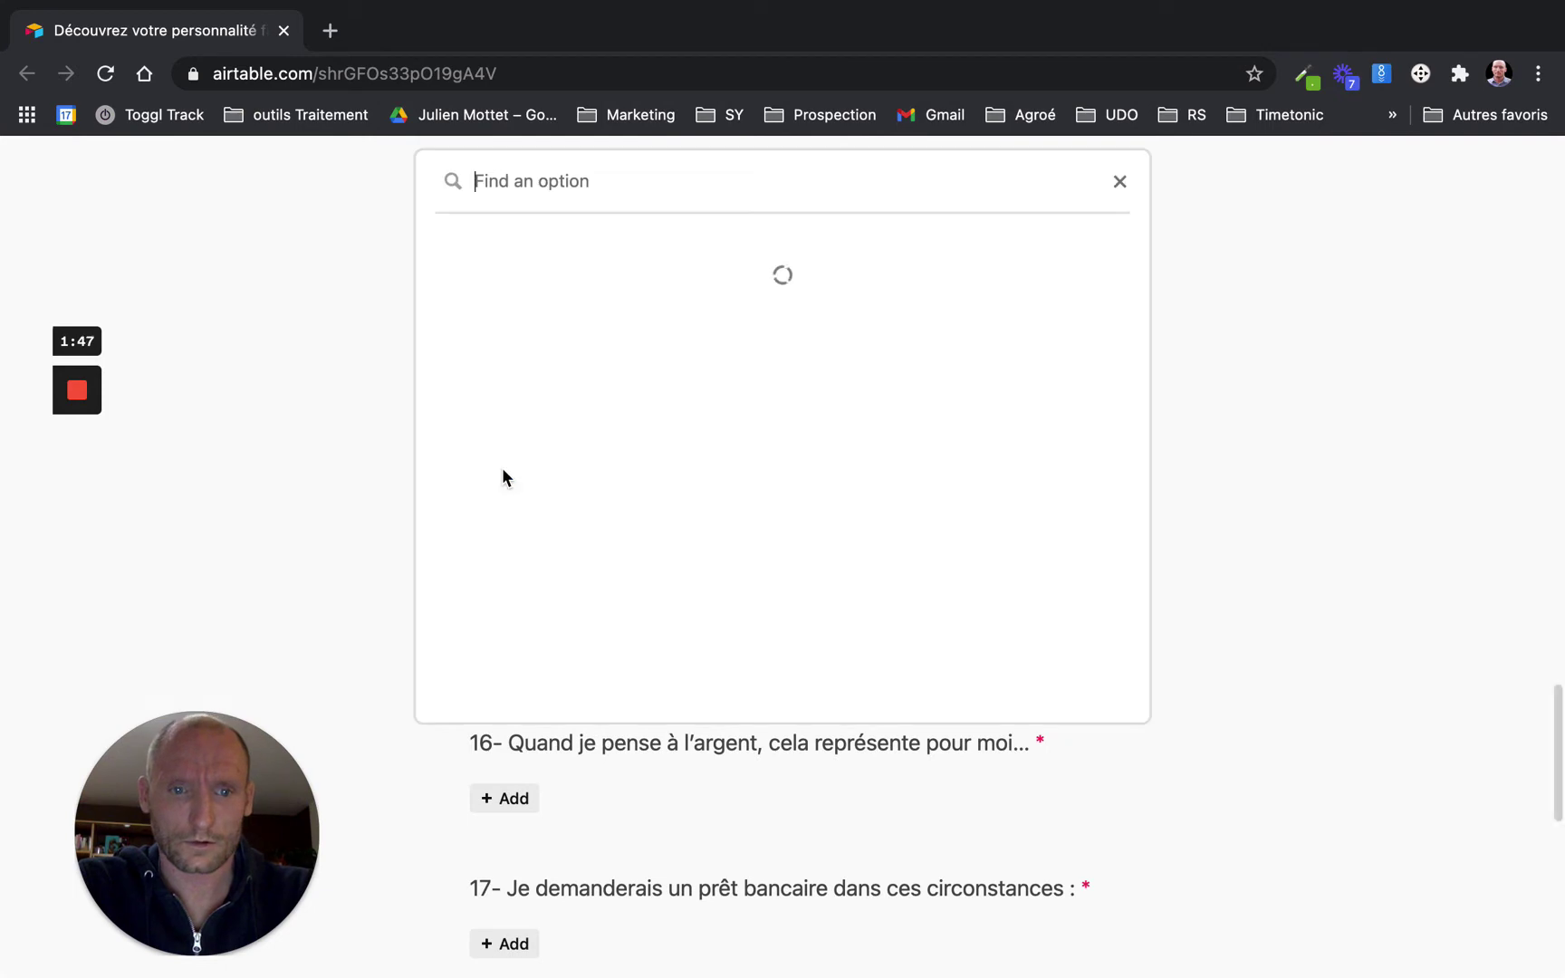
left_click(555, 493)
scroll(558, 480, "down", 1)
scroll(558, 479, "down", 2)
left_click(517, 484)
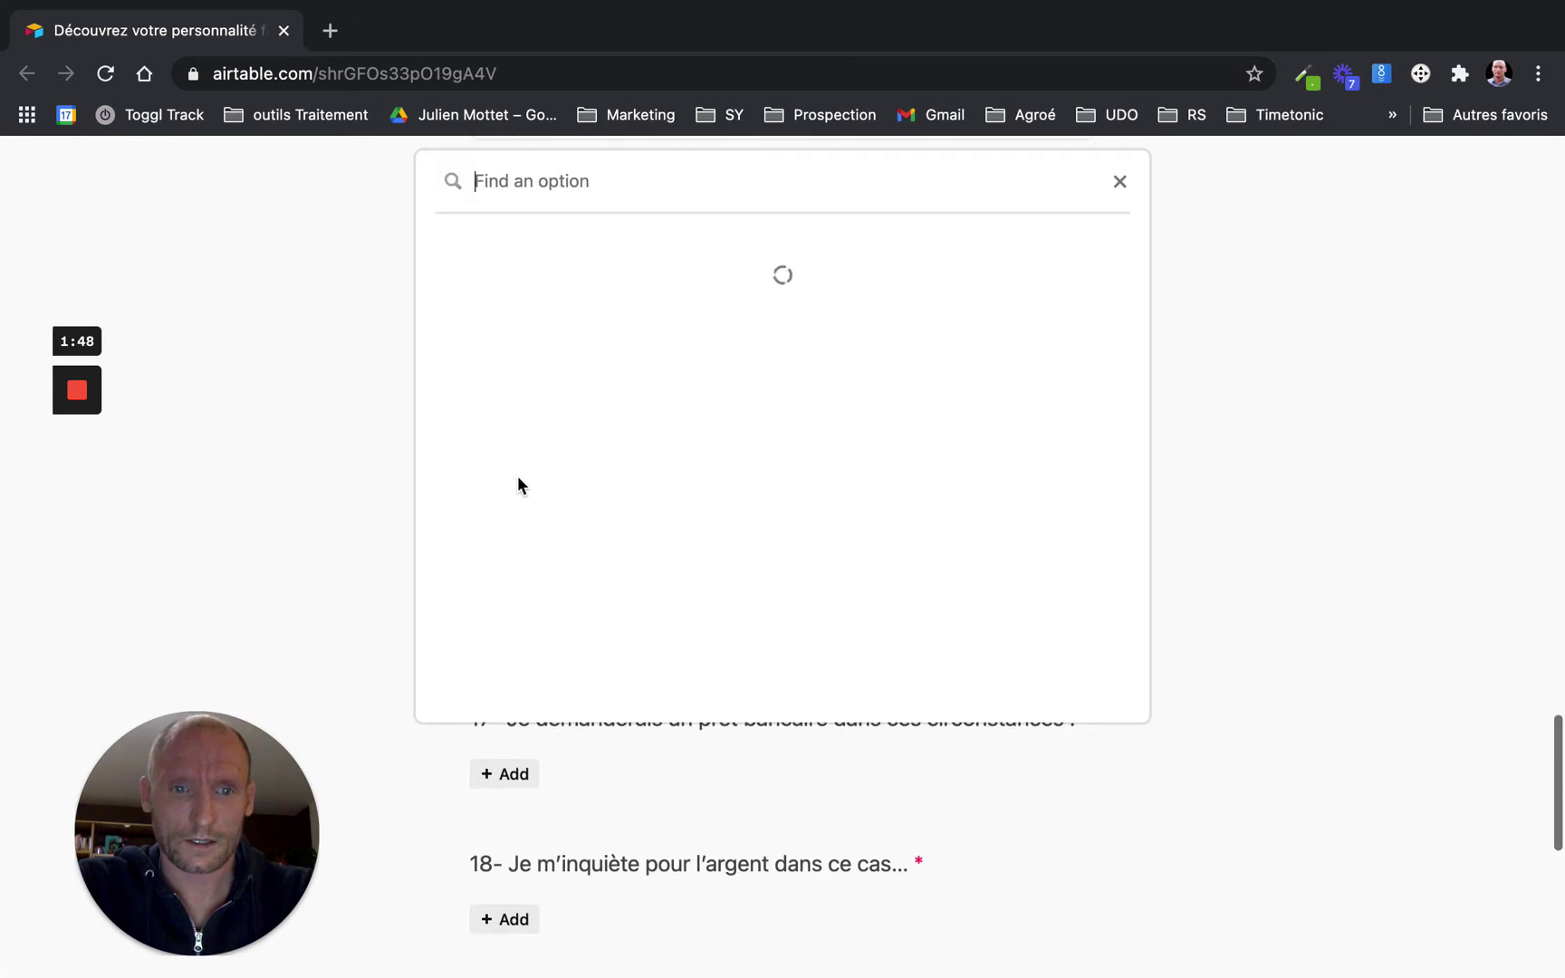
left_click(611, 489)
Answer questions 16–20 (La liberté et le désintérêt, essential repairs, worried about investments, expect lots of money) and submit
scroll(562, 489, "down", 2)
left_click(525, 493)
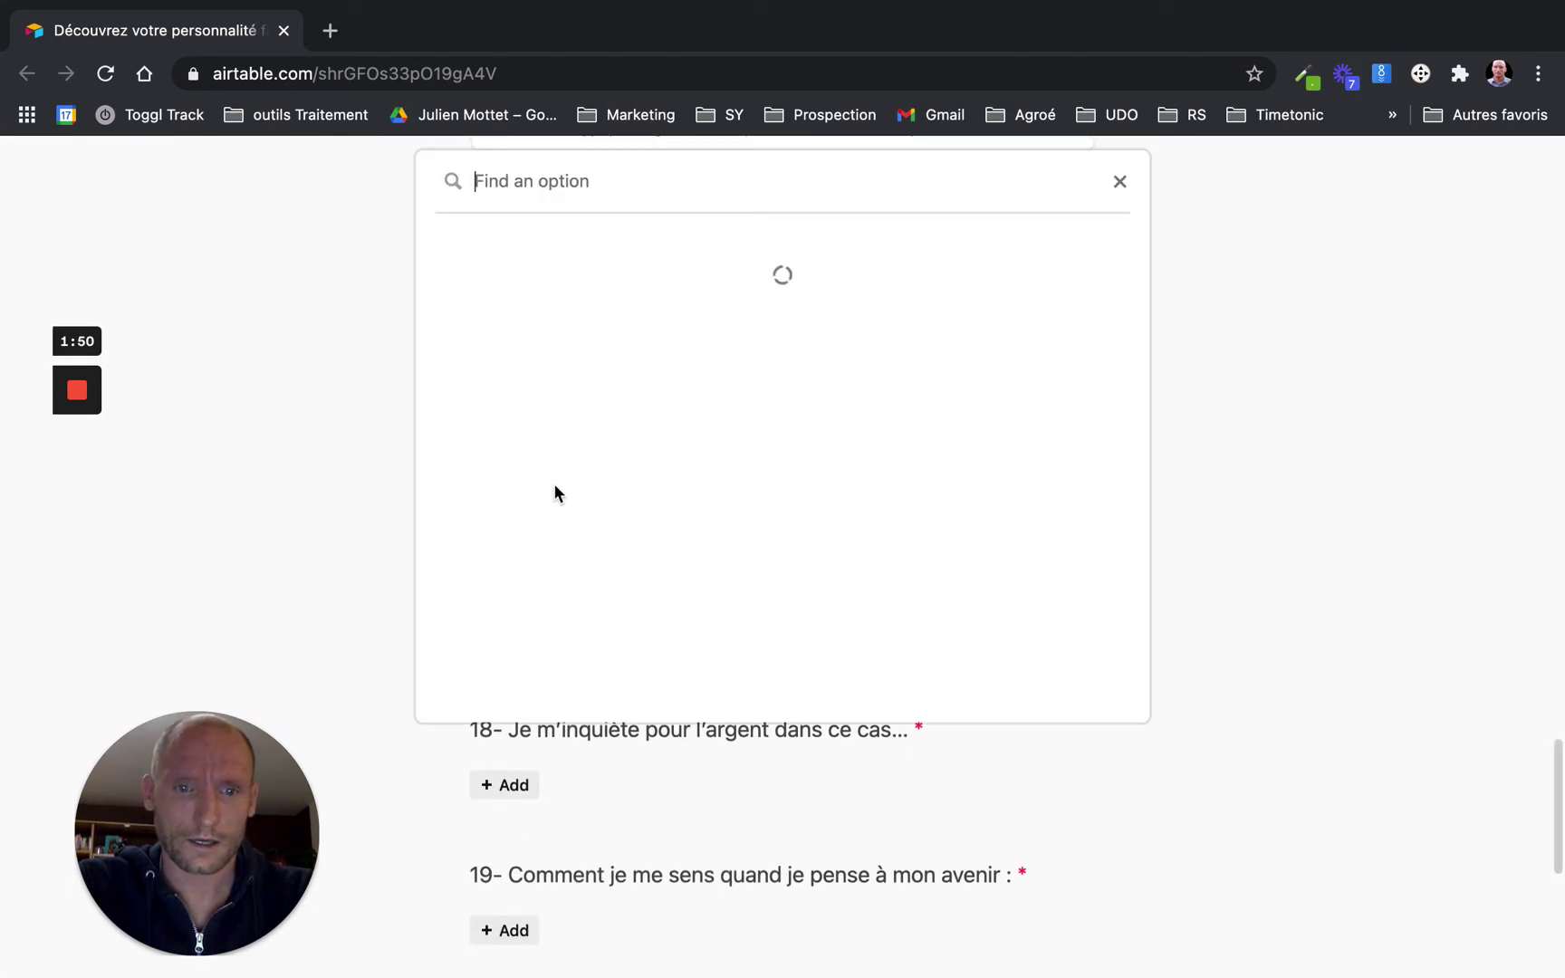
left_click(597, 489)
scroll(561, 480, "down", 2)
left_click(505, 478)
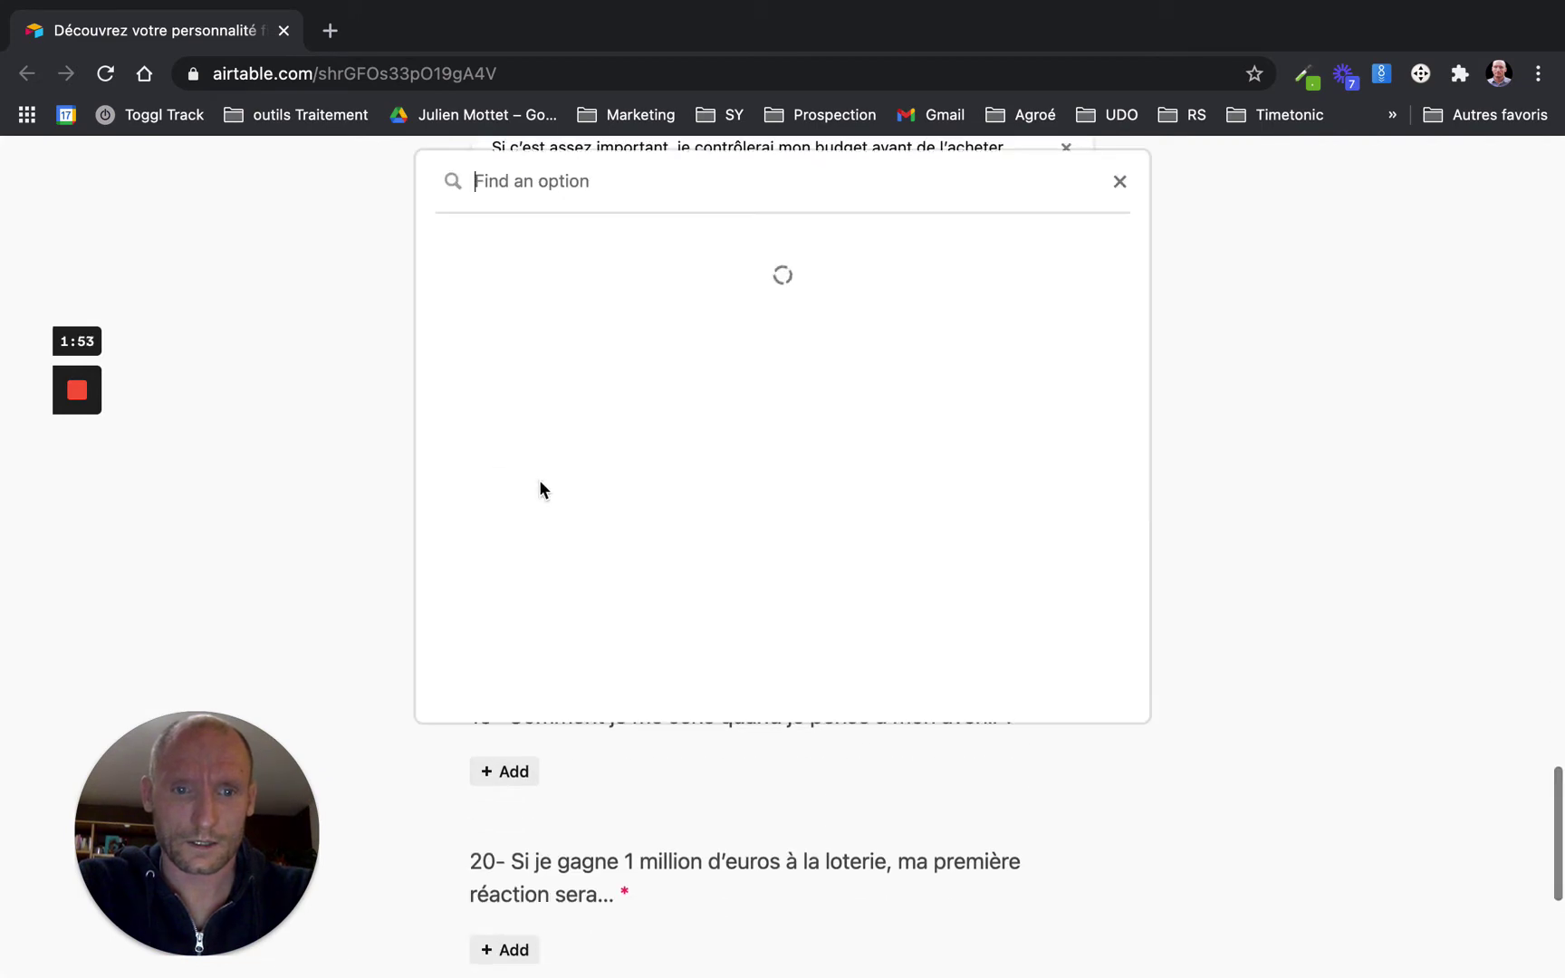
left_click(583, 496)
scroll(552, 514, "down", 1)
left_click(525, 532)
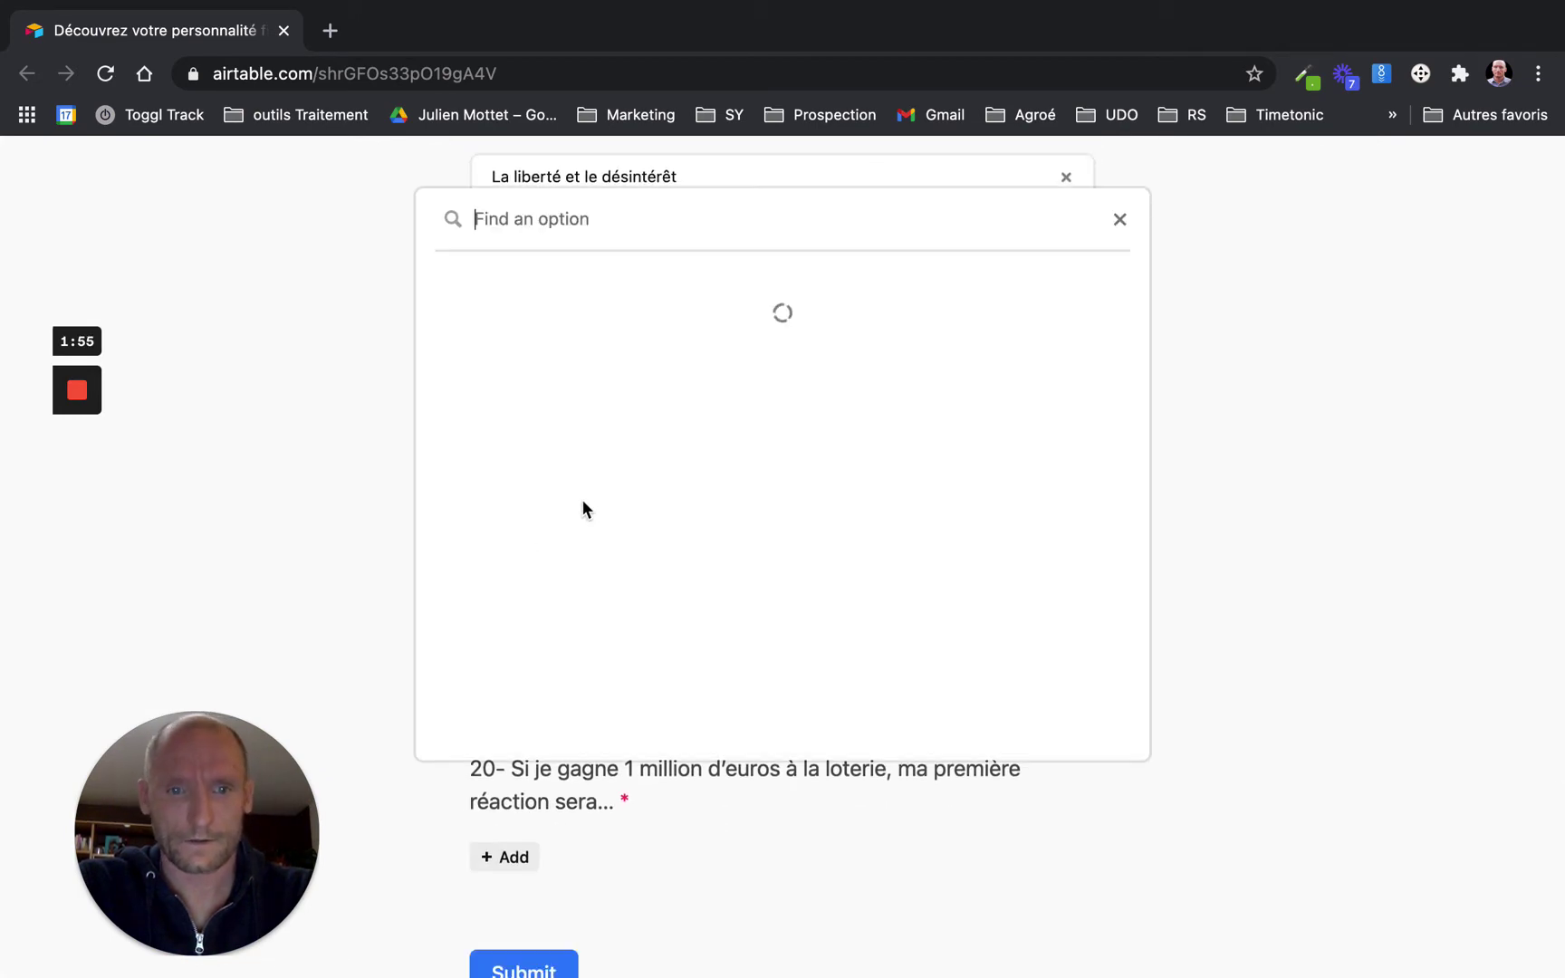
left_click(598, 487)
left_click(505, 705)
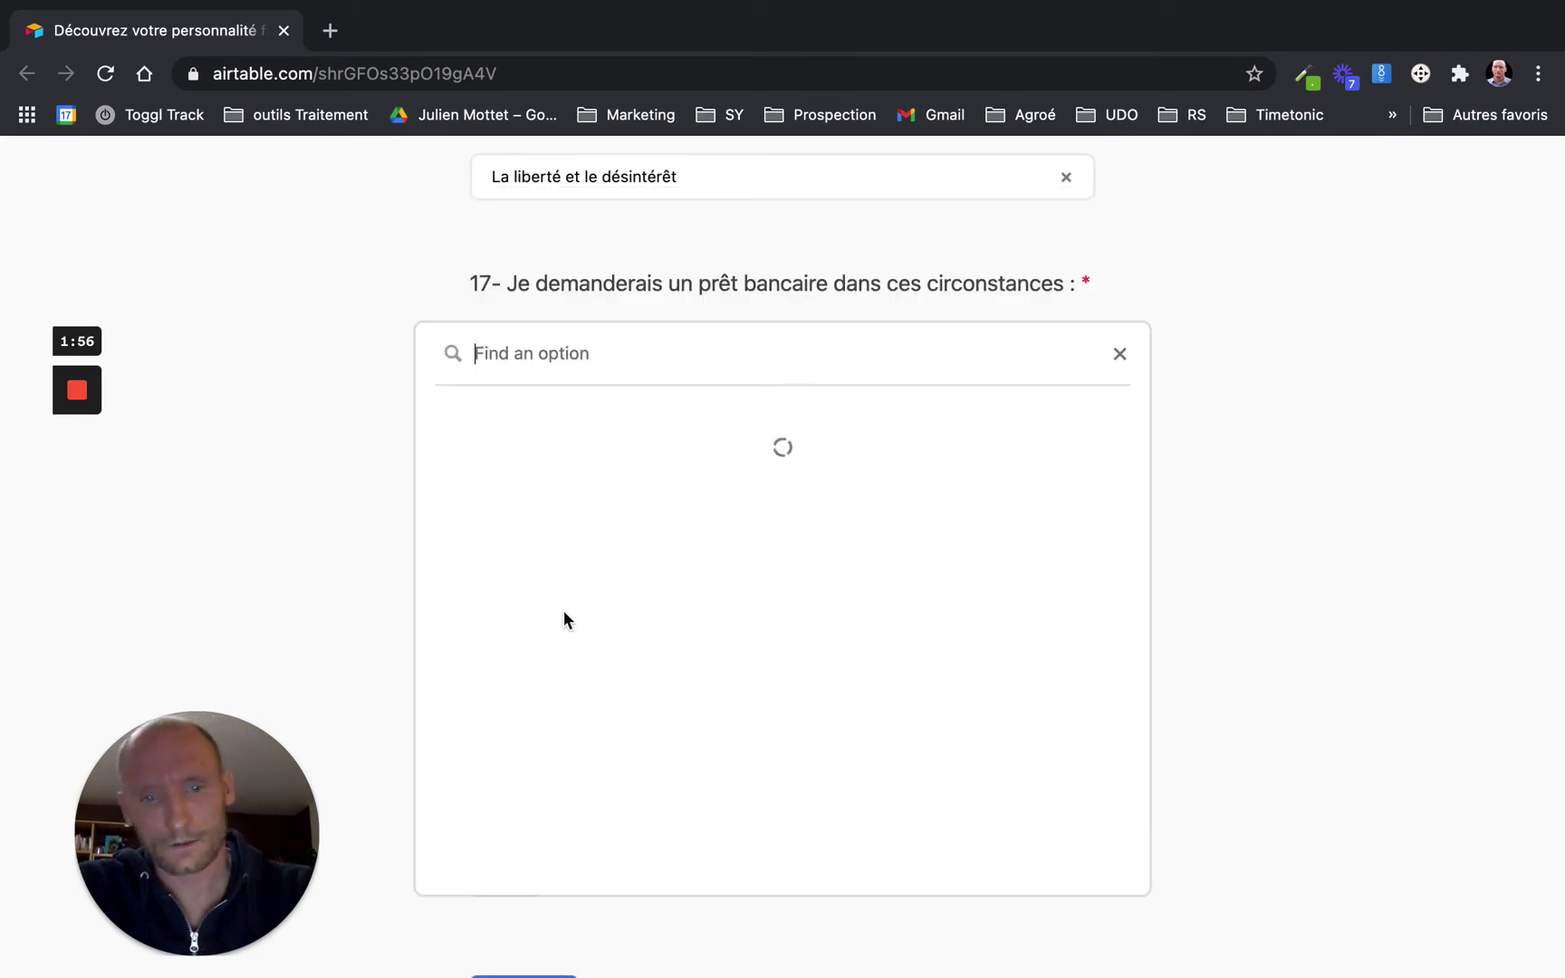
left_click(589, 548)
scroll(493, 724, "down", 2)
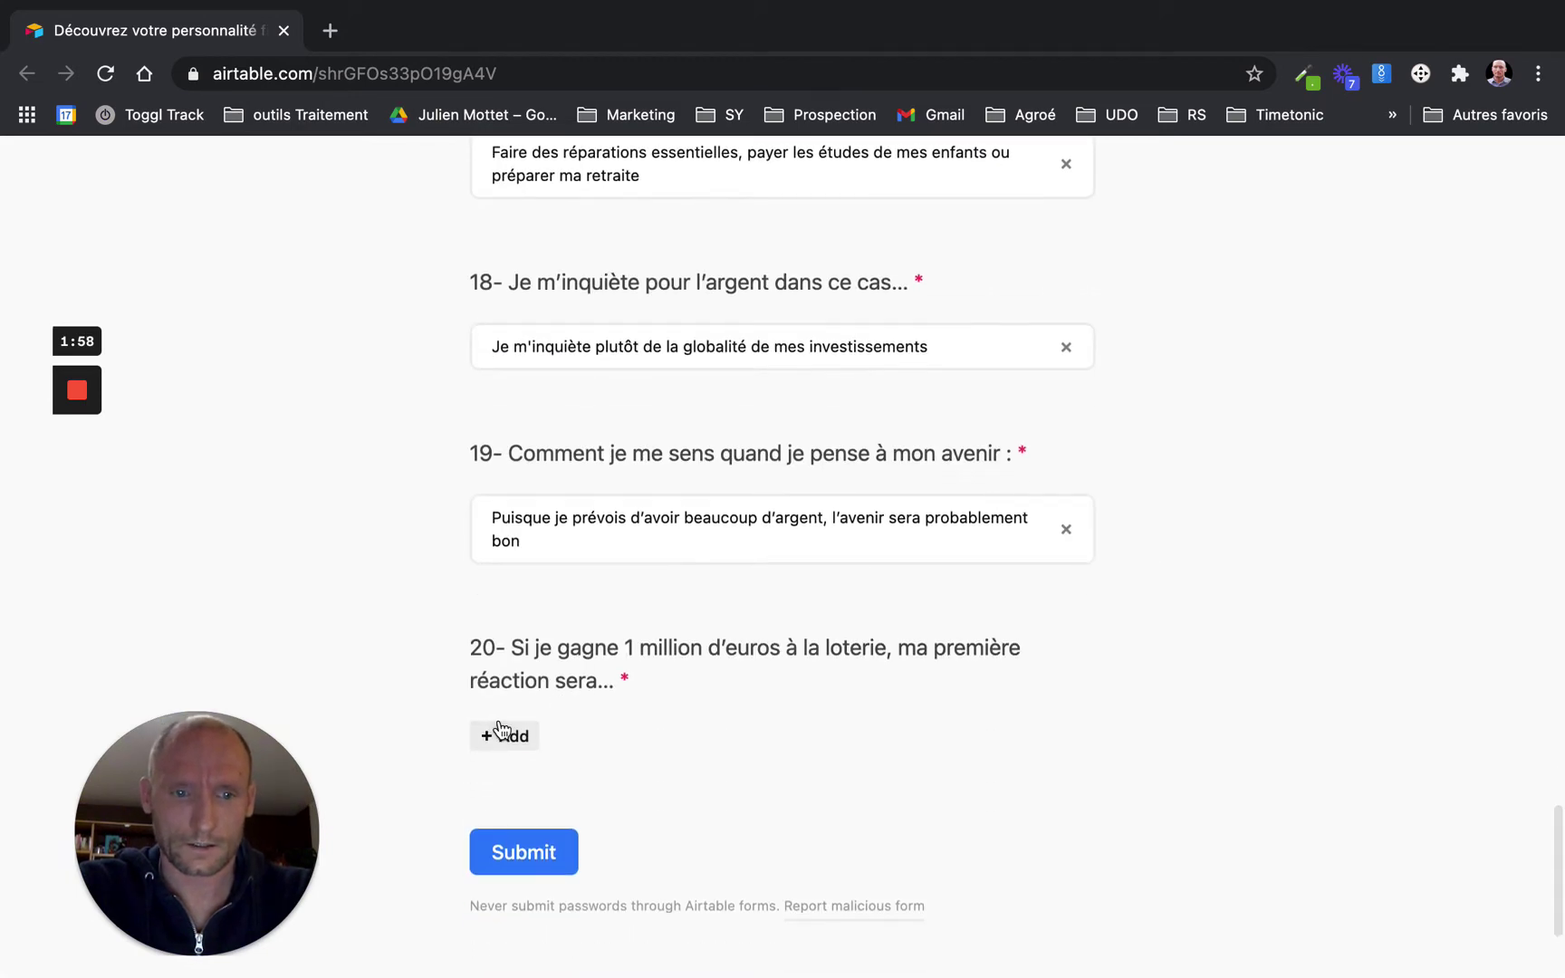
left_click(499, 734)
left_click(531, 600)
left_click(522, 871)
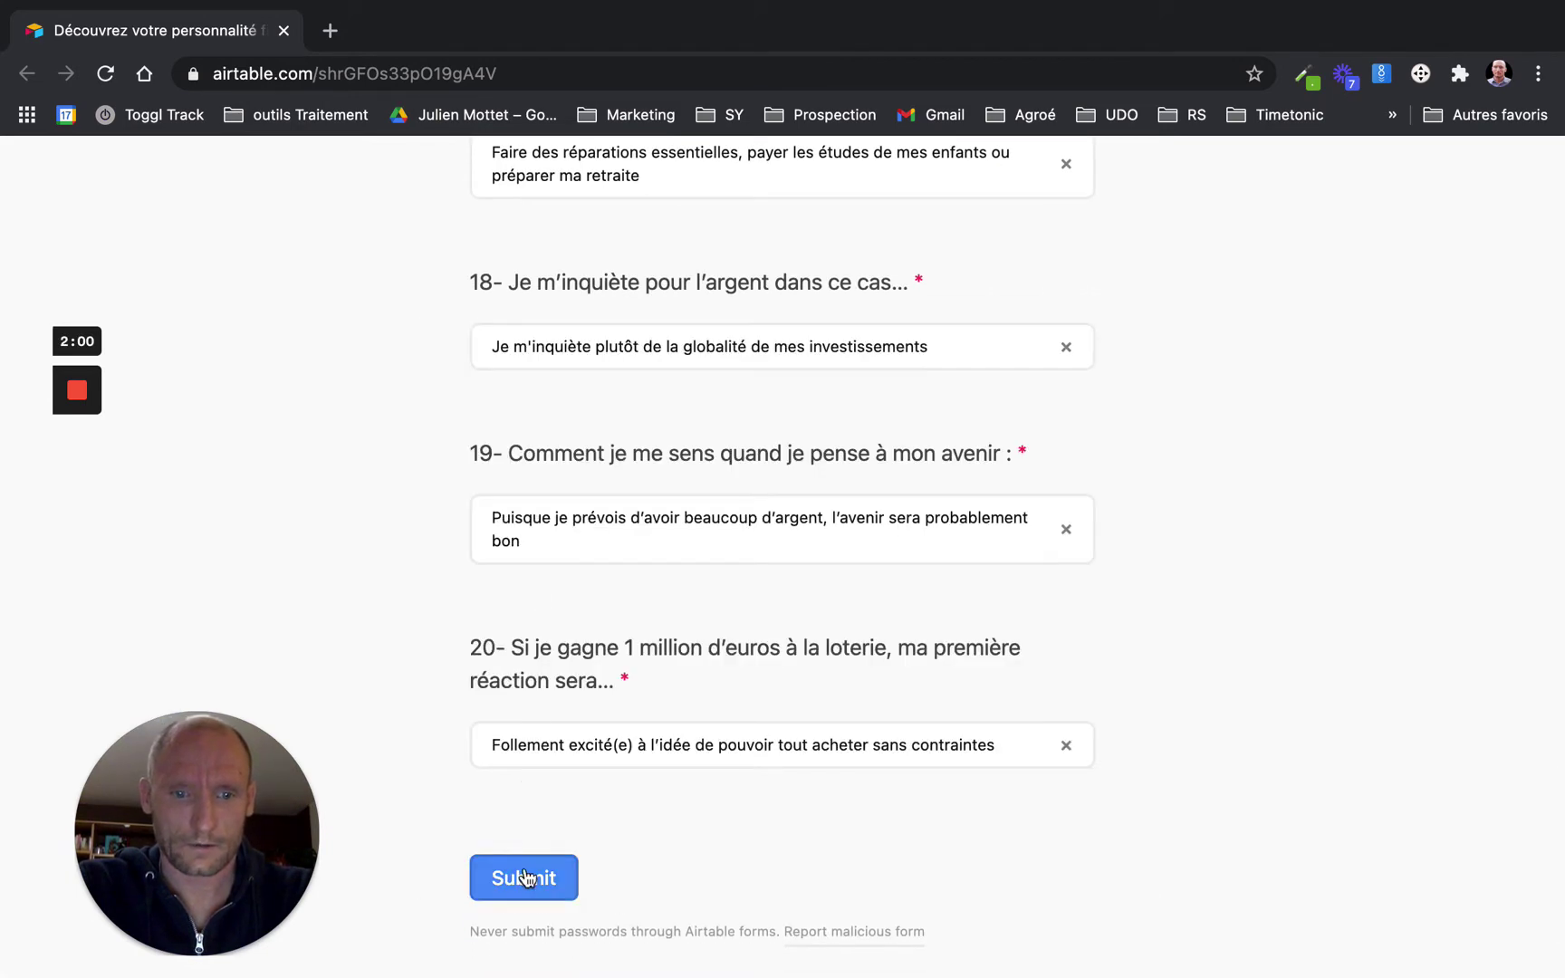
Load Gmail in a new browser tab
left_click(333, 36)
type("g")
key("Return")
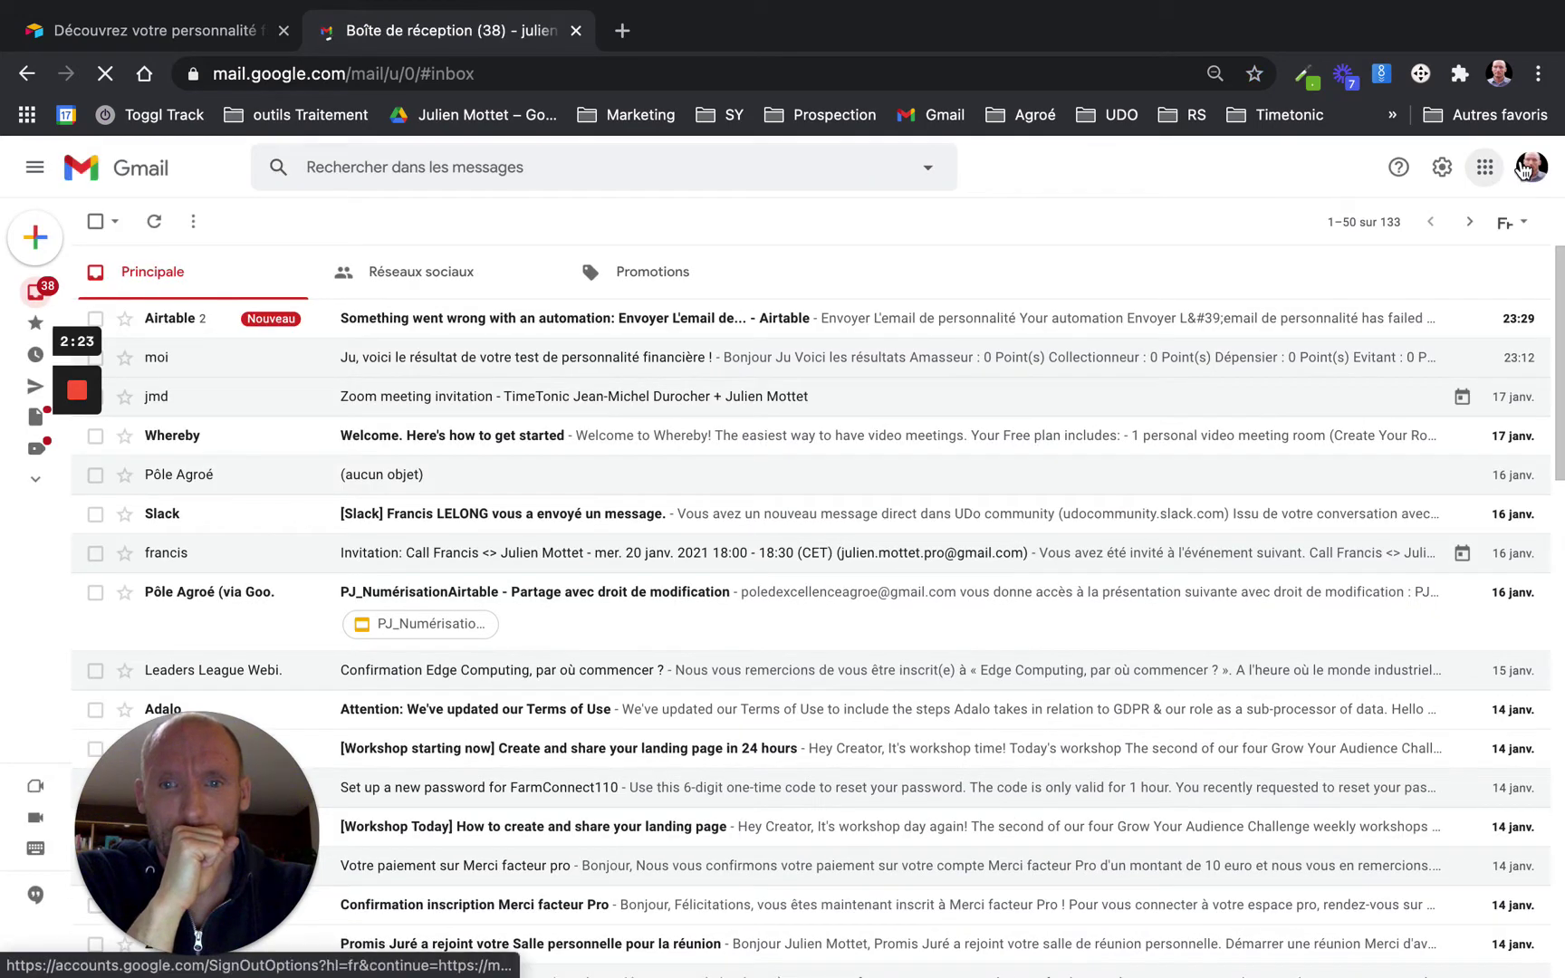
Switch to the other Google account's inbox and close the first account's tab
left_click(1527, 168)
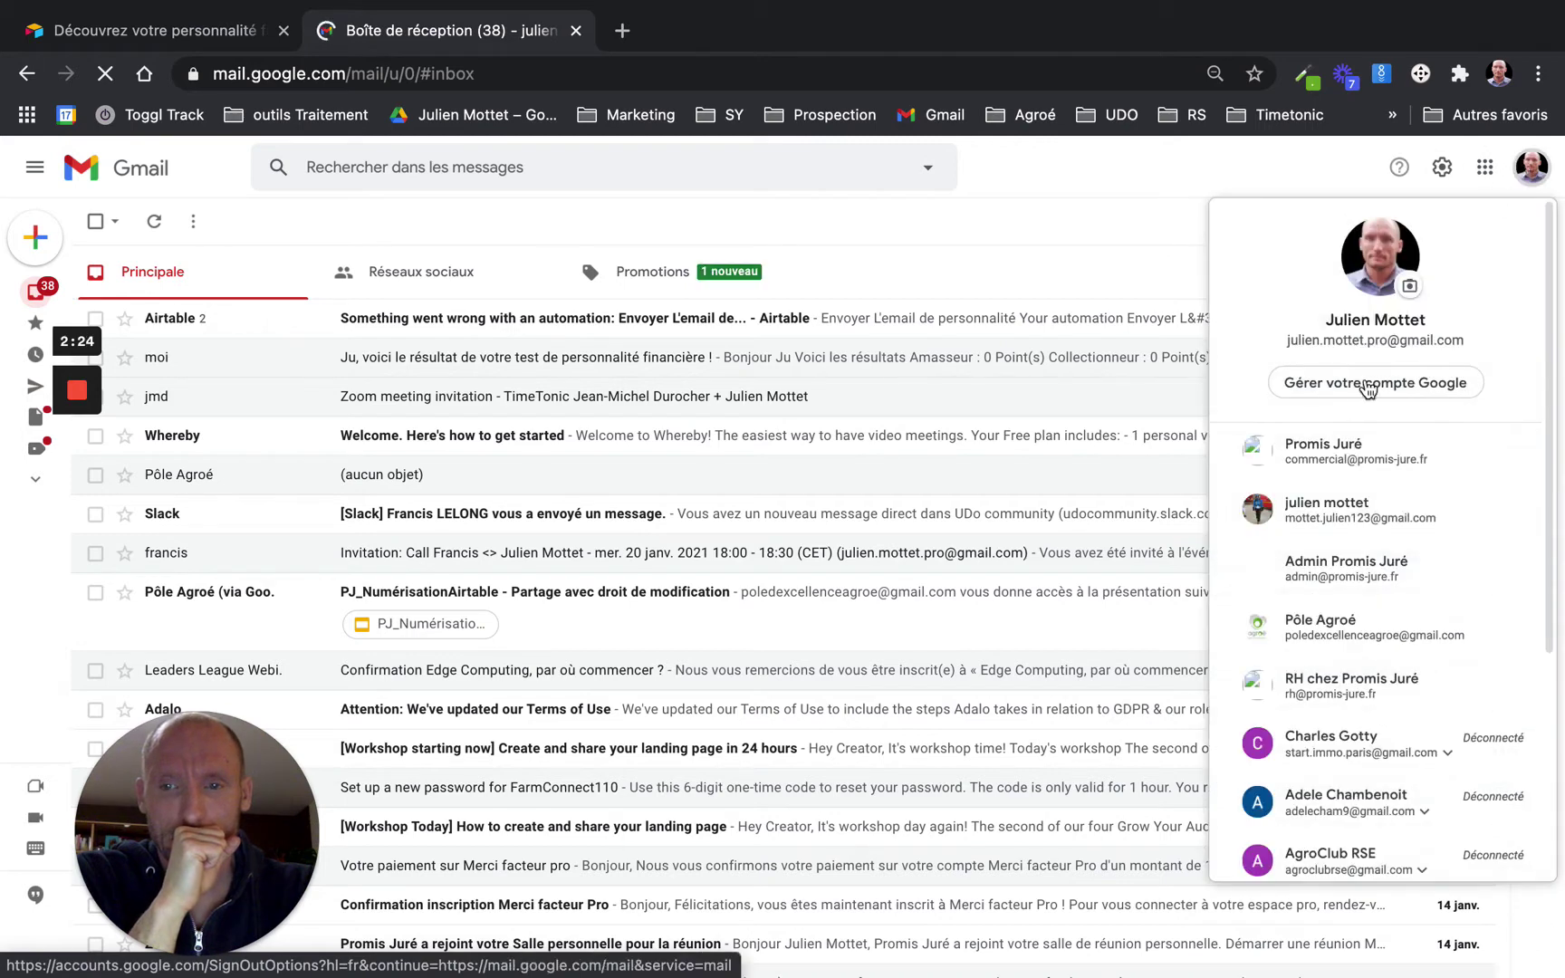
left_click(1323, 526)
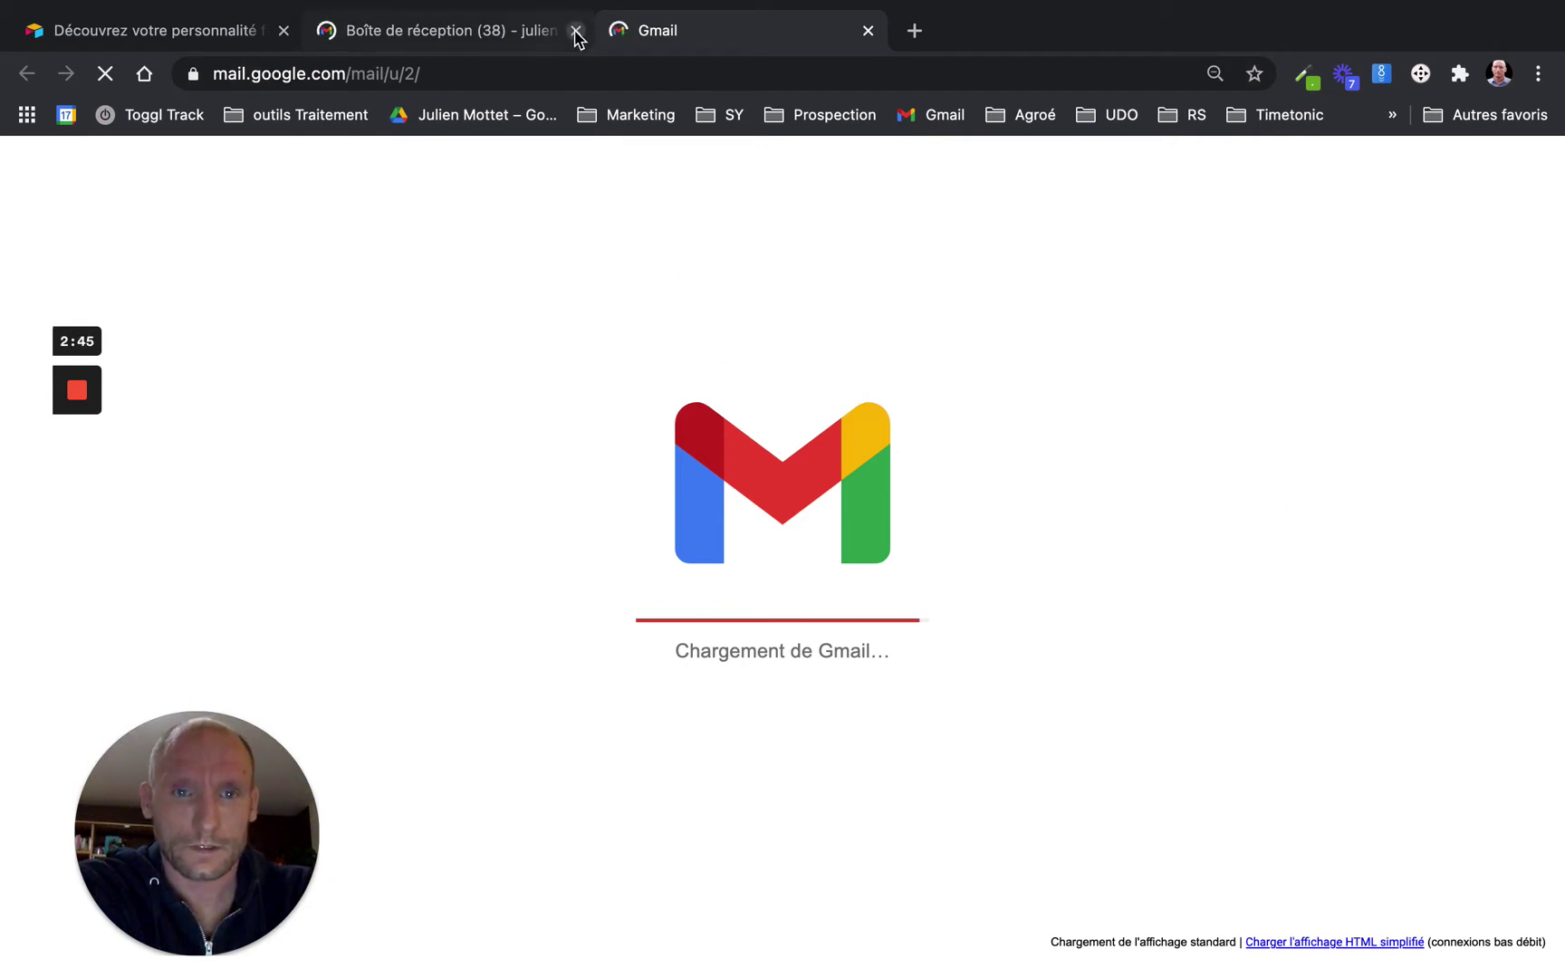
left_click(575, 33)
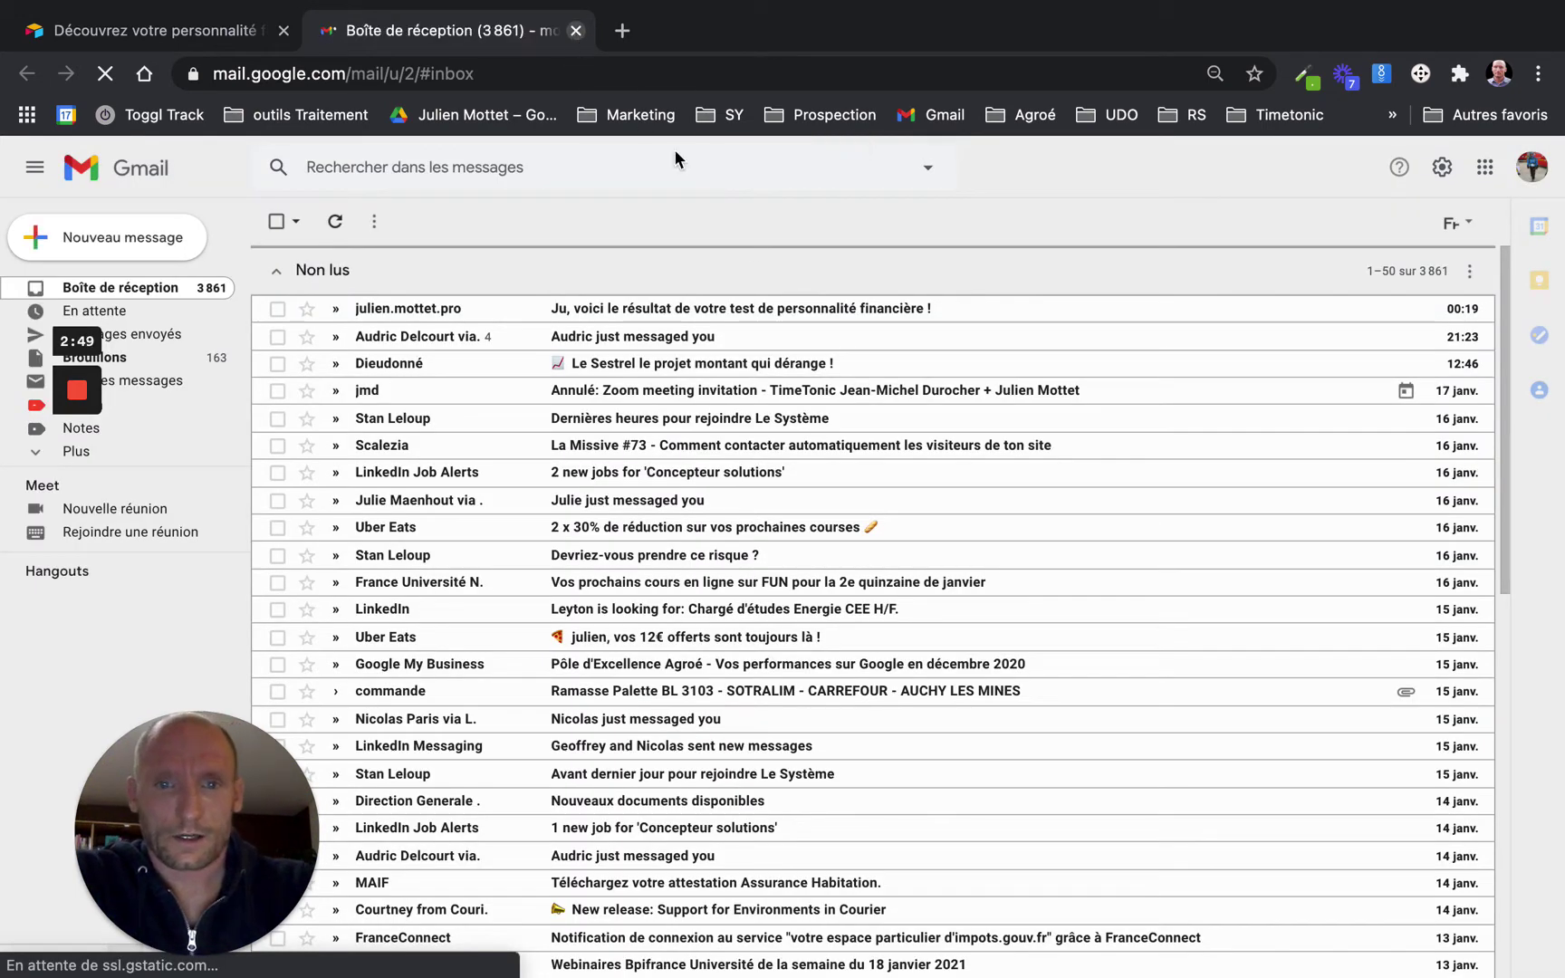
Read the quiz result e-mail showing points per personality, then return to Airtable
left_click(809, 309)
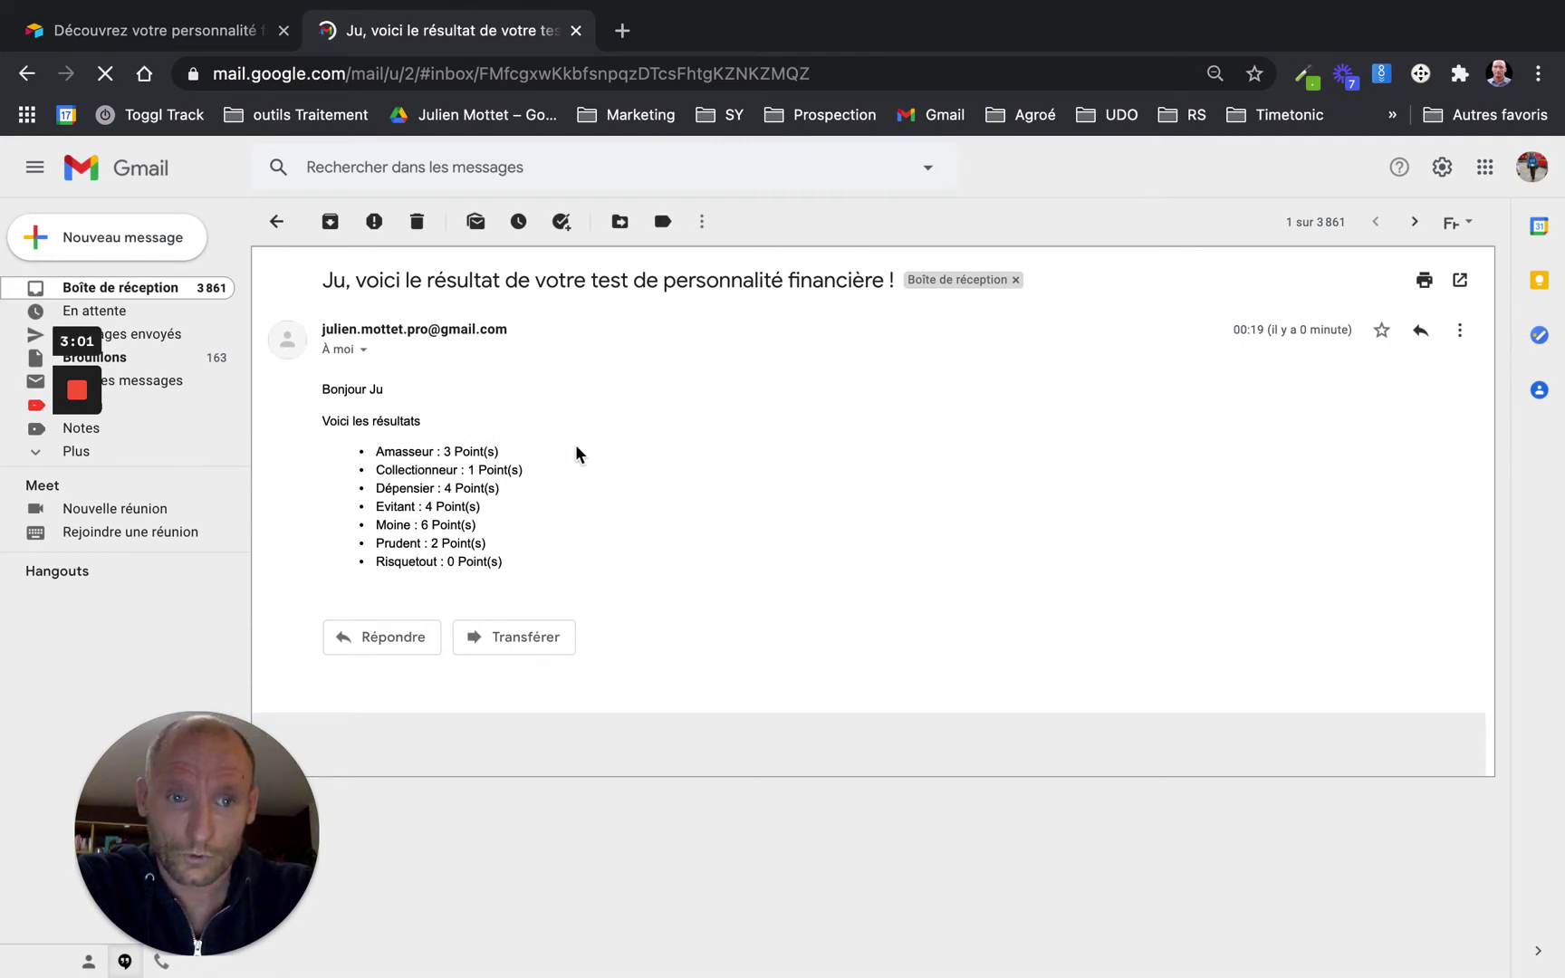
key("super+Tab")
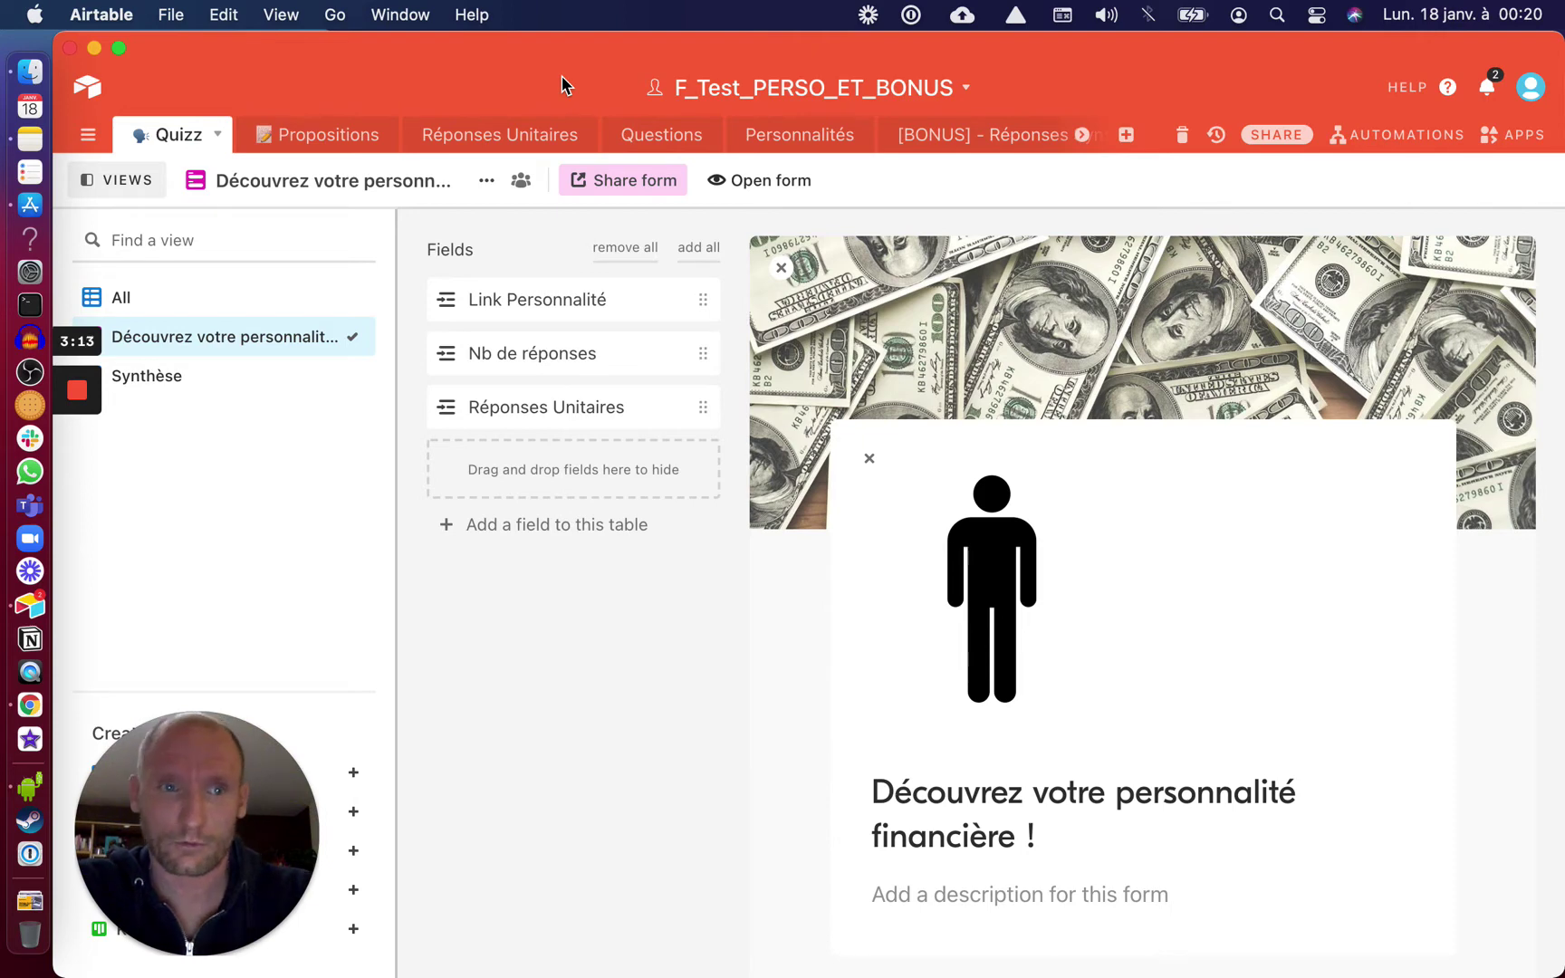
Duplicate the F_Test_PERSO_ET_BONUS base and open the resulting copy
left_click(91, 89)
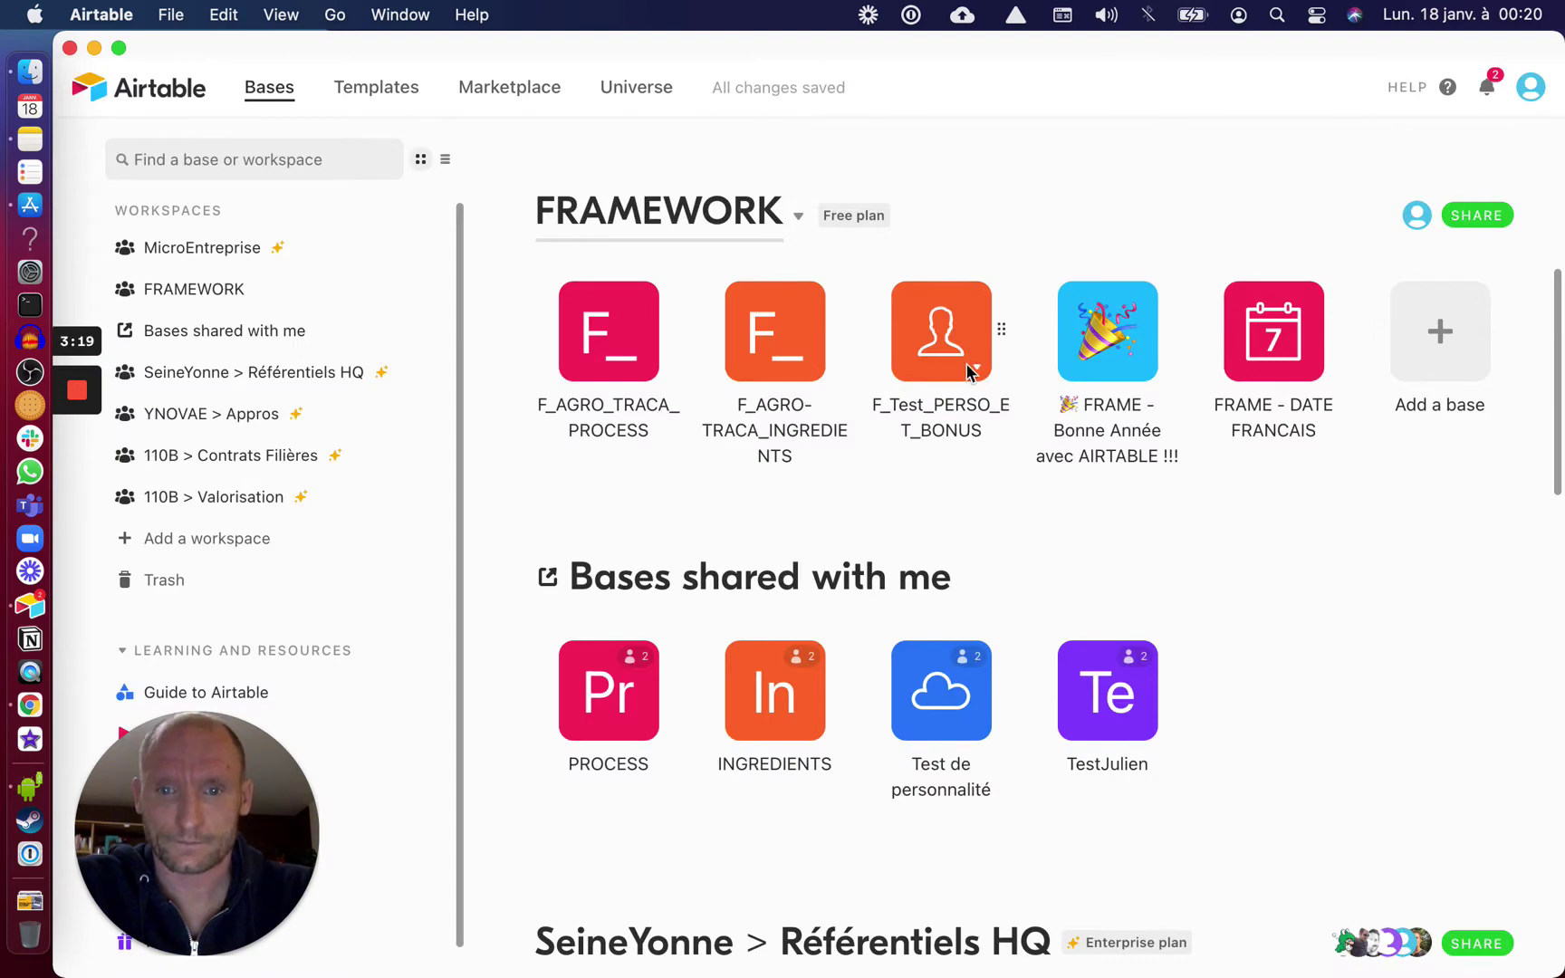
left_click(977, 369)
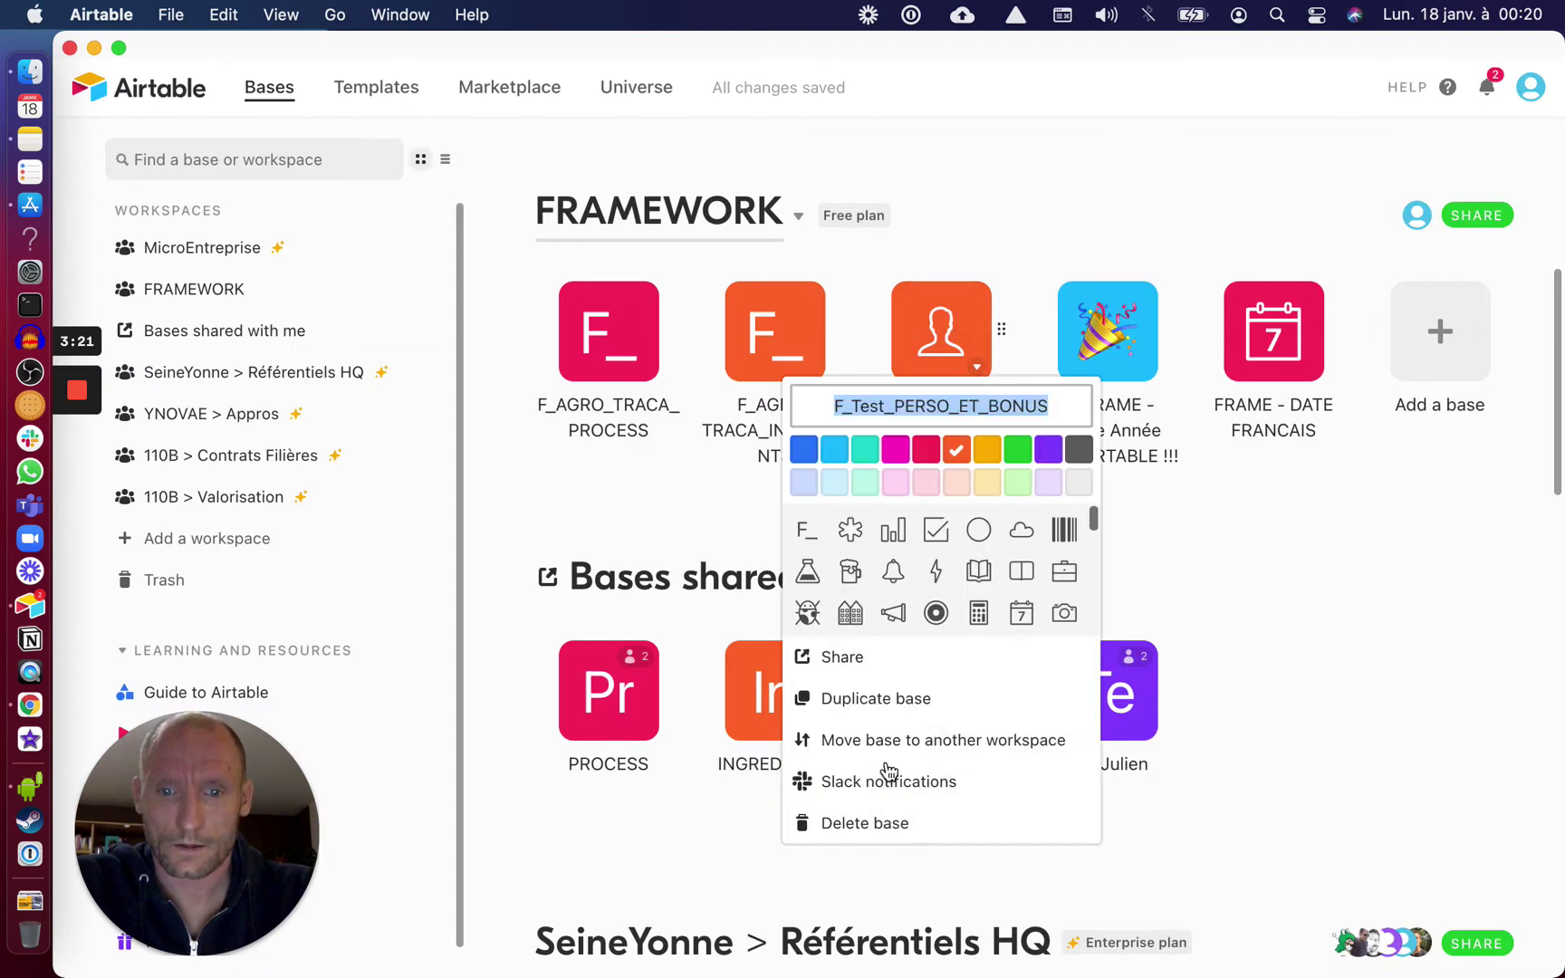
left_click(880, 698)
left_click(900, 654)
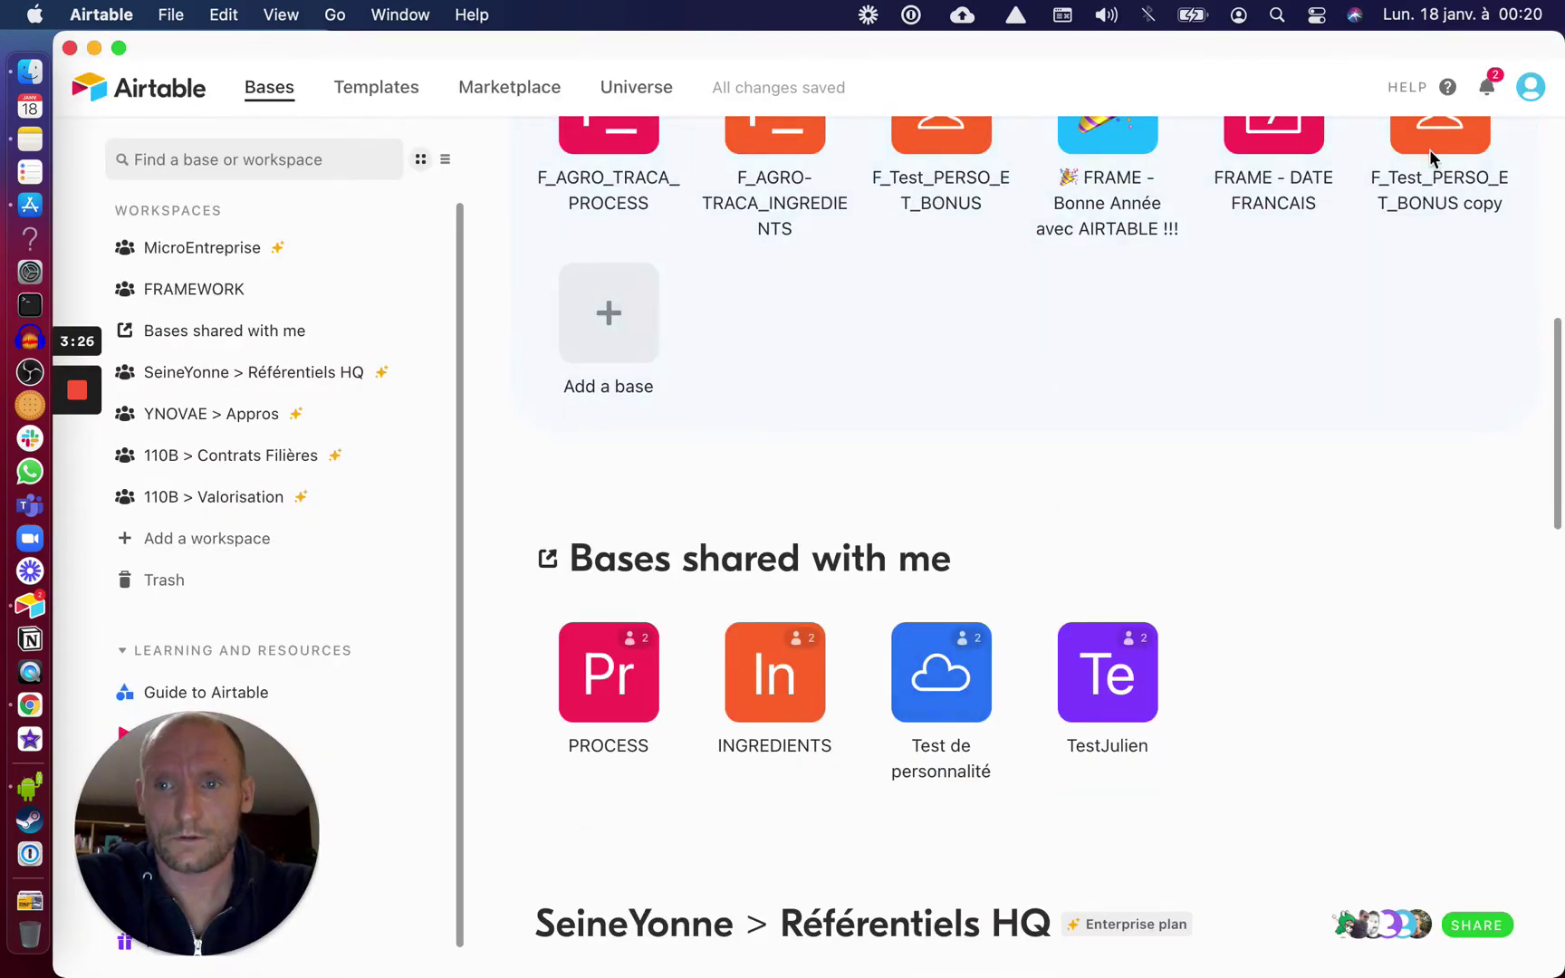
left_click(1432, 154)
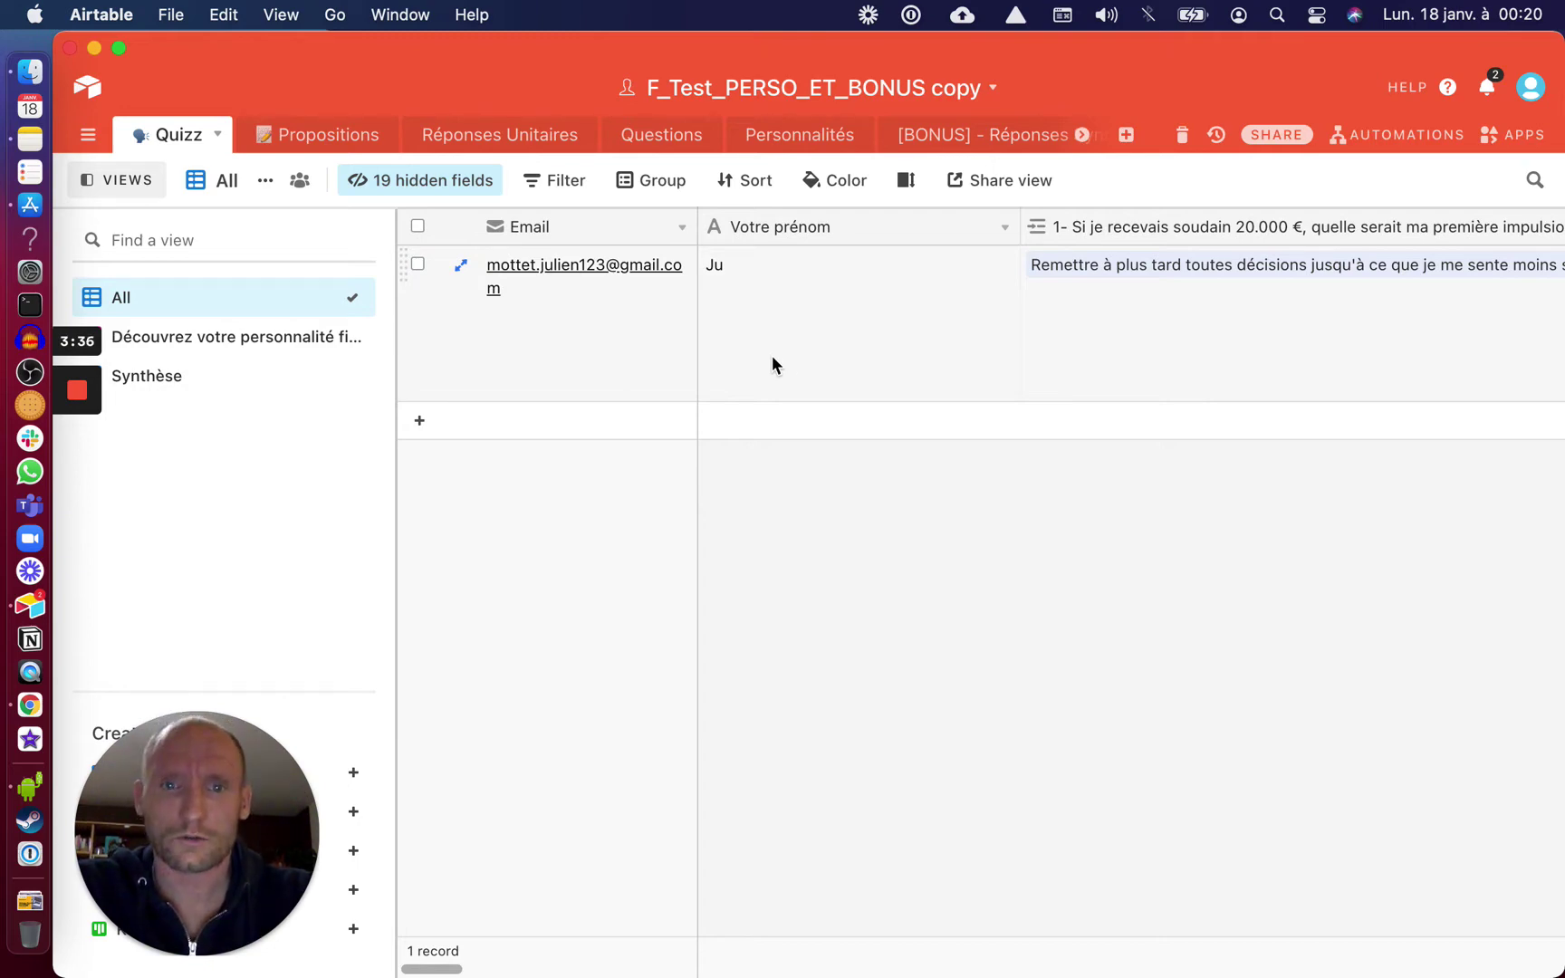
Delete questions 4 through 20 (17 records) from the Questions table
left_click(664, 140)
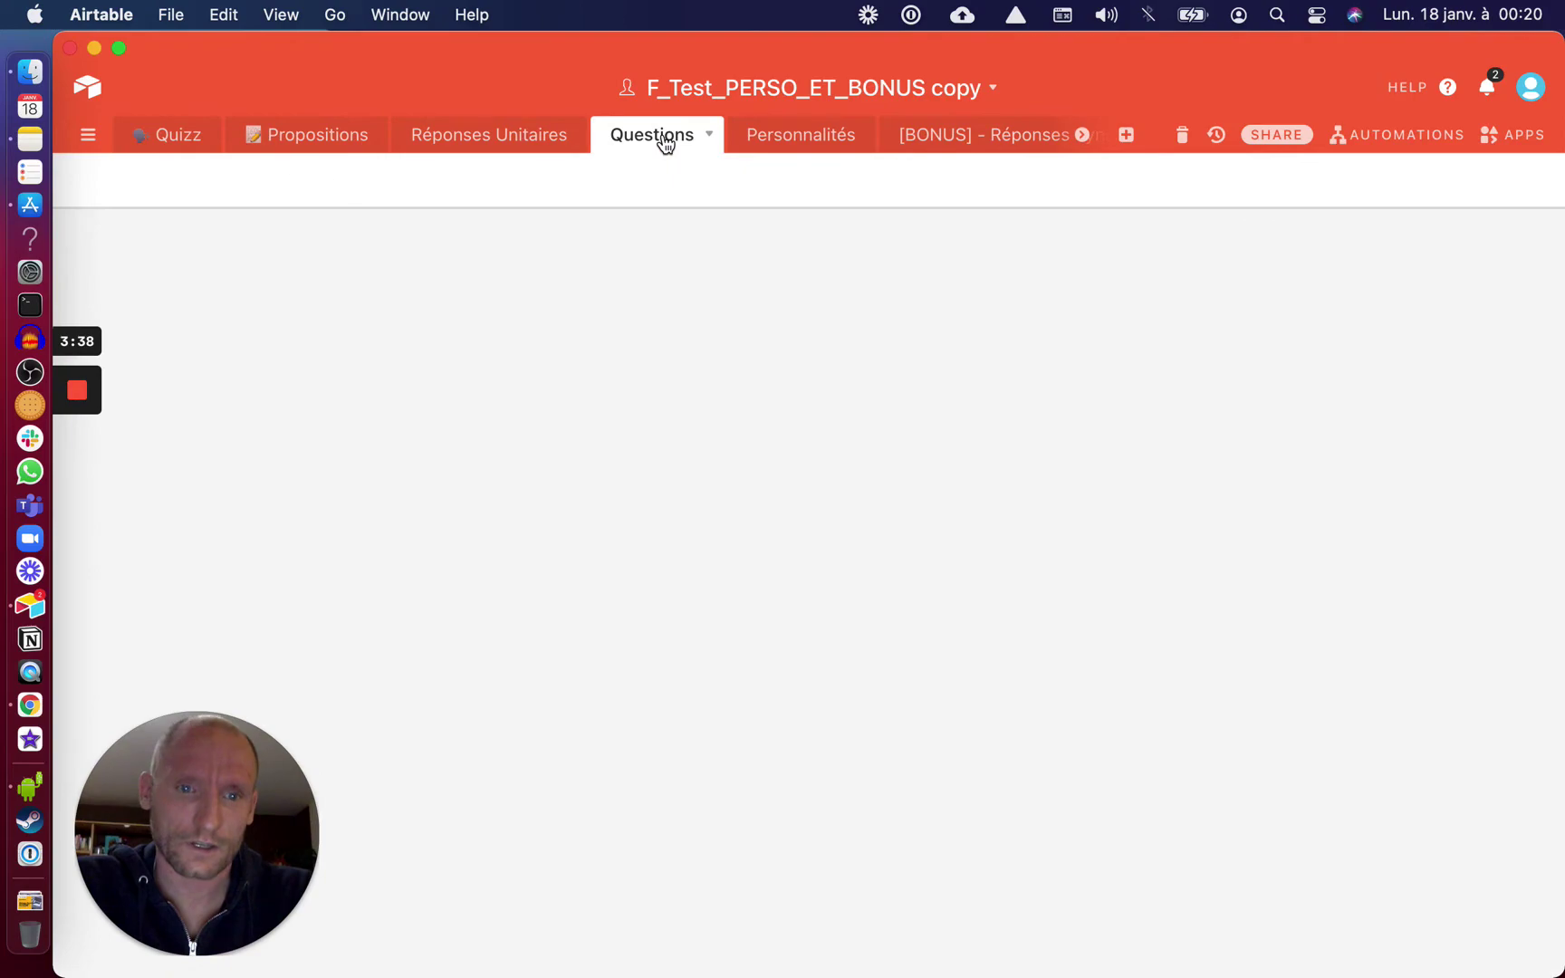
scroll(539, 495, "down", 4)
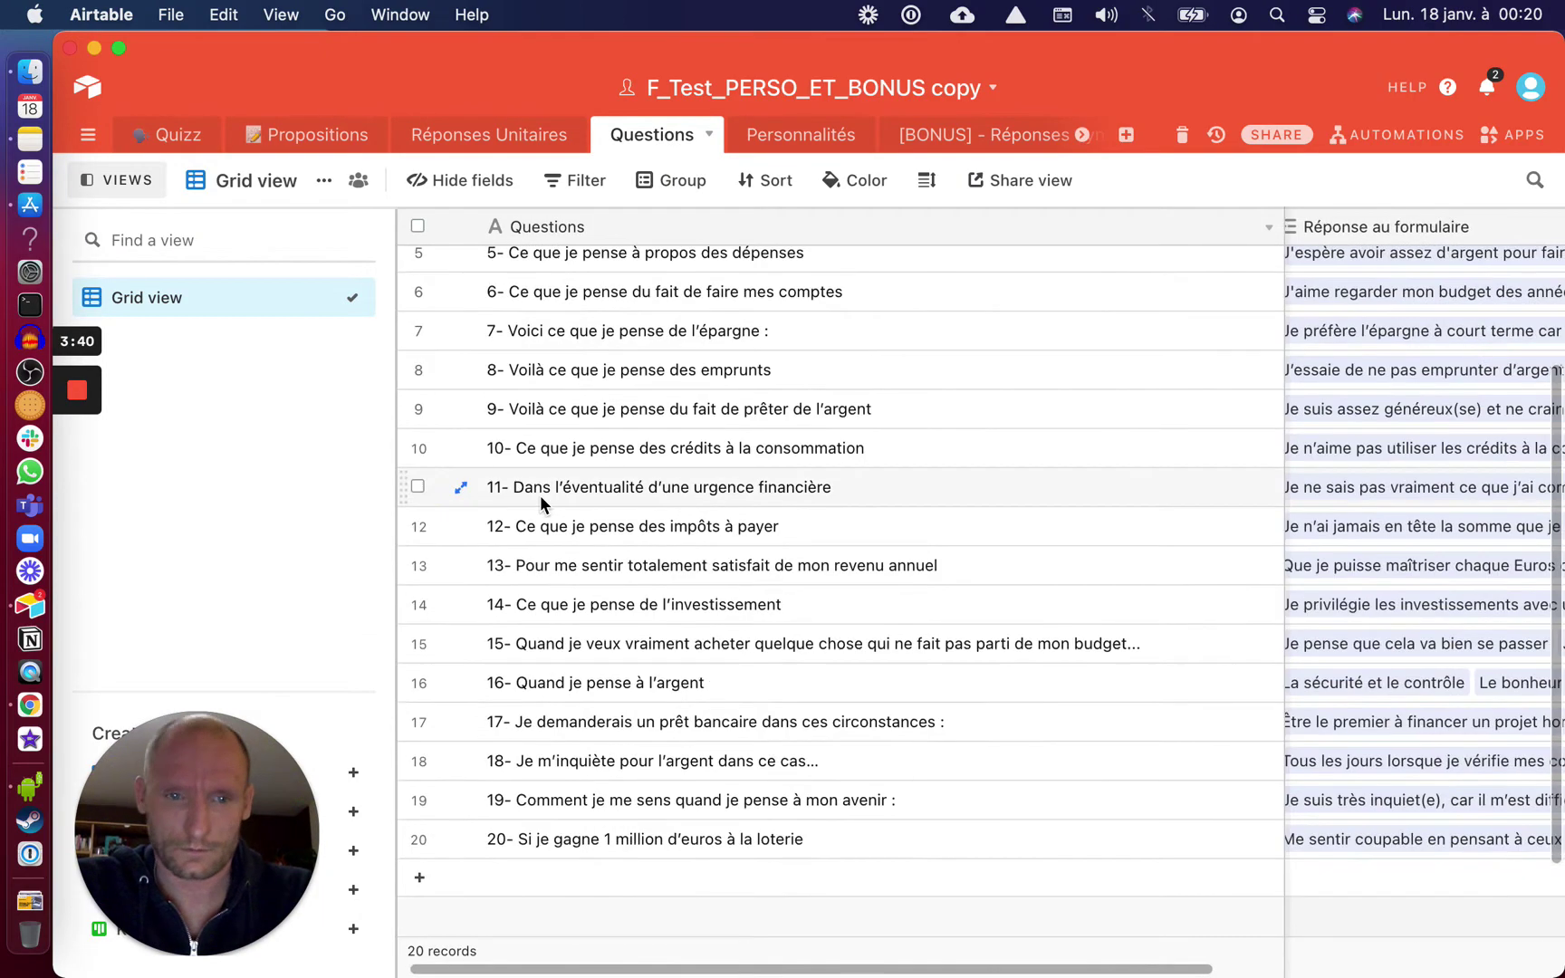
scroll(541, 503, "up", 4)
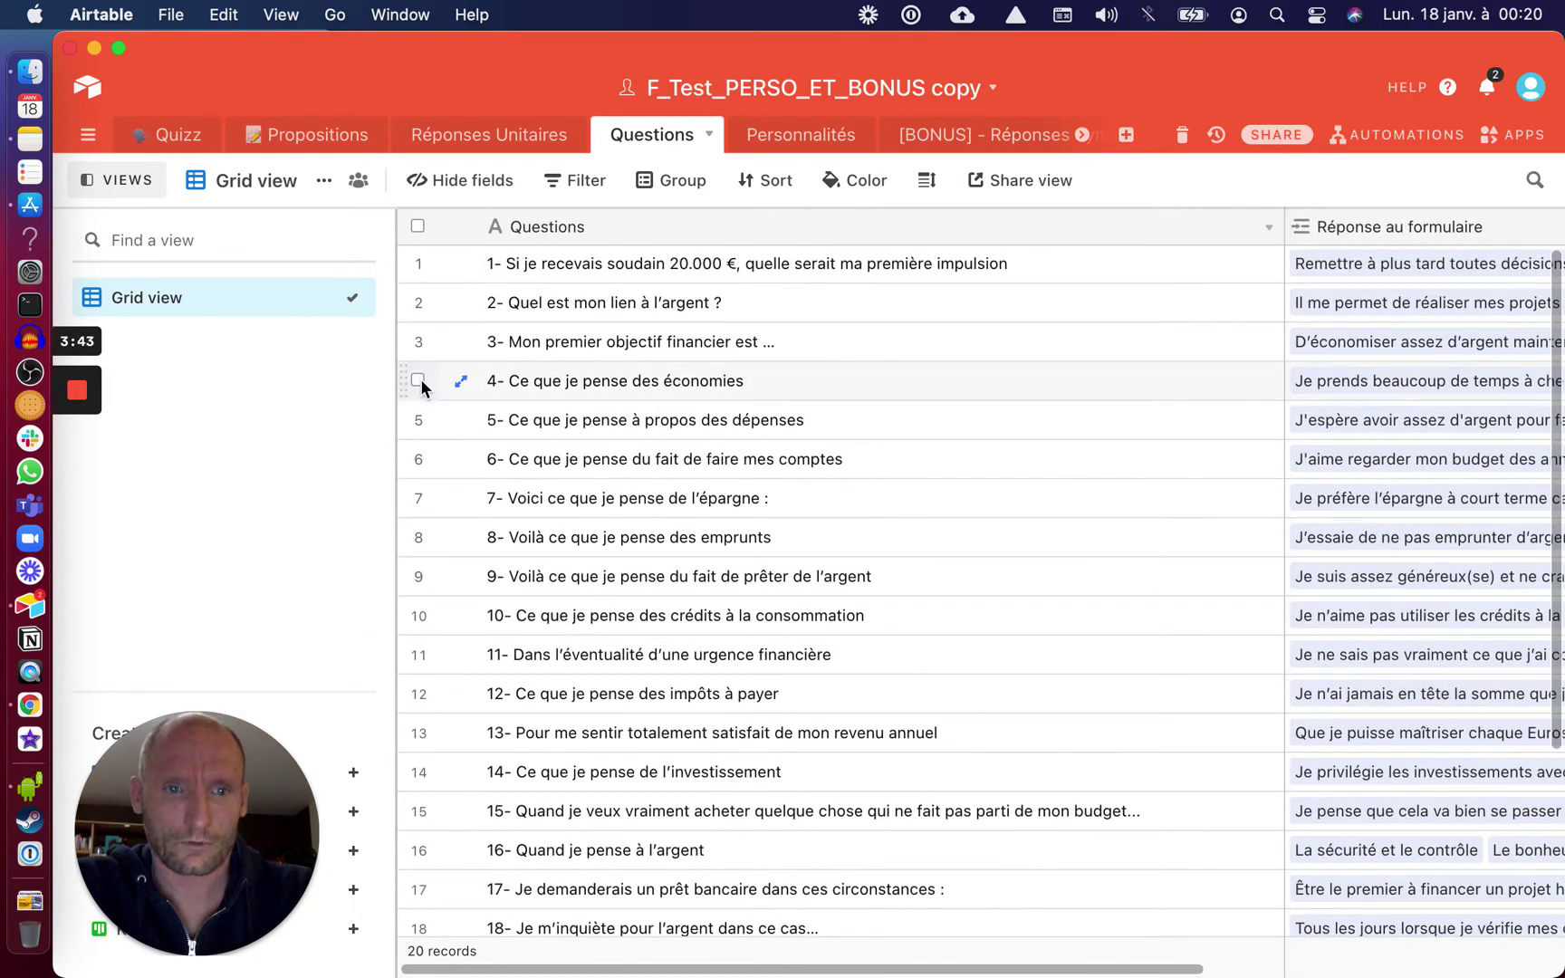
left_click(418, 379)
scroll(420, 343, "down", 5)
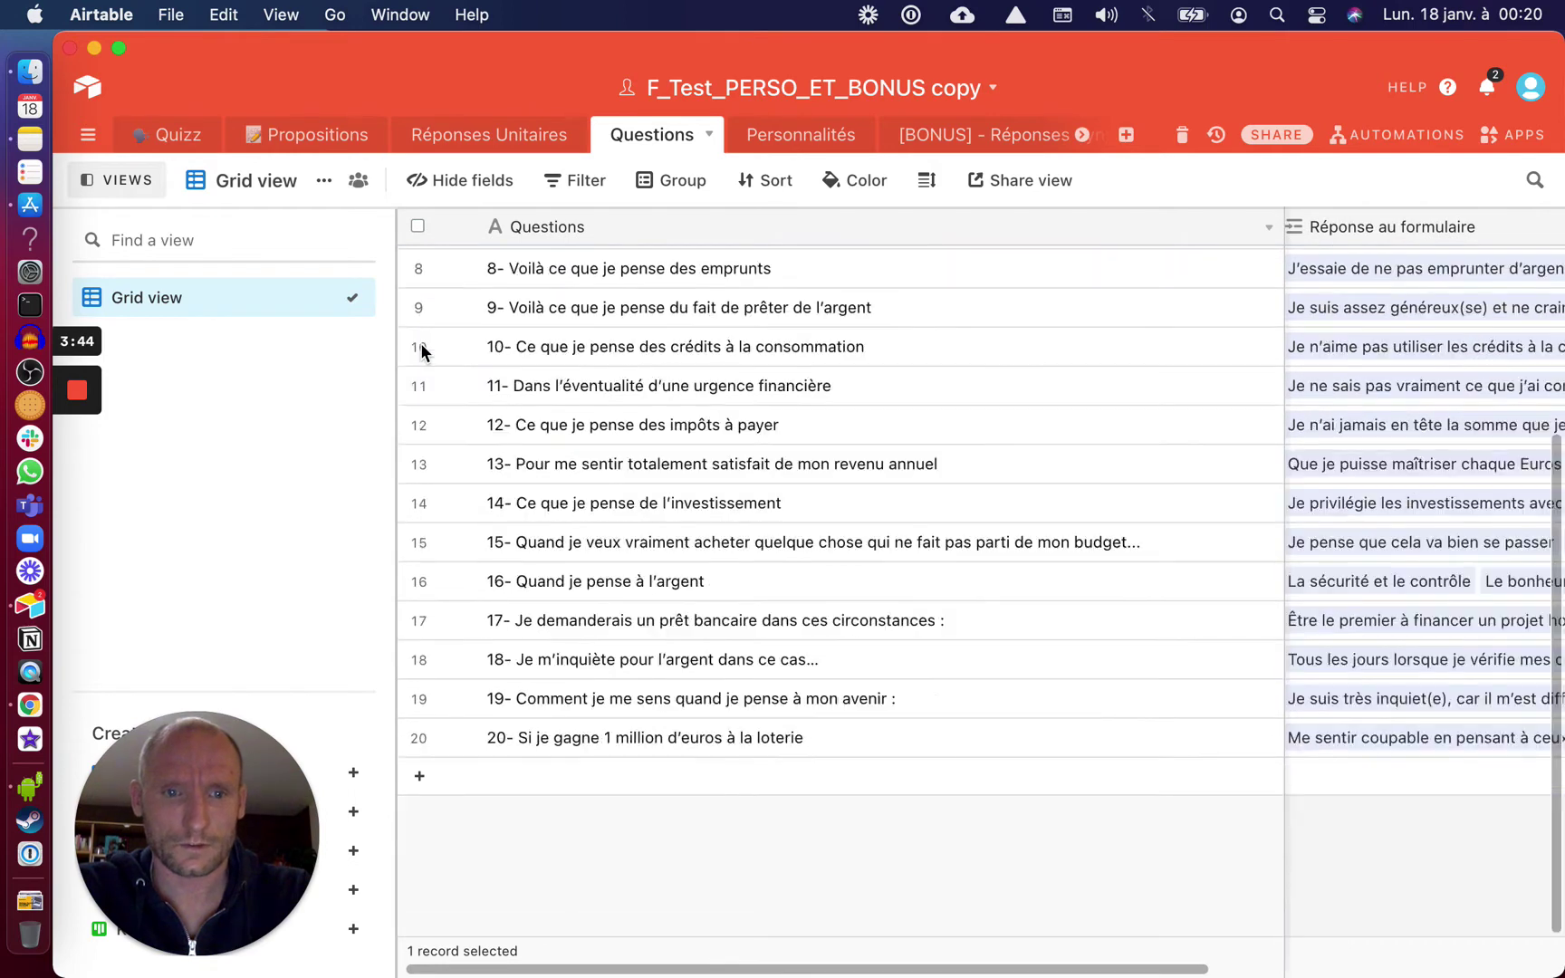
left_click(417, 737, "shift")
right_click(458, 698)
left_click(496, 750)
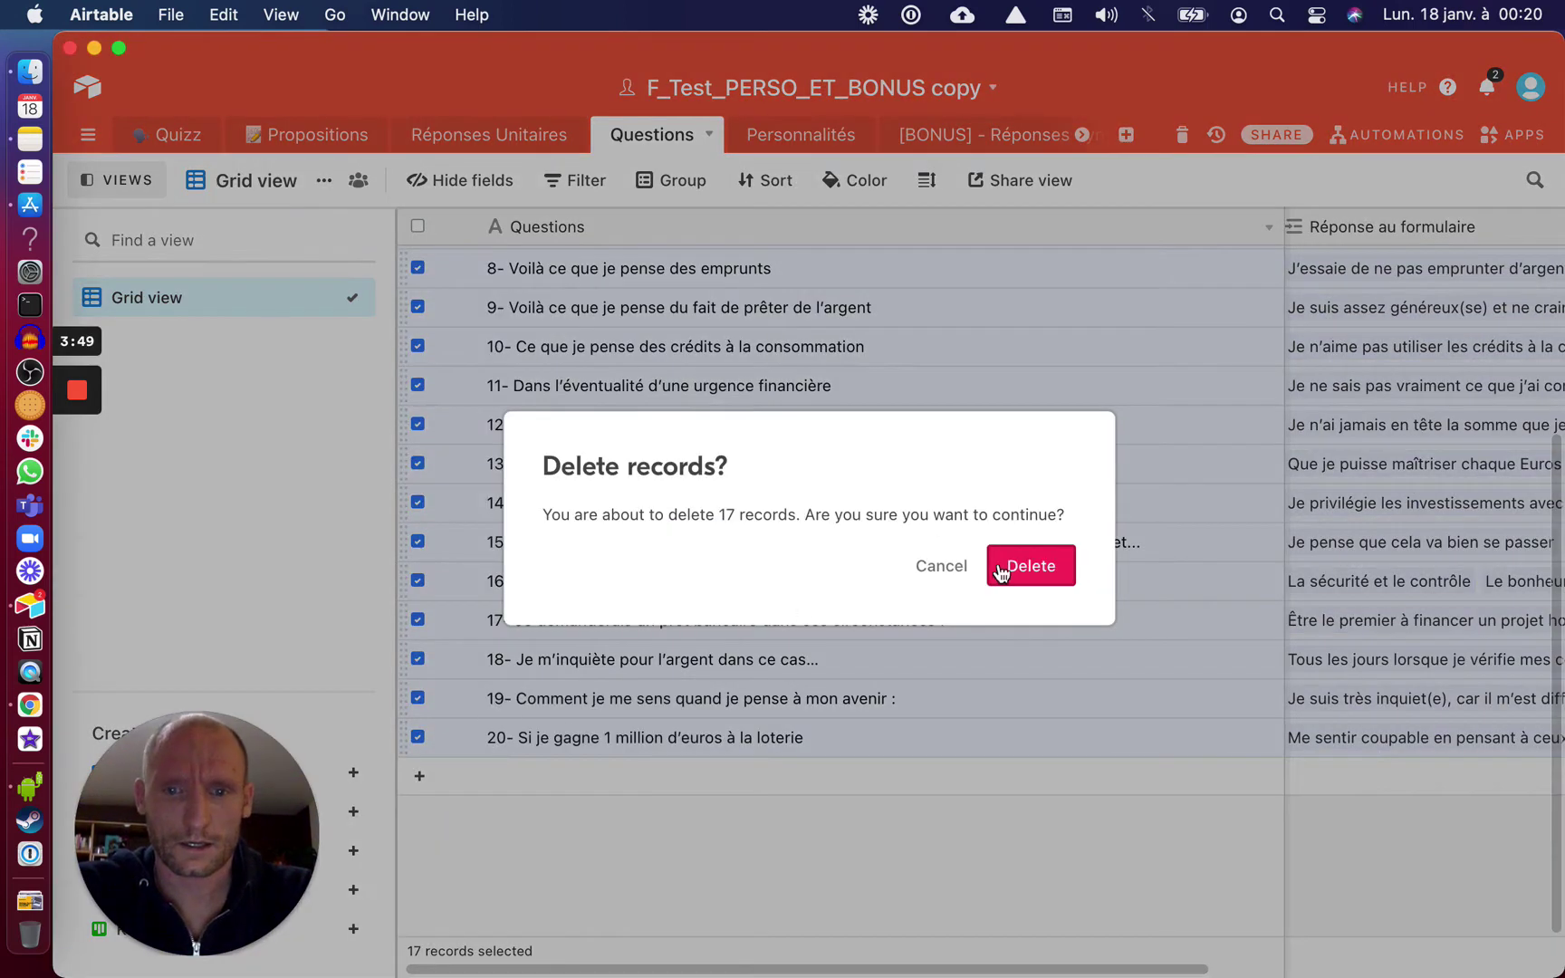
left_click(1000, 570)
Delete the Evitant, Moine, Prudent and Risquetout personalities from Personnalités
left_click(797, 138)
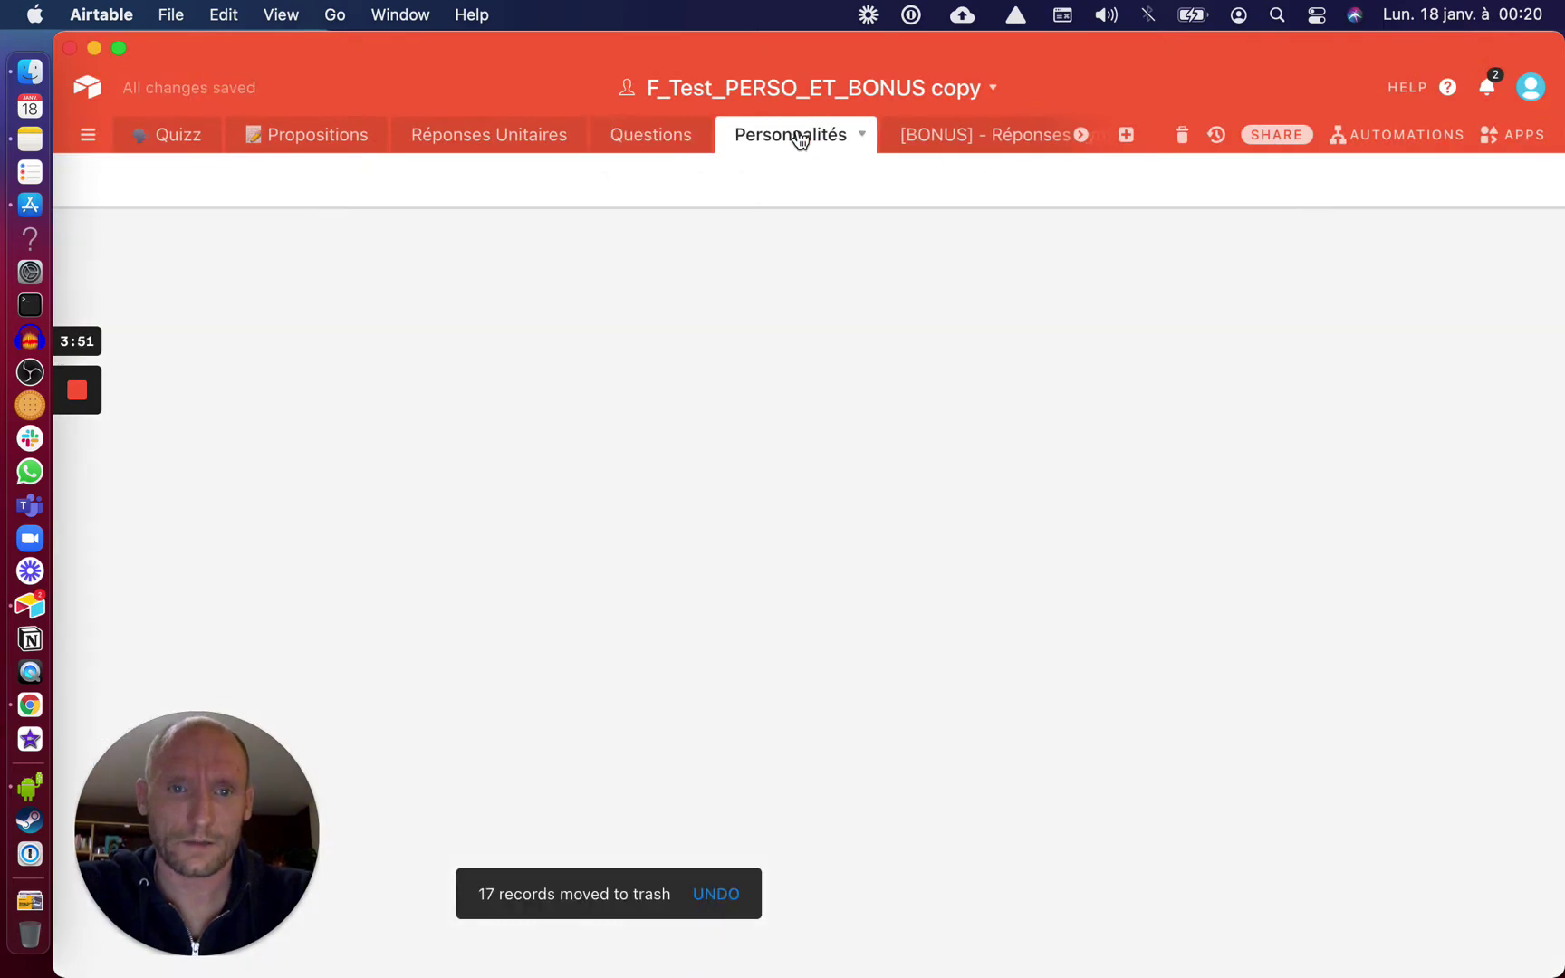
left_click(418, 381)
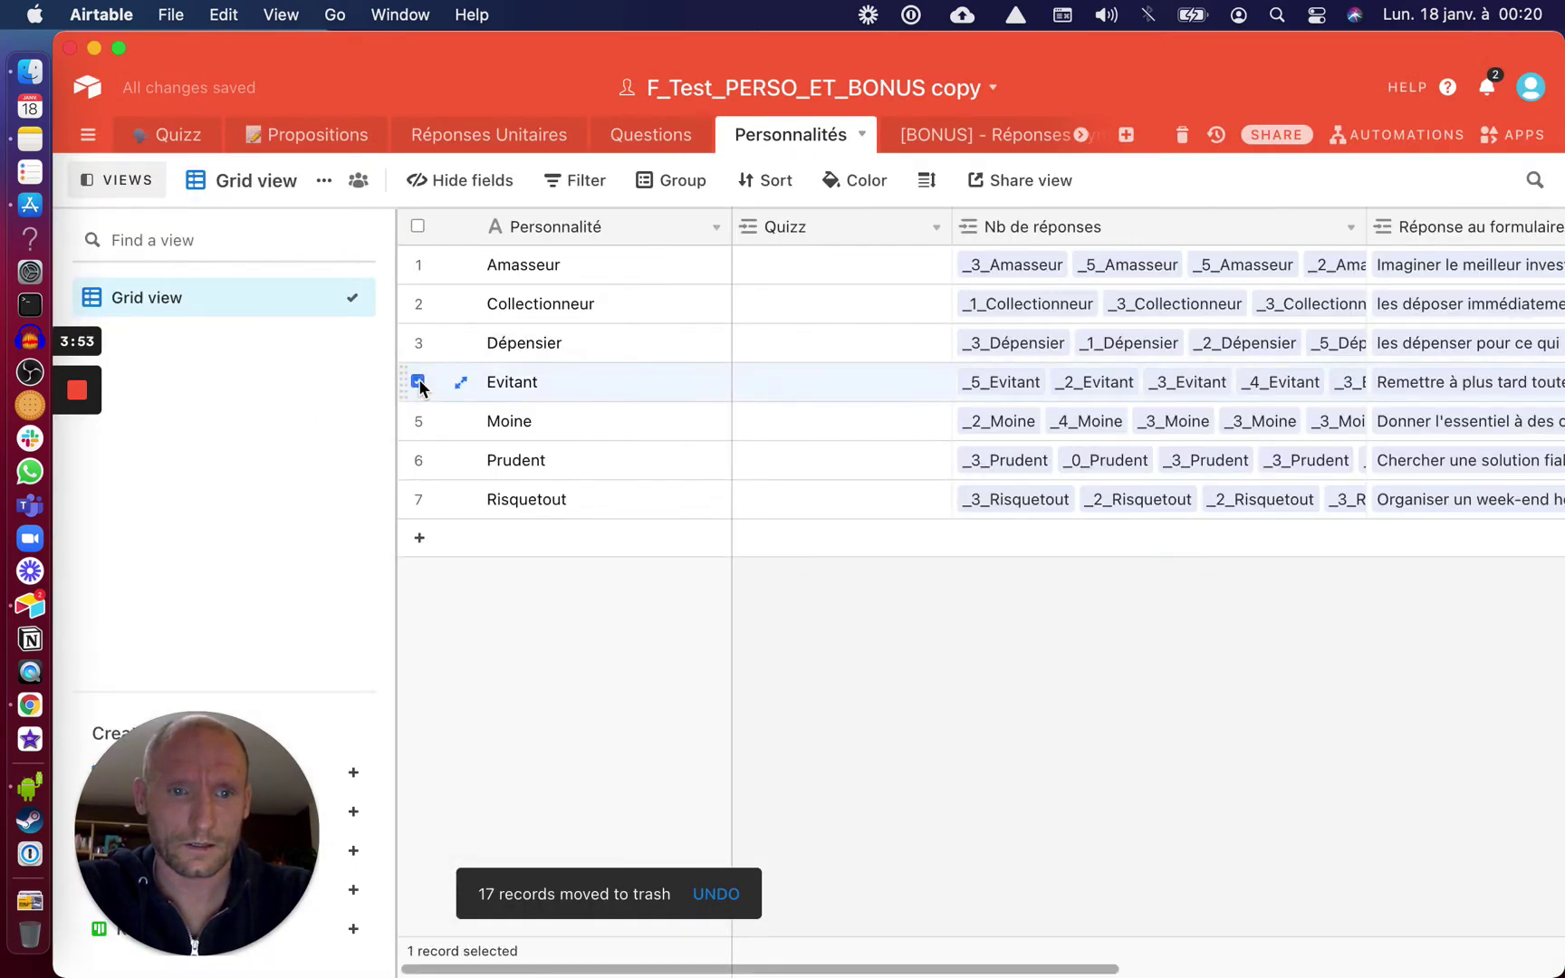
left_click(418, 498, "shift")
right_click(436, 484)
left_click(462, 536)
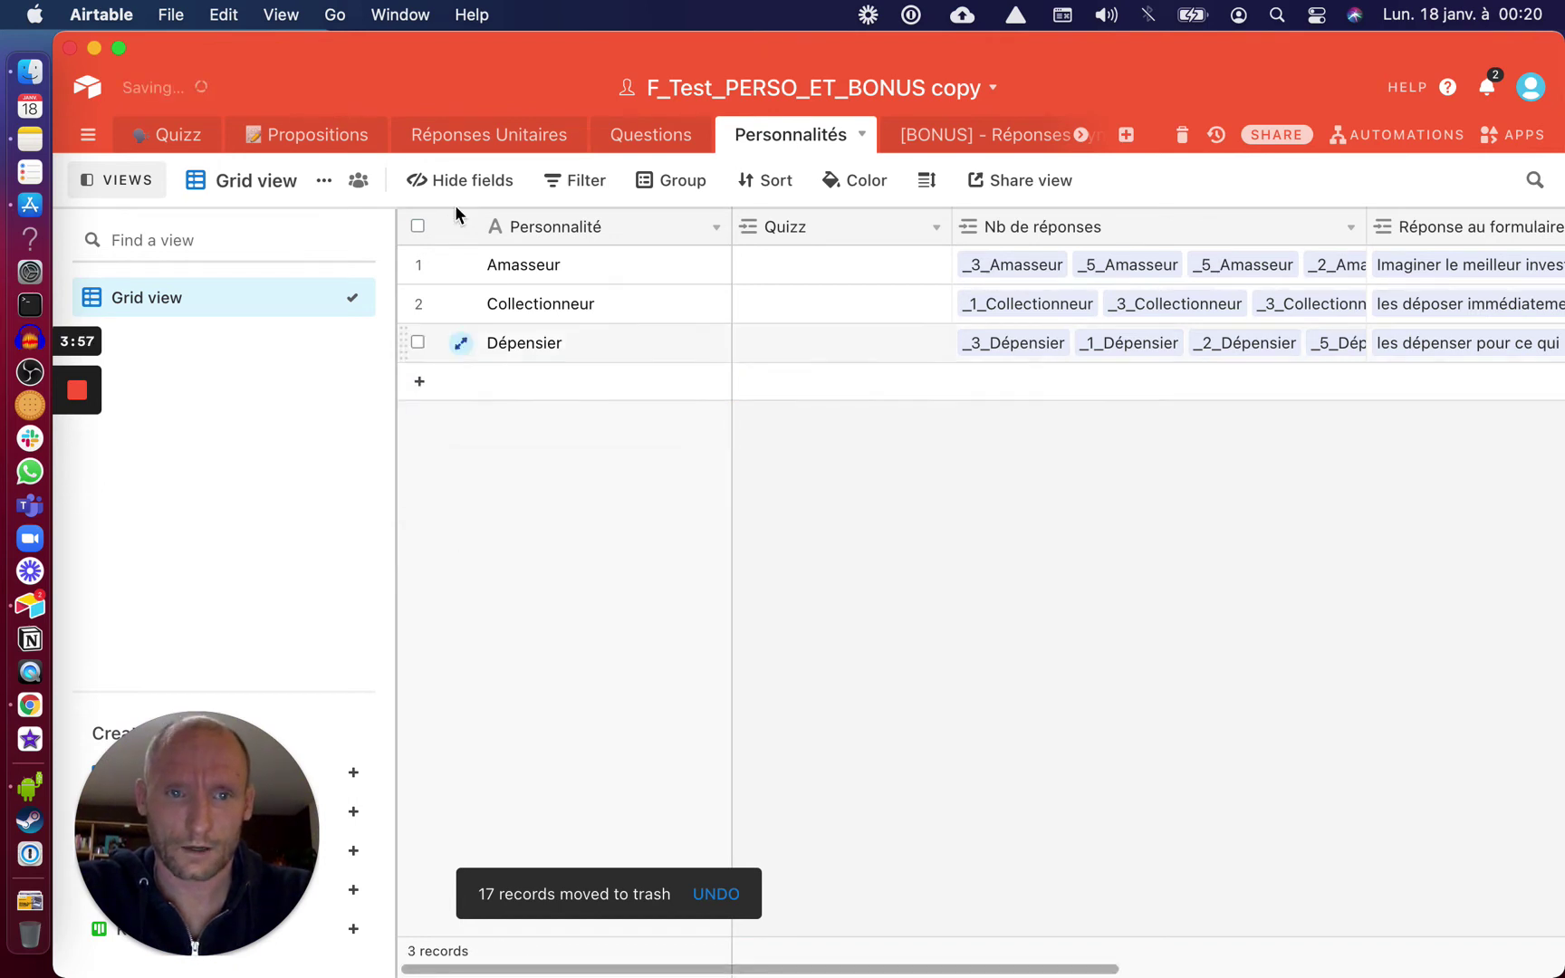
left_click(315, 141)
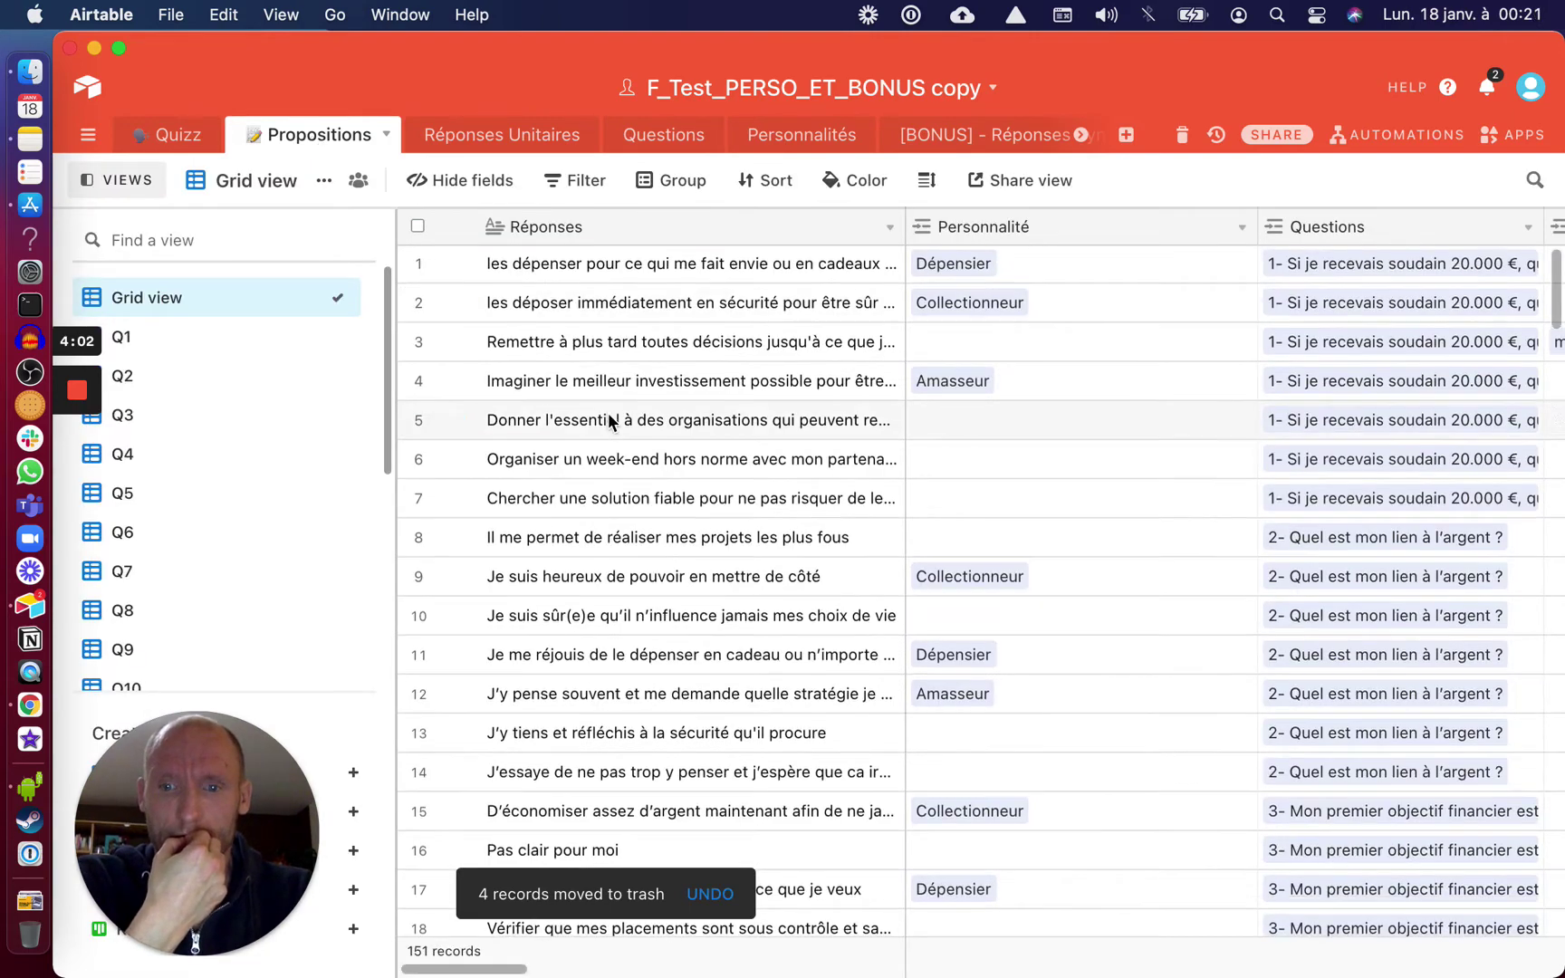
Add a Propositions filter condition on the Personnalité field
scroll(607, 413, "down", 5)
scroll(609, 399, "up", 4)
scroll(608, 399, "up", 1)
left_click(574, 182)
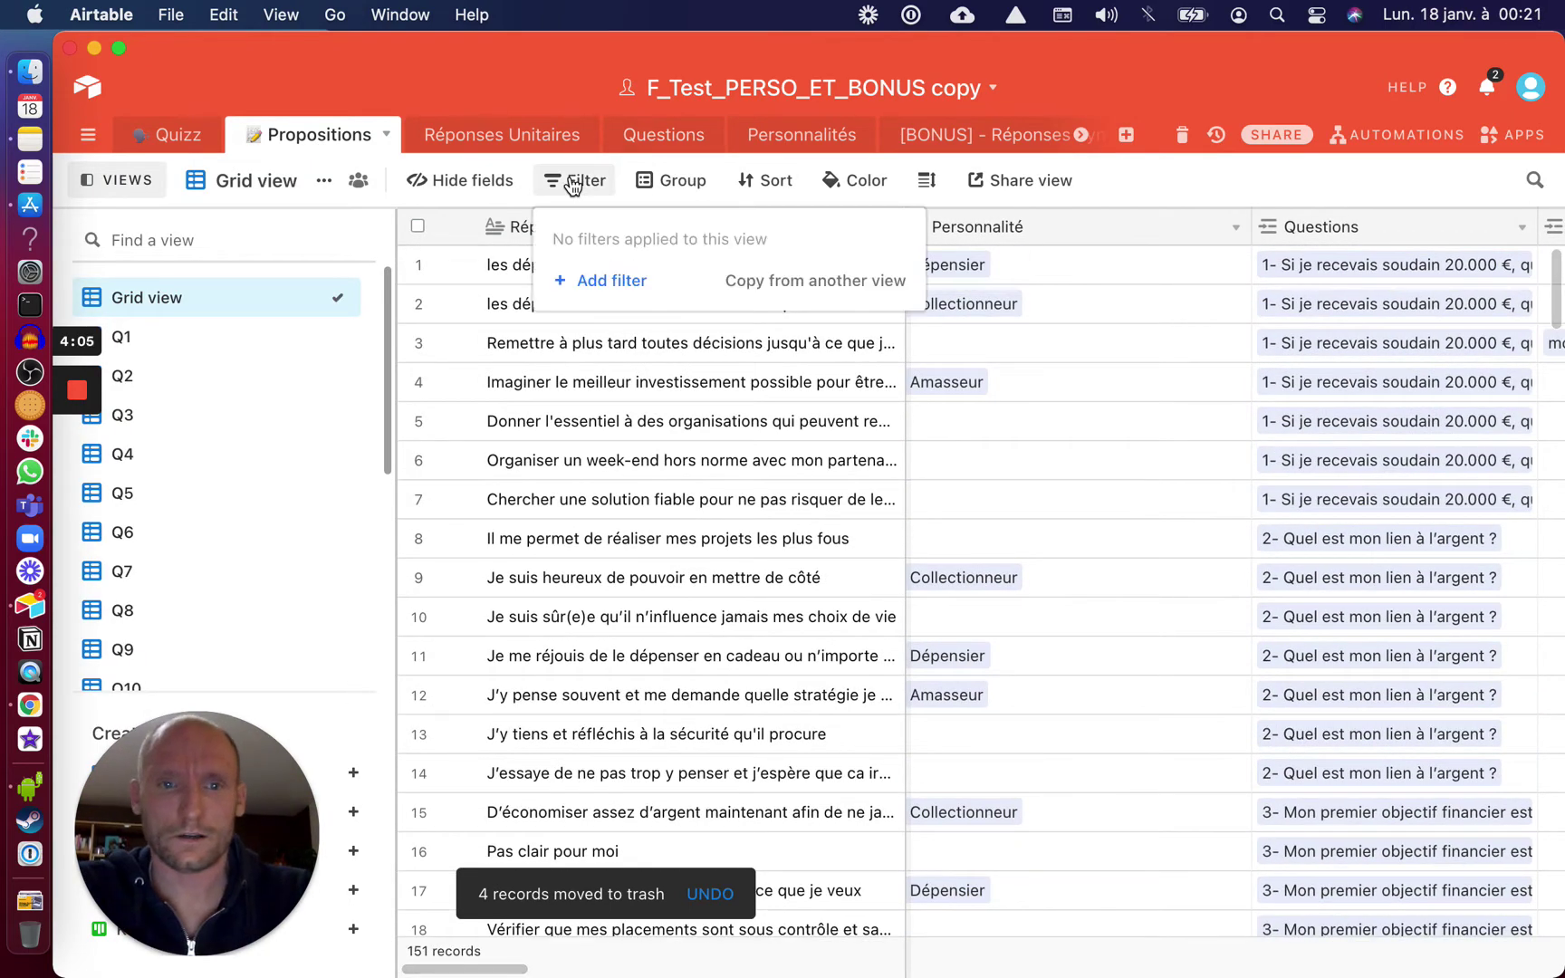
left_click(597, 276)
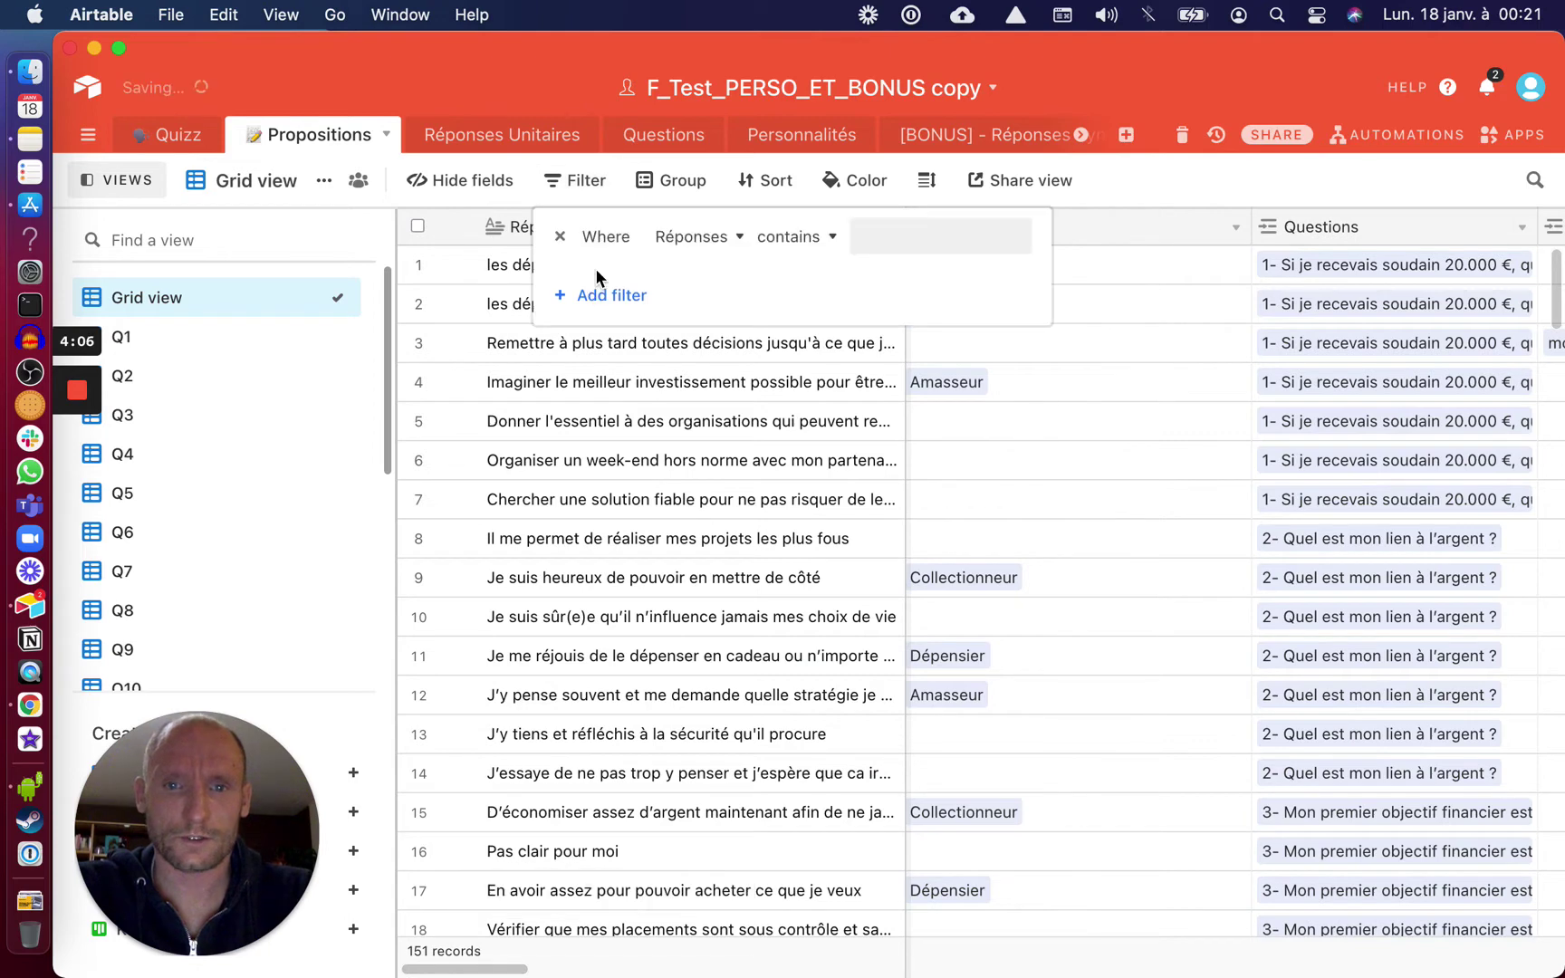
left_click(671, 236)
left_click(704, 356)
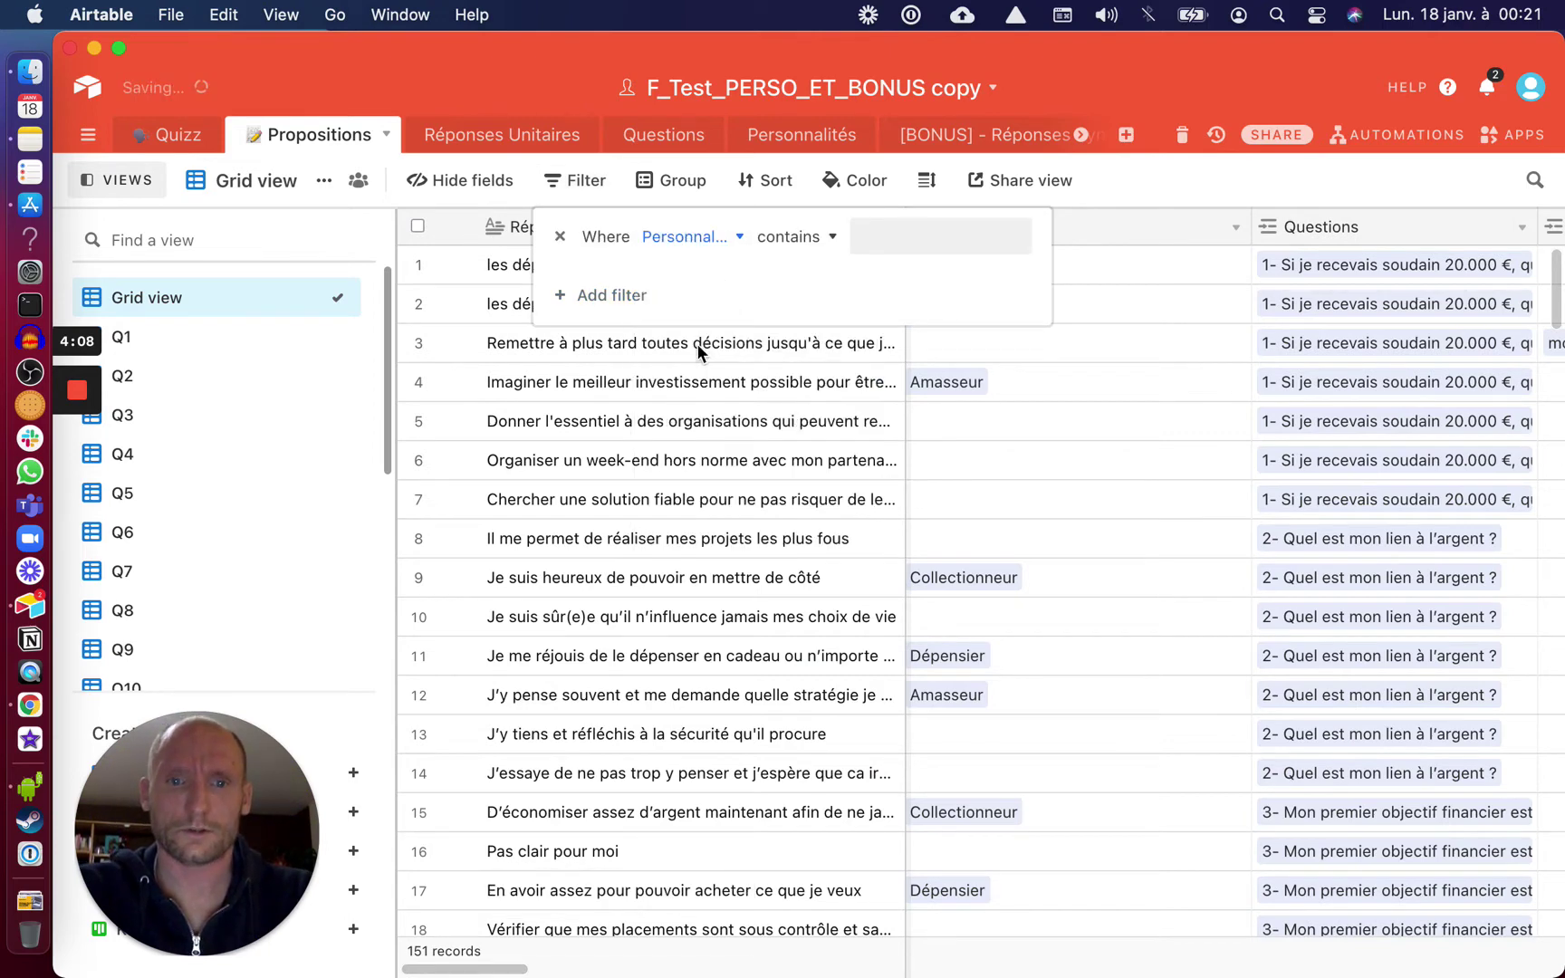
left_click(788, 236)
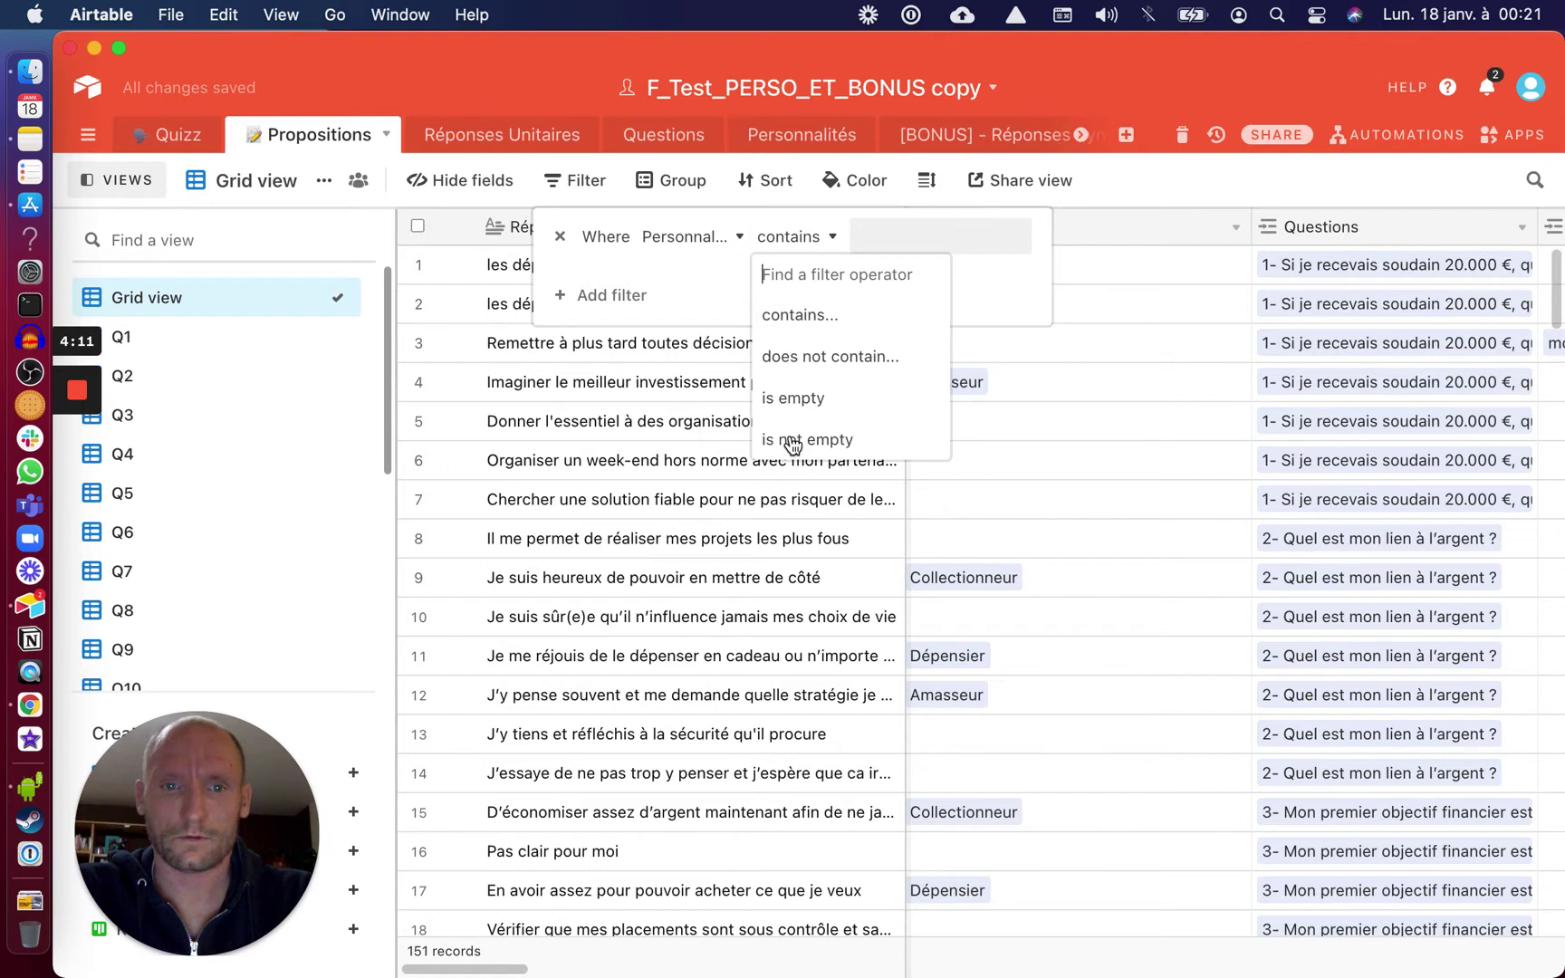
left_click(792, 440)
Filter for propositions where Questions is empty OR Personnalité is empty
left_click(572, 297)
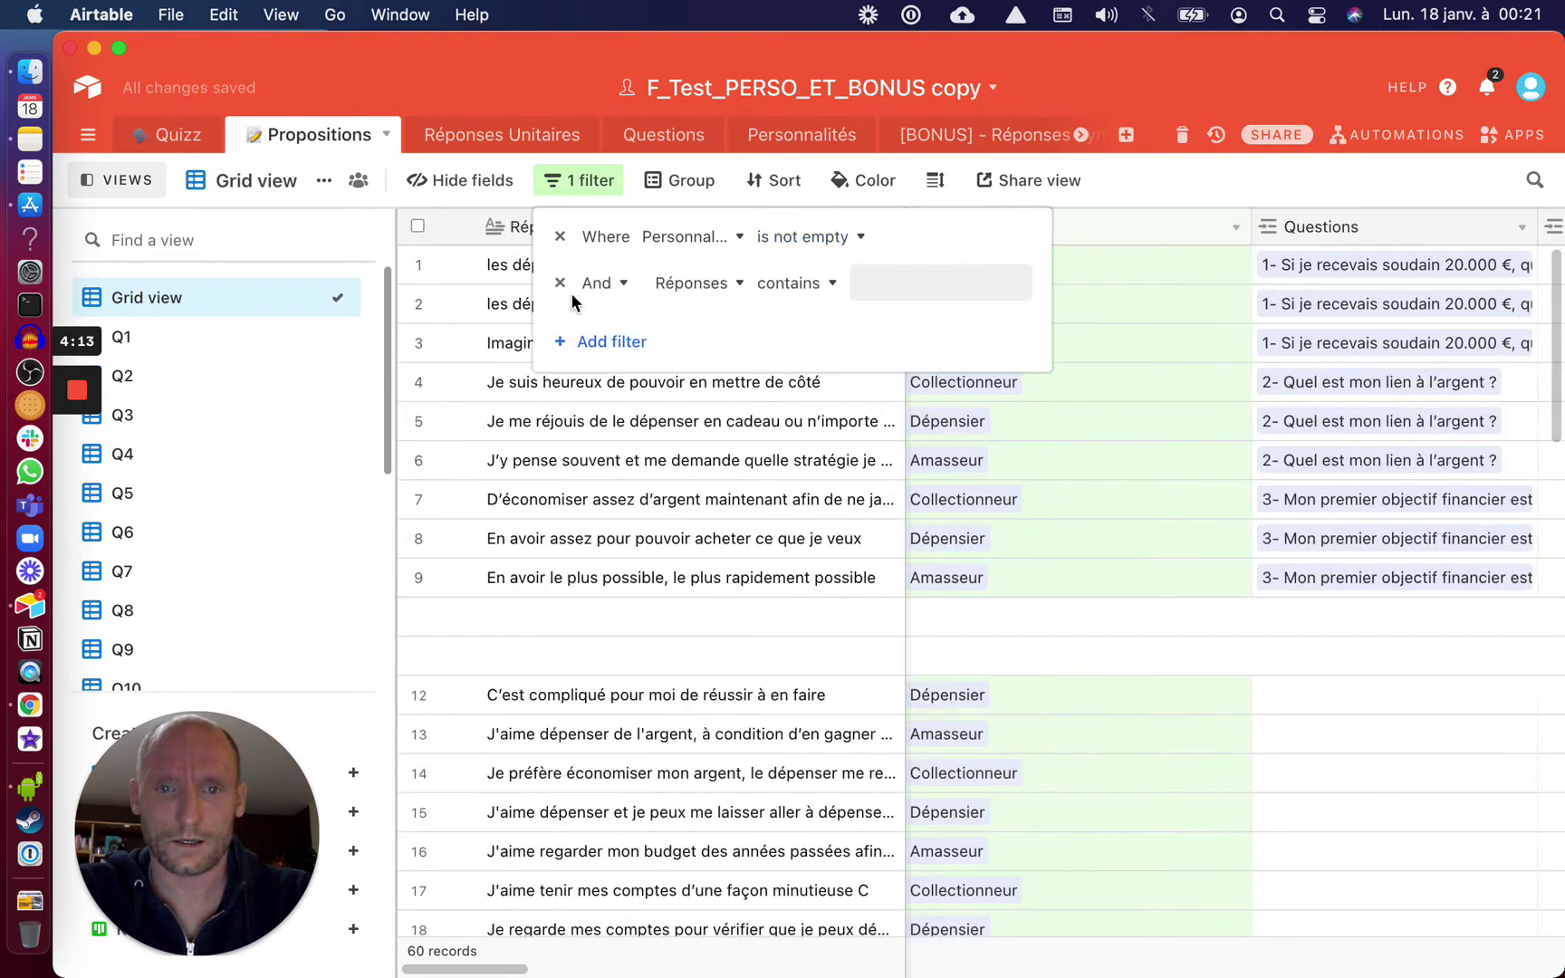
left_click(715, 286)
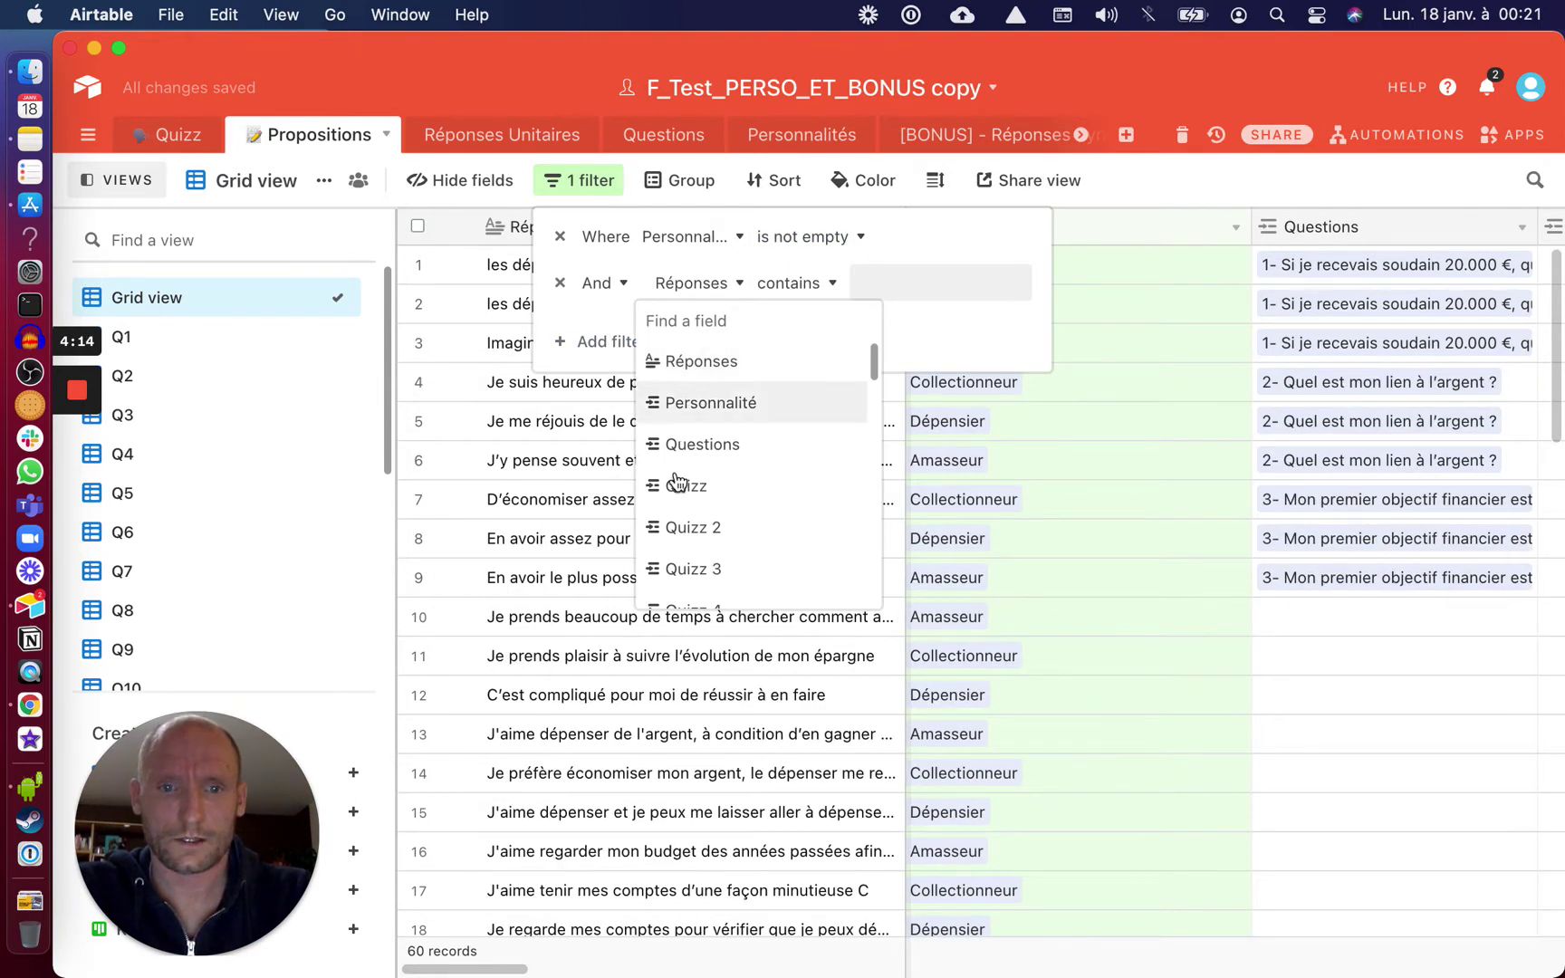
left_click(690, 445)
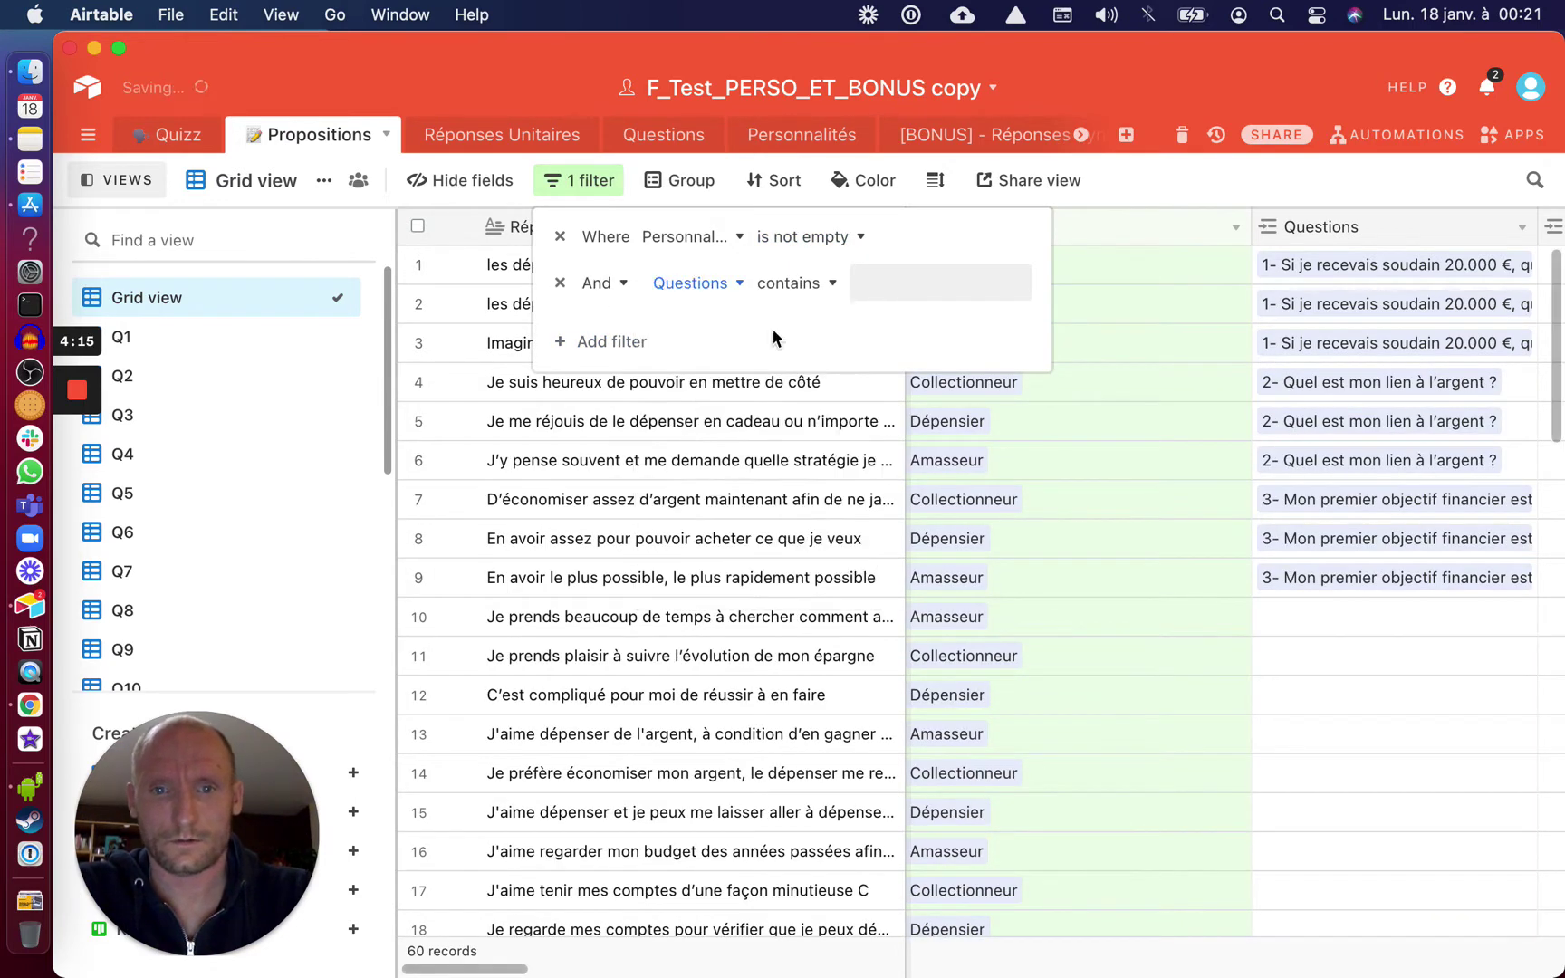
left_click(795, 288)
left_click(795, 370)
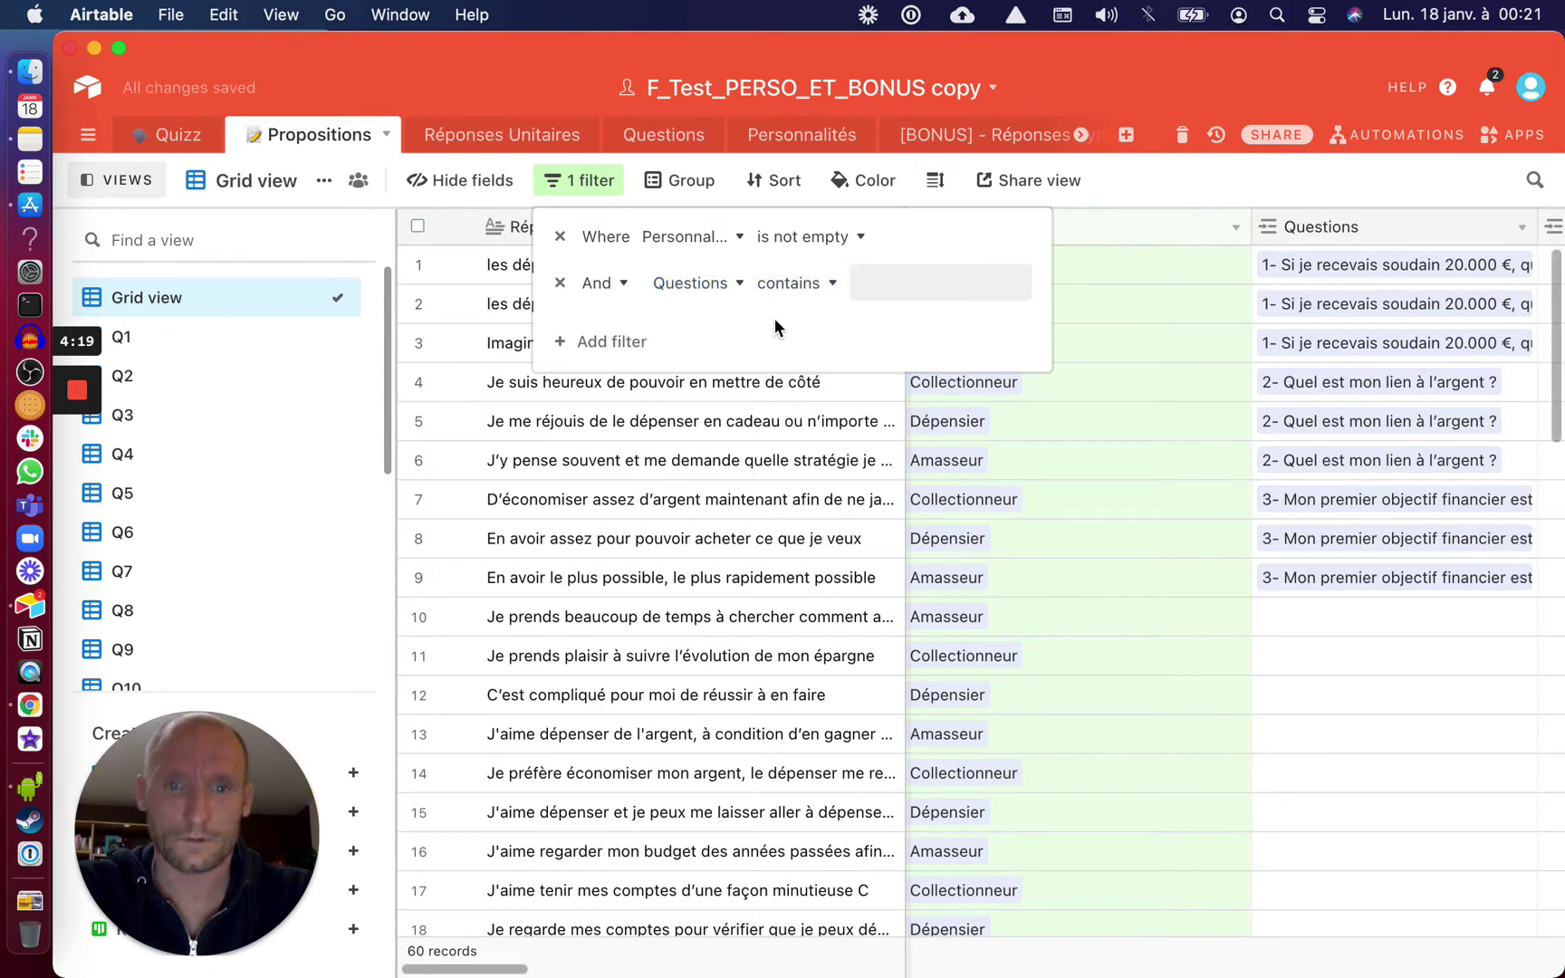
left_click(784, 288)
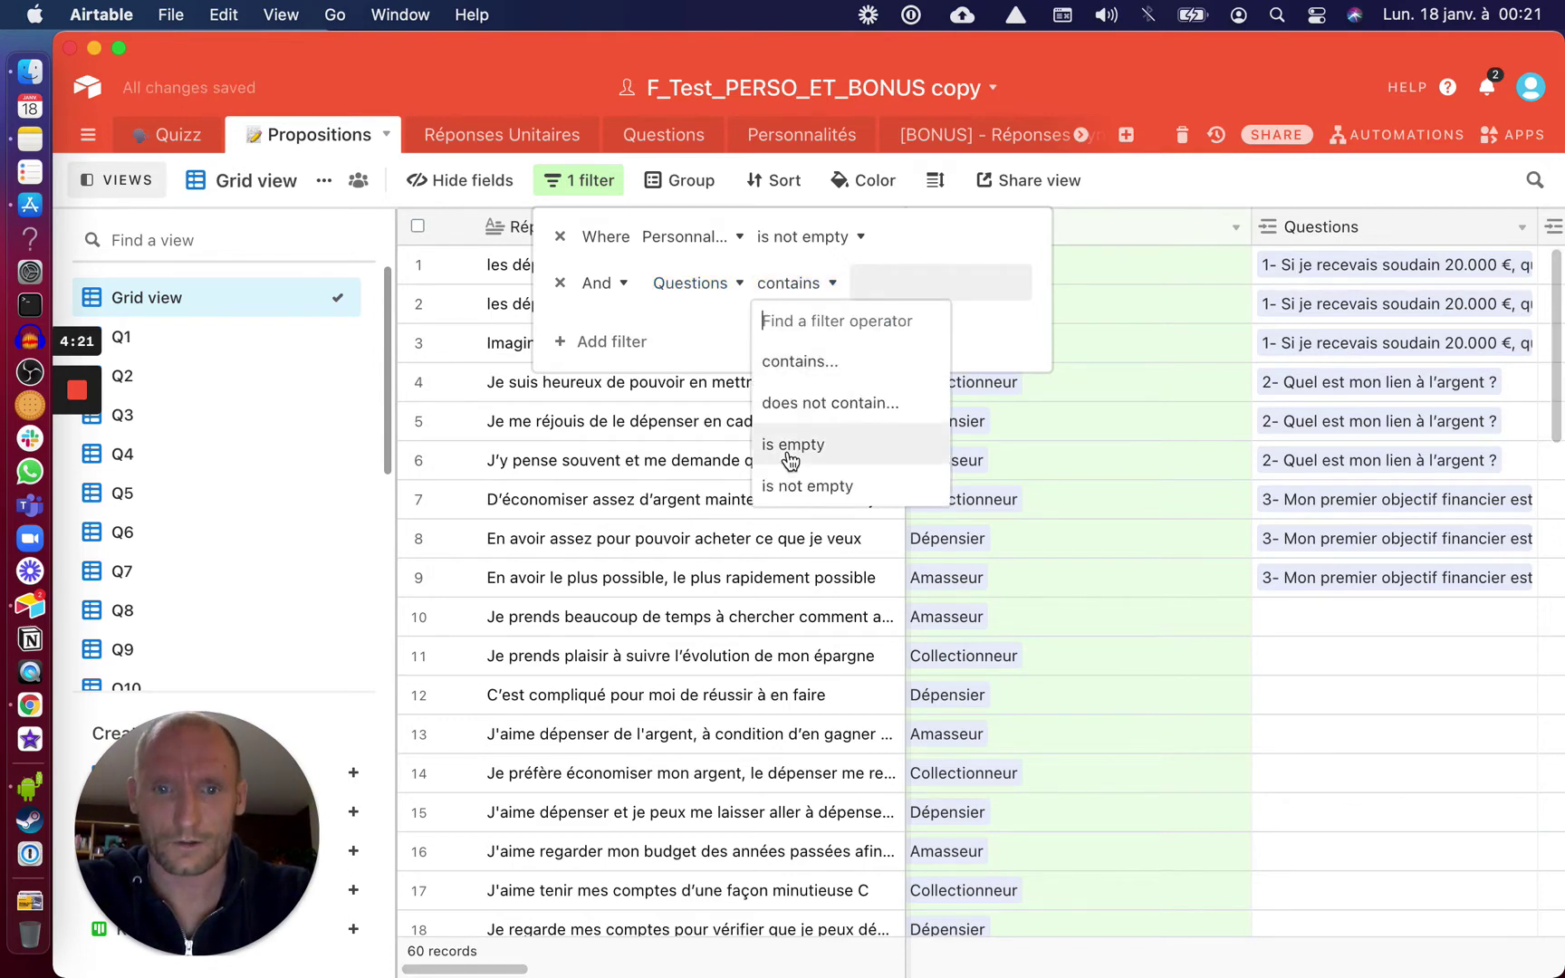
left_click(788, 458)
left_click(668, 238)
left_click(776, 238)
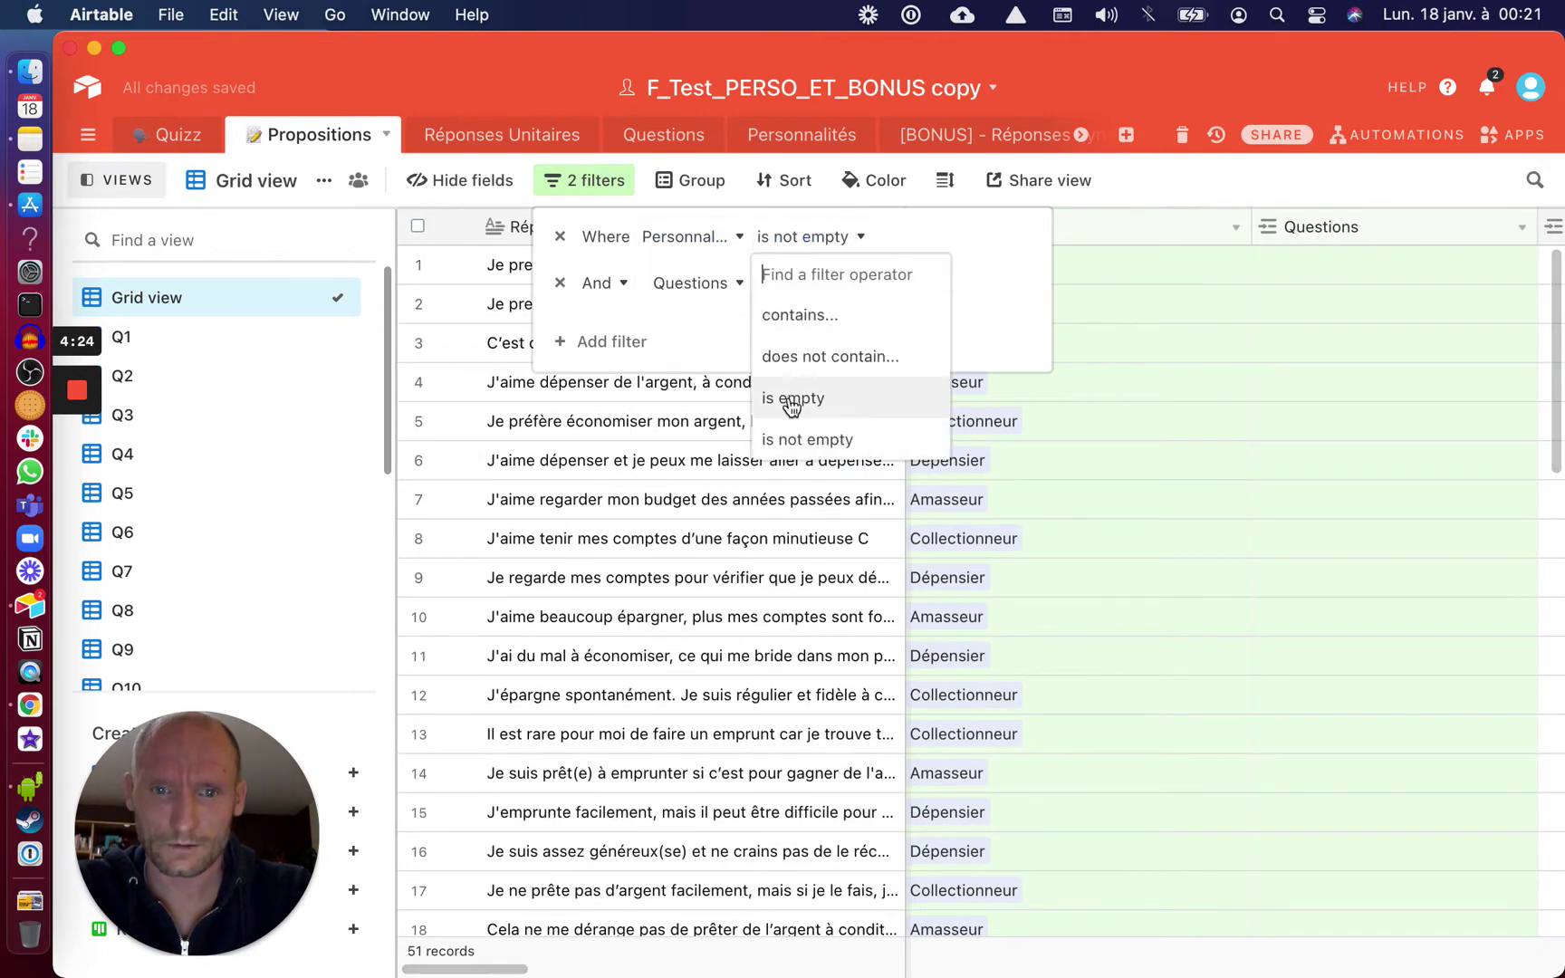
left_click(794, 396)
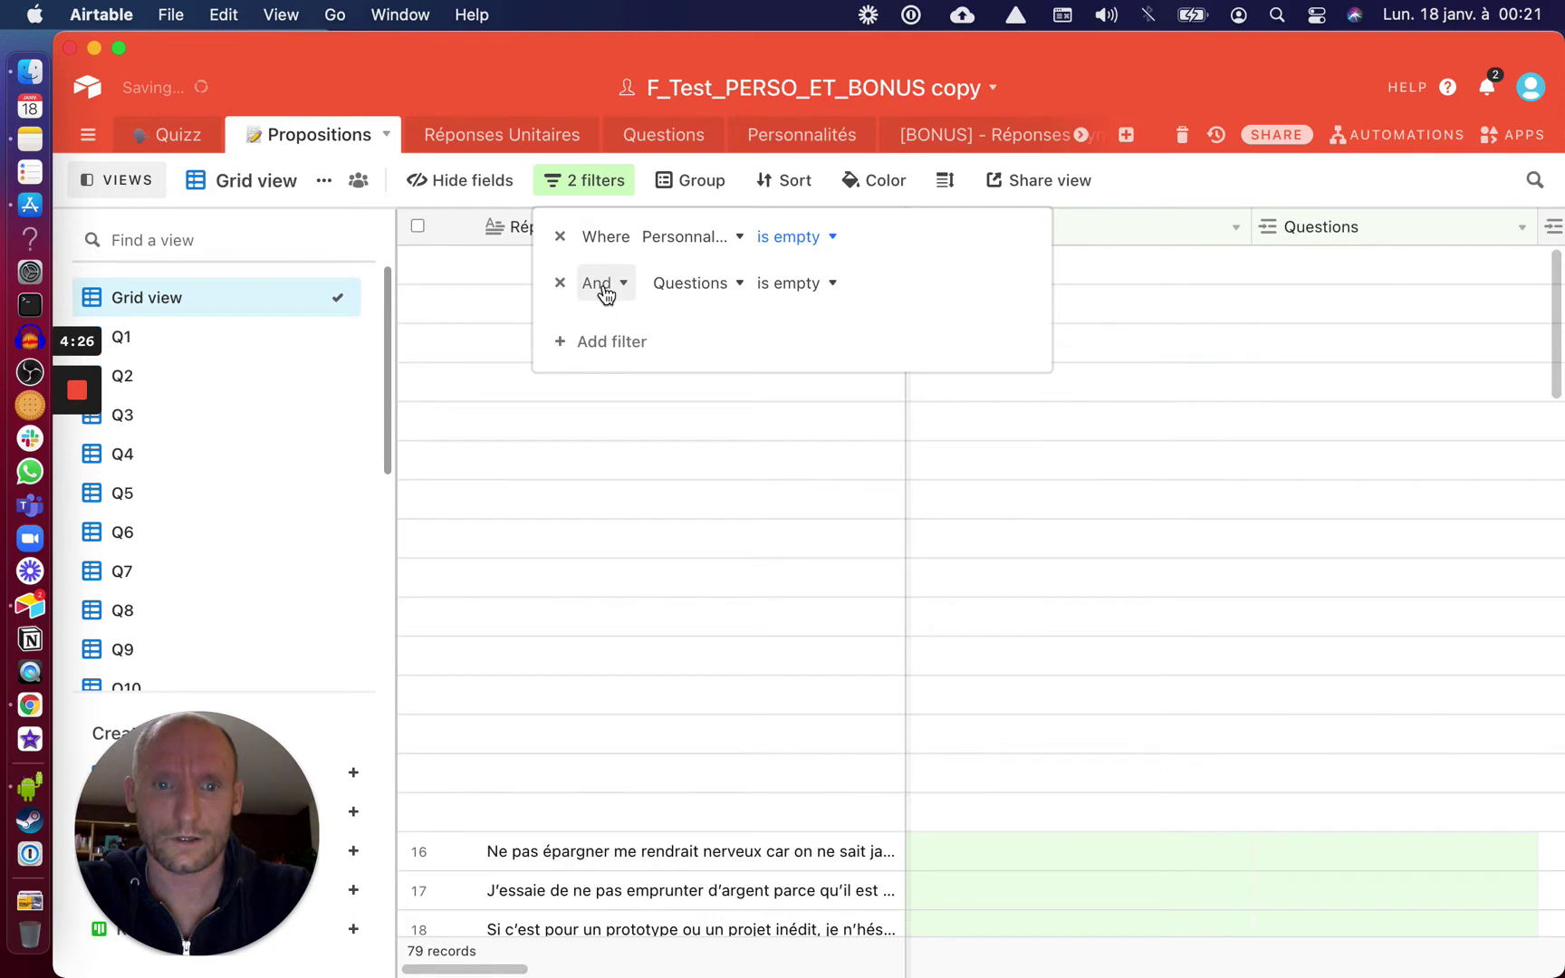
left_click(602, 283)
left_click(595, 363)
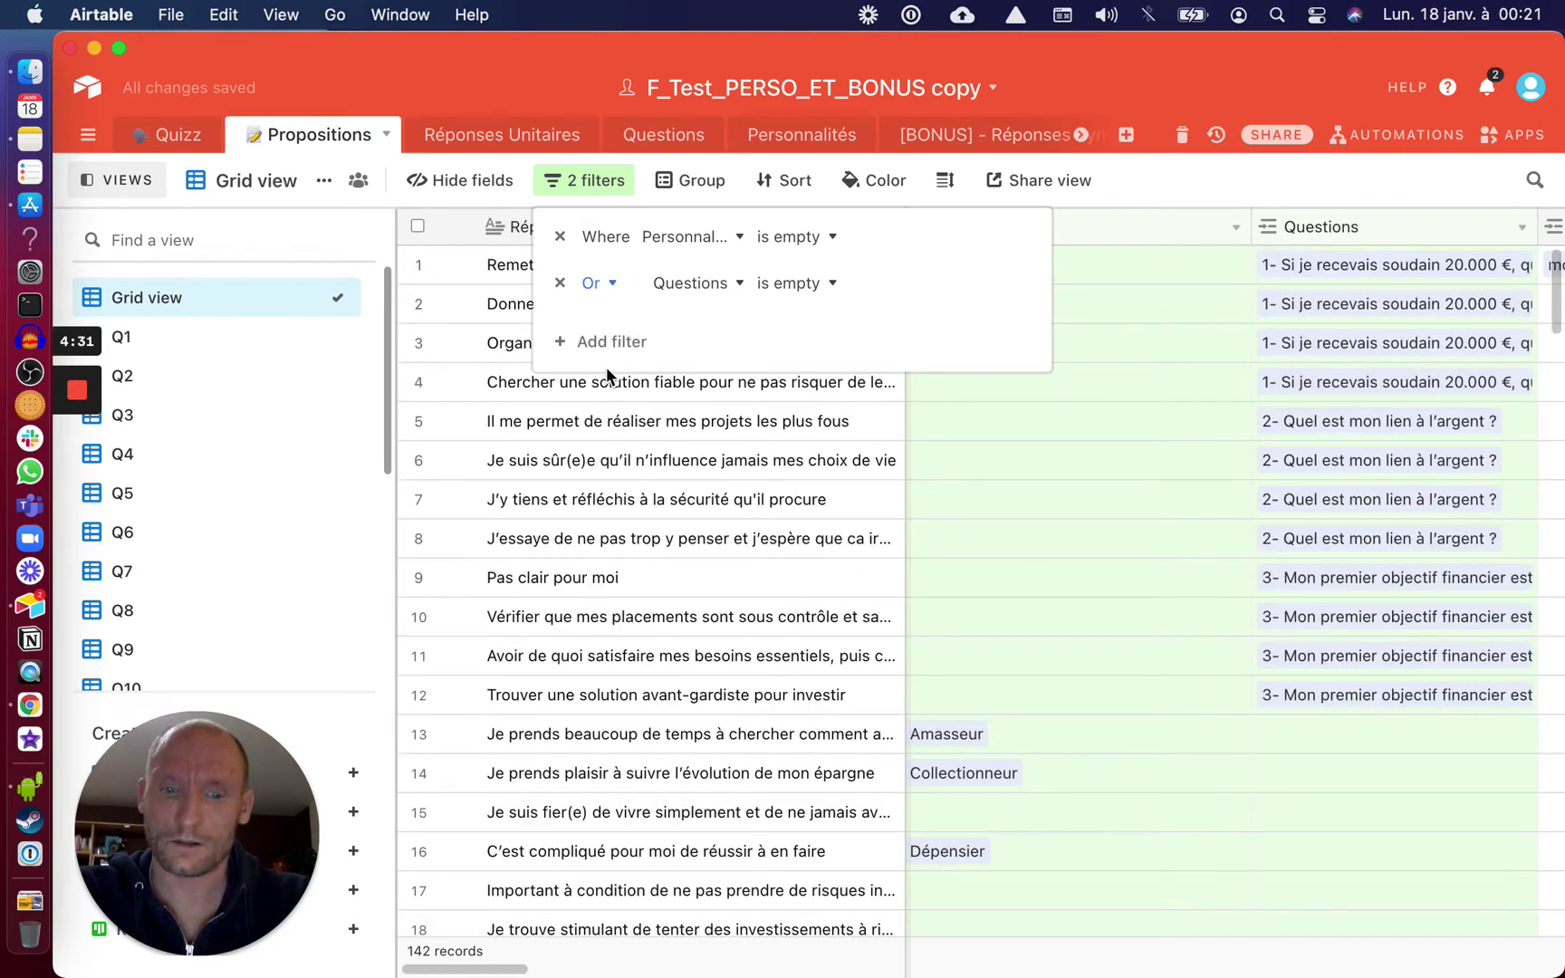
Select and delete the 142 filtered incomplete proposition records
left_click(418, 224)
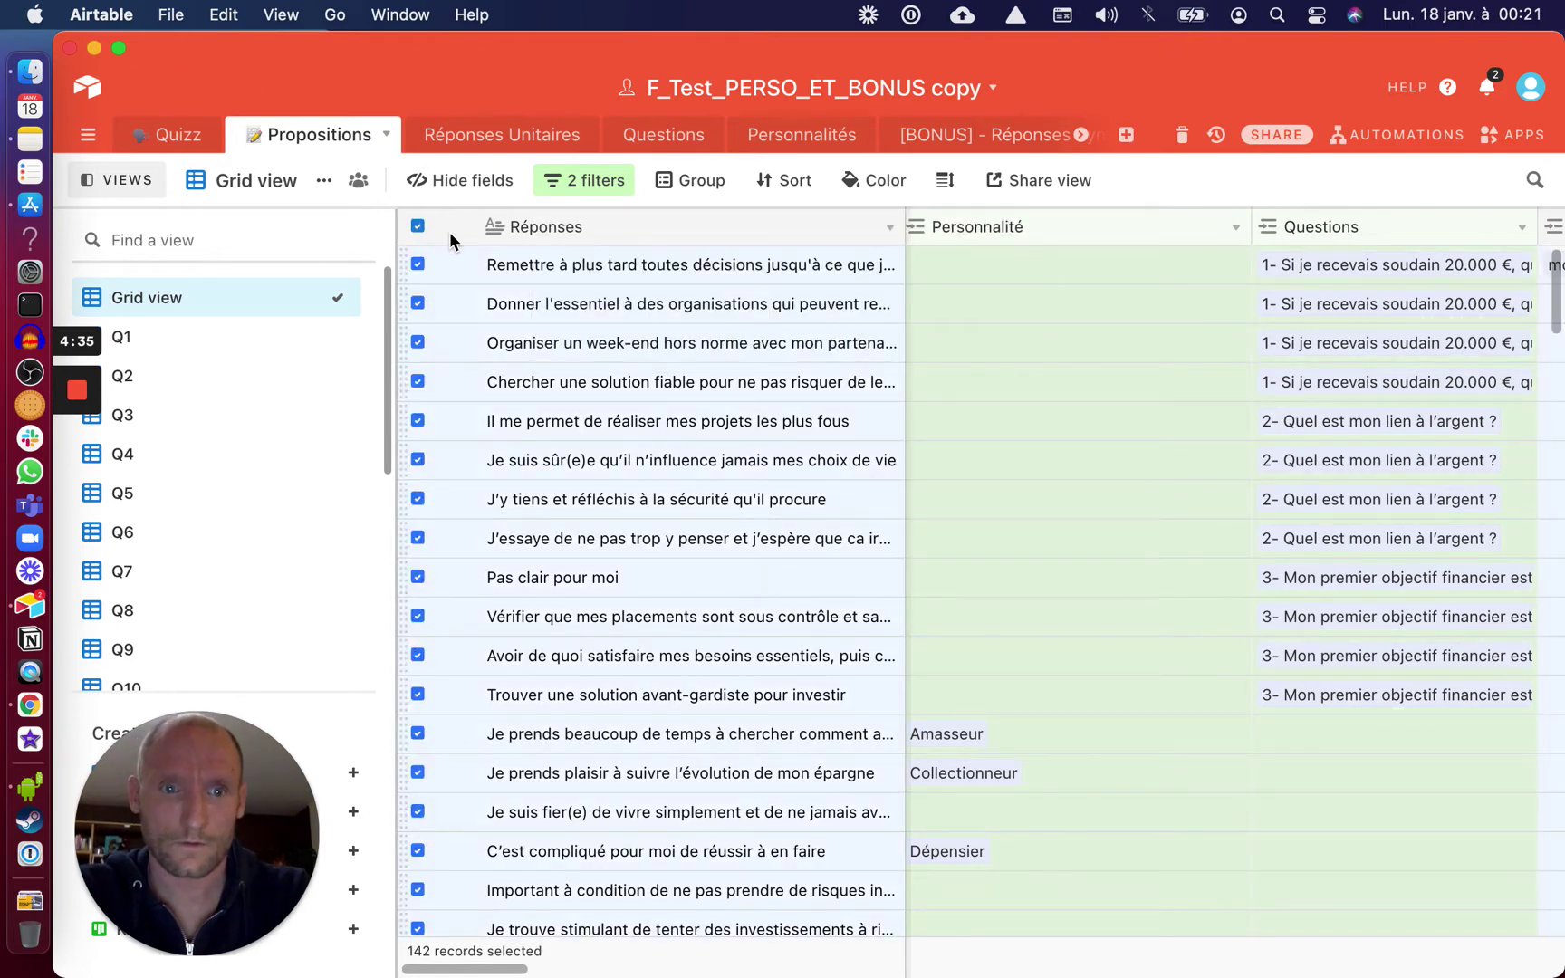
key("Escape")
left_click(418, 225)
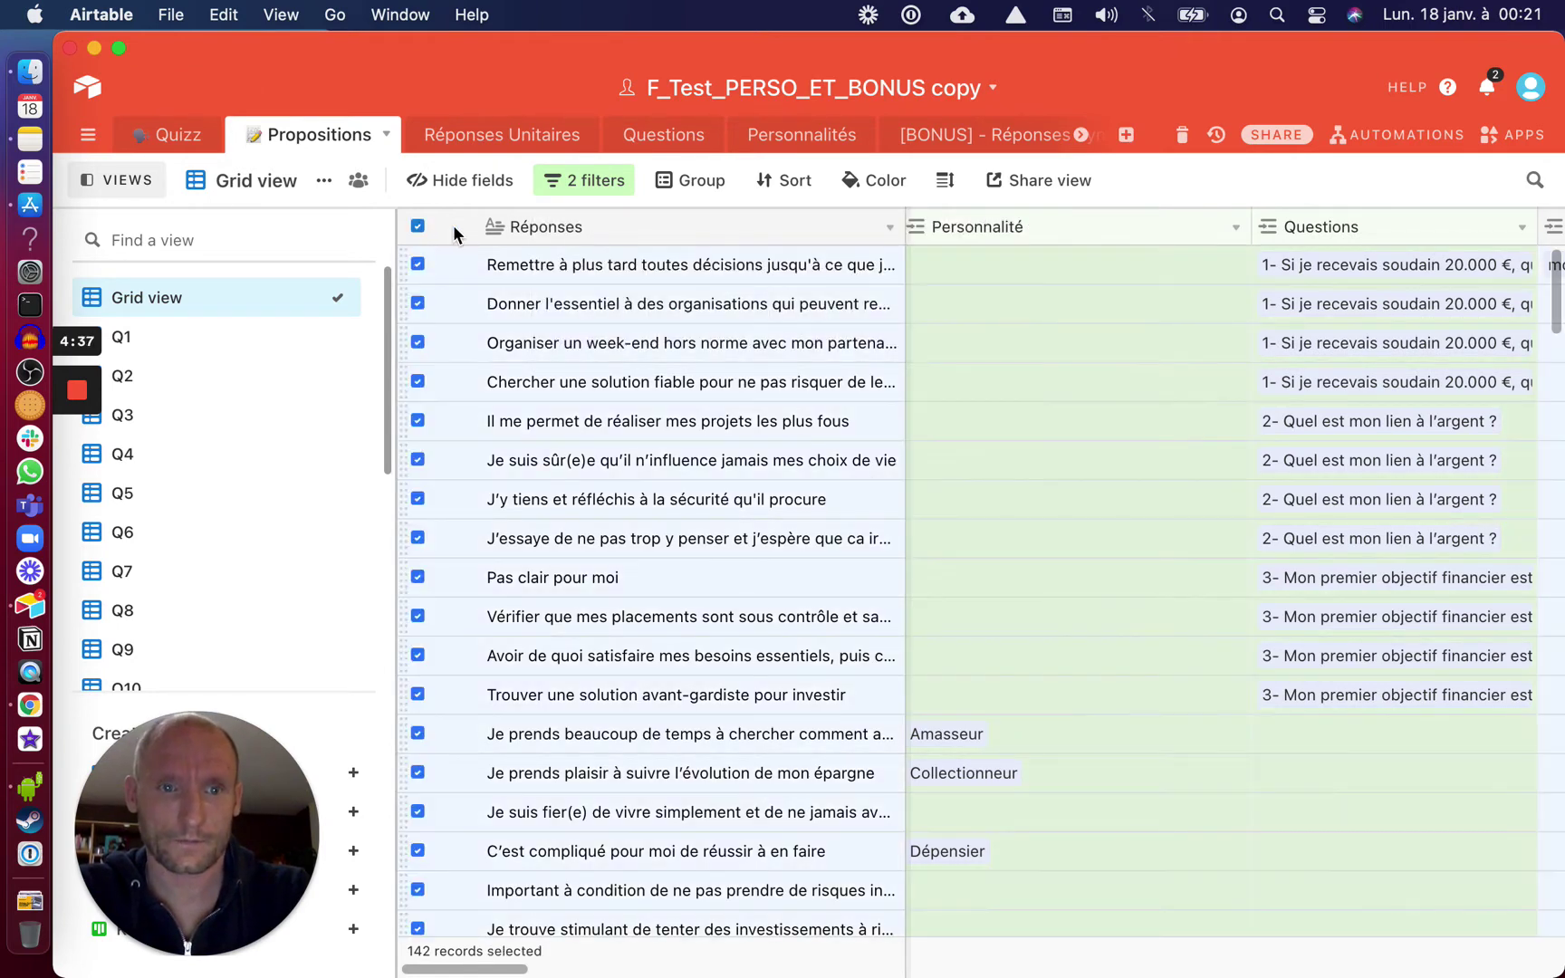
key("Escape")
left_click(418, 225)
right_click(440, 268)
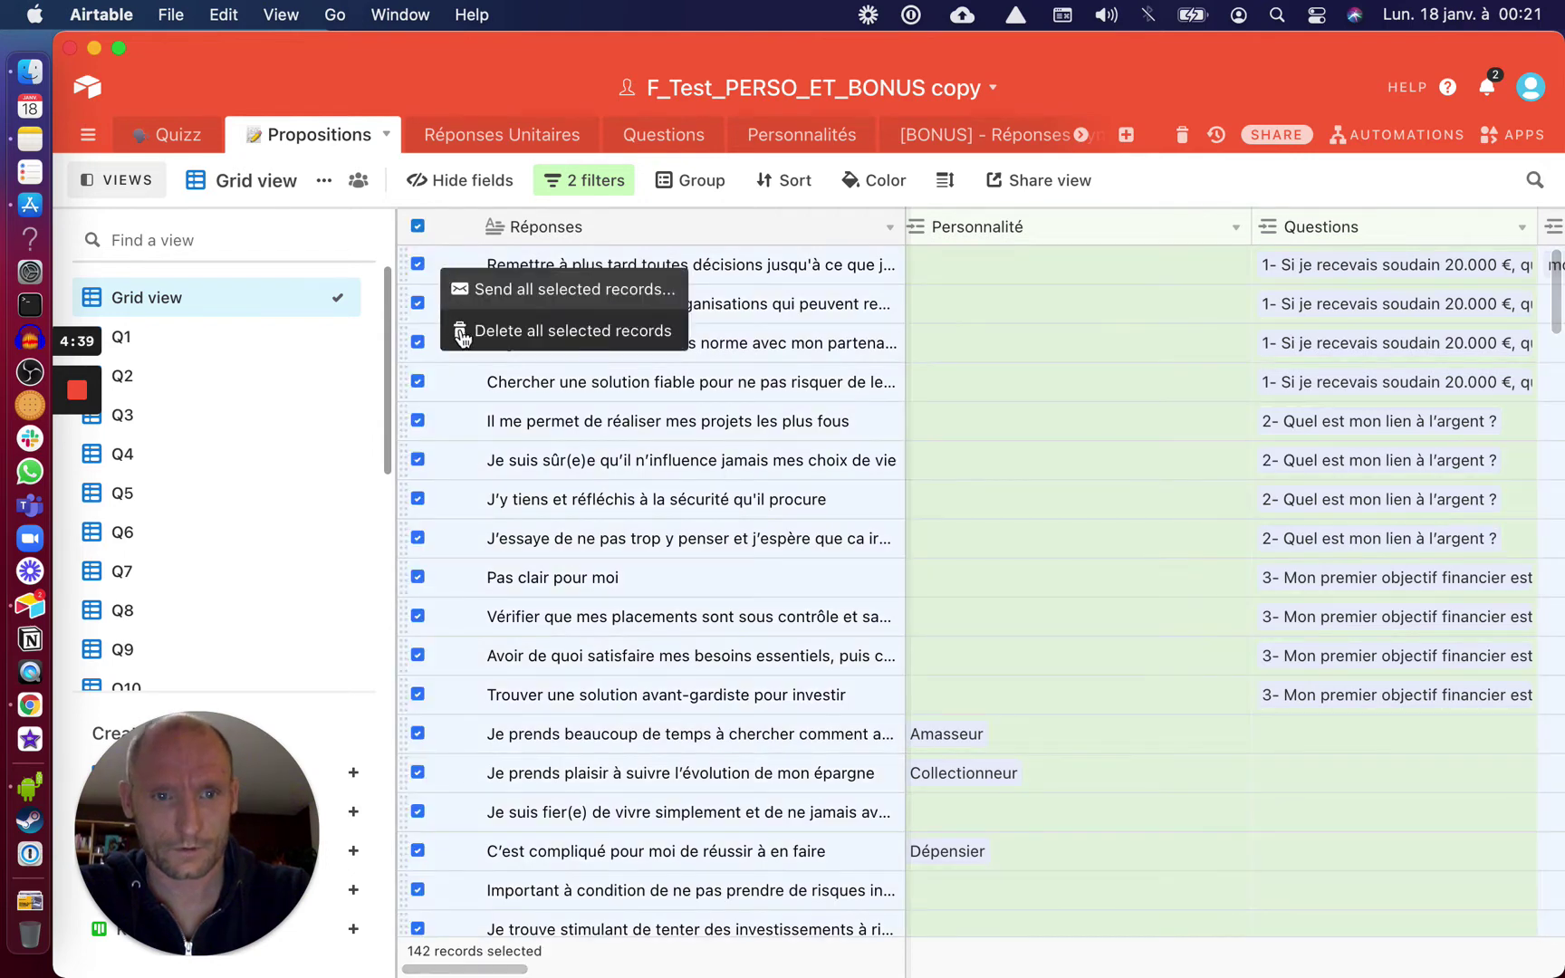
left_click(461, 329)
left_click(995, 568)
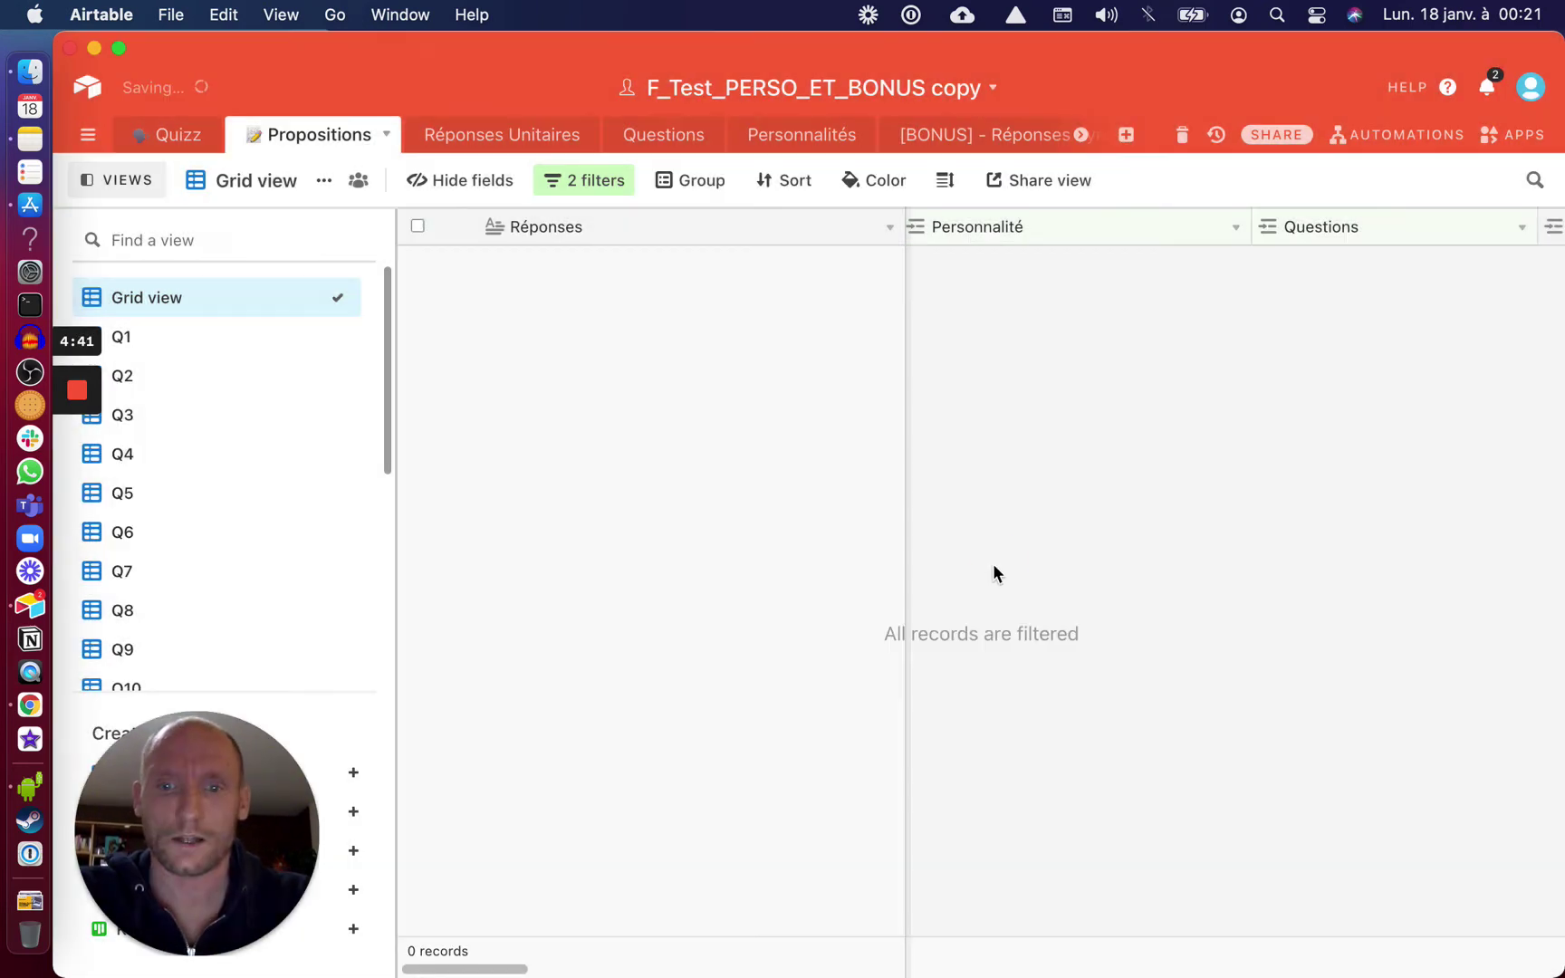
Remove both filter conditions so the nine remaining propositions show
left_click(581, 183)
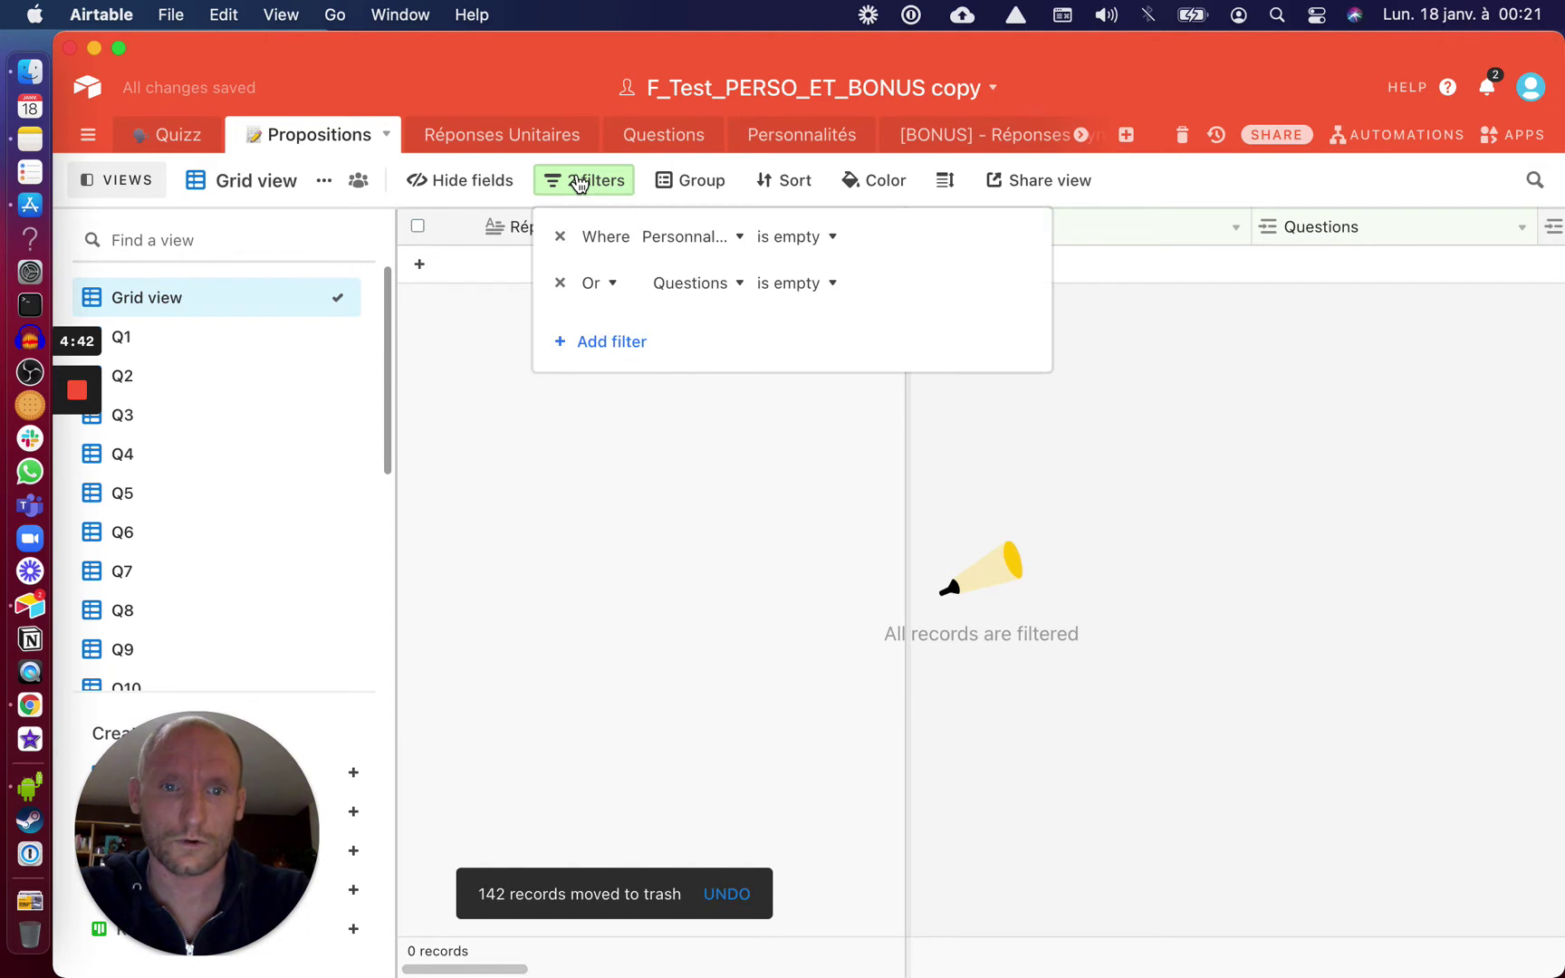
left_click(559, 282)
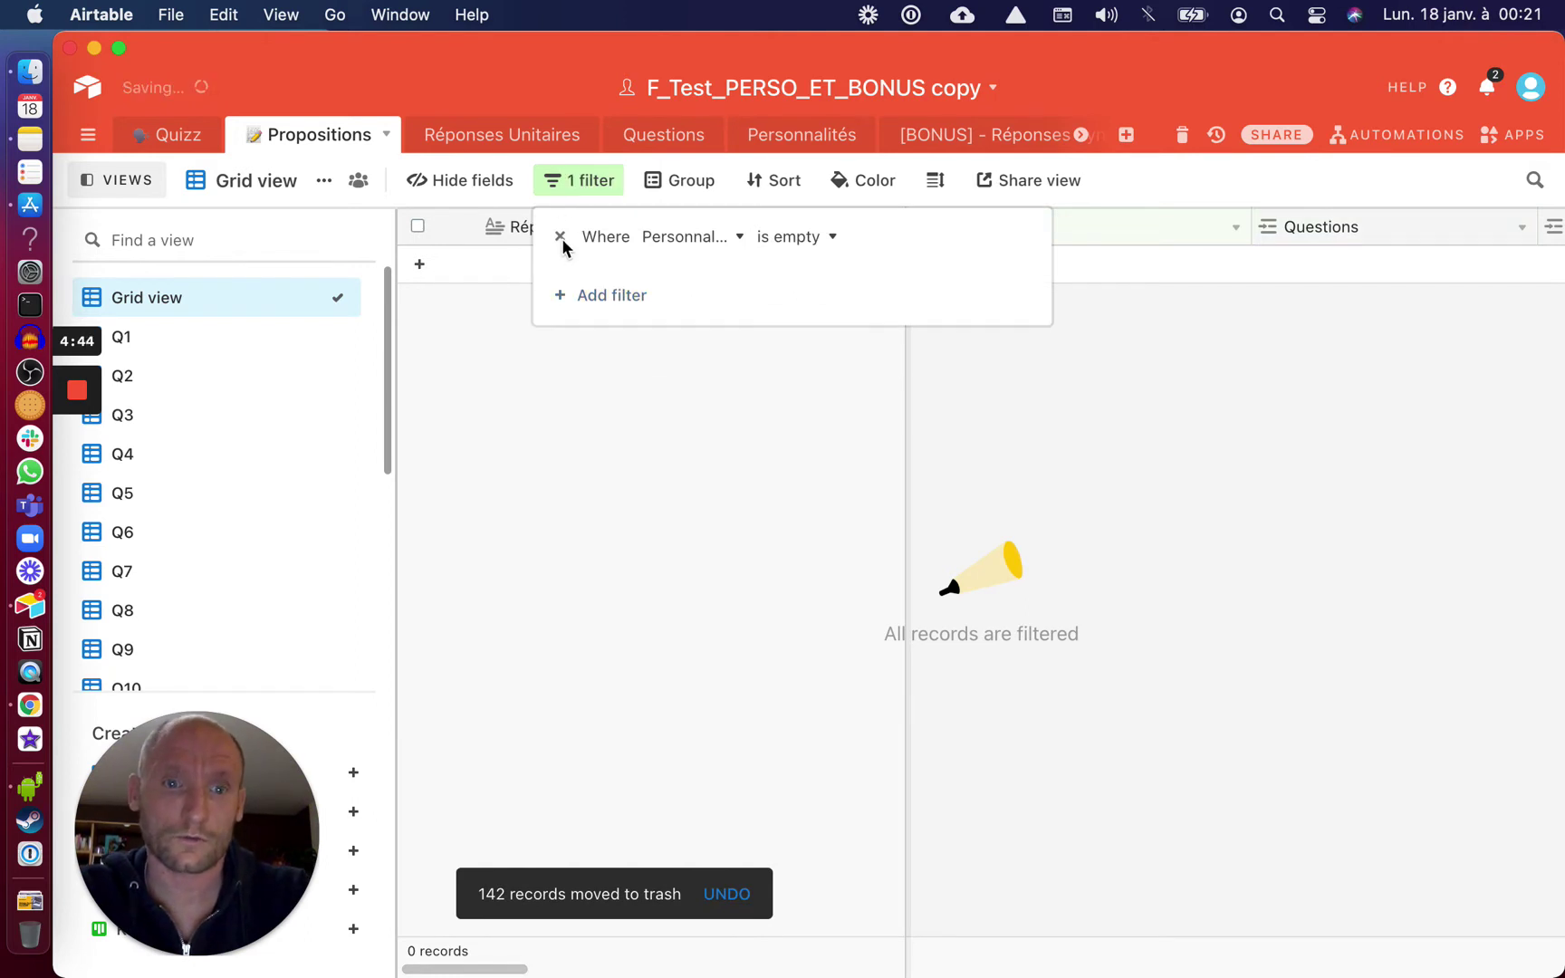
left_click(560, 237)
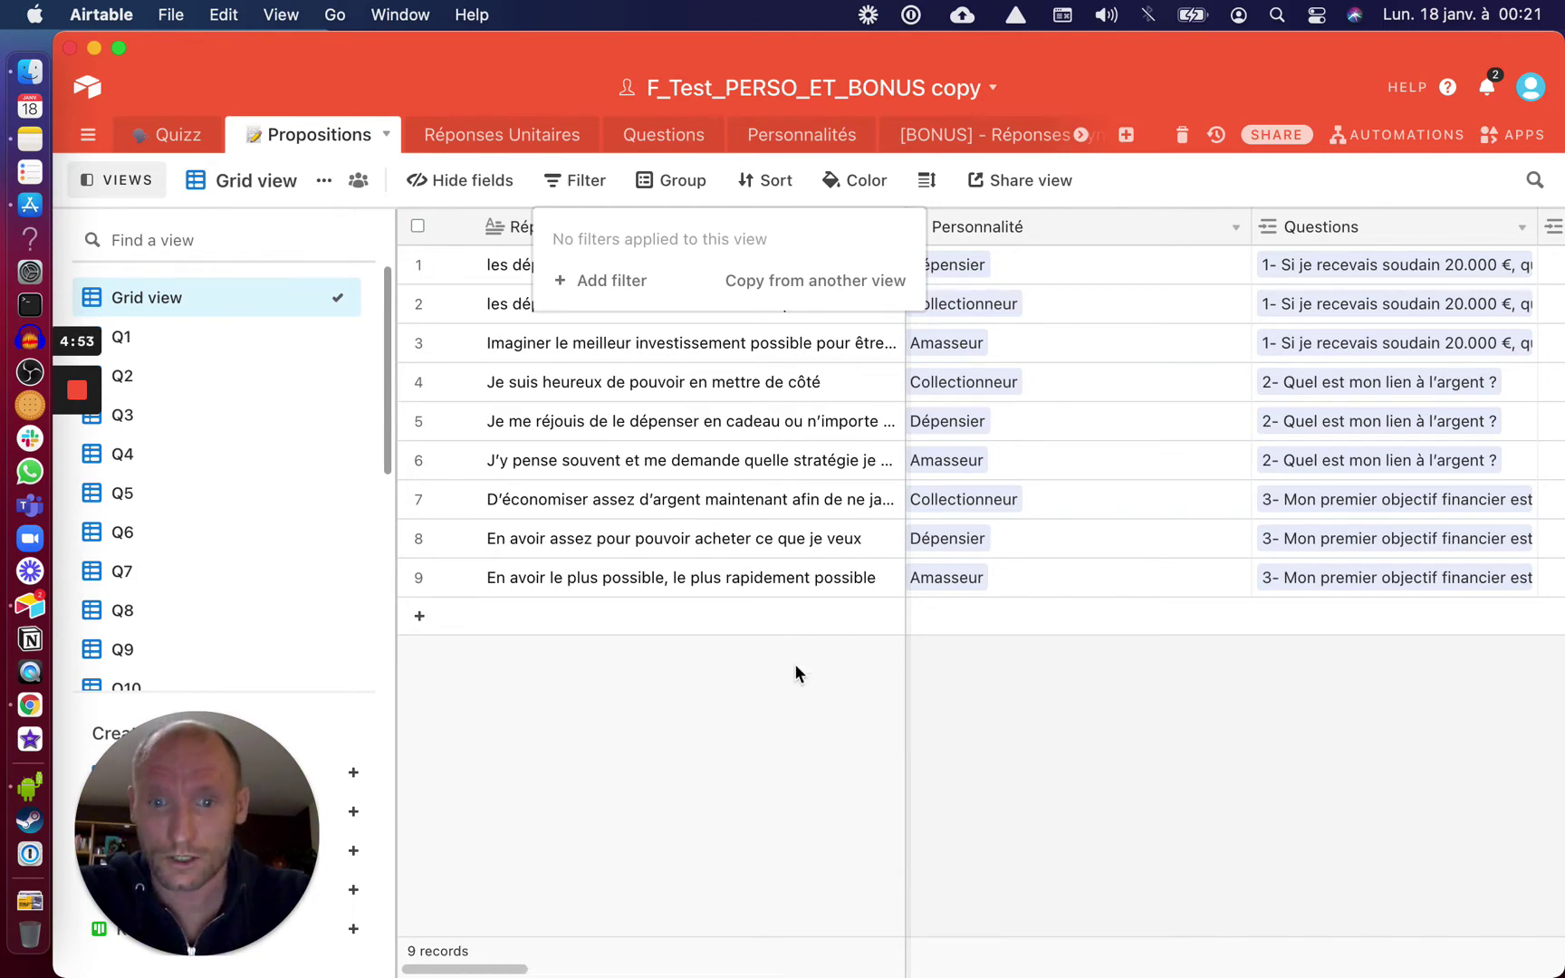
left_click(771, 709)
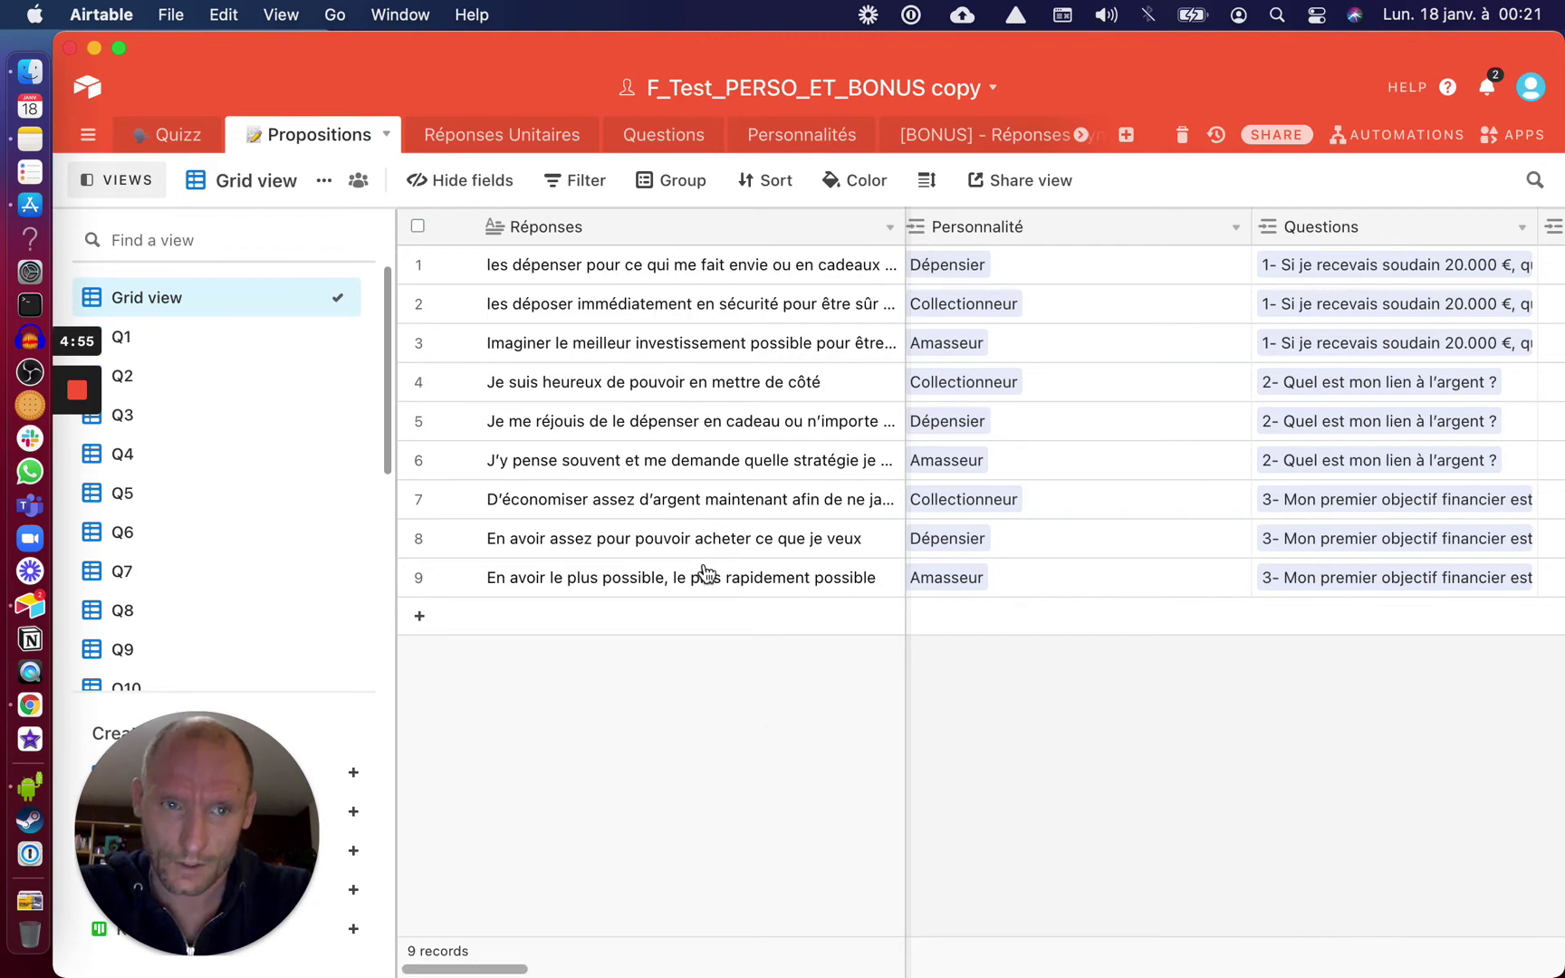
Open the Quizz table's personality quiz form view and scroll to question 4
left_click(144, 136)
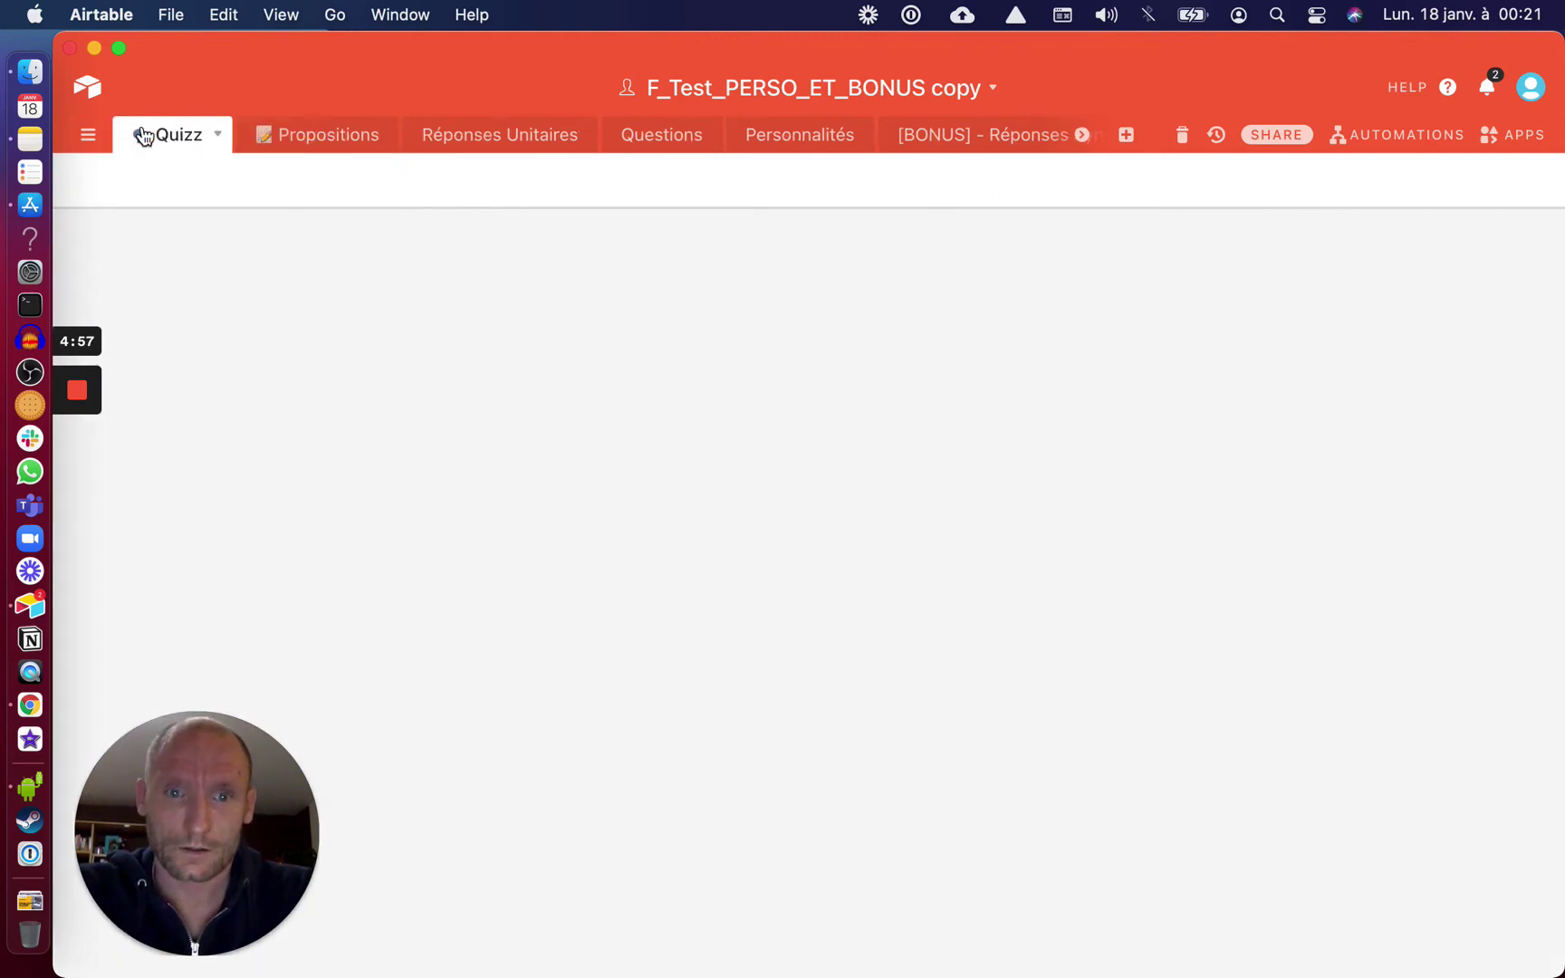
left_click(182, 349)
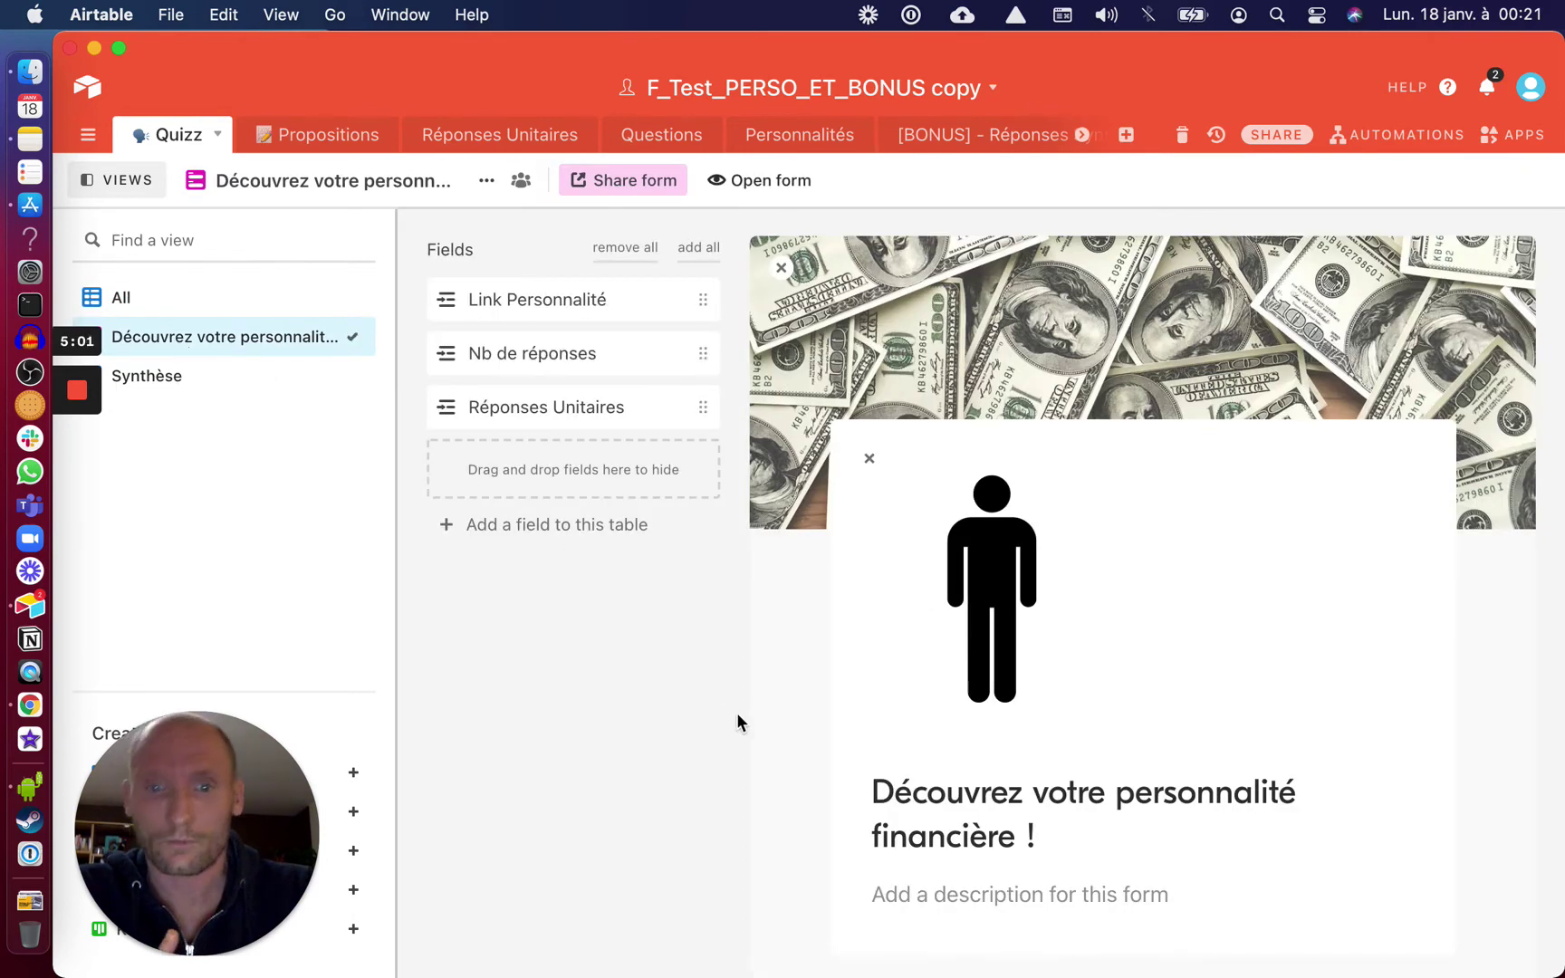
scroll(776, 711, "down", 12)
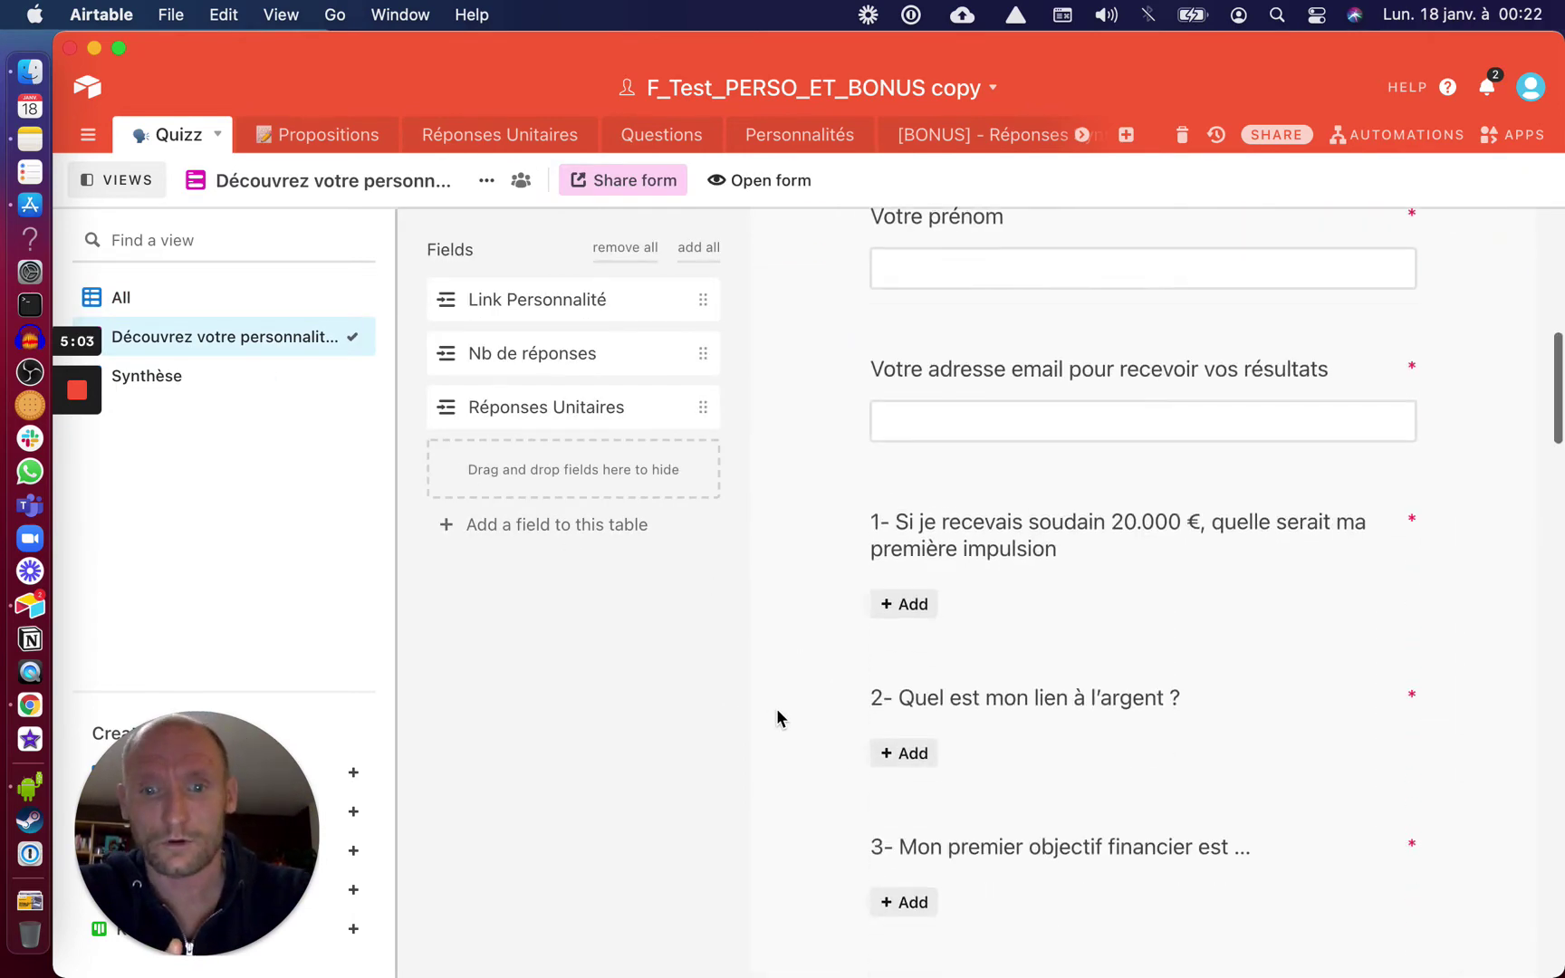
scroll(930, 688, "down", 3)
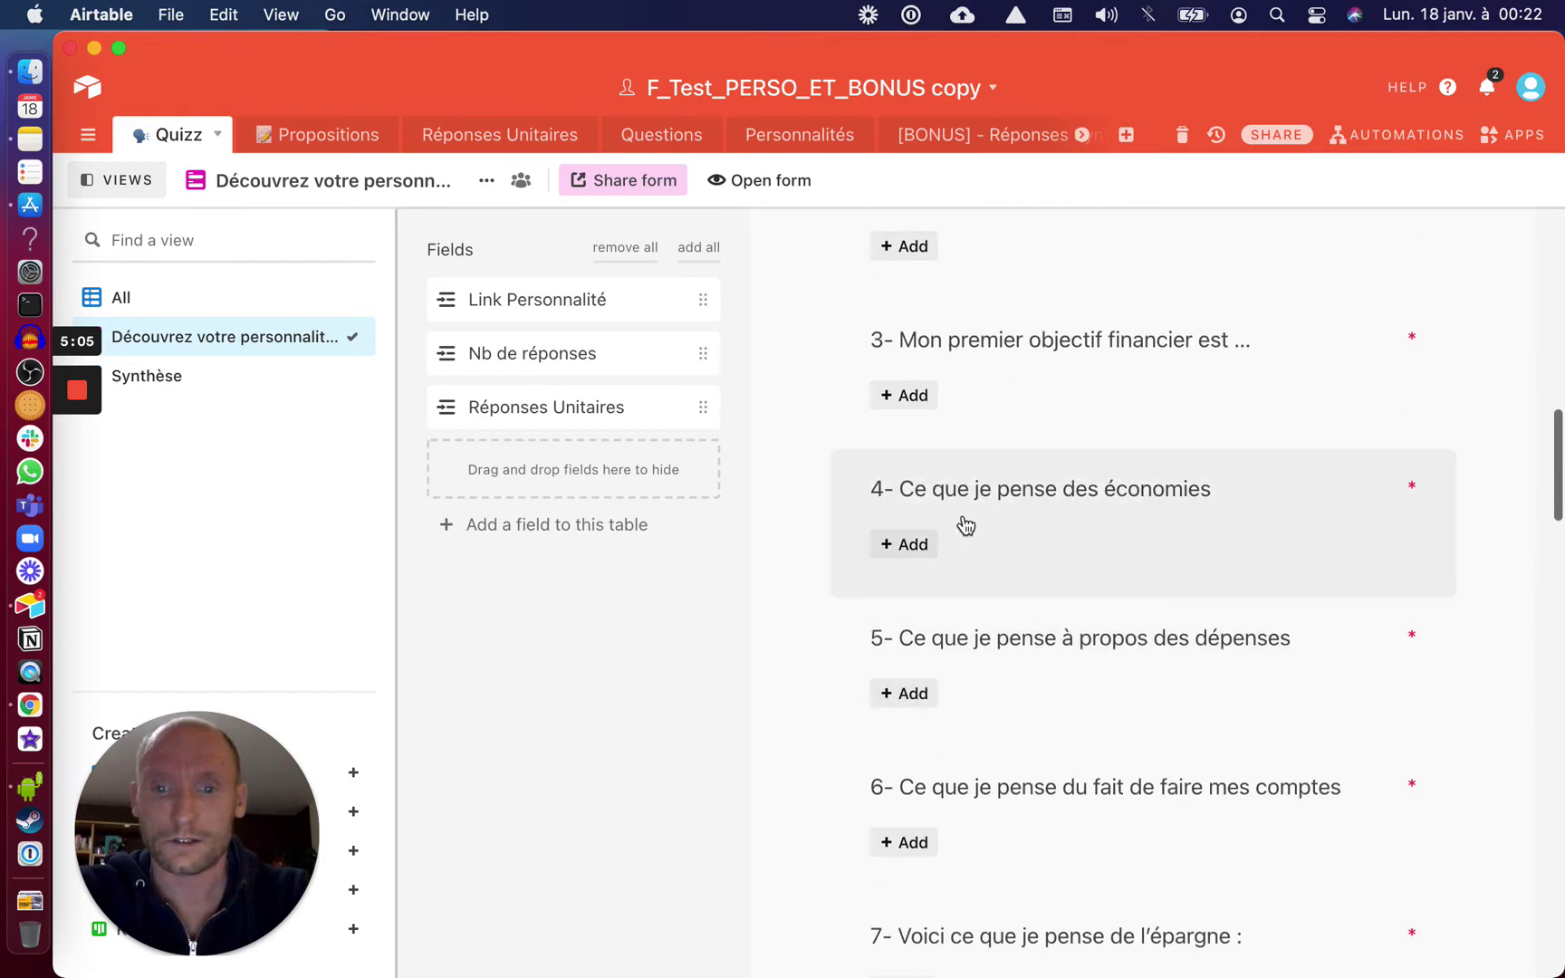
Hide questions 4 through 19 by dragging them into the Fields list
left_click_drag(950, 502, 545, 441)
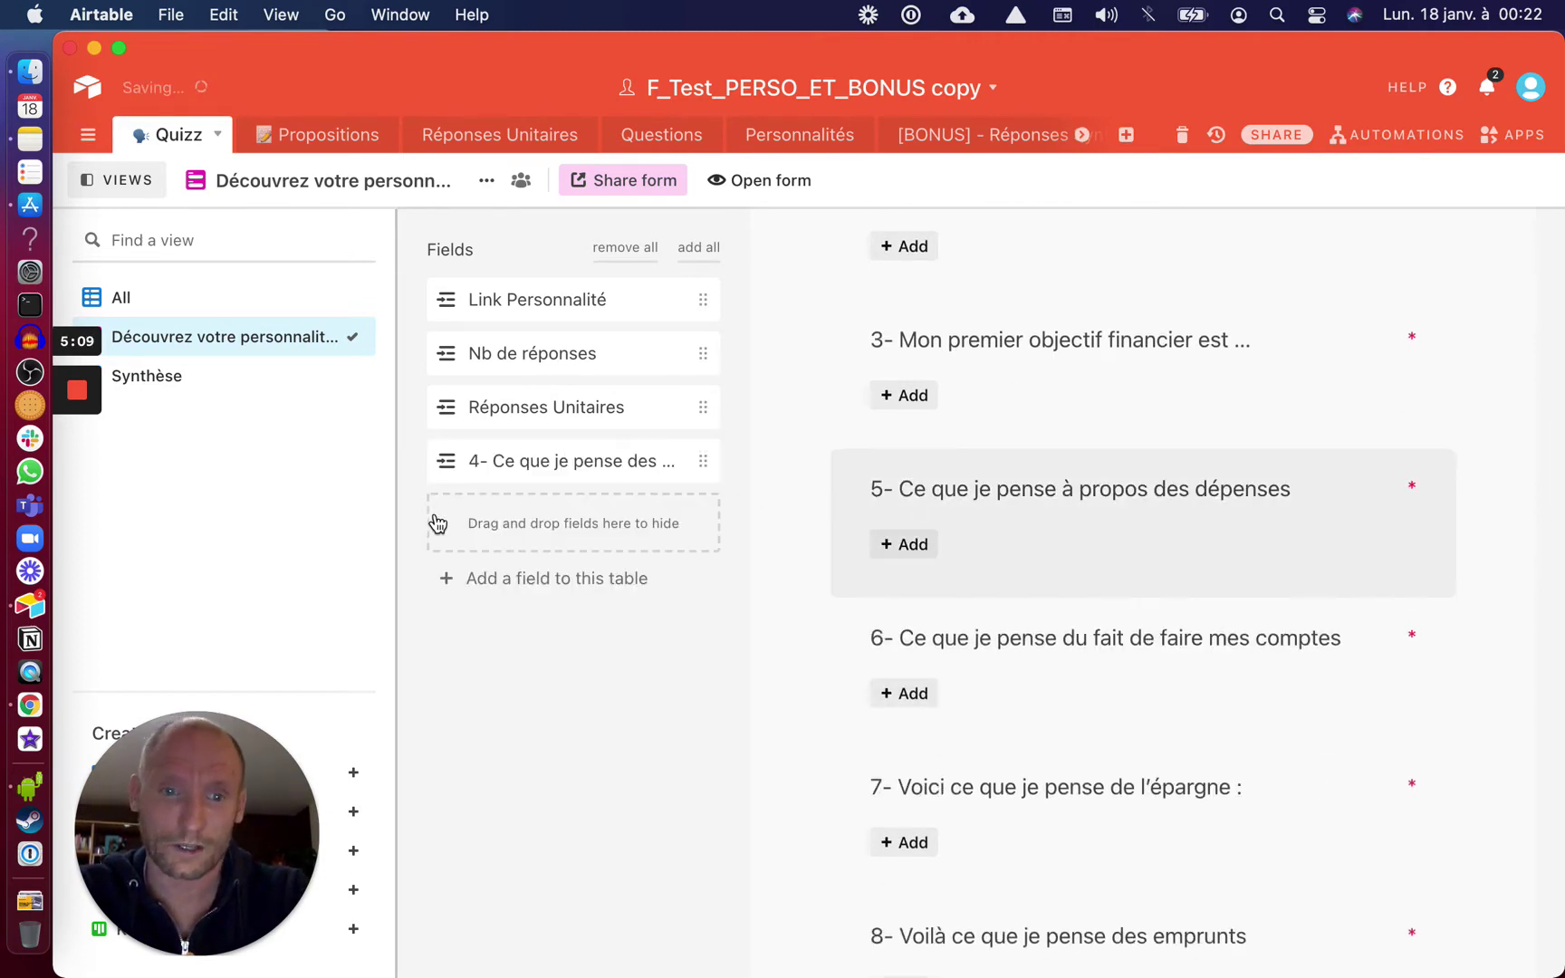
left_click_drag(962, 516, 661, 502)
left_click_drag(924, 493, 699, 626)
left_click_drag(988, 517, 571, 584)
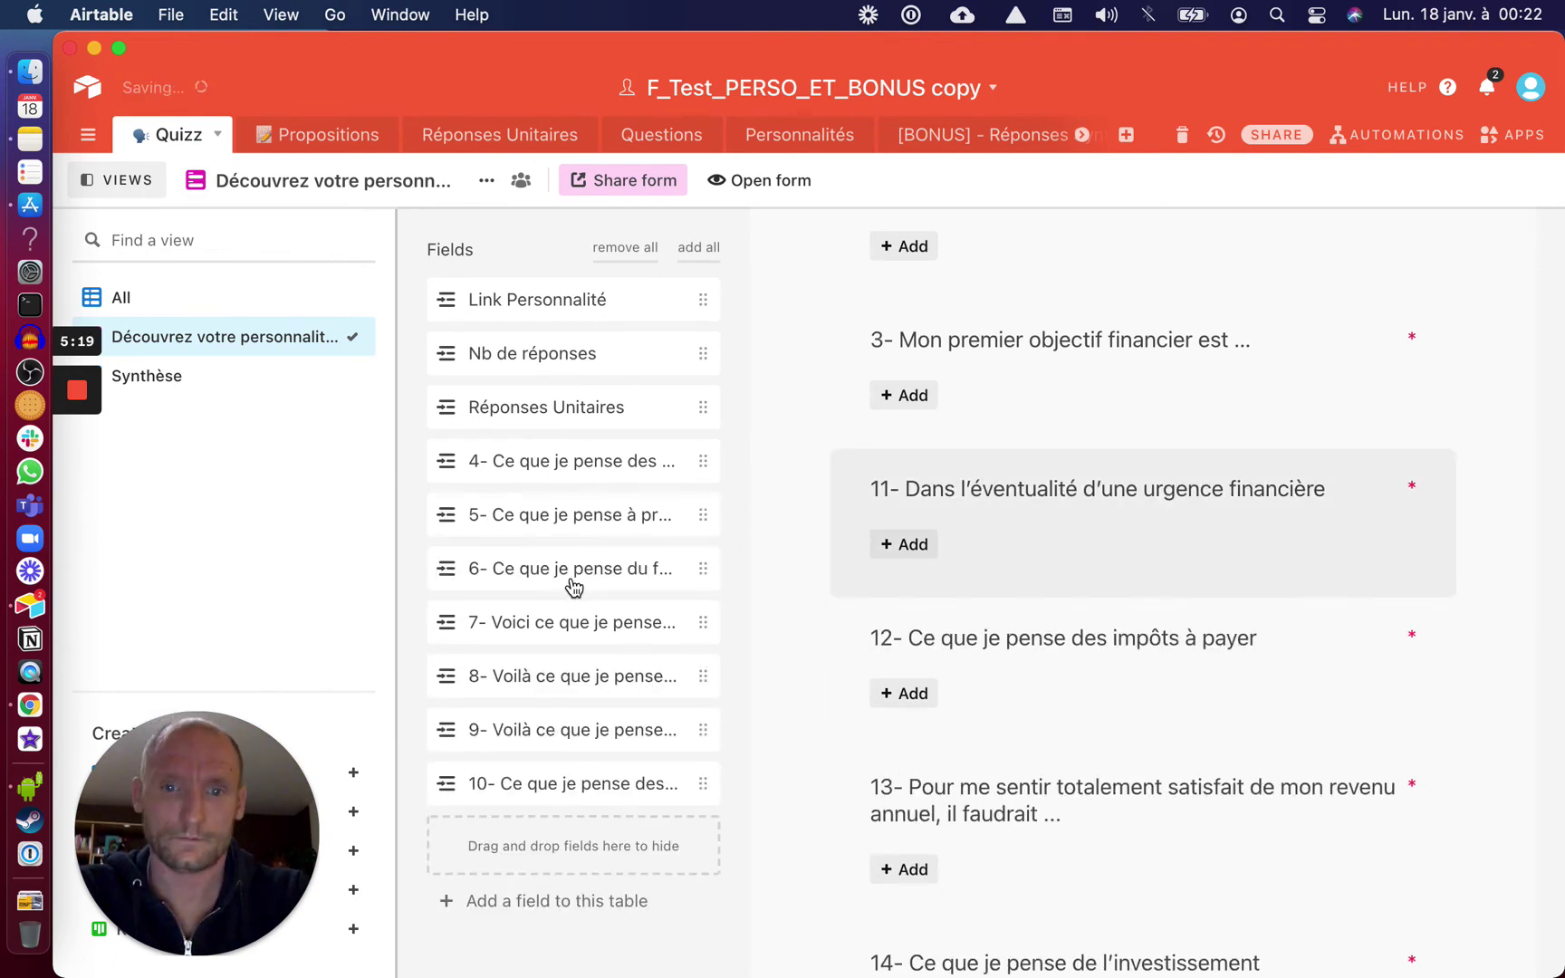
left_click_drag(1007, 562, 629, 565)
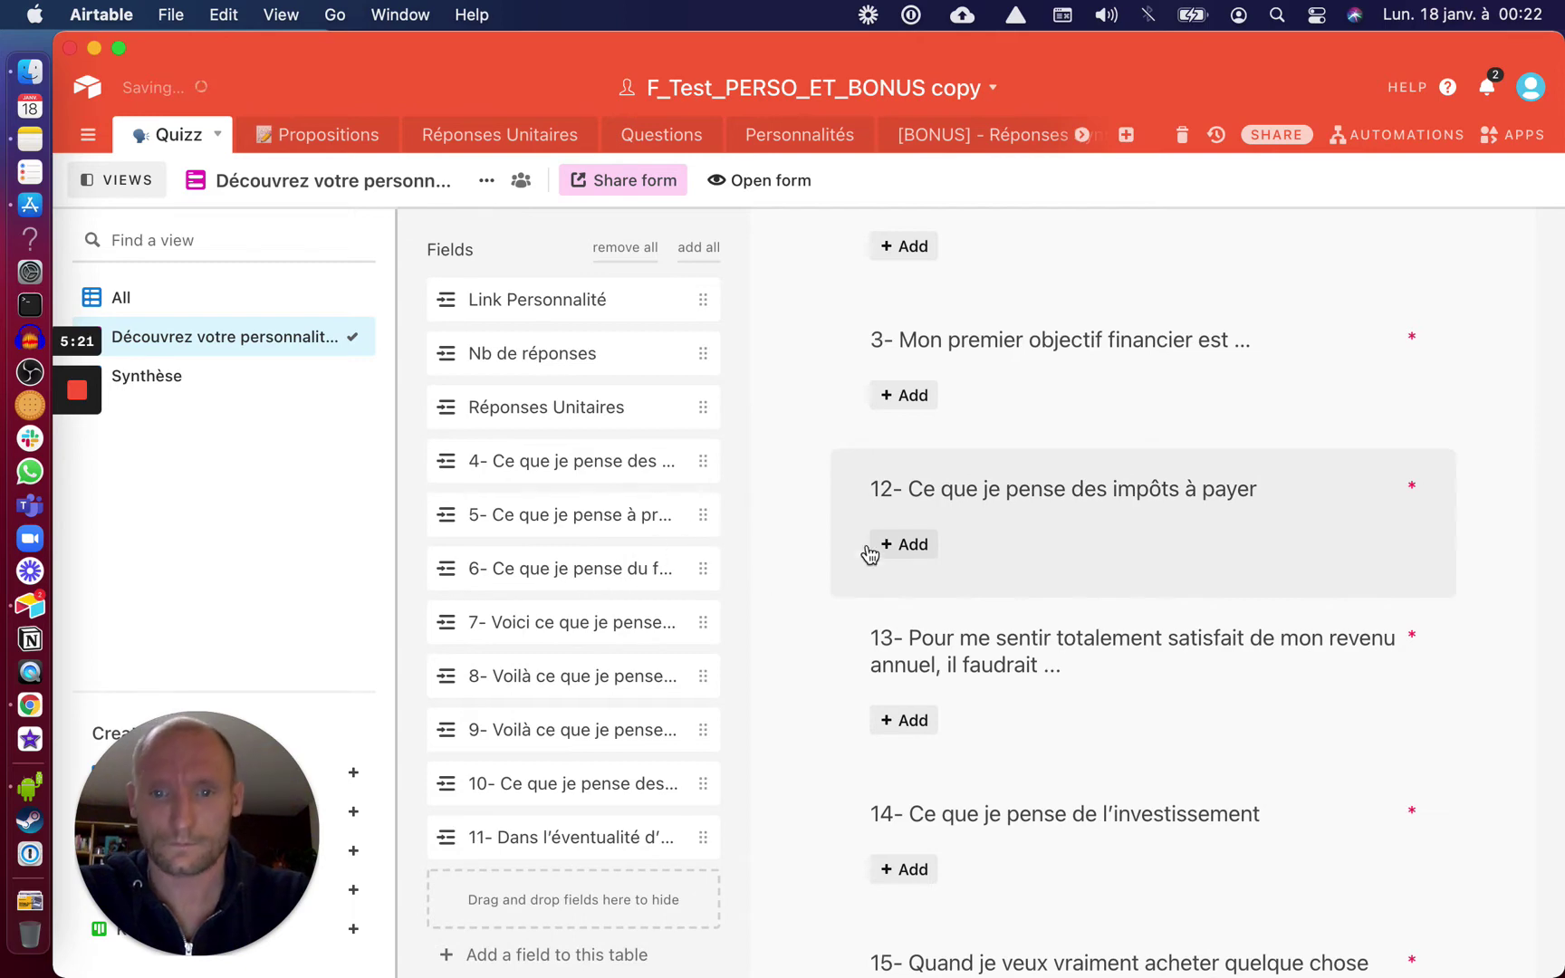
left_click_drag(942, 570, 571, 588)
left_click_drag(937, 521, 571, 624)
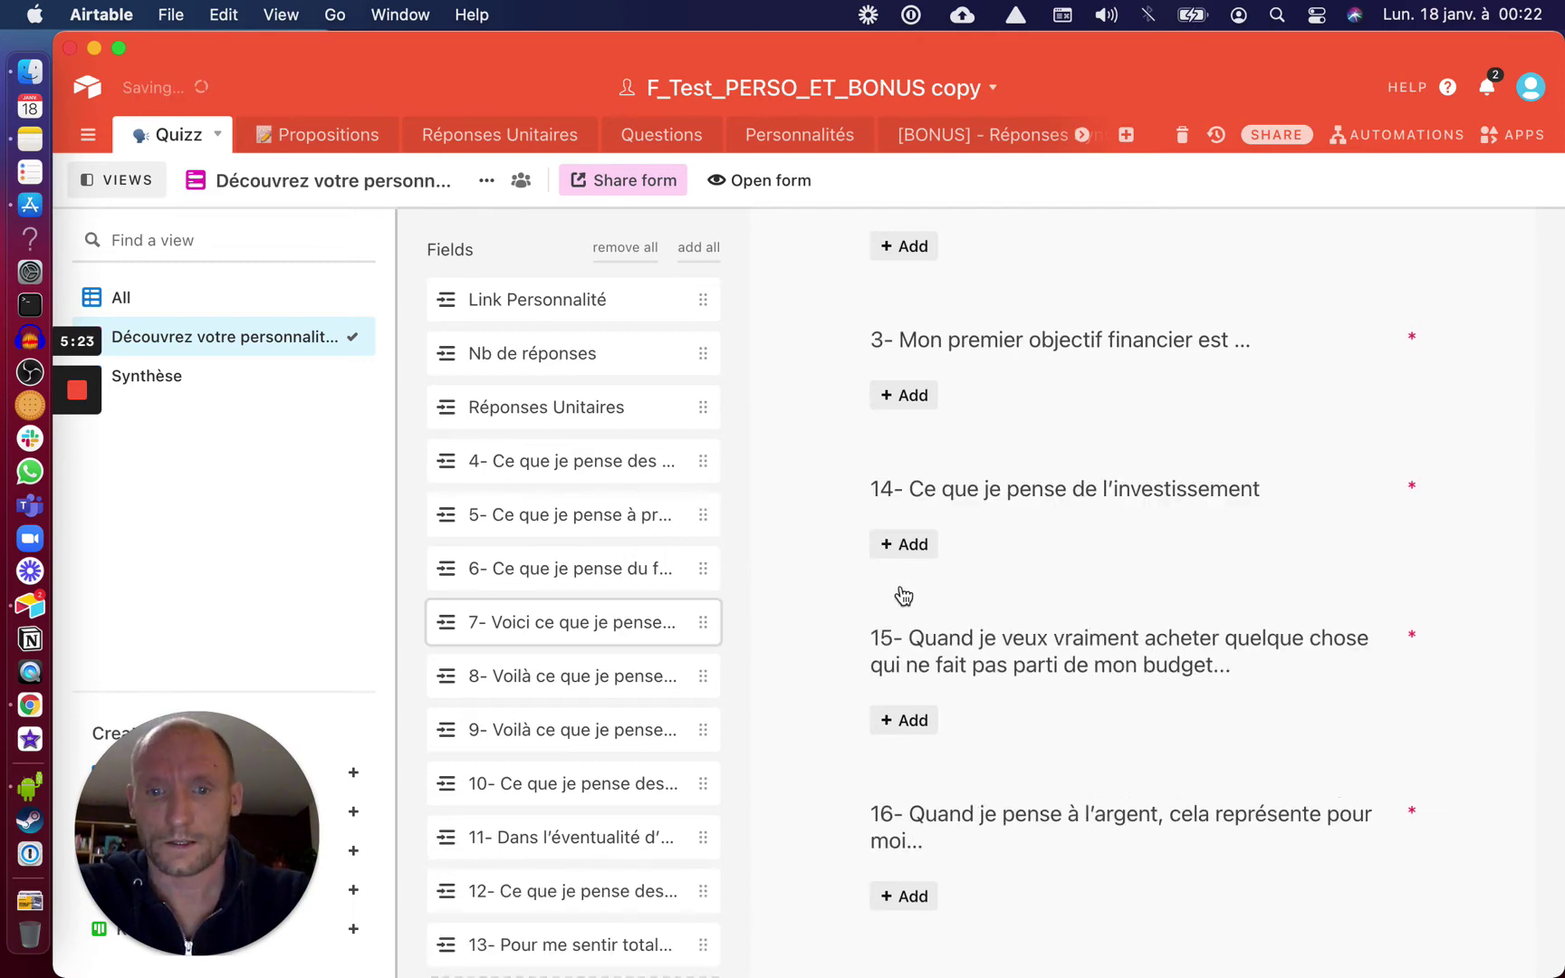
left_click_drag(936, 510, 647, 579)
left_click_drag(705, 510, 589, 553)
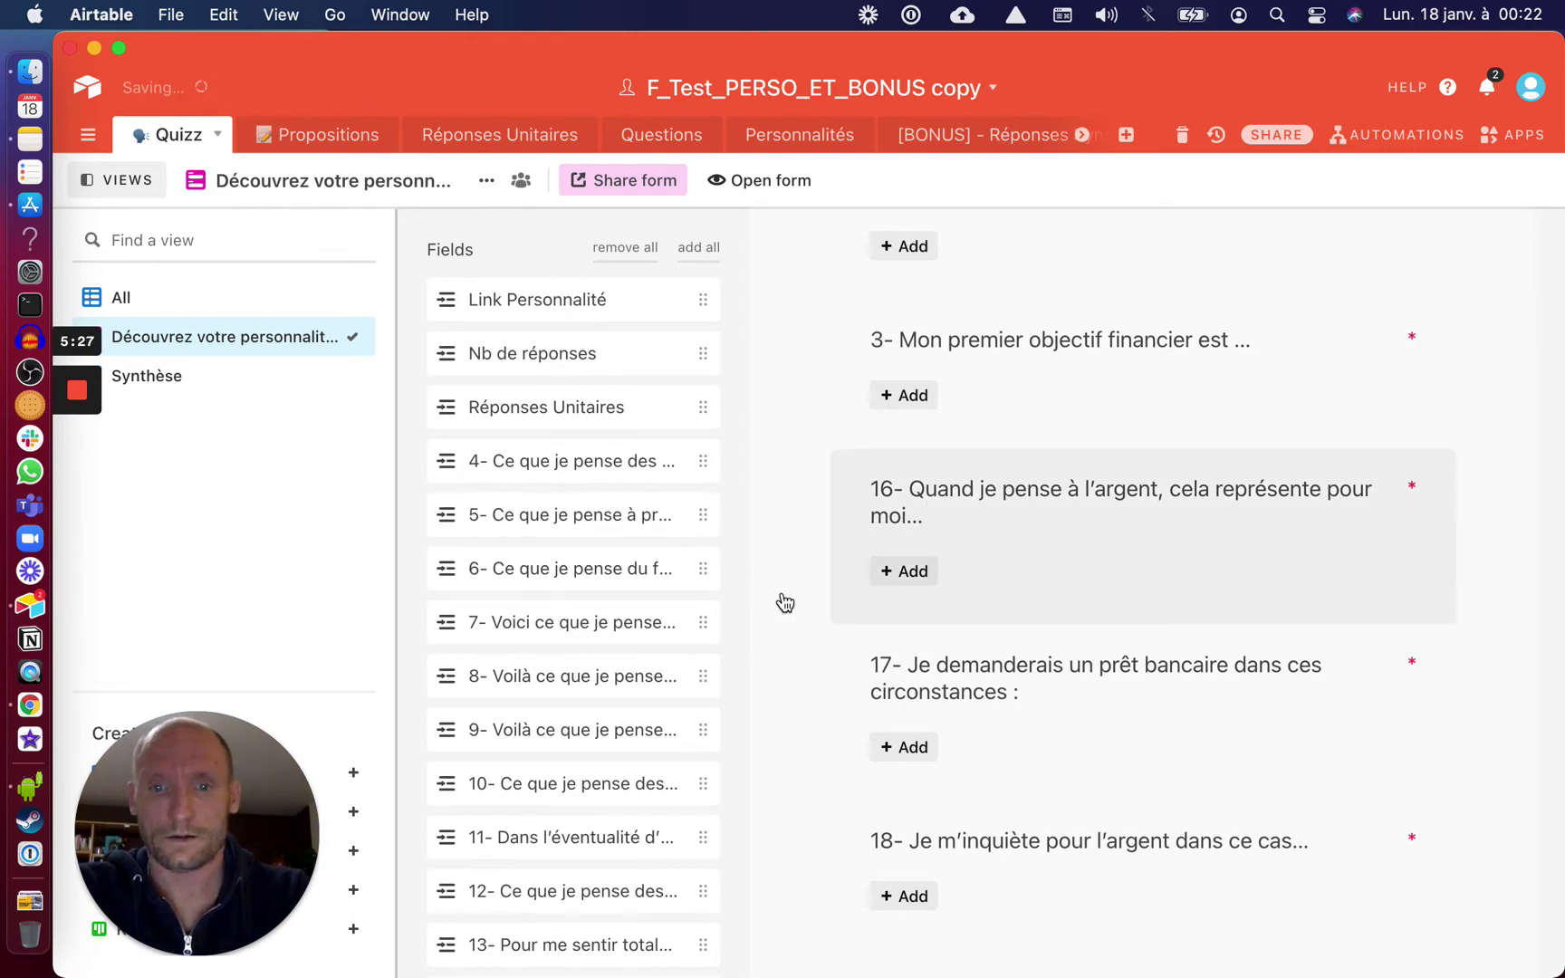
left_click_drag(908, 534, 616, 570)
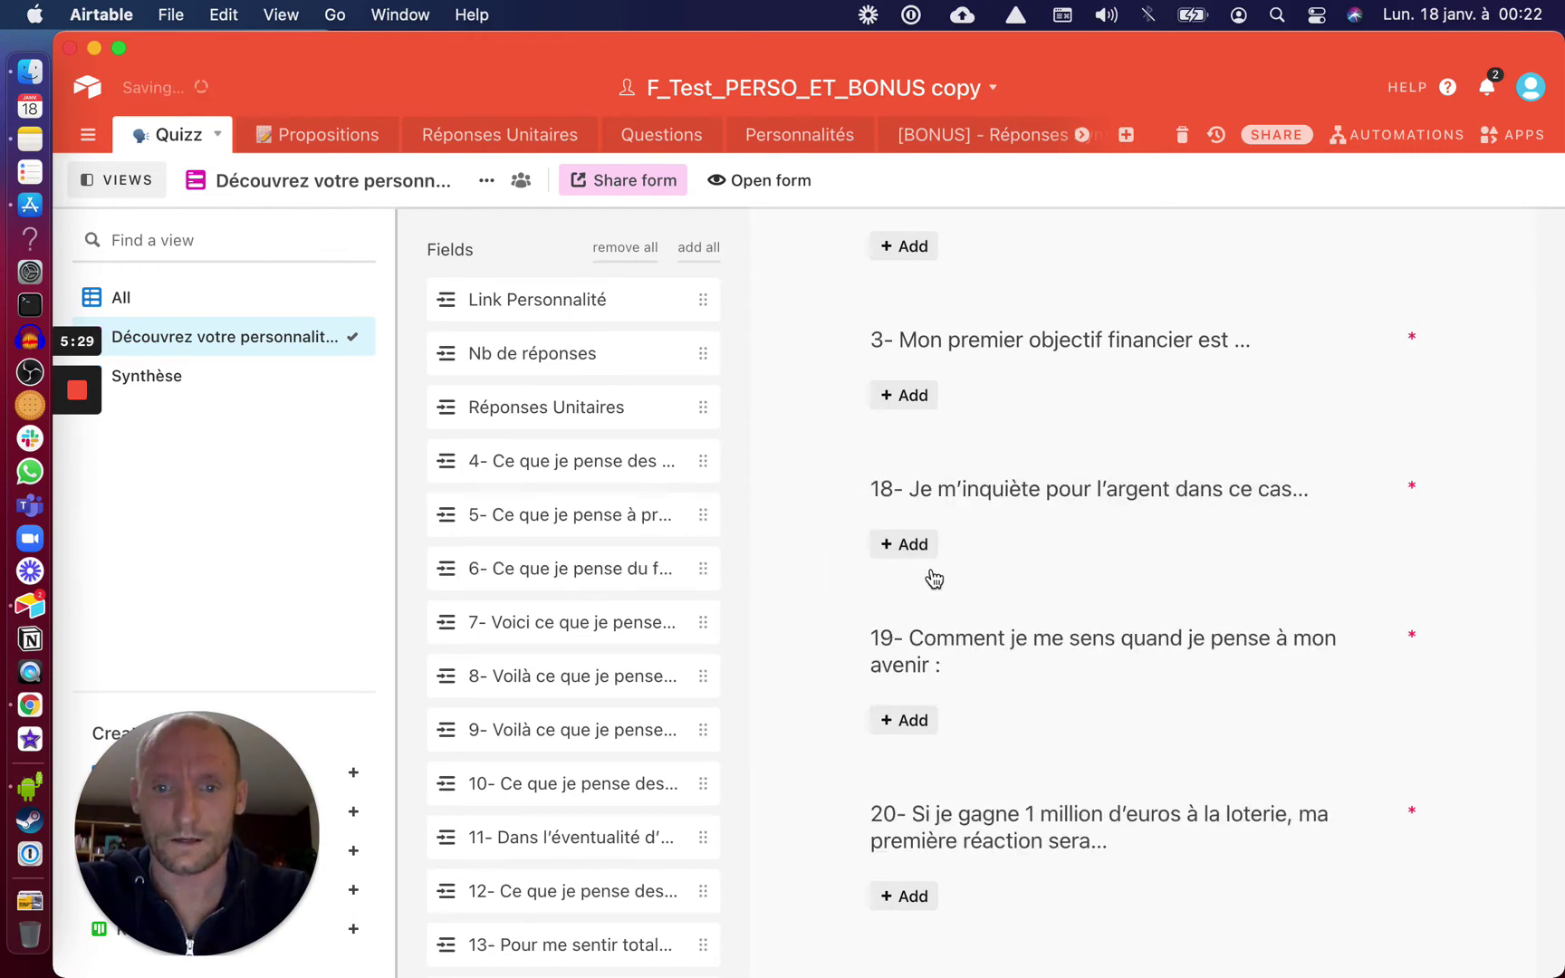
left_click_drag(921, 517, 681, 562)
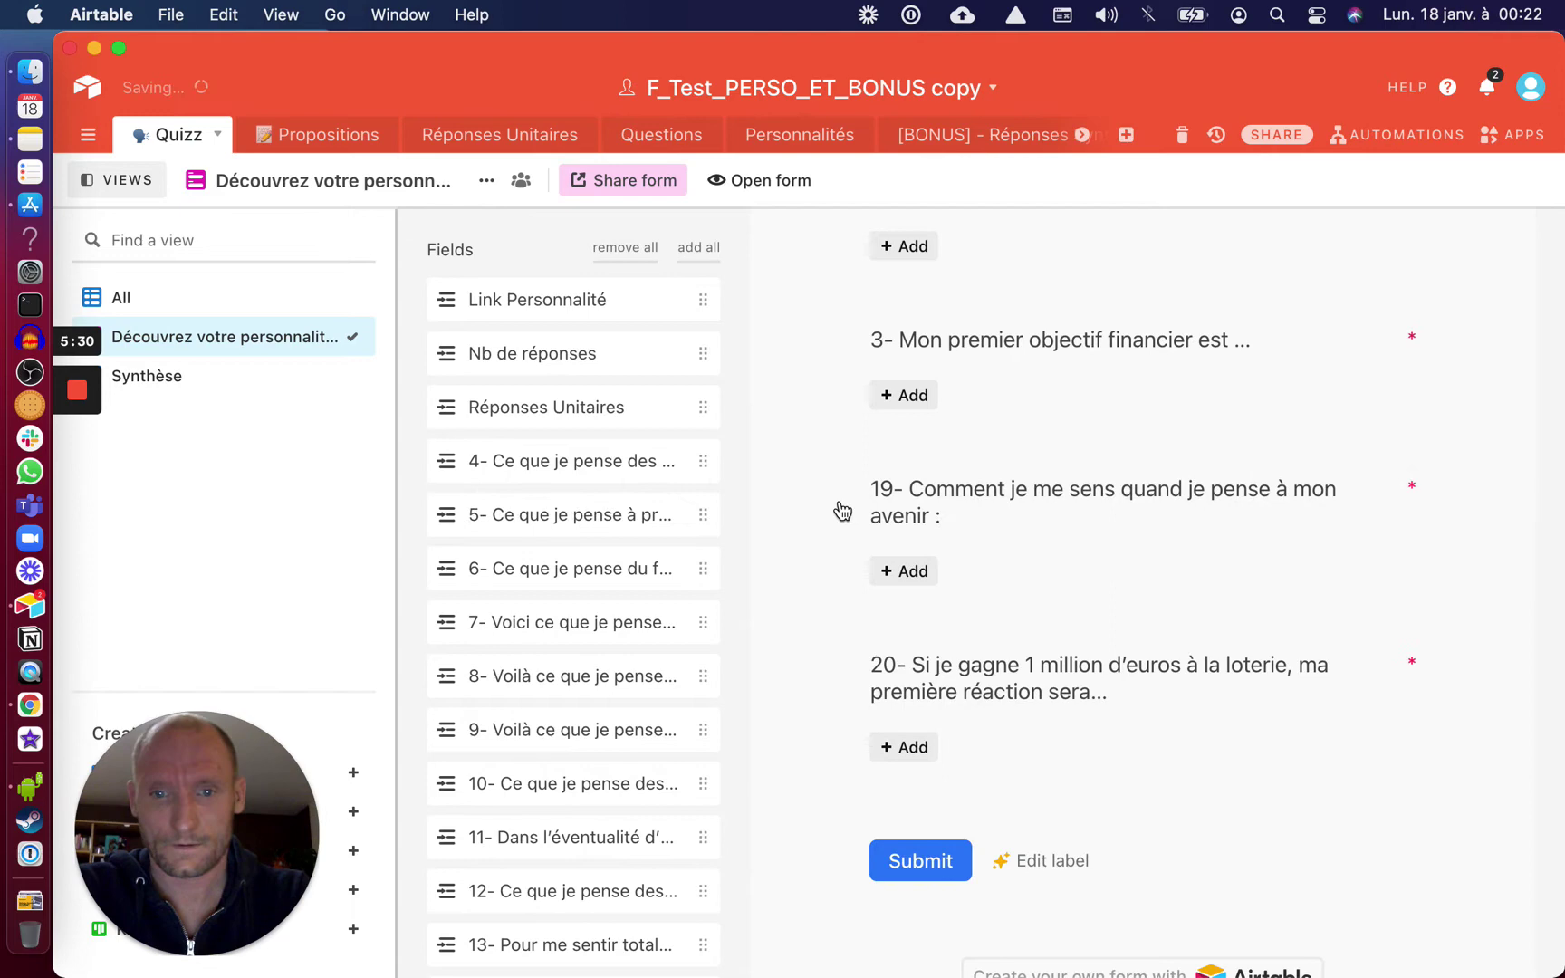
left_click_drag(842, 511, 593, 562)
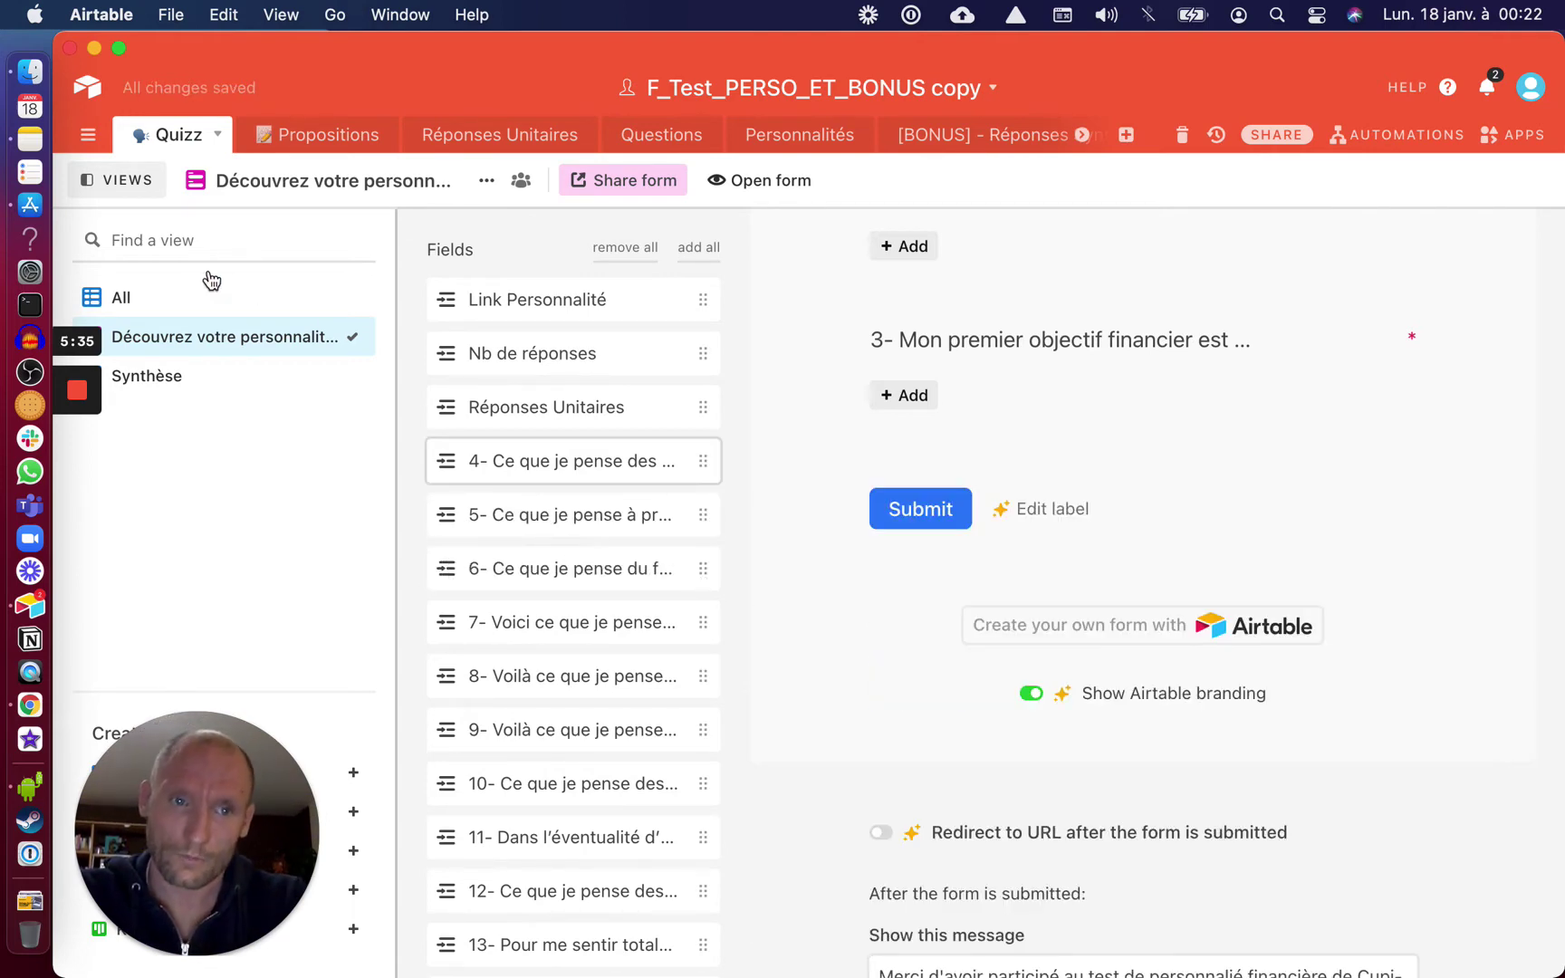
Show the Quizz All grid, scroll to the Synthèse column, and glance at the Personnalités table
left_click(121, 299)
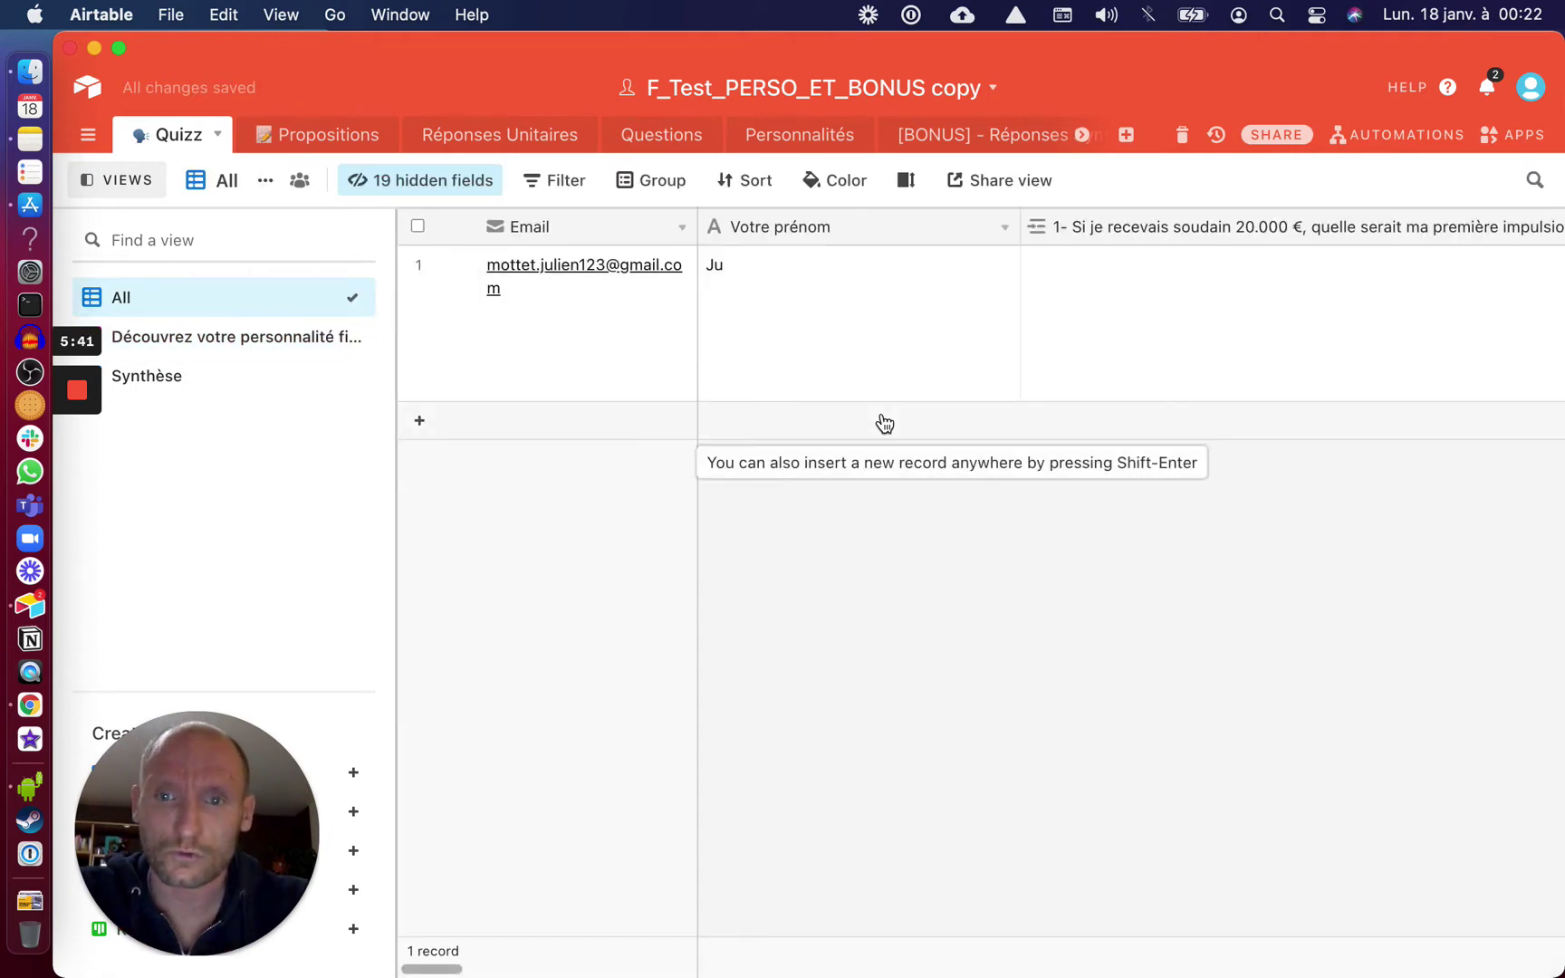
scroll(1209, 313, "right", 10)
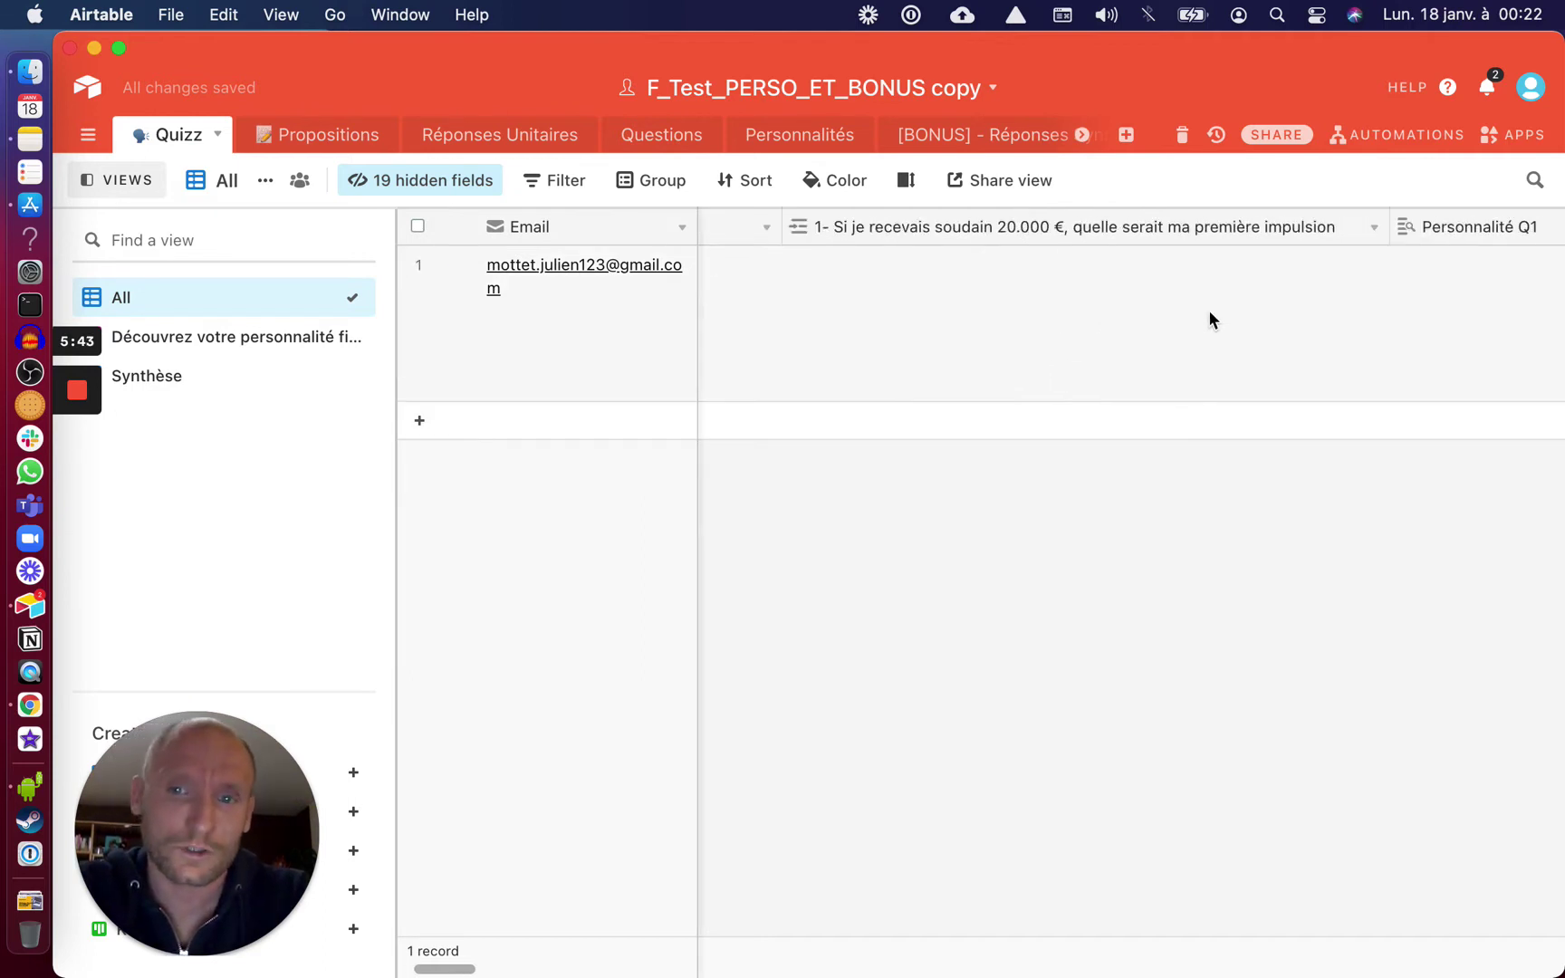
scroll(1210, 317, "right", 15)
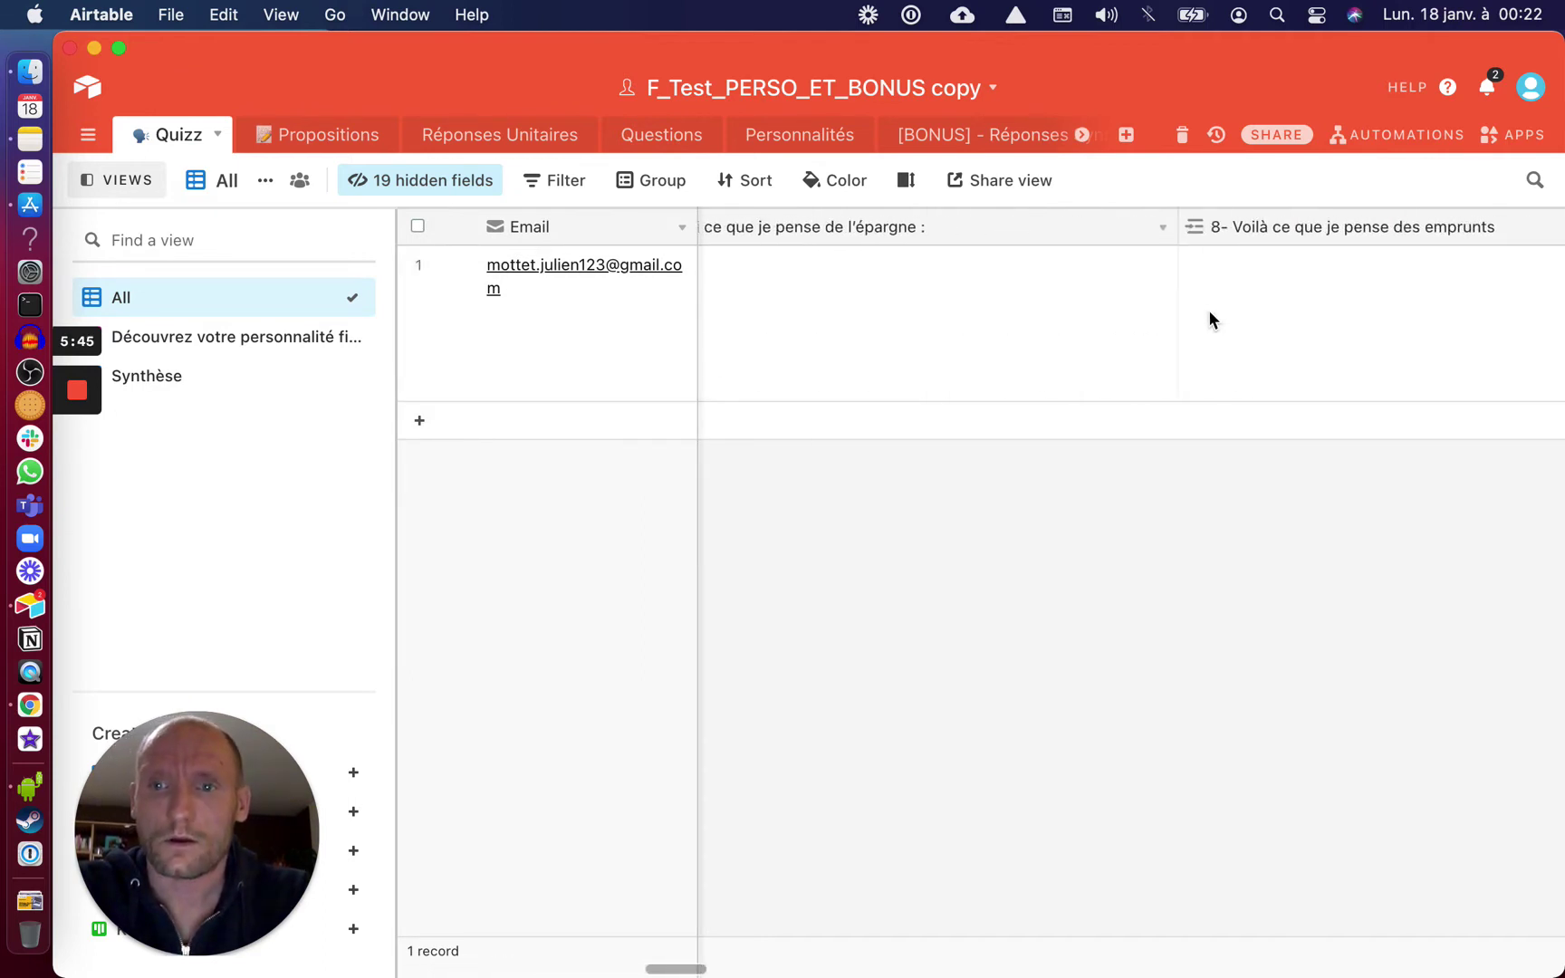
scroll(1209, 319, "right", 15)
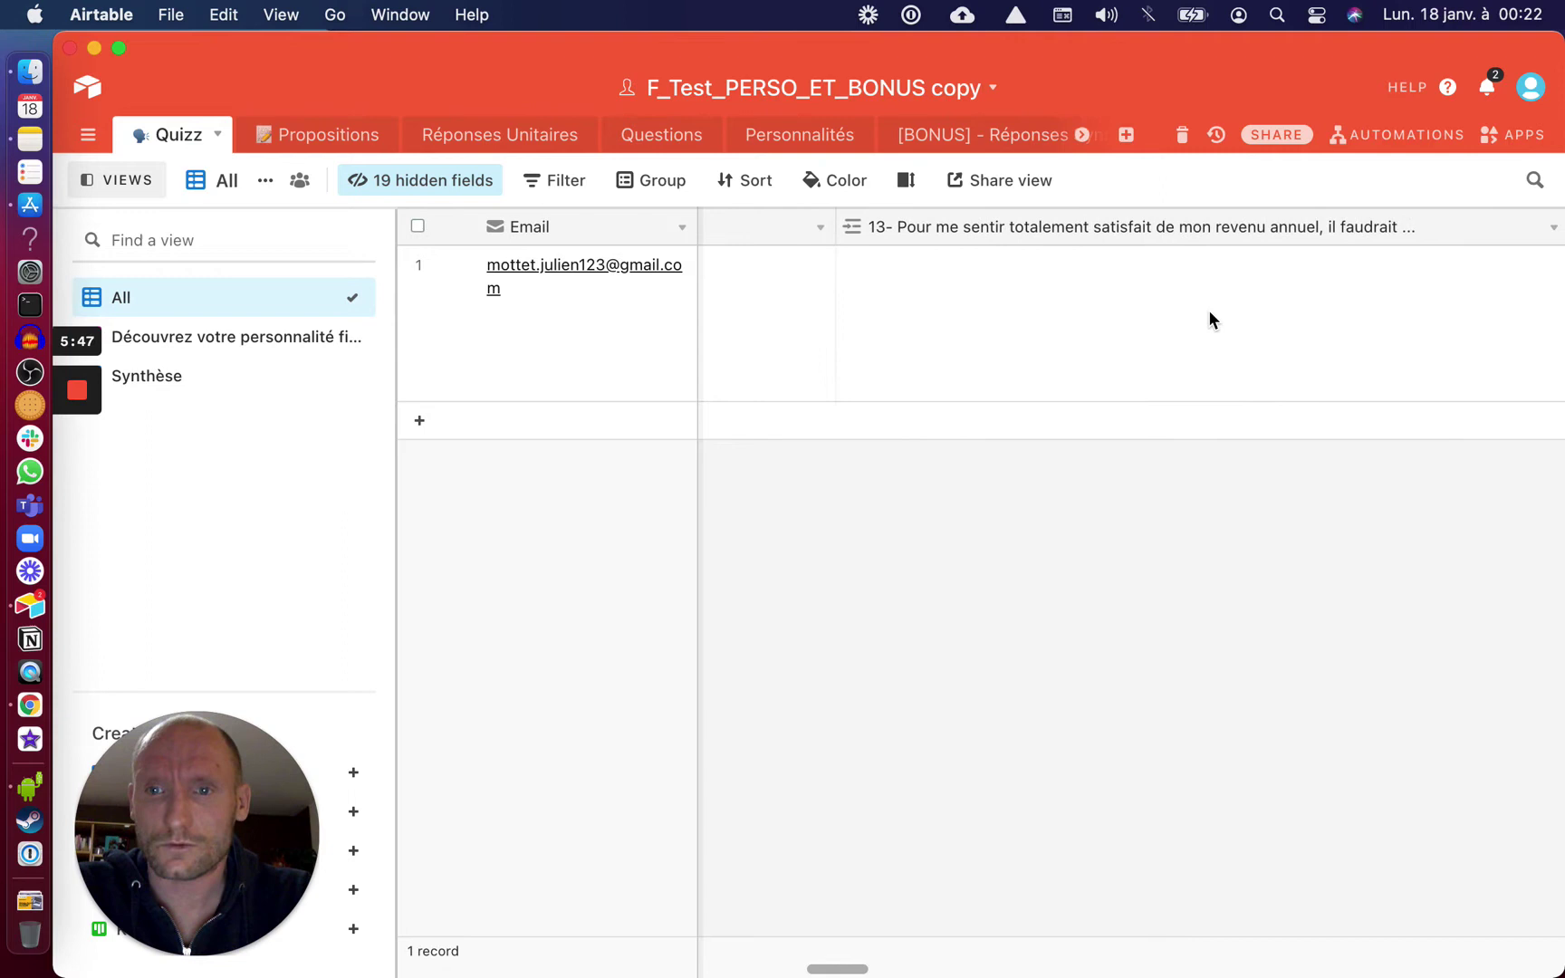
scroll(1210, 319, "right", 15)
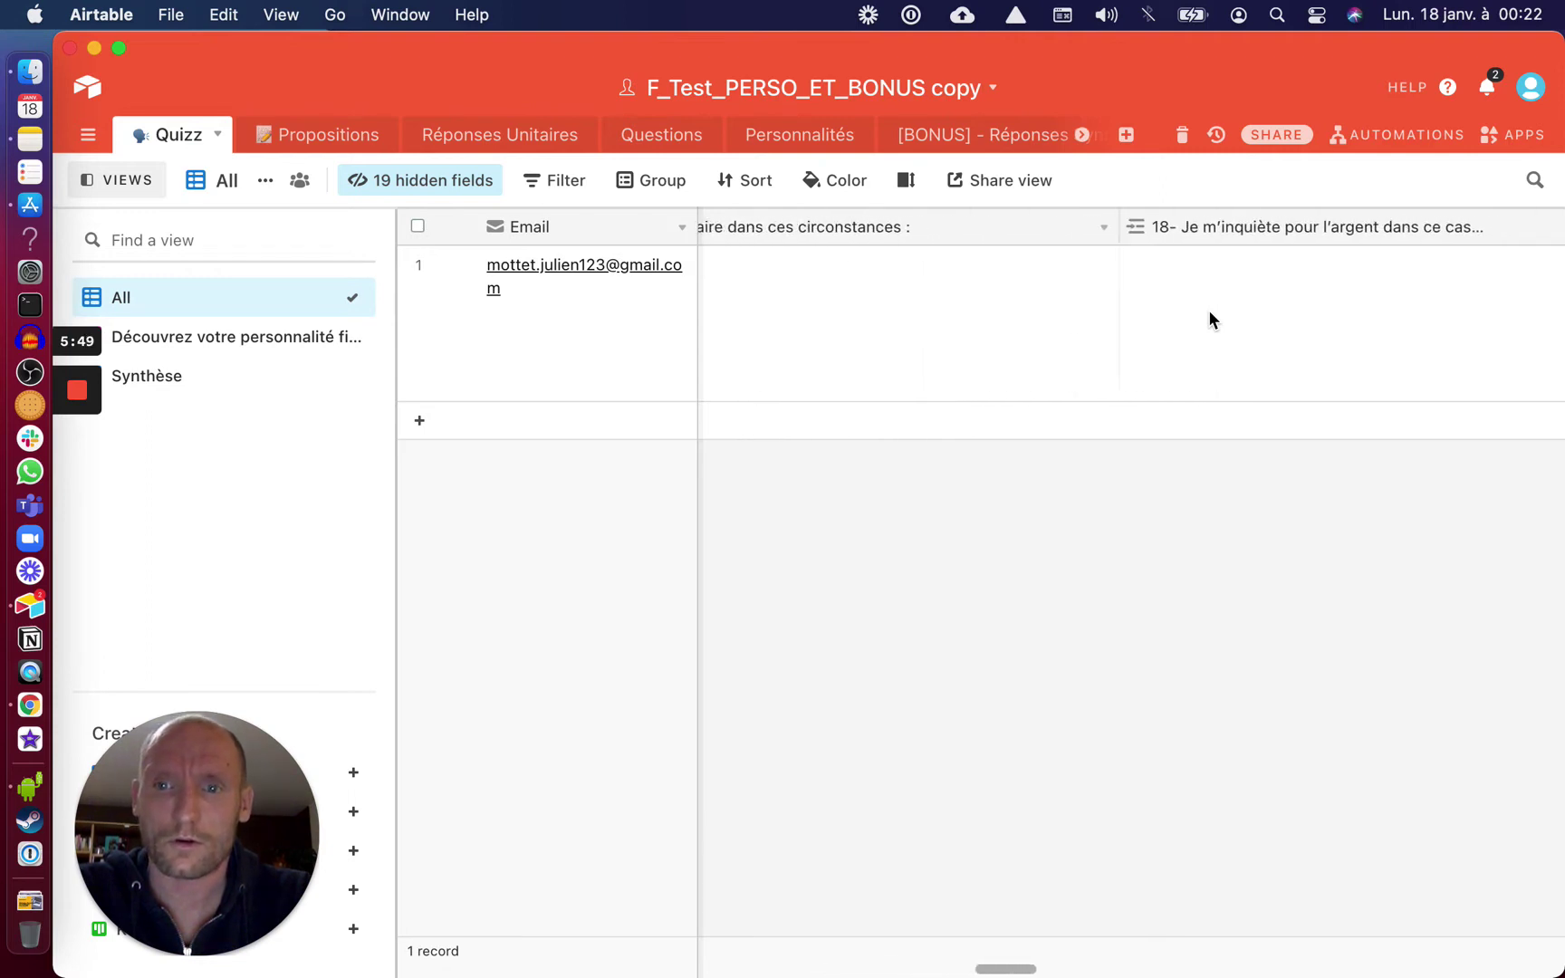
scroll(1210, 319, "right", 15)
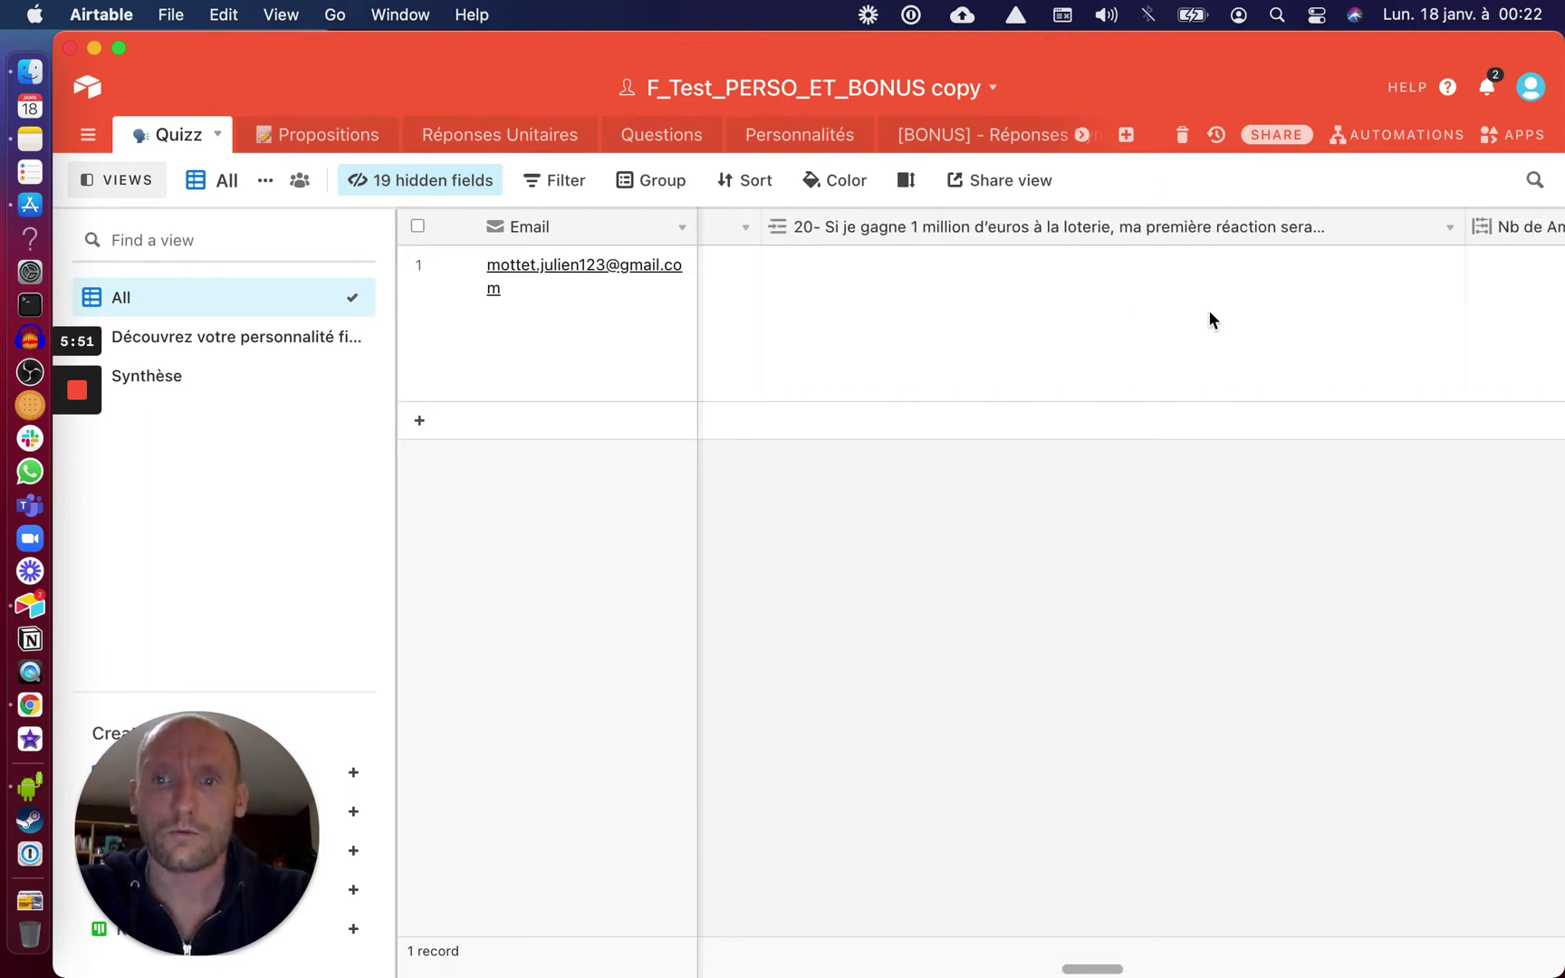
scroll(1210, 318, "right", 15)
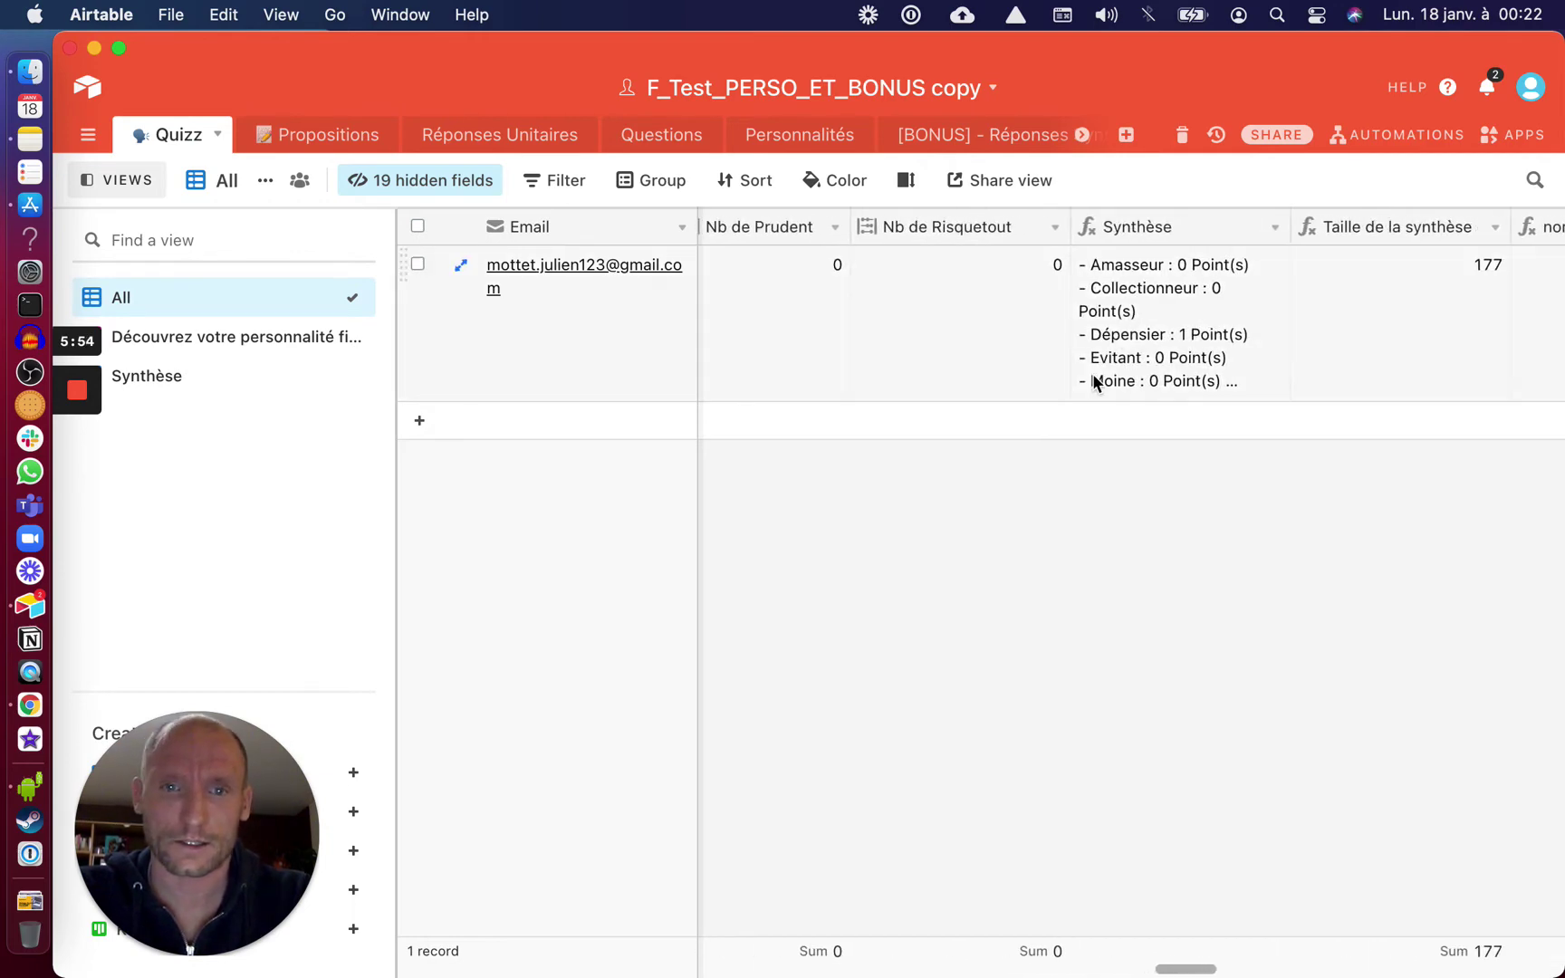
left_click(800, 137)
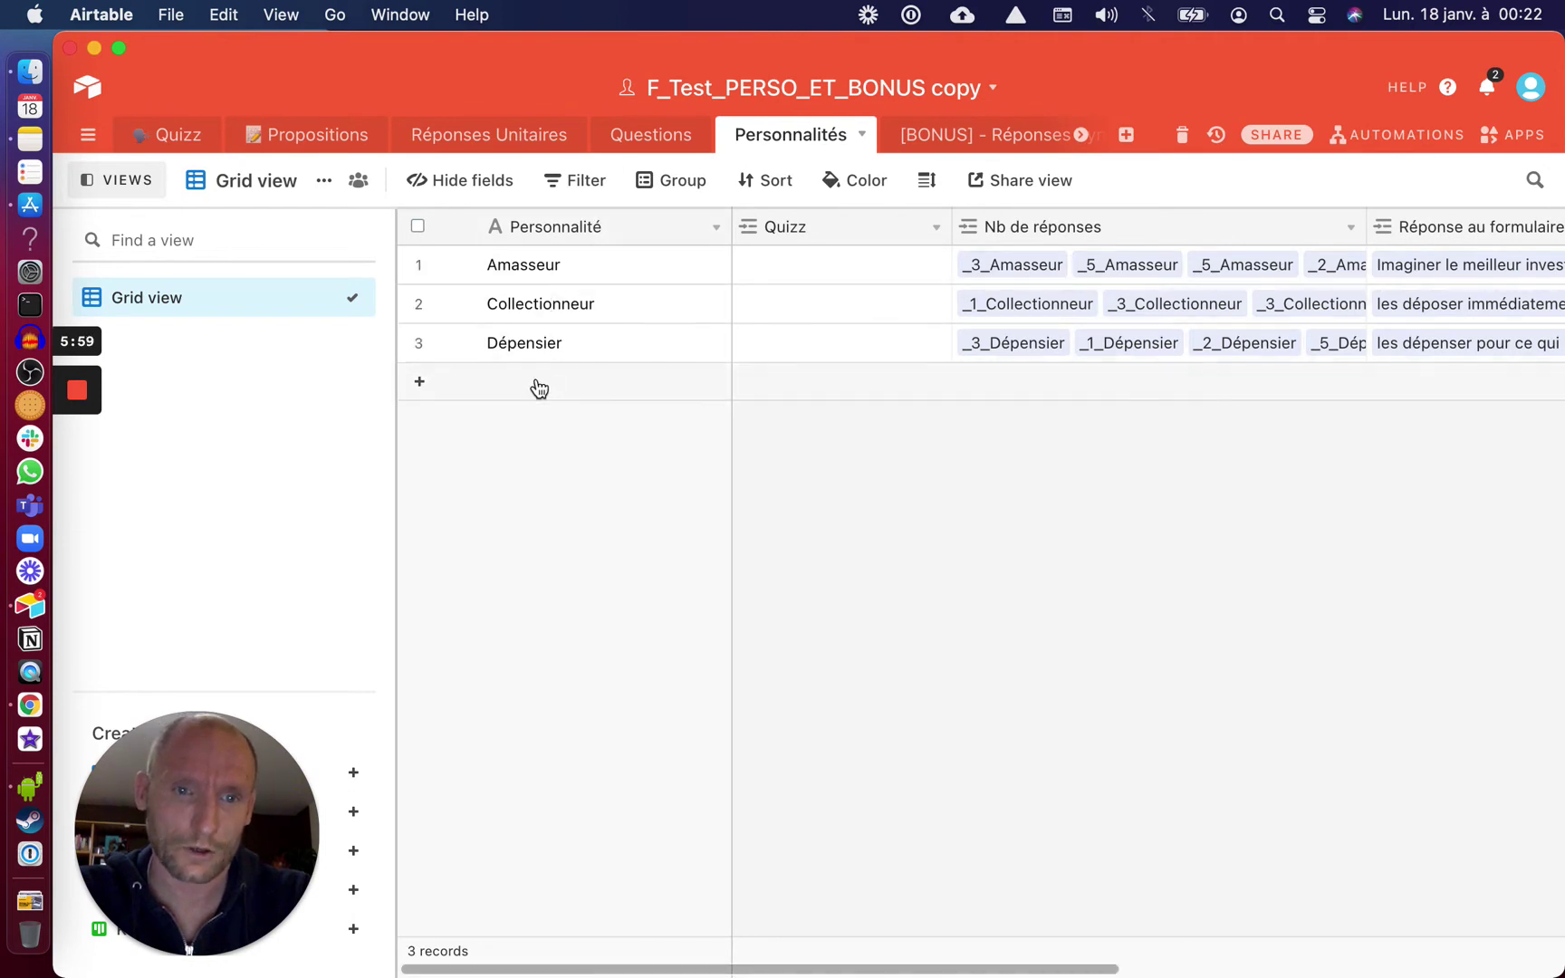
left_click(180, 137)
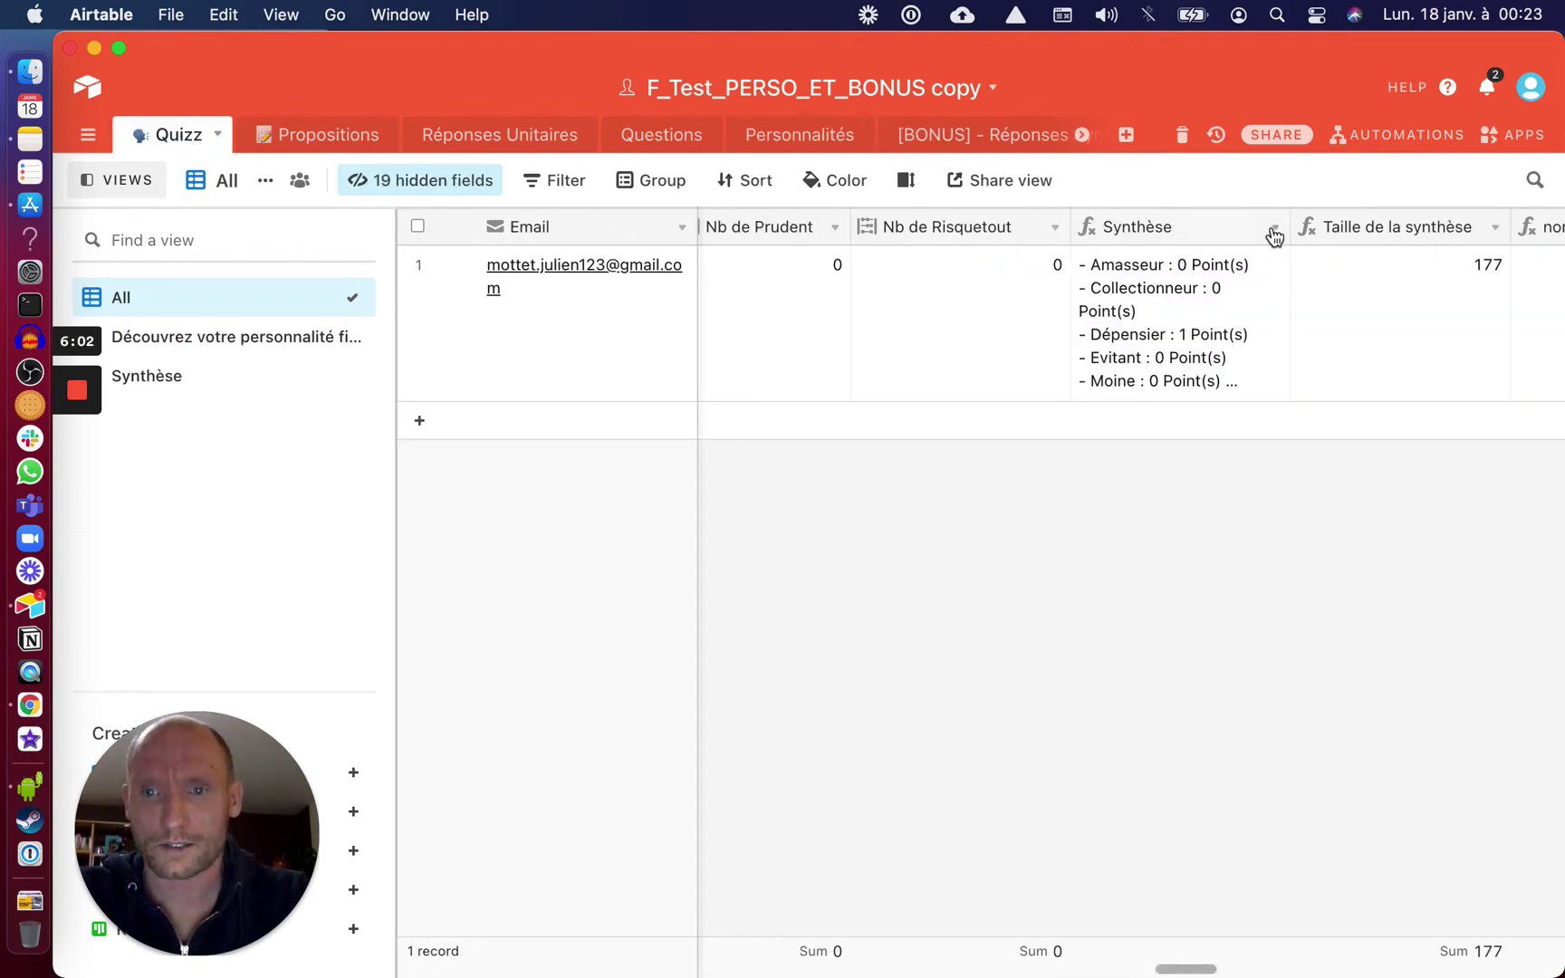
Delete everything after {Nb de Dépensier} in the Synthèse formula and save it
left_click(1274, 232)
left_click(1164, 267)
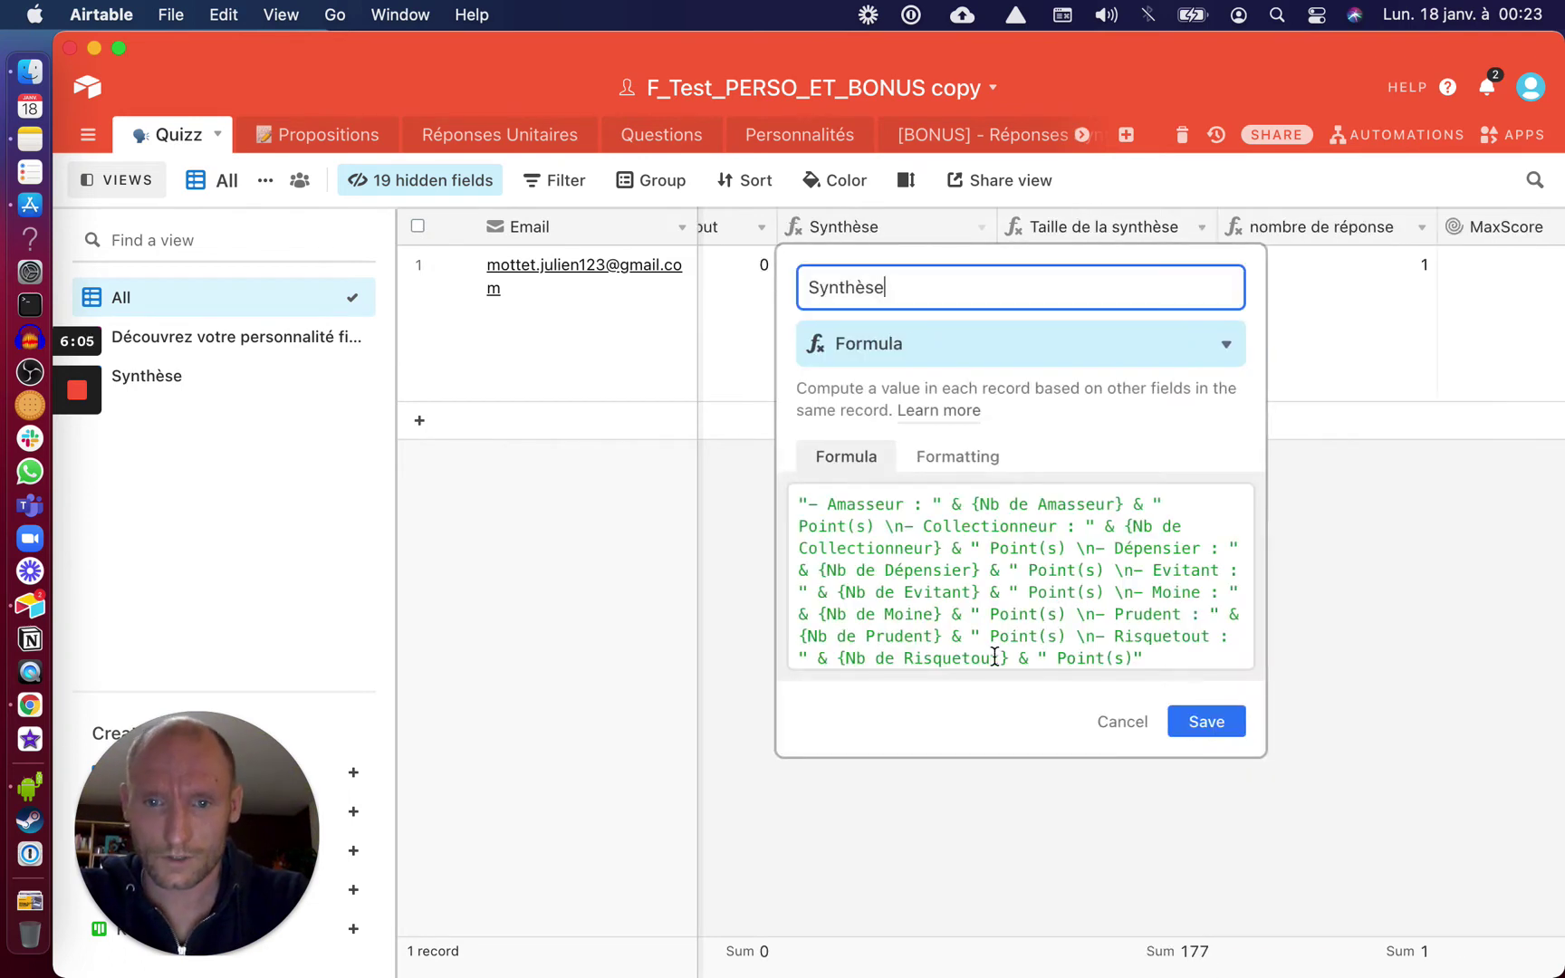
scroll(1223, 622, "down", 1)
left_click_drag(1170, 652, 991, 564)
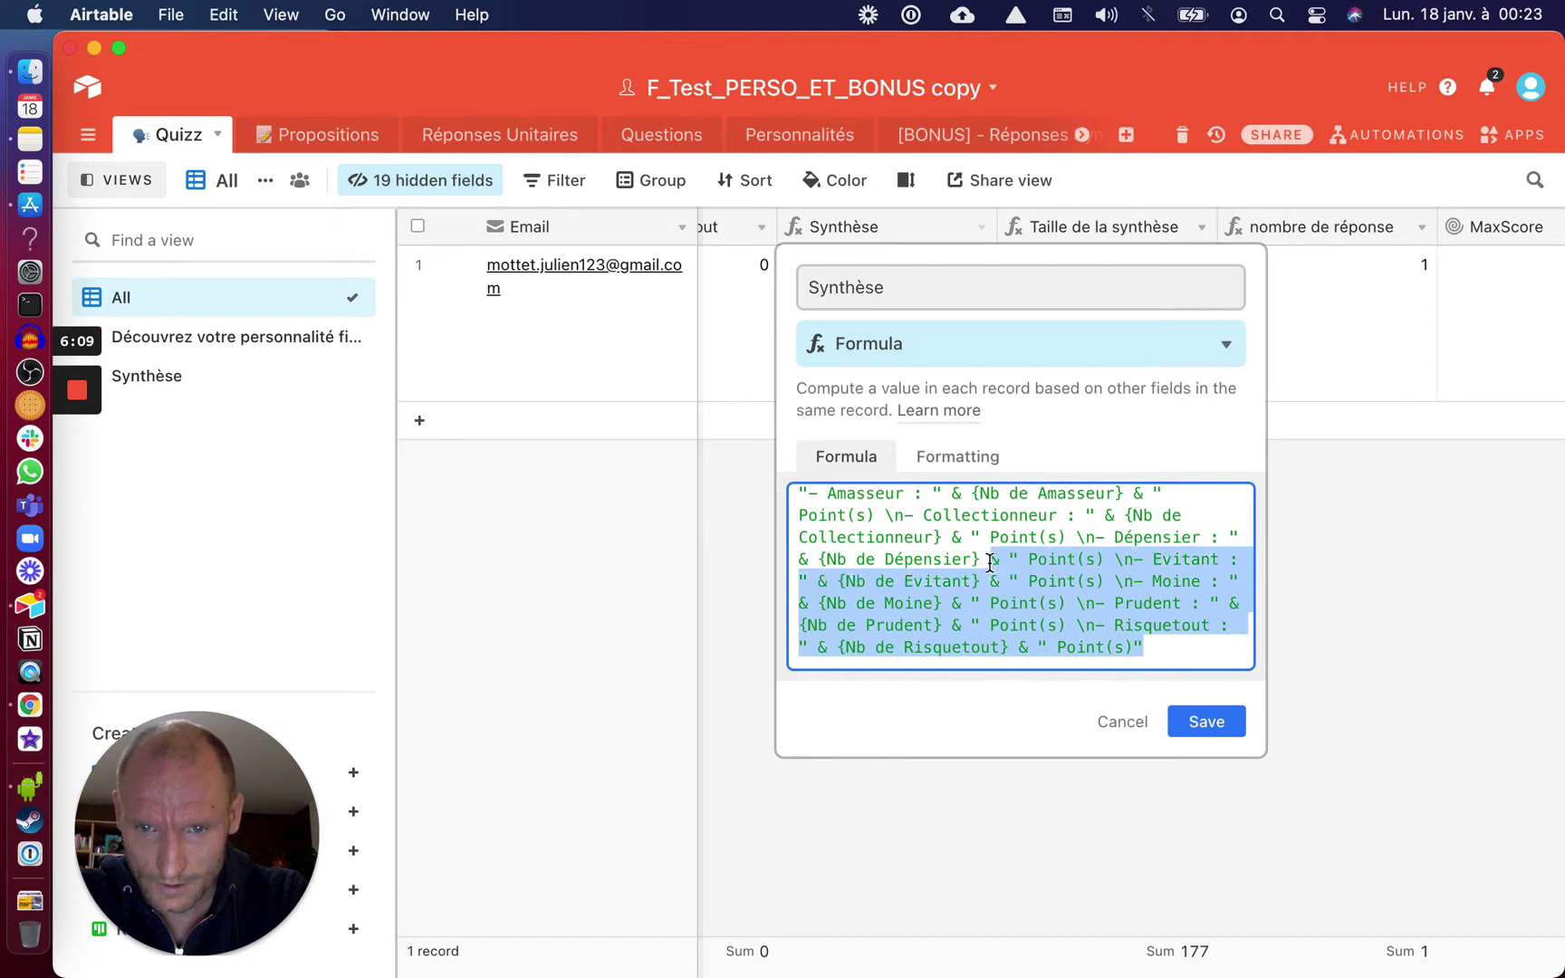
key("BackSpace")
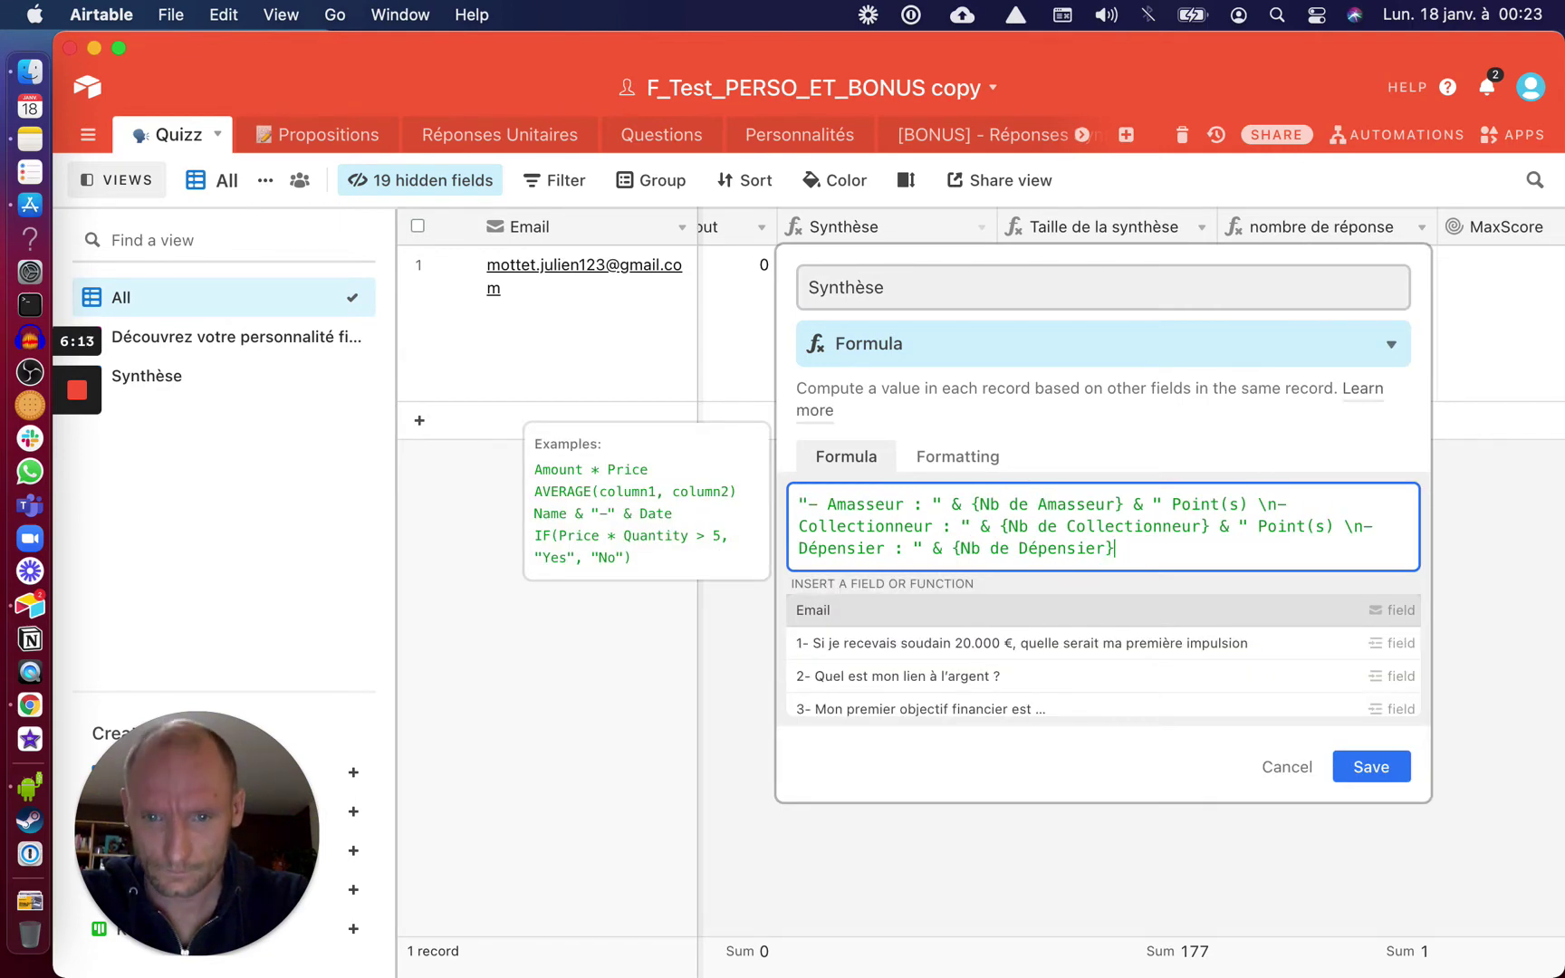
left_click(1363, 766)
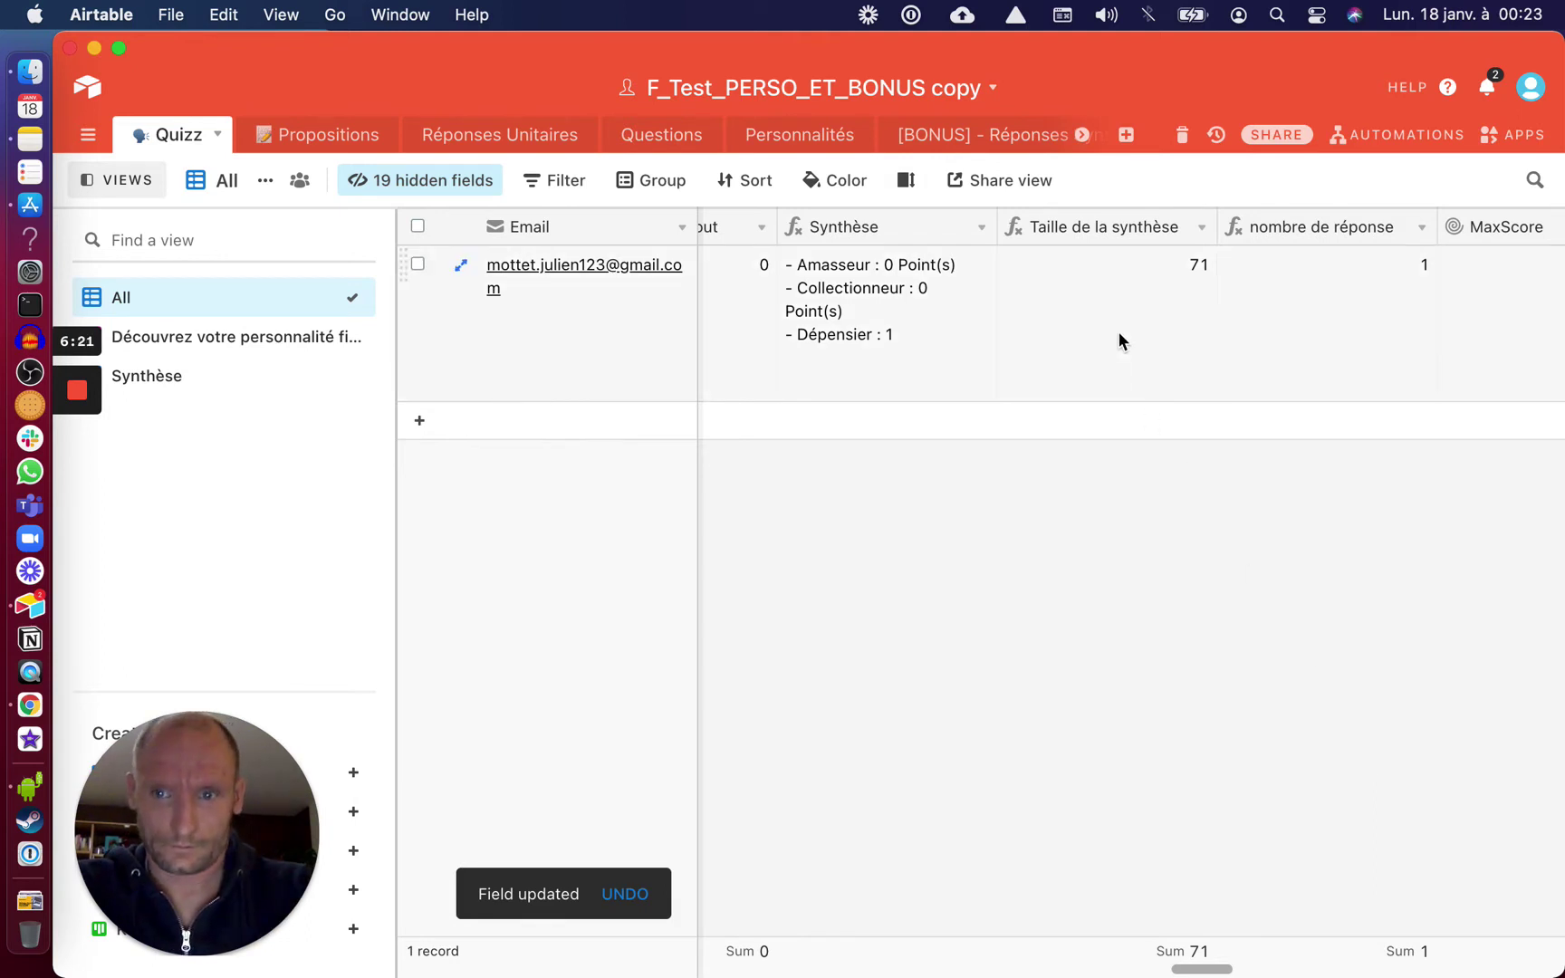
Switch on the personality email and synthesis generation automations
left_click(1426, 135)
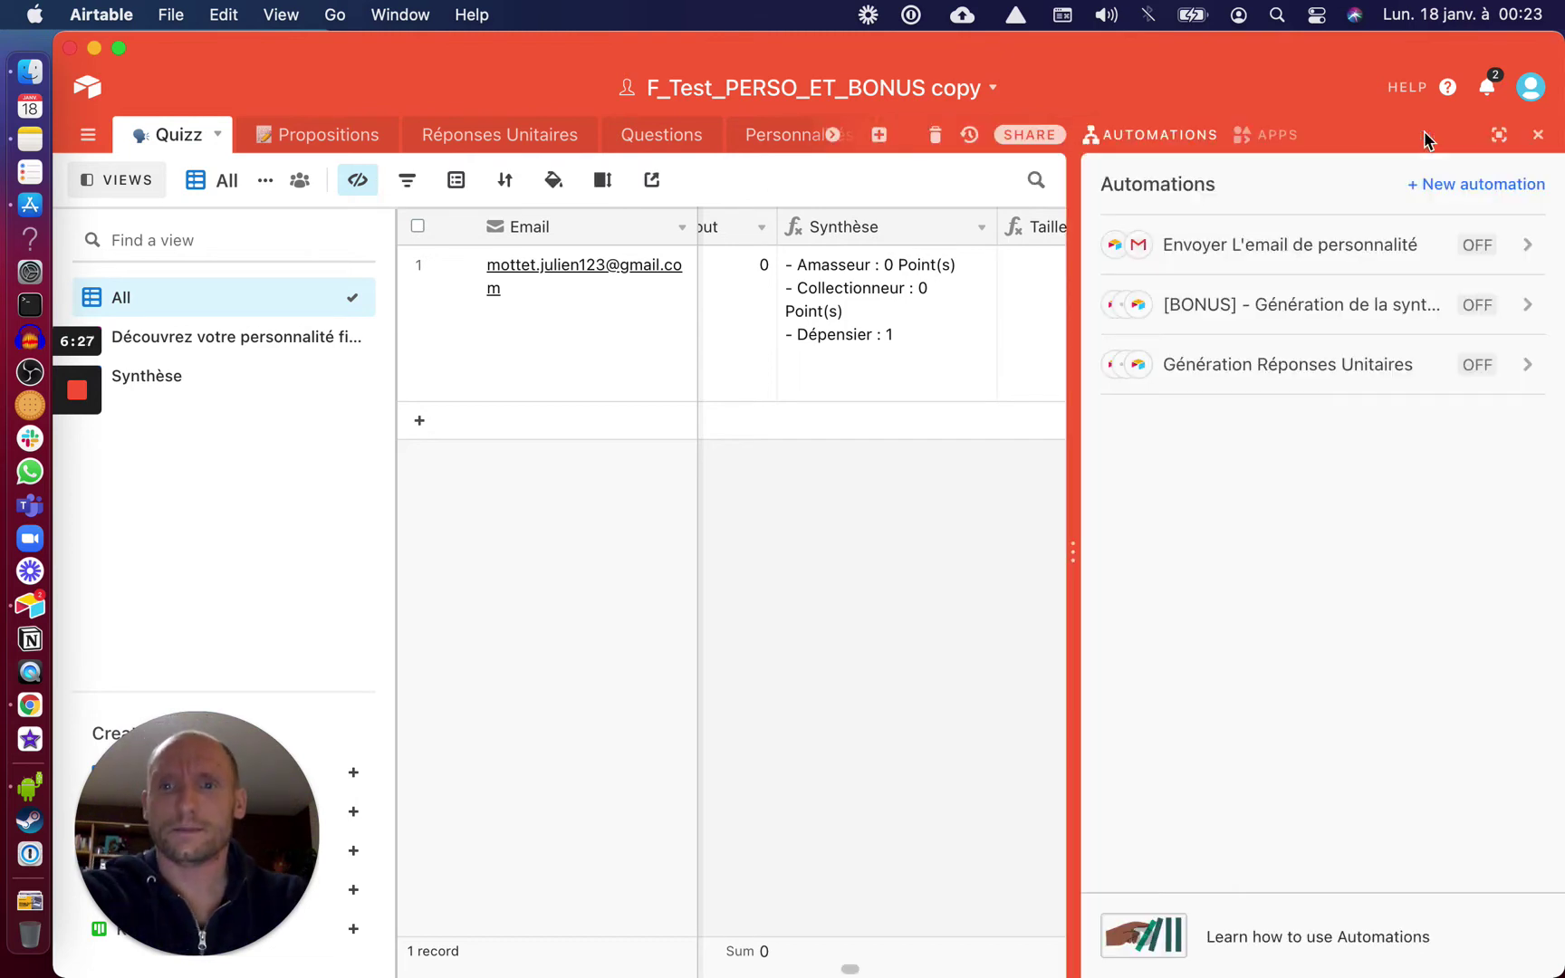
left_click(1481, 256)
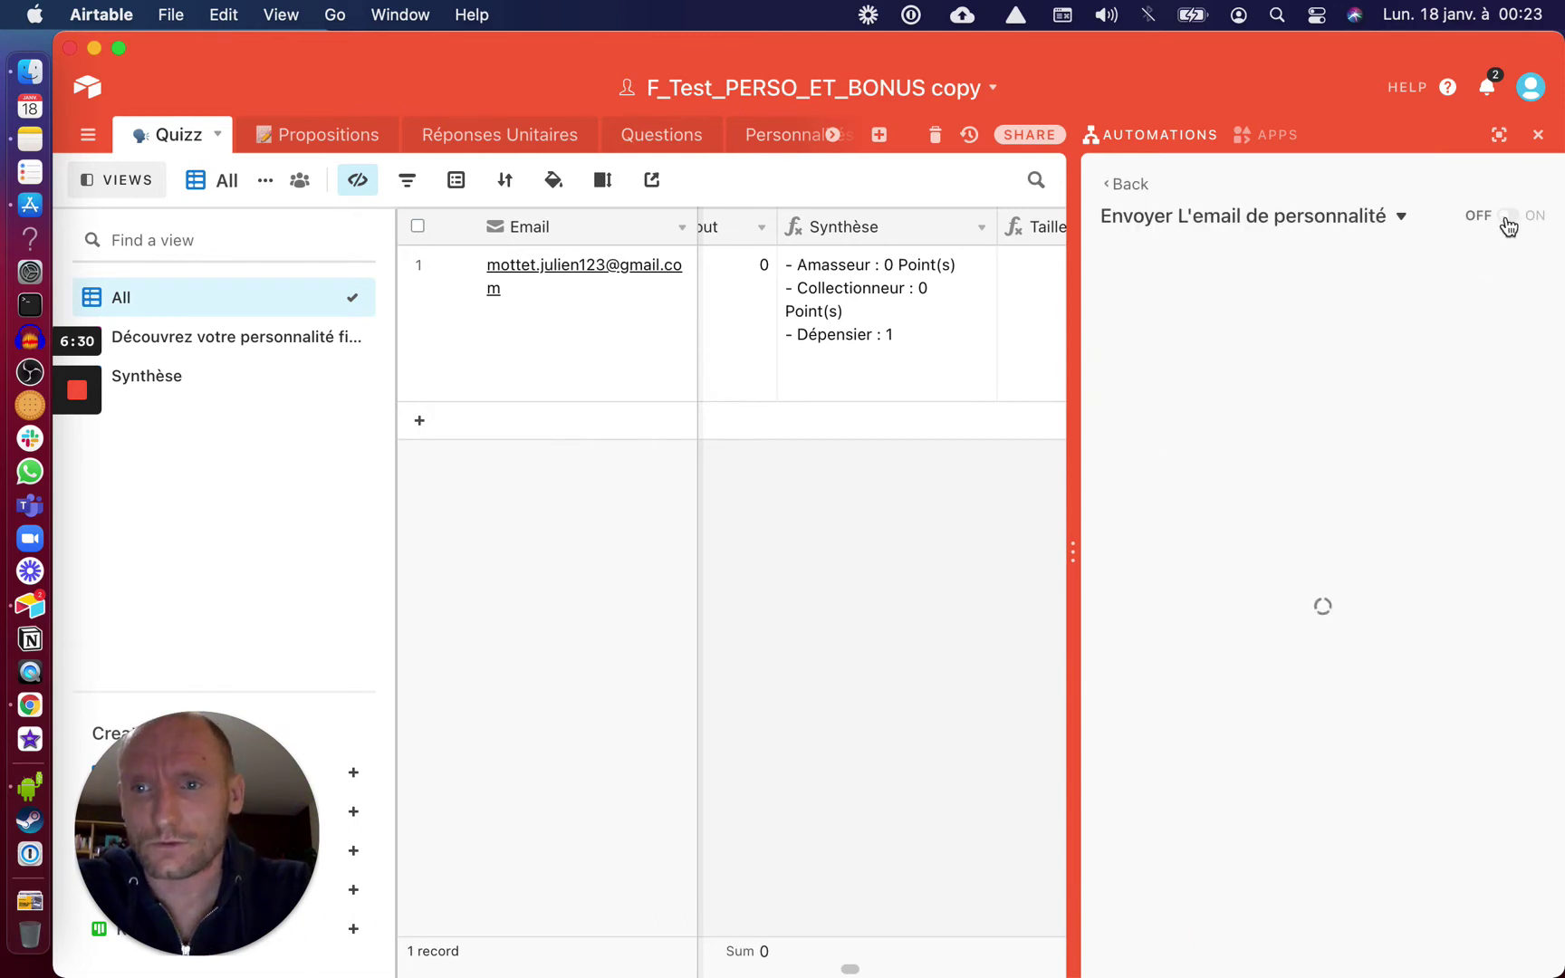
left_click(1507, 219)
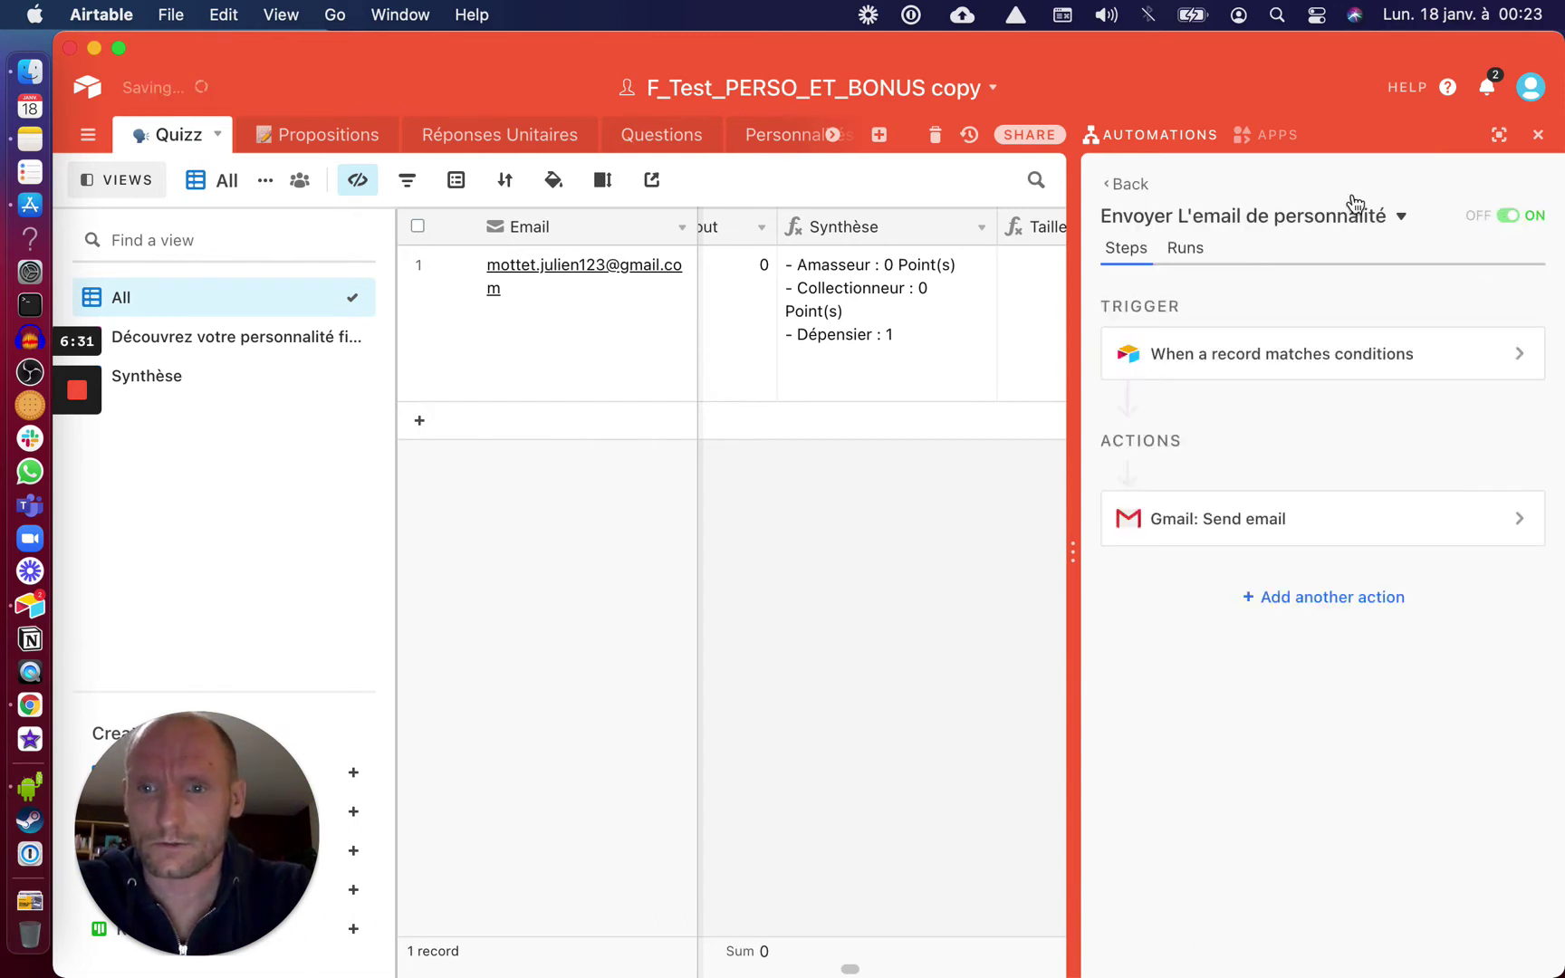
left_click(1142, 184)
left_click(1480, 302)
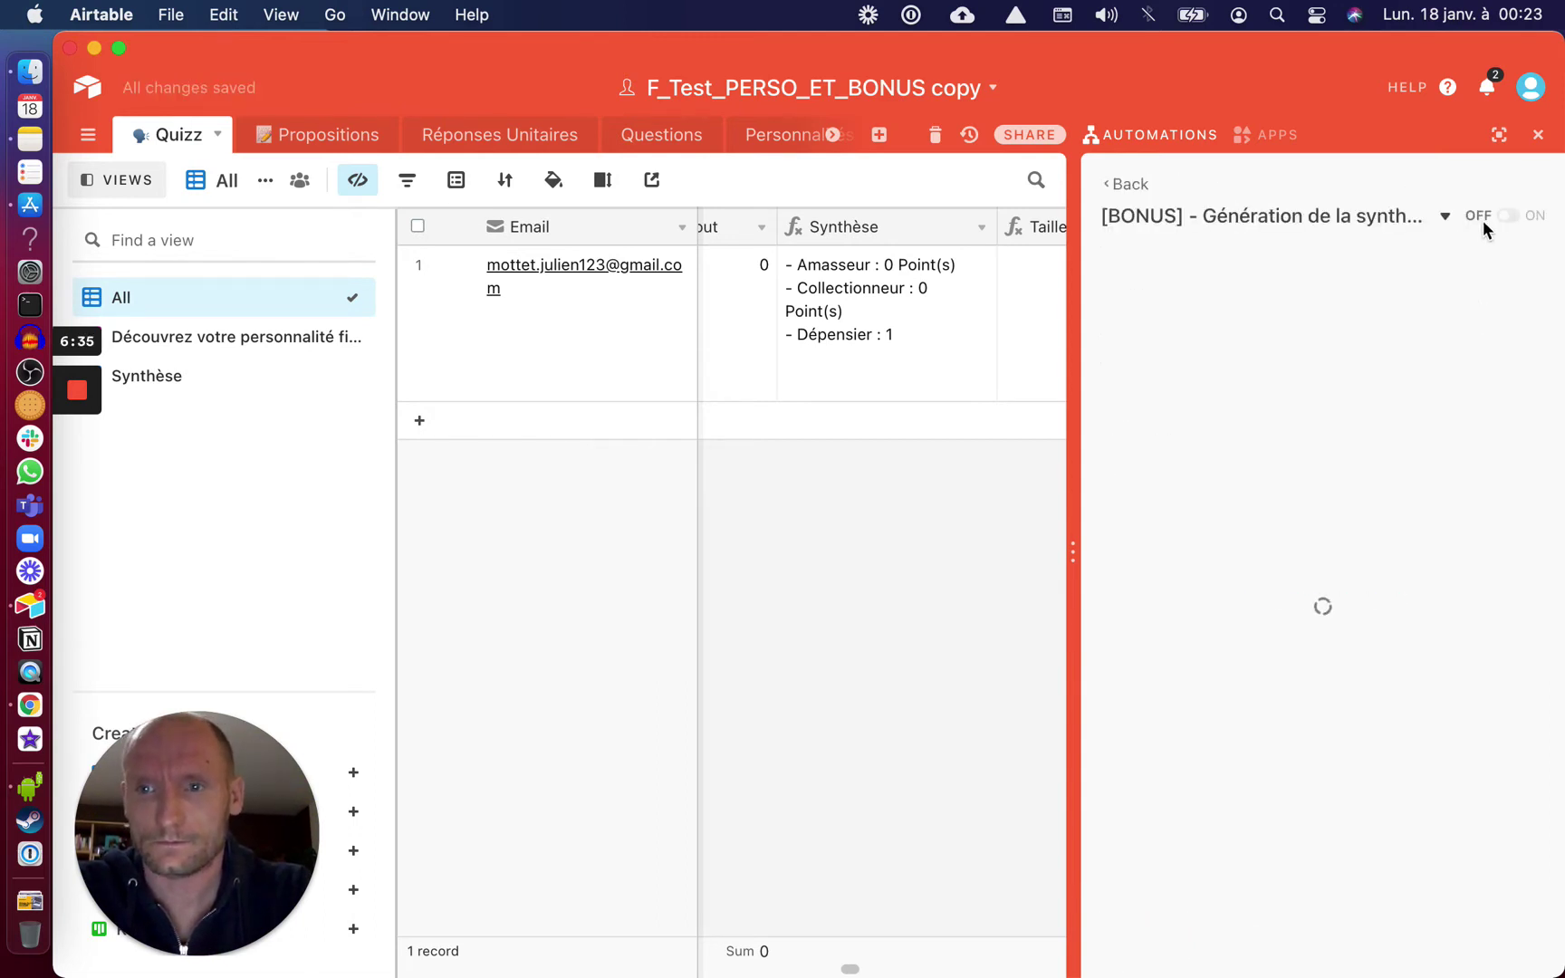
left_click(1508, 216)
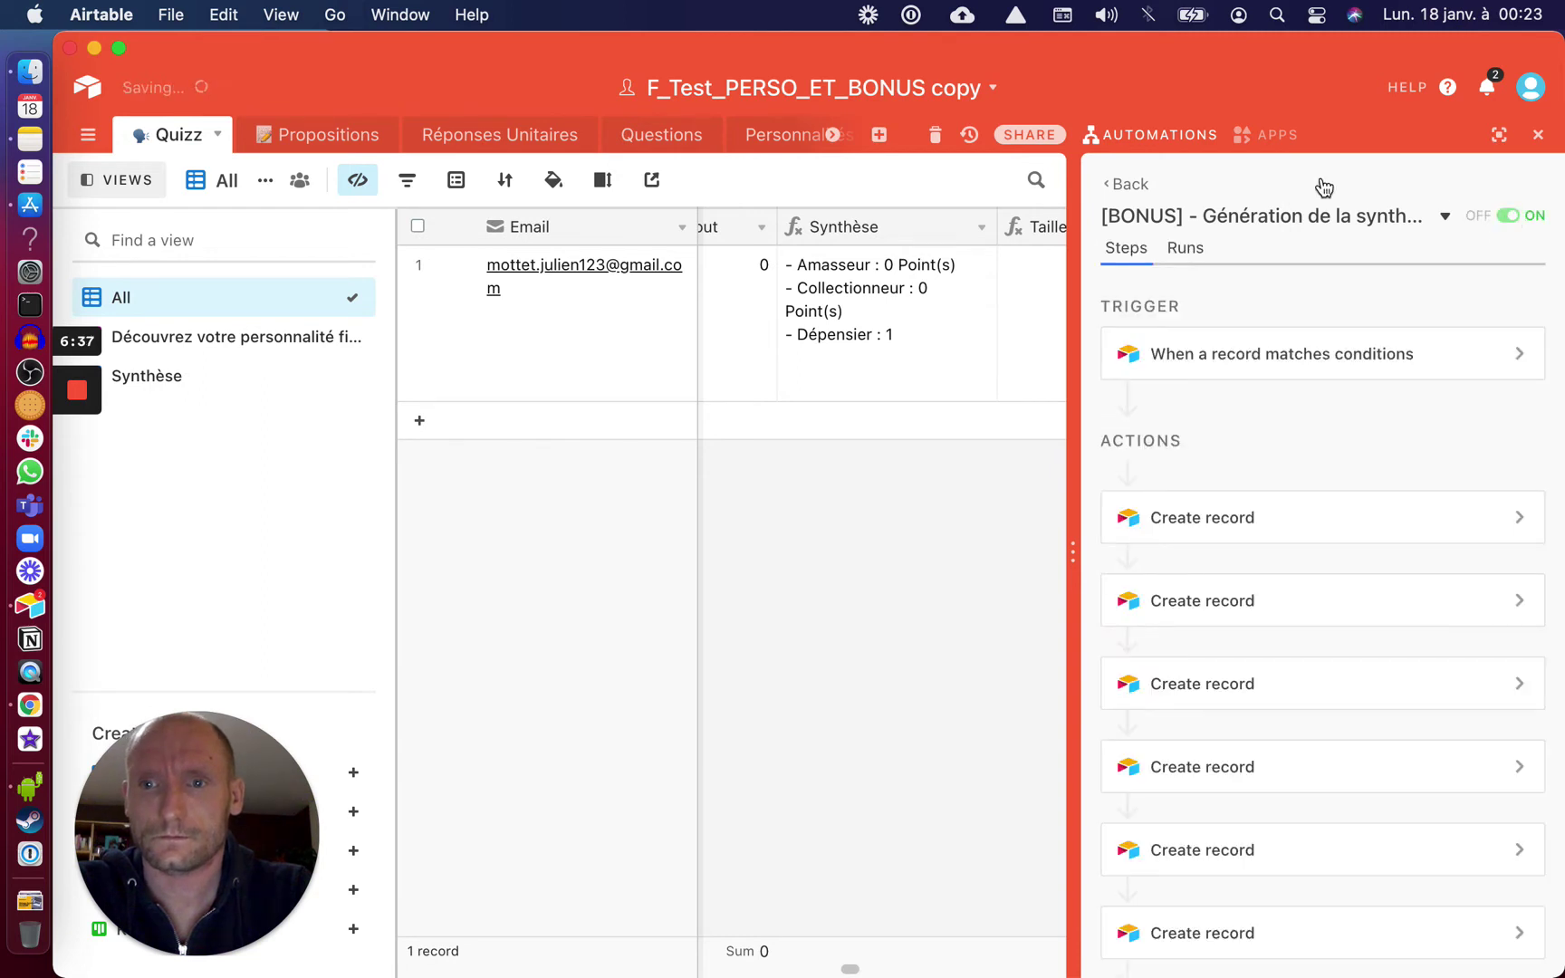
left_click(1140, 185)
Switch on the Génération Réponses Unitaires automation and reopen the personality email automation
left_click(1465, 364)
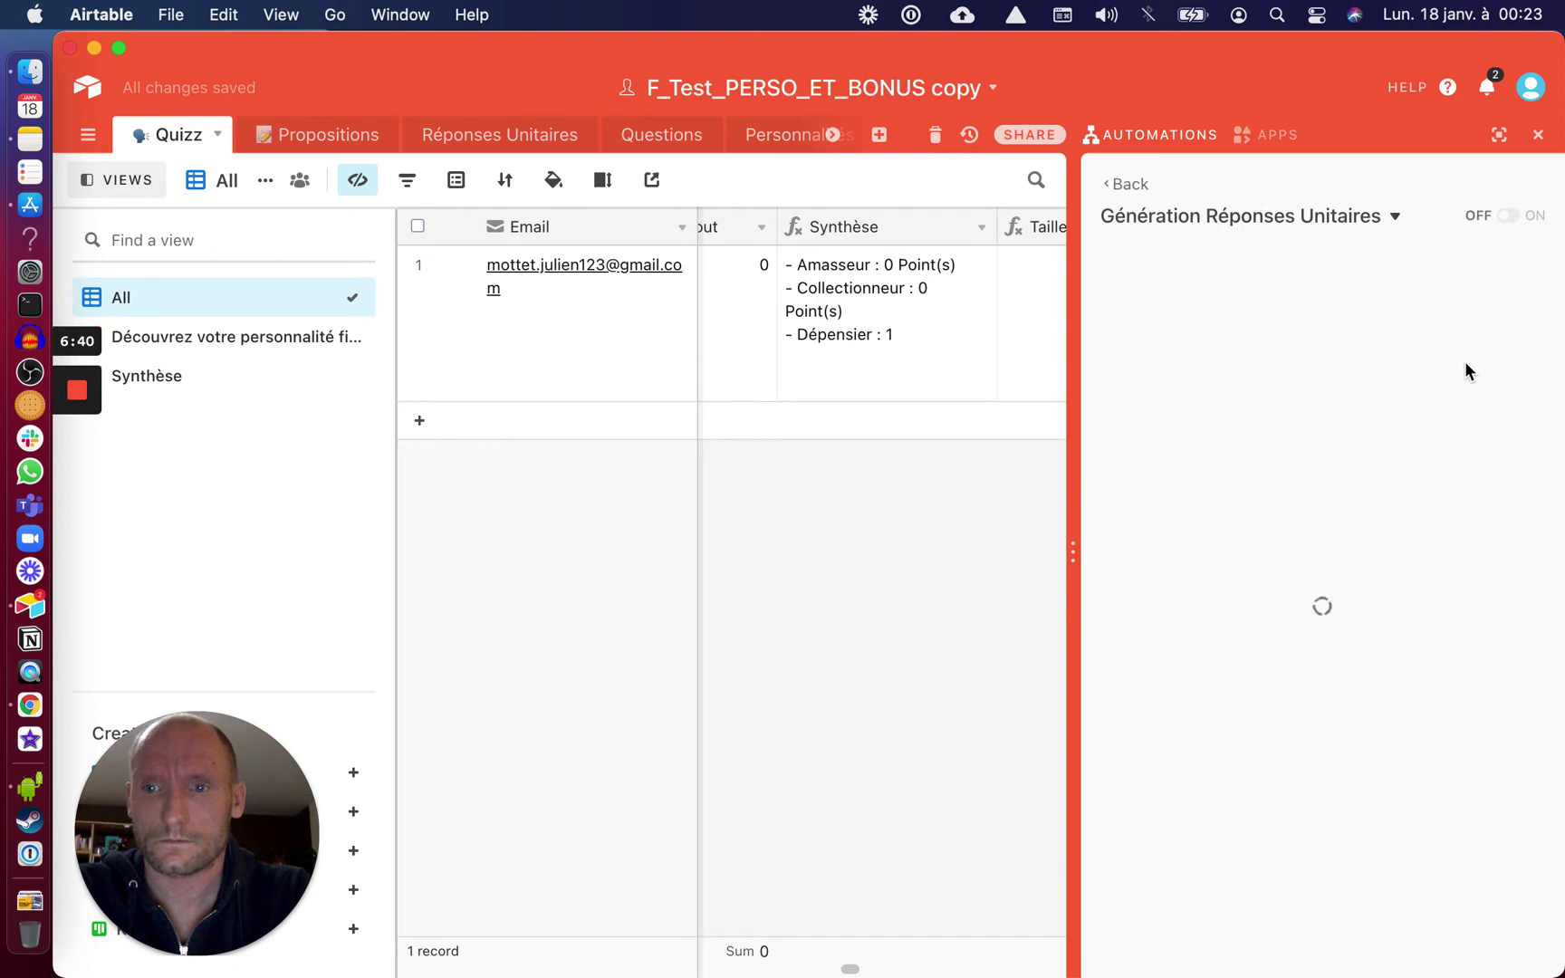
left_click(1509, 217)
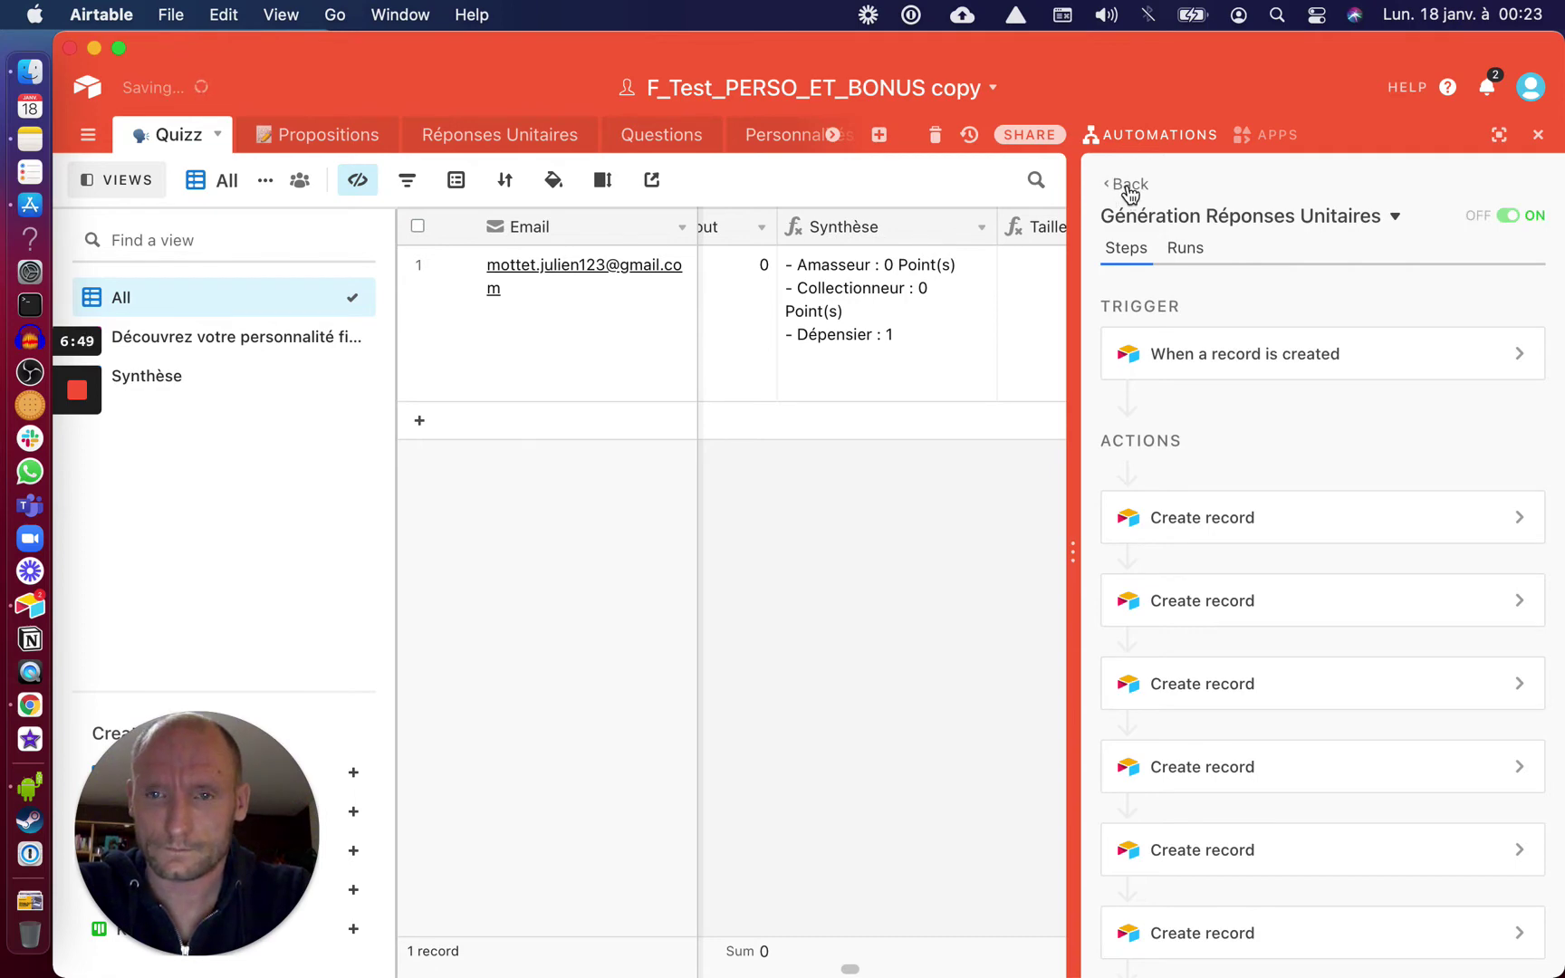
left_click(1127, 186)
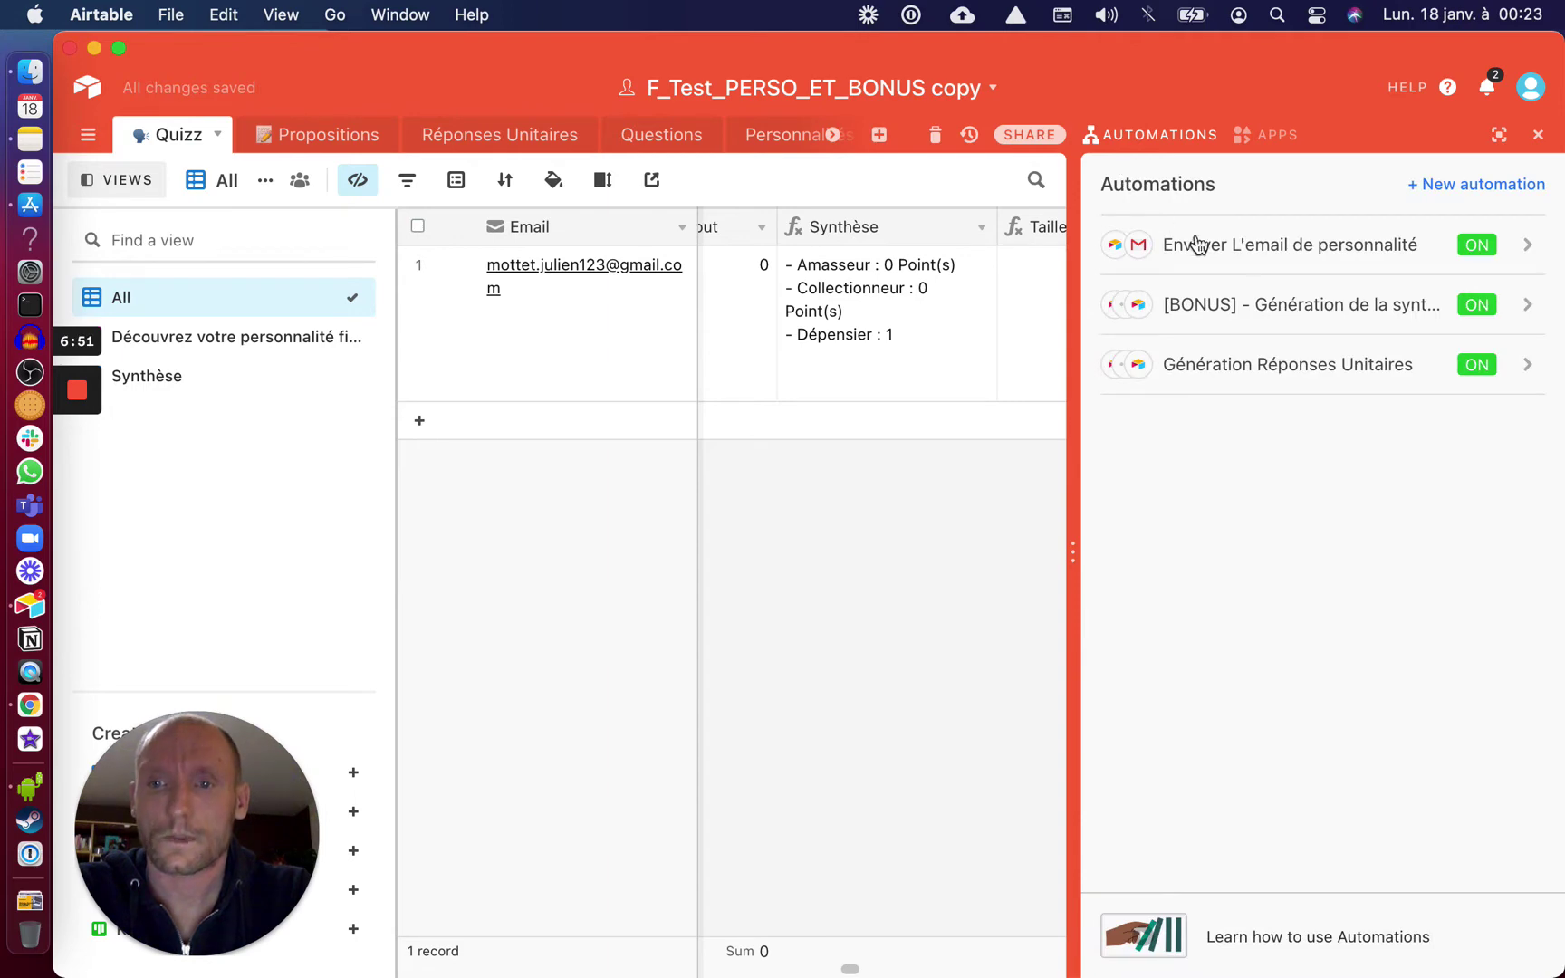
left_click(1301, 249)
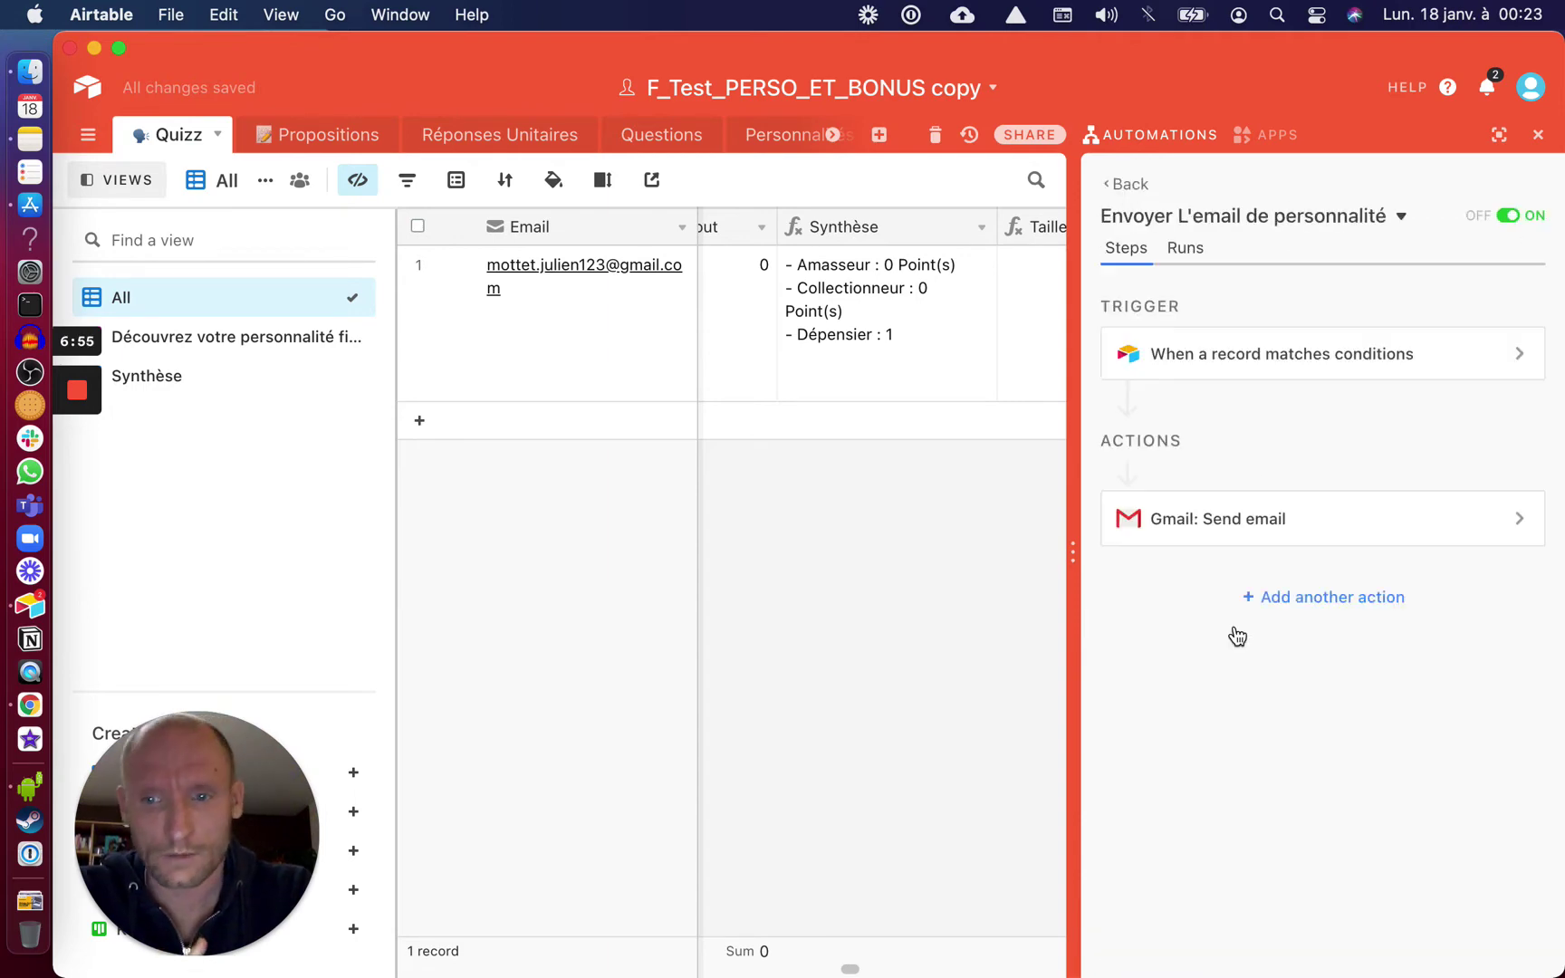
Set the Gmail send action to use the first connected Gmail account and update
left_click(1226, 524)
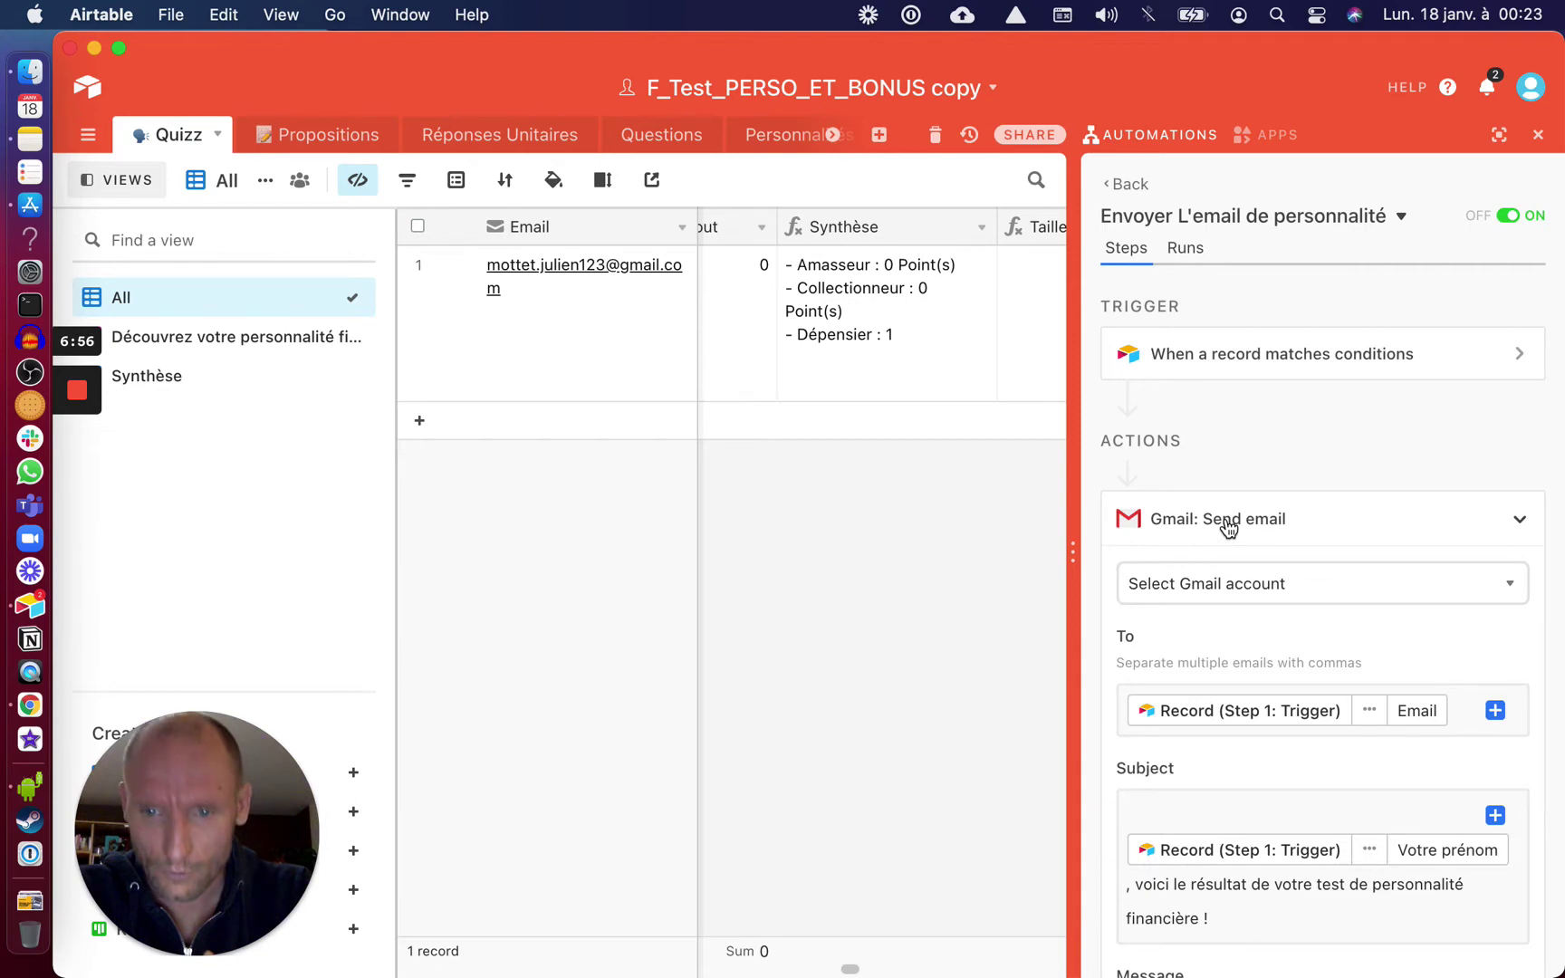
left_click(1263, 587)
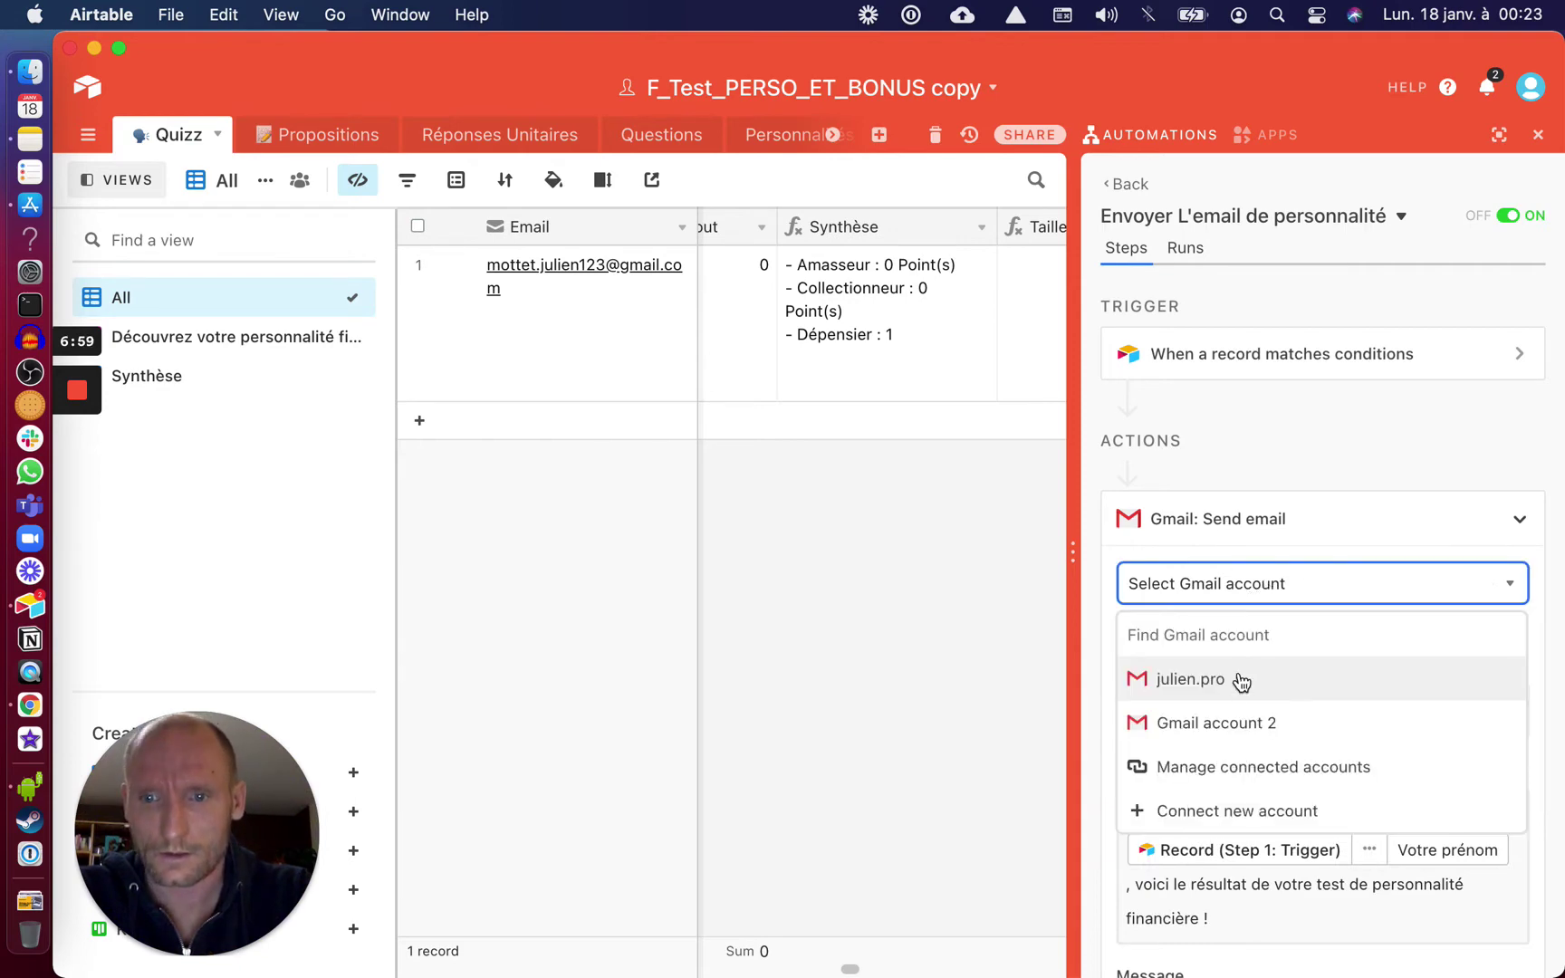
left_click(1229, 687)
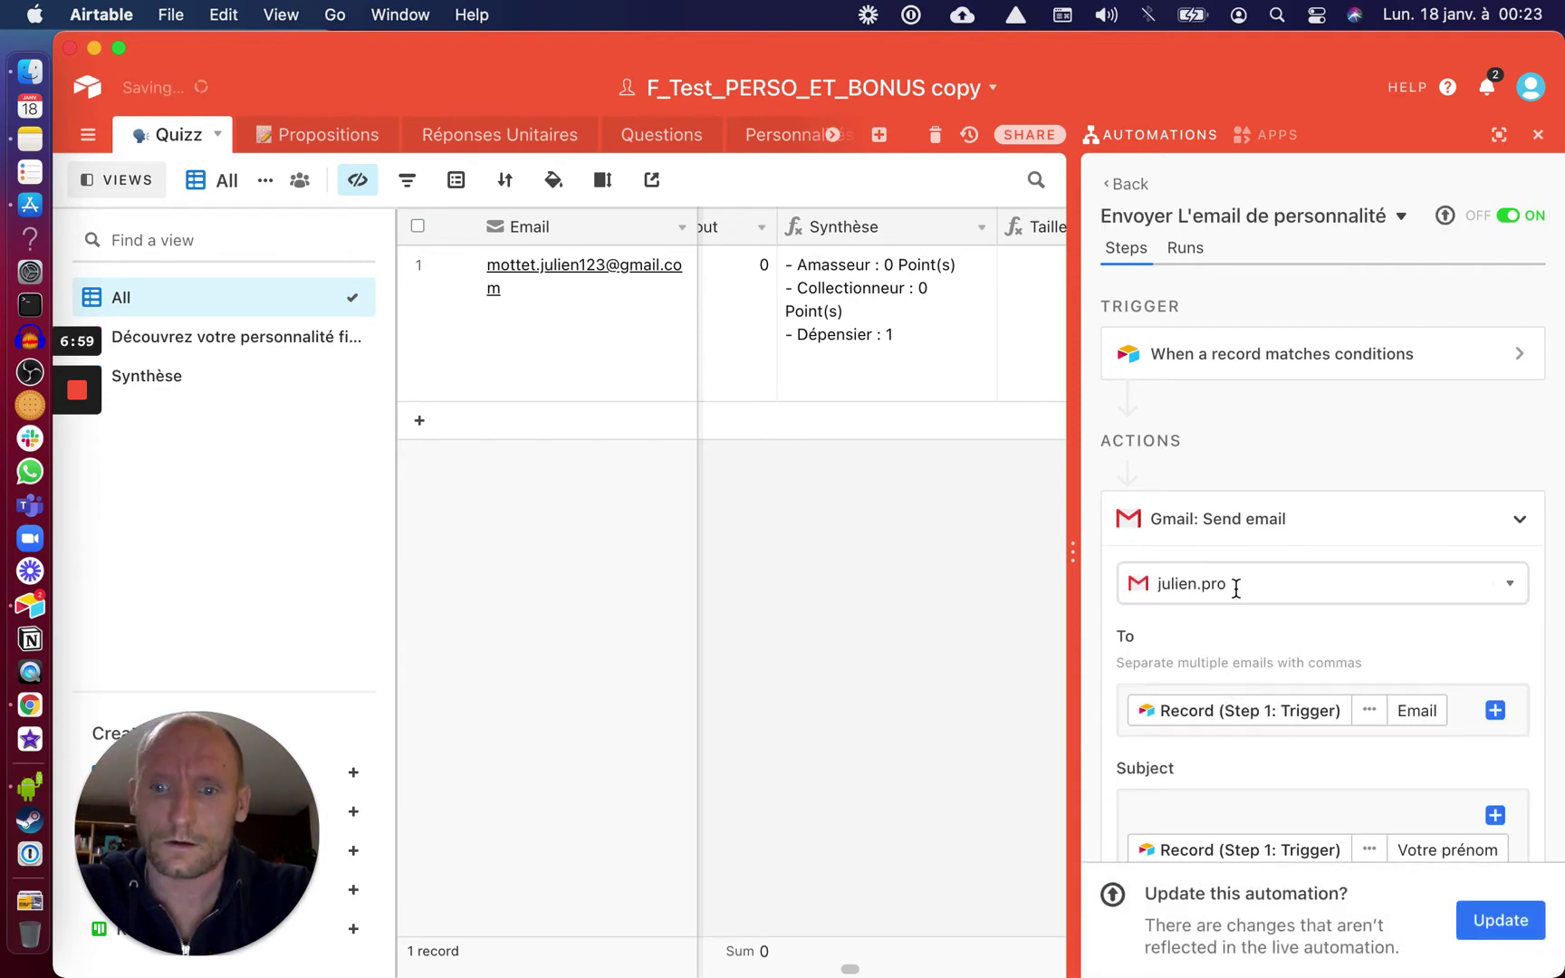
left_click(1486, 921)
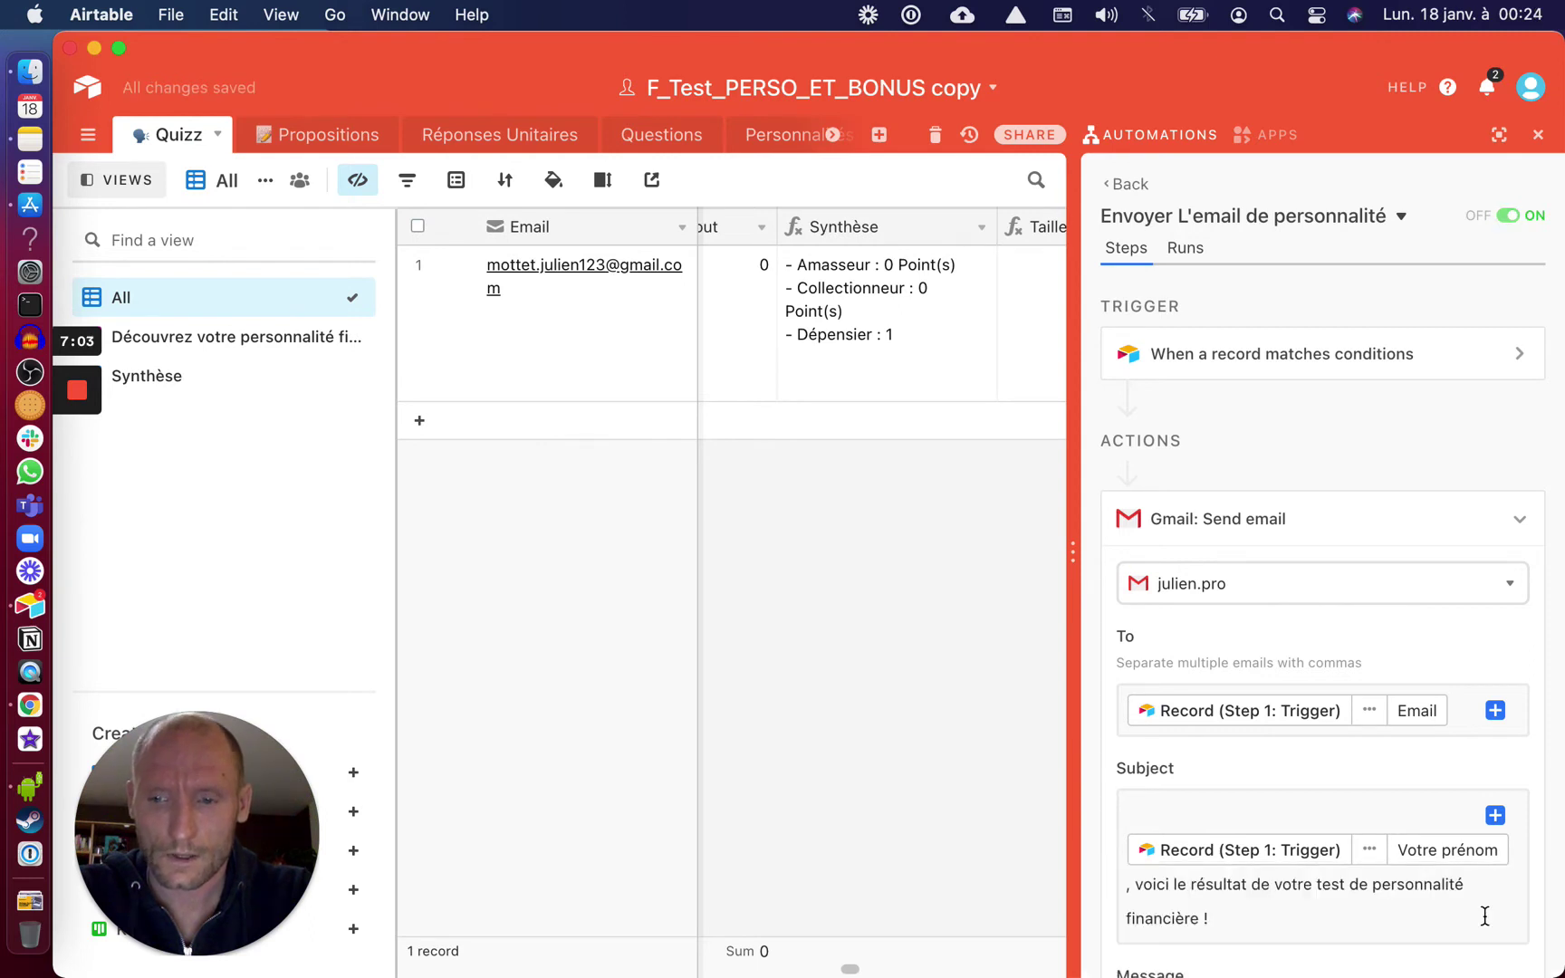
Change the trigger condition value from 20 to 3 and publish the update
left_click(1292, 363)
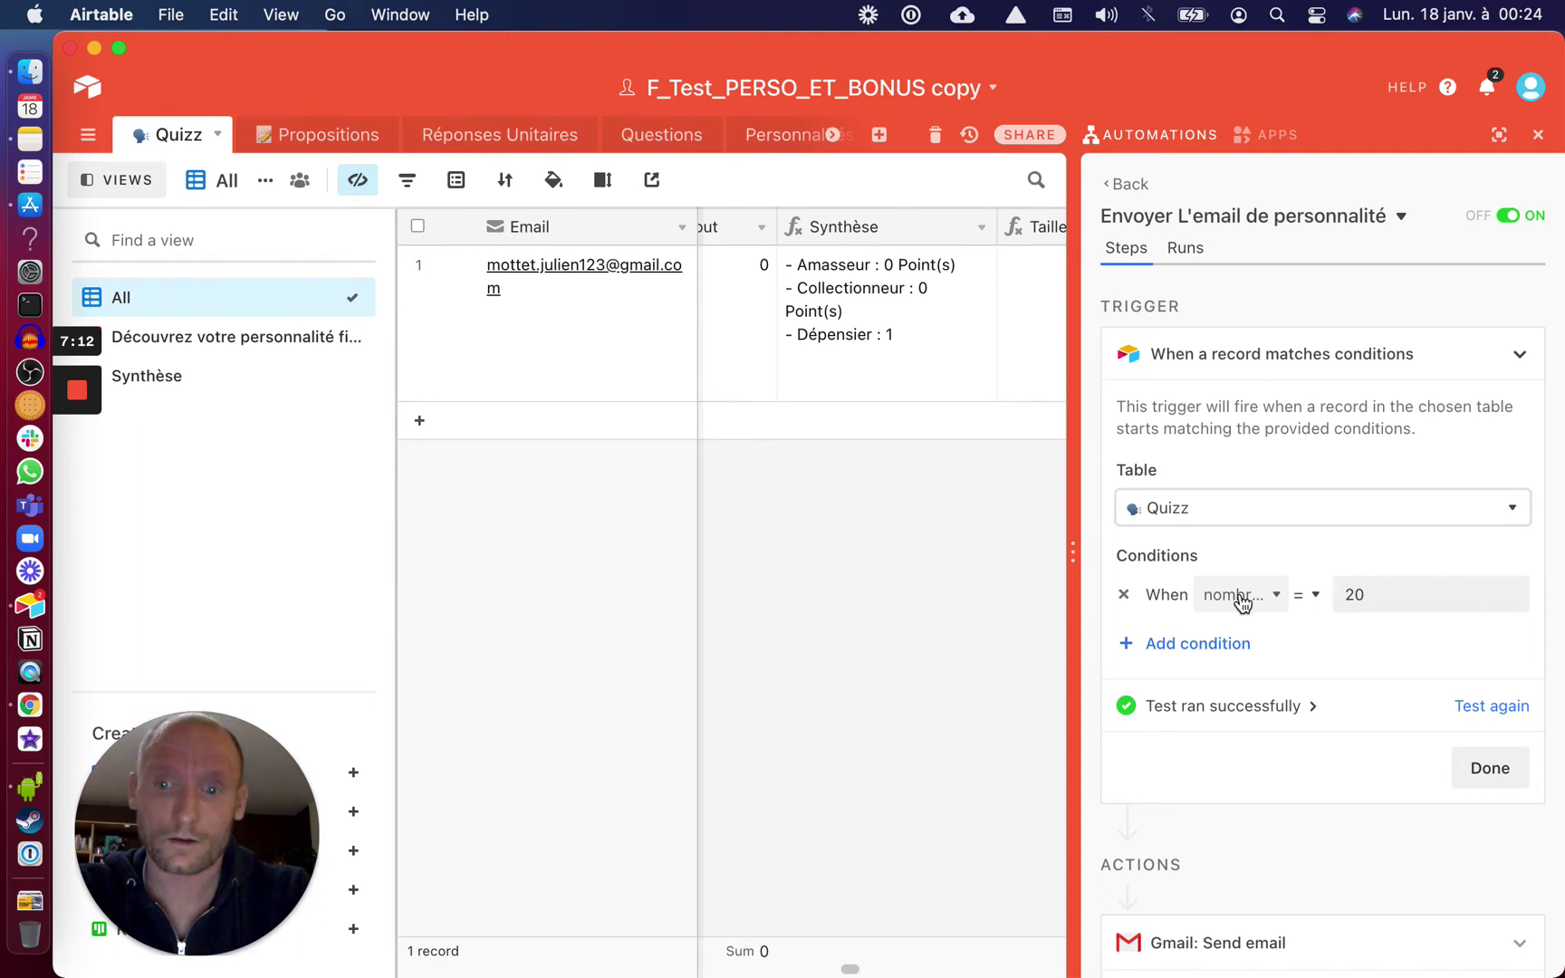
left_click(1357, 594)
key("BackSpace")
key("BackSpace")
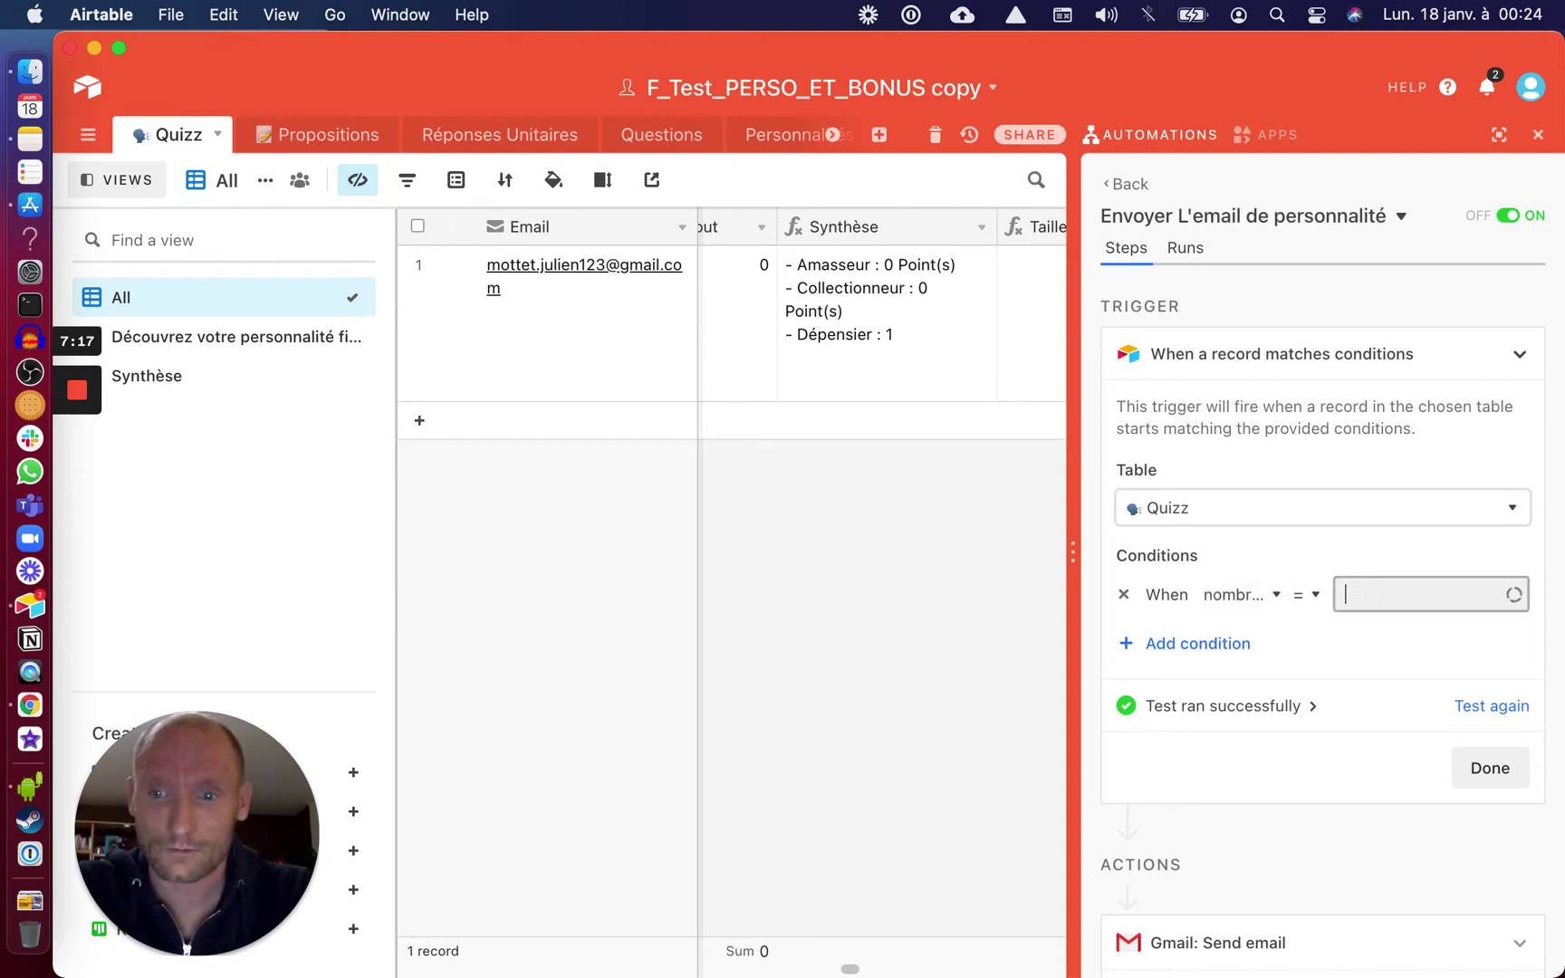
type("3")
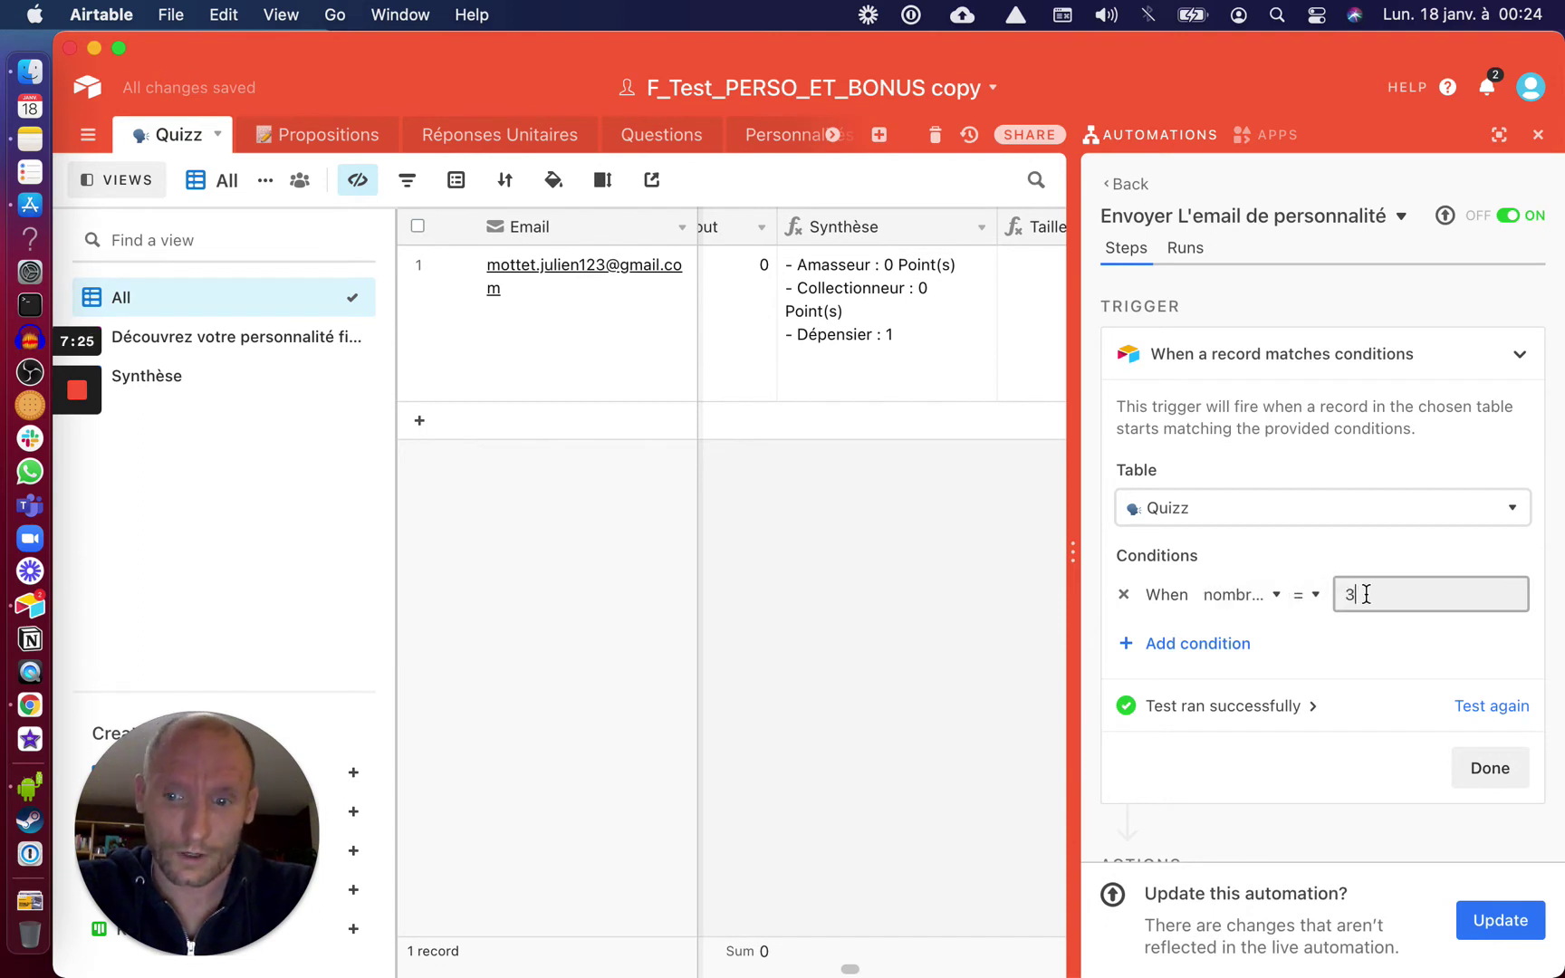
left_click(1496, 921)
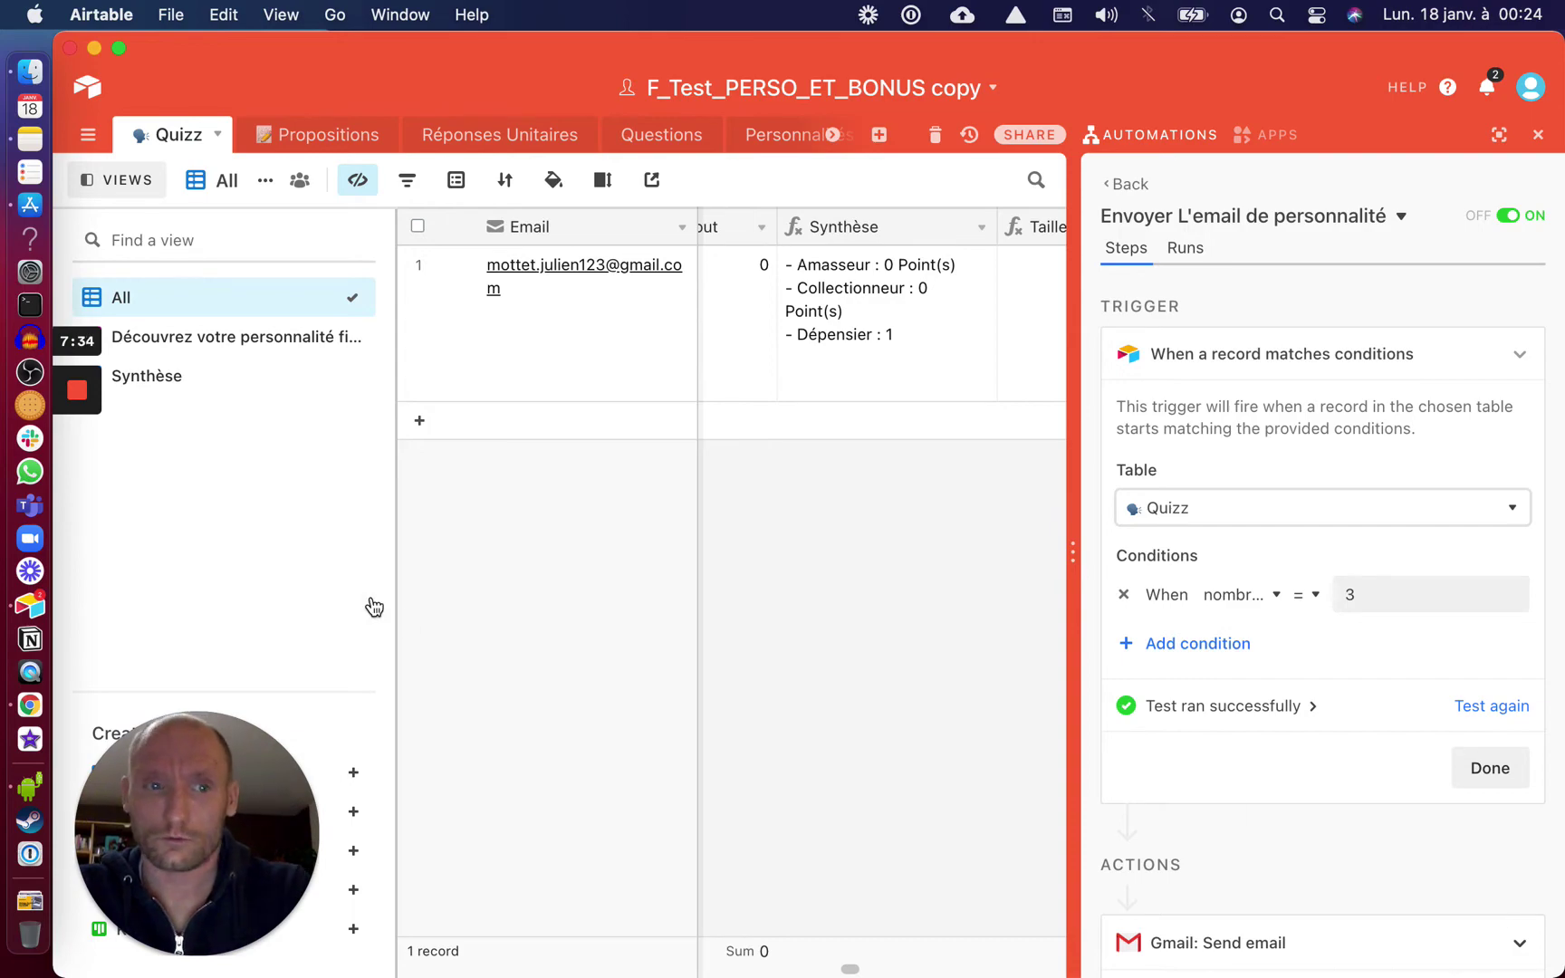
left_click(287, 355)
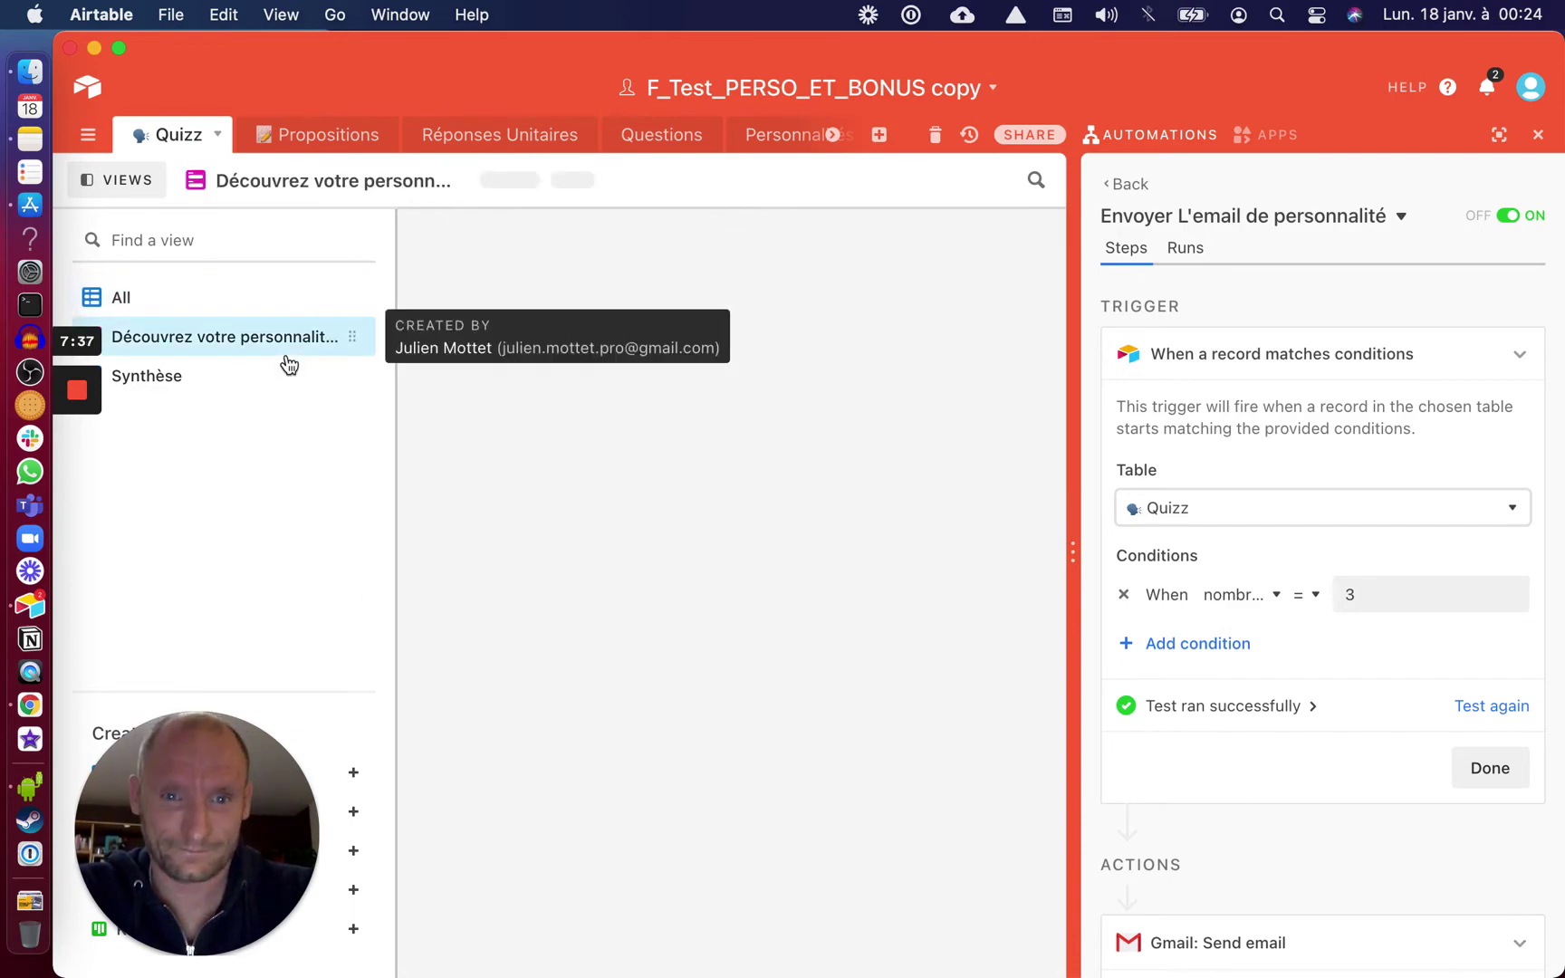
Open the quiz form link and enter the respondent's first name and e-mail address
left_click(738, 183)
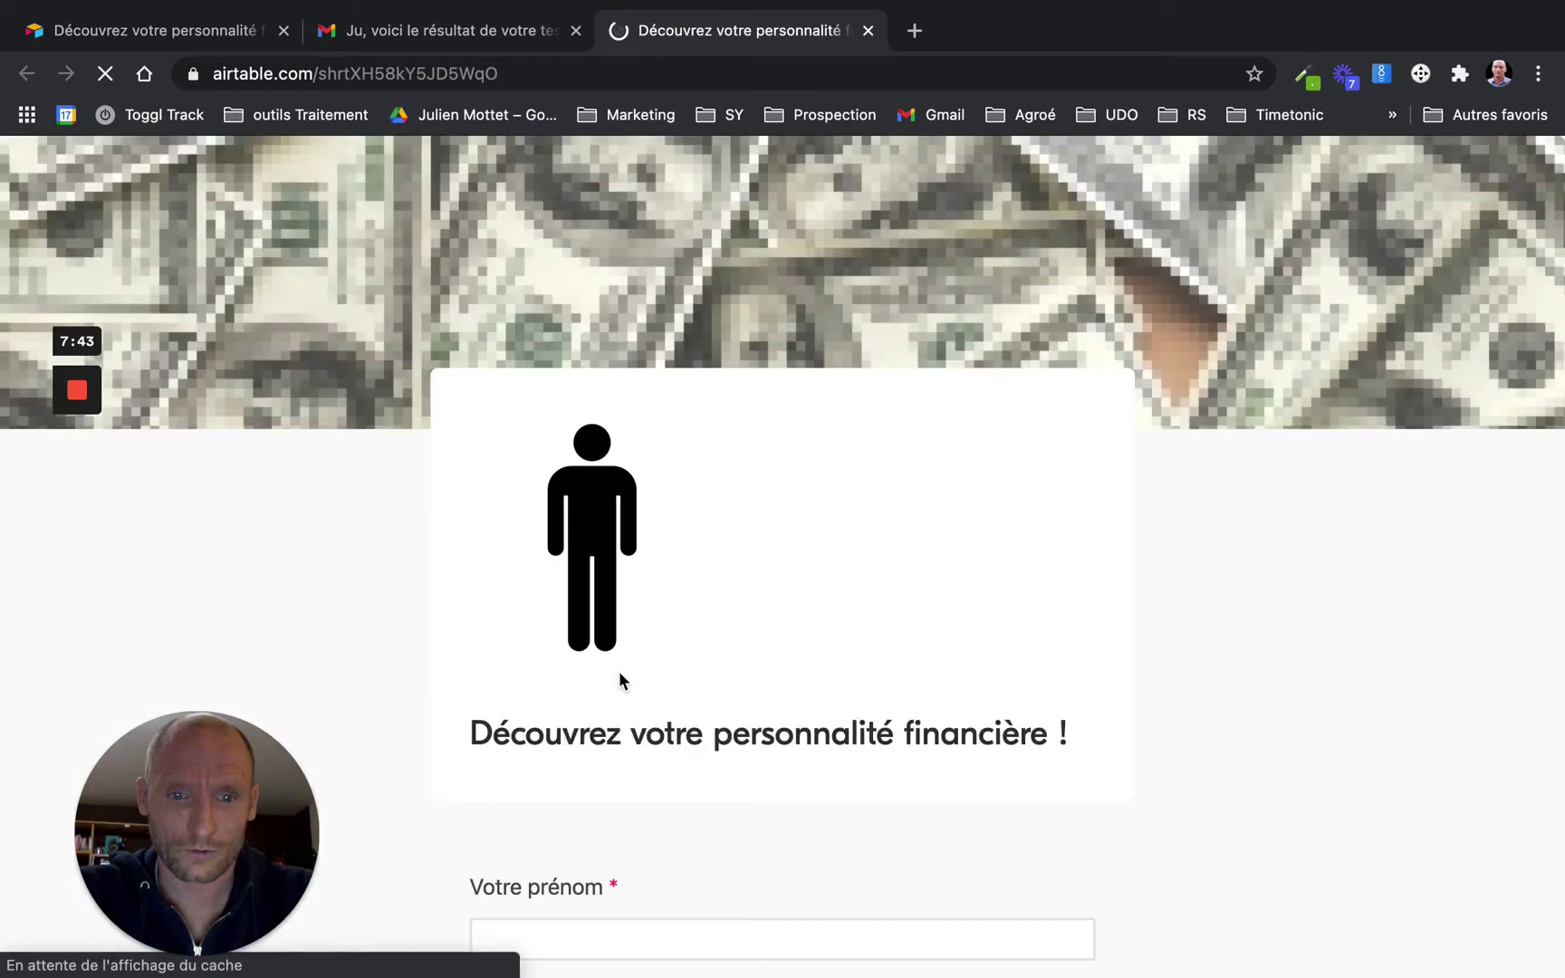
scroll(620, 679, "down", 3)
left_click(577, 633)
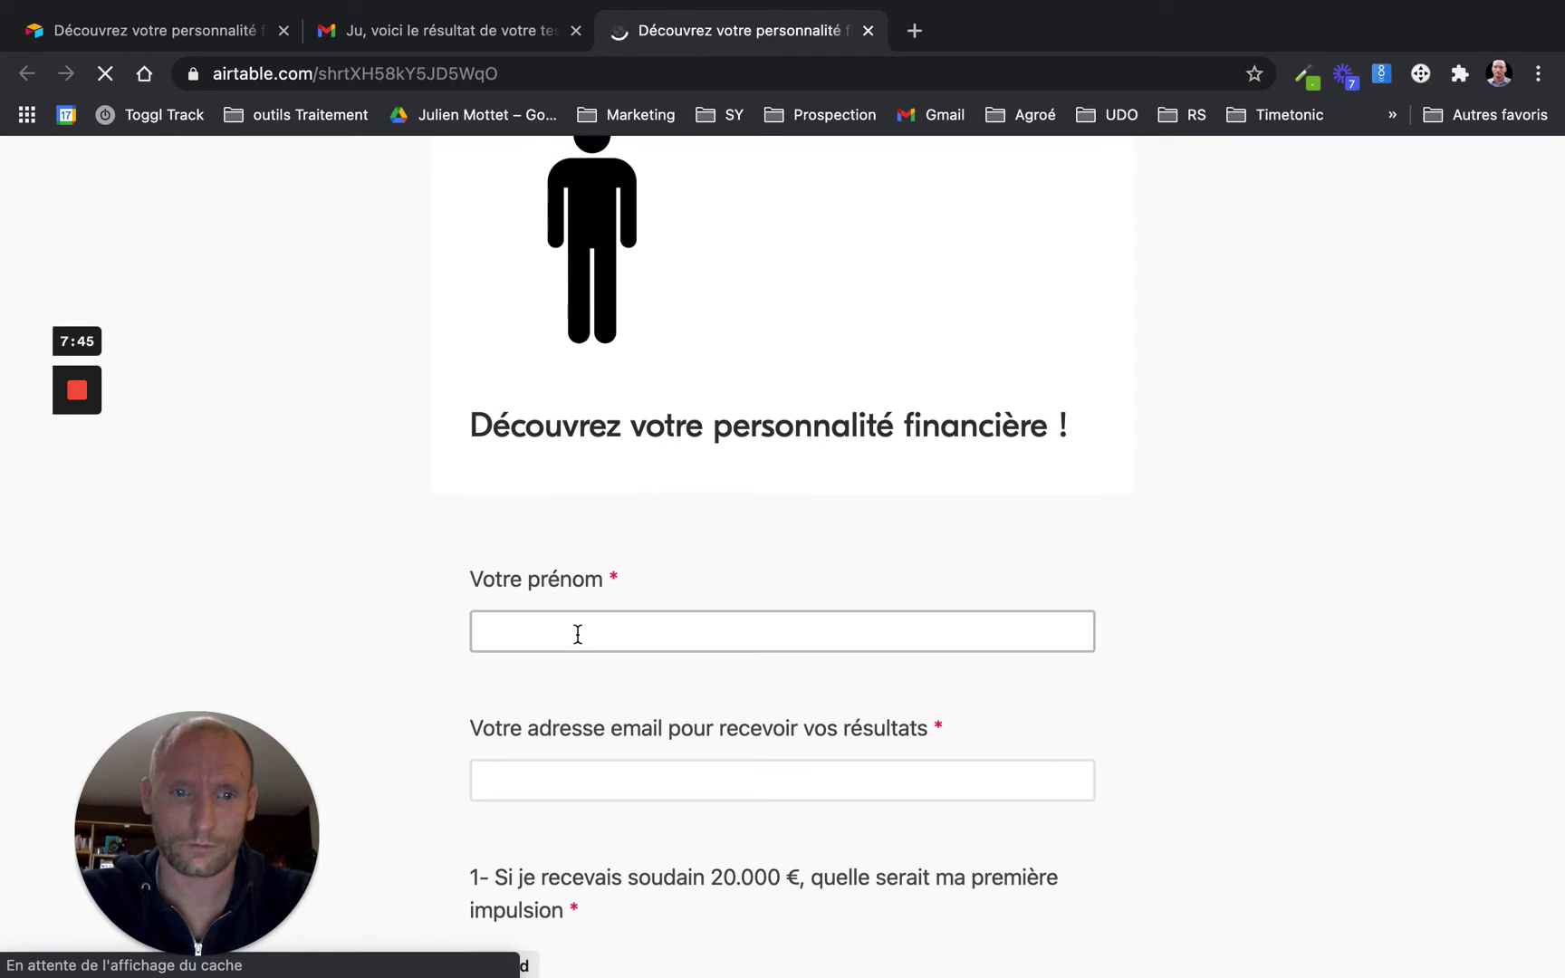
type("Ju")
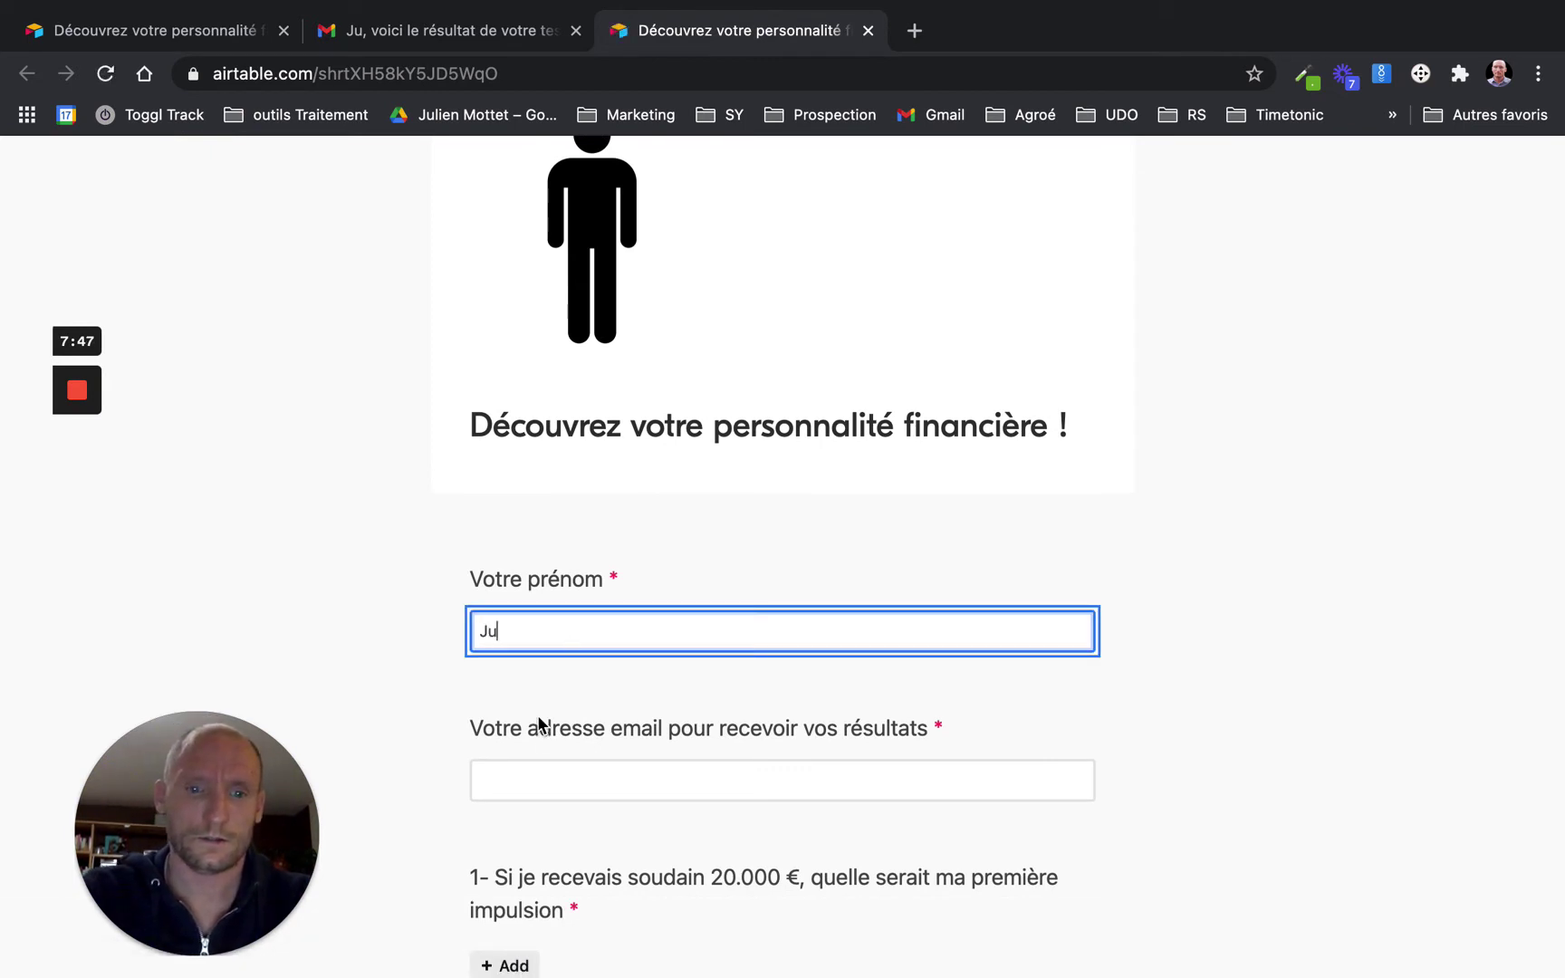
left_click(543, 785)
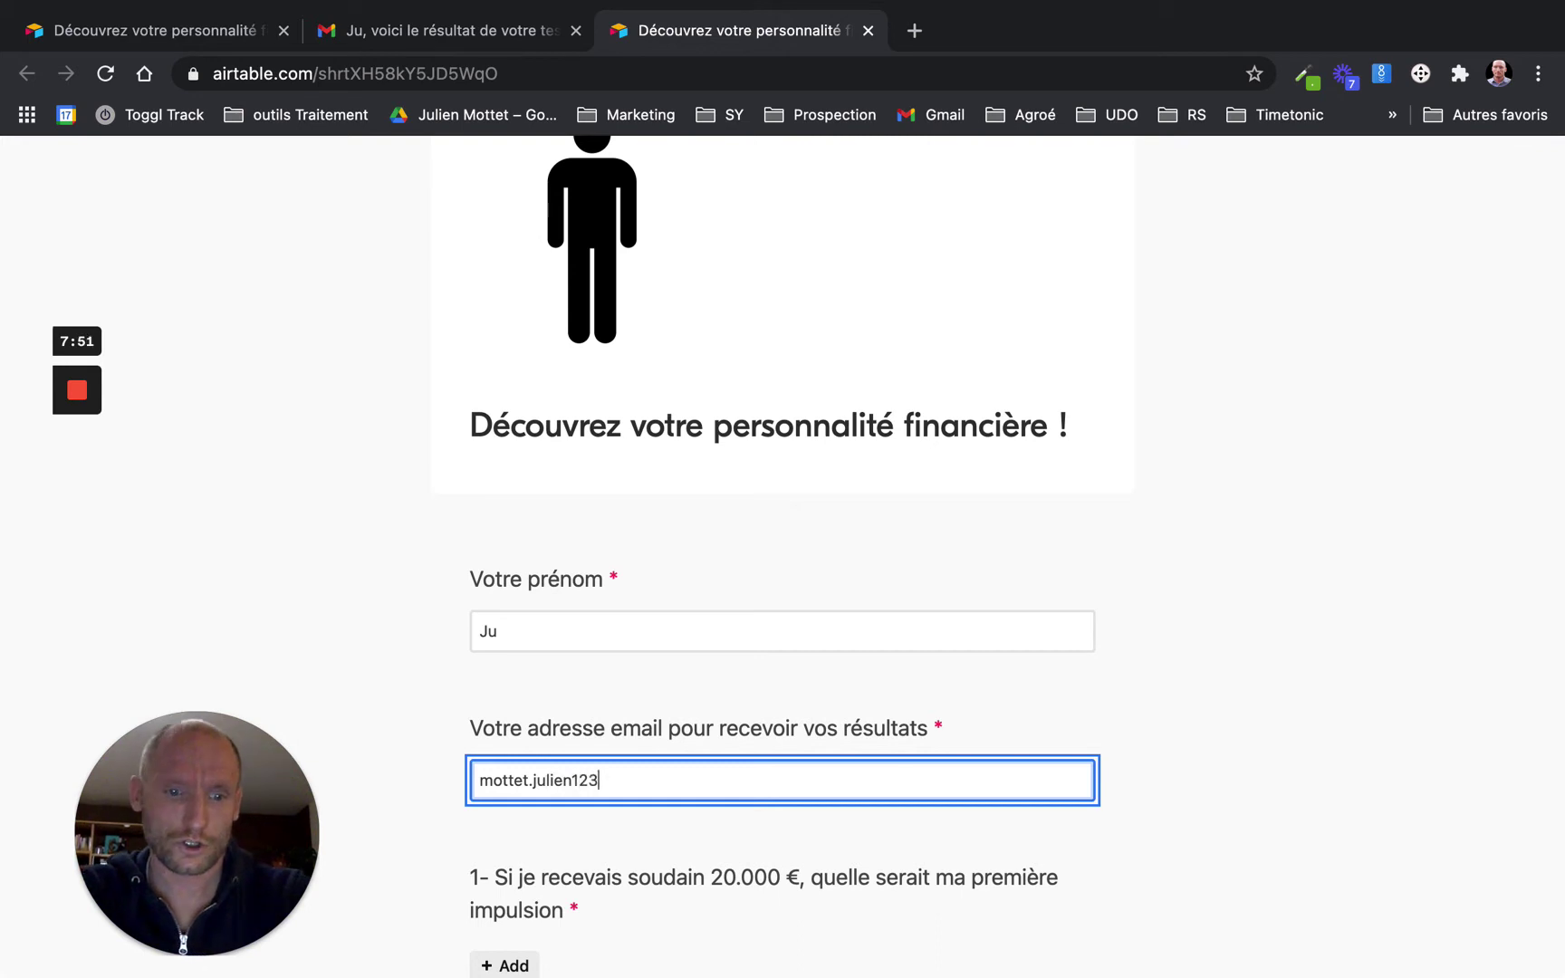
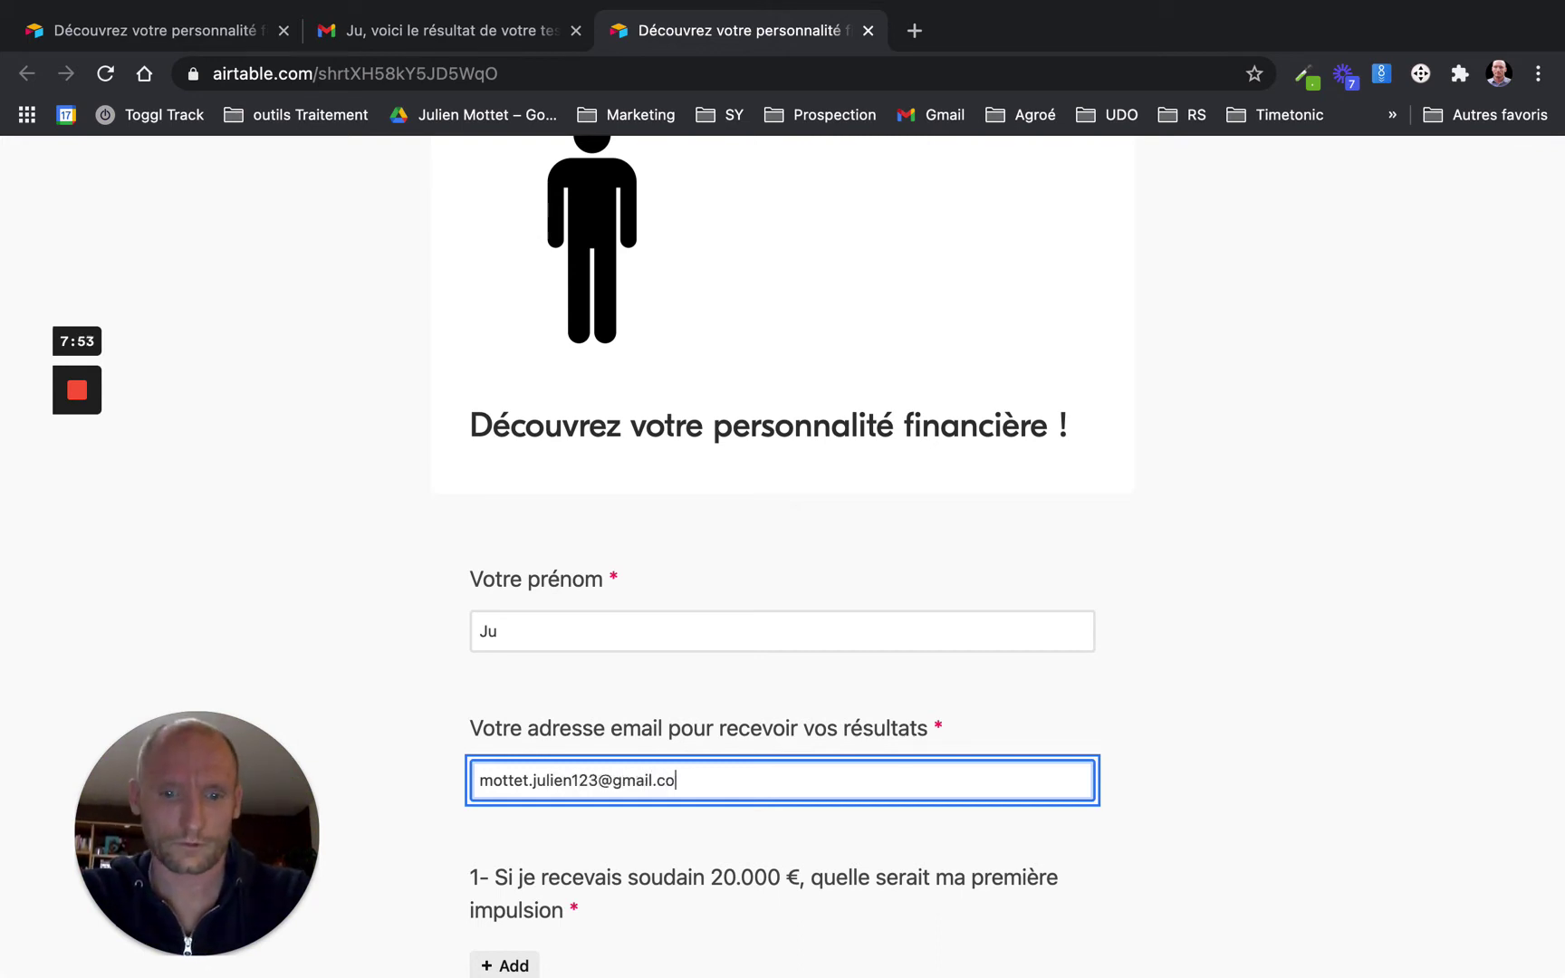
Answer questions 1 to 3, submit the form, and go to the Gmail tab
scroll(547, 784, "down", 2)
left_click(513, 718)
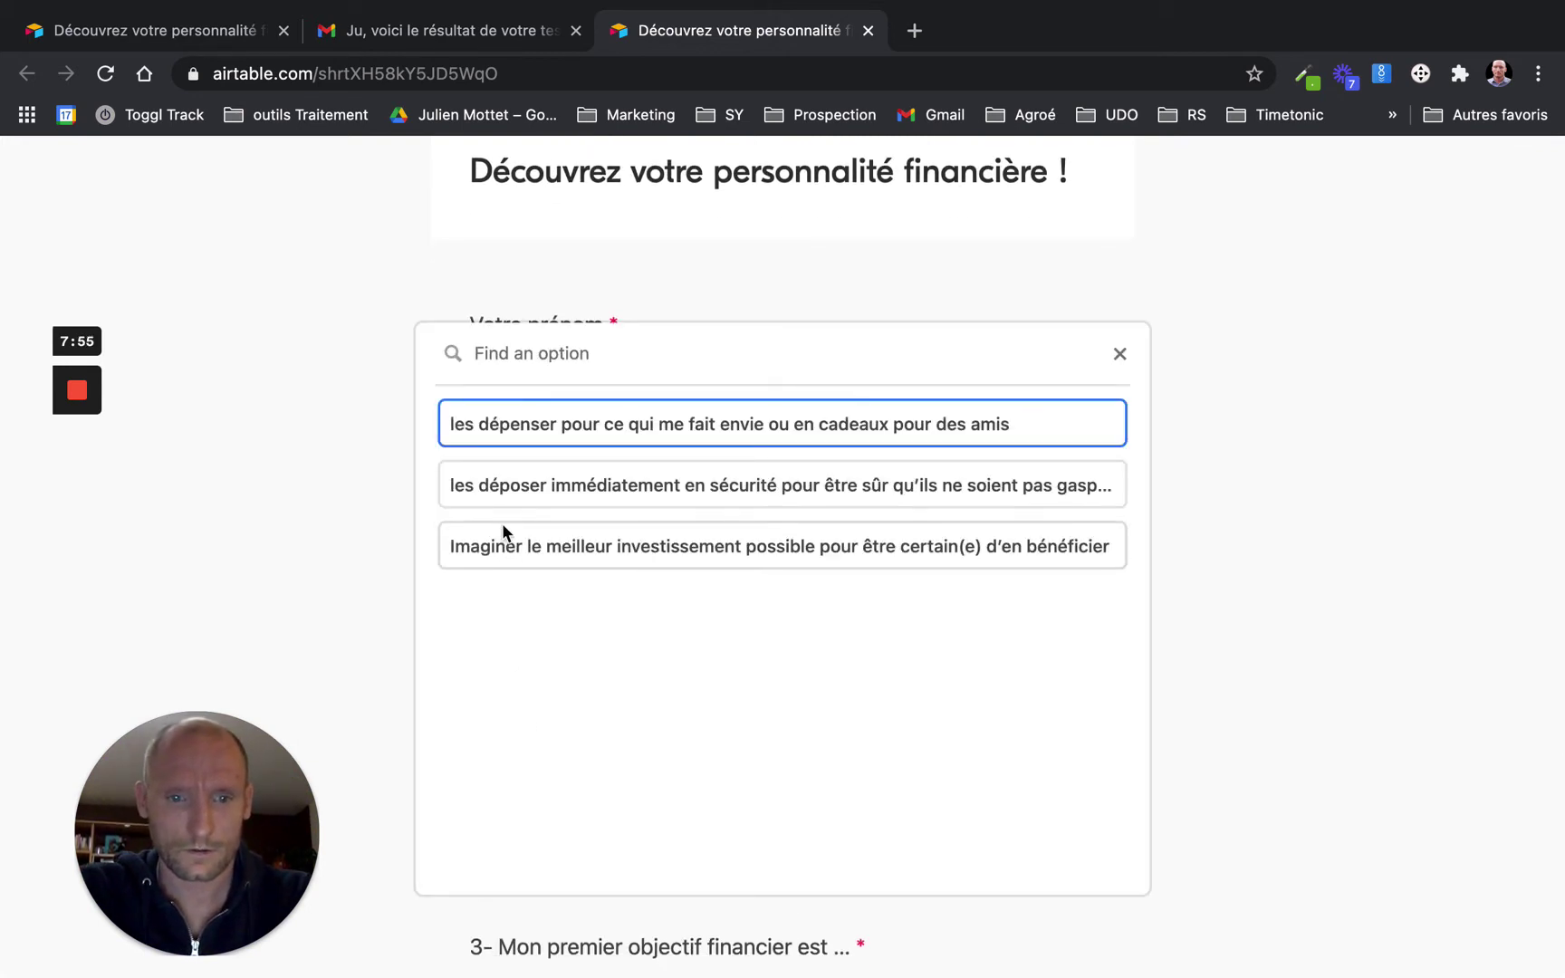
left_click(507, 540)
scroll(518, 738, "down", 3)
left_click(518, 690)
left_click(513, 526)
left_click(512, 884)
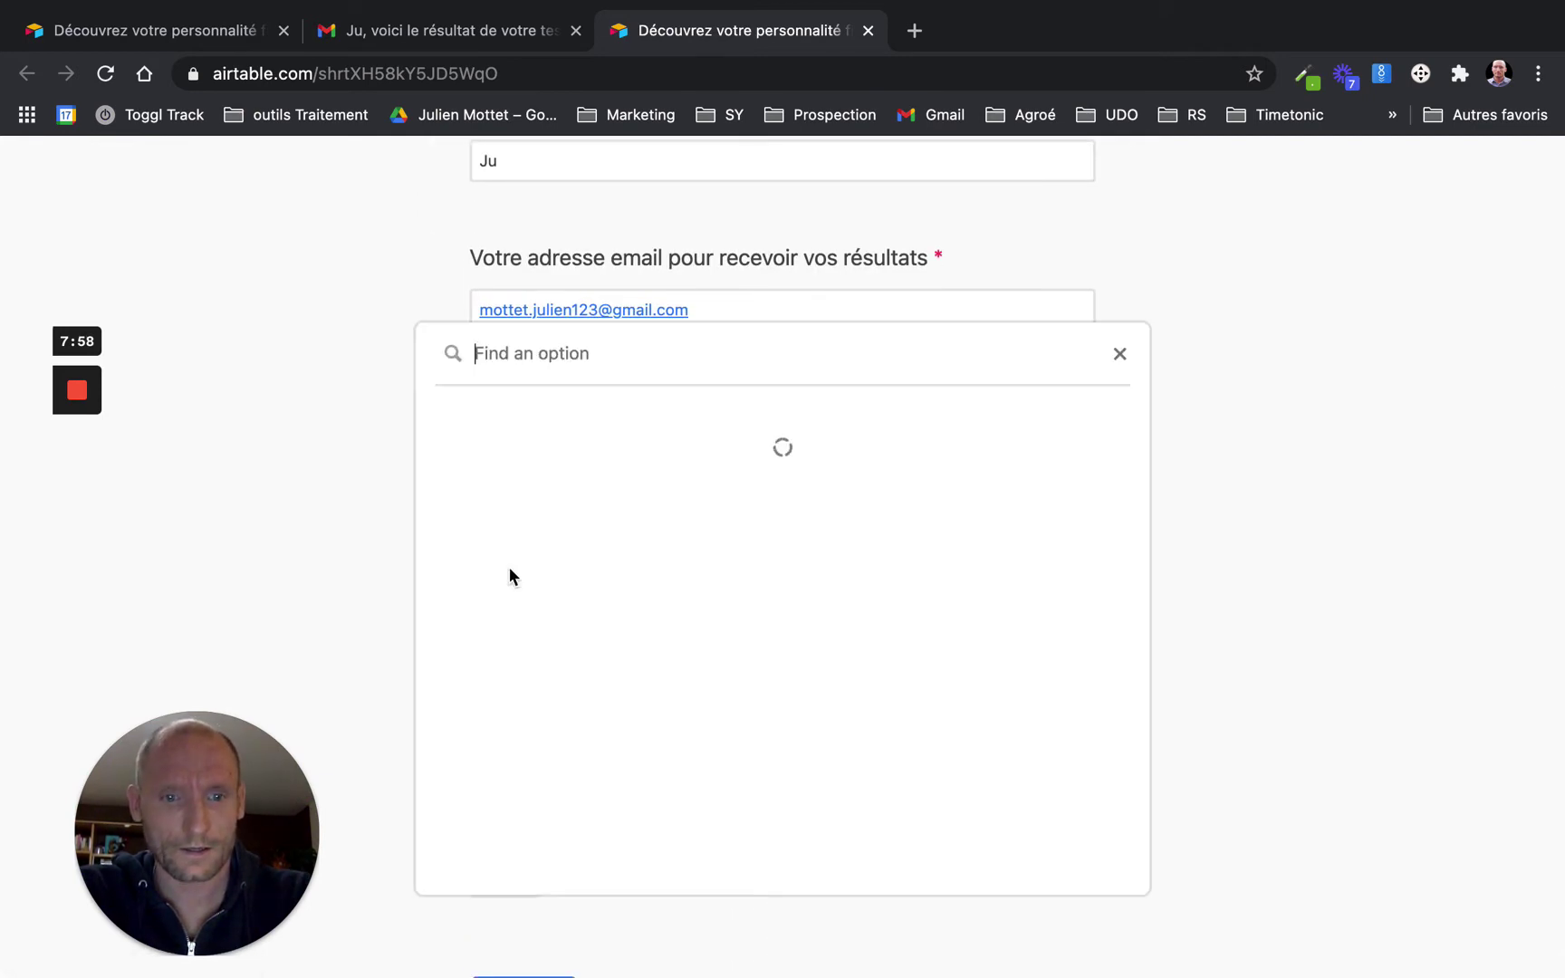
left_click(490, 433)
scroll(515, 611, "down", 5)
left_click(514, 611)
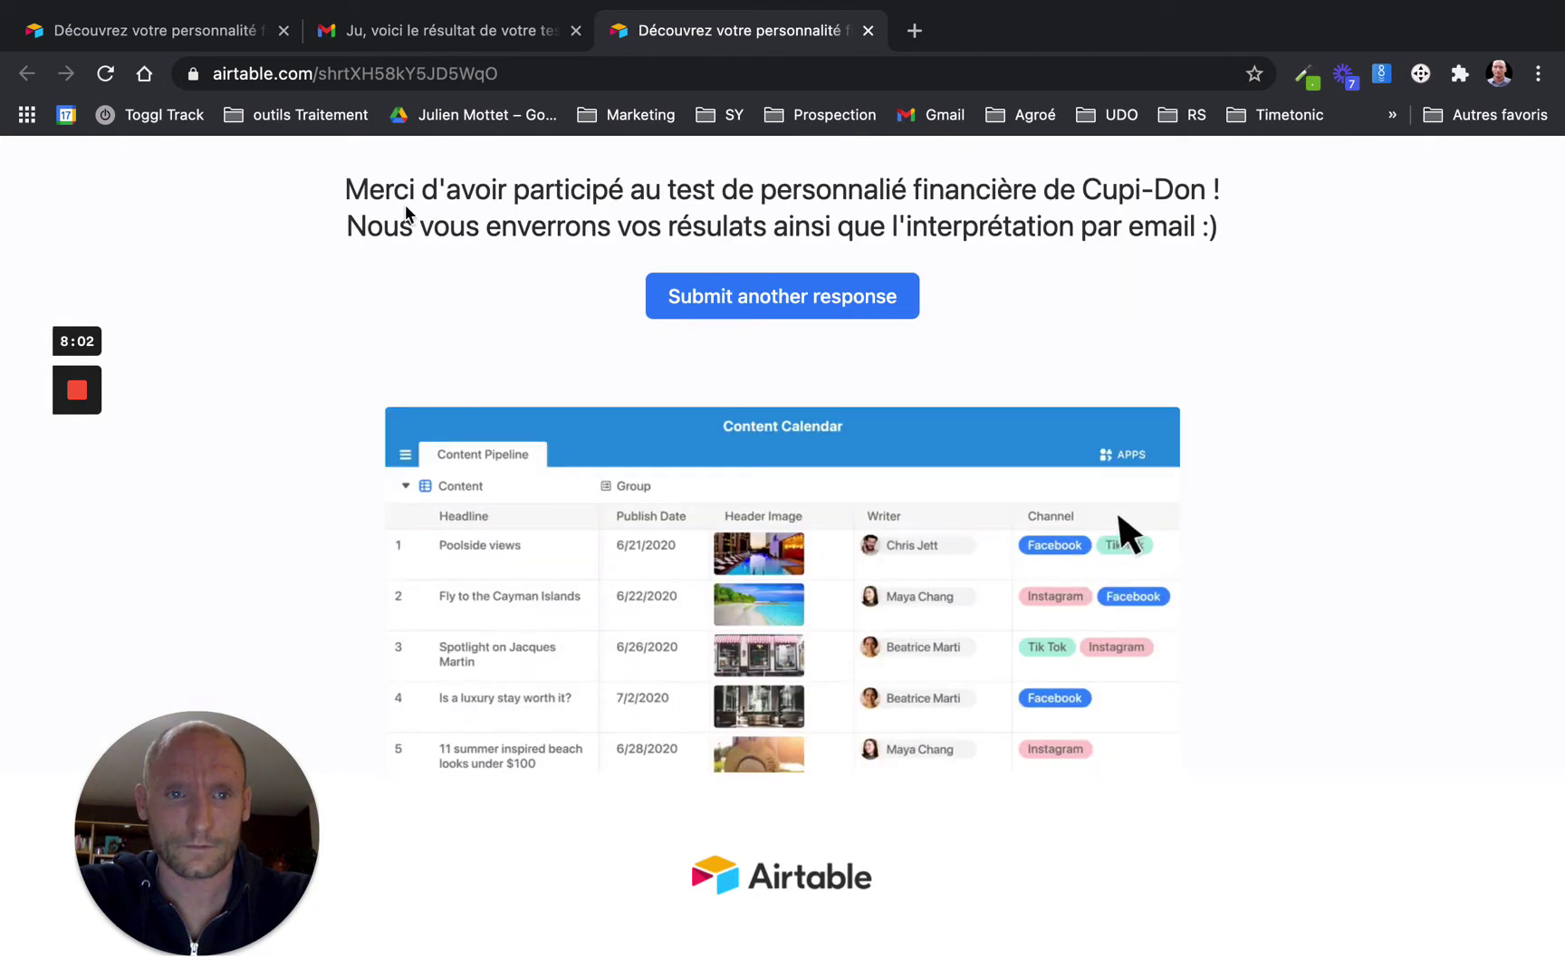
left_click(366, 40)
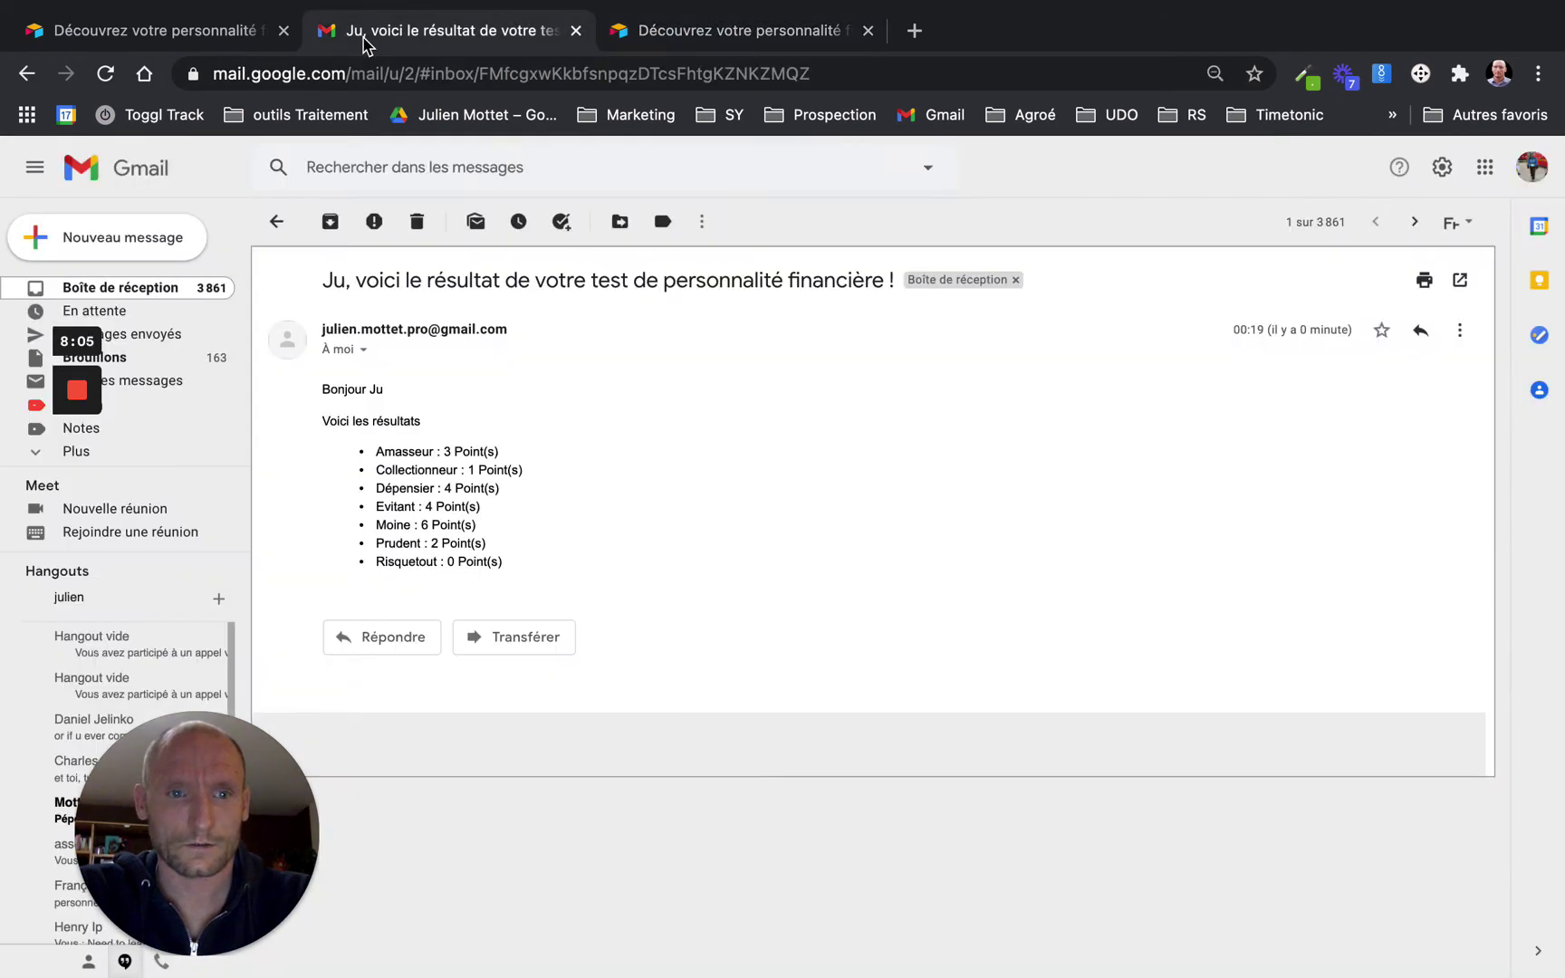
Read the newest 'voici le résultat de votre test' e-mail, then switch back to Airtable
left_click(211, 295)
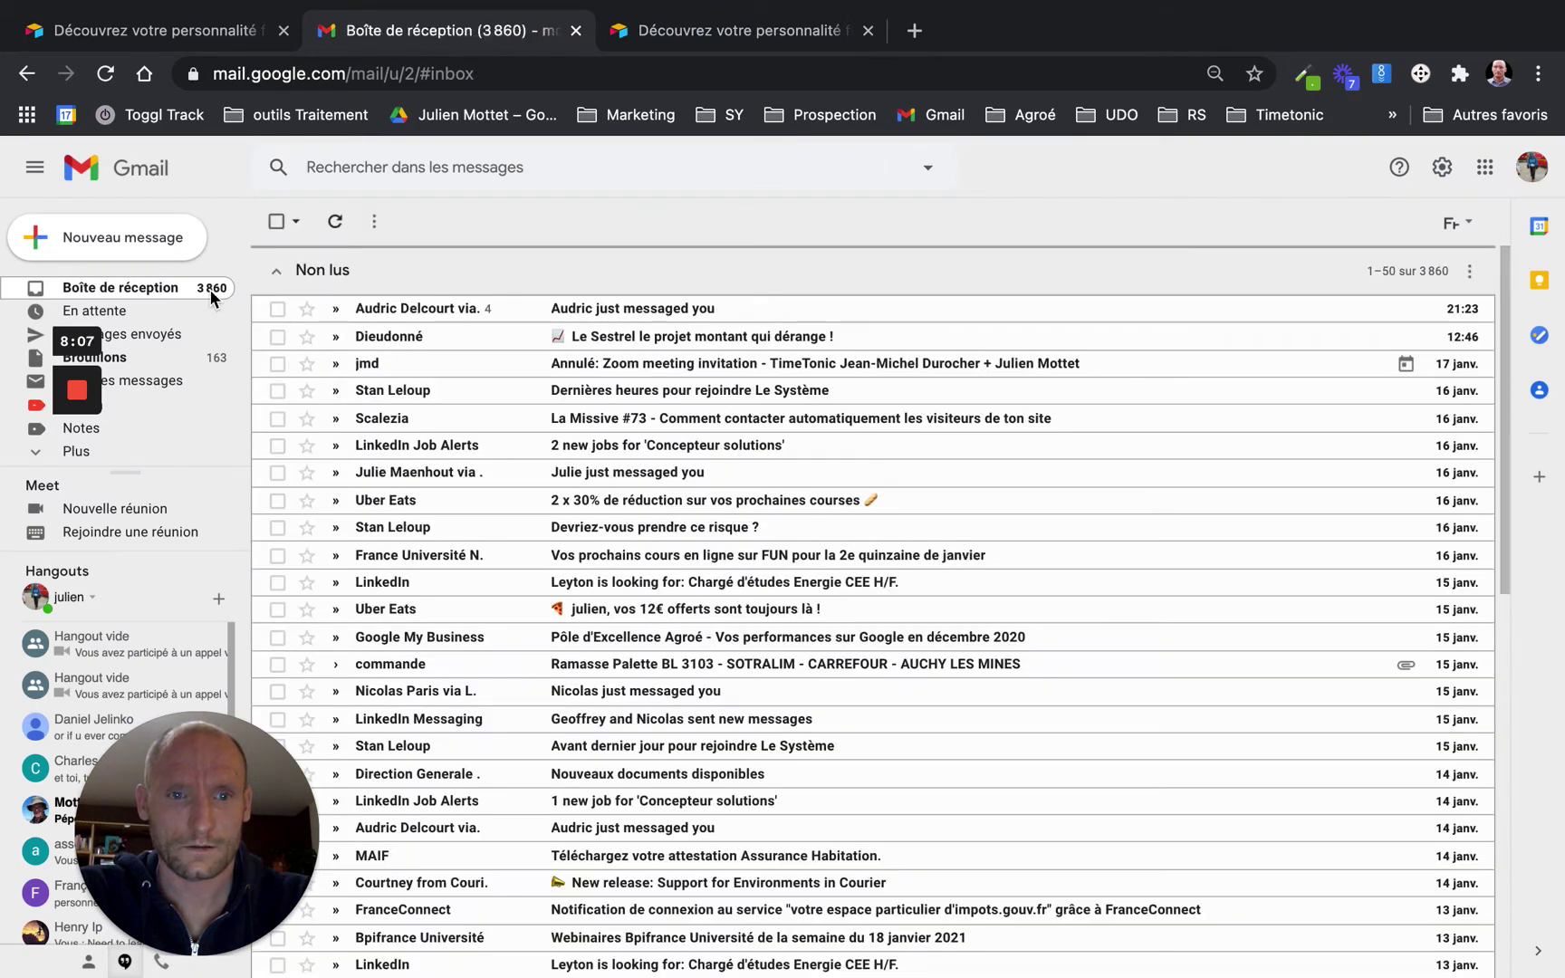
left_click(165, 395)
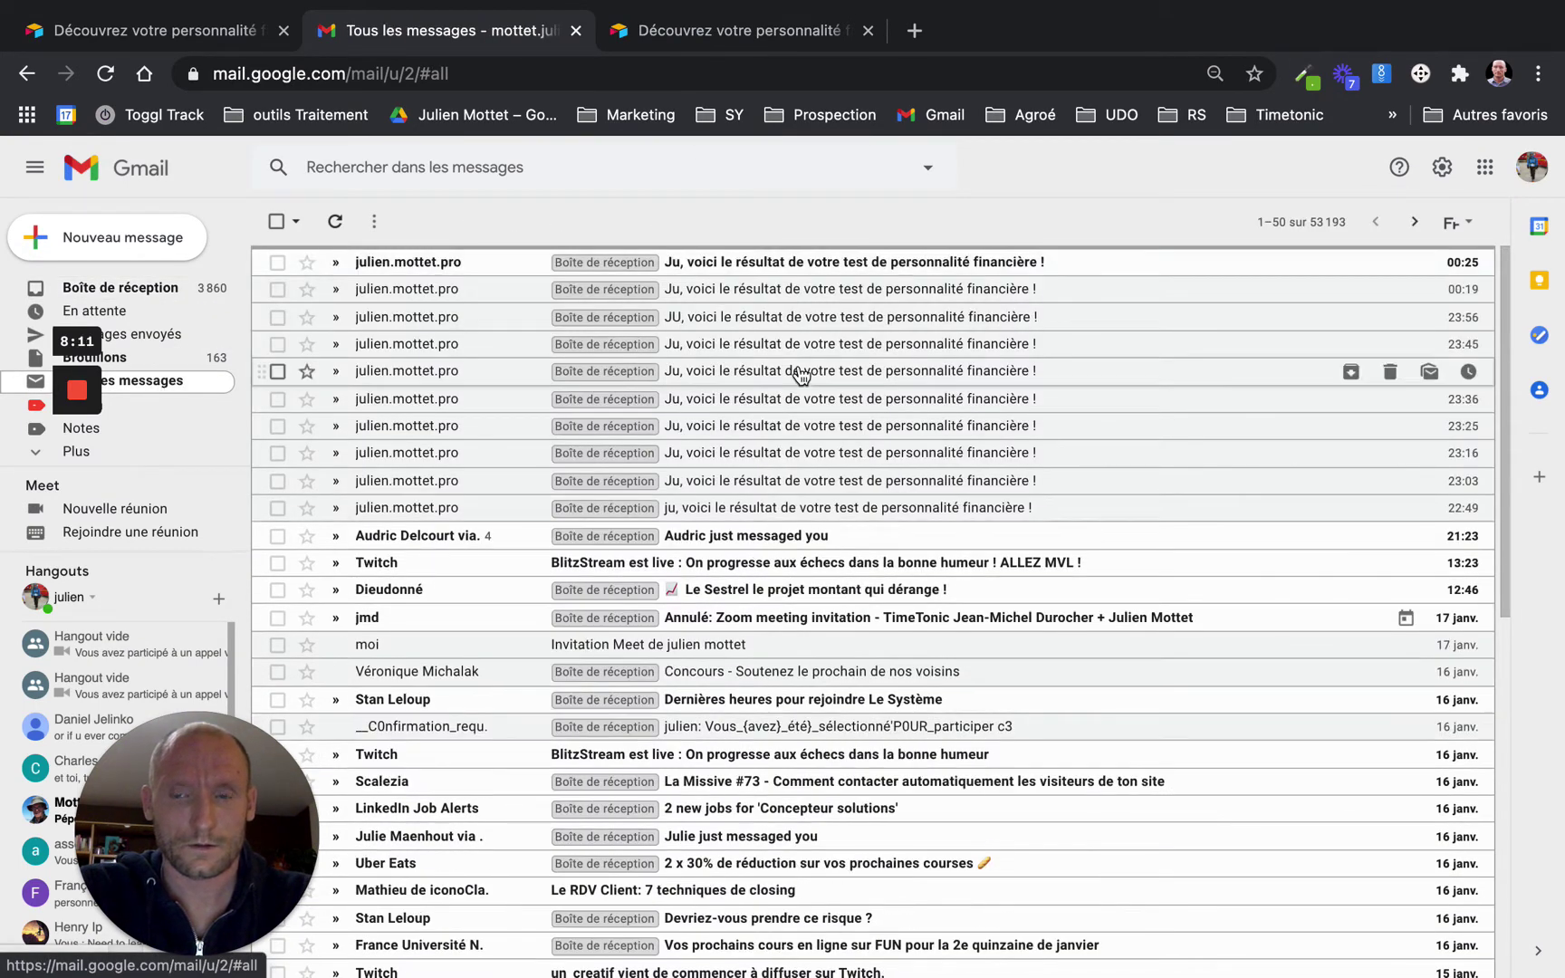
left_click(896, 265)
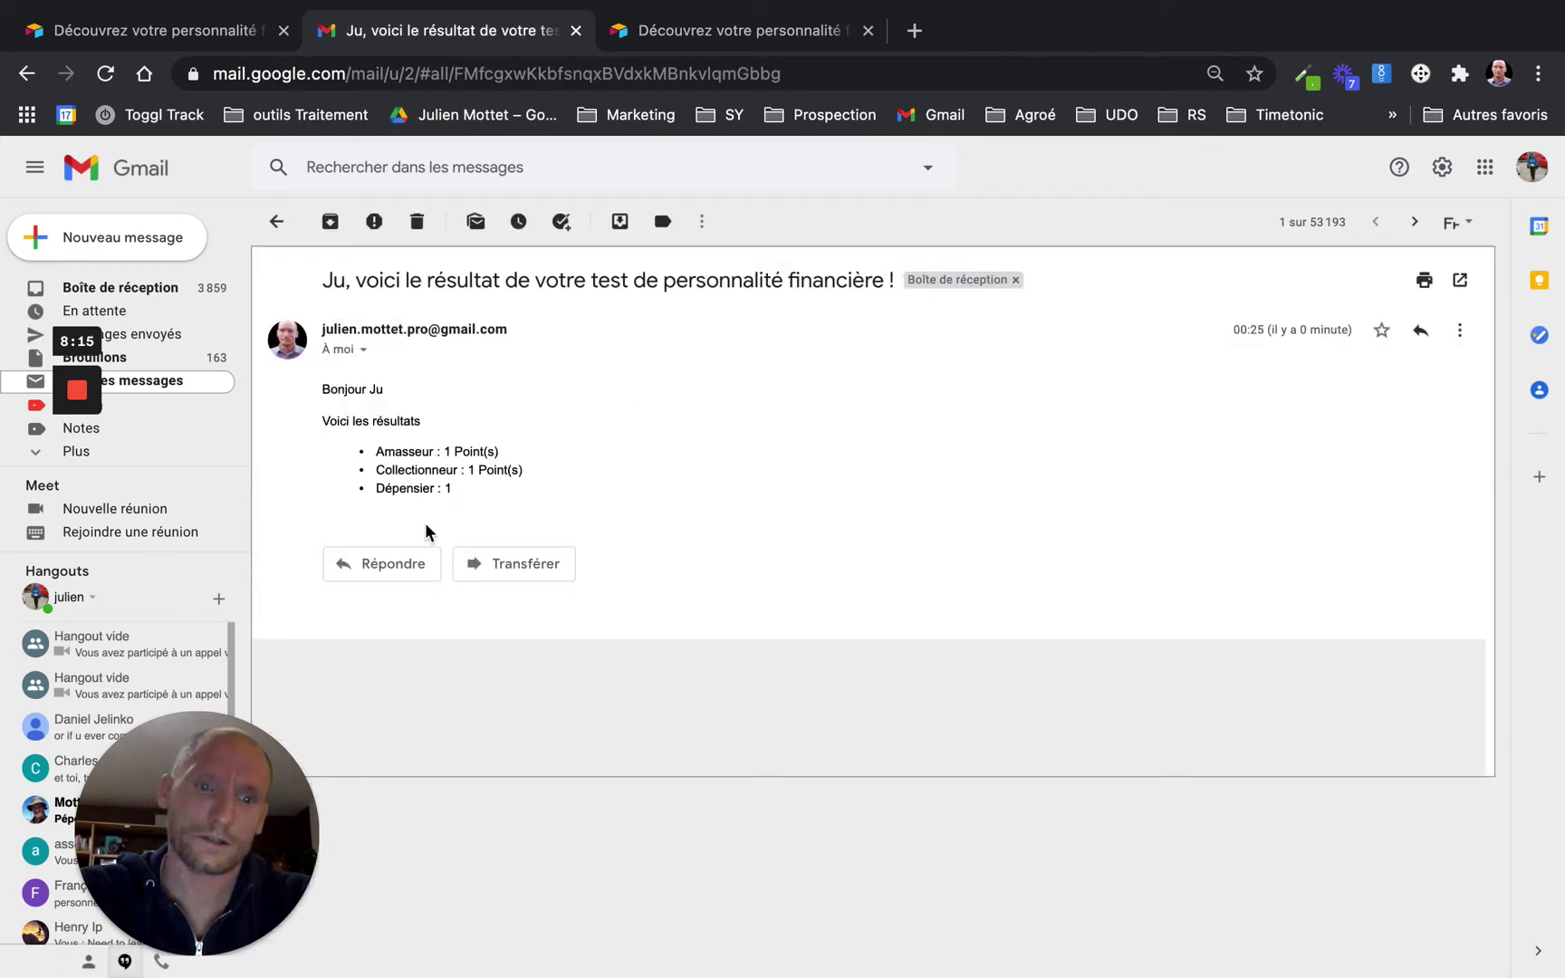
key("ctrl+Left")
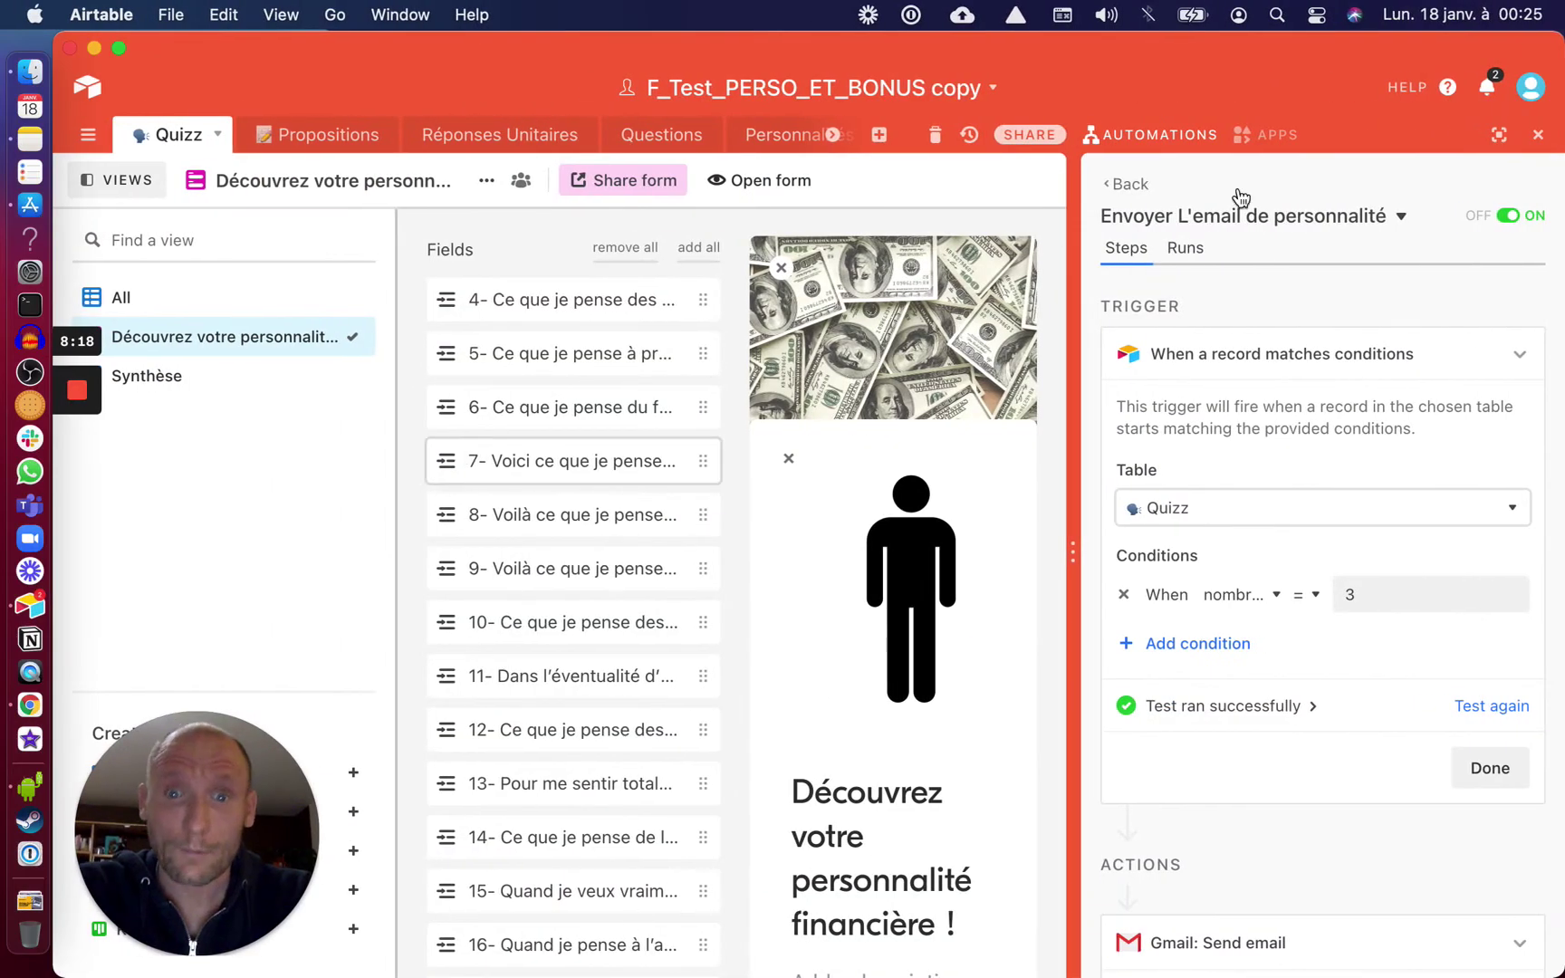
Close the automation panel, view the Quizz All grid, and reopen the automations list
left_click(1538, 138)
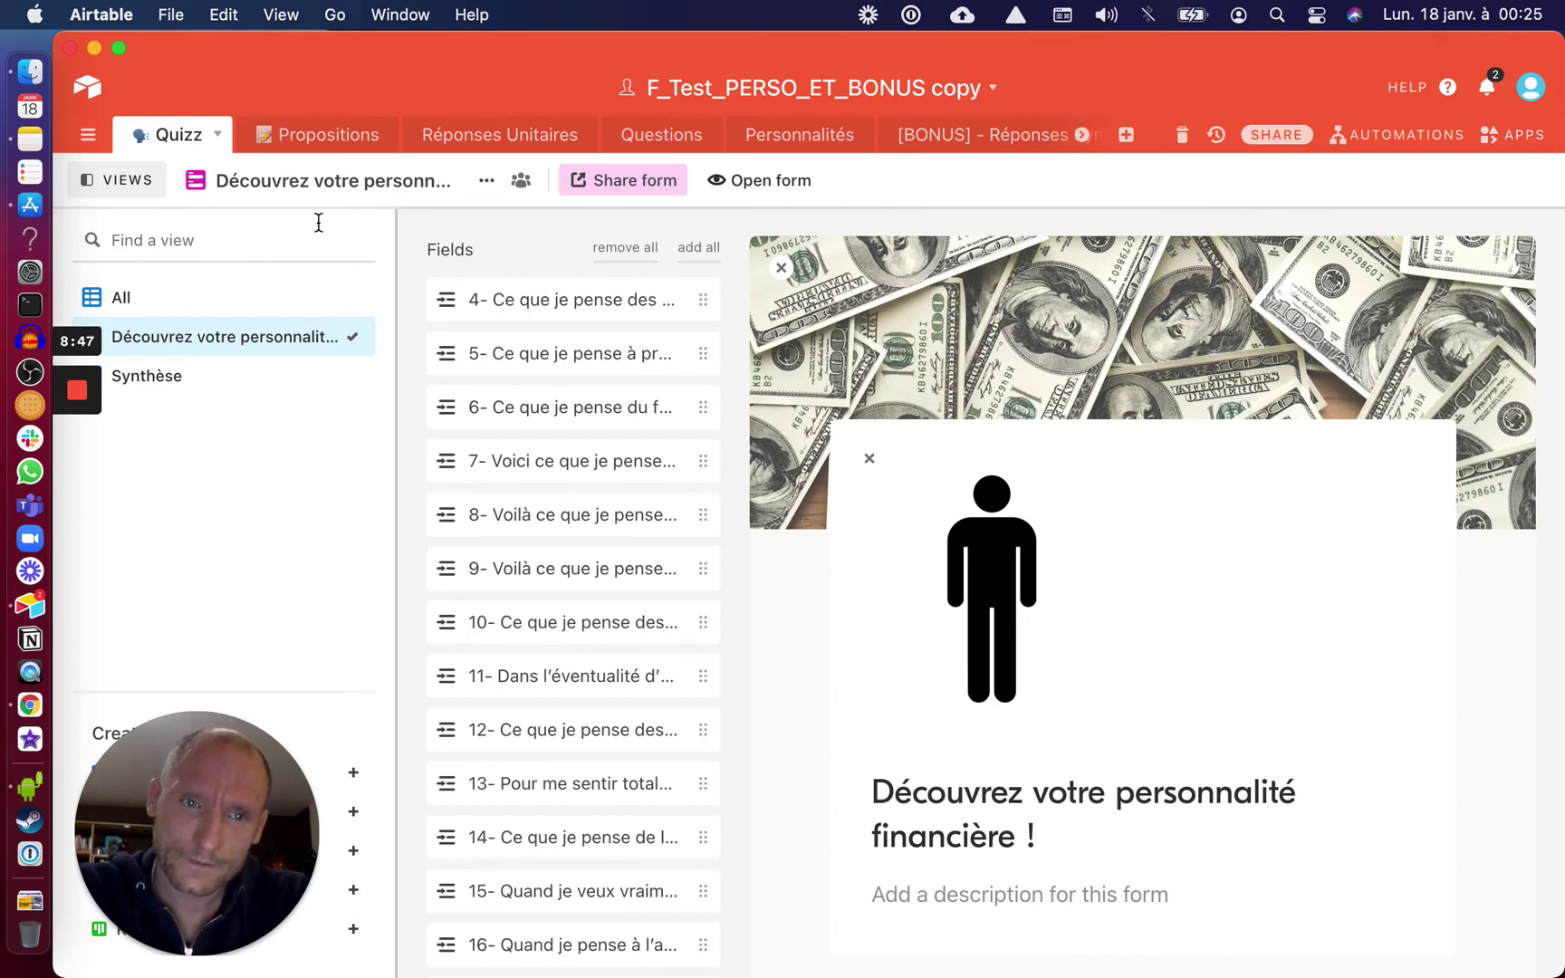
left_click(205, 301)
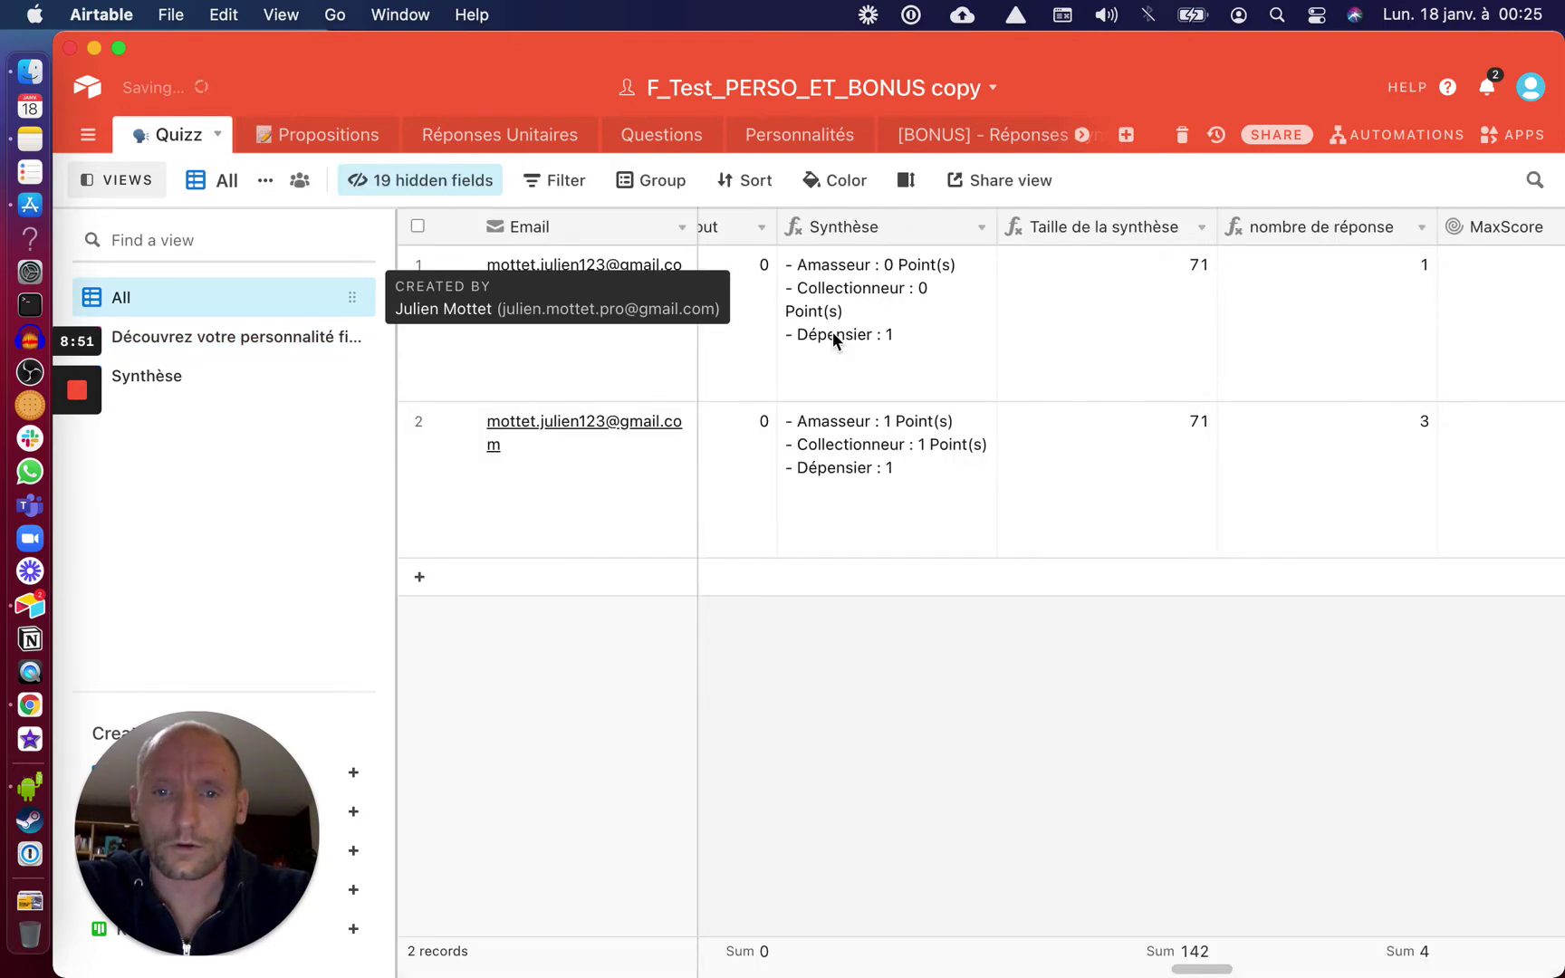
scroll(1111, 354, "left", 5)
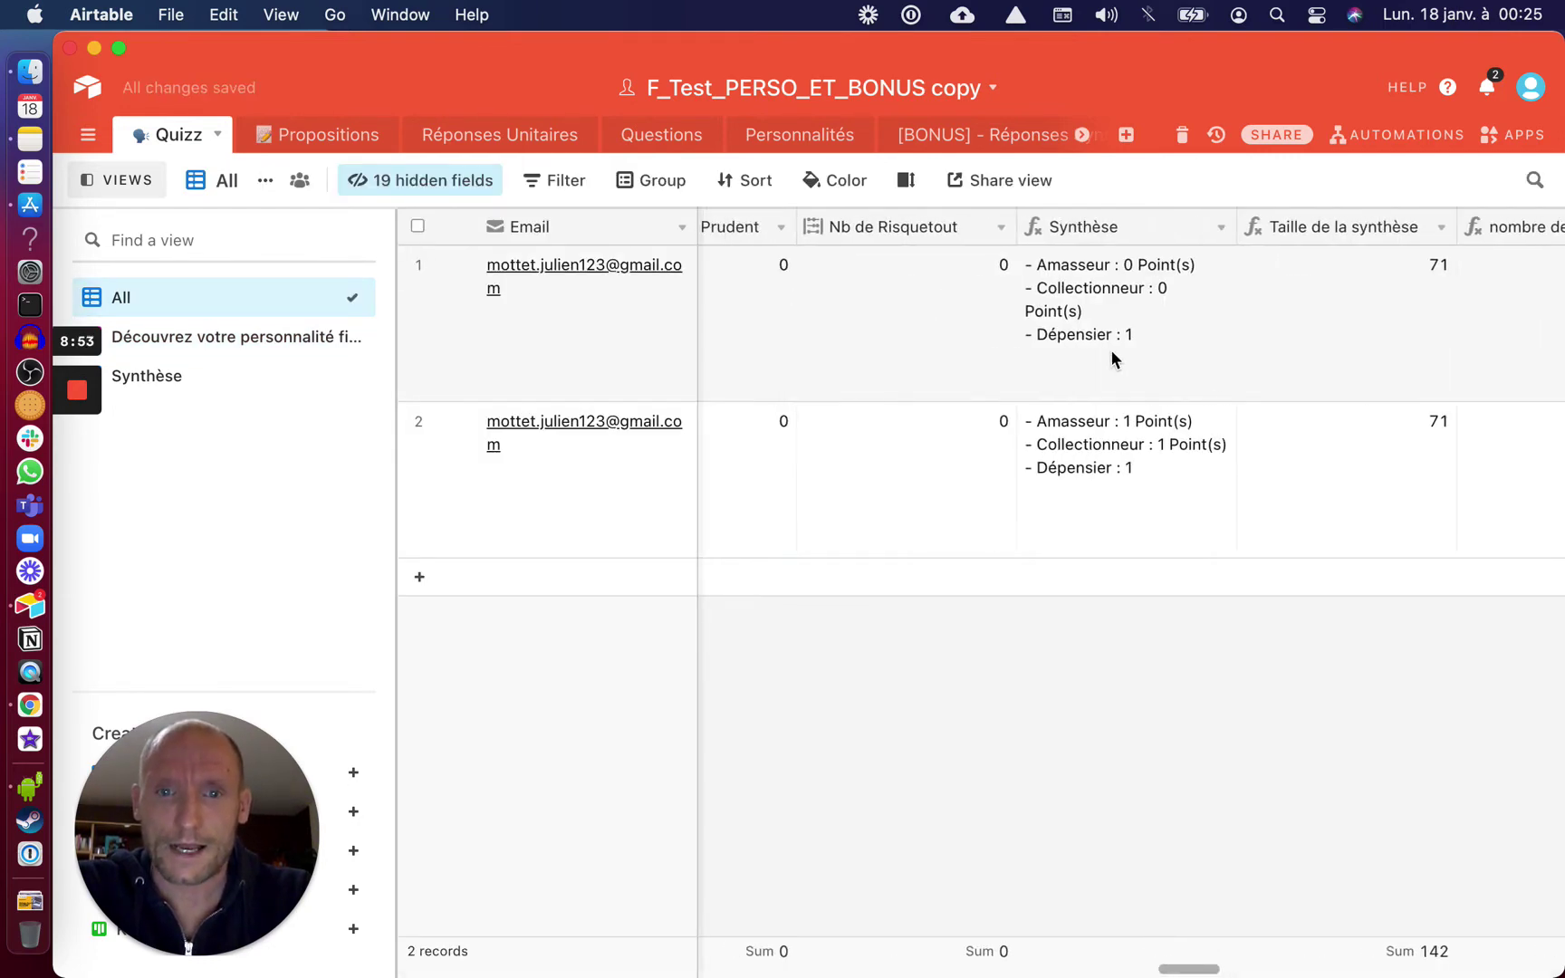
scroll(1112, 353, "left", 3)
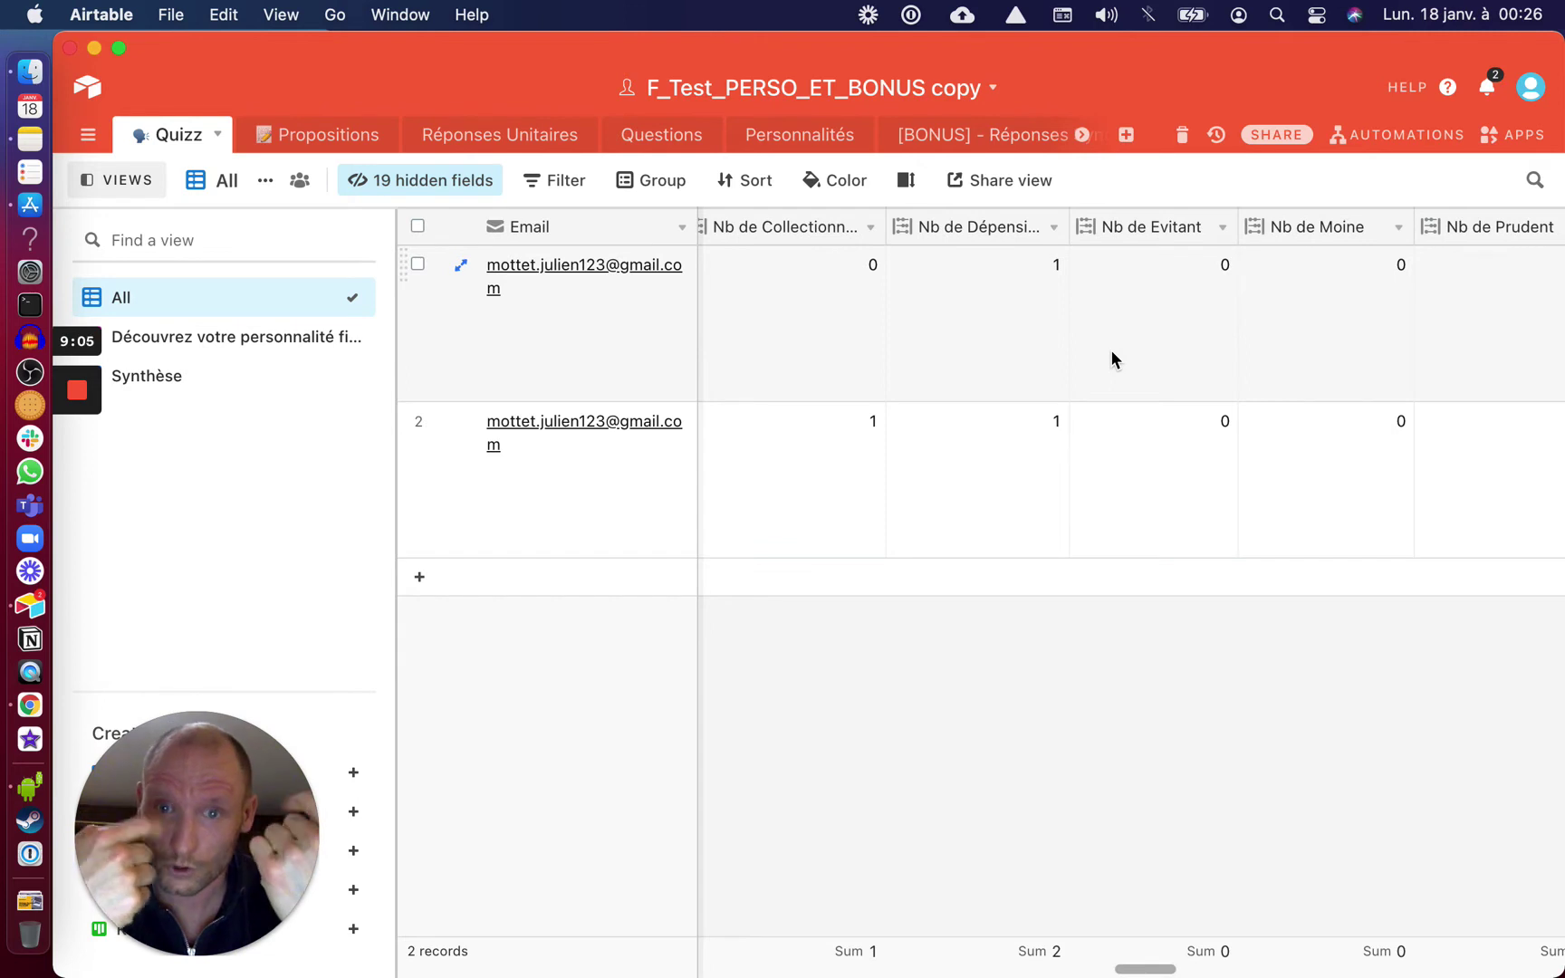
left_click(1386, 134)
left_click(1116, 181)
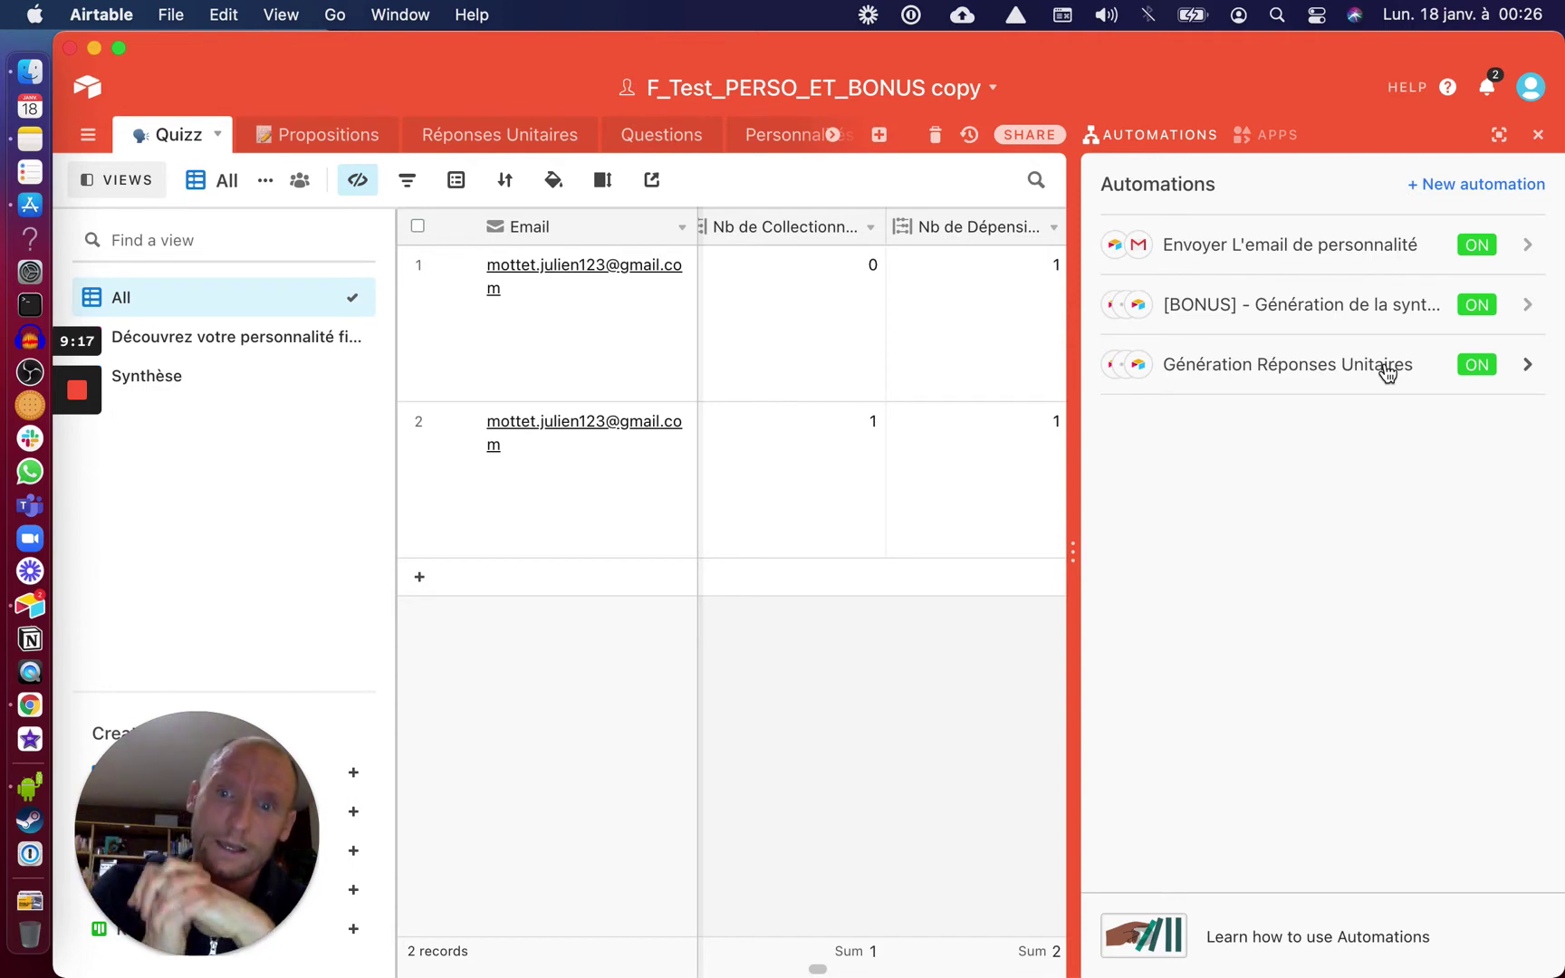
Change the [BONUS] automation's trigger value from 20 to 3 and publish it
left_click(1341, 306)
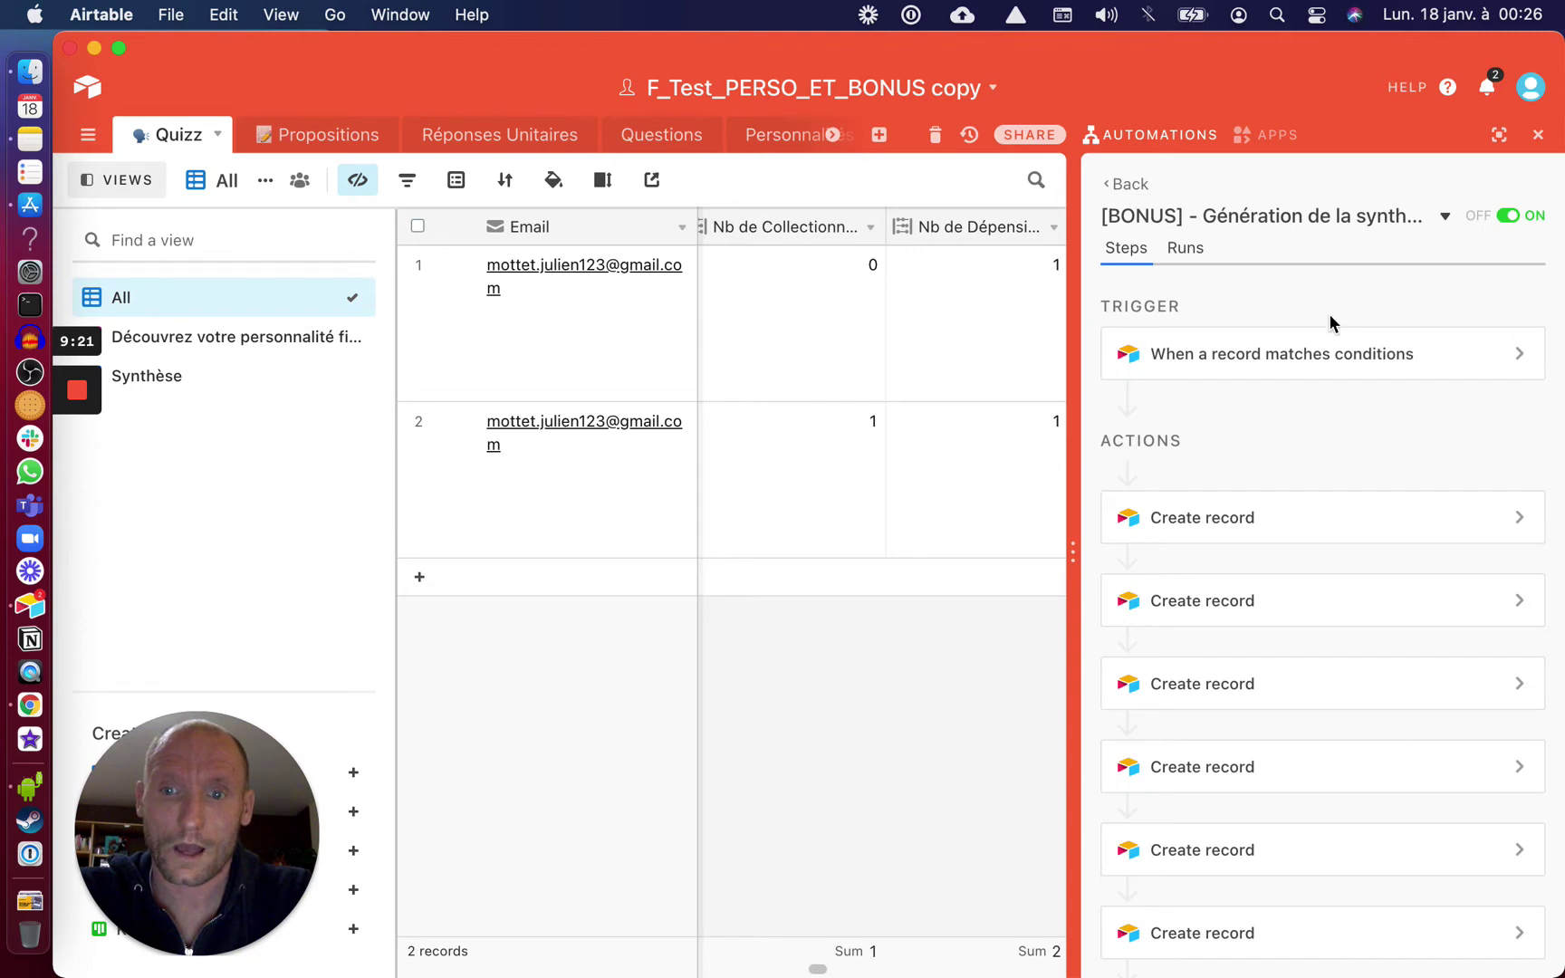
left_click(1323, 362)
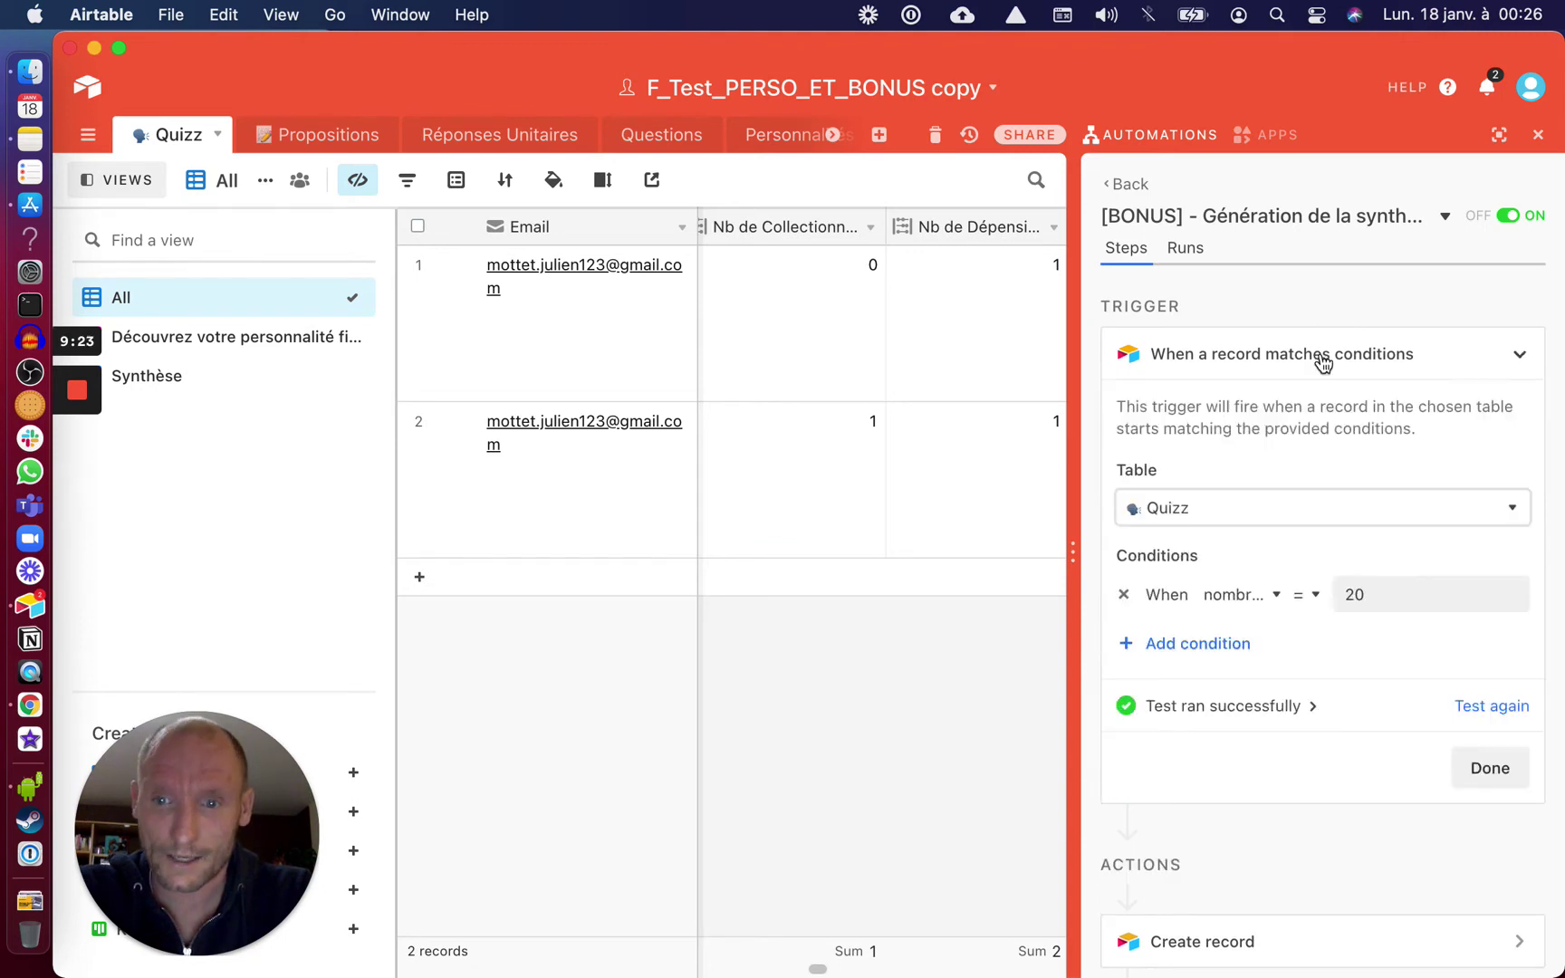
left_click(1372, 593)
key("BackSpace")
key("BackSpace")
type("3")
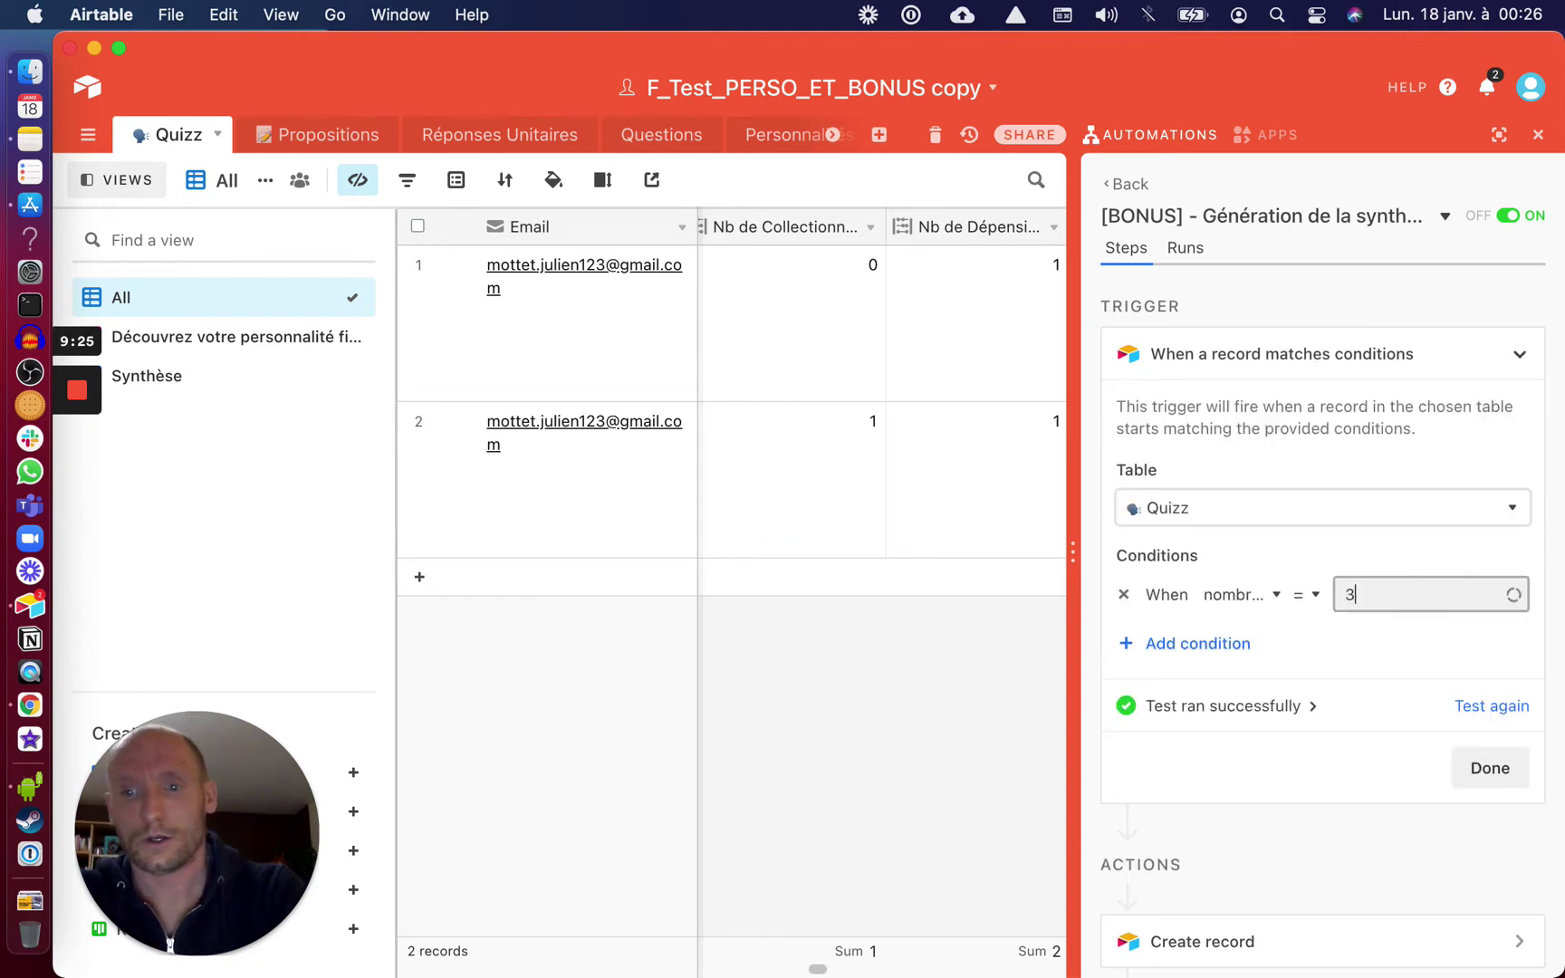
left_click(1484, 774)
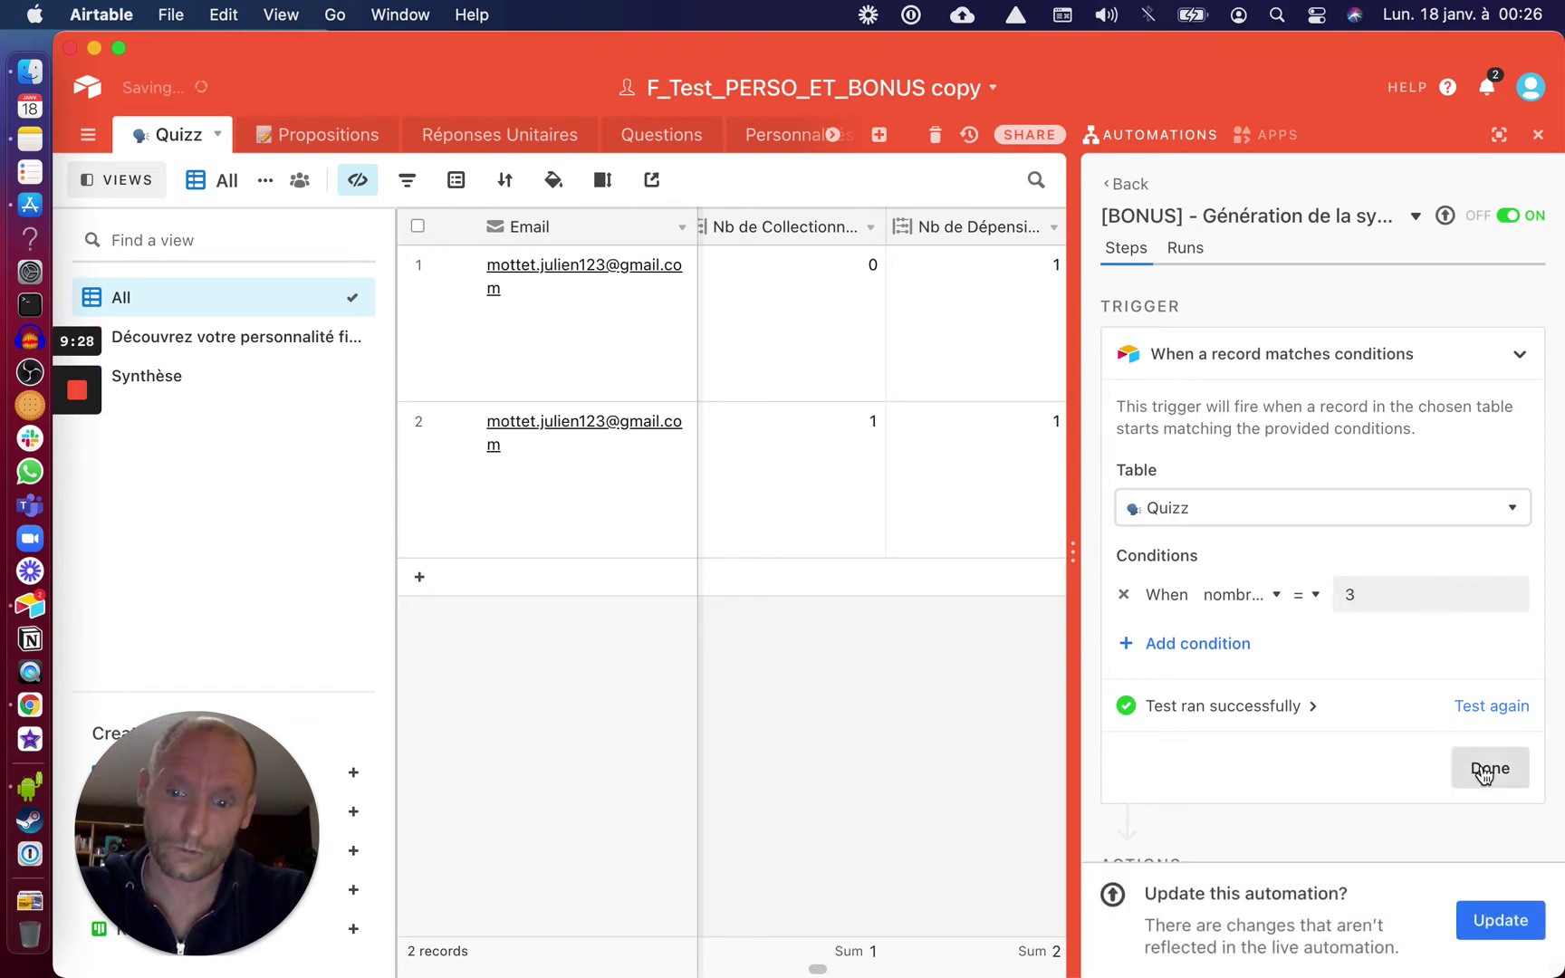
left_click(1510, 921)
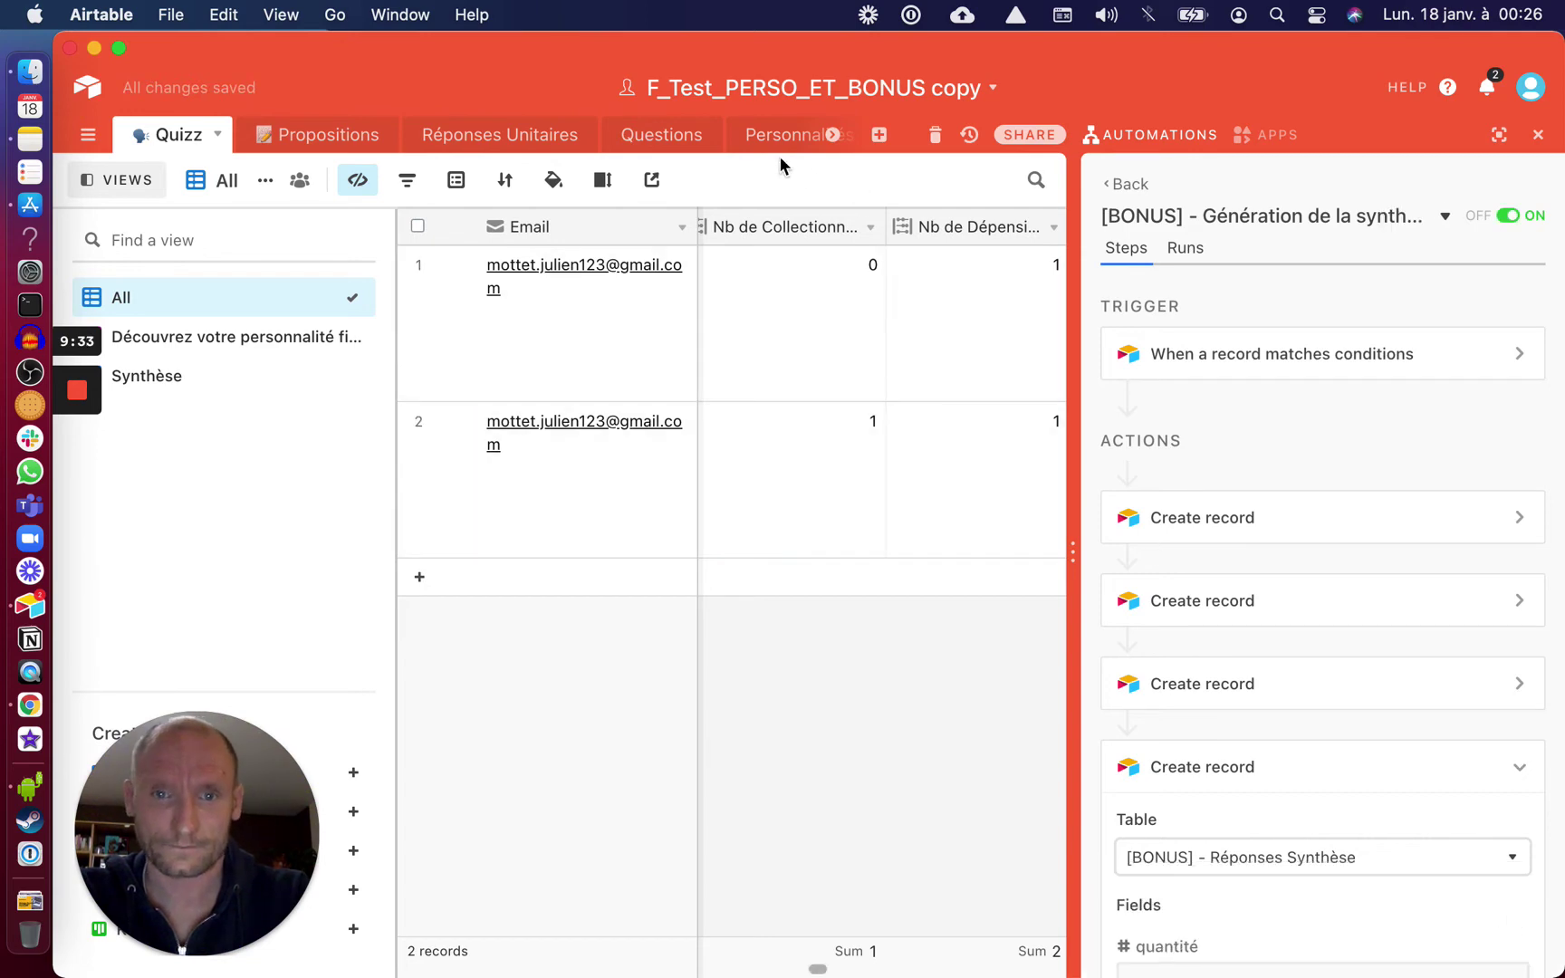
scroll(761, 148, "right", 5)
left_click(685, 142)
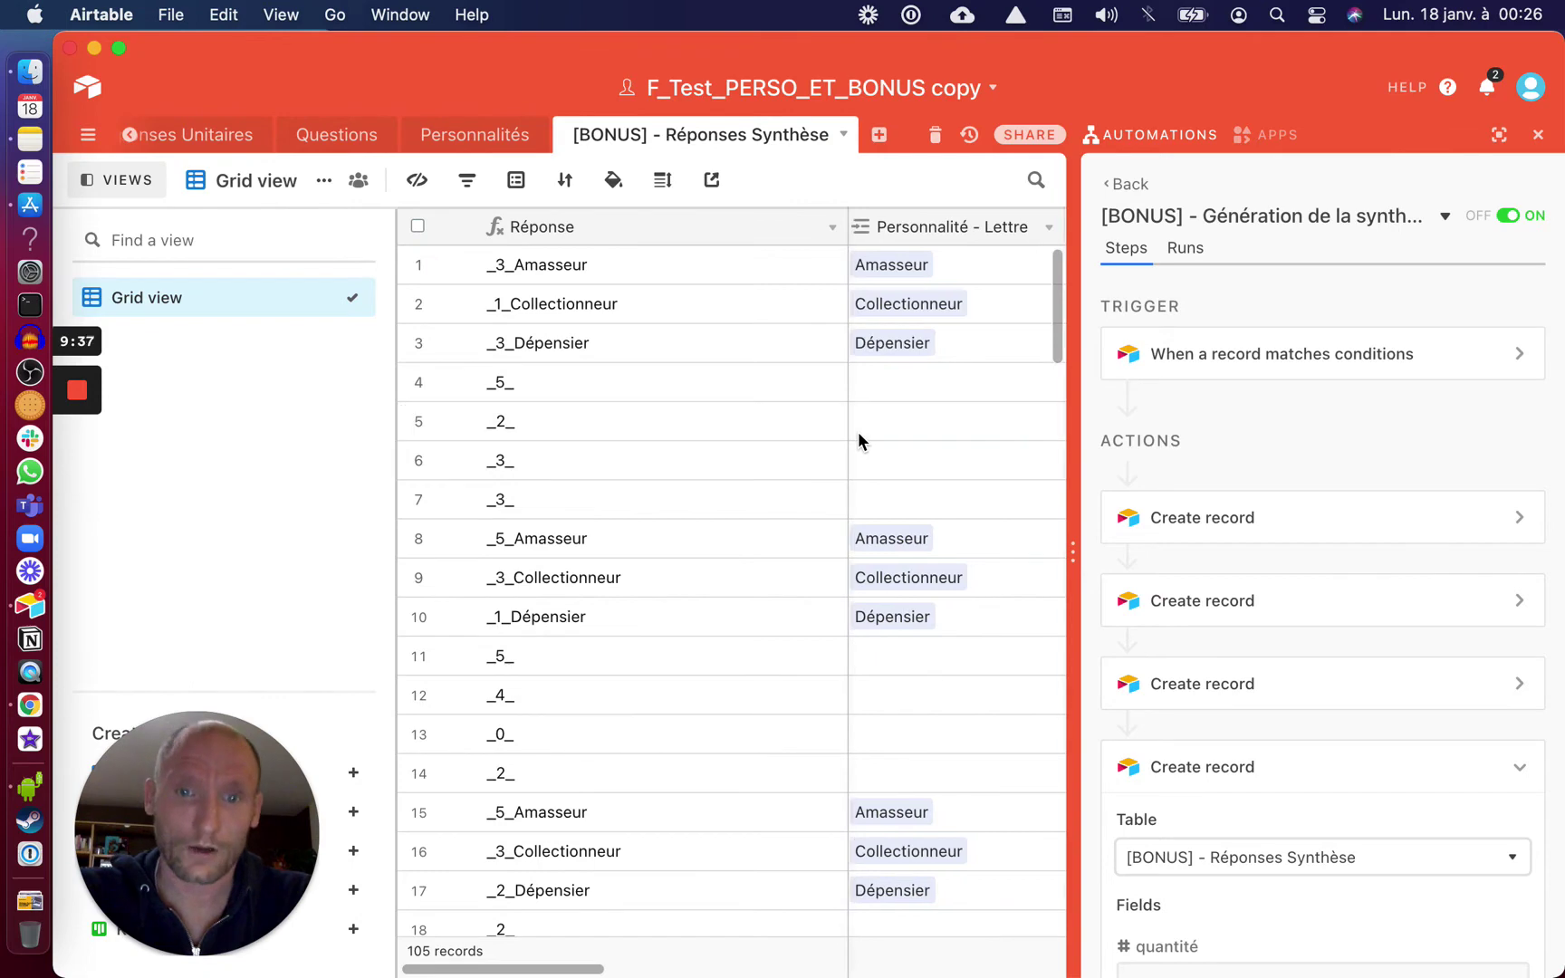
Select and delete all 105 records in the [BONUS] - Réponses Synthèse table
scroll(856, 431, "right", 3)
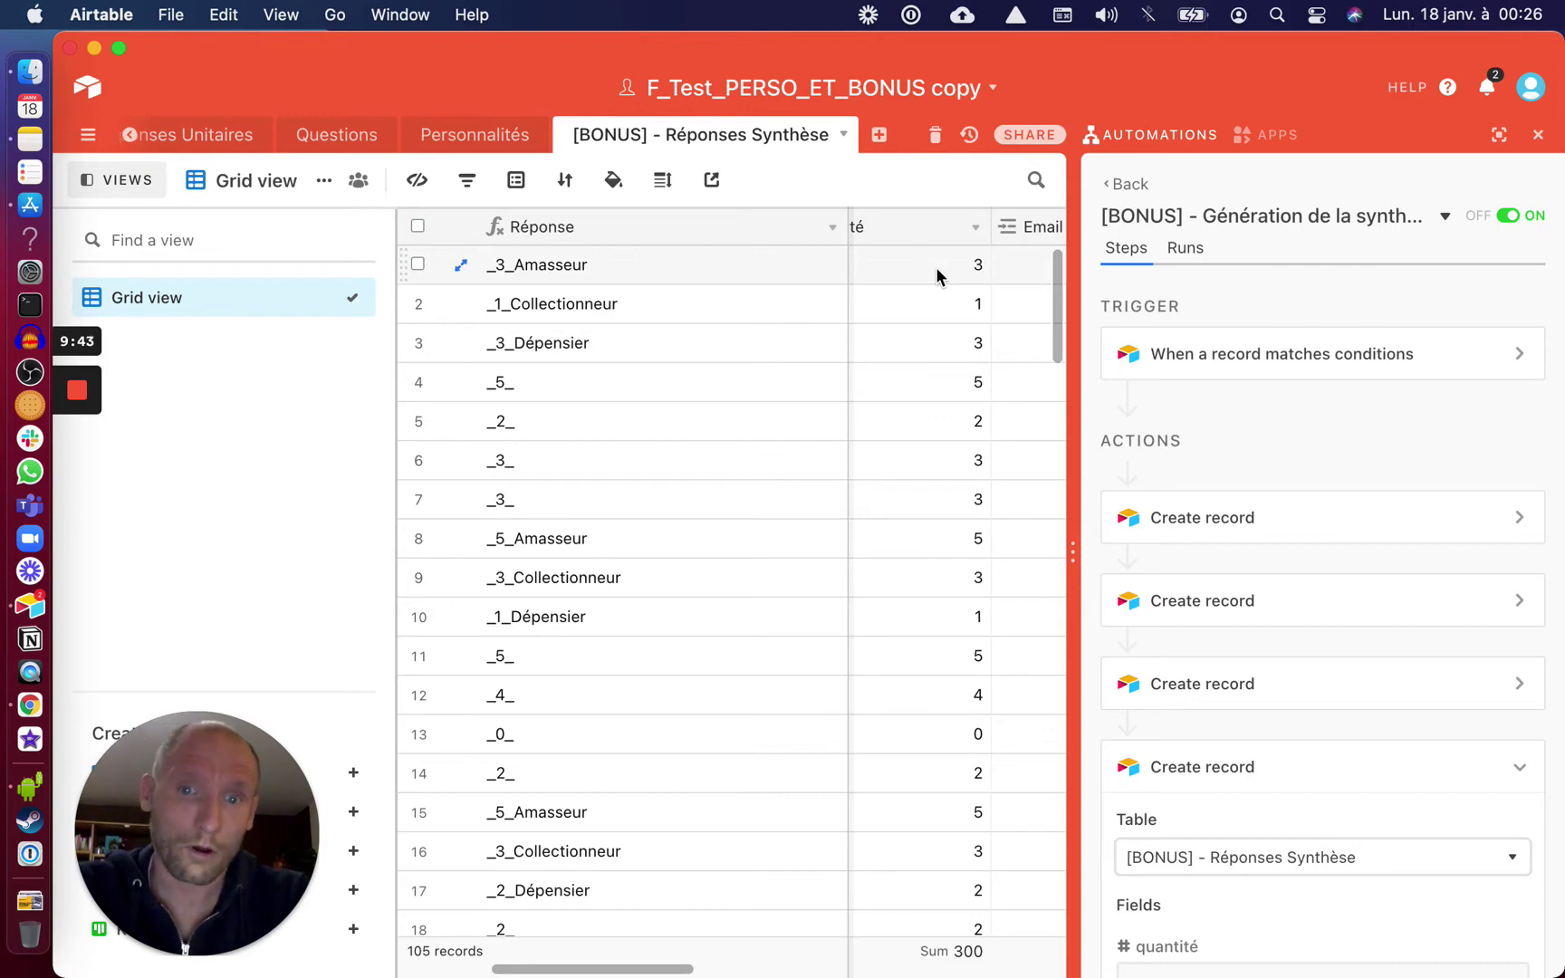
scroll(937, 275, "left", 2)
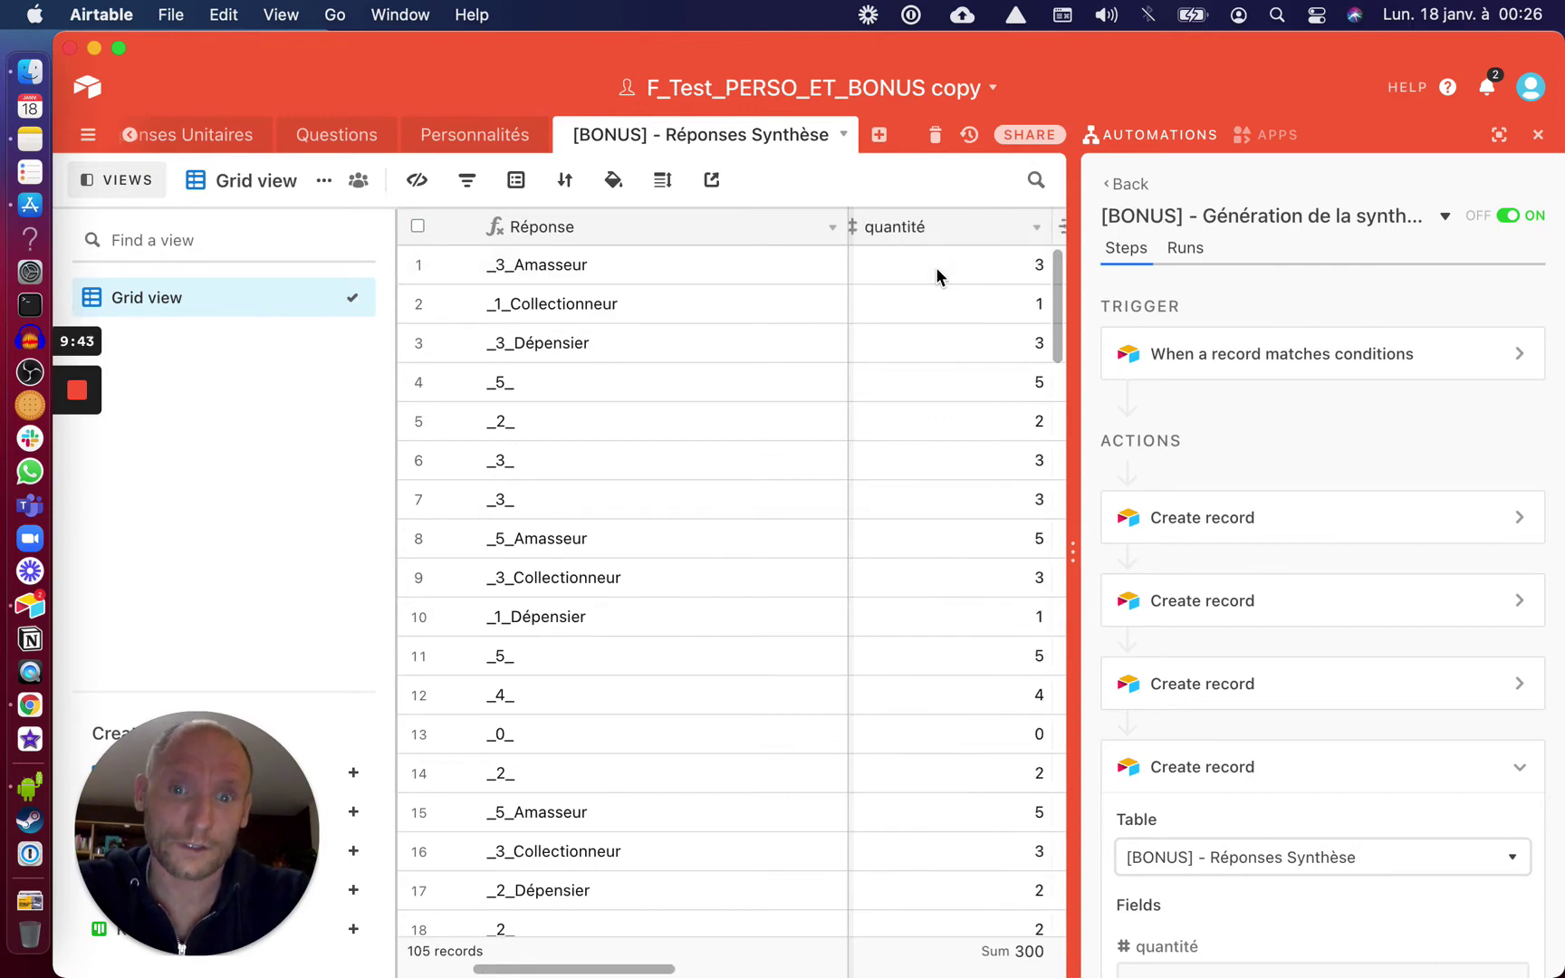
left_click(418, 226)
right_click(440, 264)
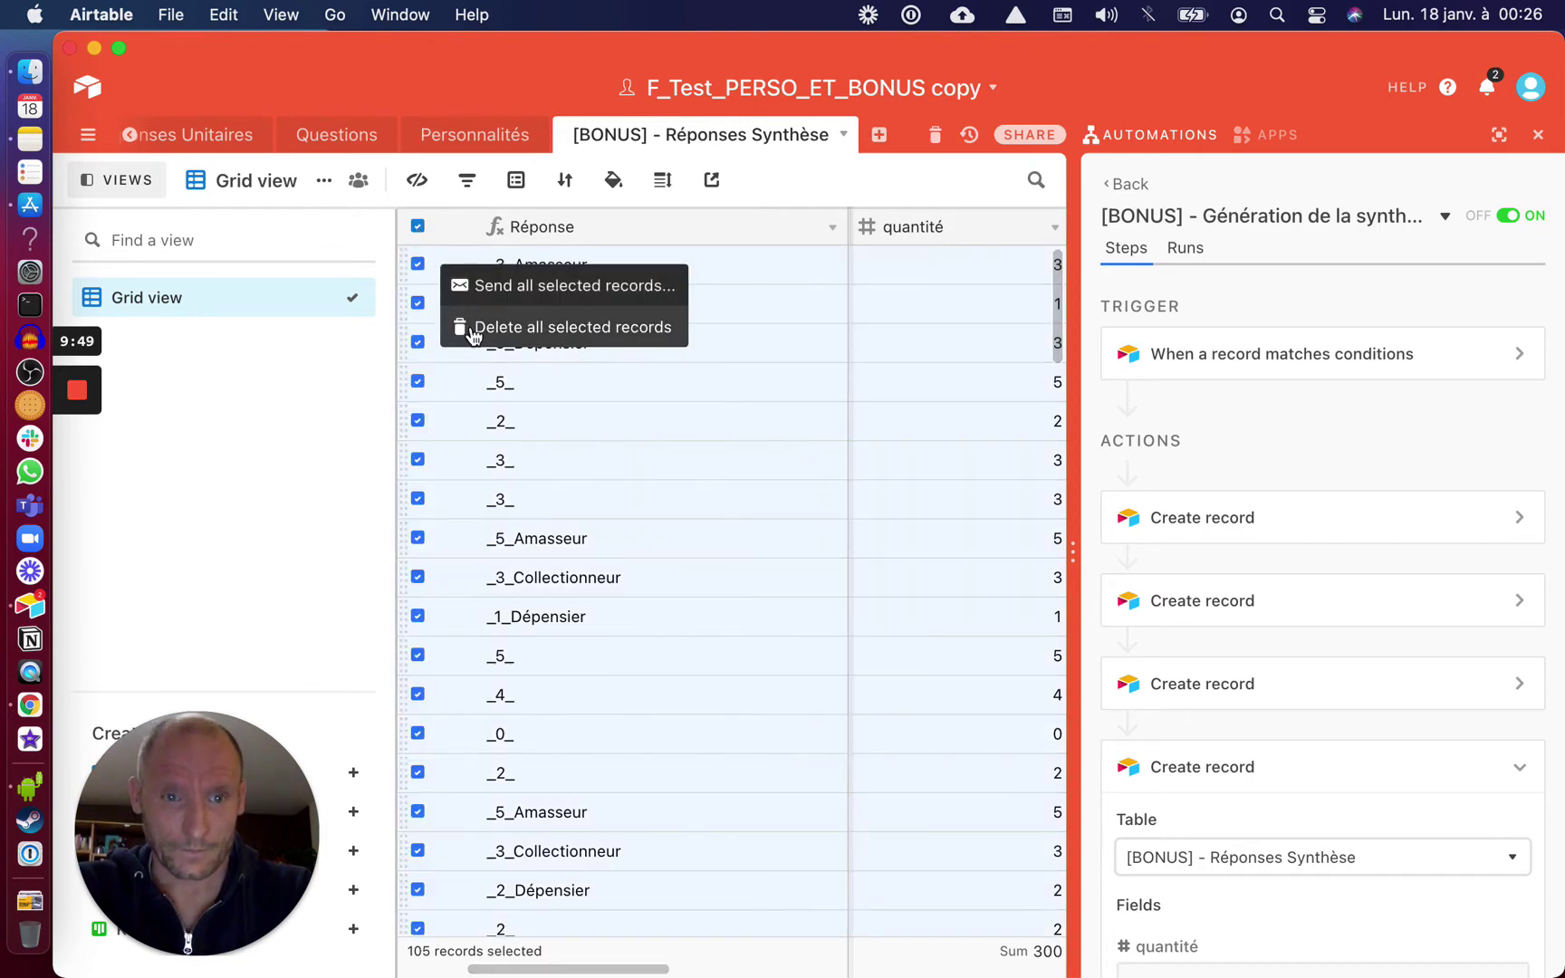
left_click(472, 328)
left_click(1020, 568)
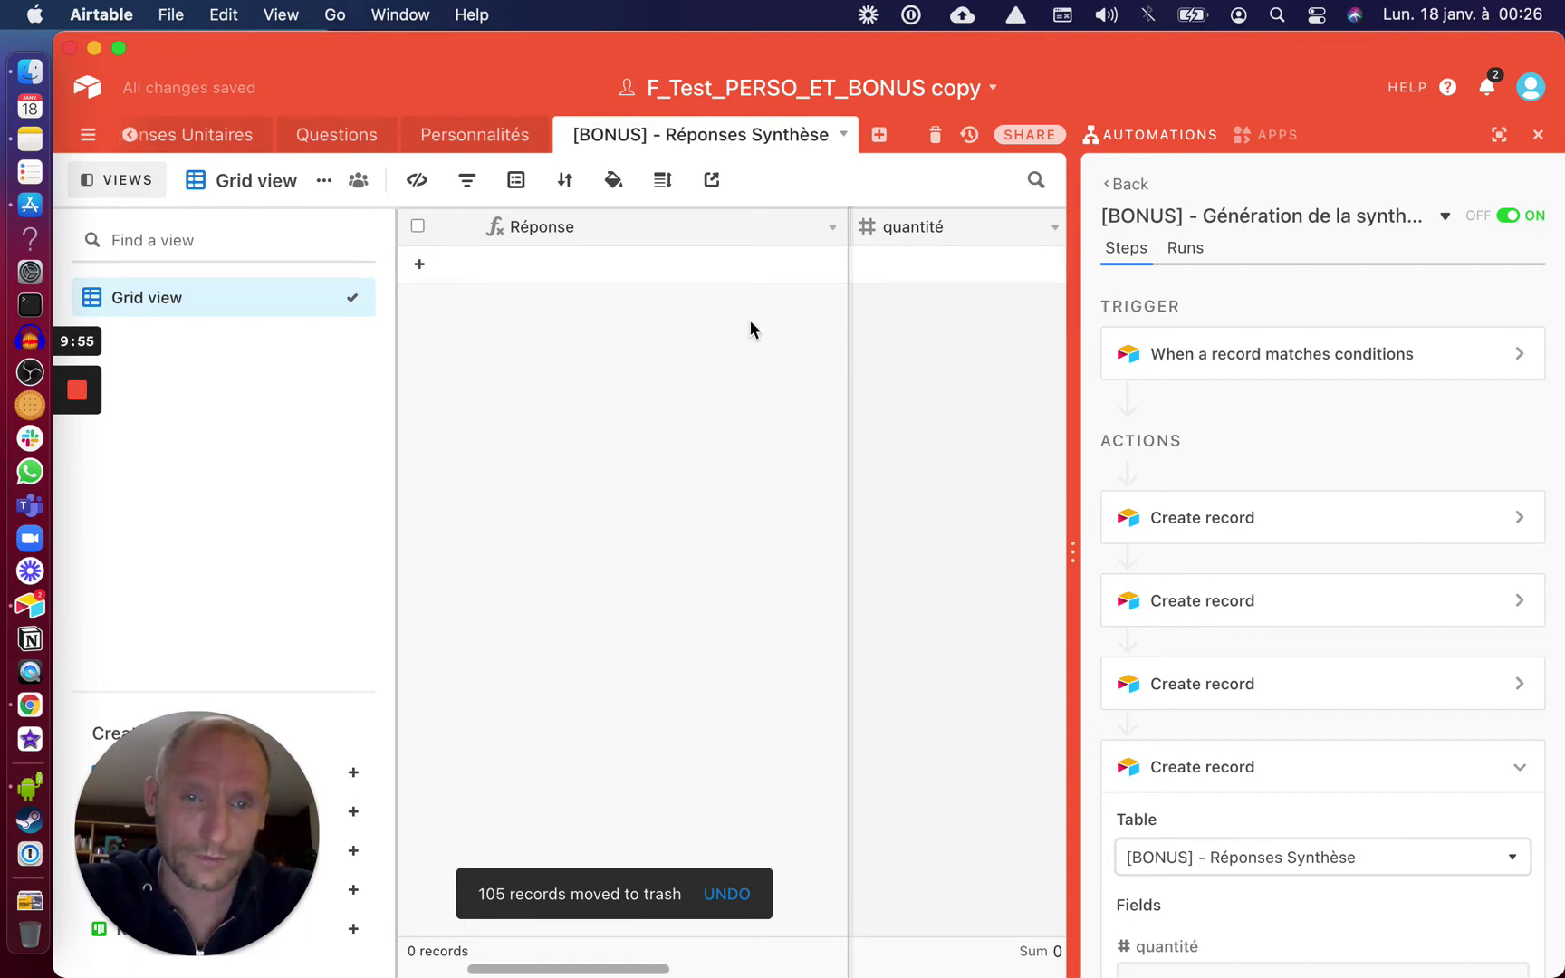
Return to the Quizz table and close the automation side panel
scroll(569, 136, "left", 5)
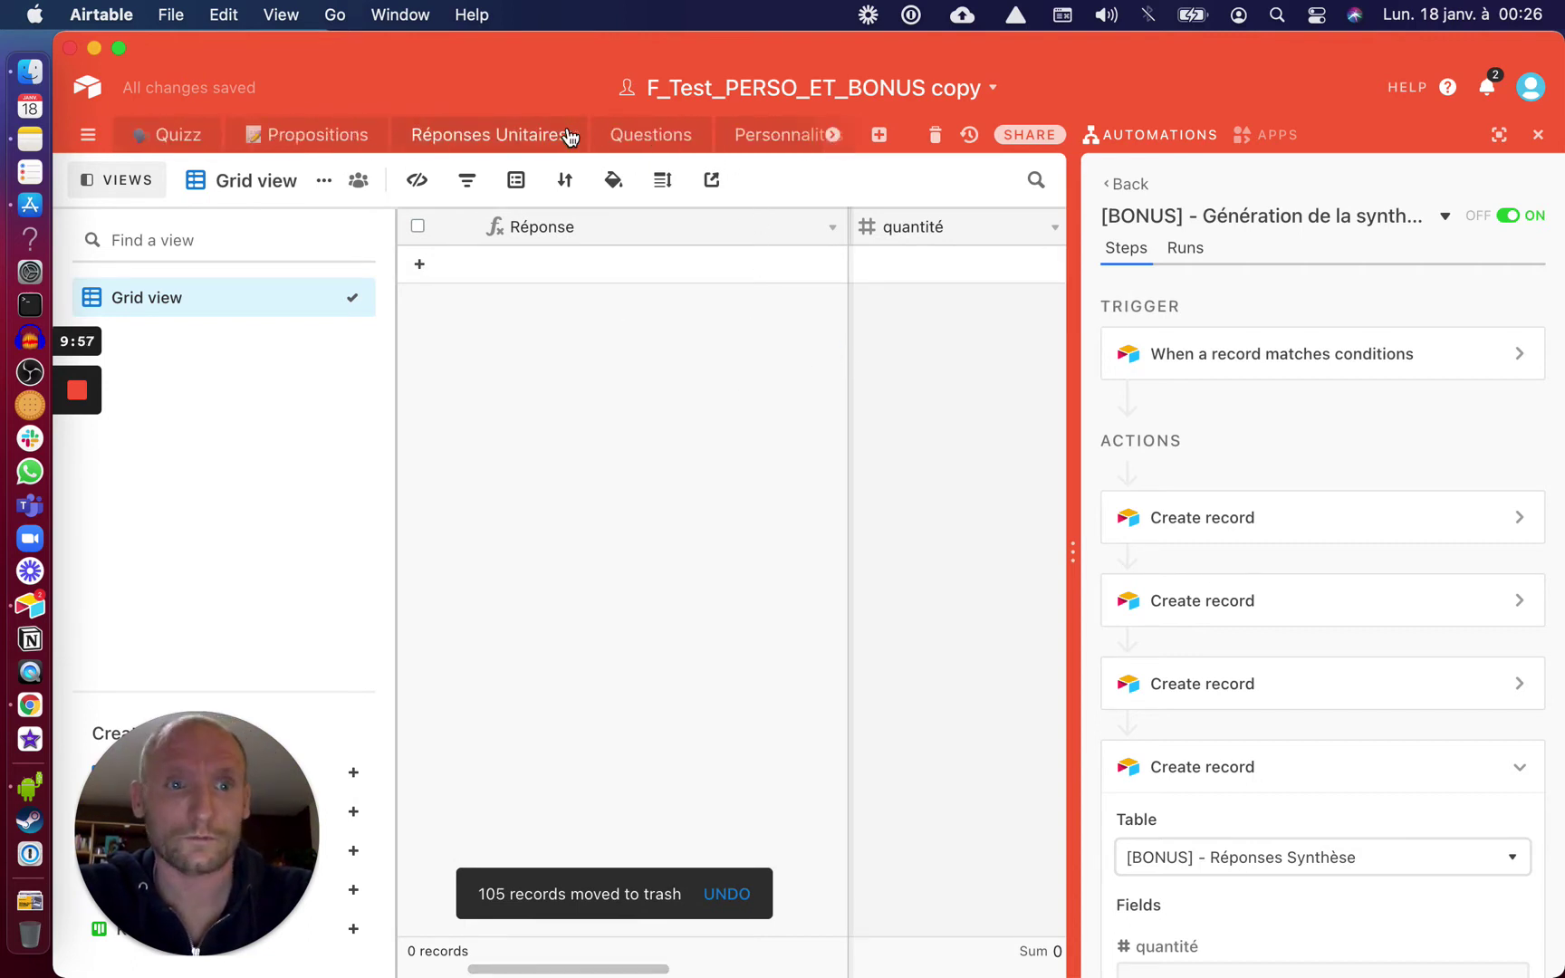
left_click(179, 138)
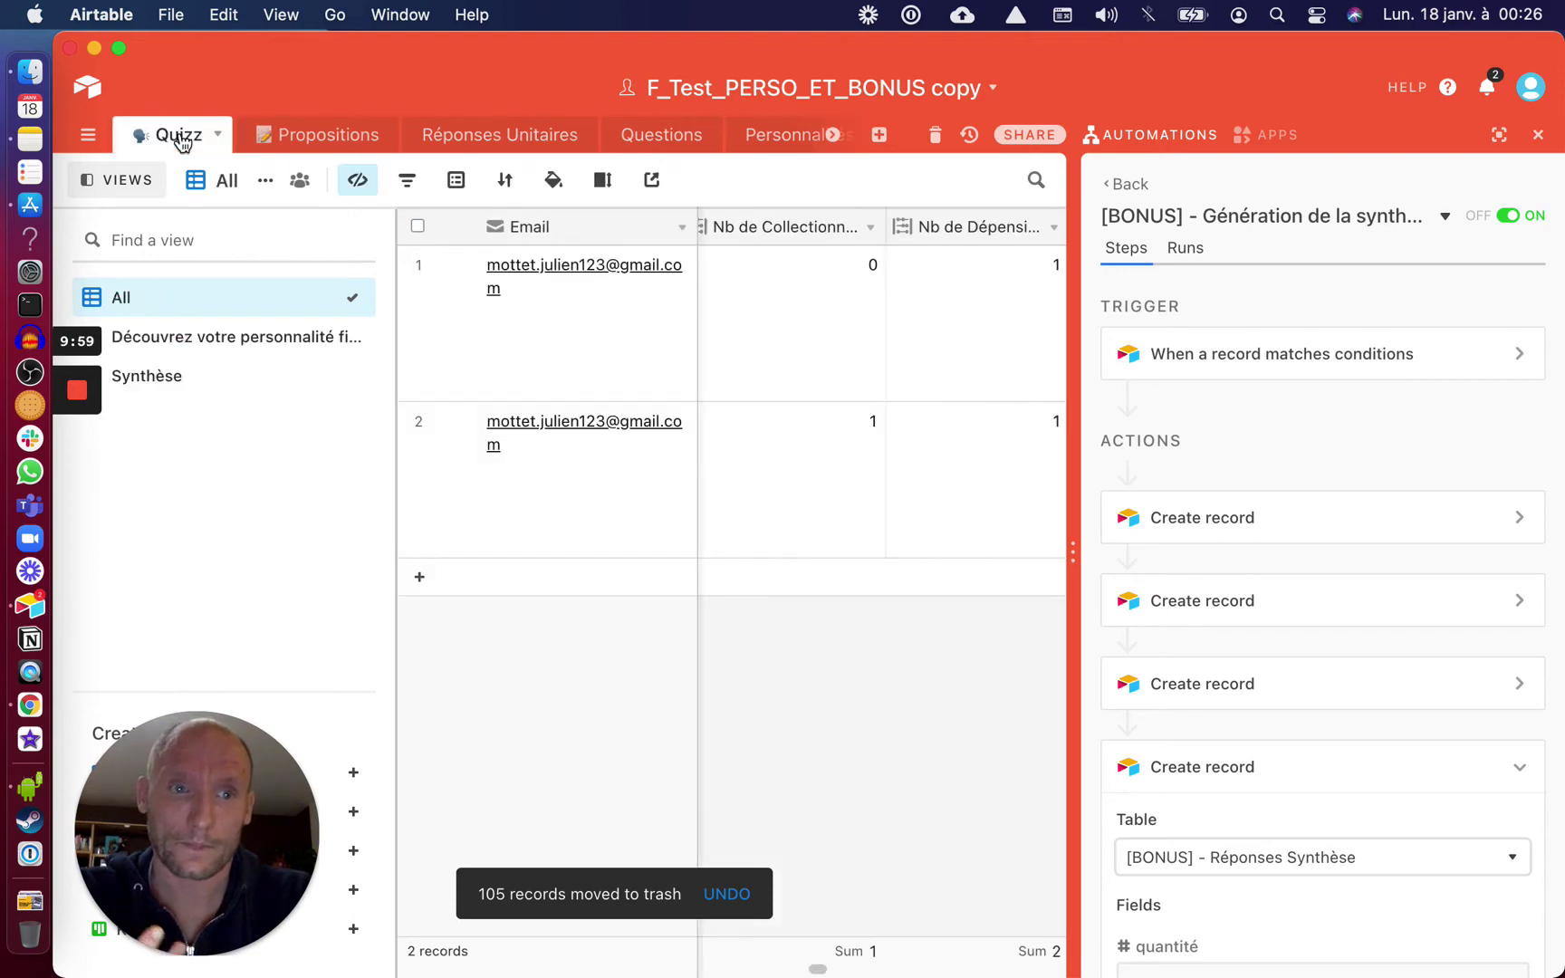
scroll(892, 426, "right", 3)
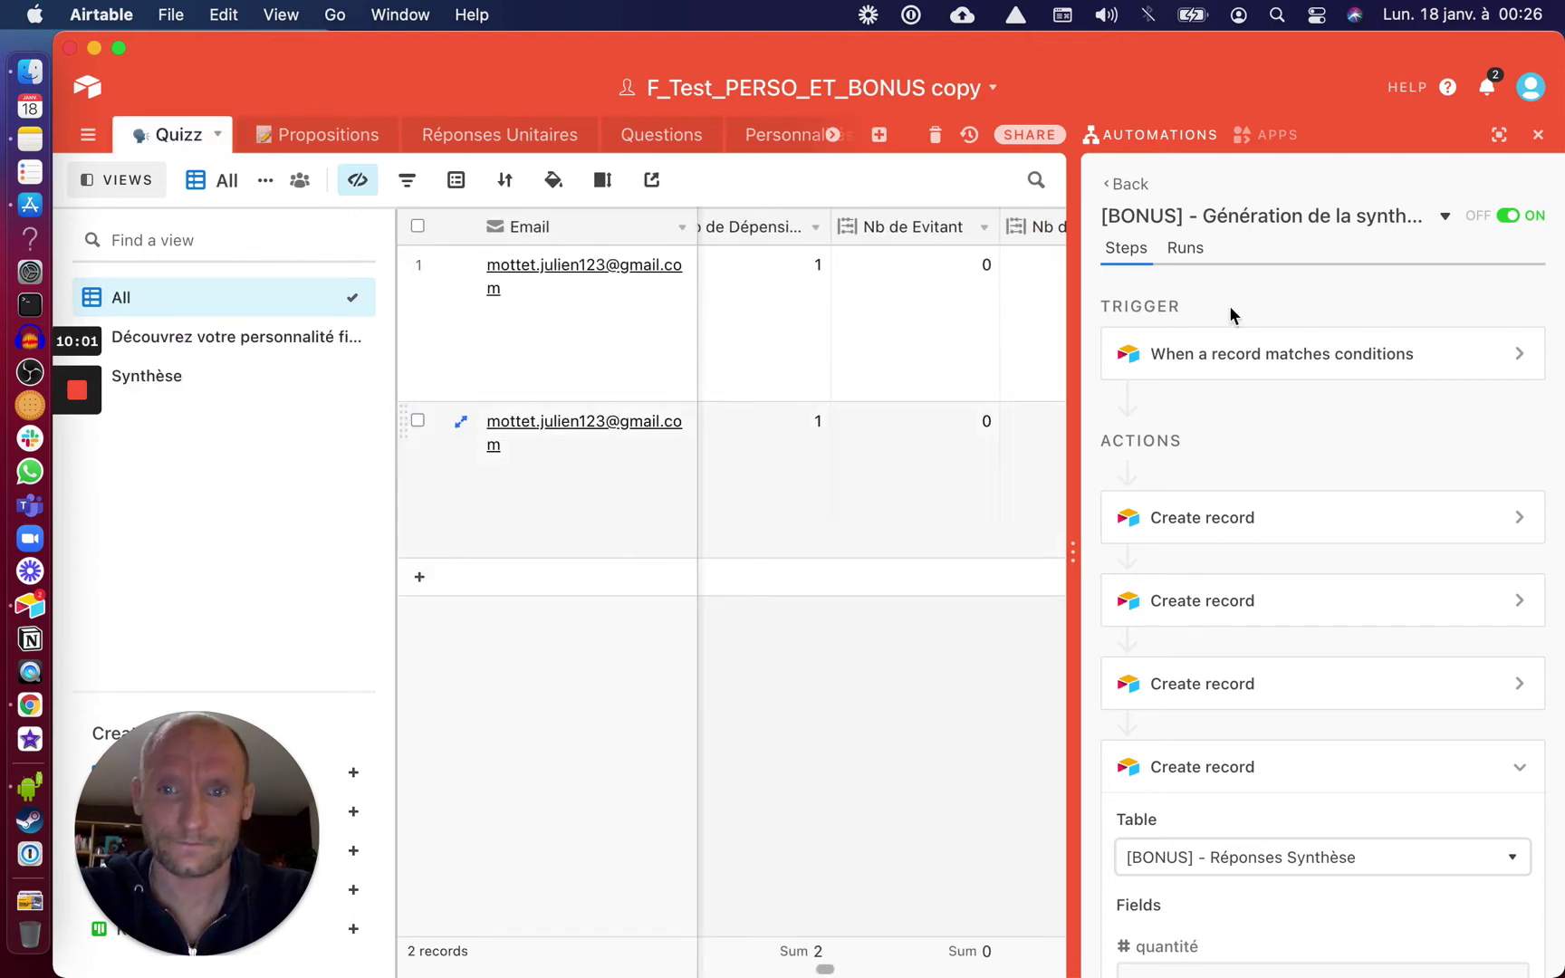
left_click(1538, 136)
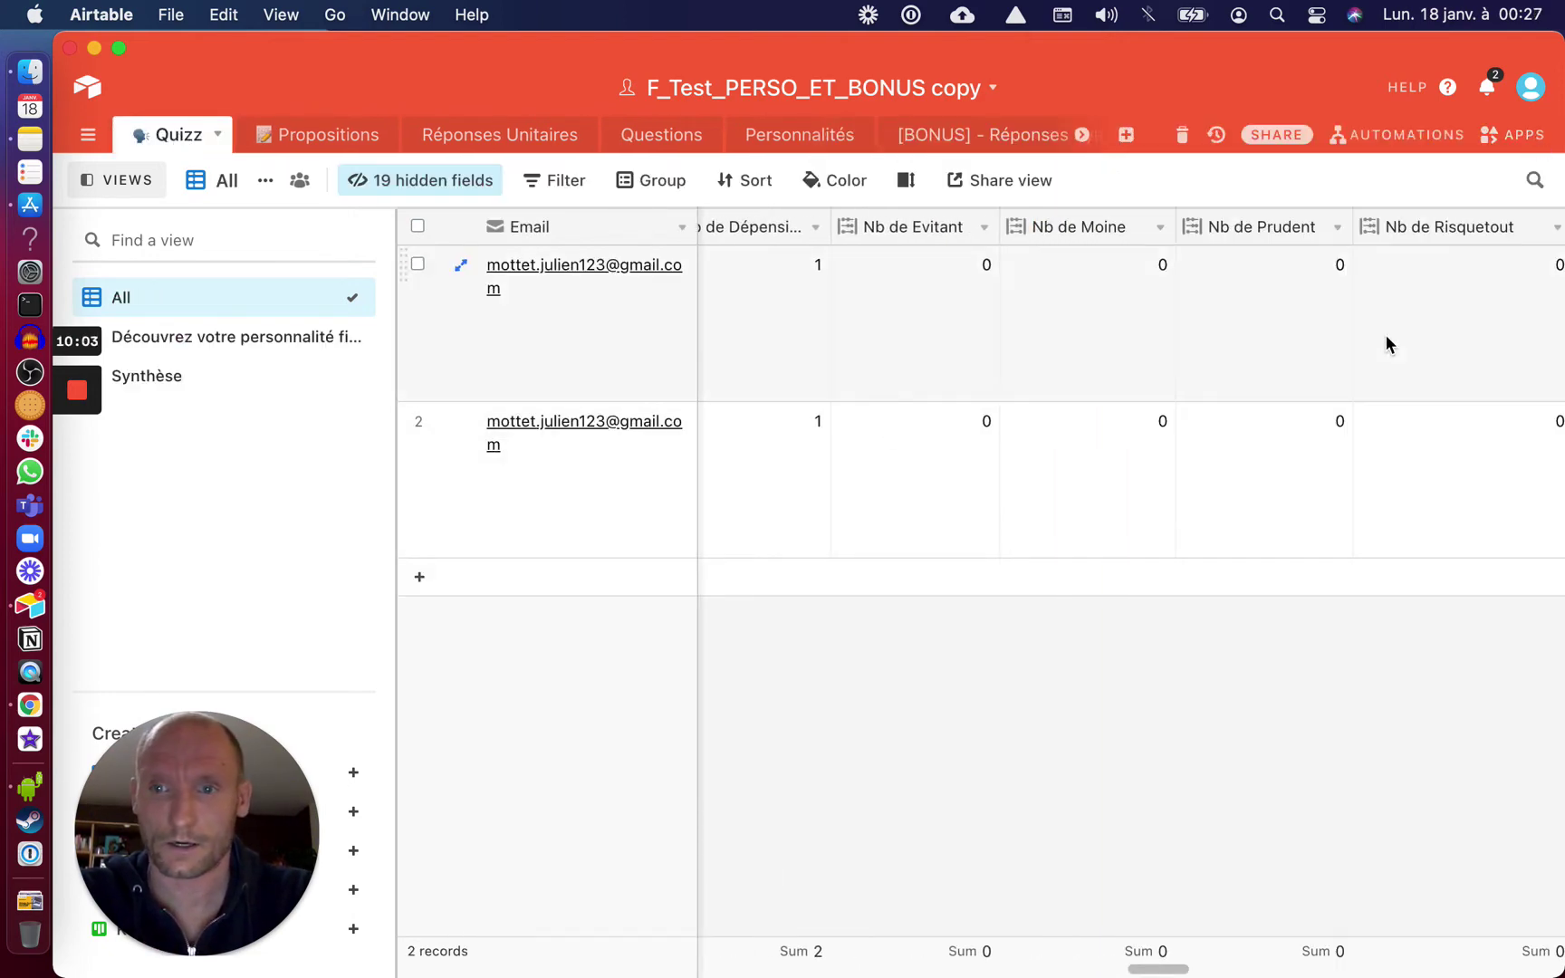
Inspect the MaxScore rollup configuration in the Quizz table
scroll(1385, 342, "right", 5)
scroll(1385, 334, "right", 5)
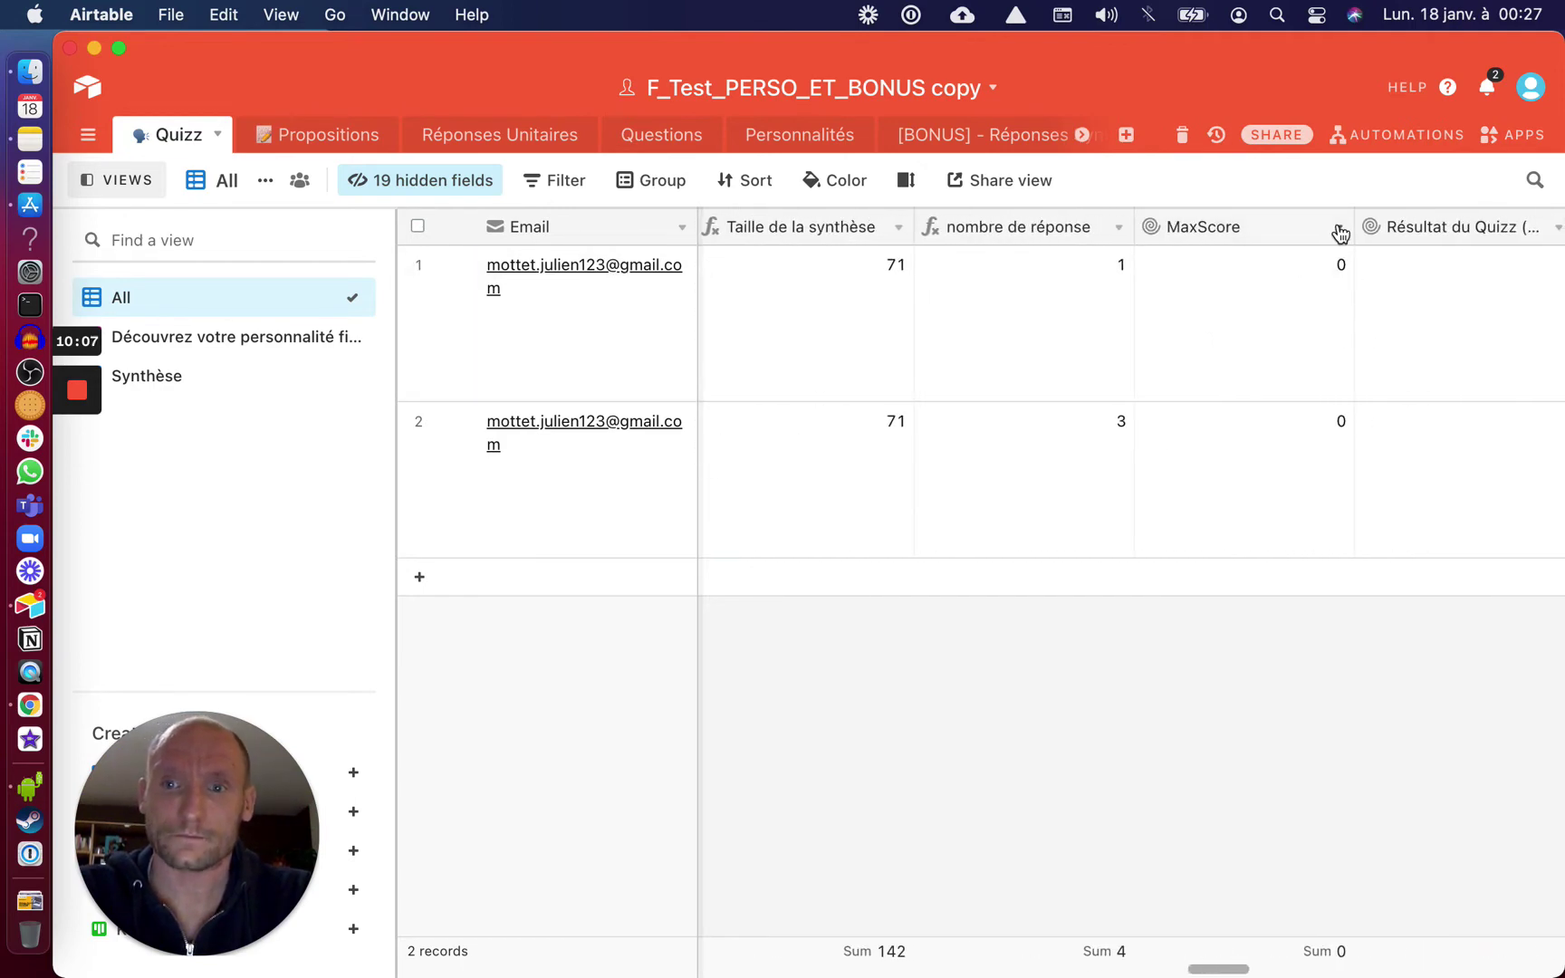
left_click(1338, 226)
left_click(1259, 259)
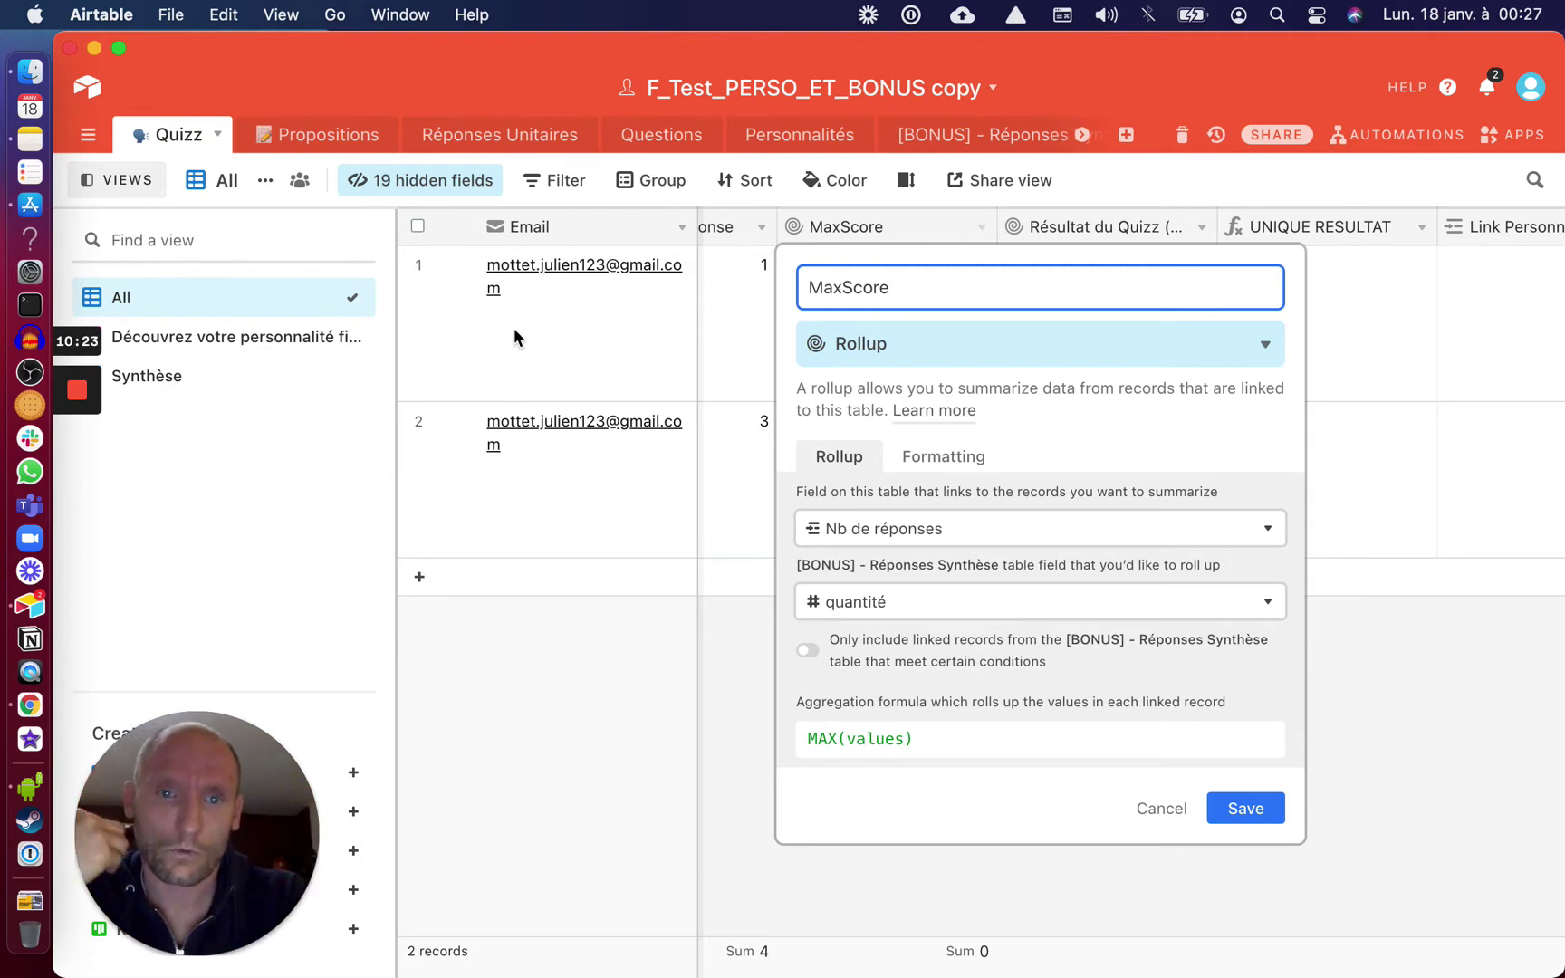
In [BONUS] - Réponses Synthèse, review the Max Score rollup settings and cancel
left_click(949, 137)
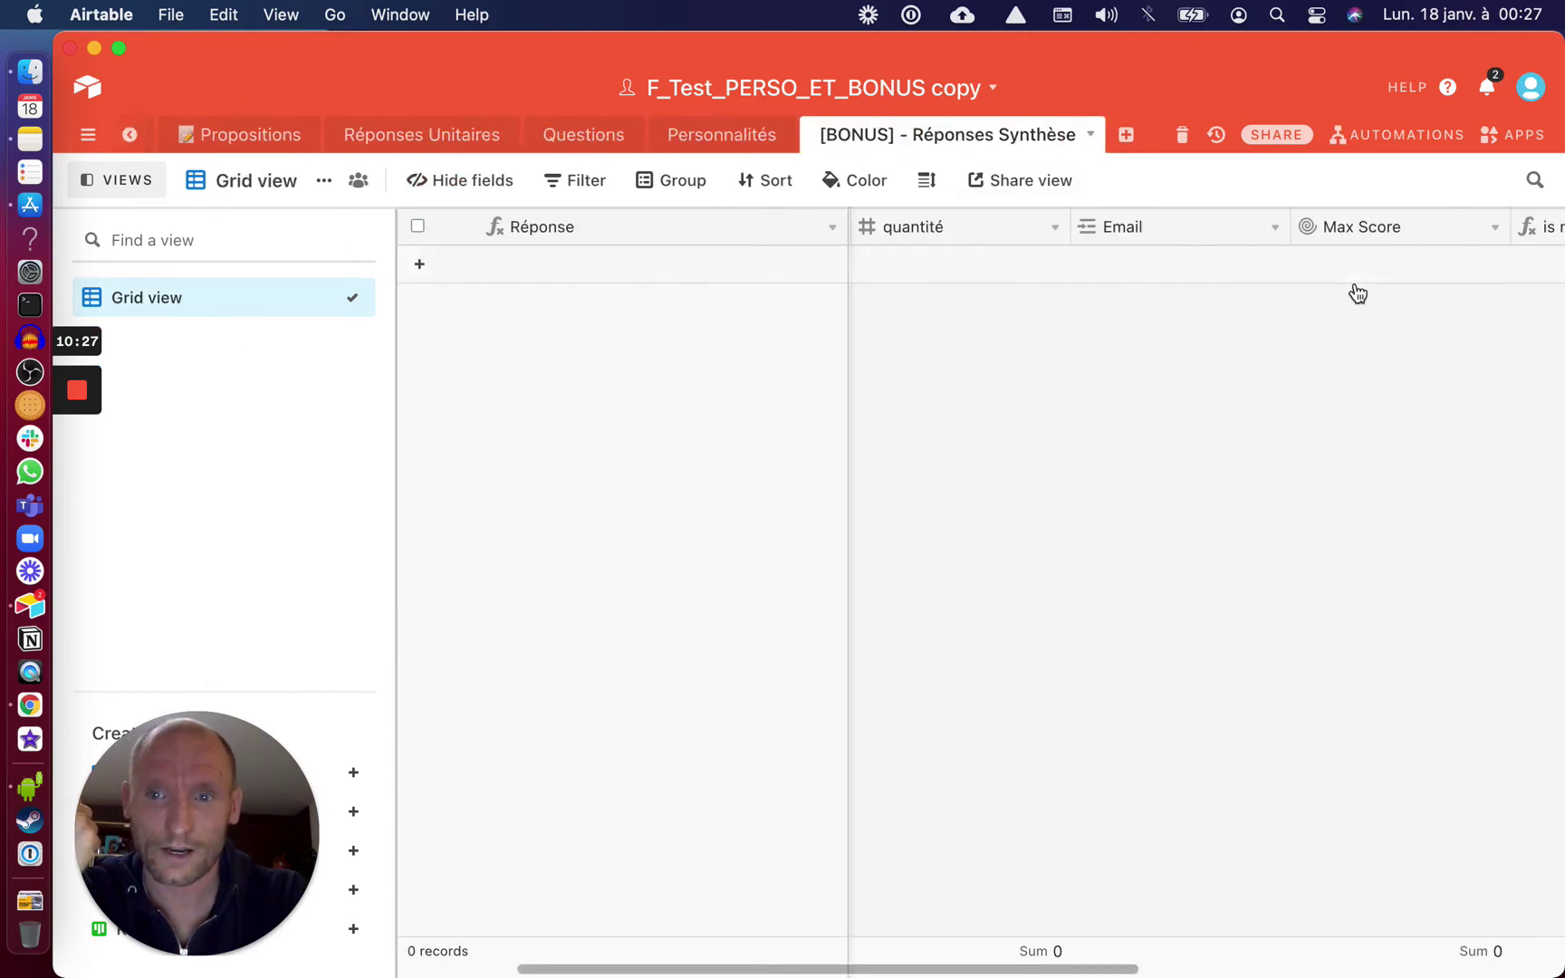
scroll(1356, 292, "right", 3)
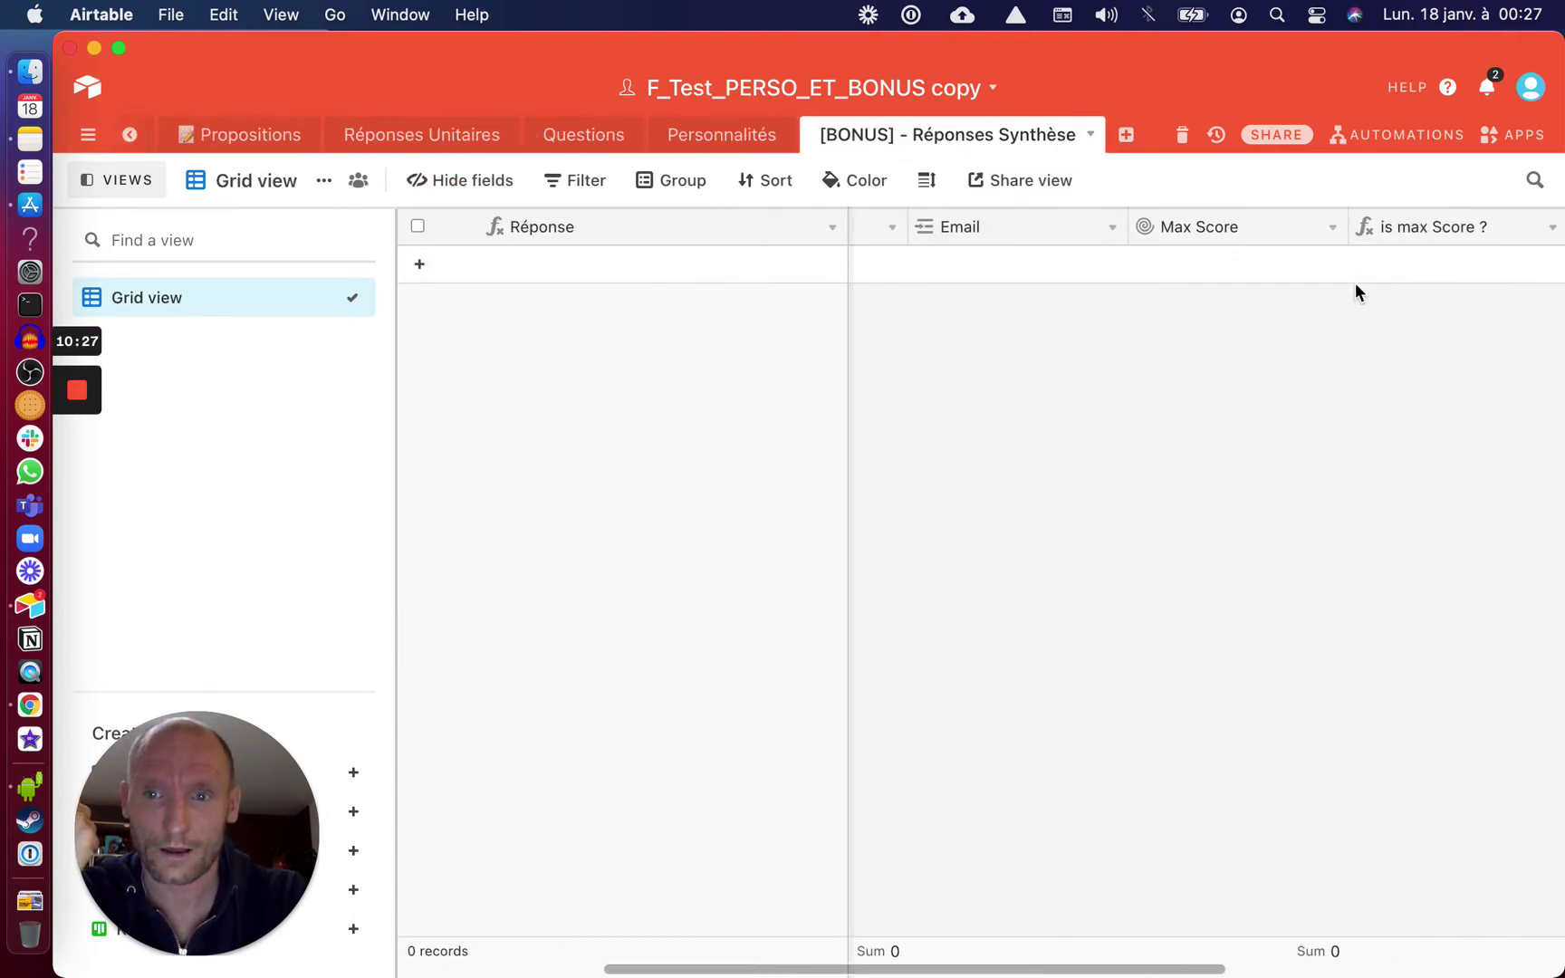
left_click(1332, 236)
left_click(1243, 260)
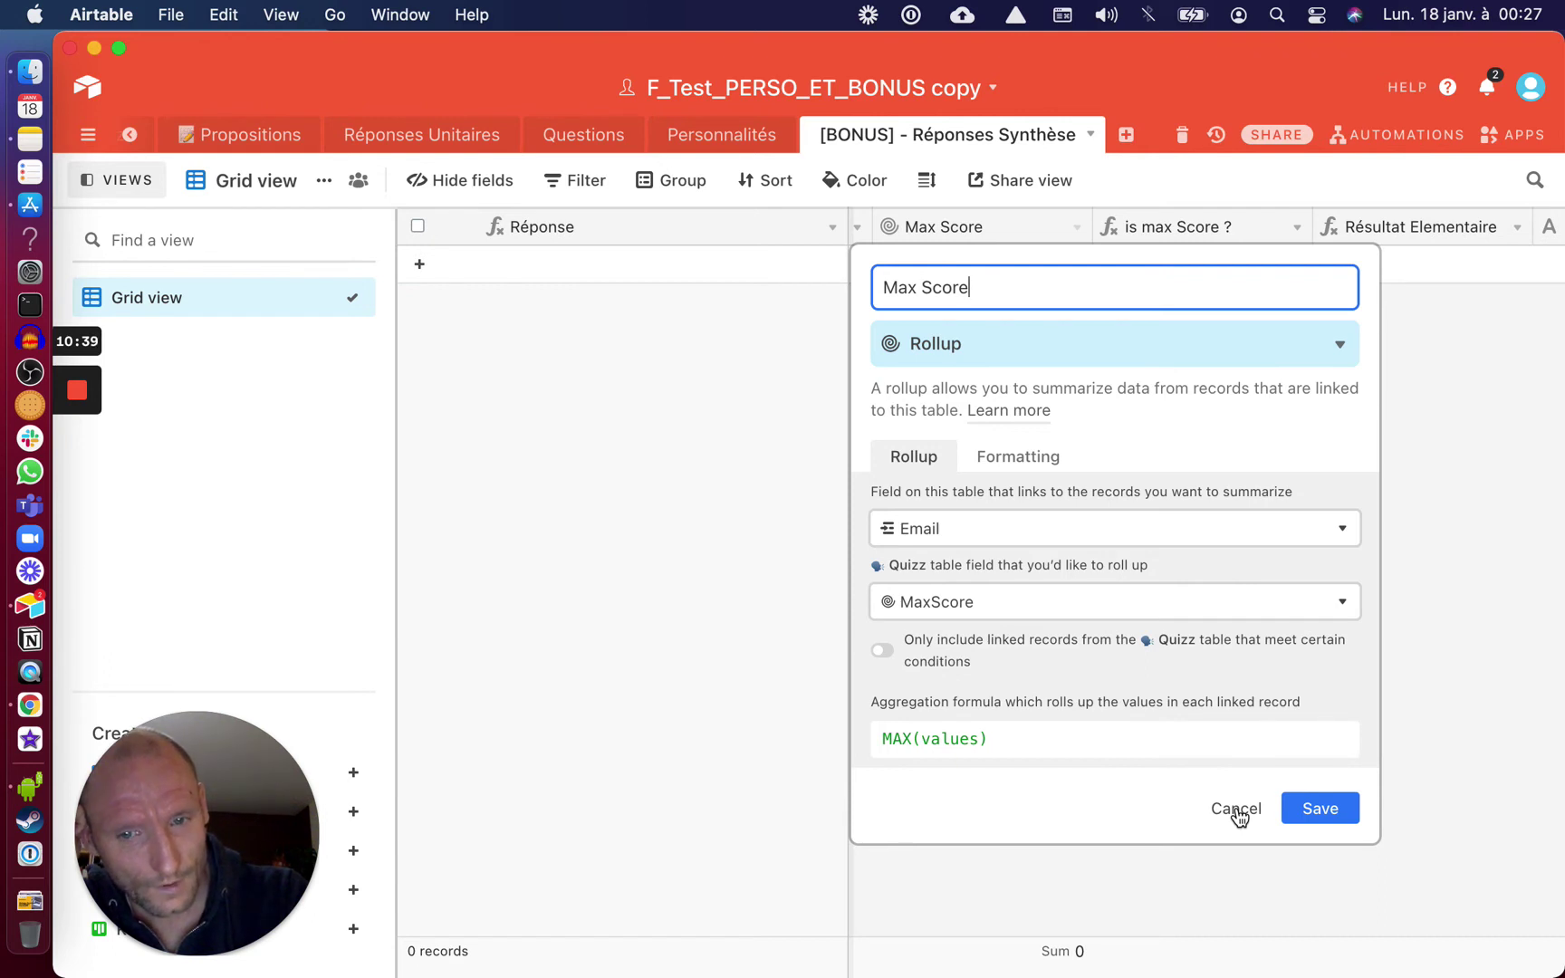
left_click(1237, 808)
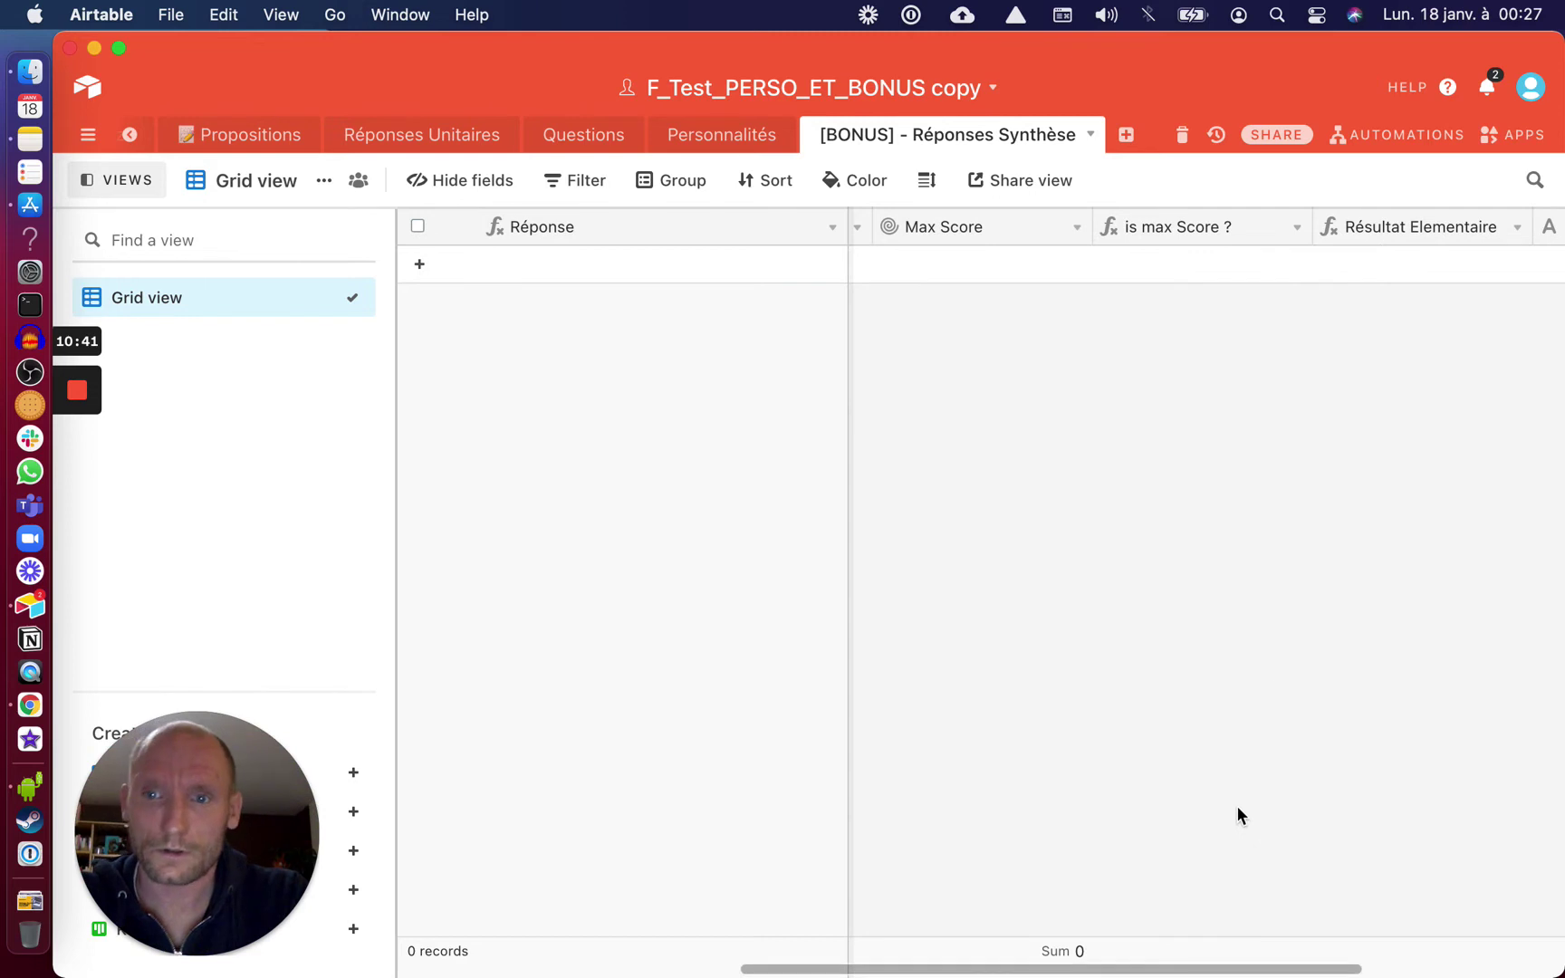
View the is max Score ? formula without saving changes
left_click(1296, 227)
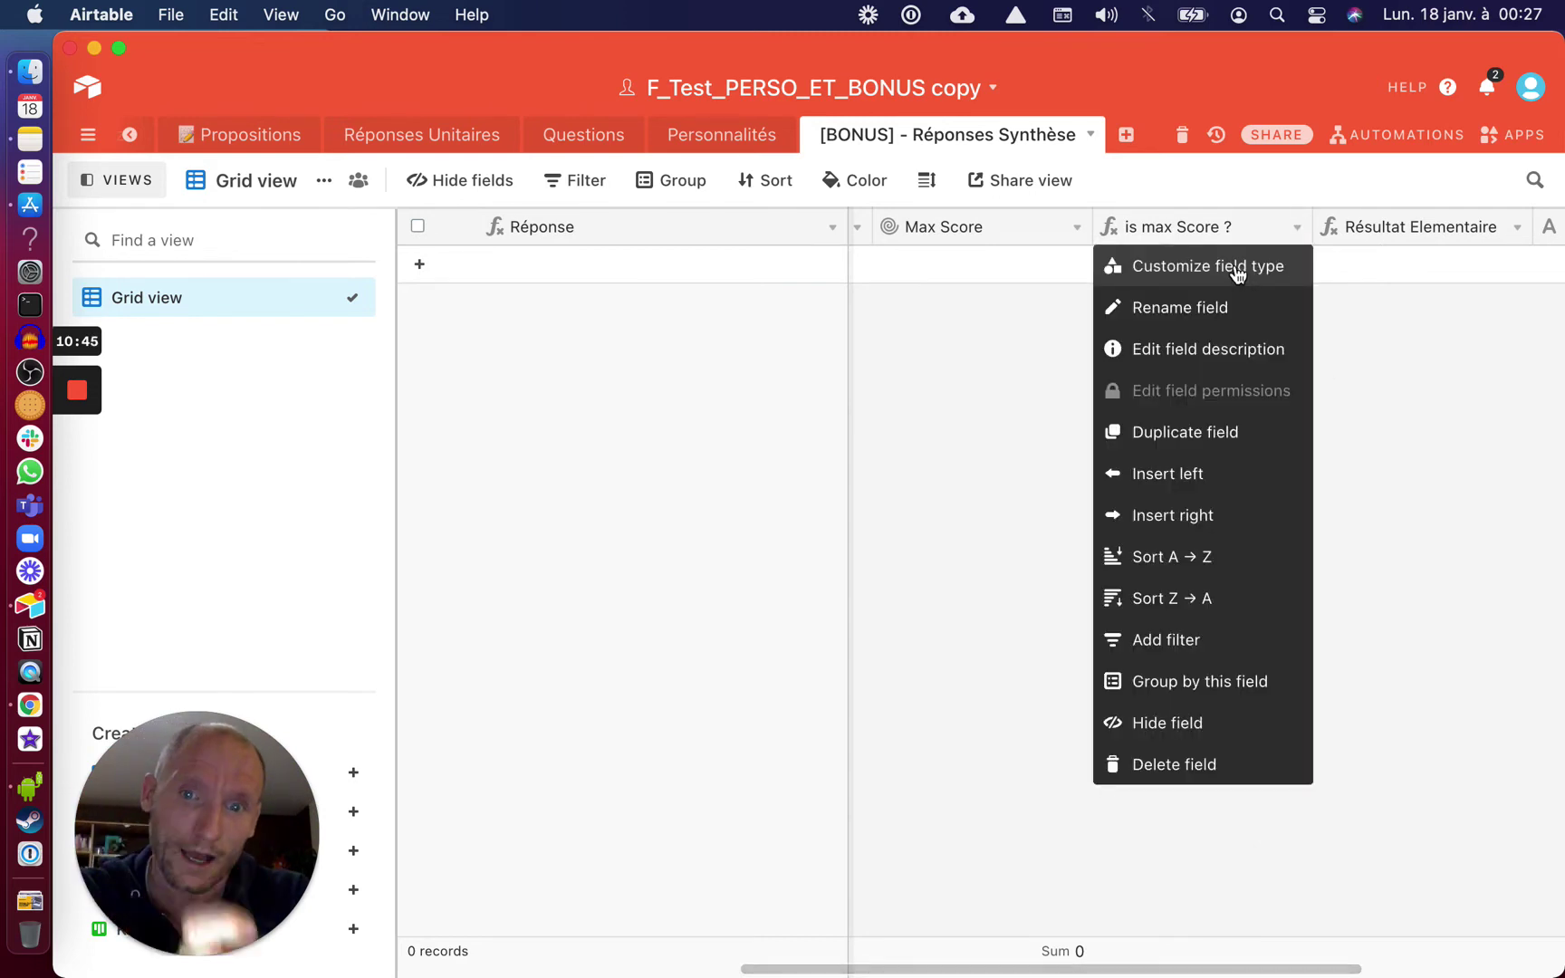
left_click(1237, 266)
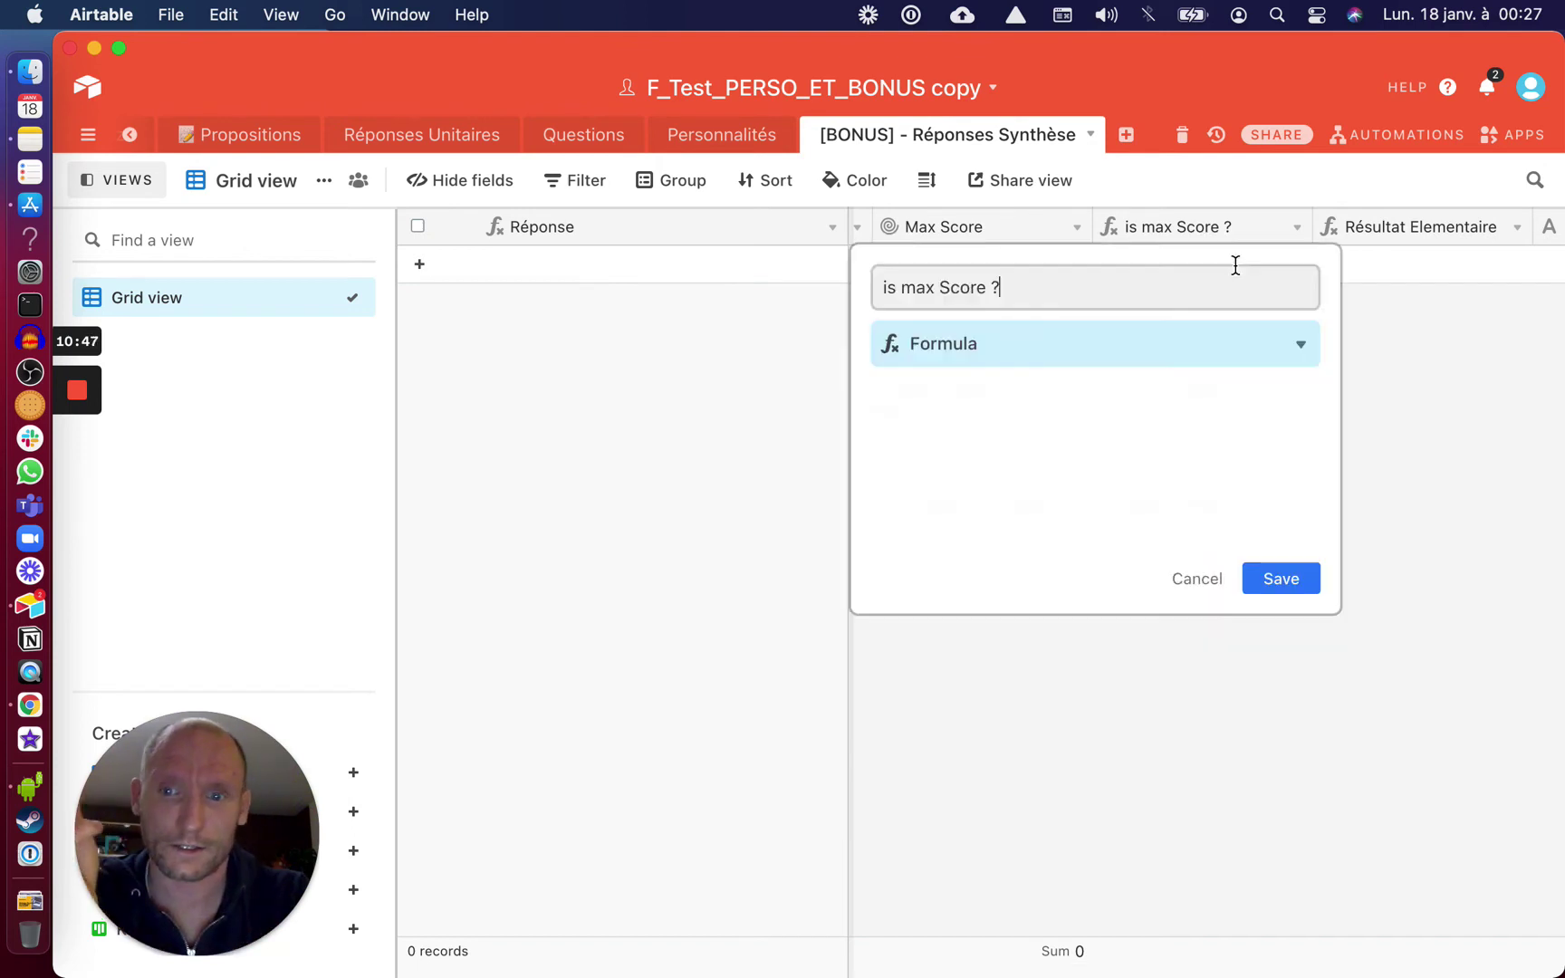
left_click(1186, 583)
scroll(1001, 277, "left", 3)
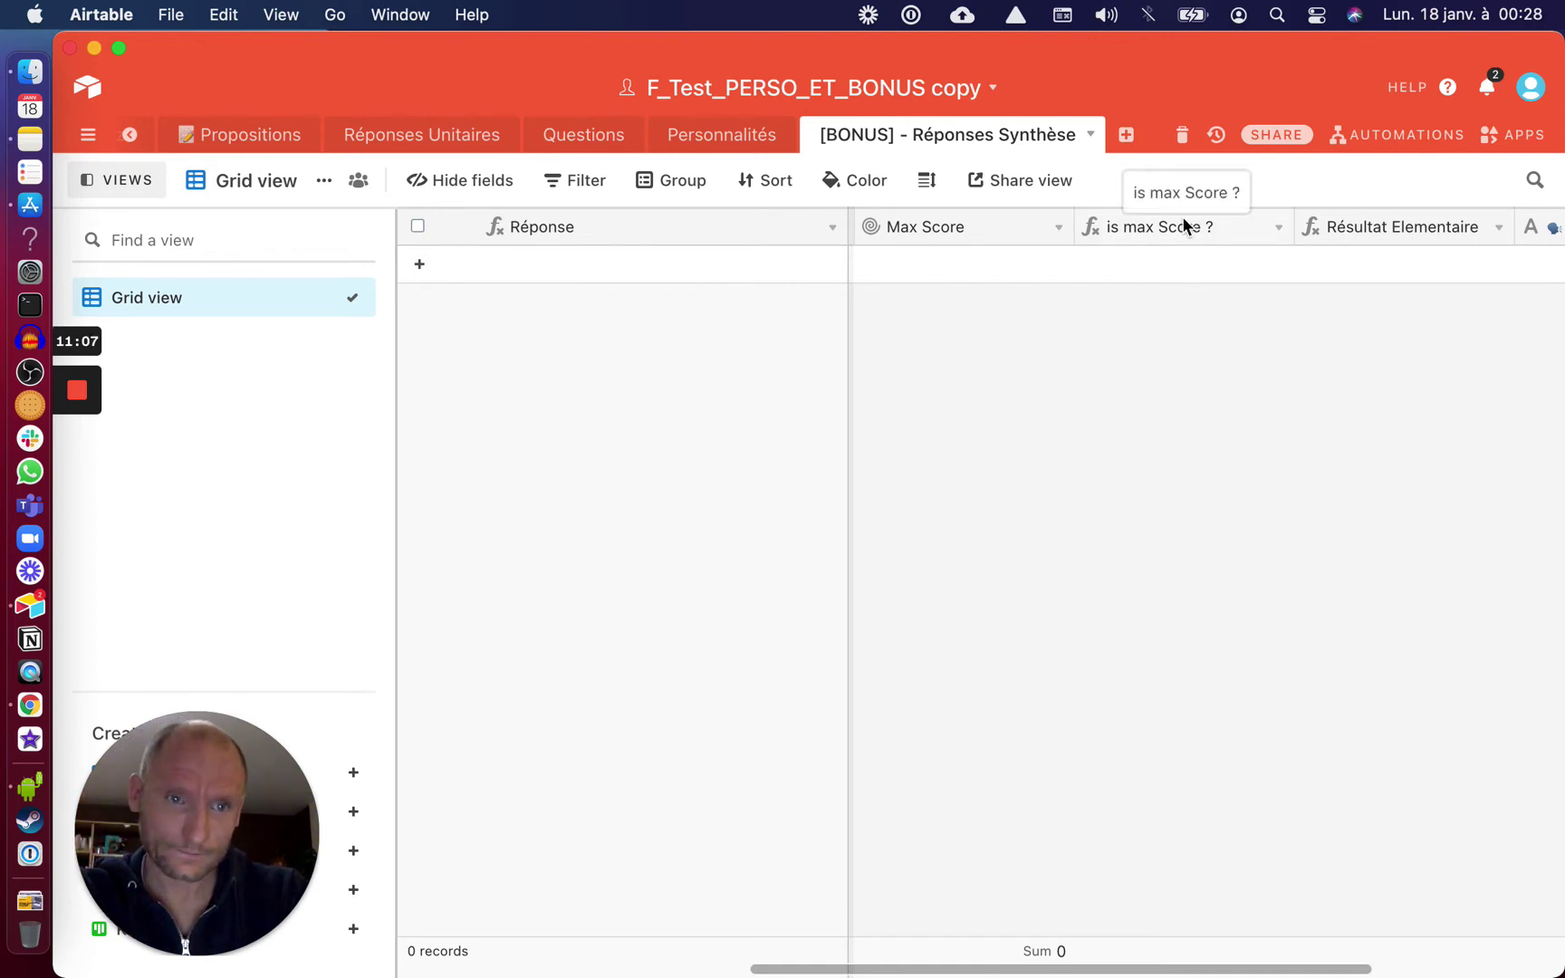
scroll(434, 136, "left", 2)
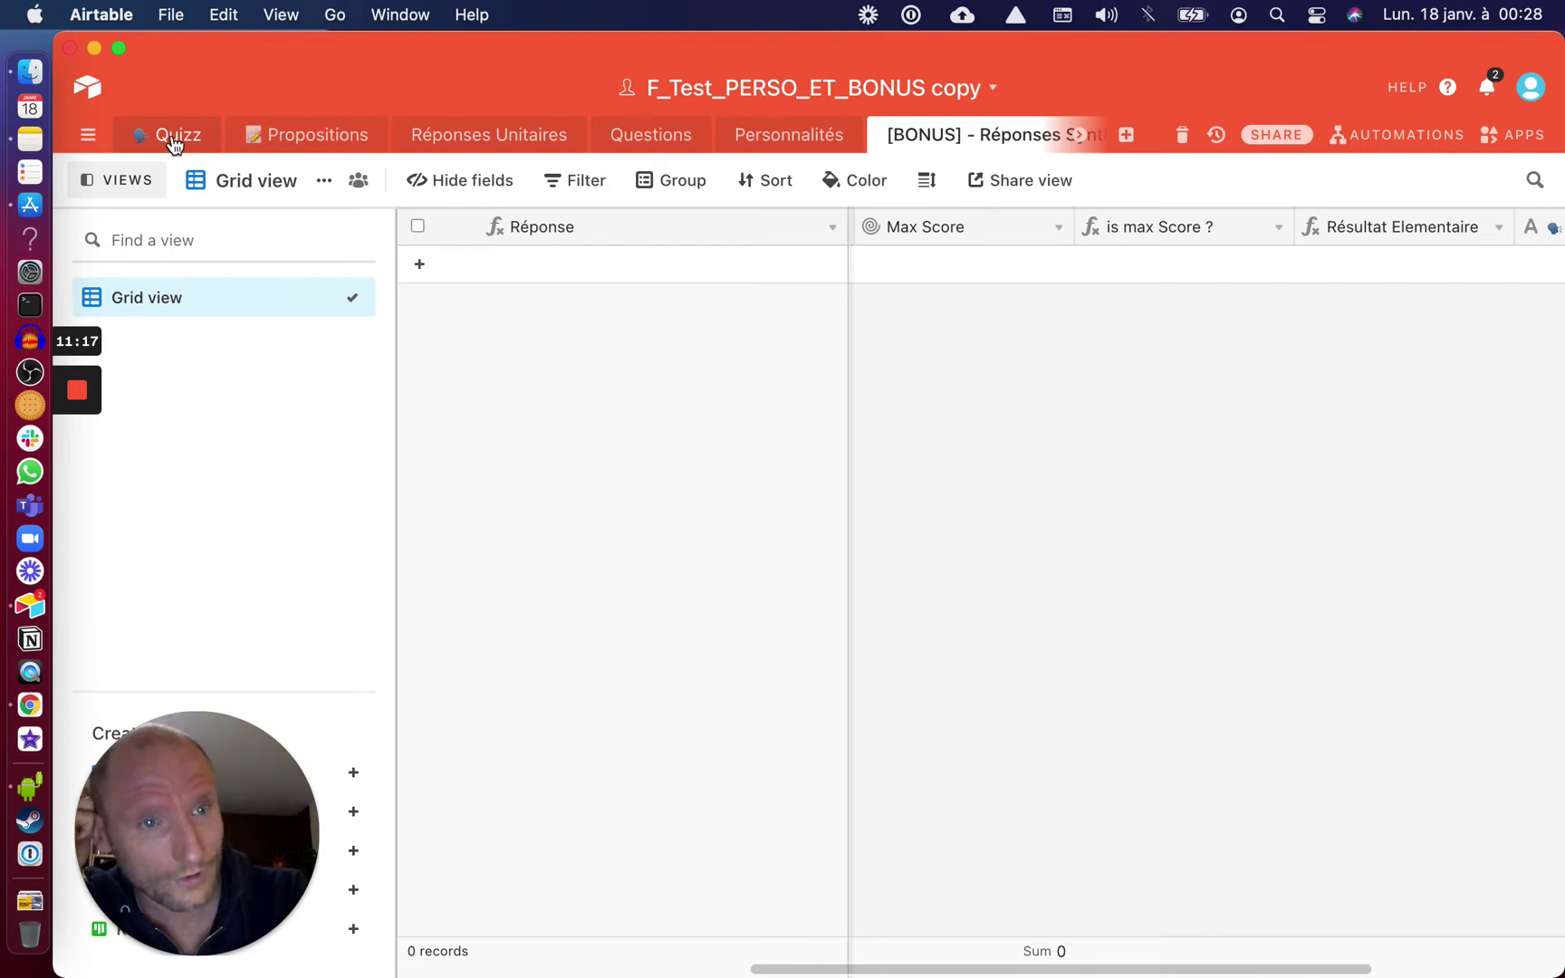
Save the Résultat du Quizz rollup settings in the Quizz table
left_click(175, 143)
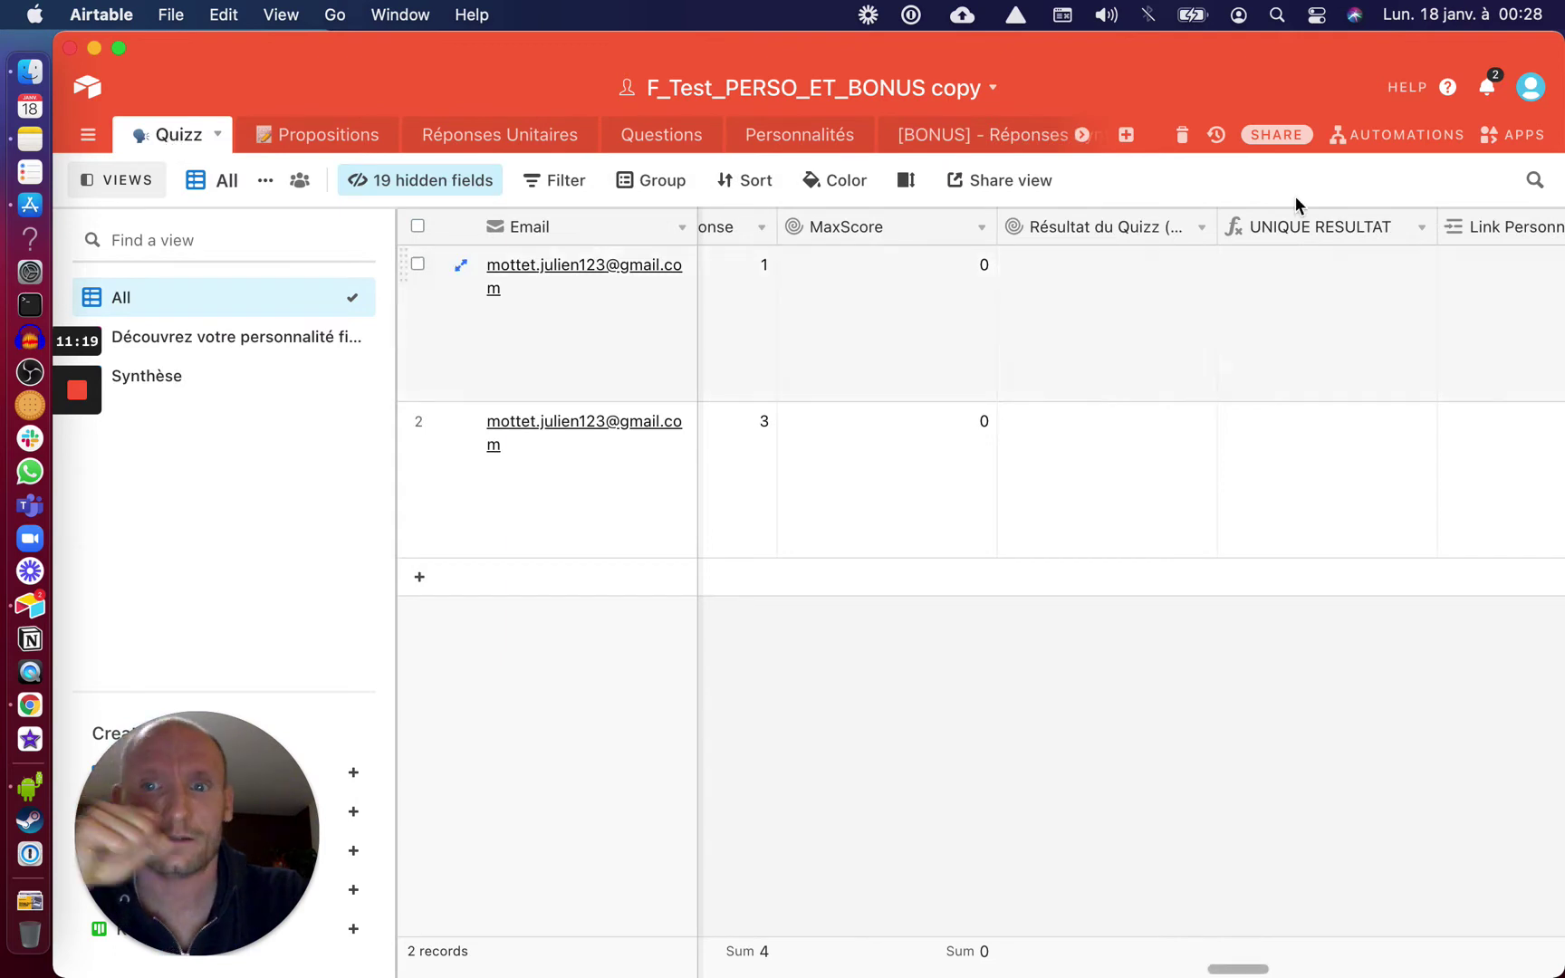
left_click(1204, 231)
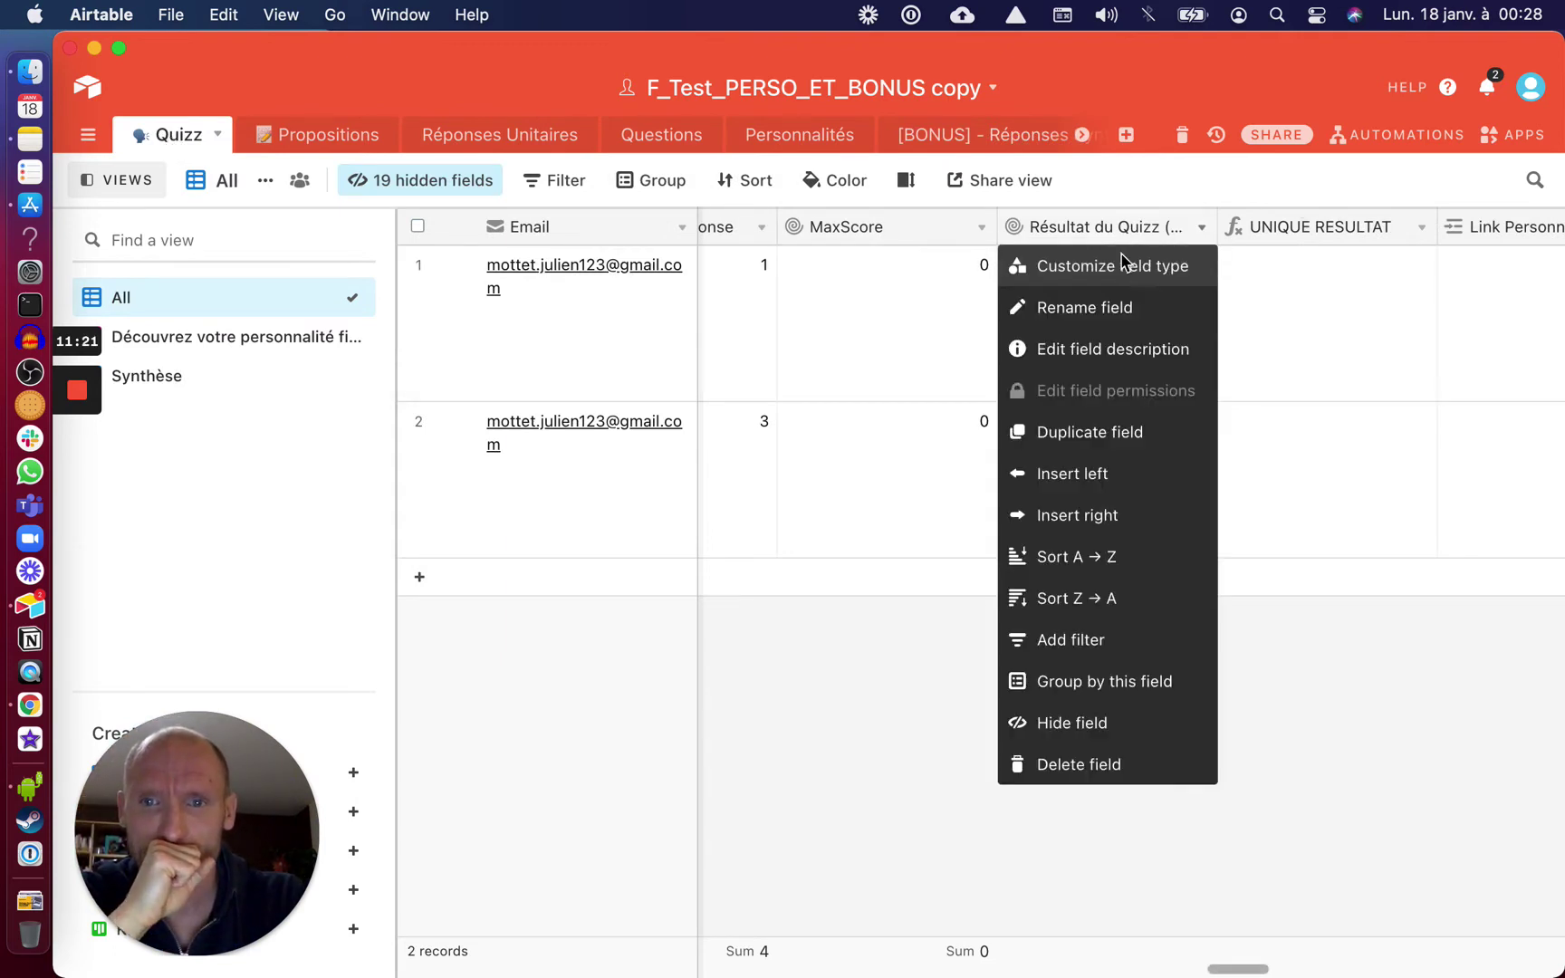
left_click(1118, 262)
scroll(996, 598, "up", 2)
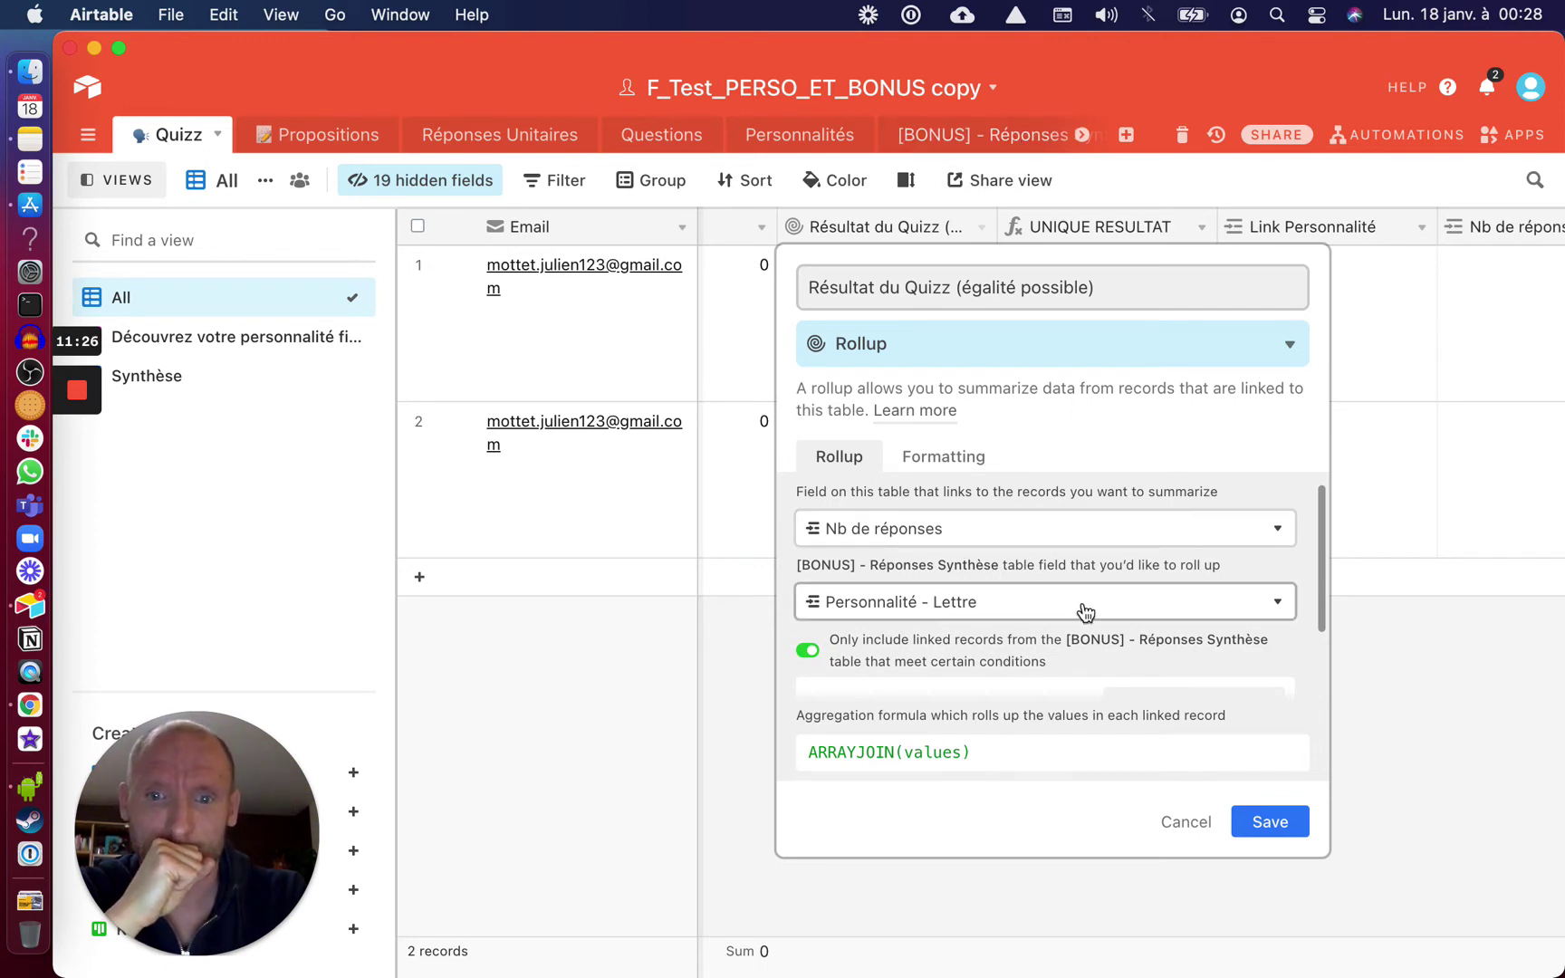
scroll(1087, 612, "down", 2)
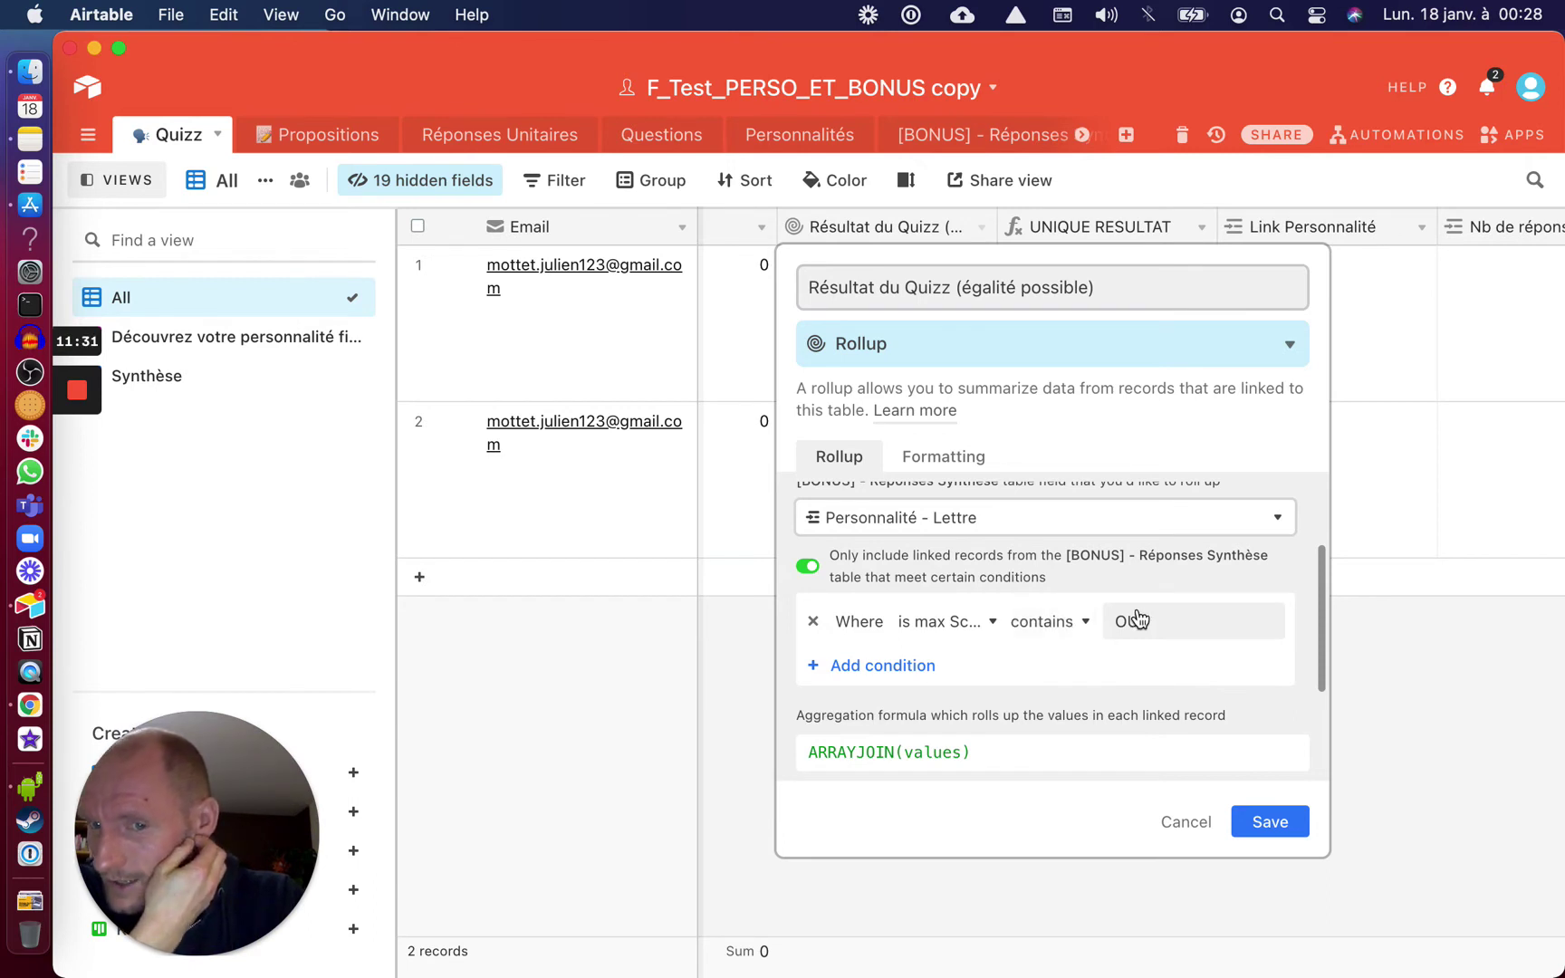
left_click(1258, 821)
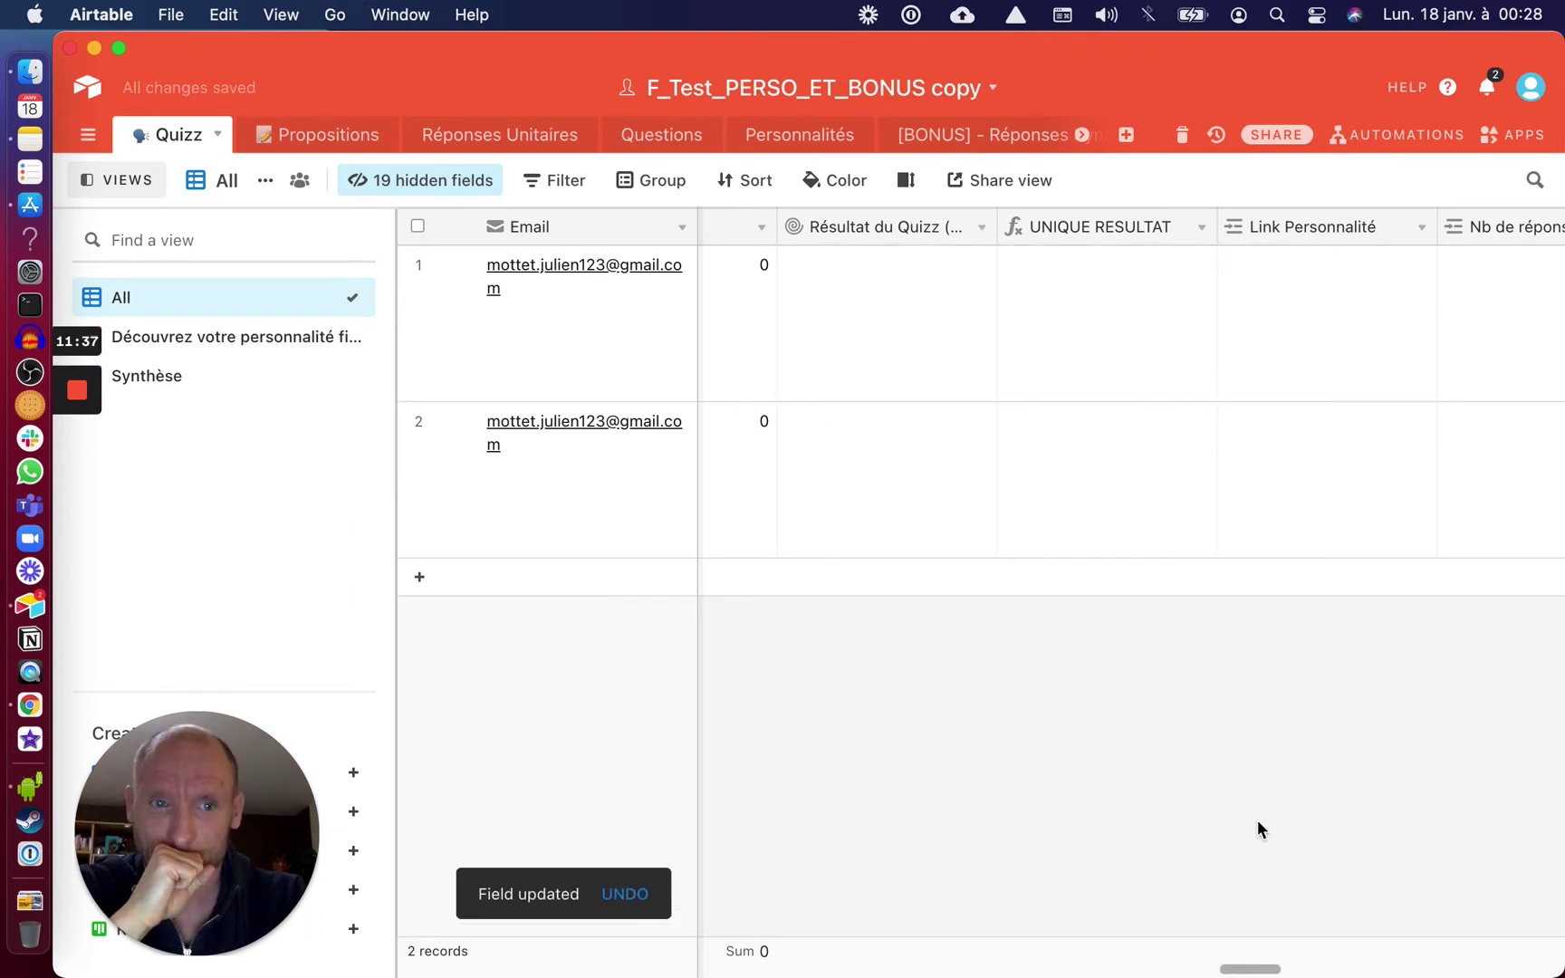
Delete both test quiz records from the Quizz table
left_click(418, 420)
left_click(418, 264)
right_click(429, 291)
left_click(454, 354)
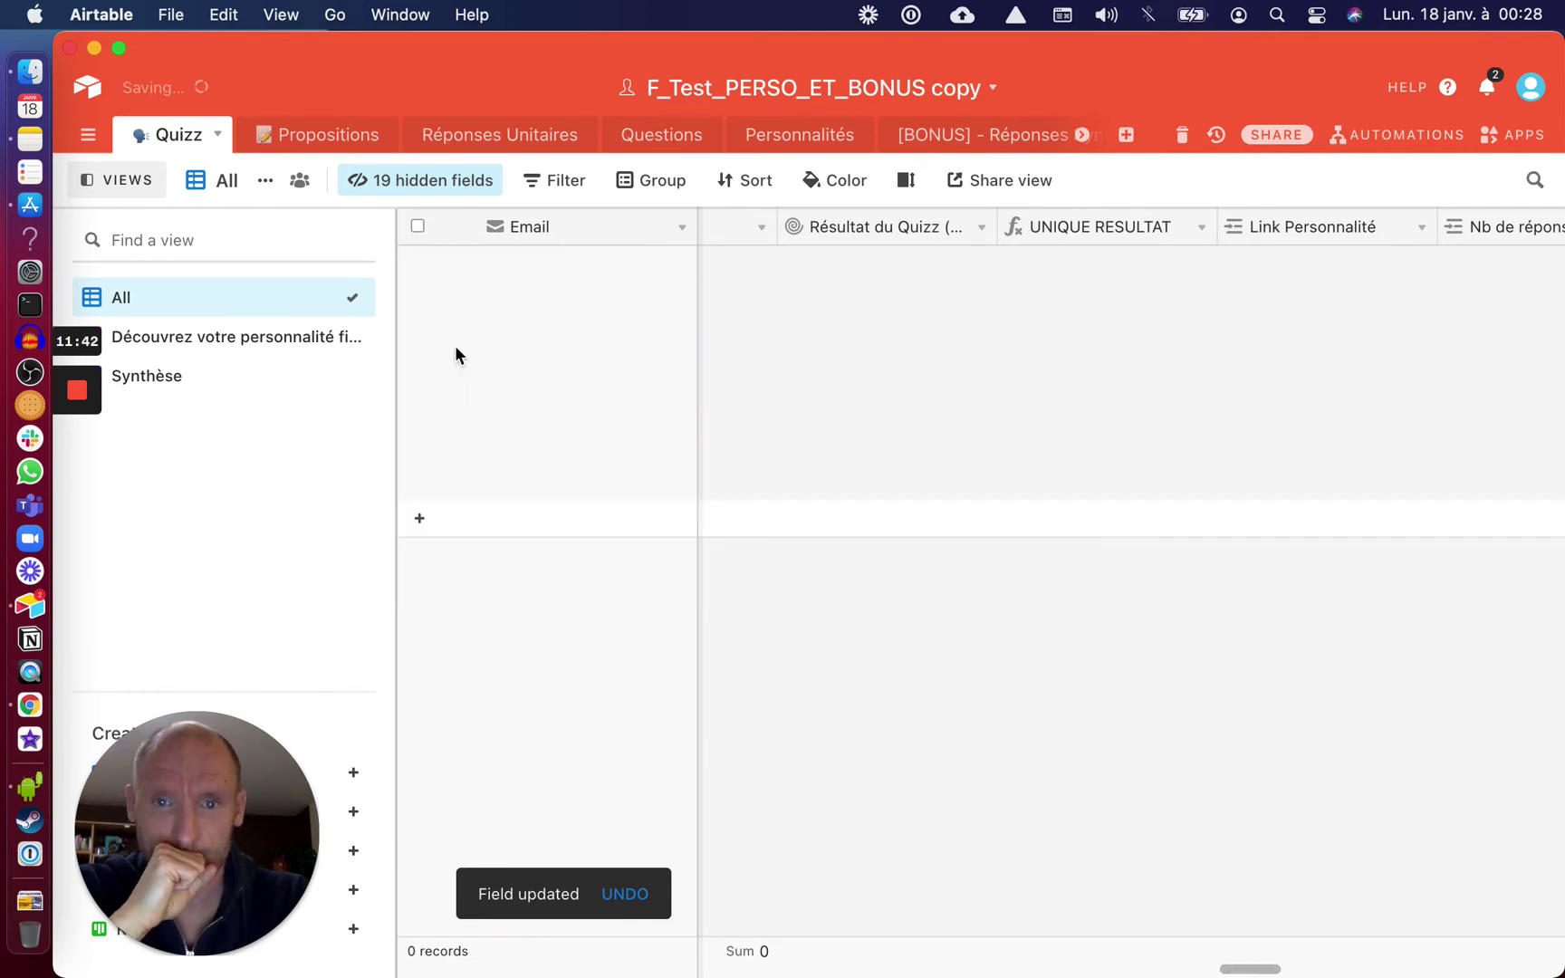
Check the synthesis generation automation from [BONUS] - Réponses Synthèse, then return to the automations list
left_click(989, 138)
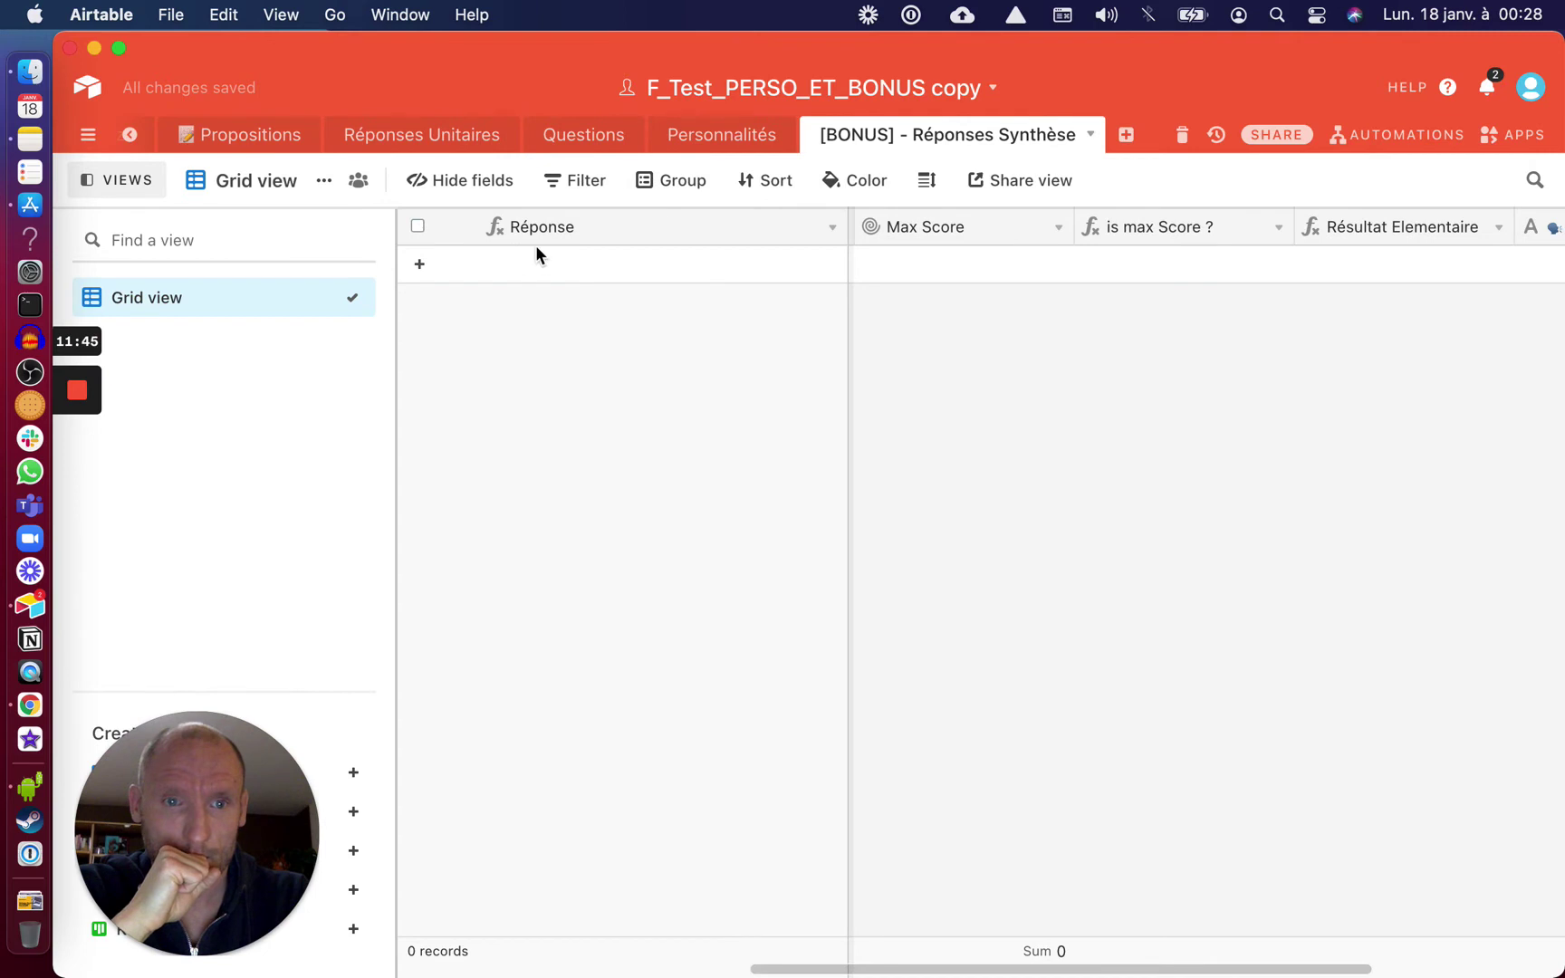
left_click(1405, 135)
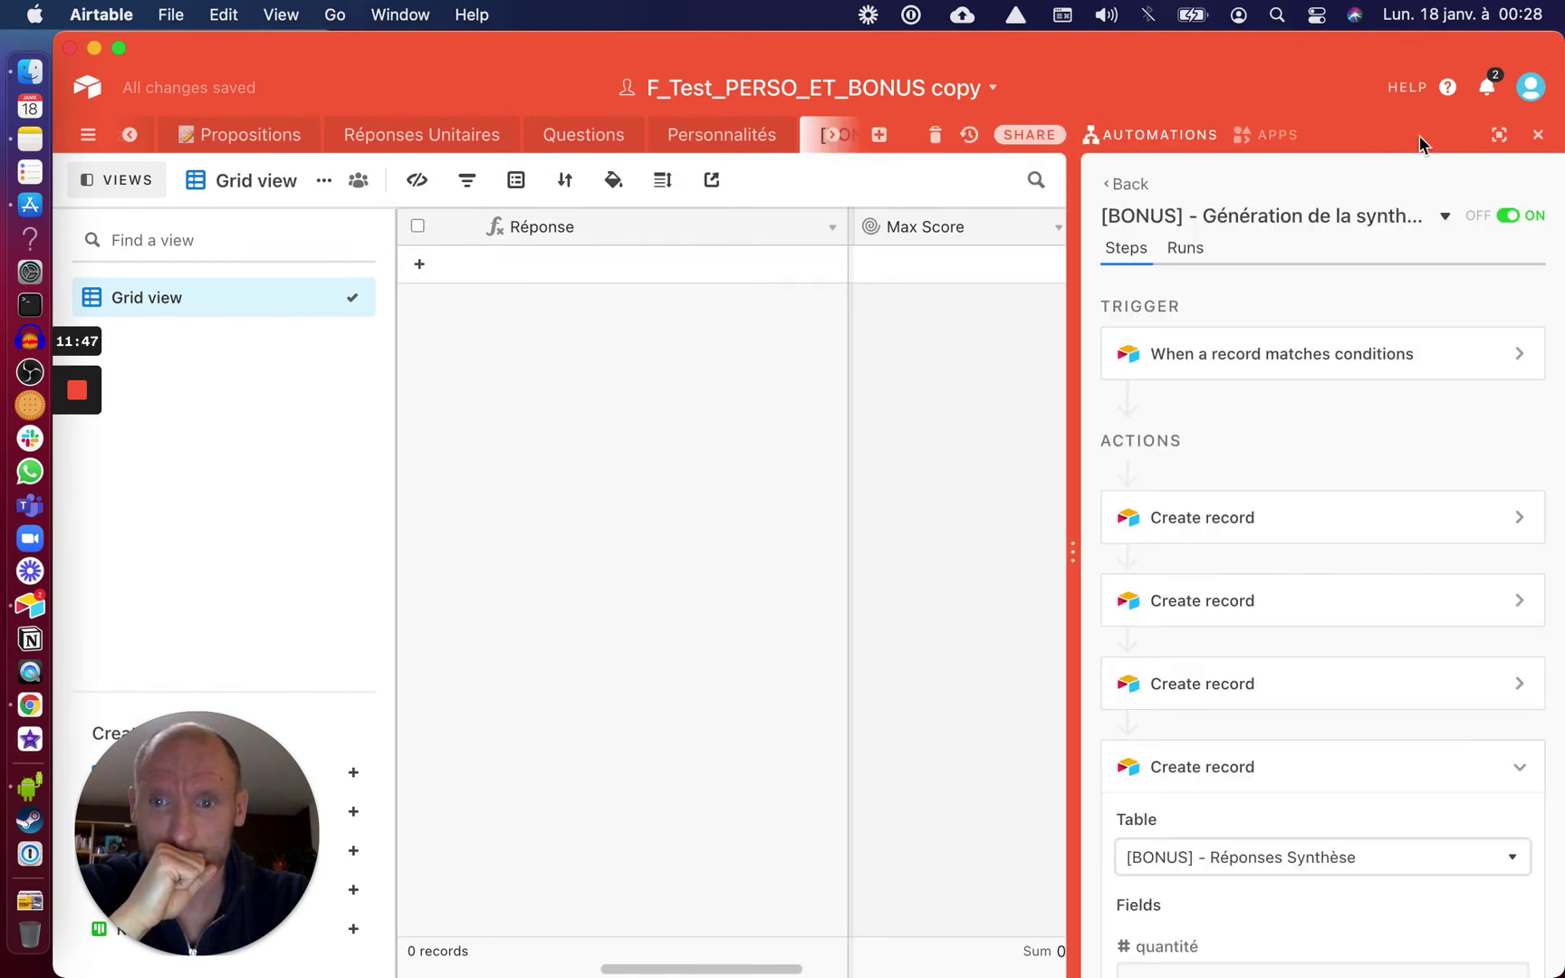
left_click(1106, 184)
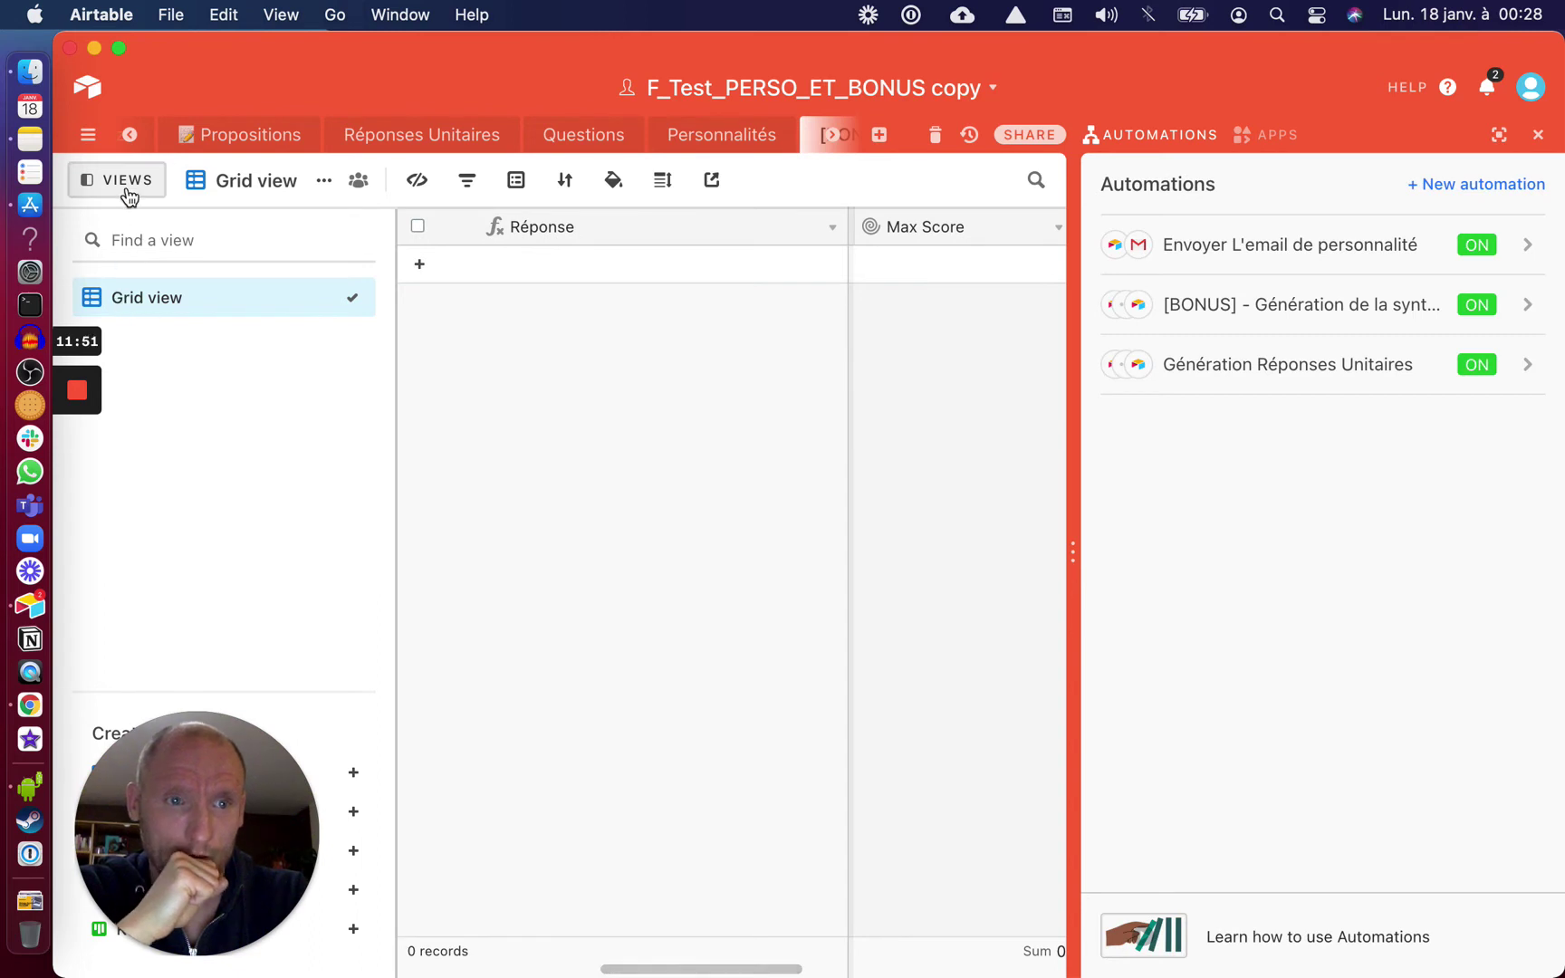
Open the Quizz table's 'Découvrez votre personnalité financière !' form live in the browser
scroll(236, 135, "left", 2)
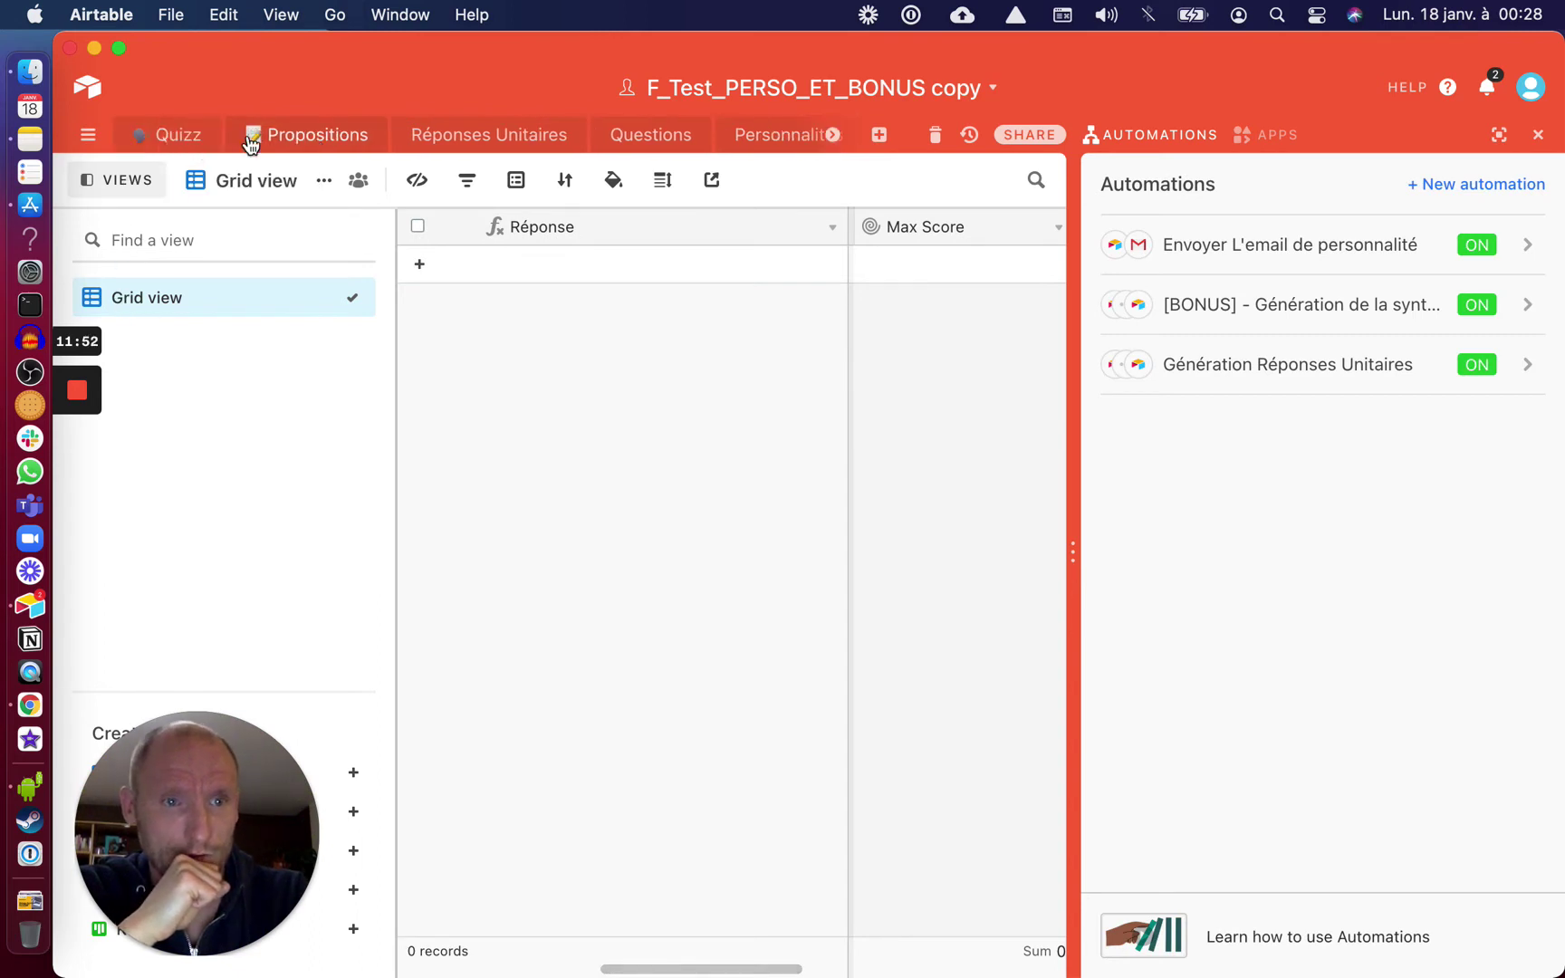
left_click(188, 141)
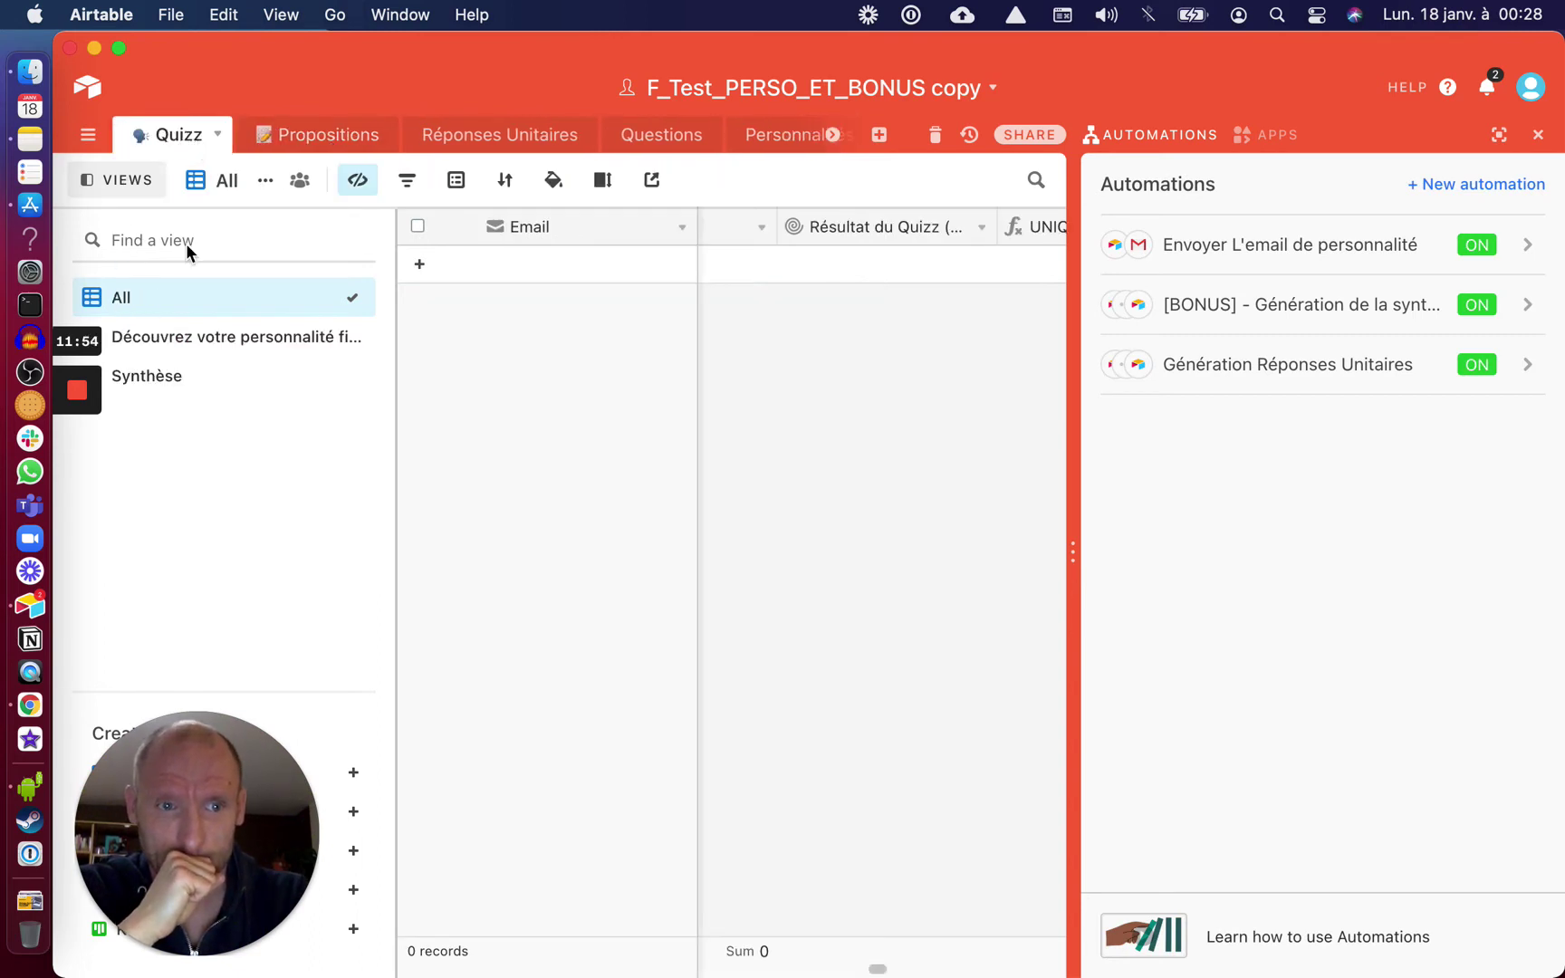
left_click(170, 342)
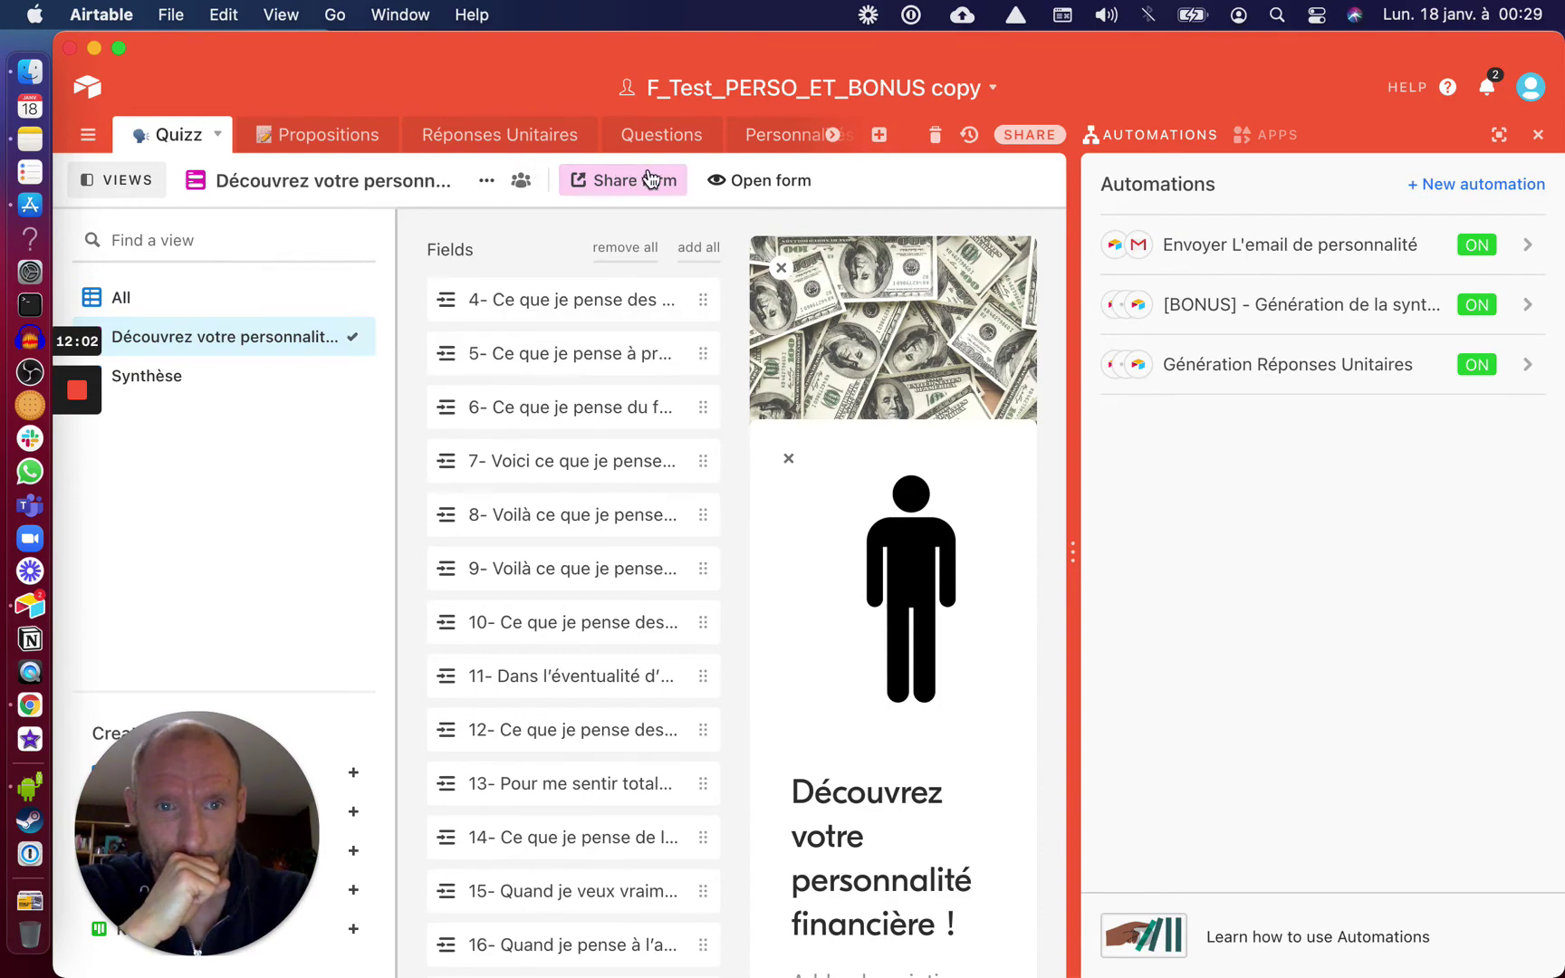
left_click(740, 180)
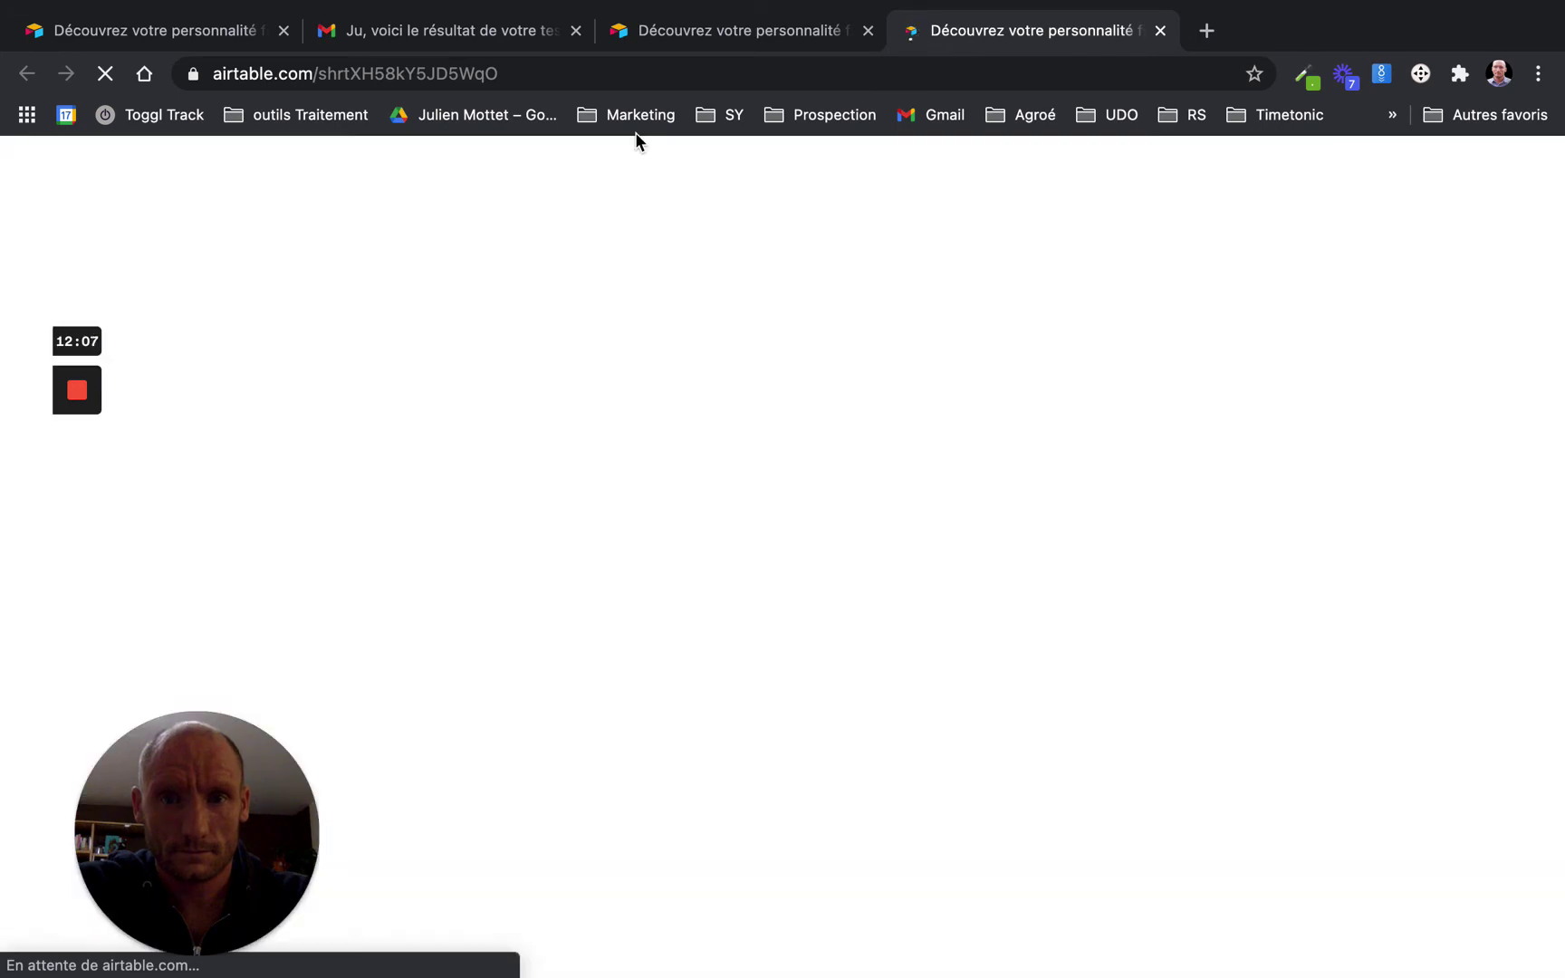
Enter the respondent's first name and e-mail address, correcting the '.com' ending
scroll(775, 608, "down", 4)
left_click(566, 534)
type("Ju")
left_click(576, 689)
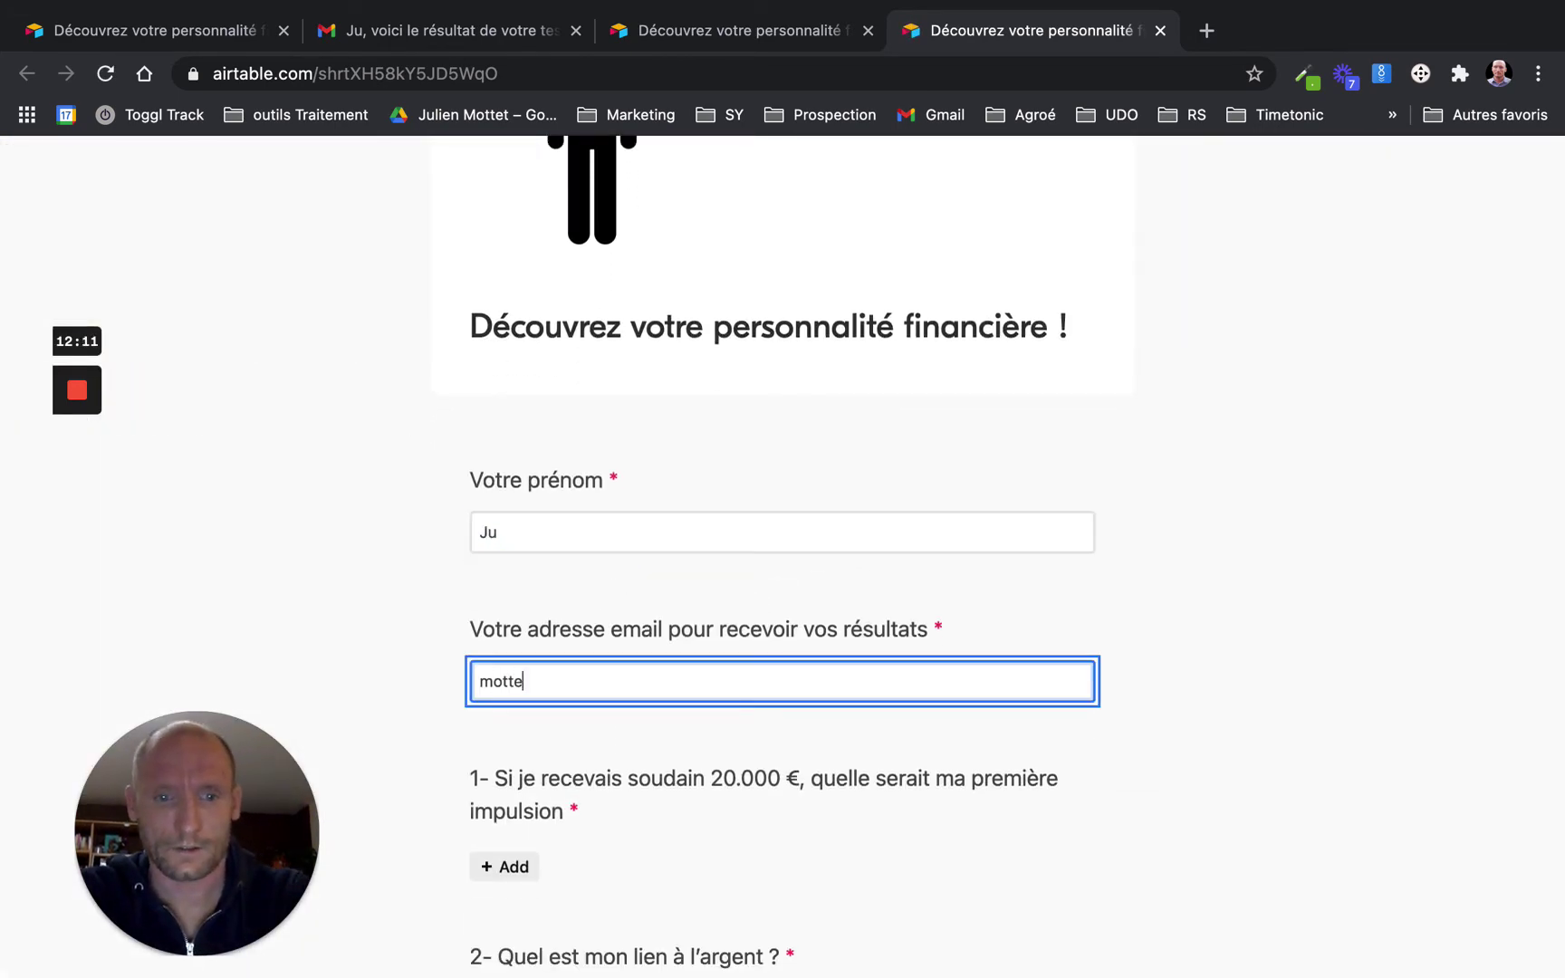
type("com")
Answer questions 1, 2 and 3, then submit the quiz form
left_click(503, 867)
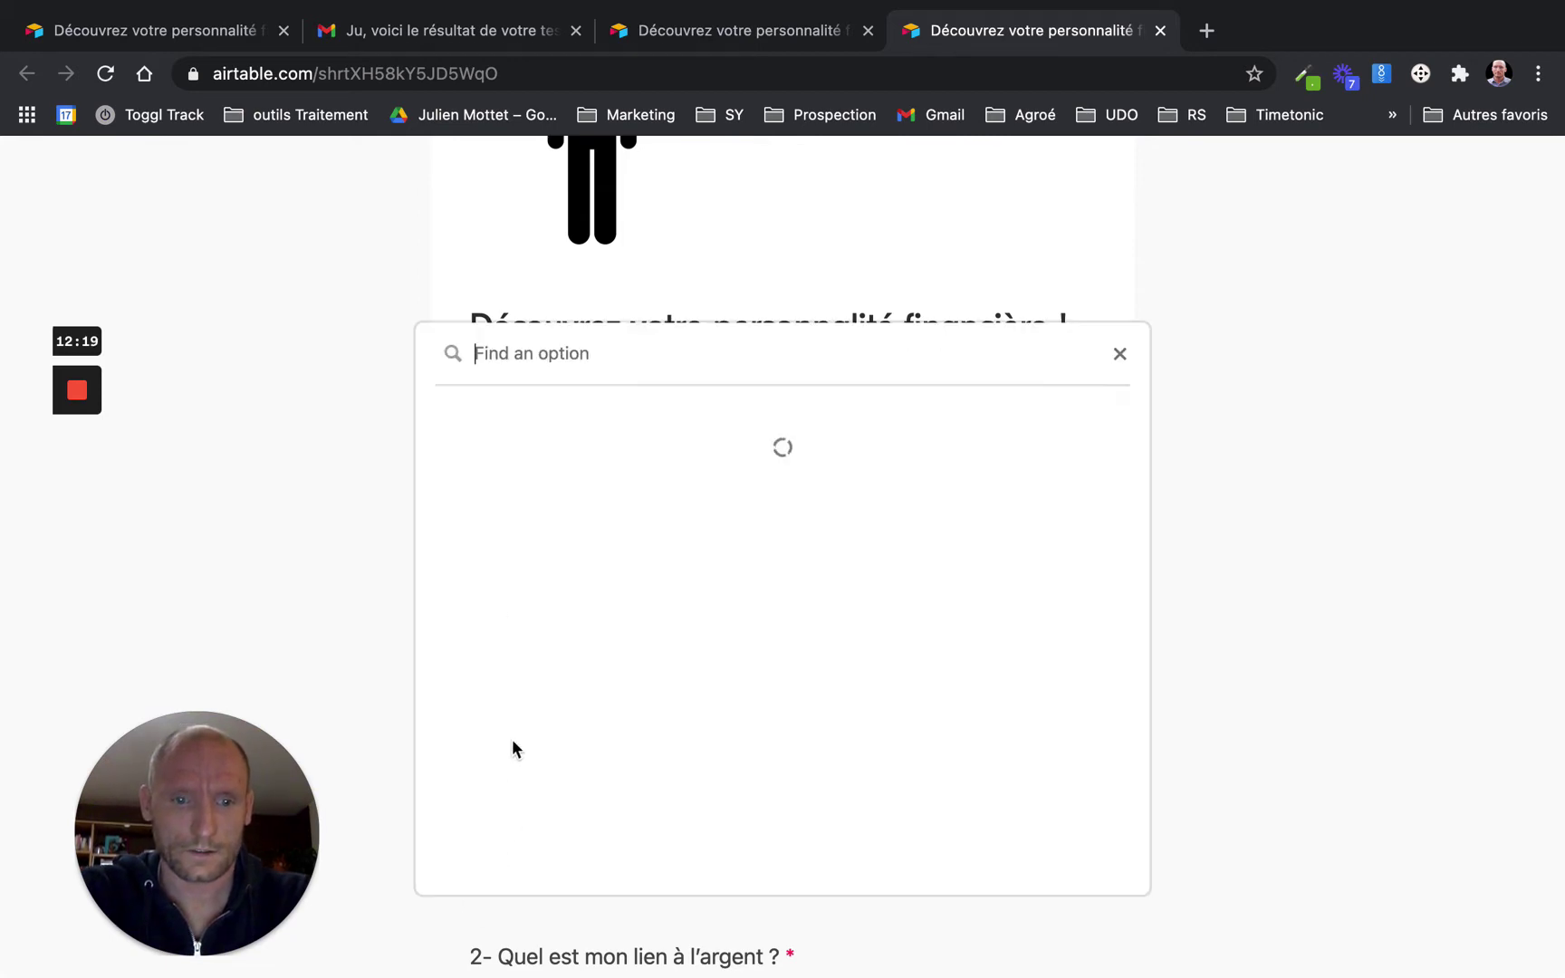
left_click(505, 439)
scroll(500, 543, "down", 5)
left_click(501, 558)
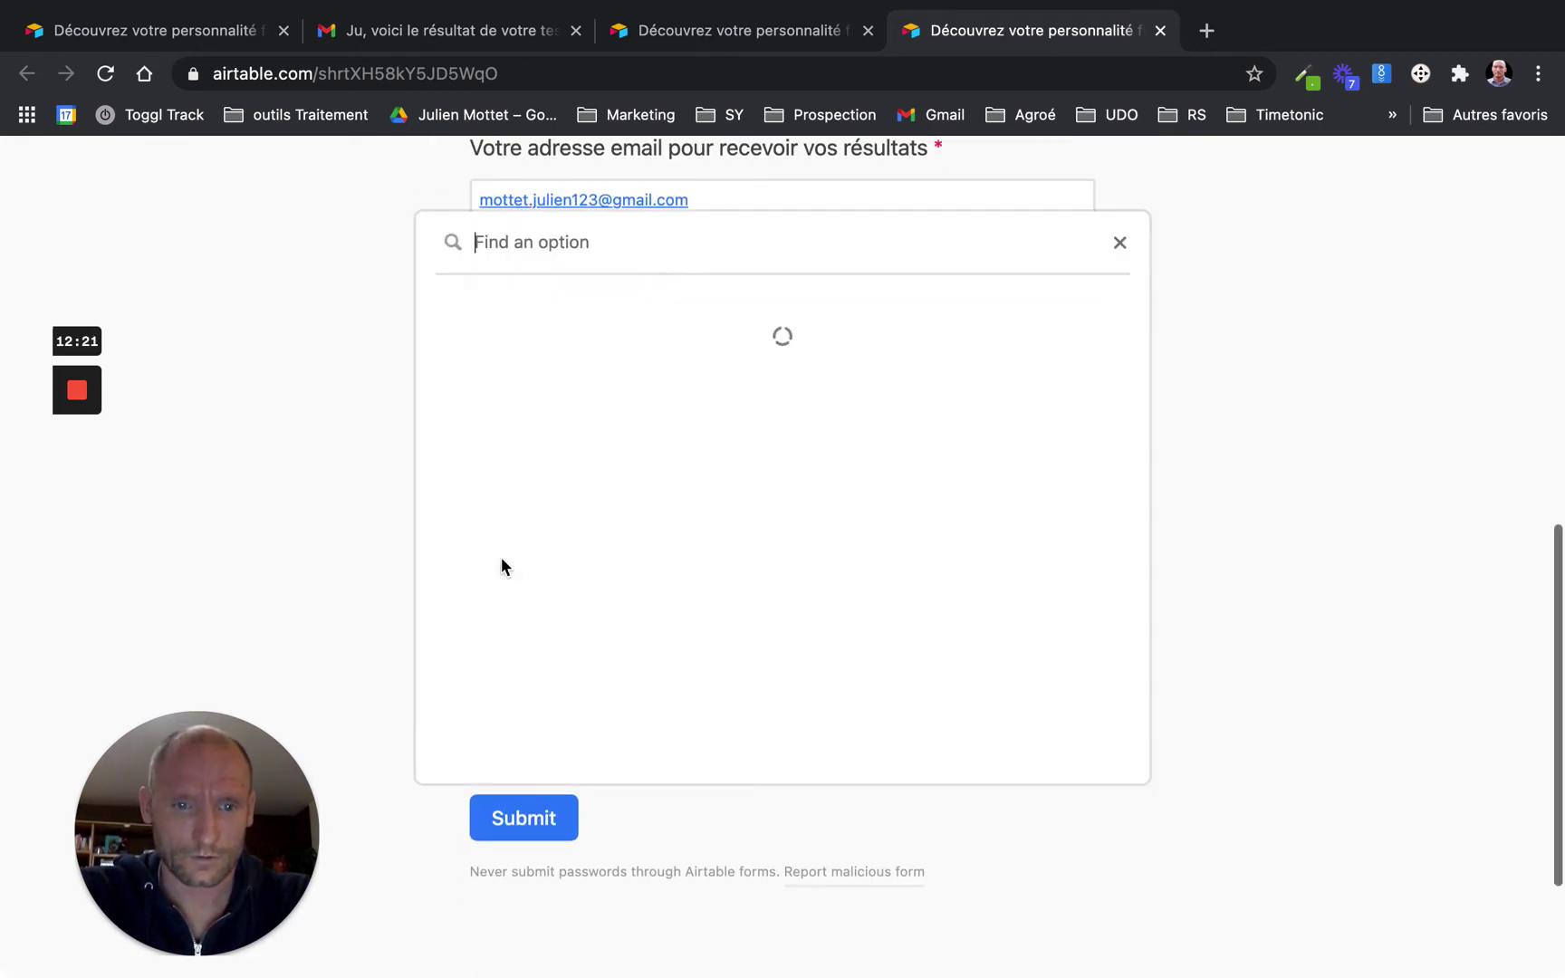
left_click(510, 382)
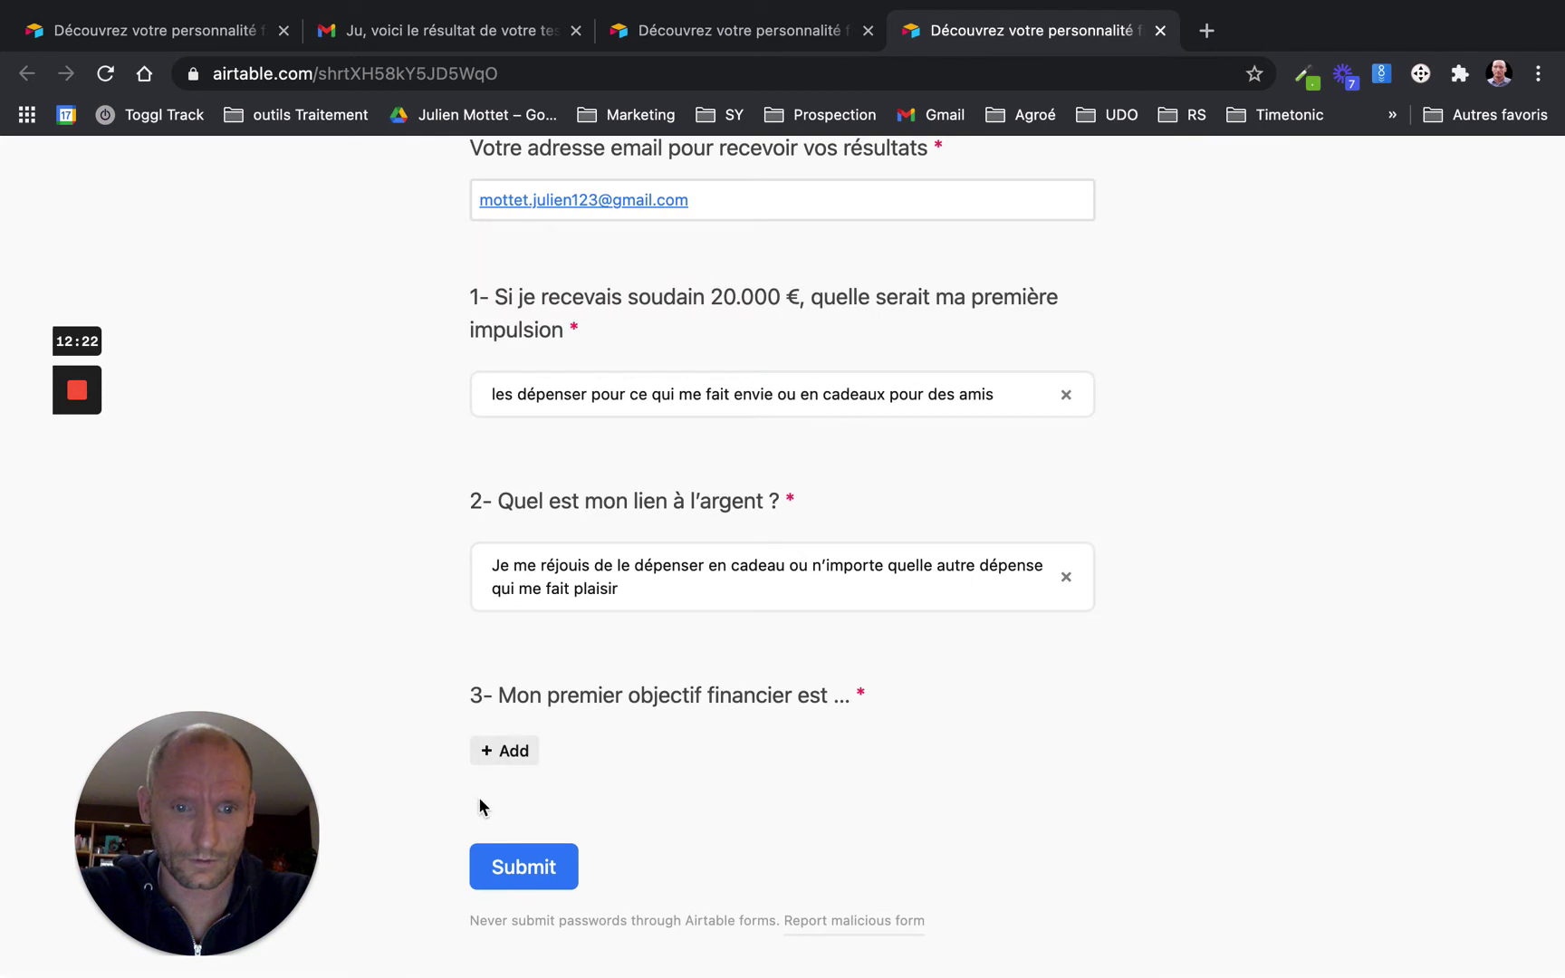
left_click(493, 738)
left_click(569, 503)
left_click(533, 885)
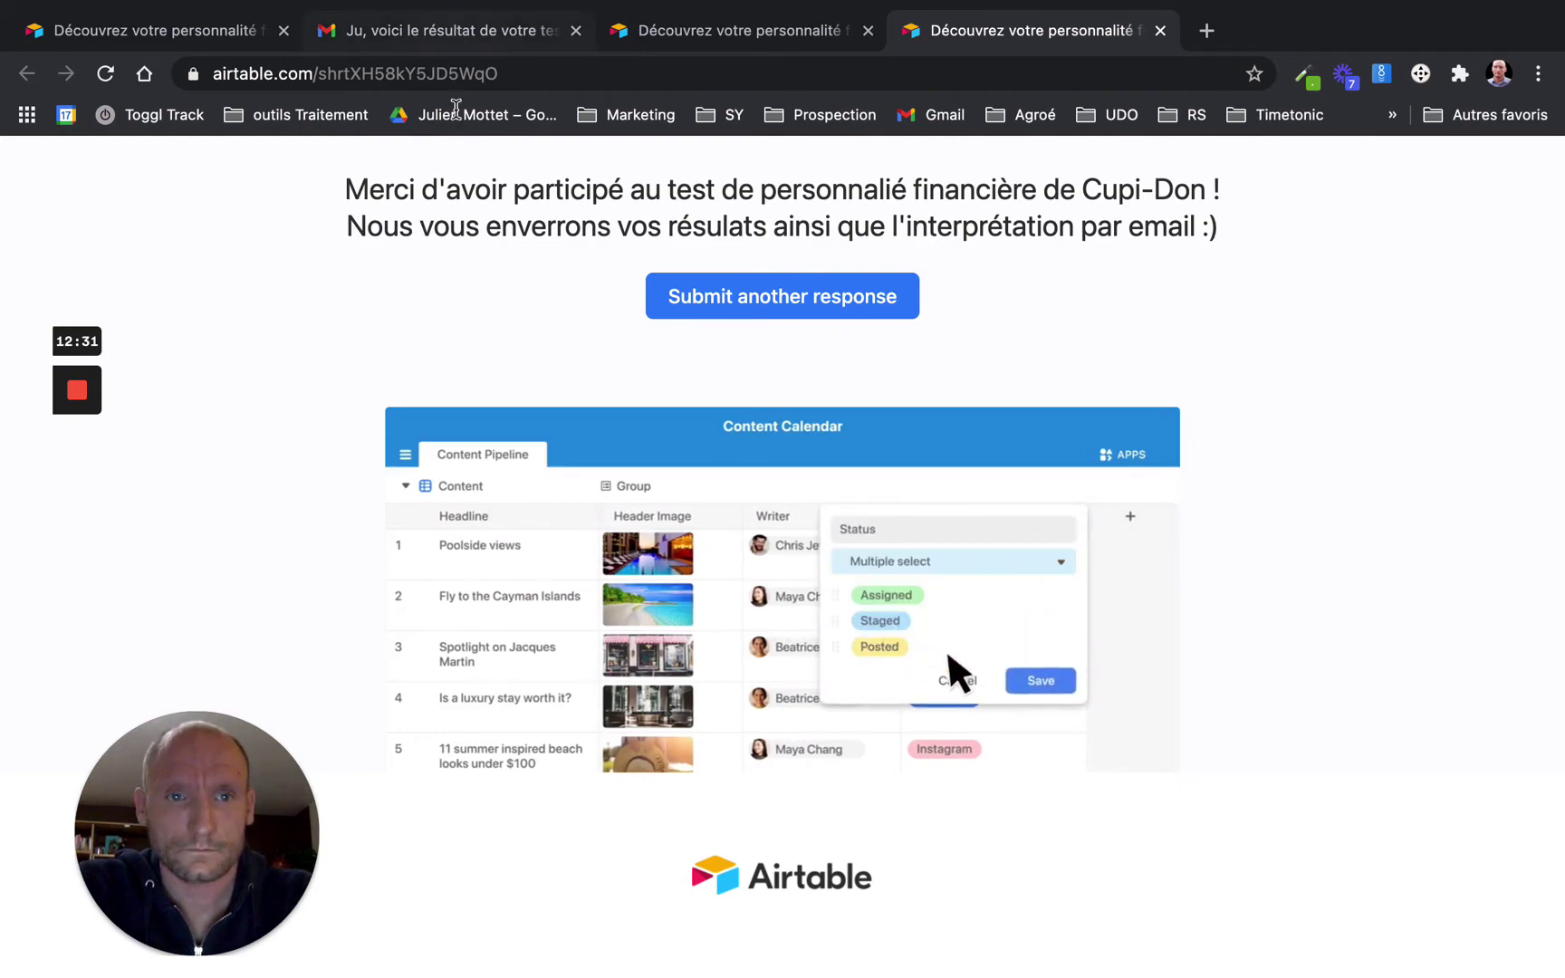
key("ctrl+Left")
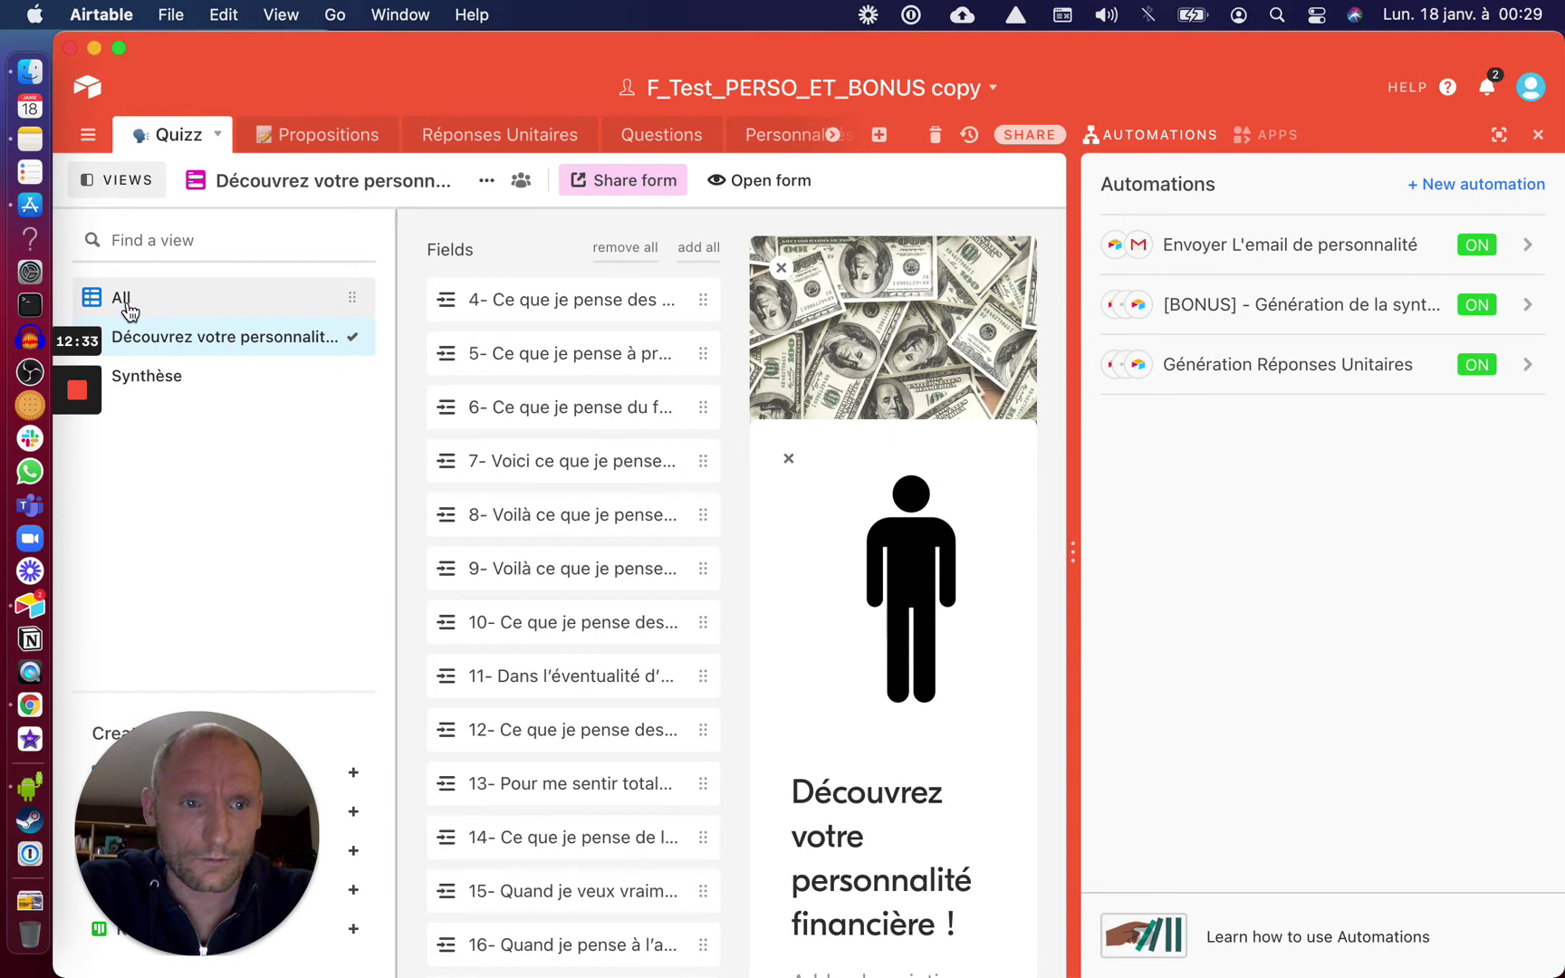
Show all quiz records and scroll across the Quizz grid to review the new response
left_click(124, 308)
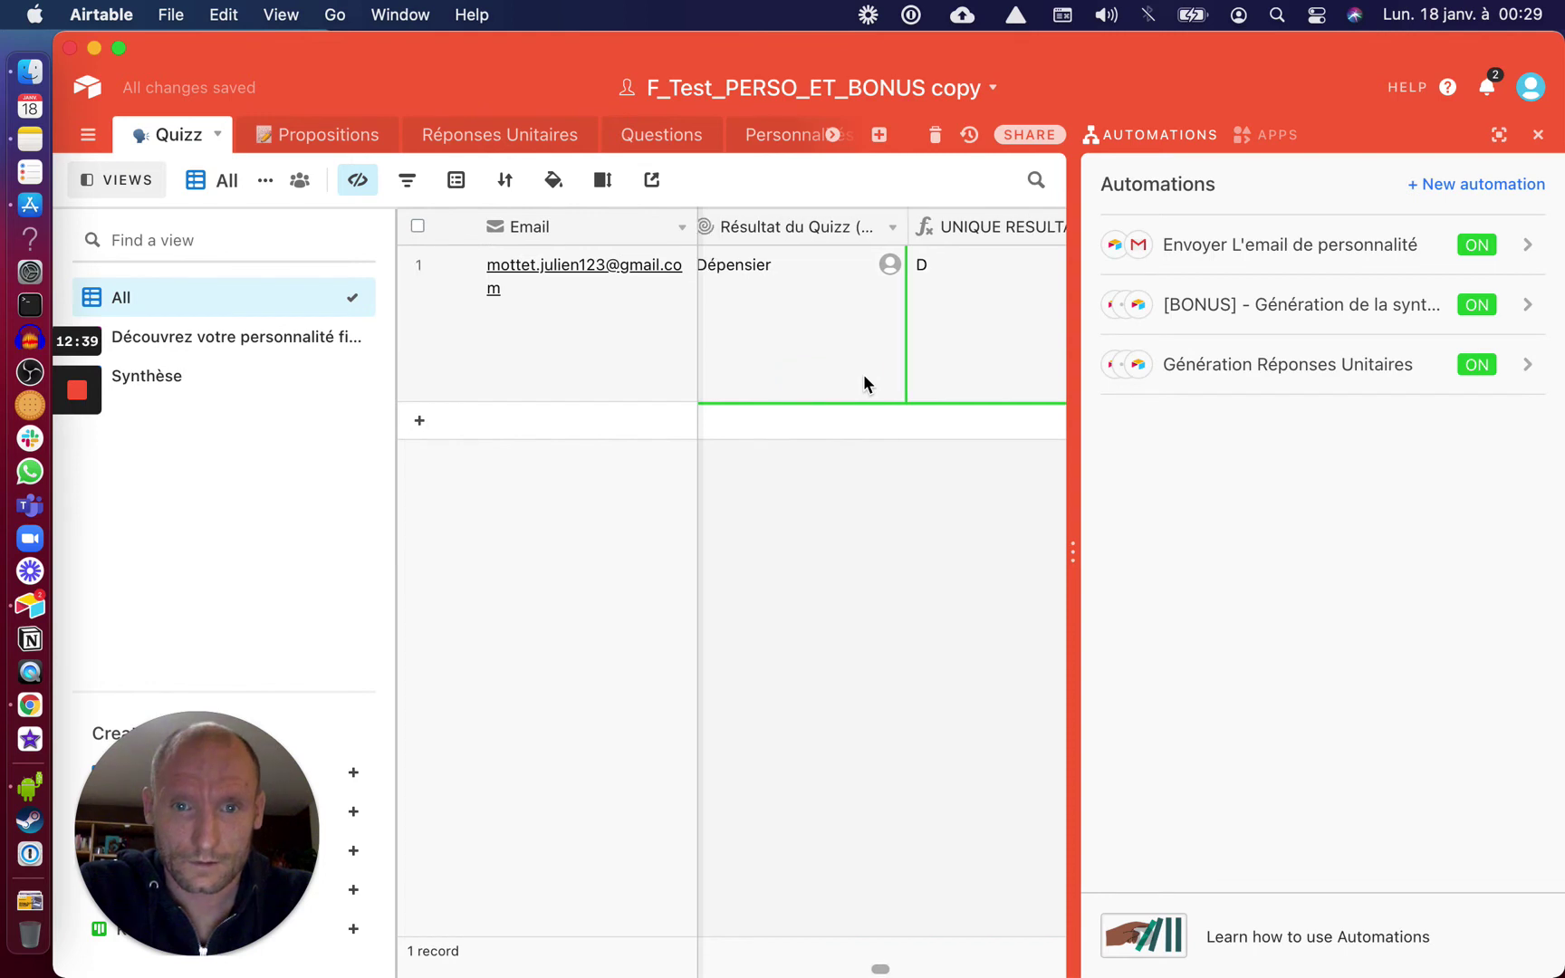
scroll(841, 356, "left", 5)
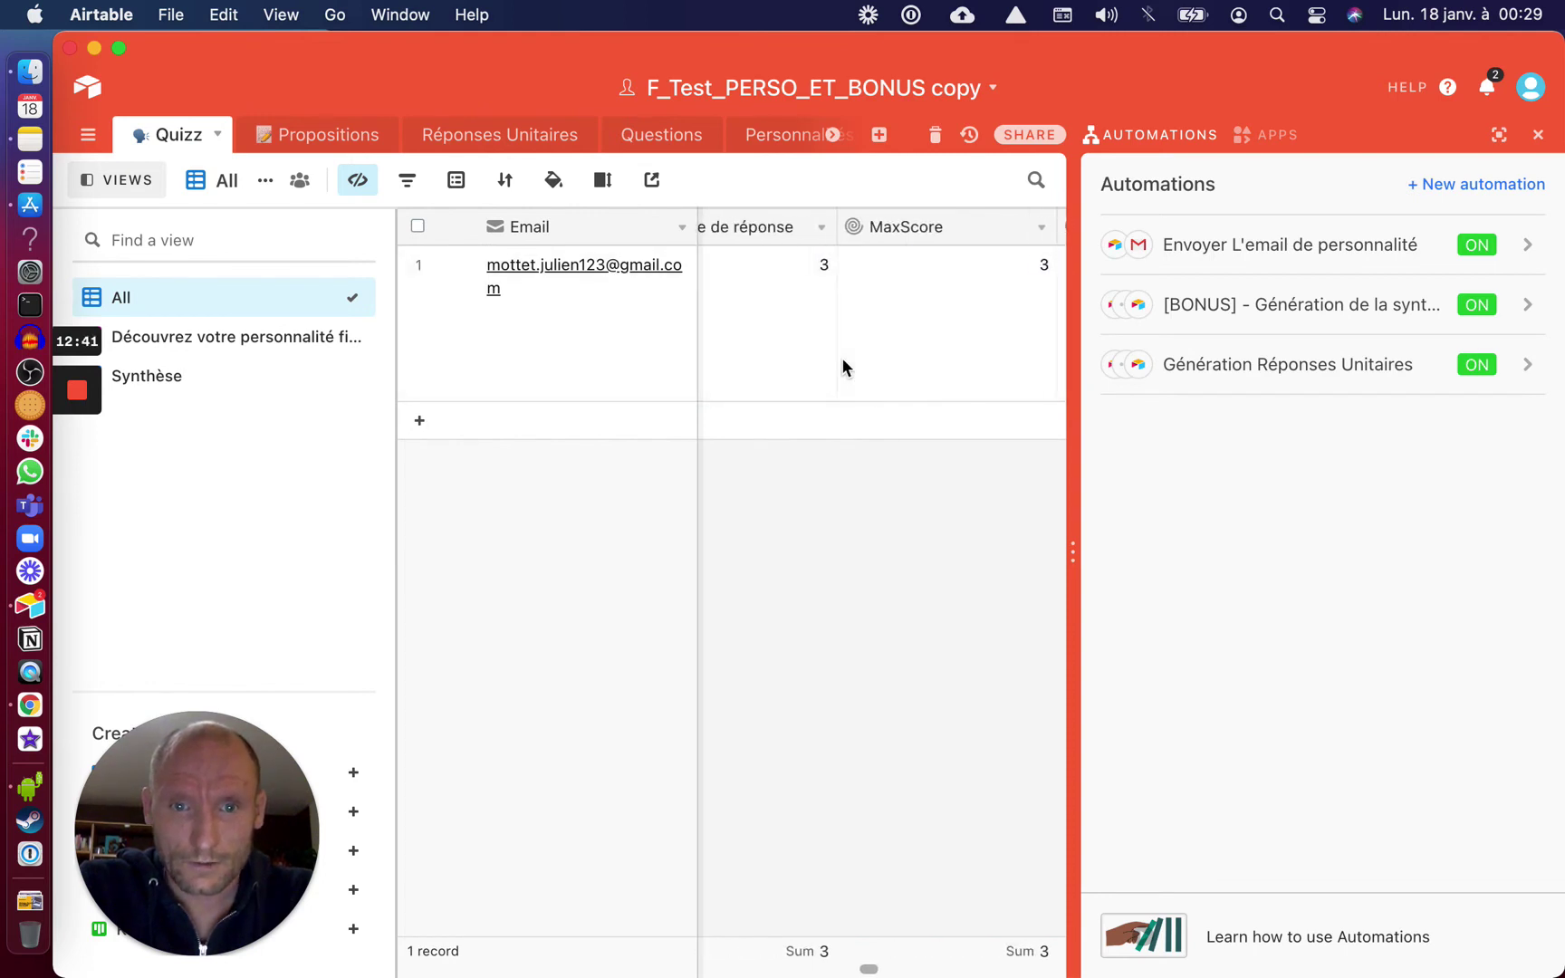
scroll(841, 366, "left", 5)
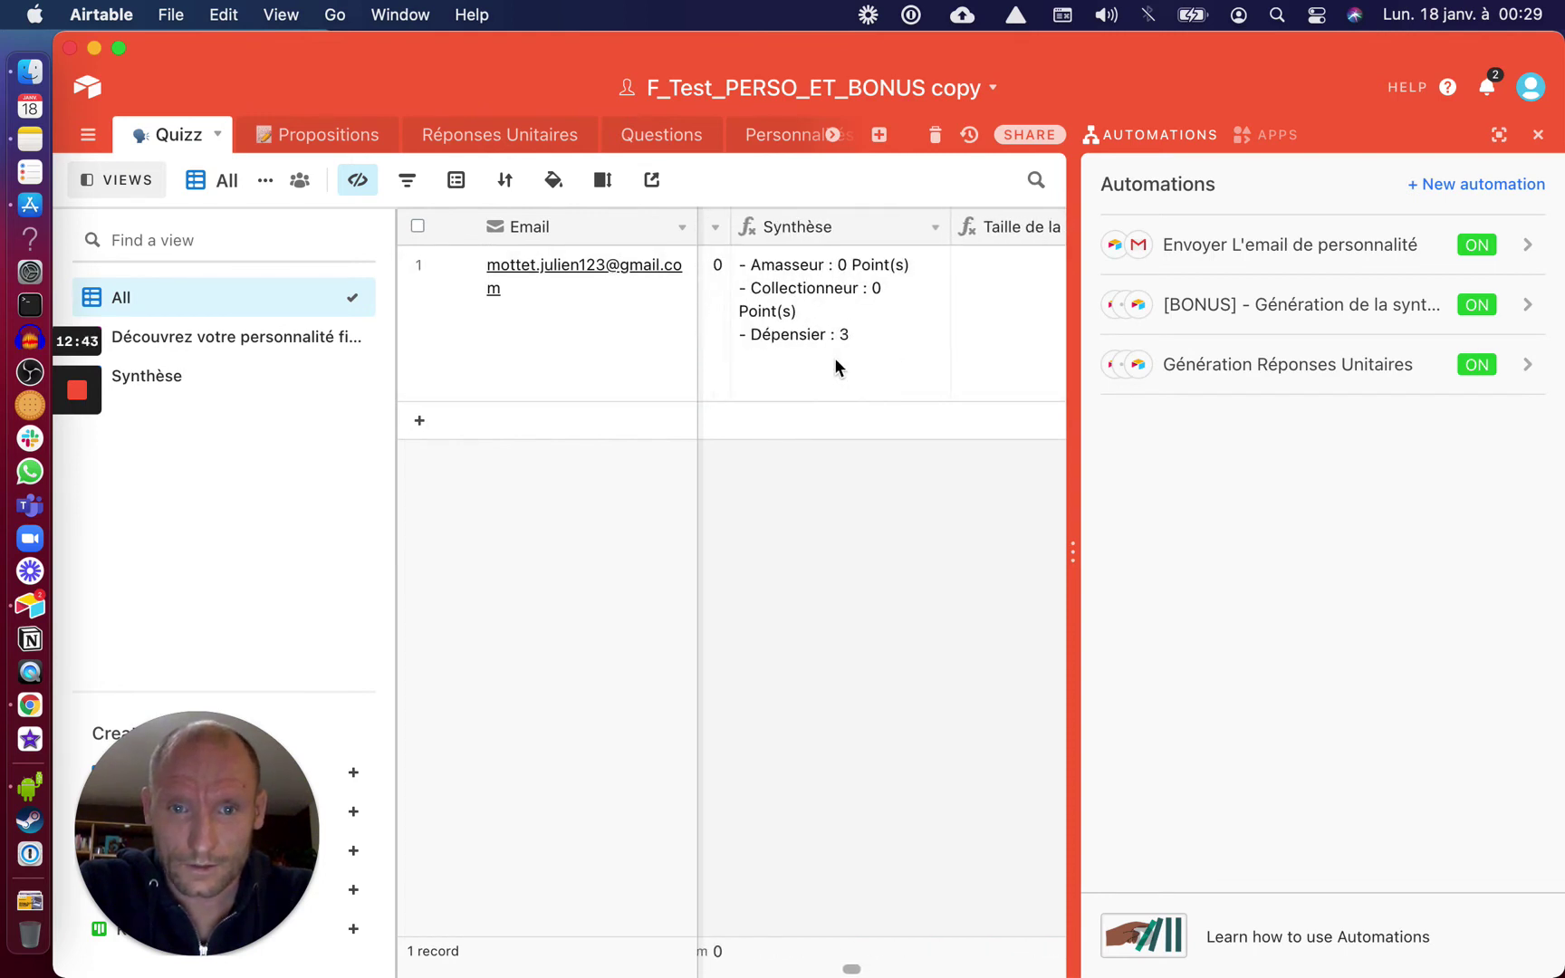
scroll(850, 339, "right", 3)
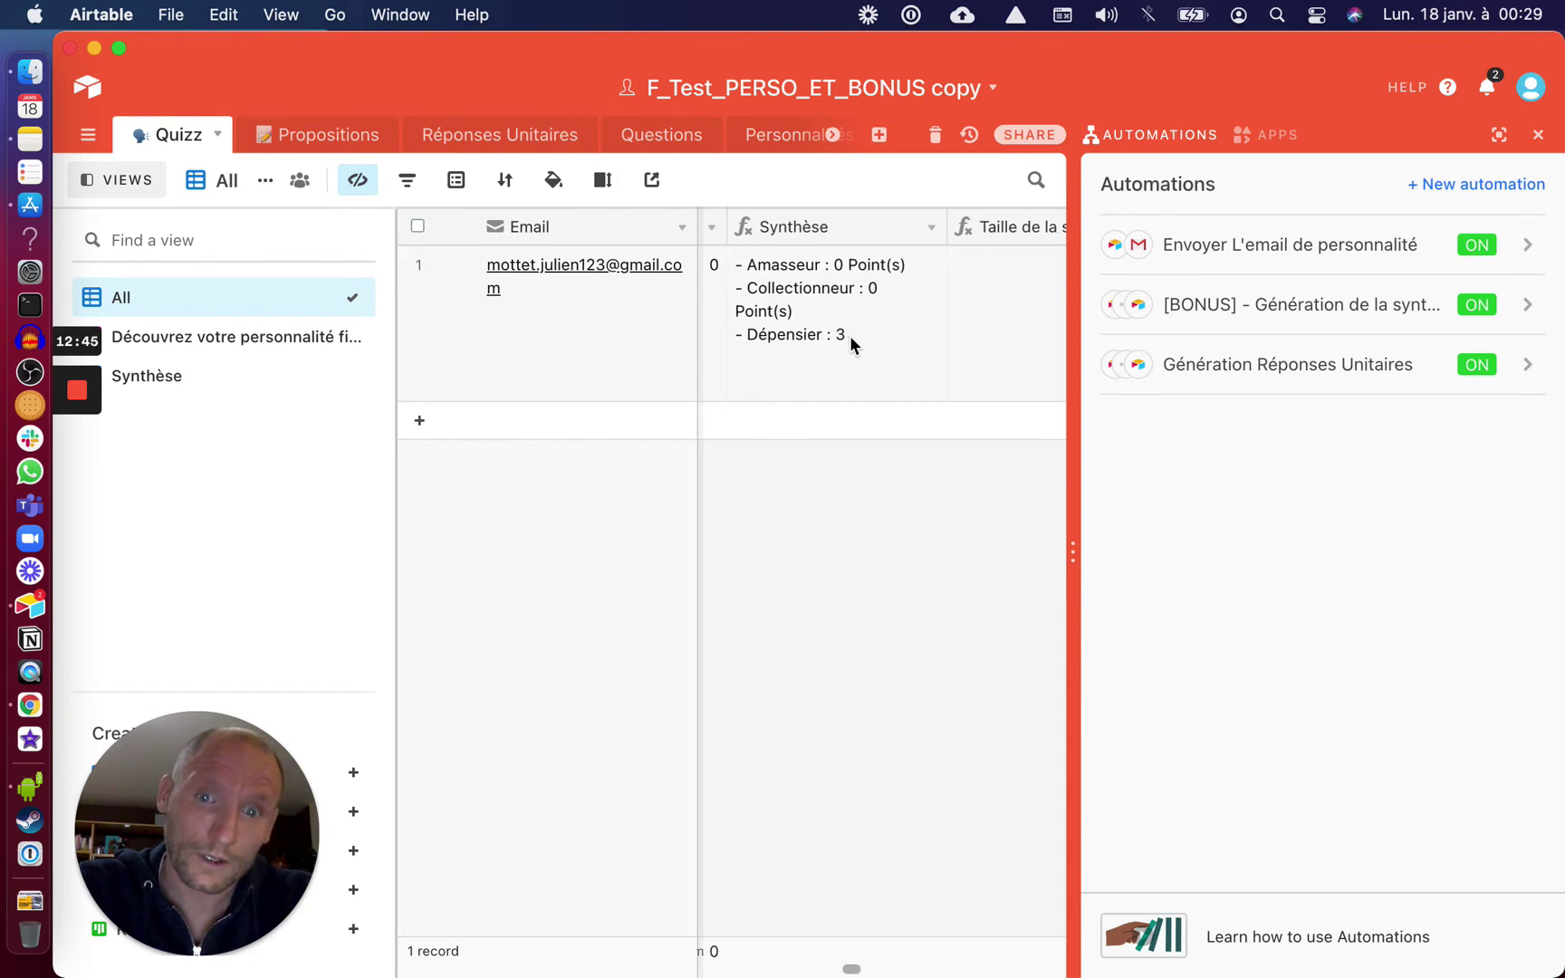
scroll(850, 342, "right", 5)
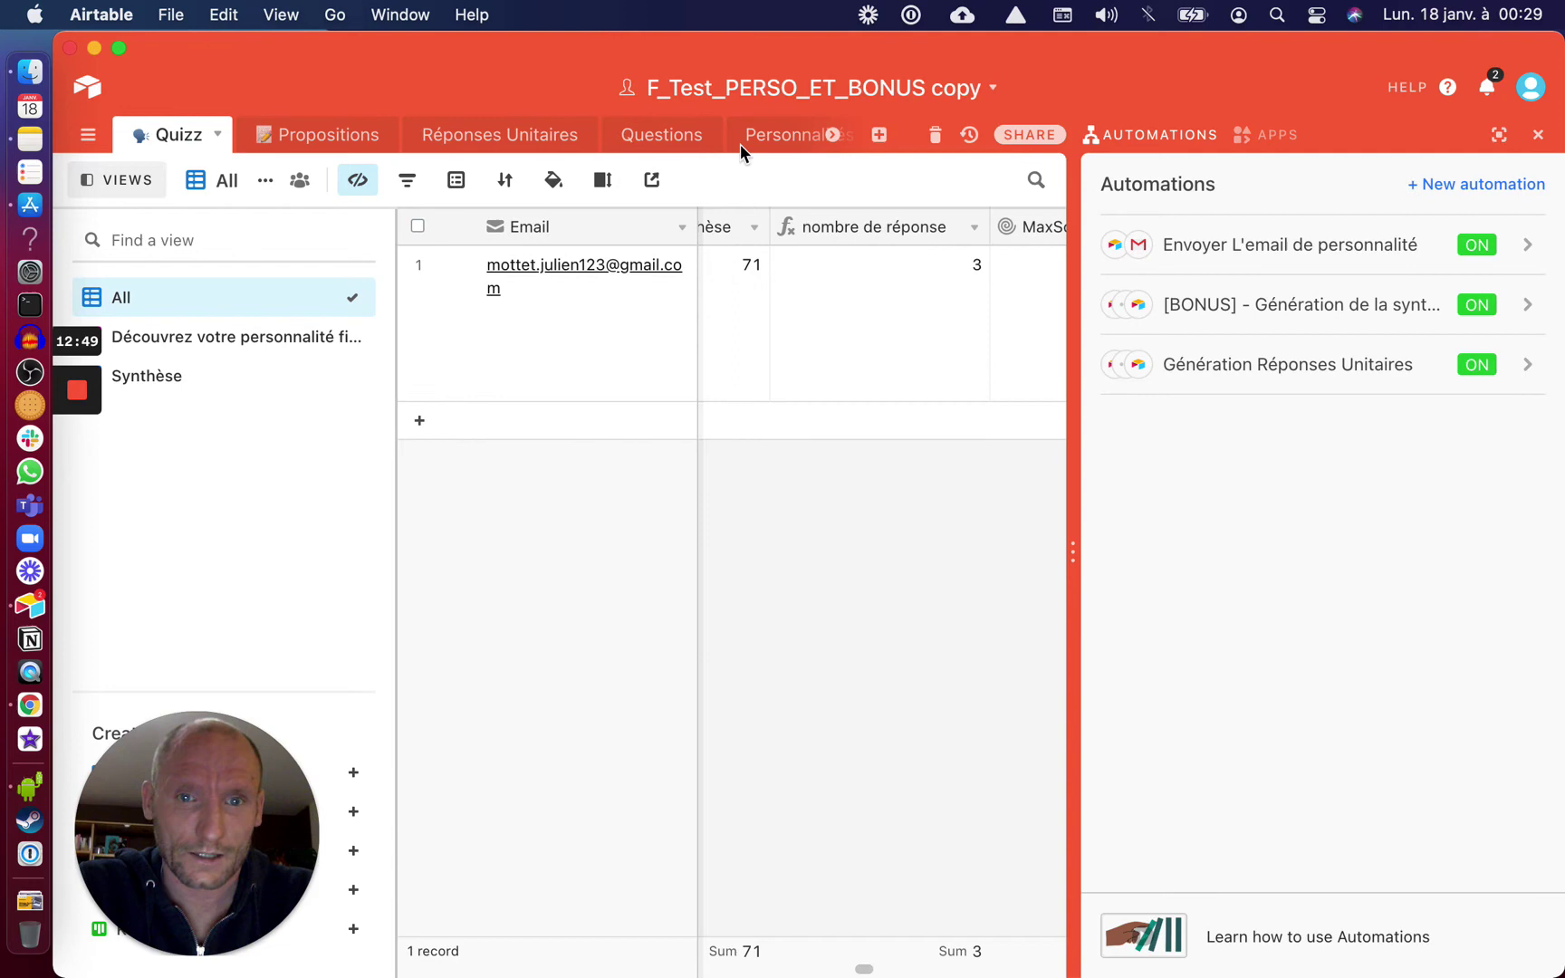
scroll(745, 145, "right", 3)
scroll(744, 148, "right", 1)
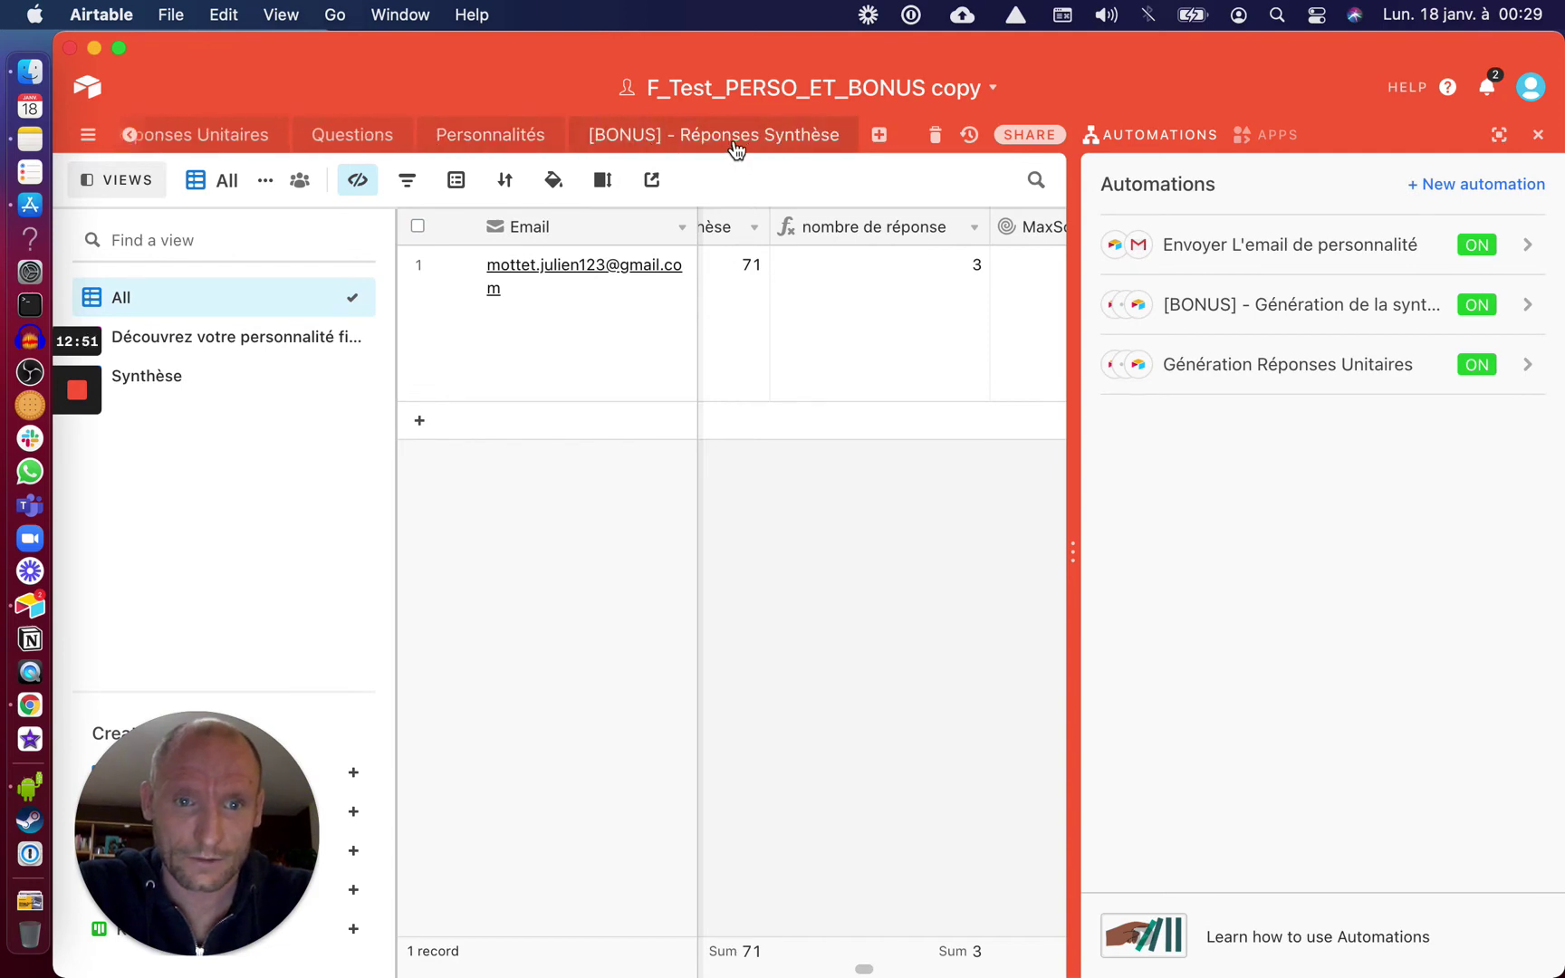
Browse the [BONUS] - Réponses Synthèse table's columns
left_click(734, 145)
scroll(768, 646, "right", 1)
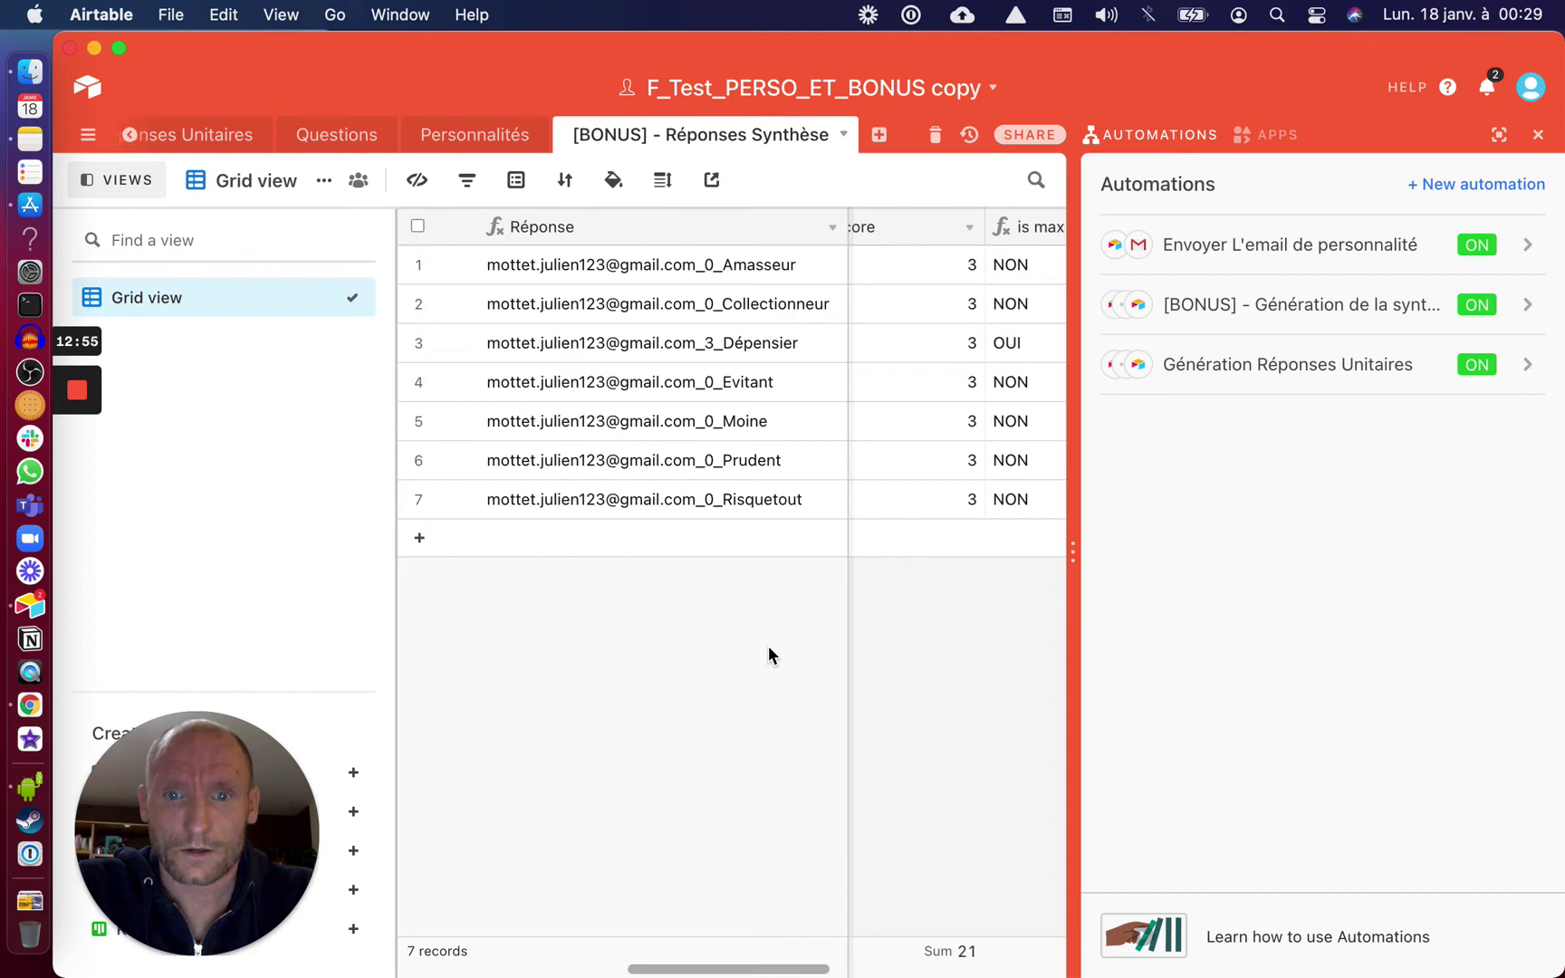
scroll(768, 646, "left", 3)
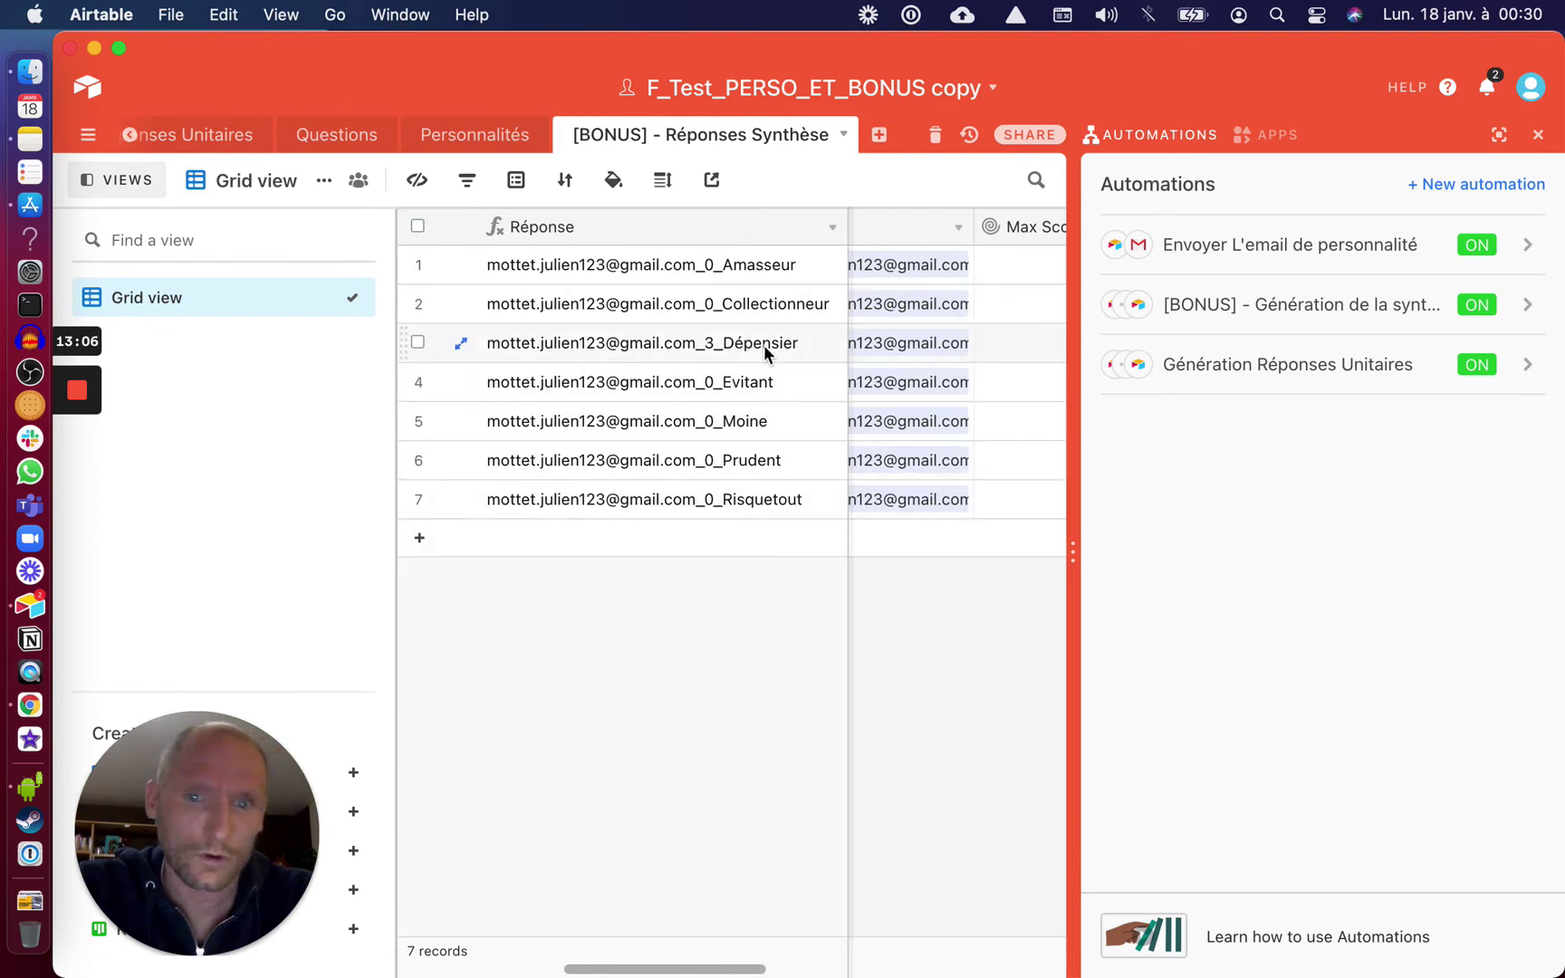
scroll(765, 349, "right", 3)
scroll(762, 345, "right", 2)
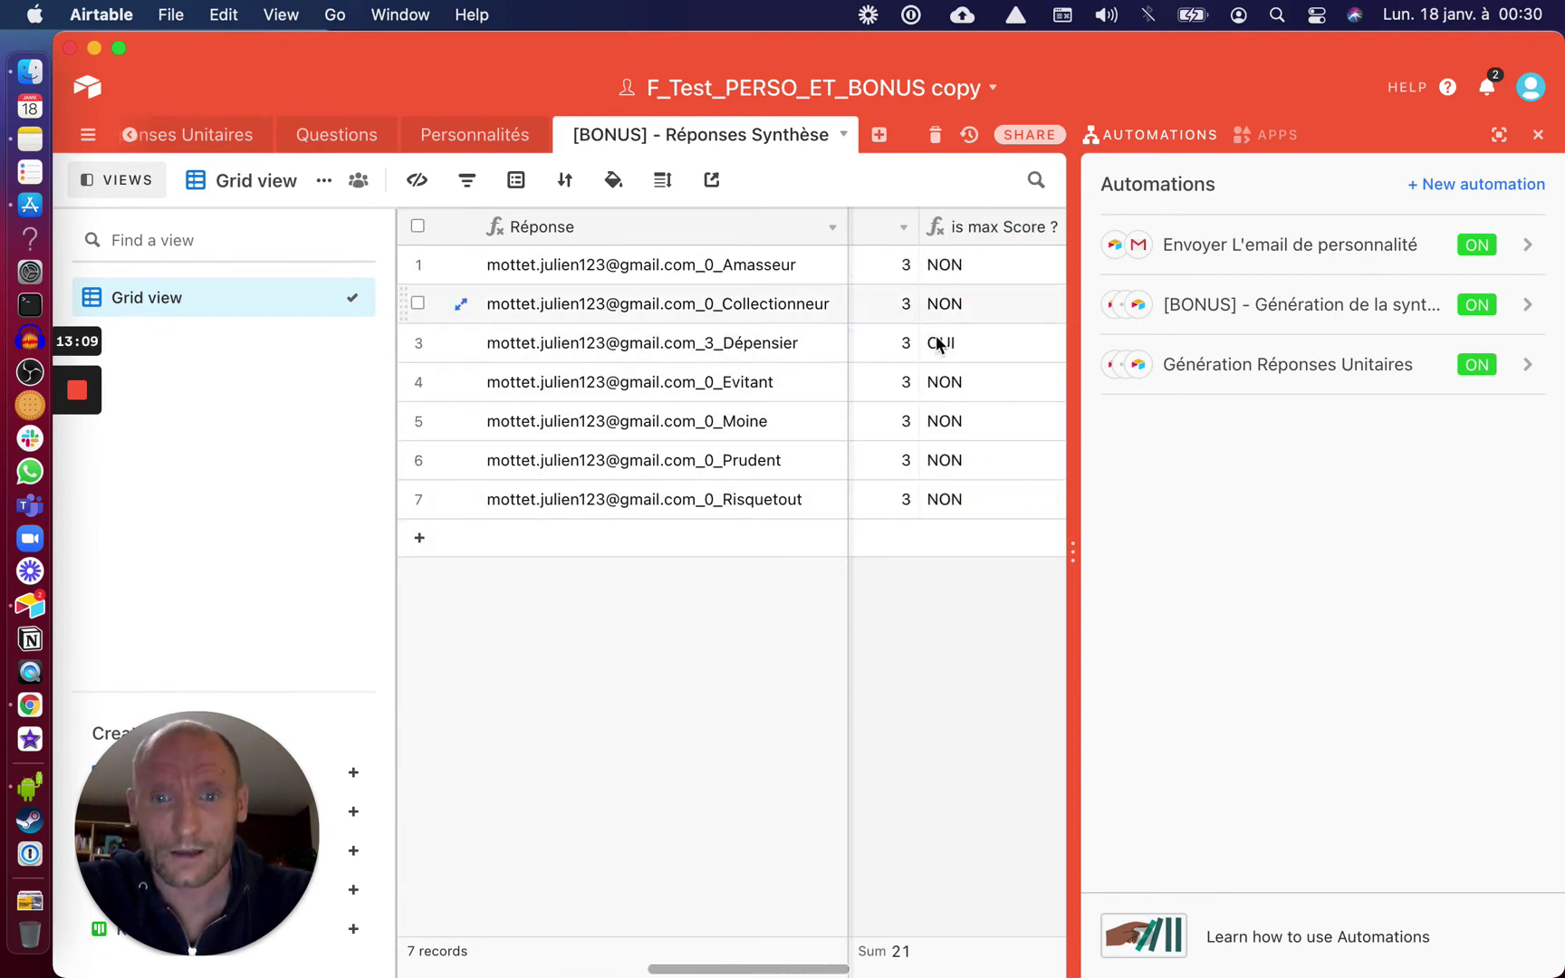
scroll(945, 346, "right", 2)
scroll(933, 353, "left", 3)
scroll(918, 361, "left", 10)
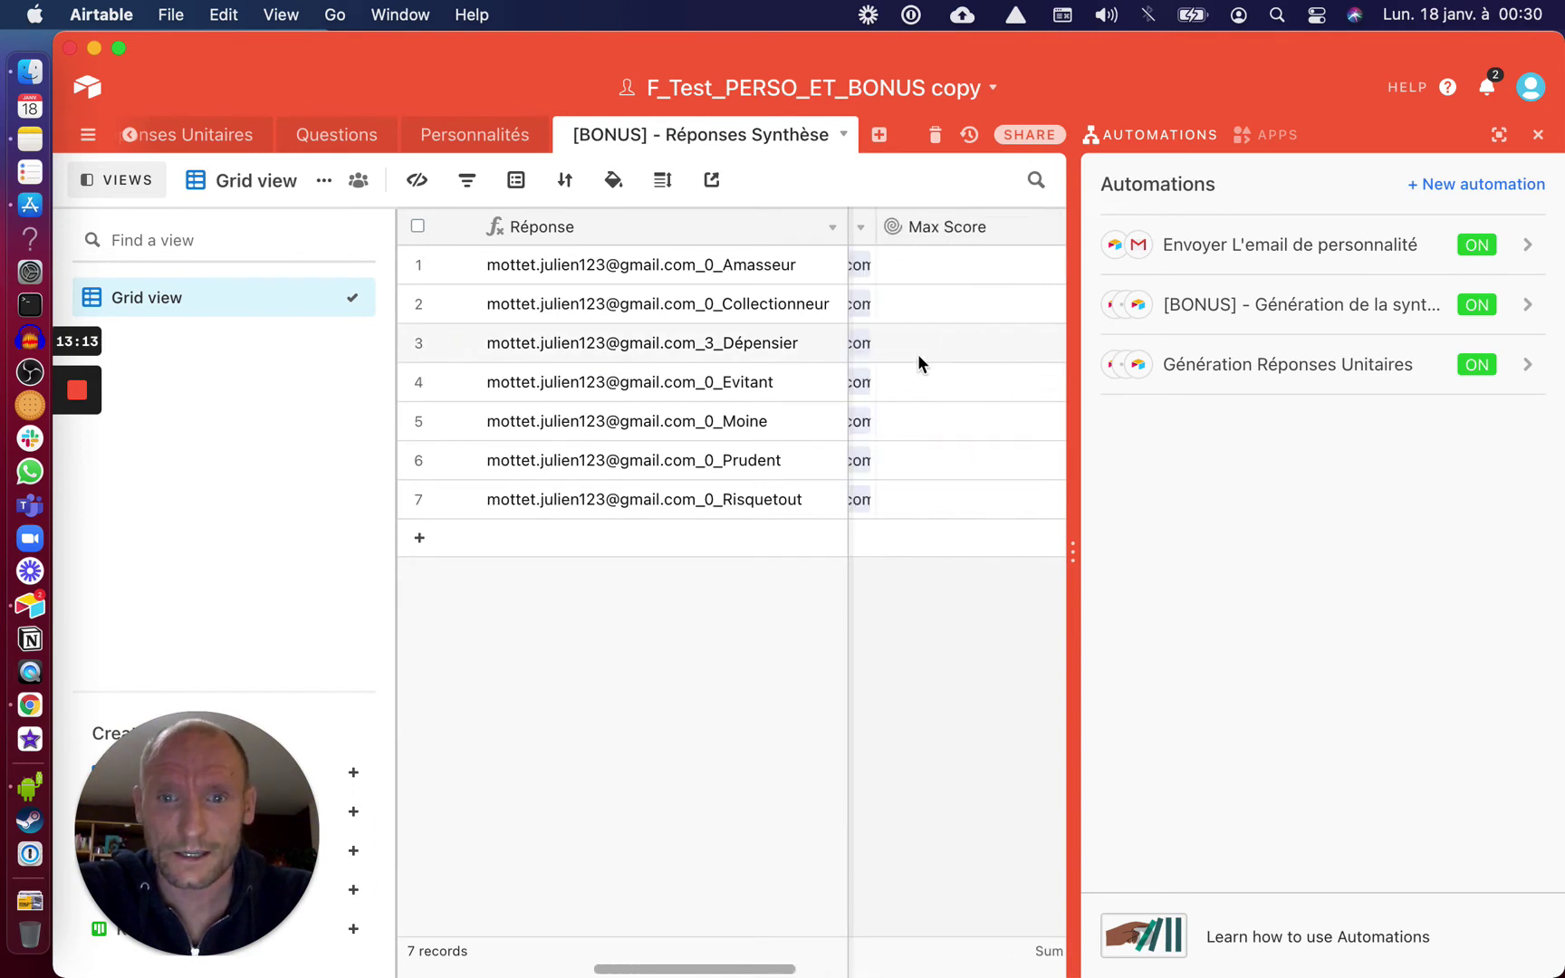
scroll(1009, 341, "right", 3)
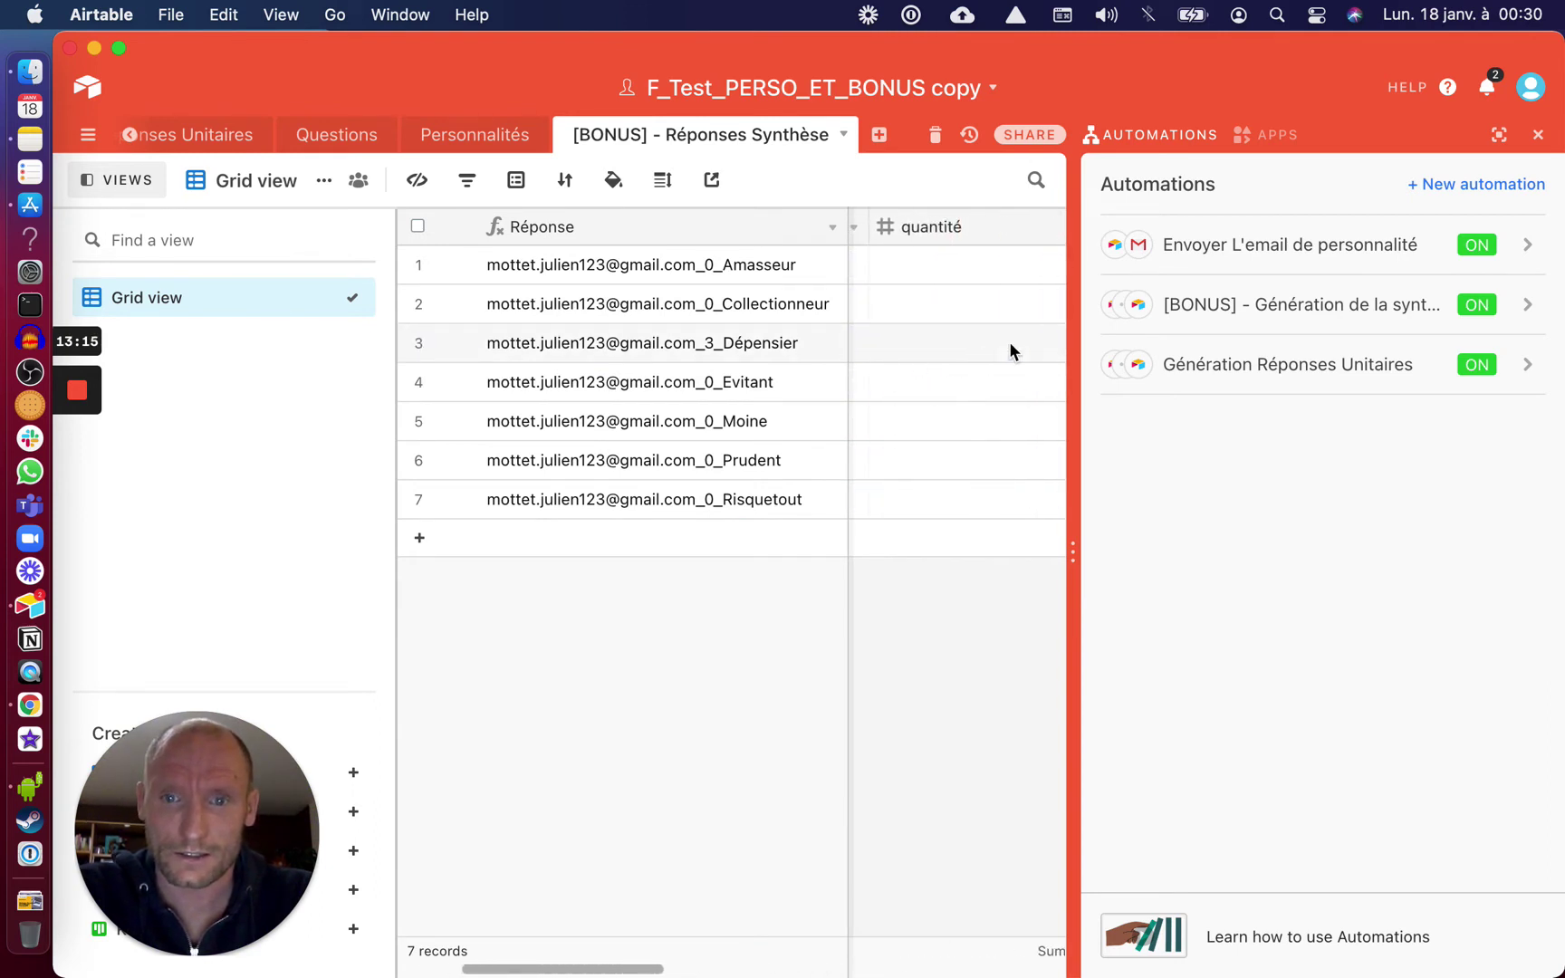
Close the automations panel and return to the Quizz table's UNIQUE RESULTAT column
left_click(1536, 140)
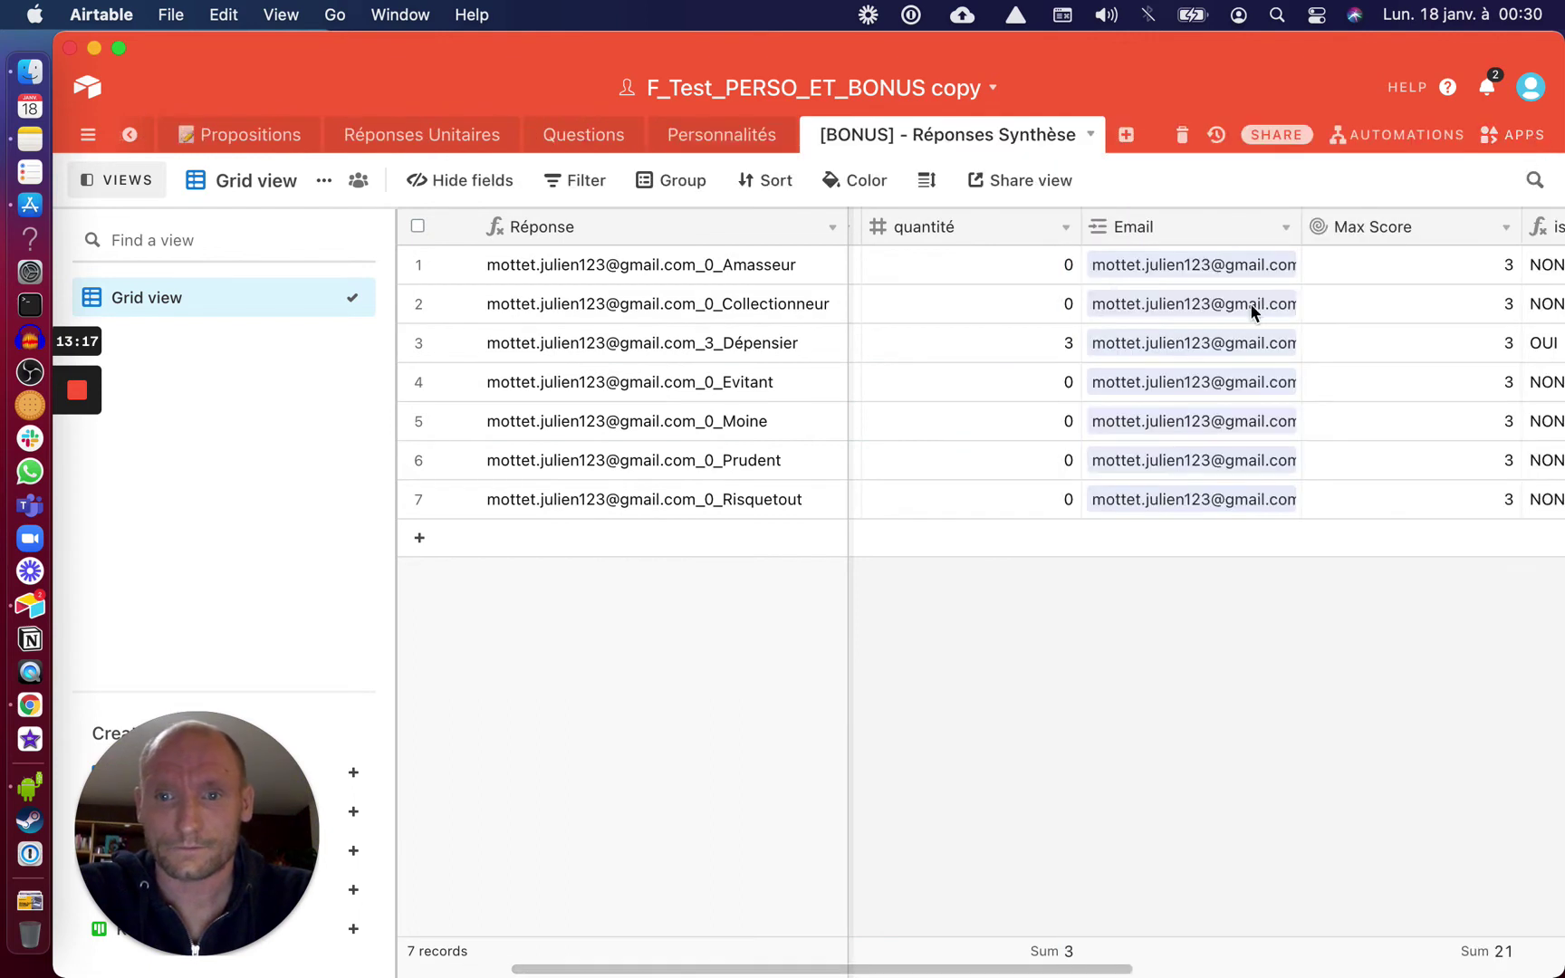
scroll(1229, 330, "right", 3)
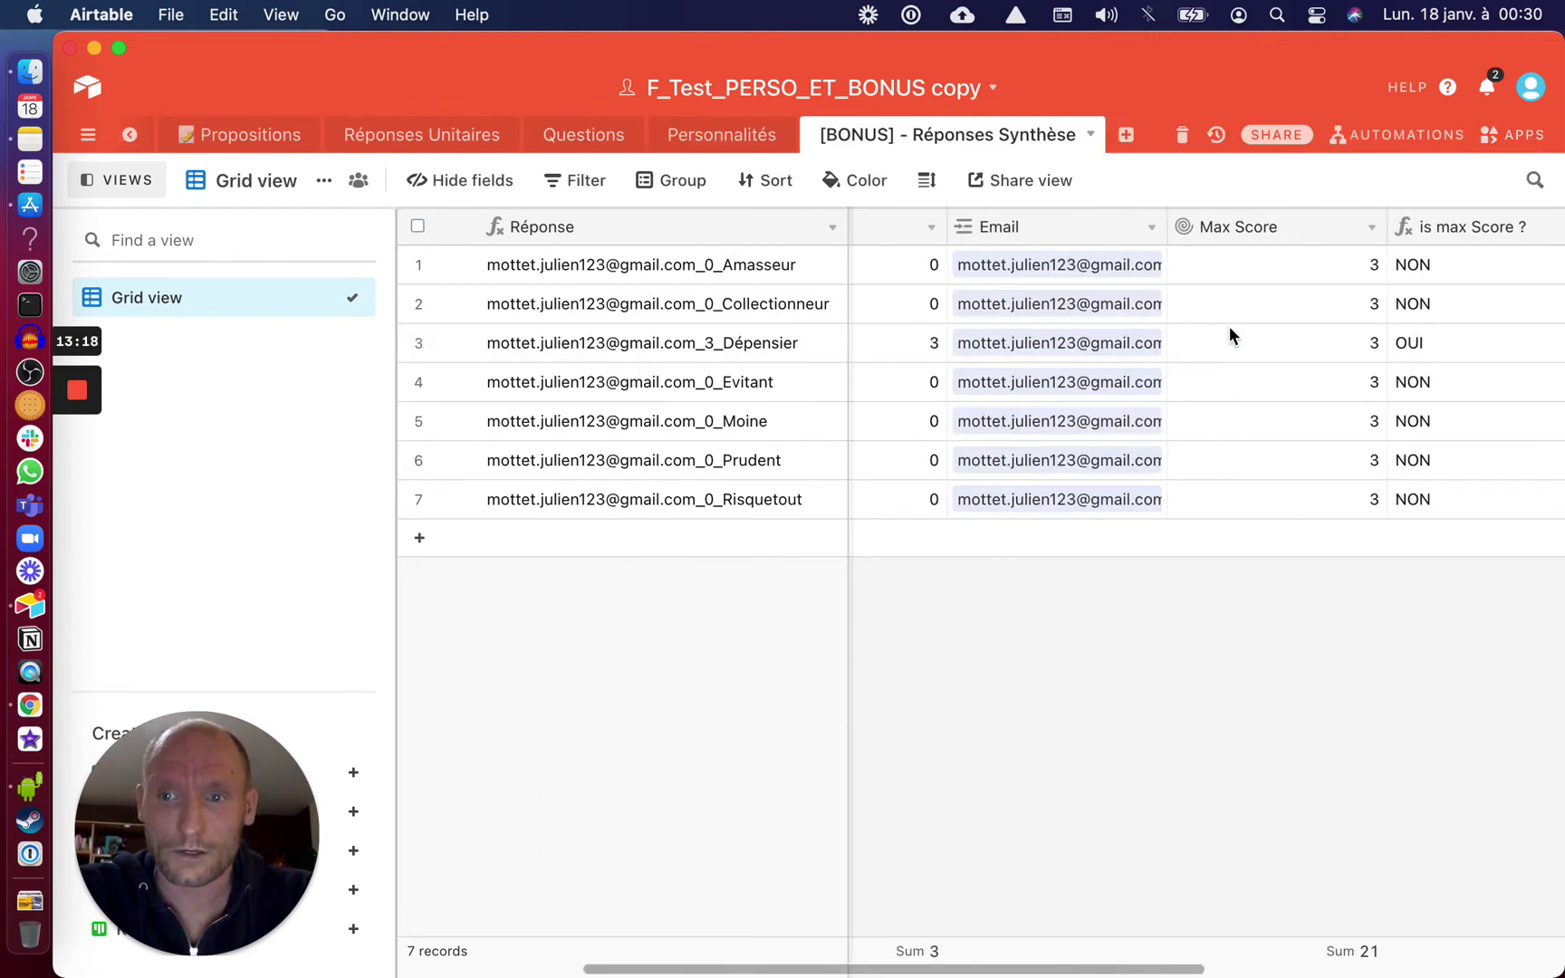
scroll(213, 145, "left", 2)
left_click(201, 137)
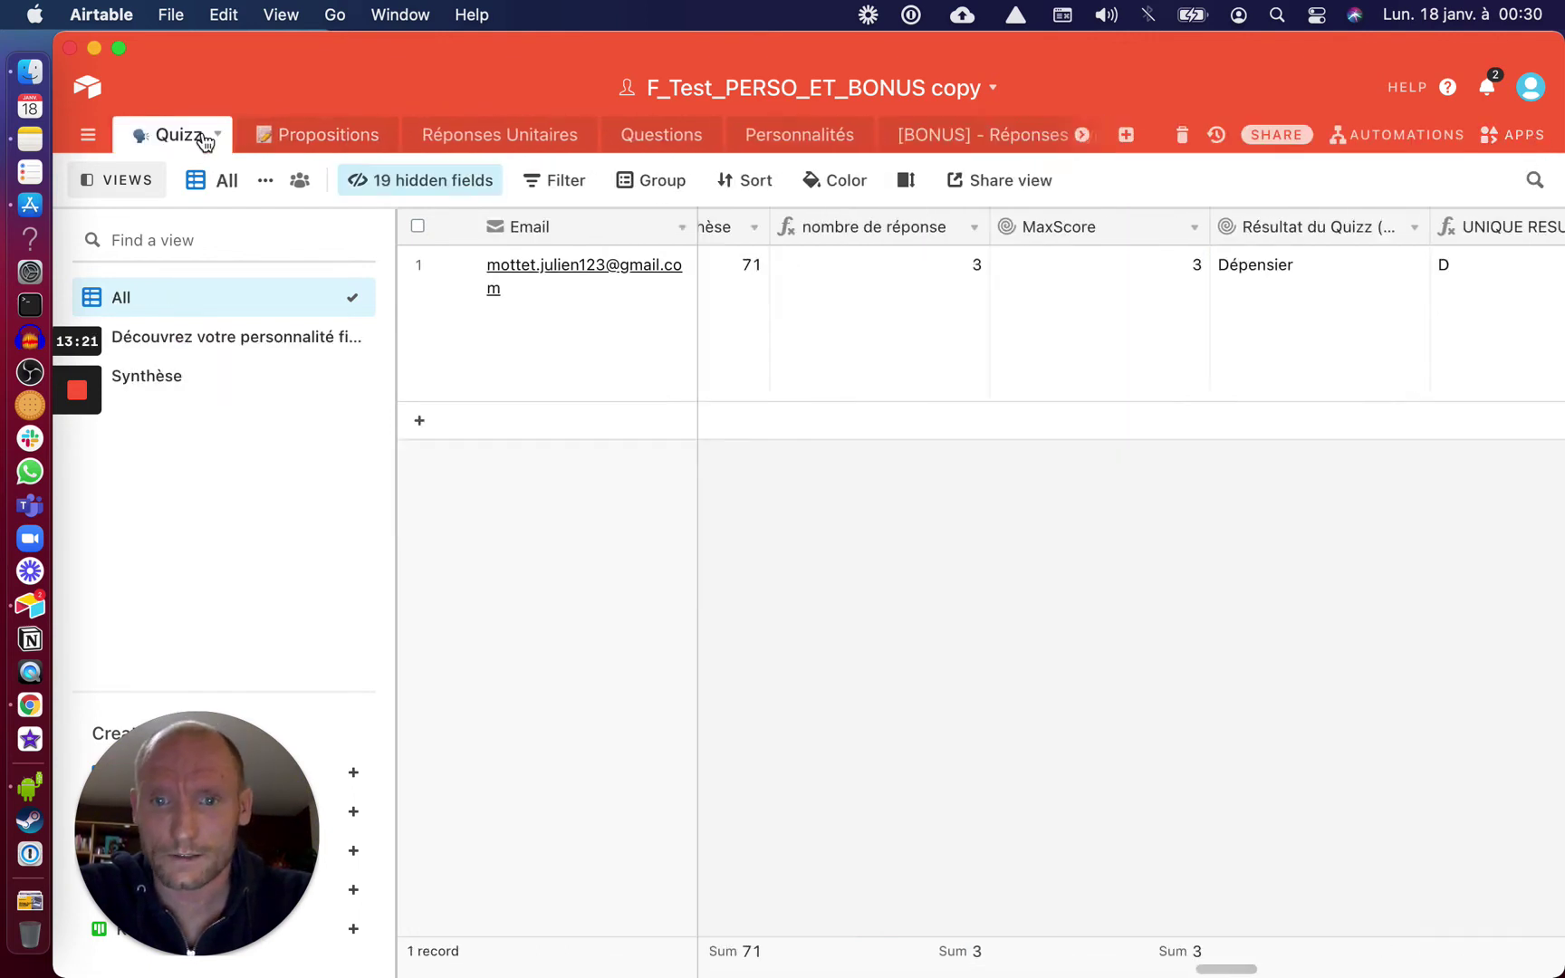
scroll(1213, 308, "right", 1)
scroll(1204, 312, "right", 3)
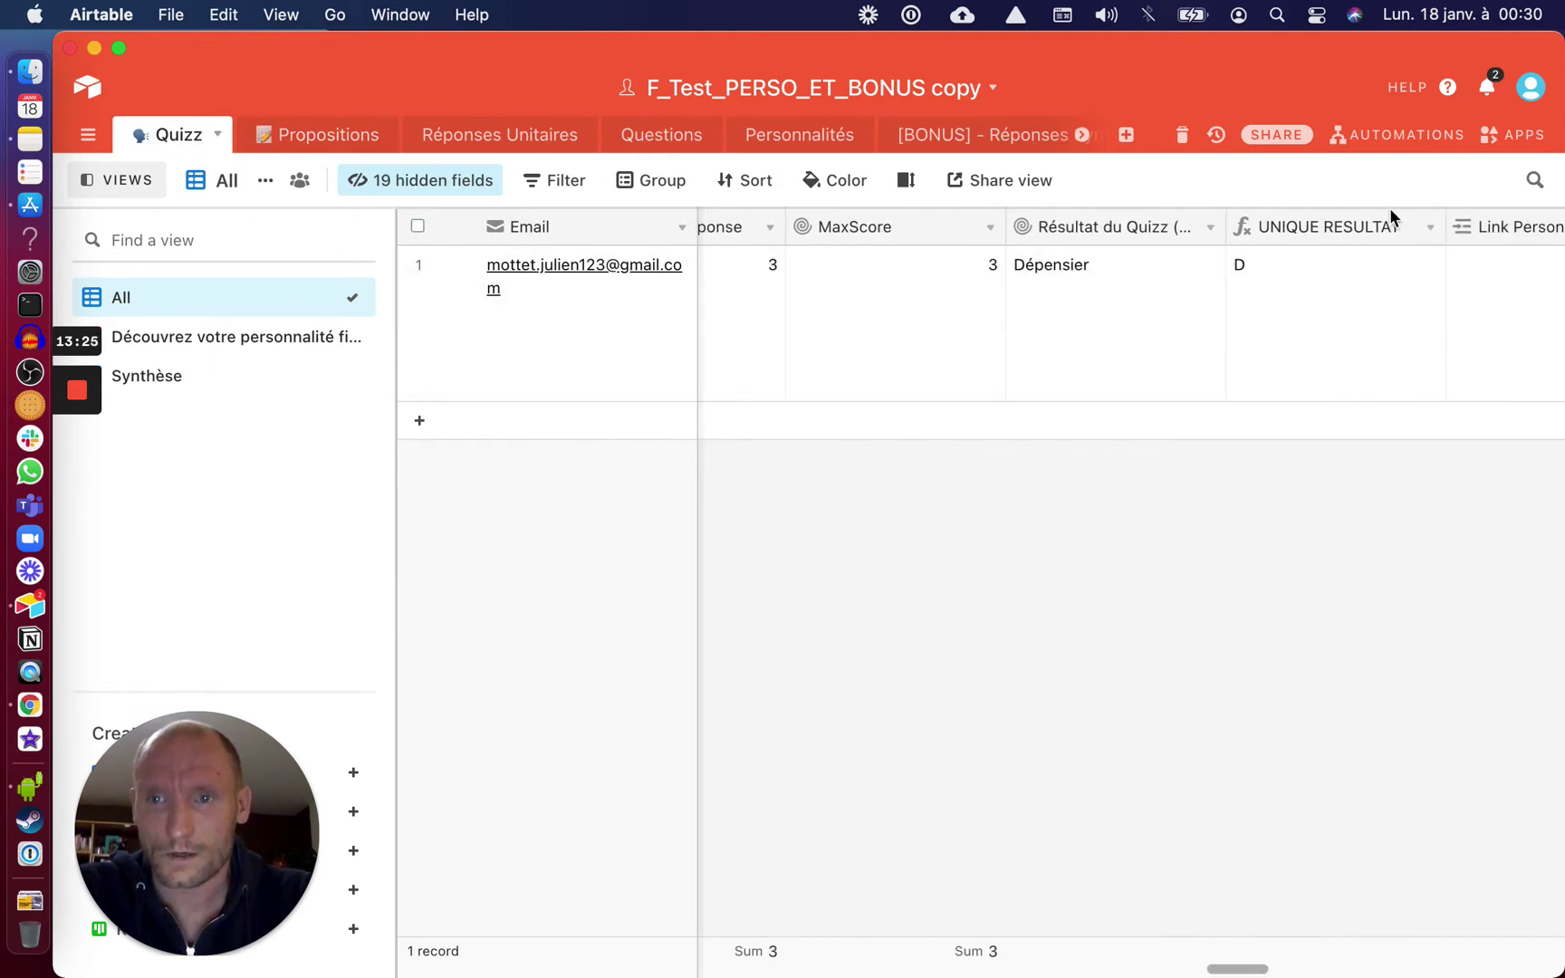
left_click(1427, 234)
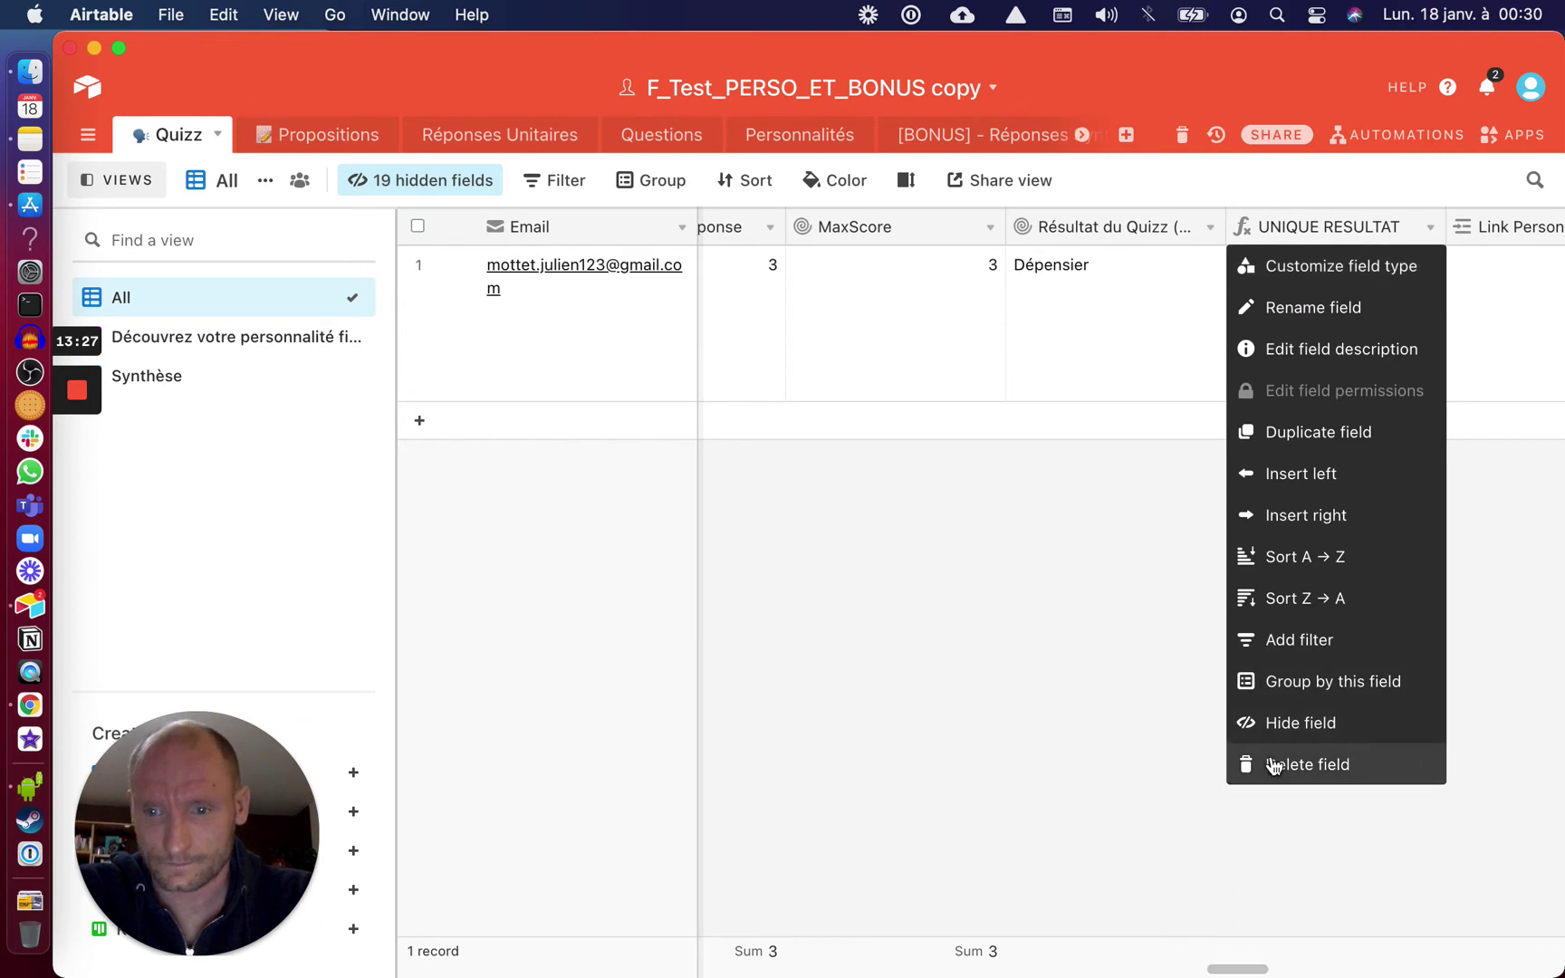
Choose Delete field to remove UNIQUE RESULTAT from the Quizz table
left_click(1242, 763)
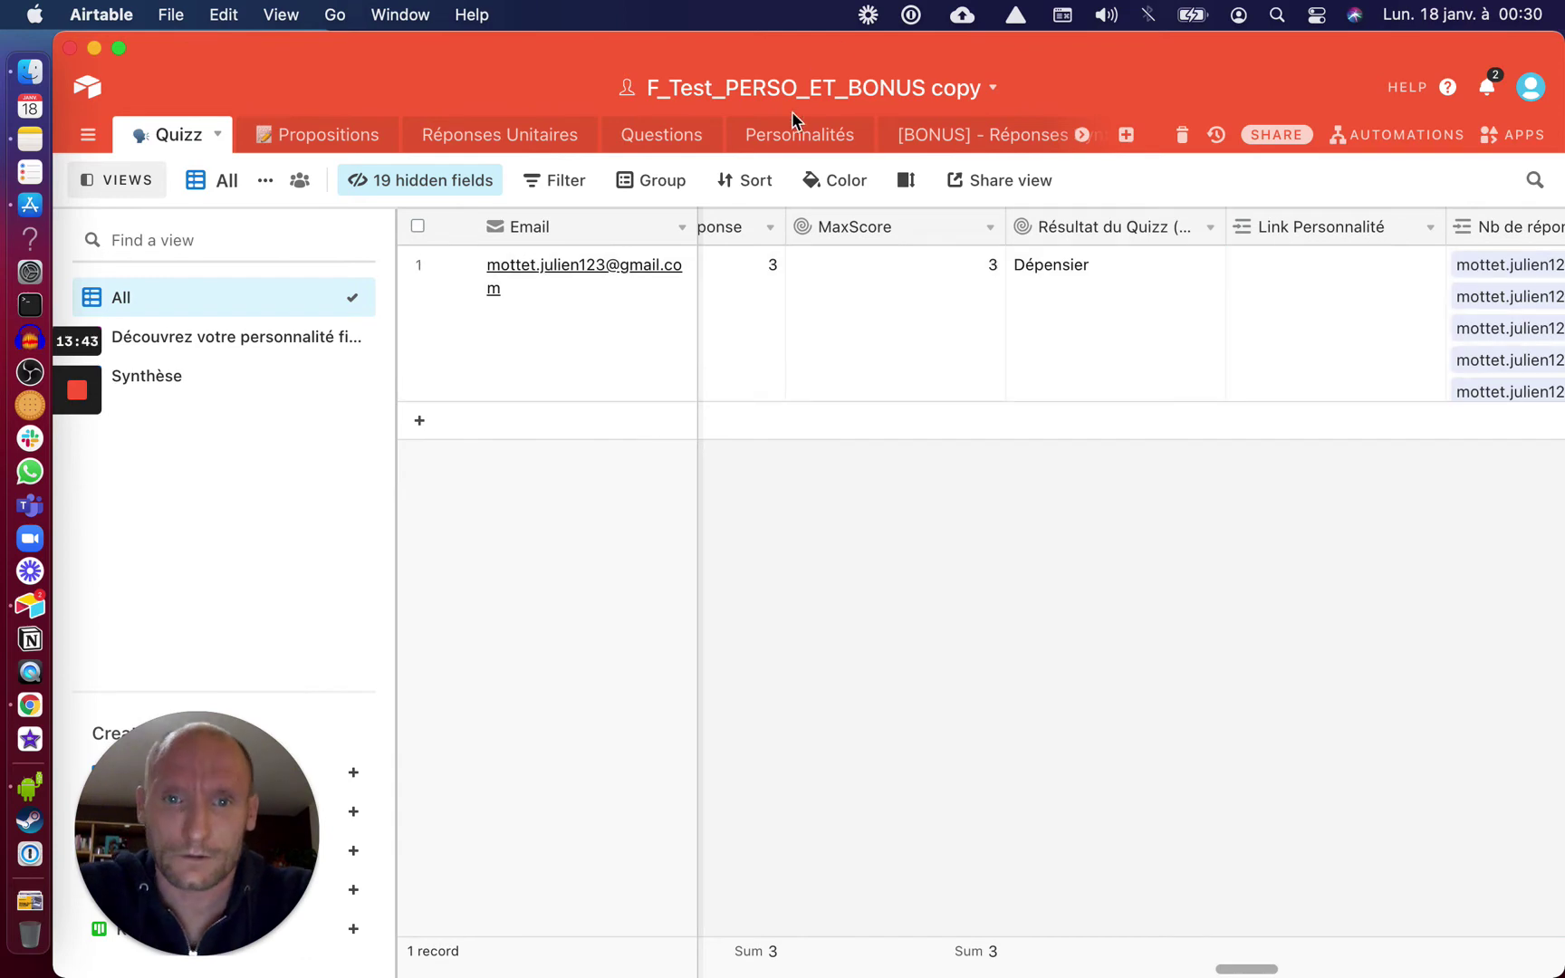
Insert a long text field named Description left of Quizz in Personnalités
left_click(782, 145)
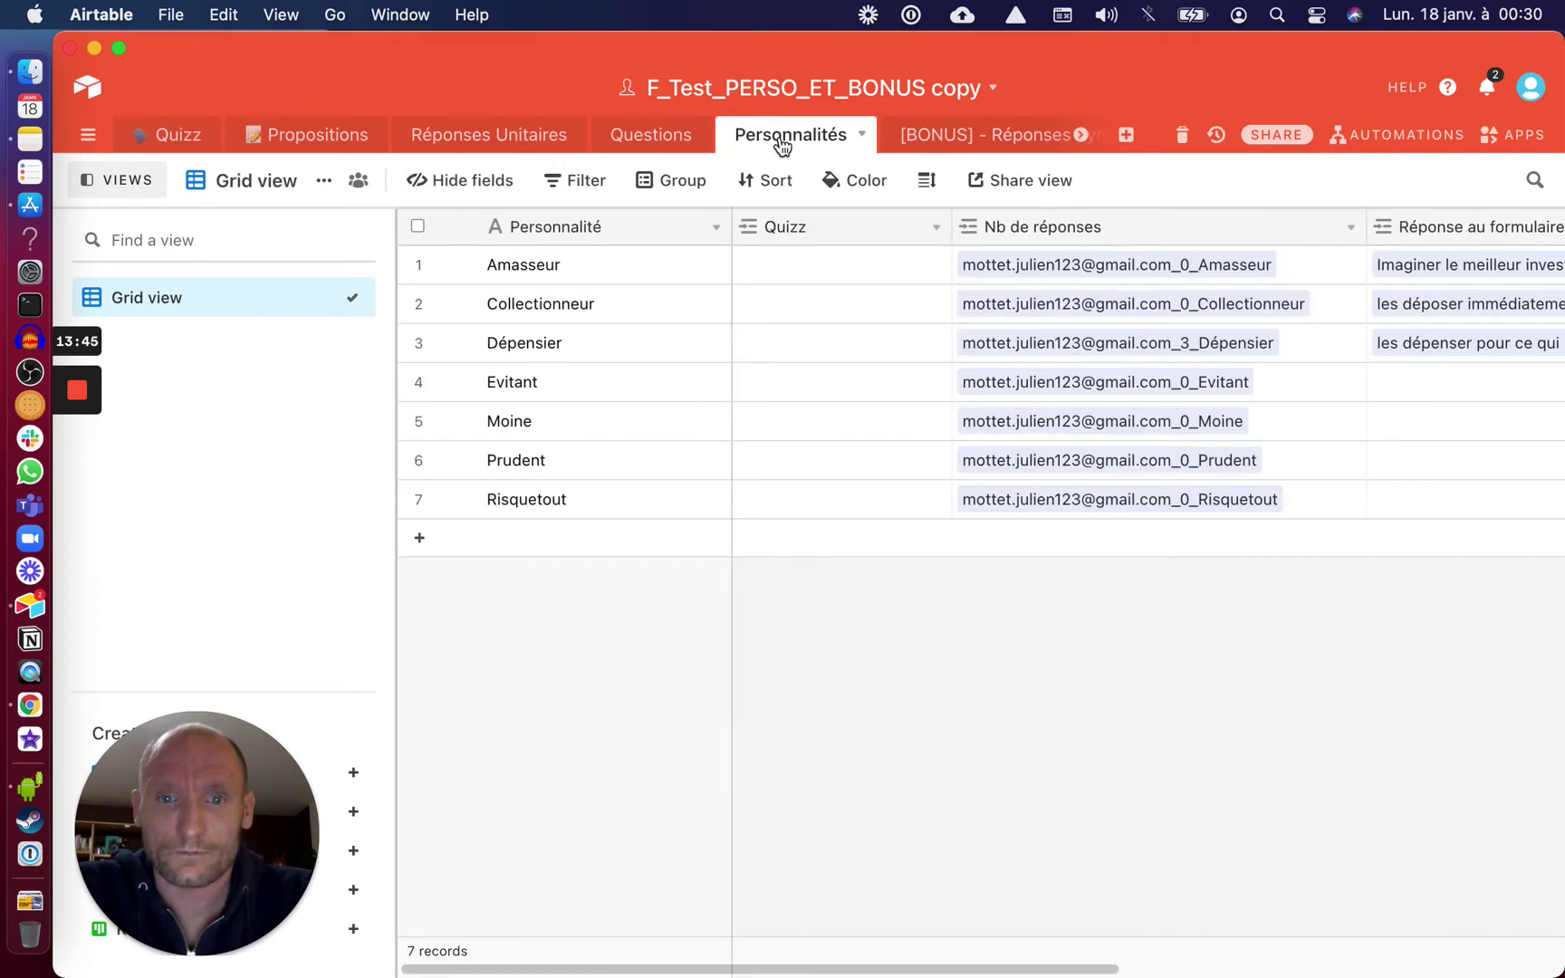
right_click(808, 234)
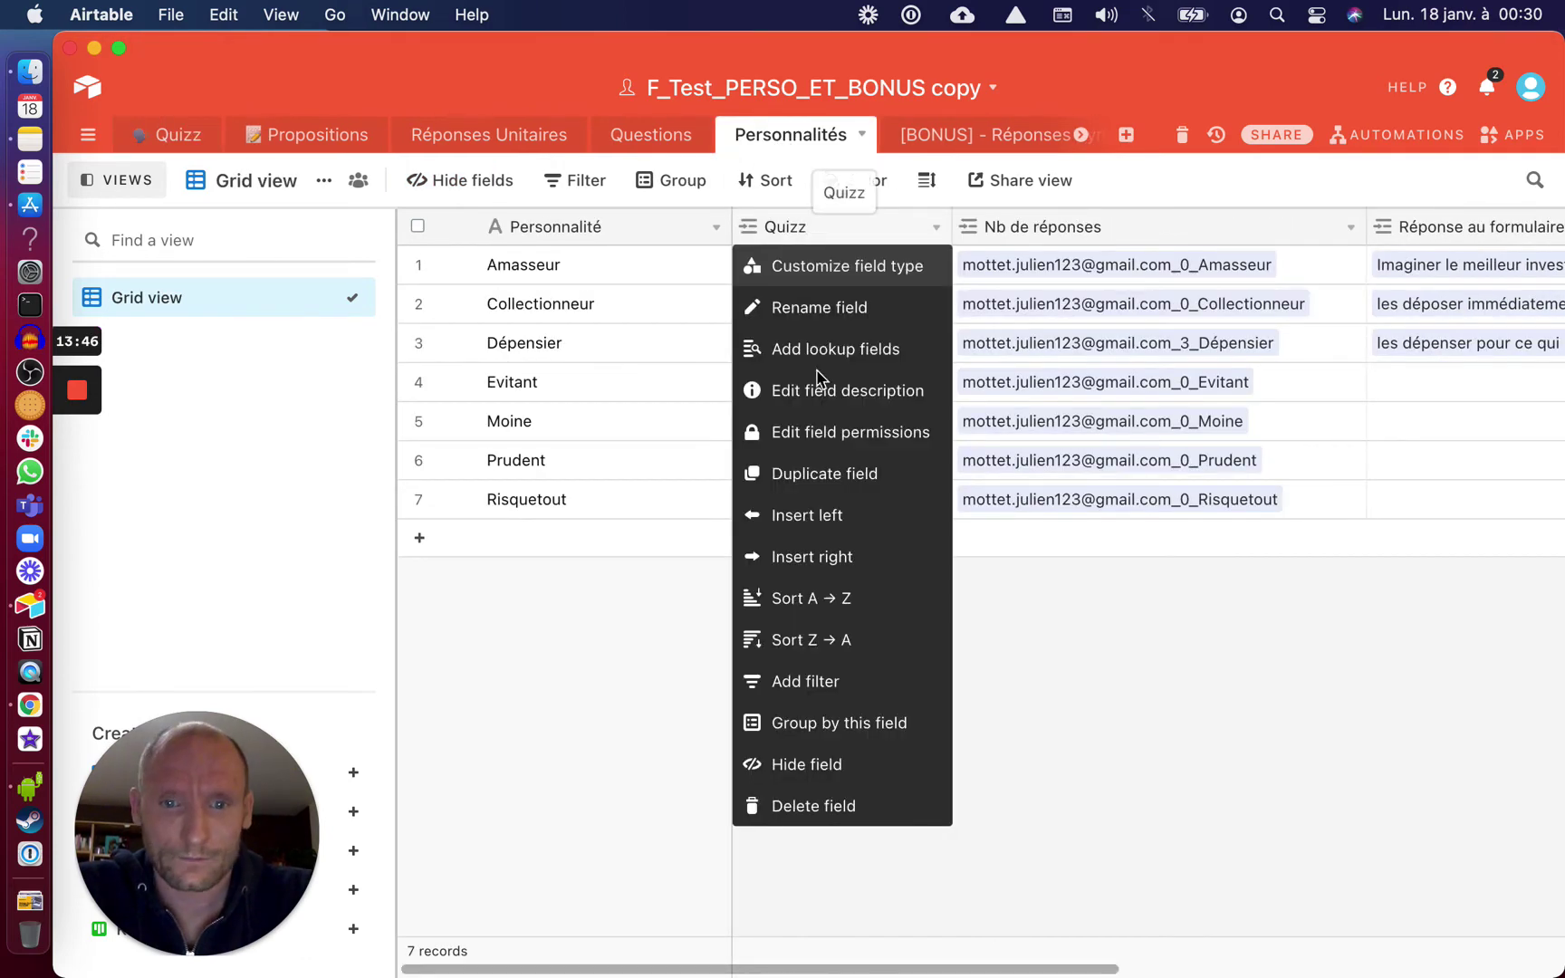
left_click(792, 515)
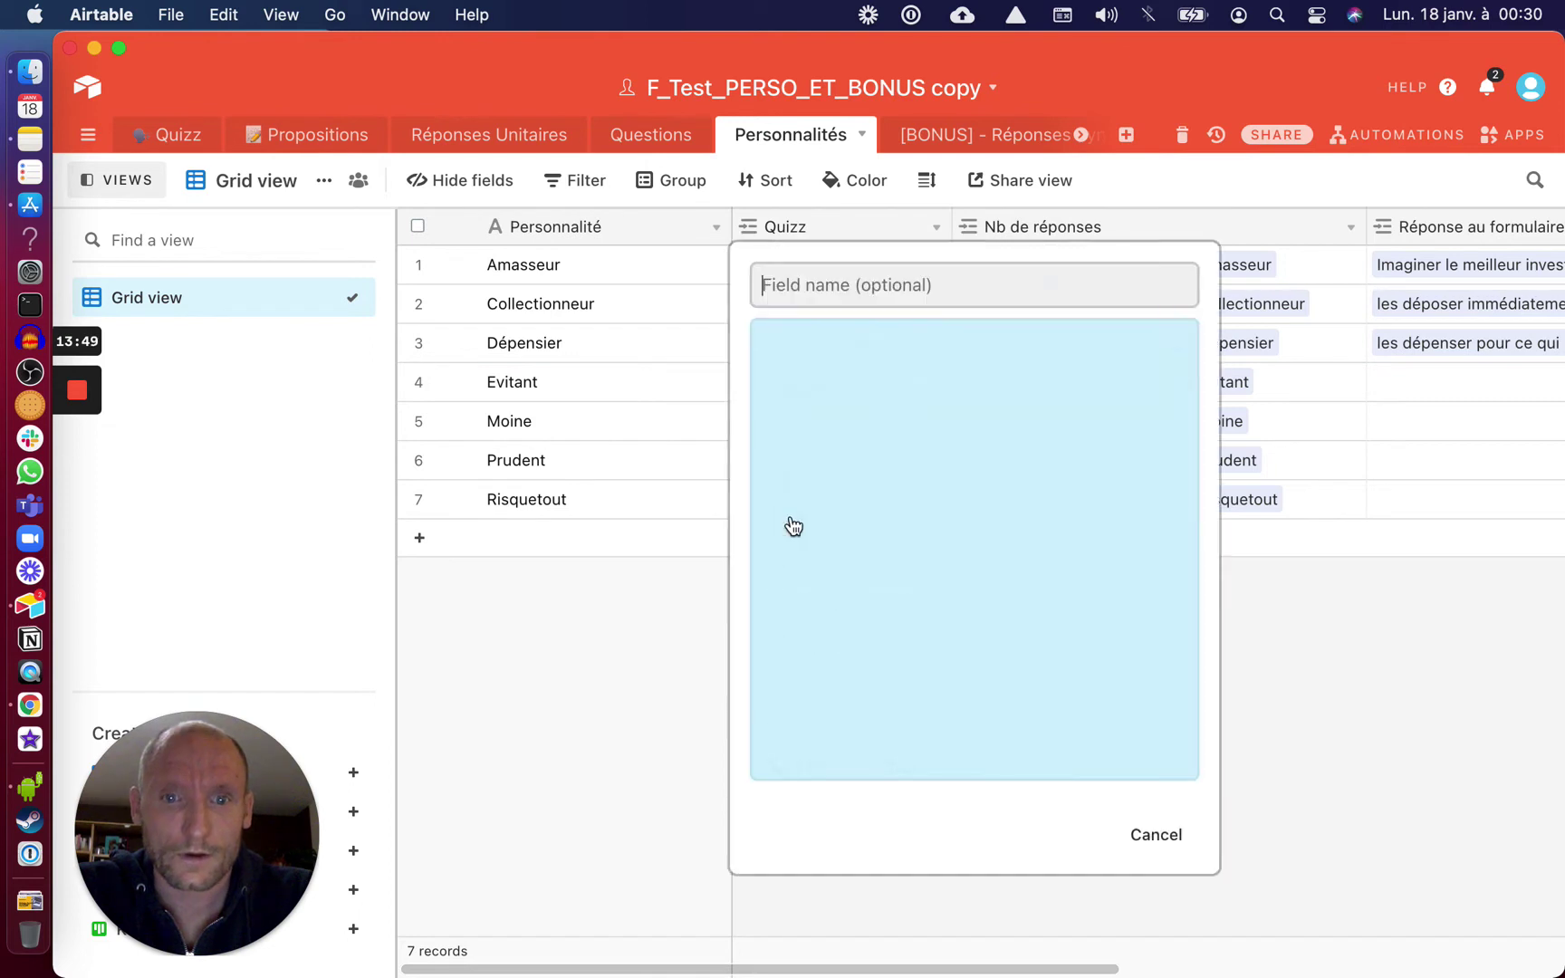
type("Desc")
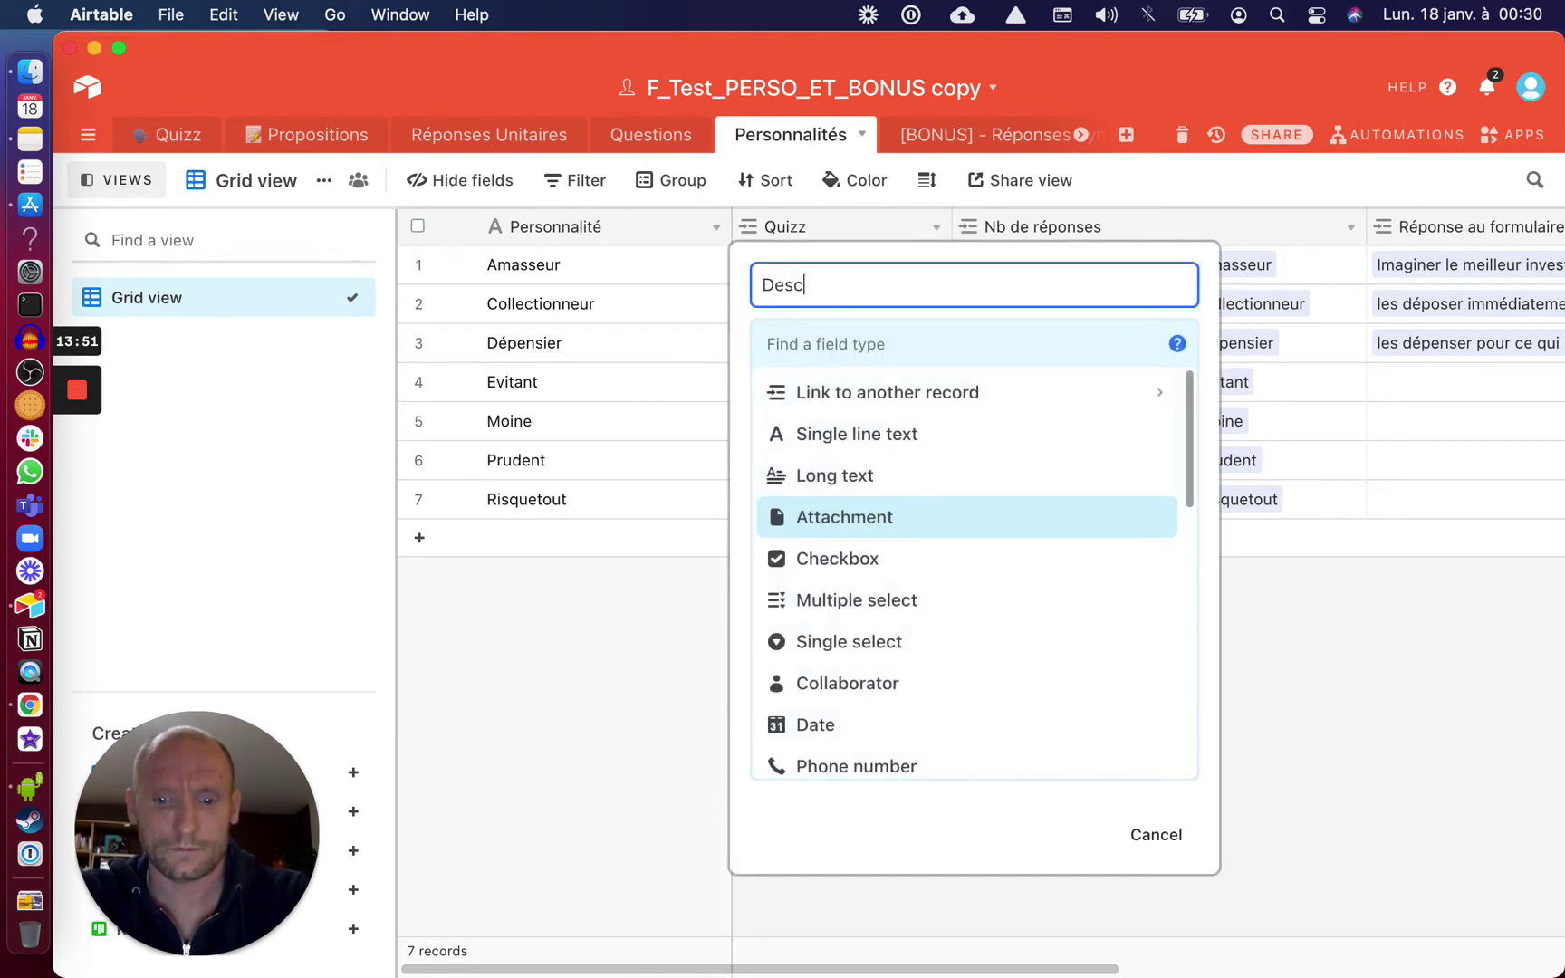
type("ription")
left_click(824, 487)
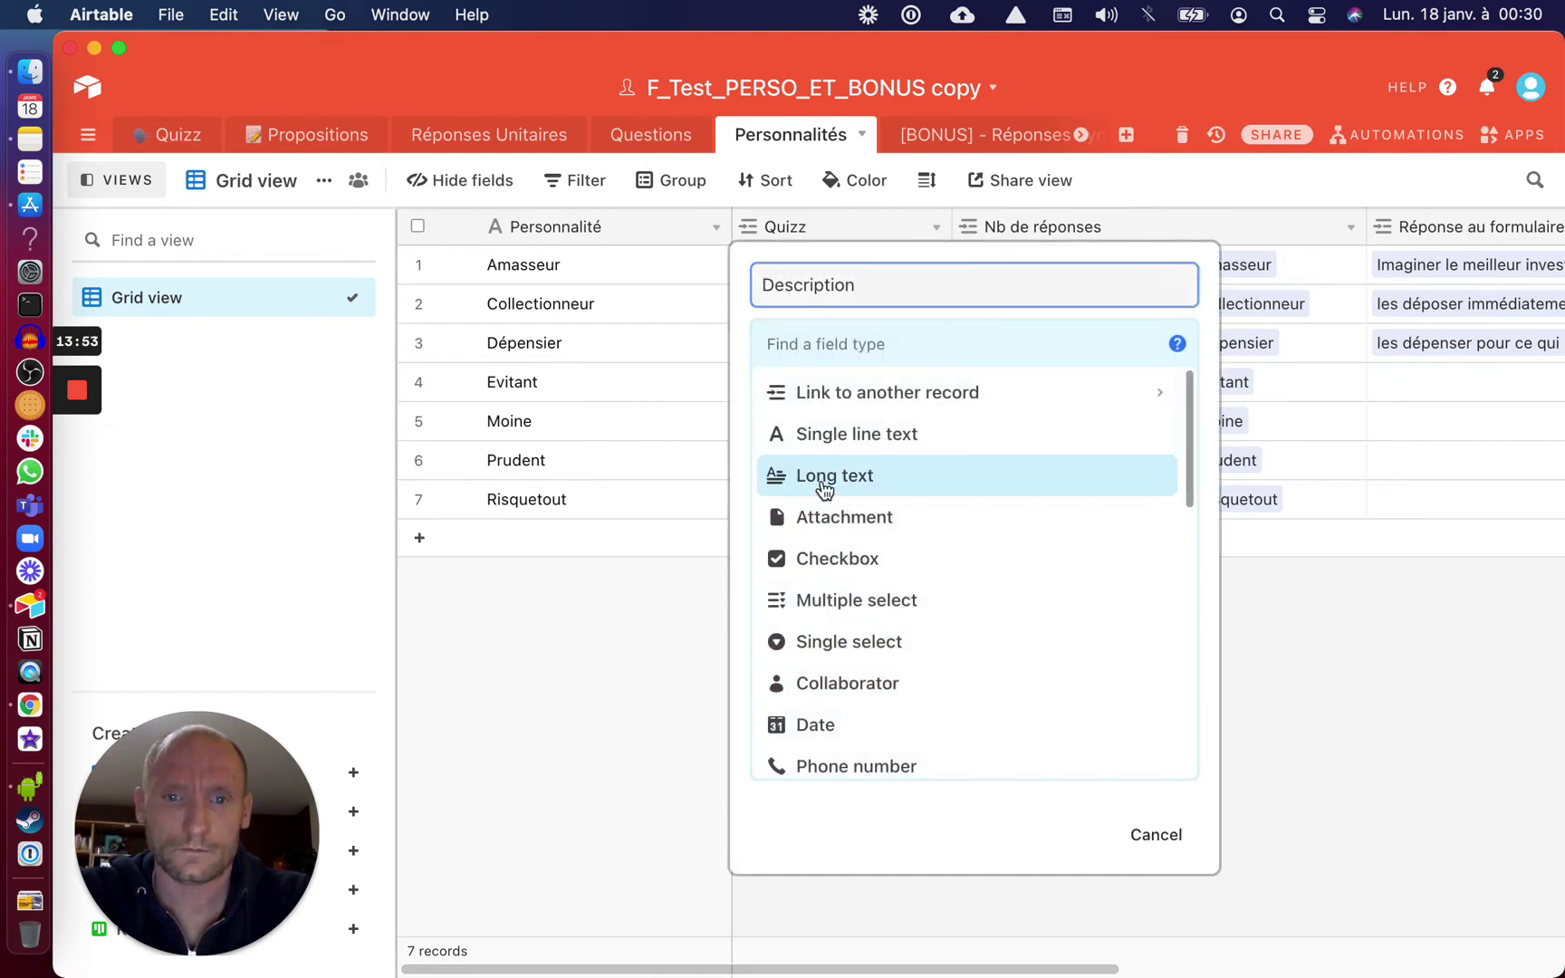
left_click(824, 488)
left_click(1104, 536)
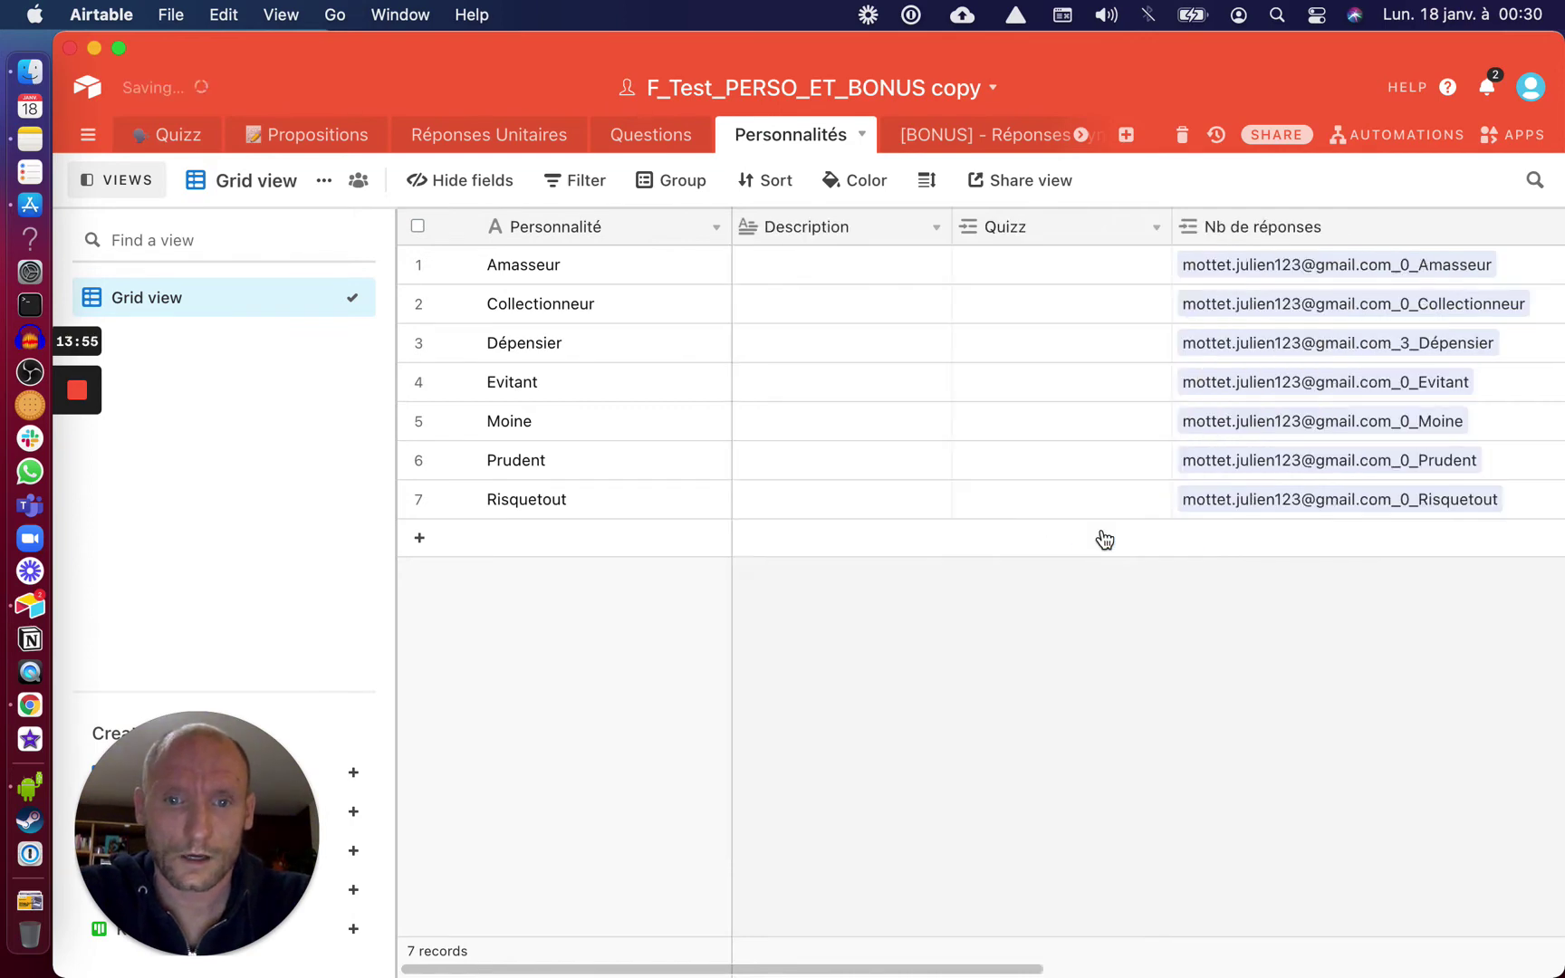
Enter 'Desciiption de l'Amasseur' as Amasseur's description
left_click(798, 275)
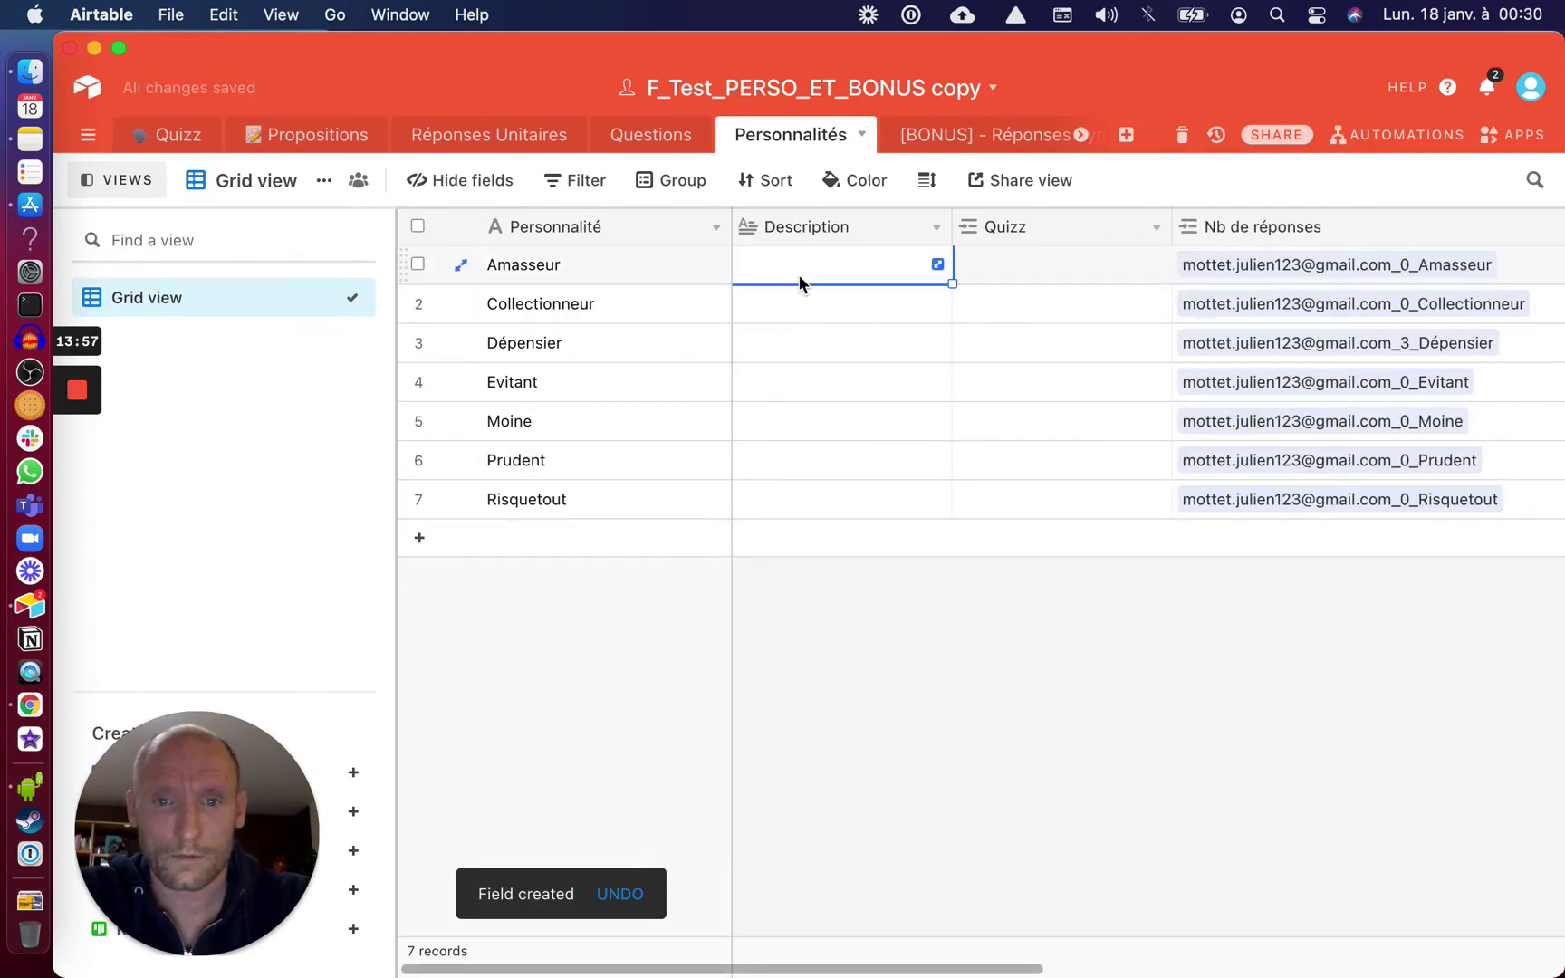
type("Desci")
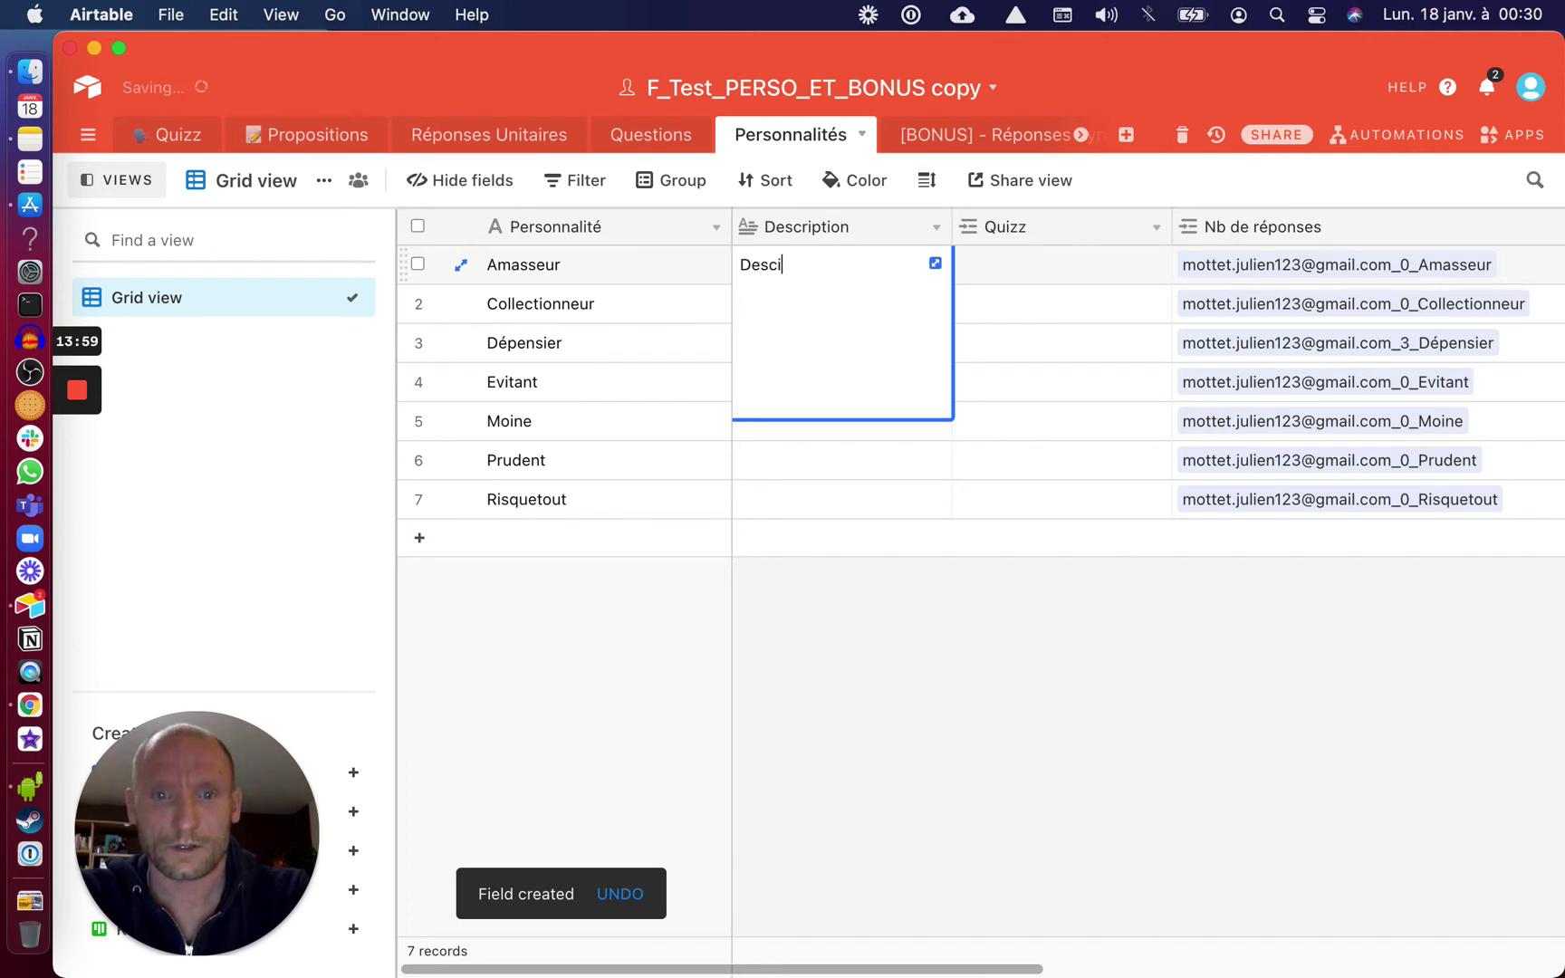
key("BackSpace")
type("ription de l'Amasseur")
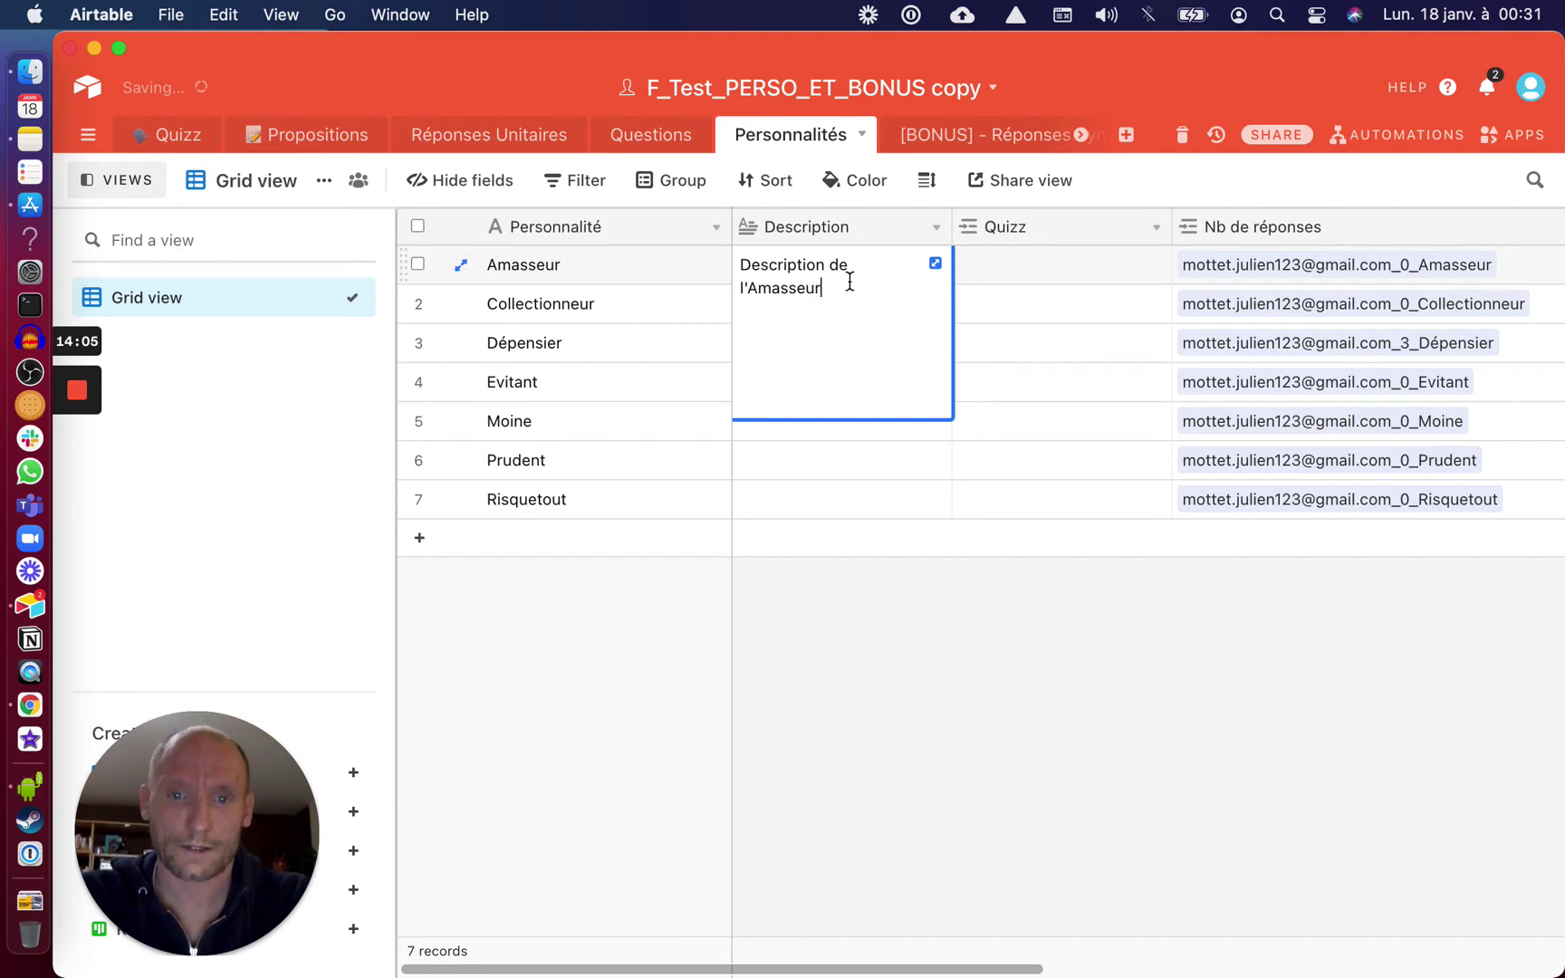
key("super+a")
key("Right")
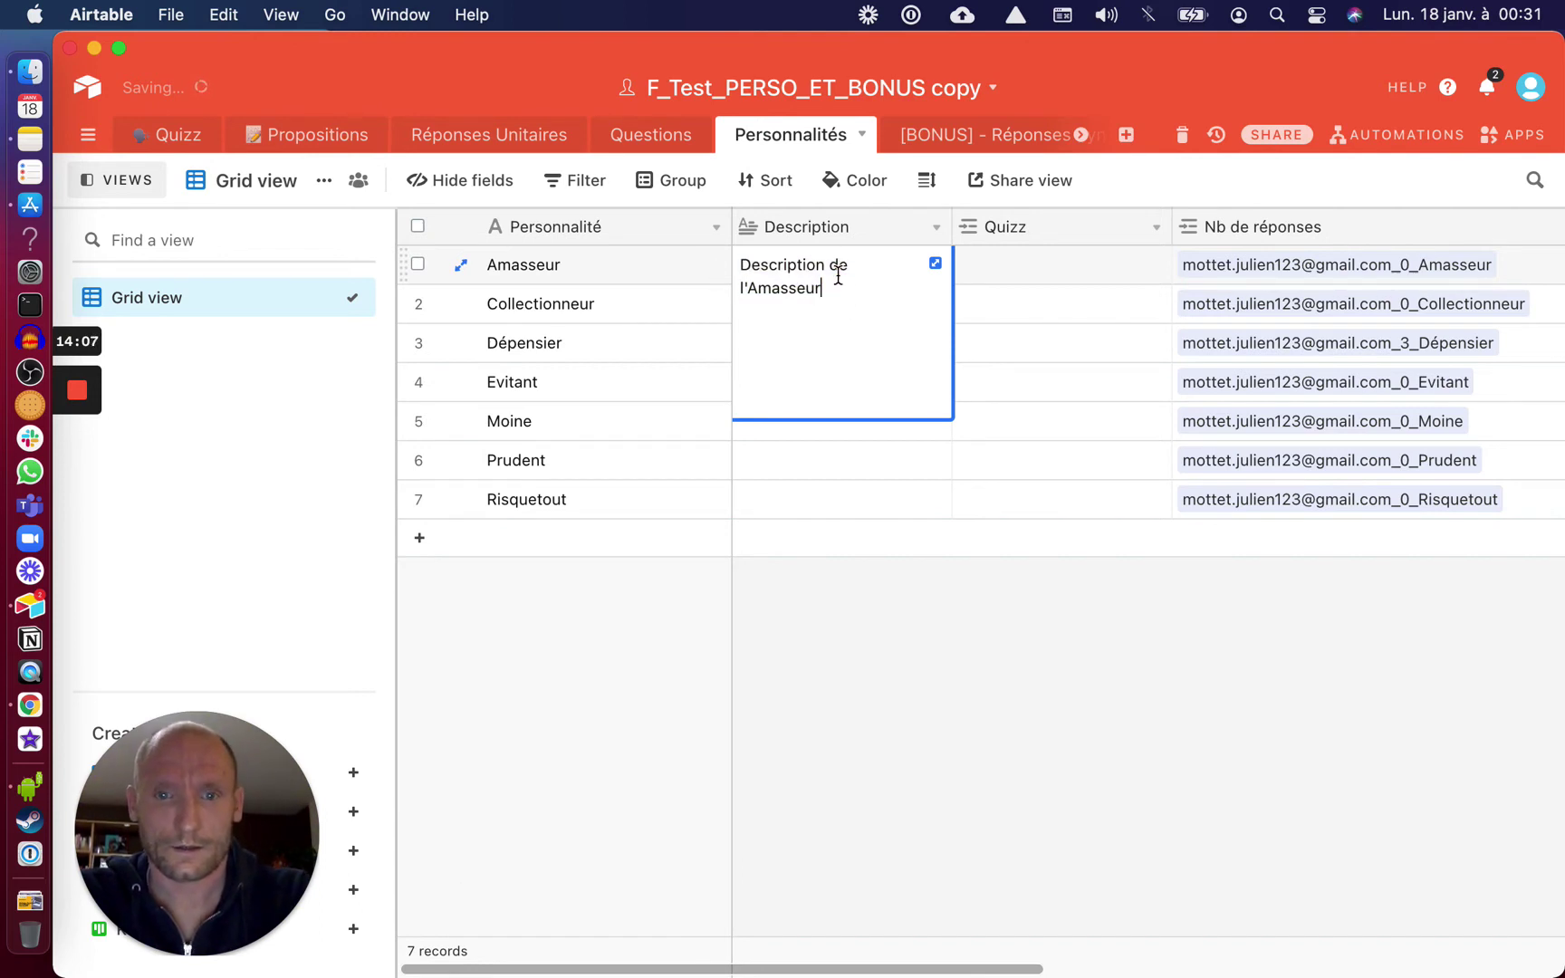
key("super+a")
key("super+c")
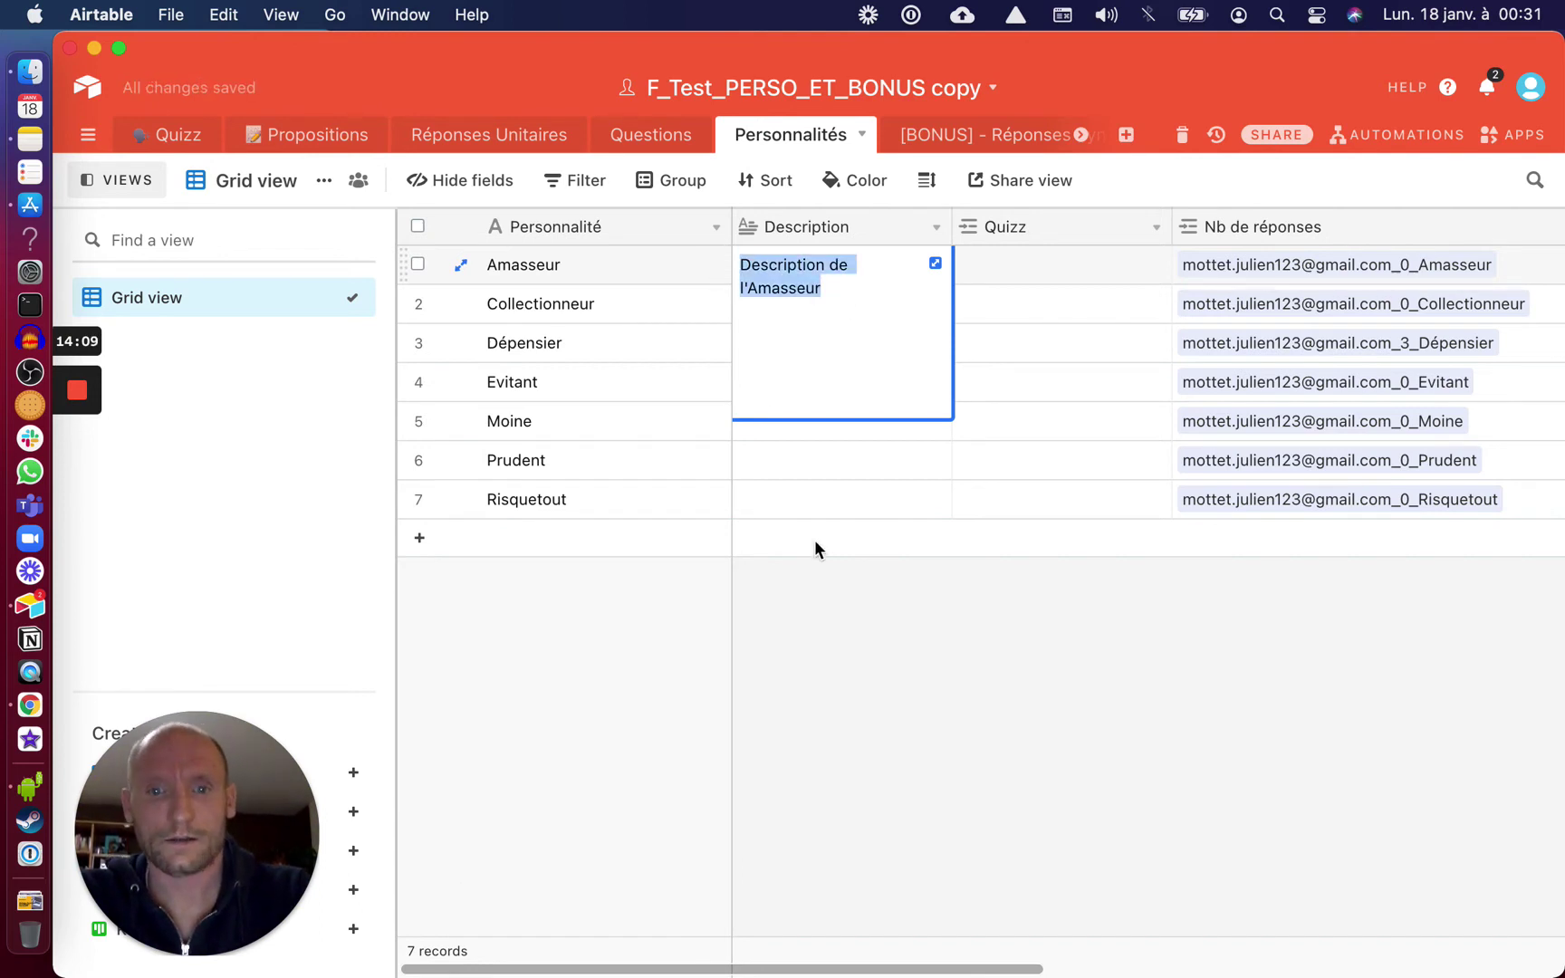
left_click(814, 541)
Paste the description into Collectionneur and Dépensier, renaming Dépensier's to end with 'Dépensier'
left_click(790, 304)
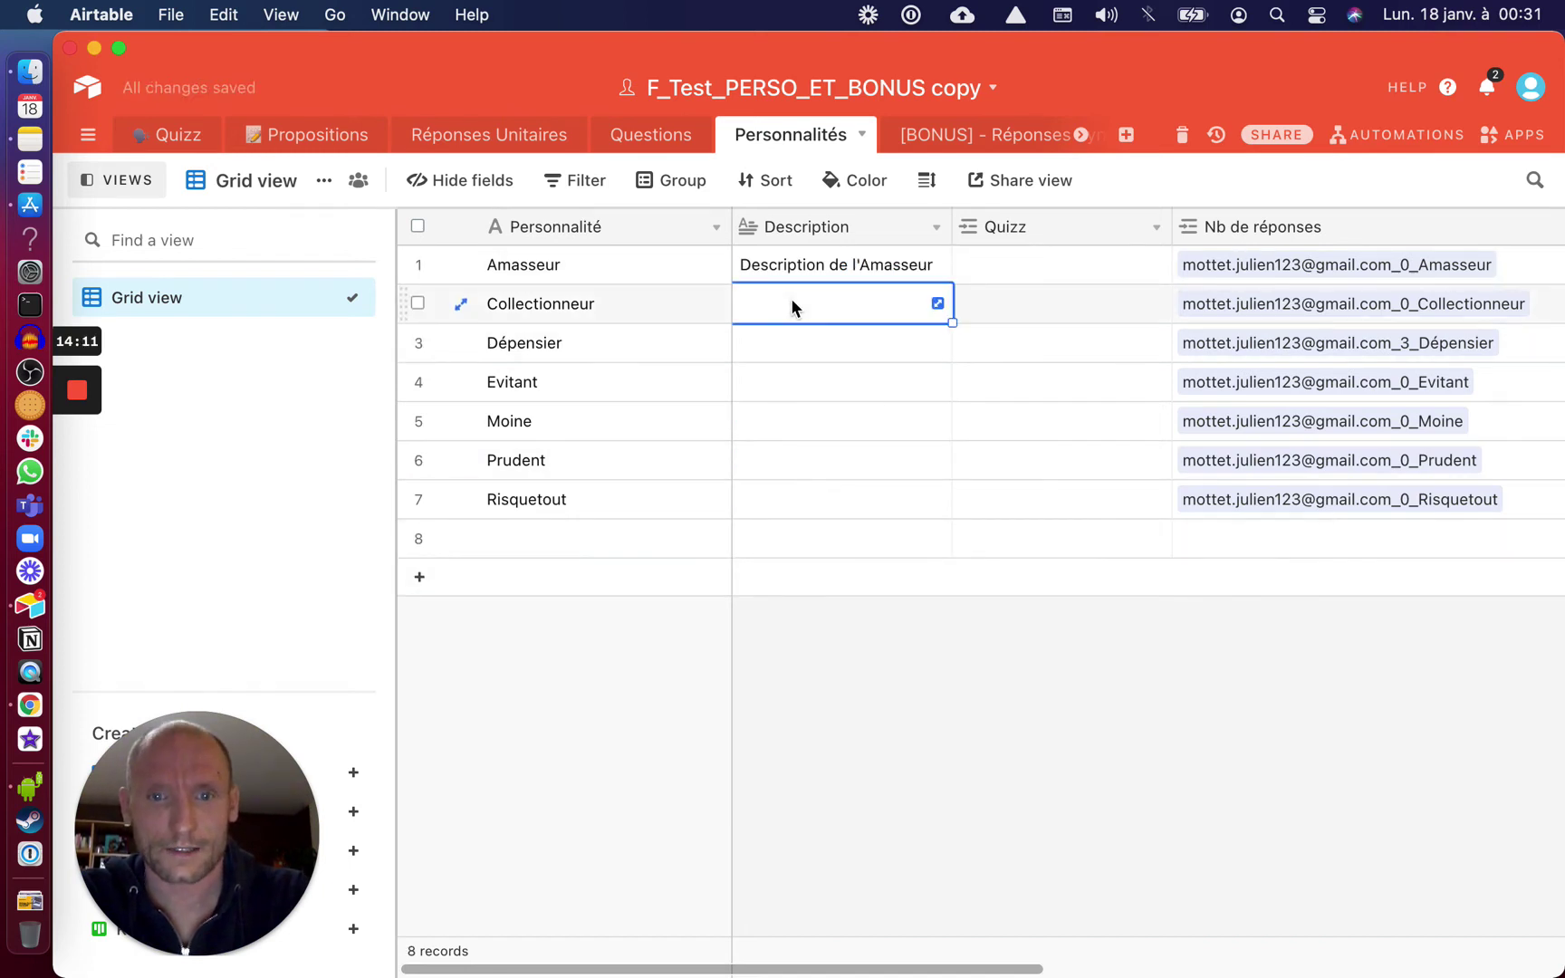
key("super+v")
left_click(800, 355)
key("super+v")
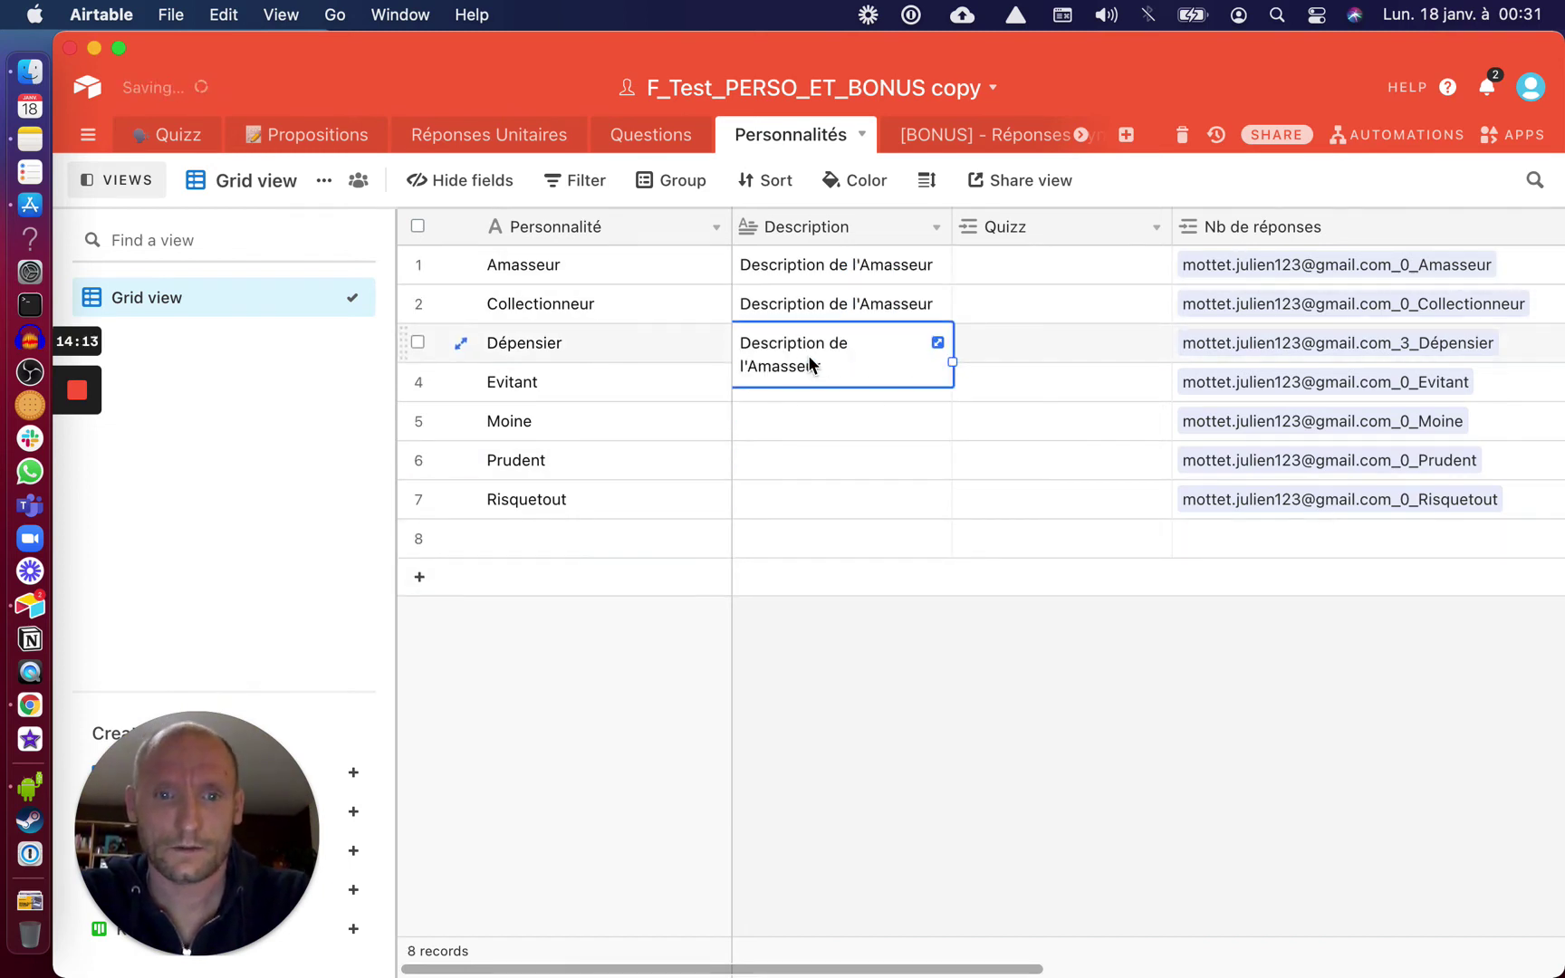
double_click(827, 365)
double_click(762, 365)
type("Dépensier")
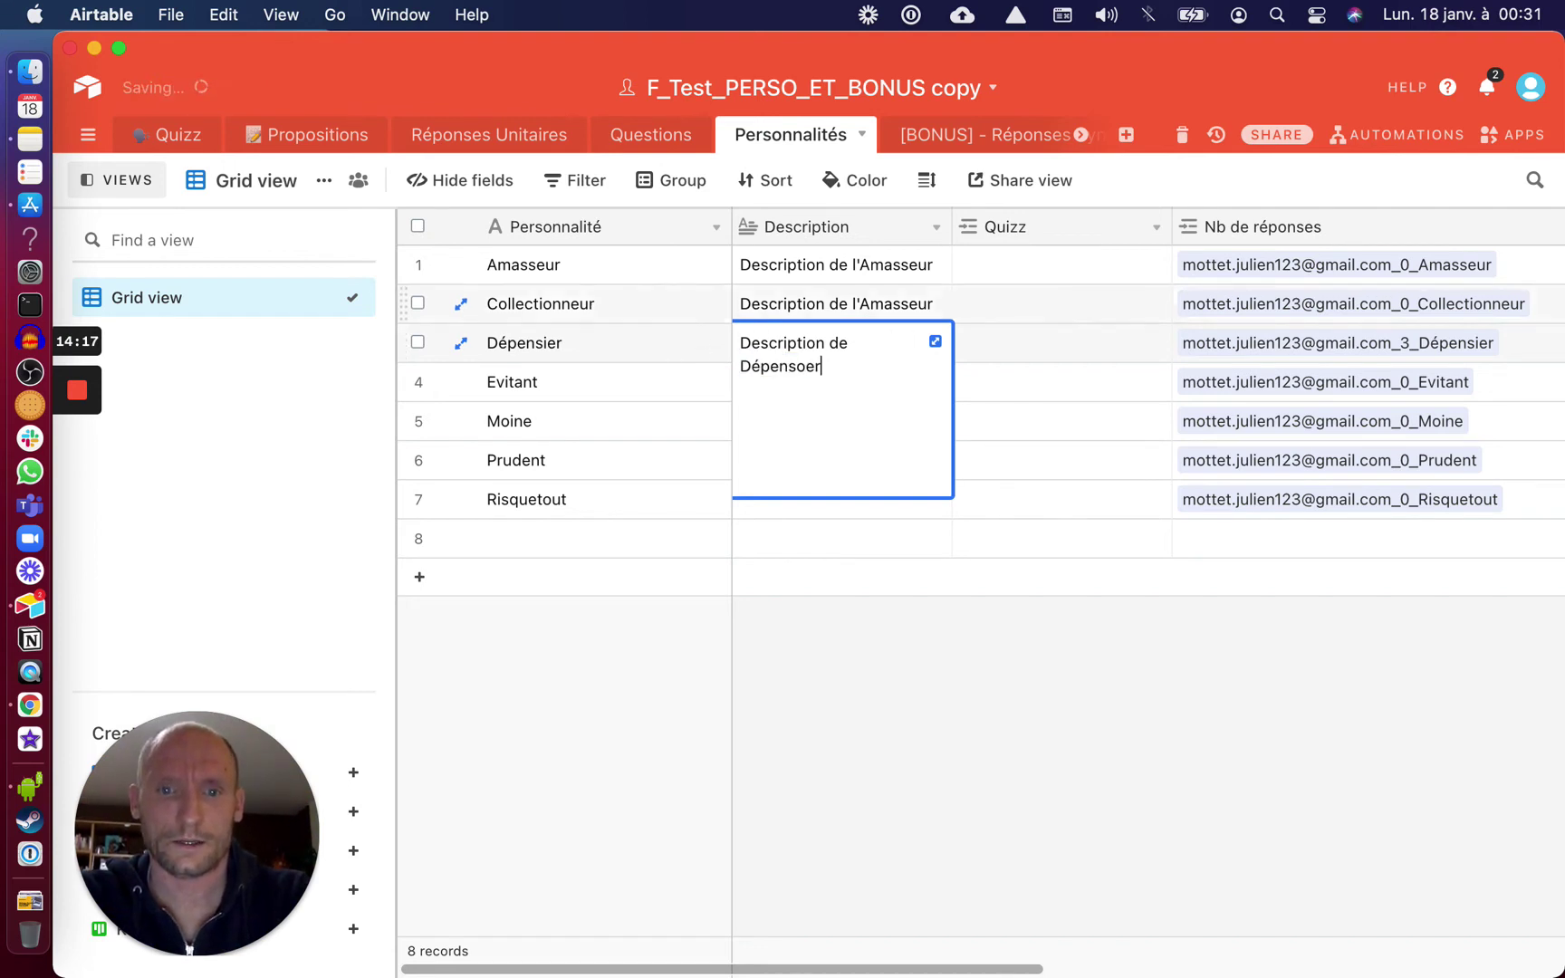
Replace l'Amasseur with 'Collectionneur' in Collectionneur's description
double_click(826, 307)
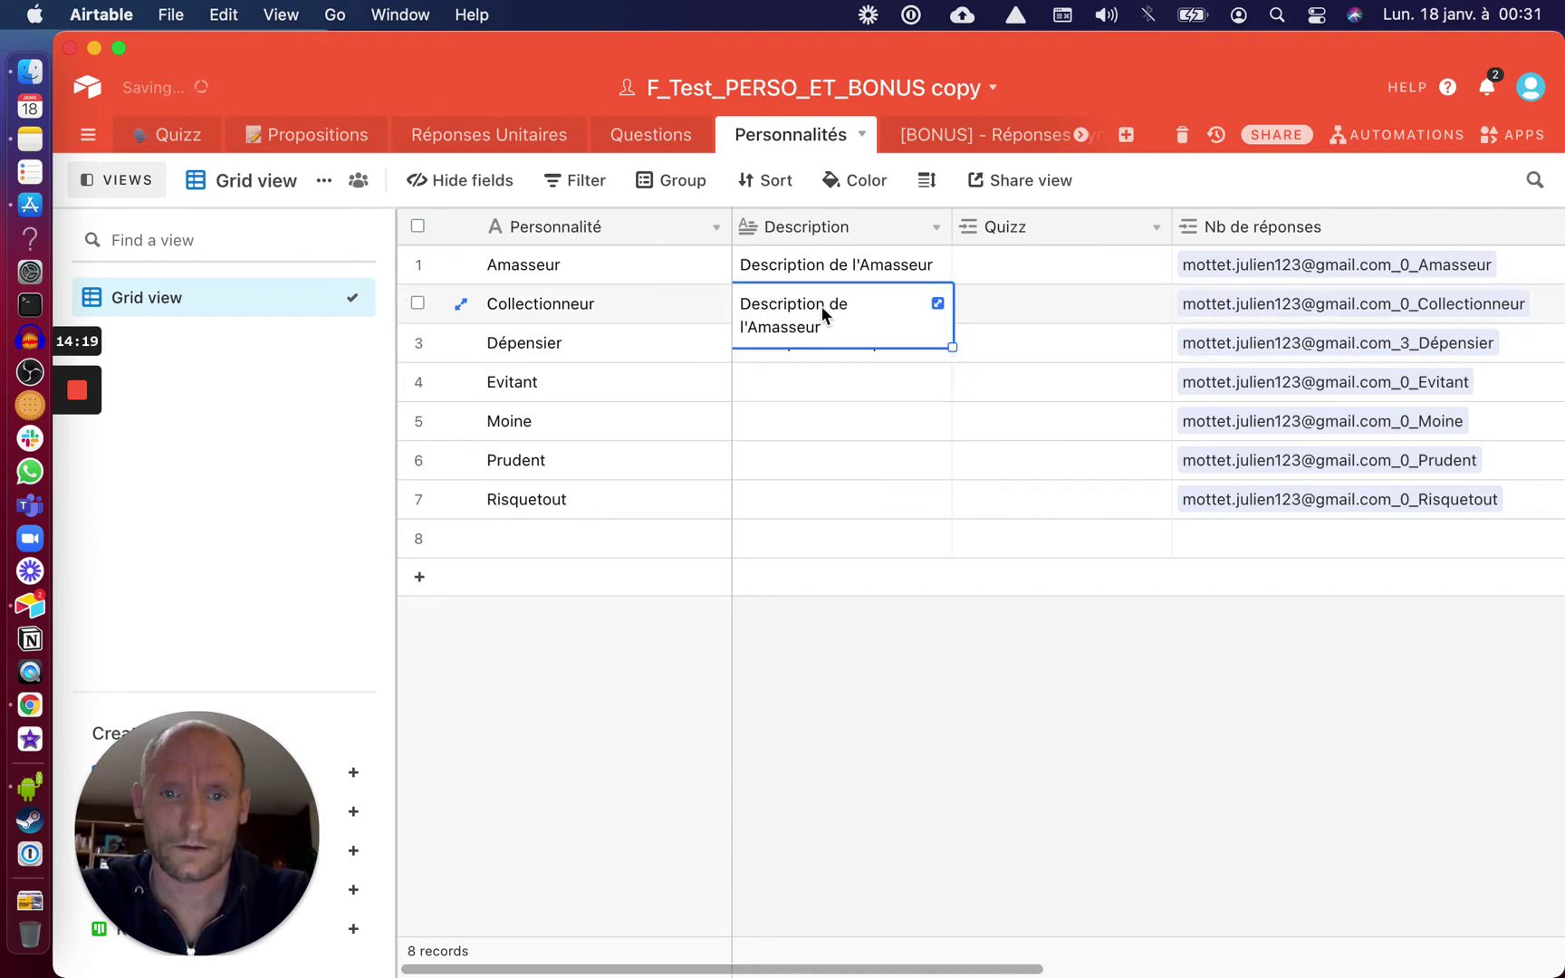
left_click_drag(817, 325, 732, 325)
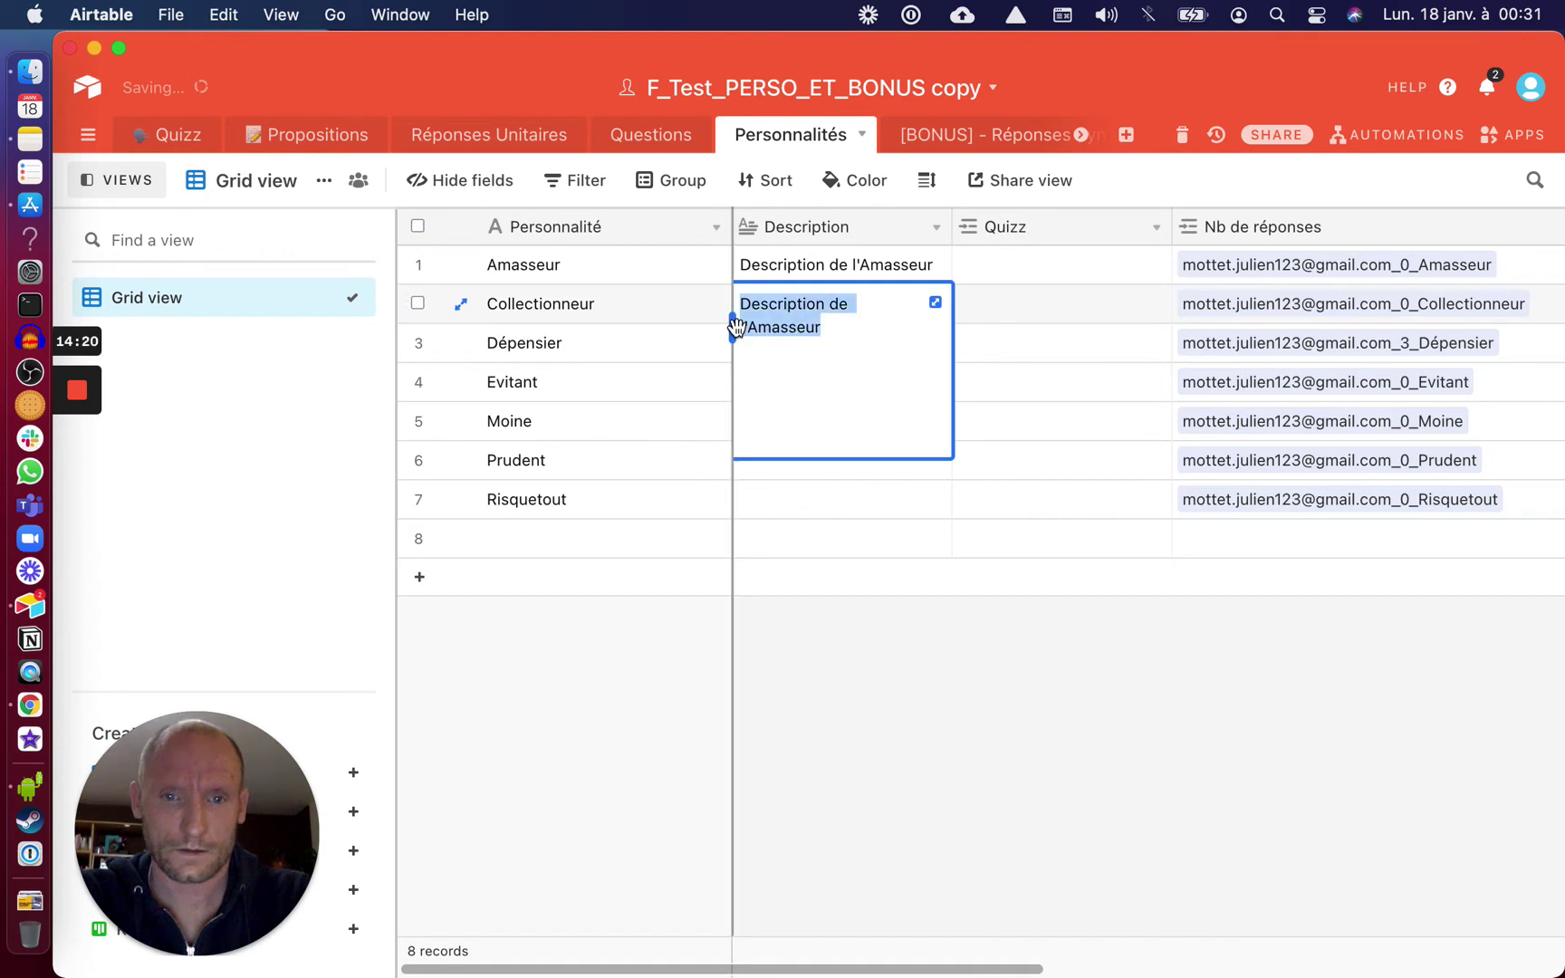
left_click(788, 344)
double_click(743, 326)
type("Collectionneur")
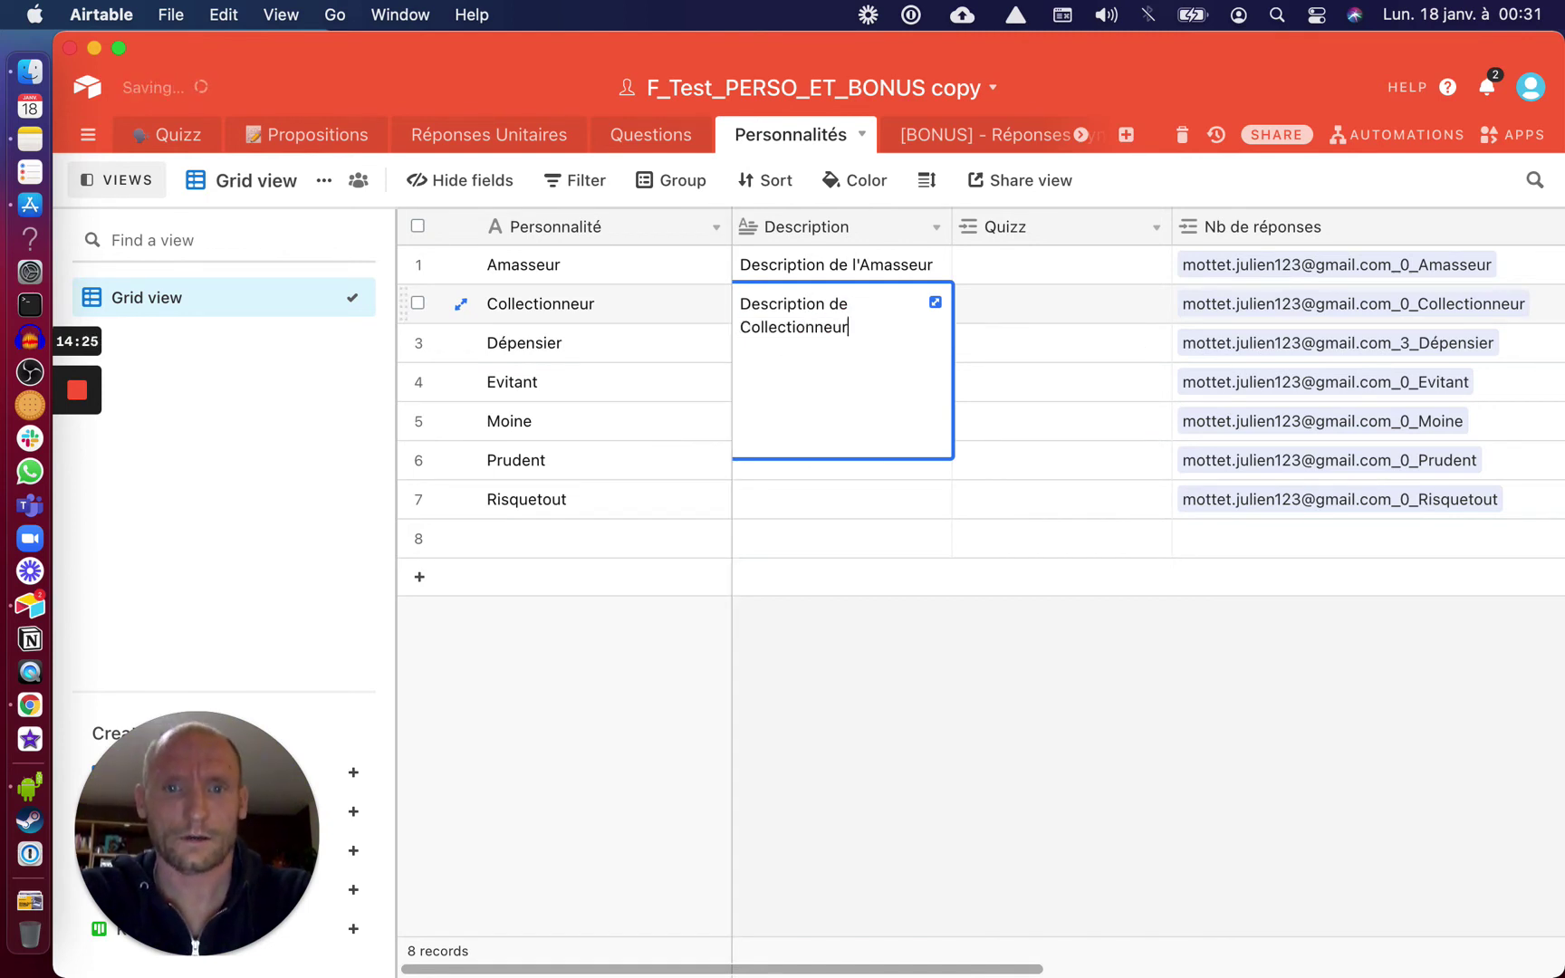
left_click(799, 638)
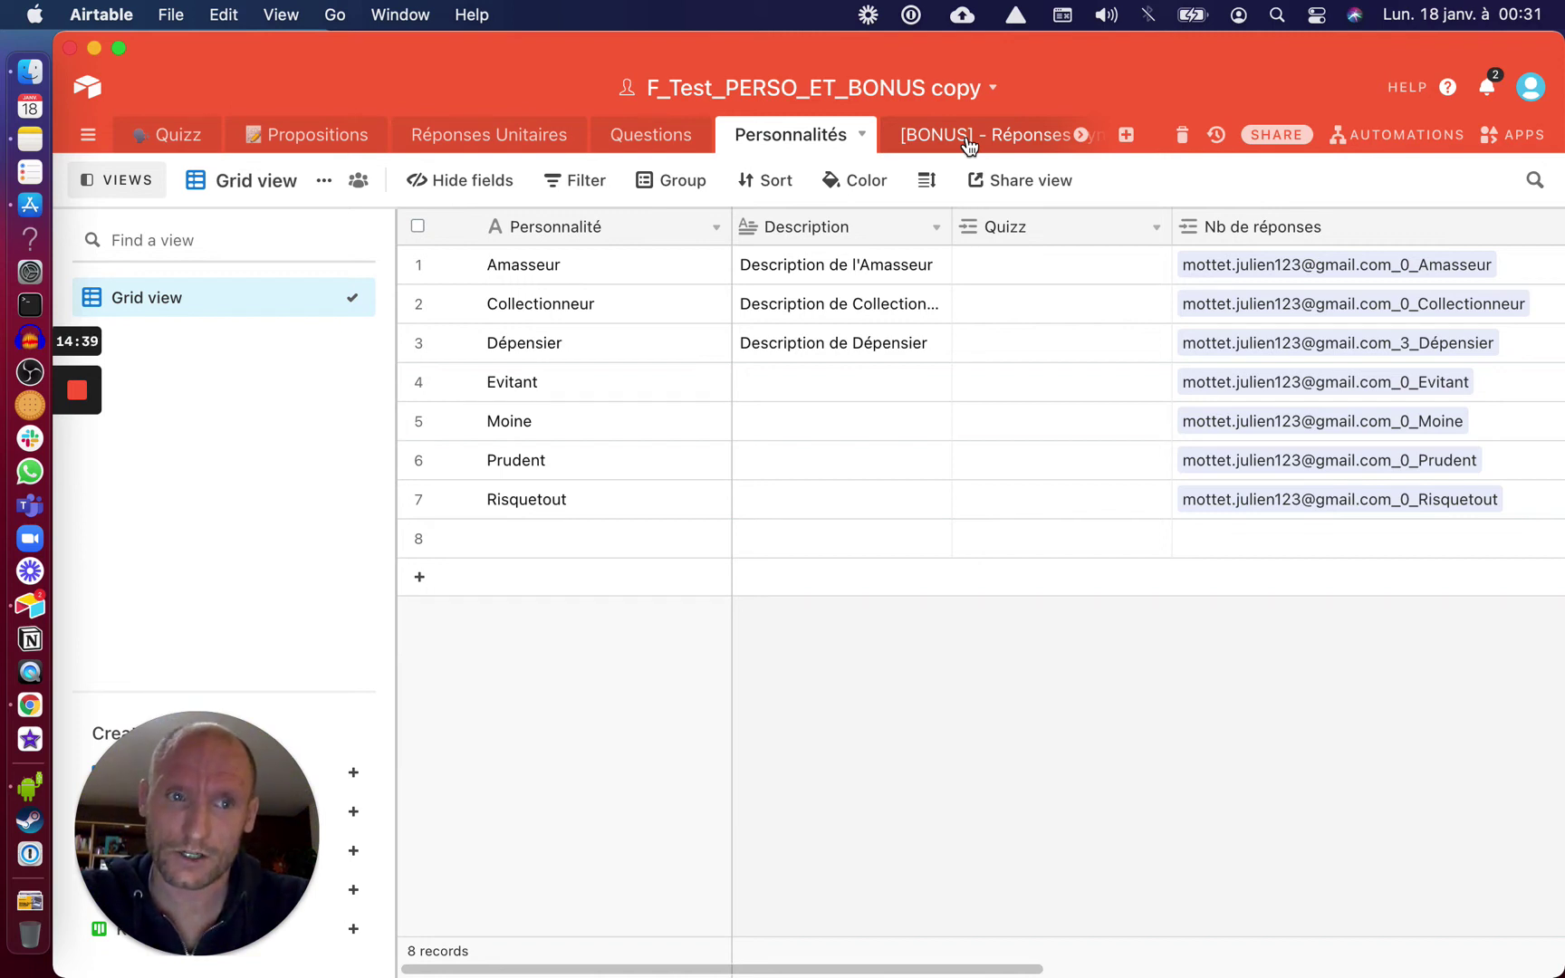
Add a Description lookup via Personnalité - Lettre in [BONUS] - Réponses Synthèse
left_click(969, 147)
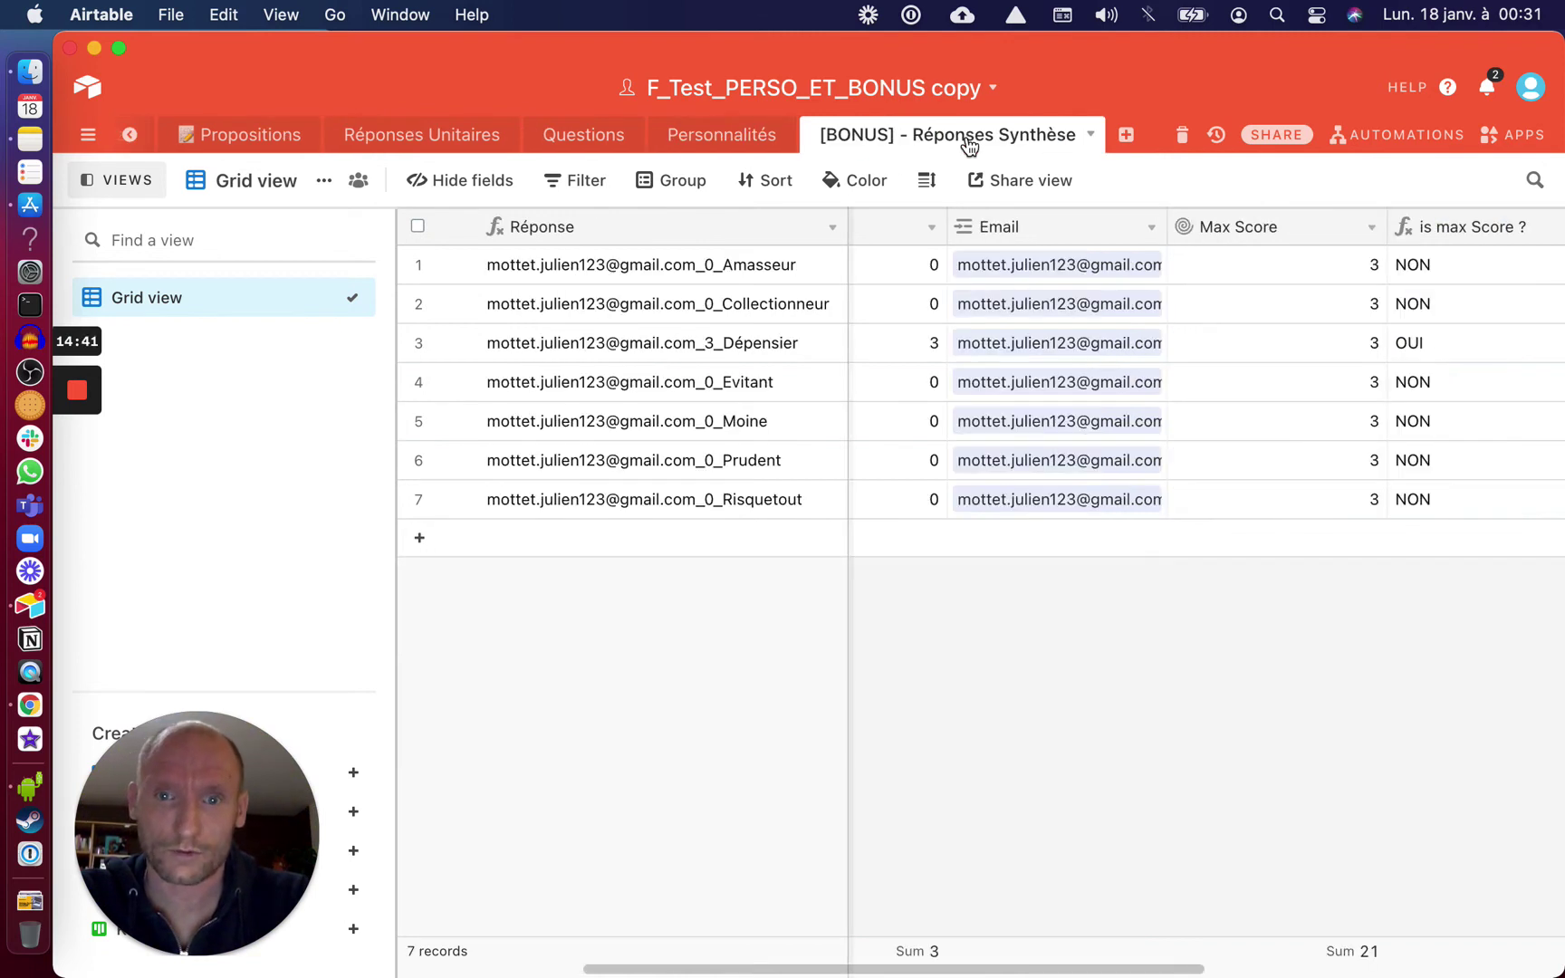
scroll(967, 374, "left", 5)
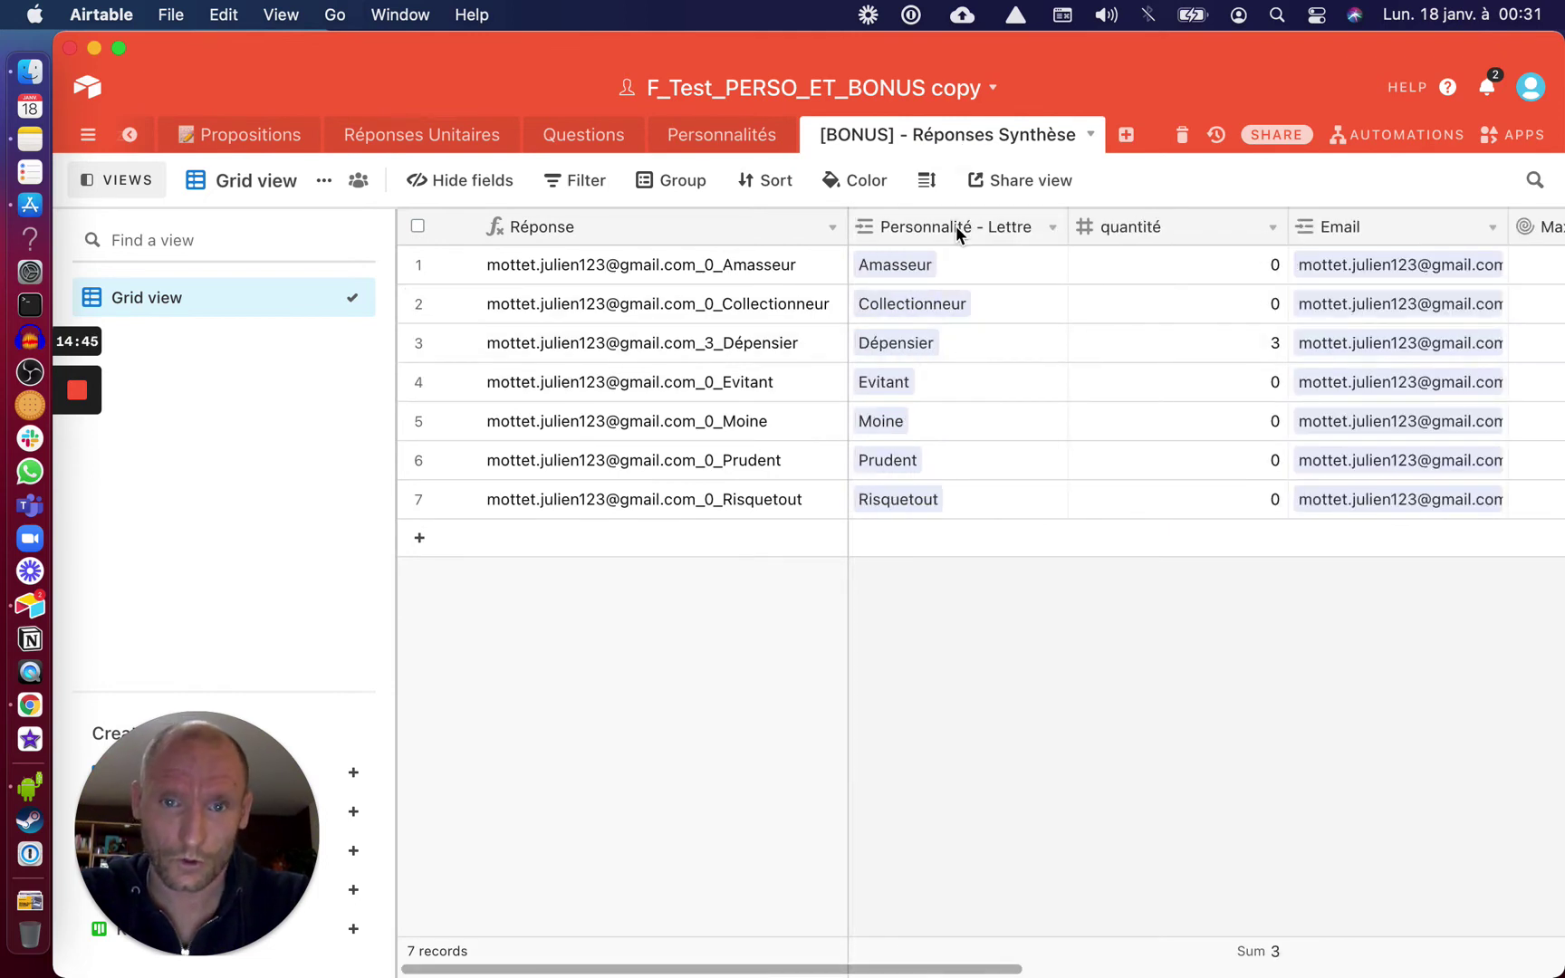
left_click(1052, 228)
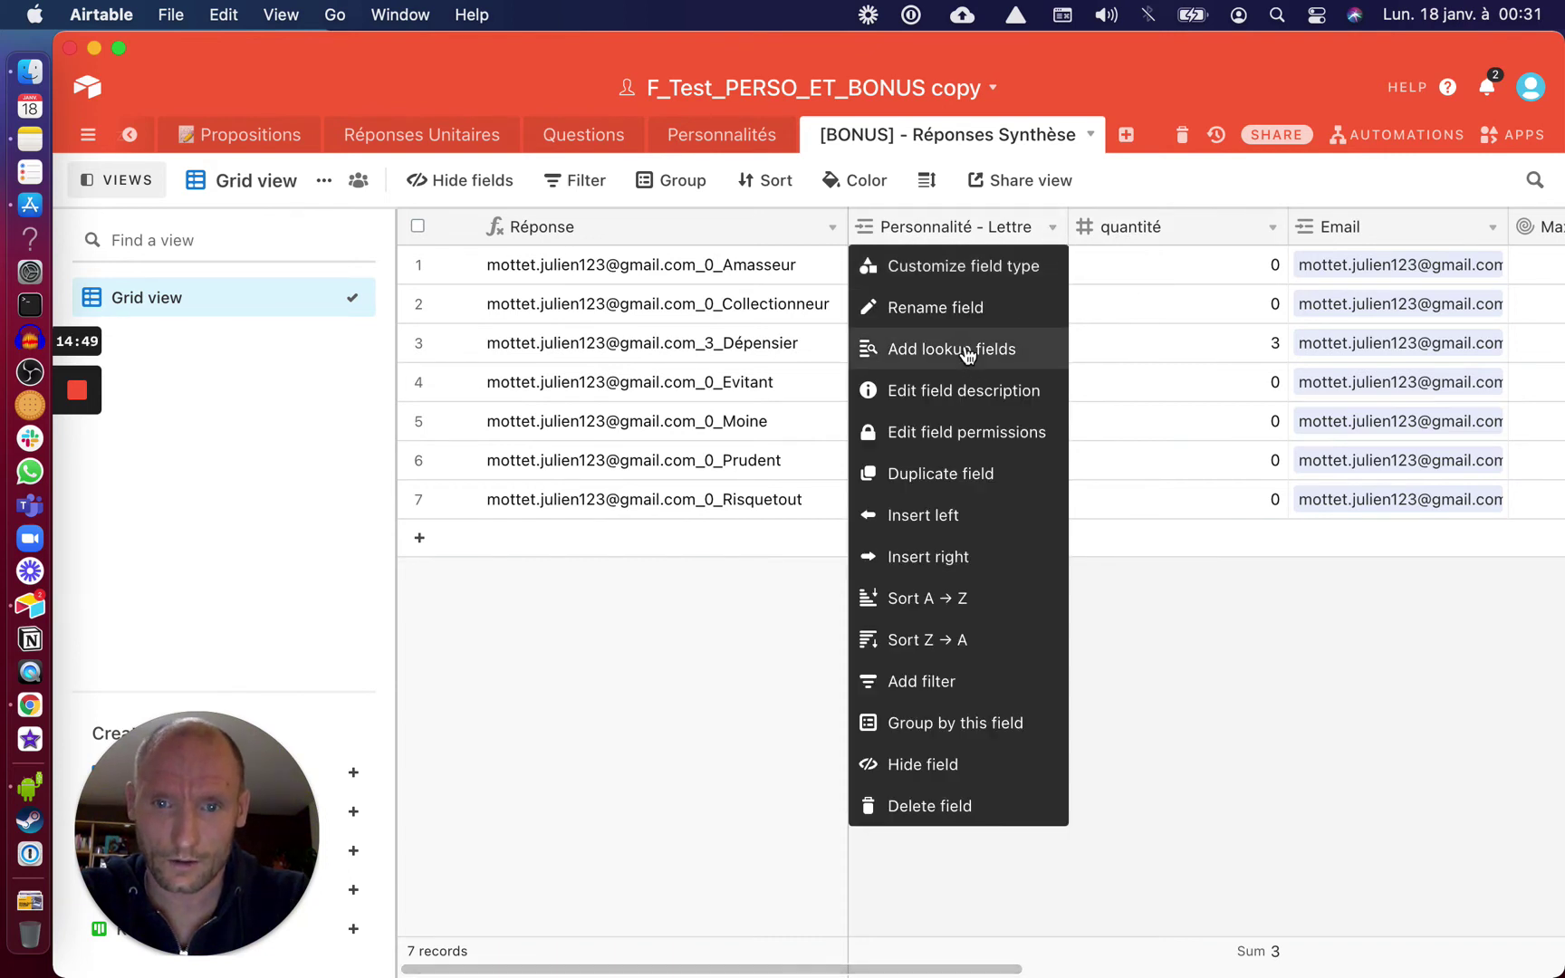
left_click(967, 353)
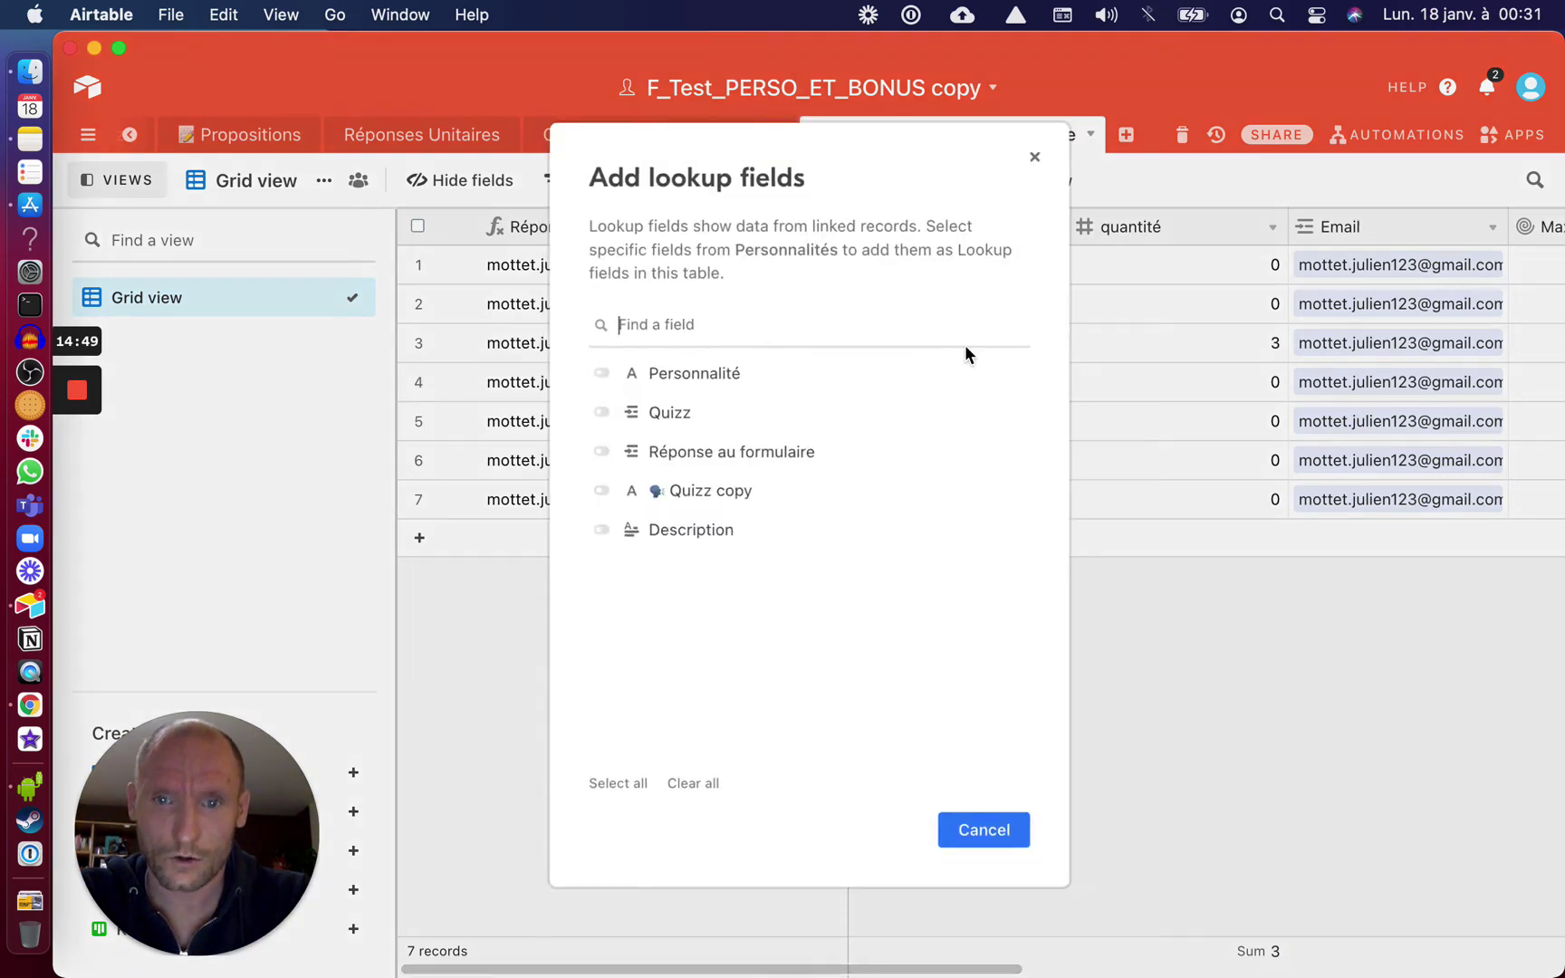
left_click(600, 532)
left_click(974, 830)
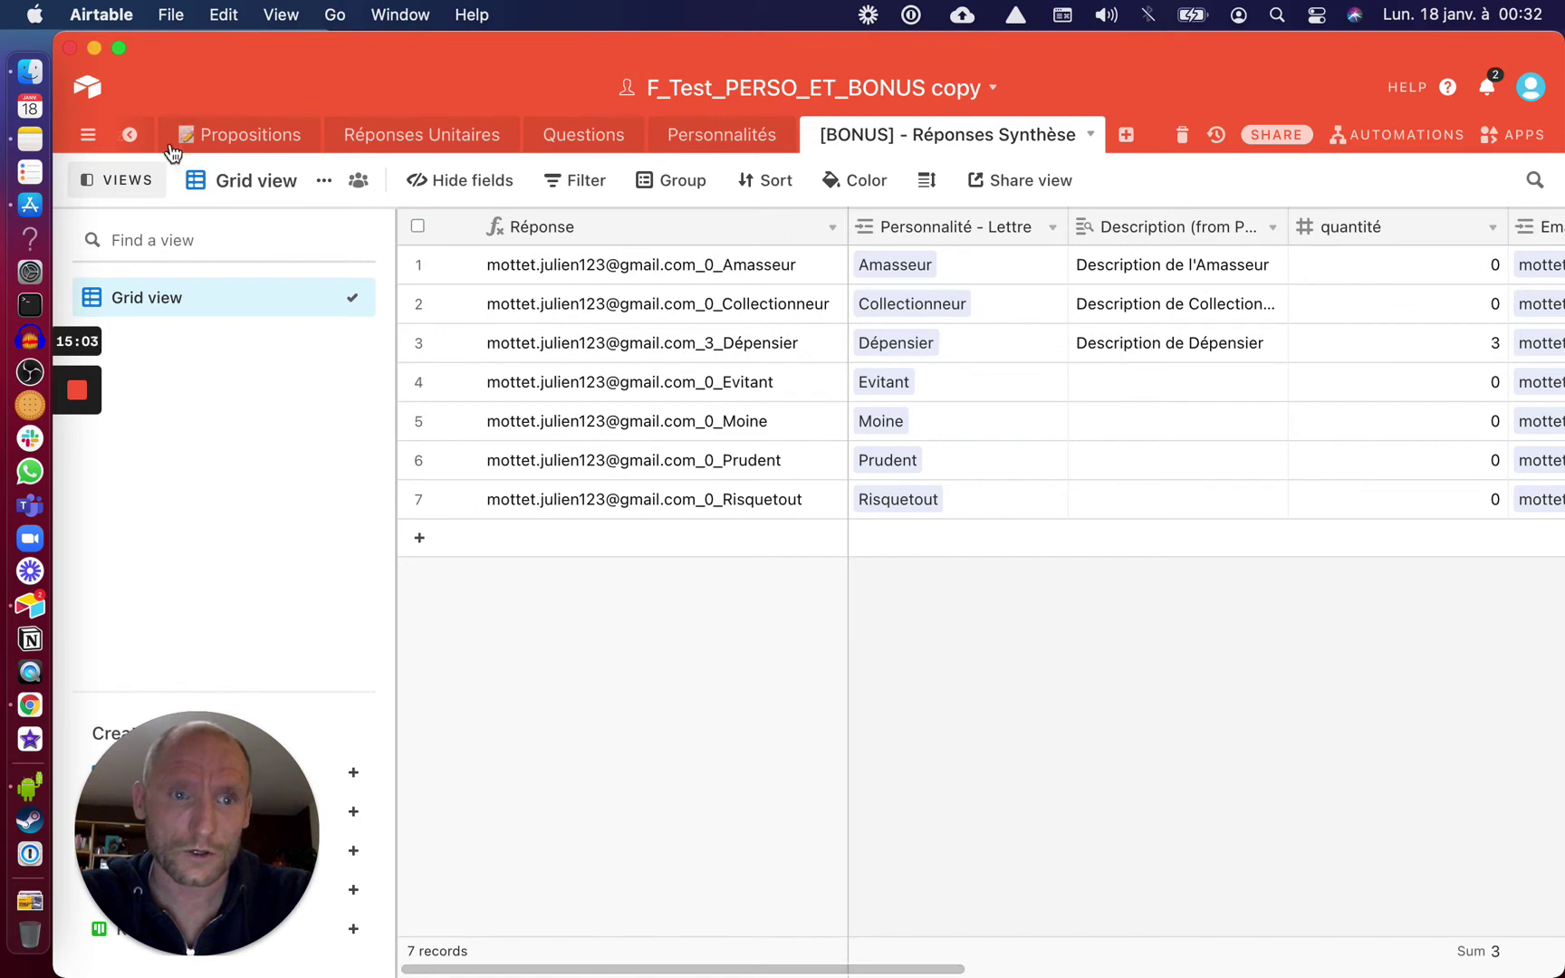
left_click(136, 137)
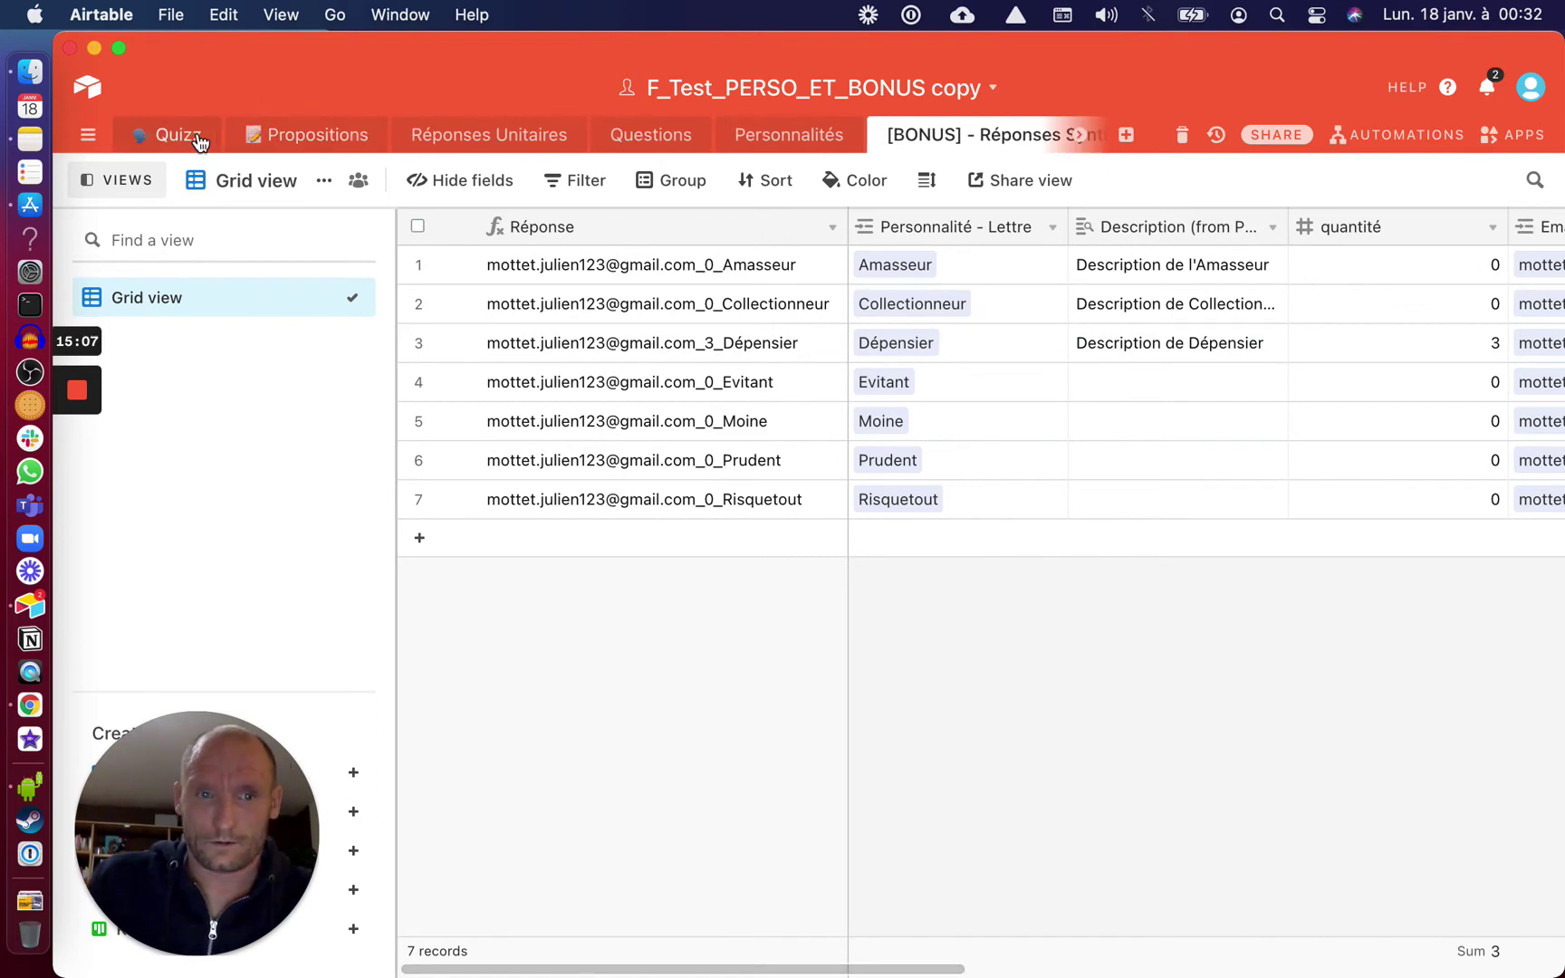
Duplicate Résultat du Quizz and make the copy roll up Description (from Personnalité - Lettre)
left_click(197, 141)
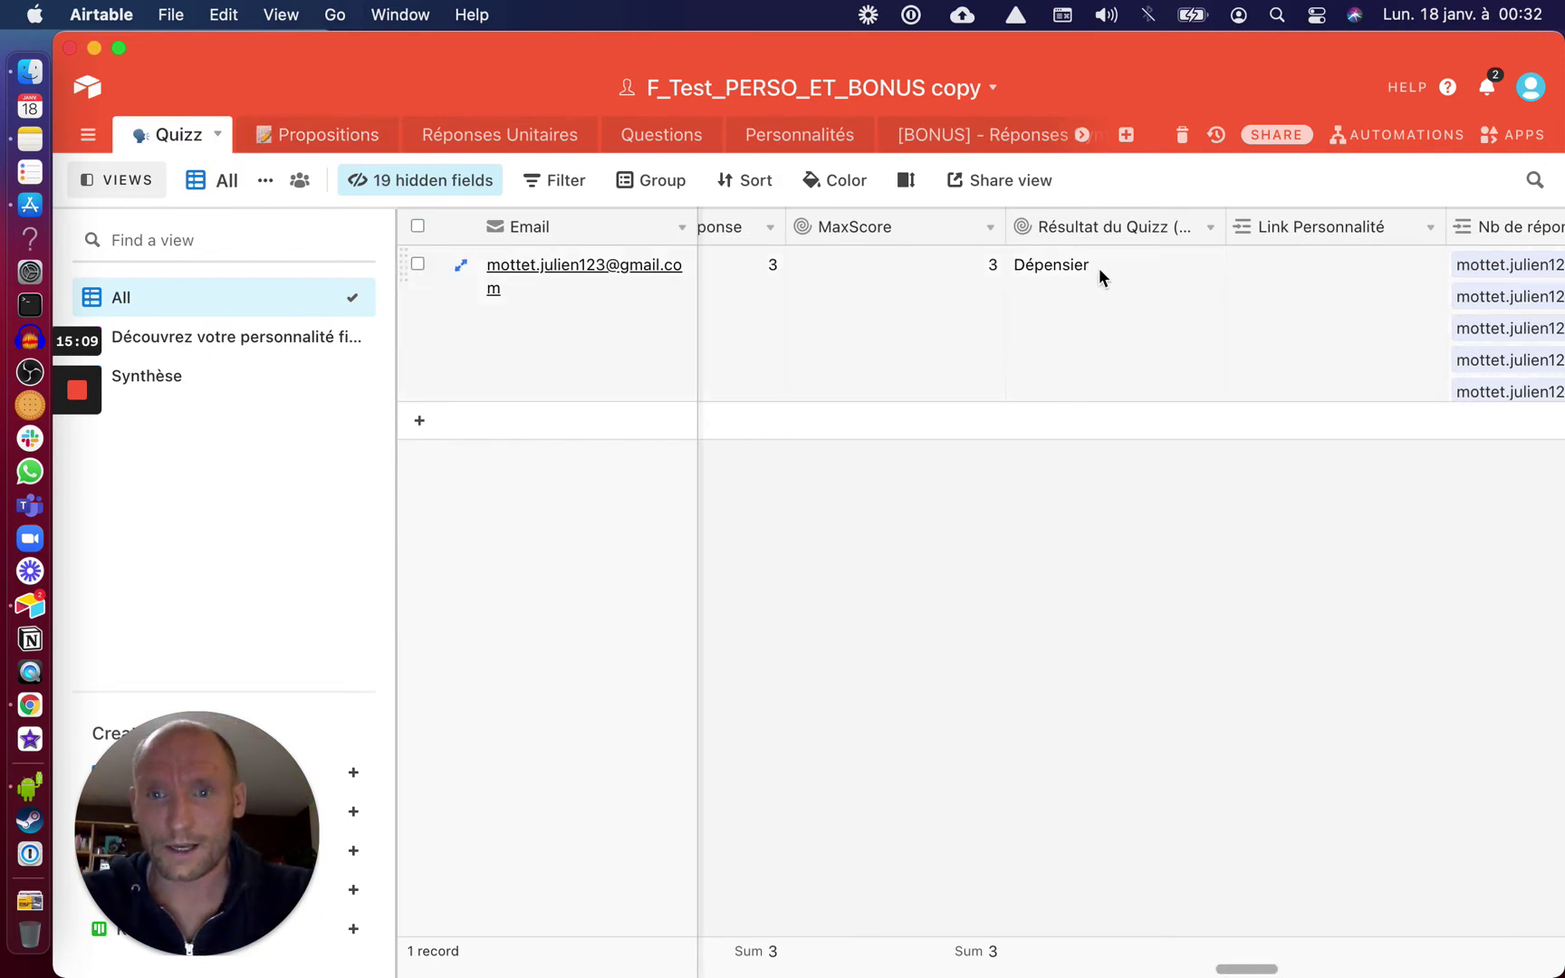
left_click(1208, 231)
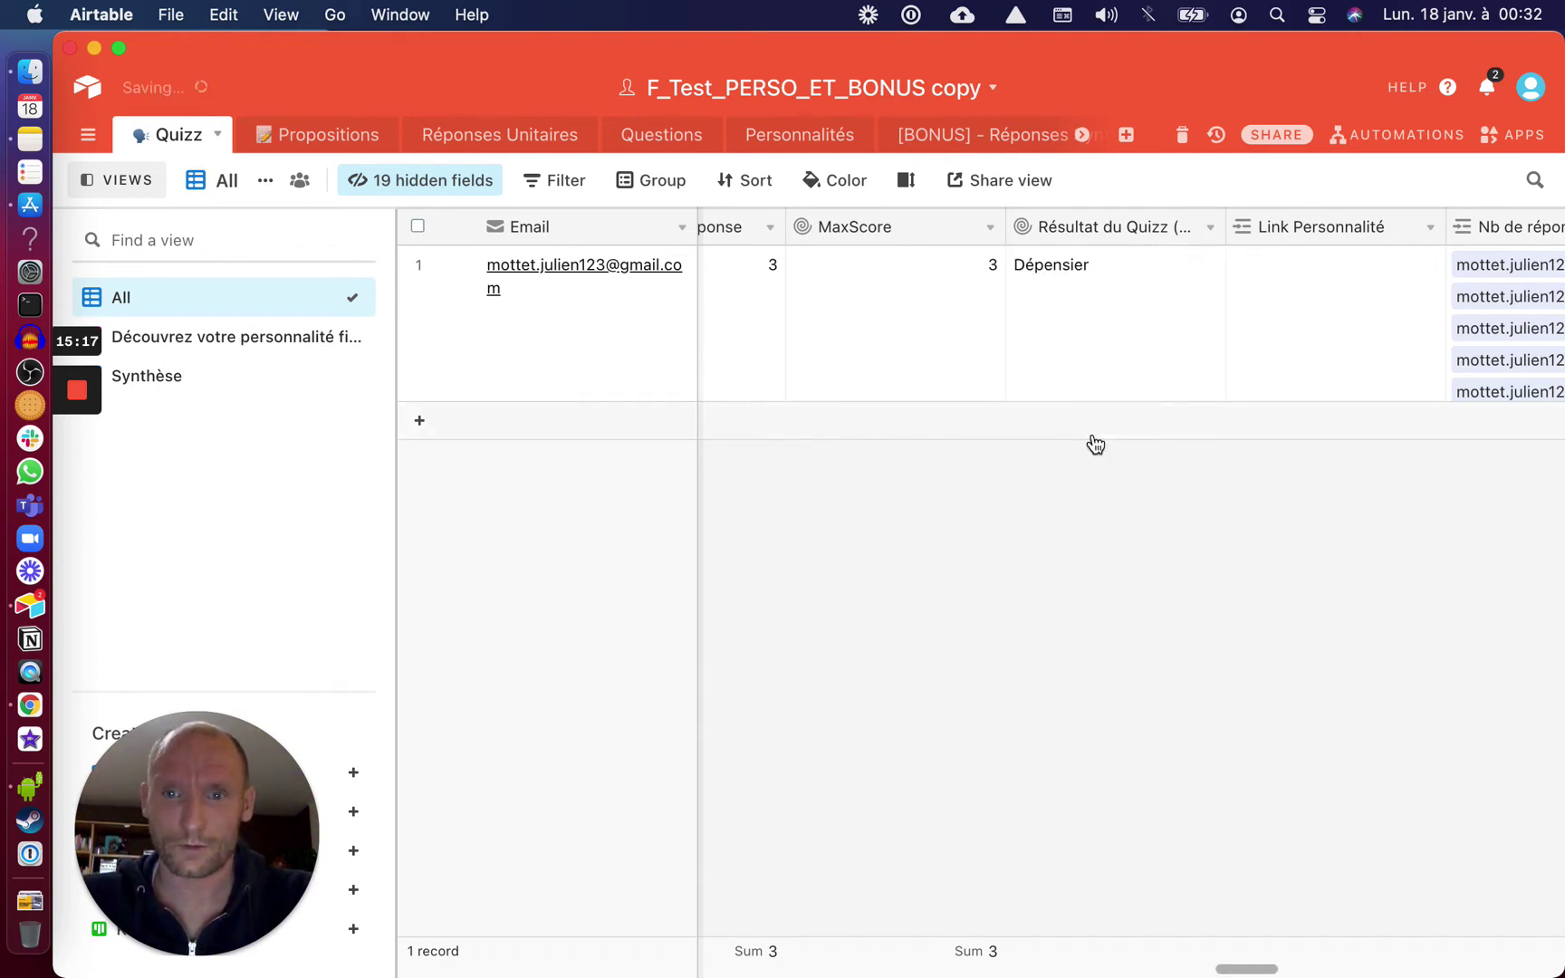
left_click(1428, 228)
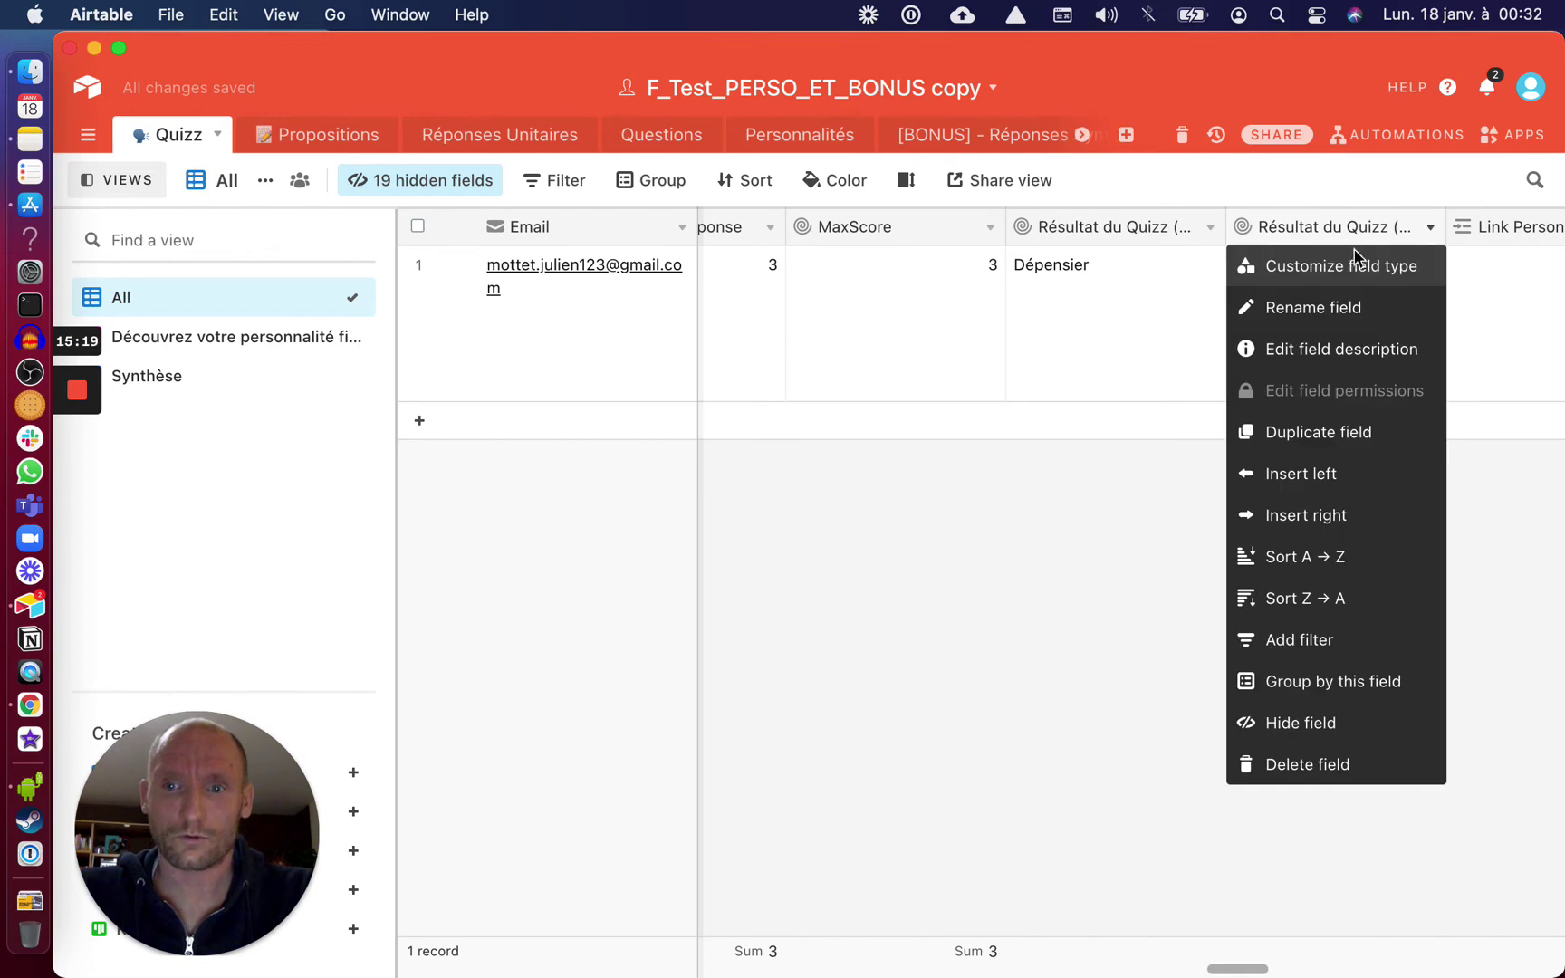
left_click(1350, 263)
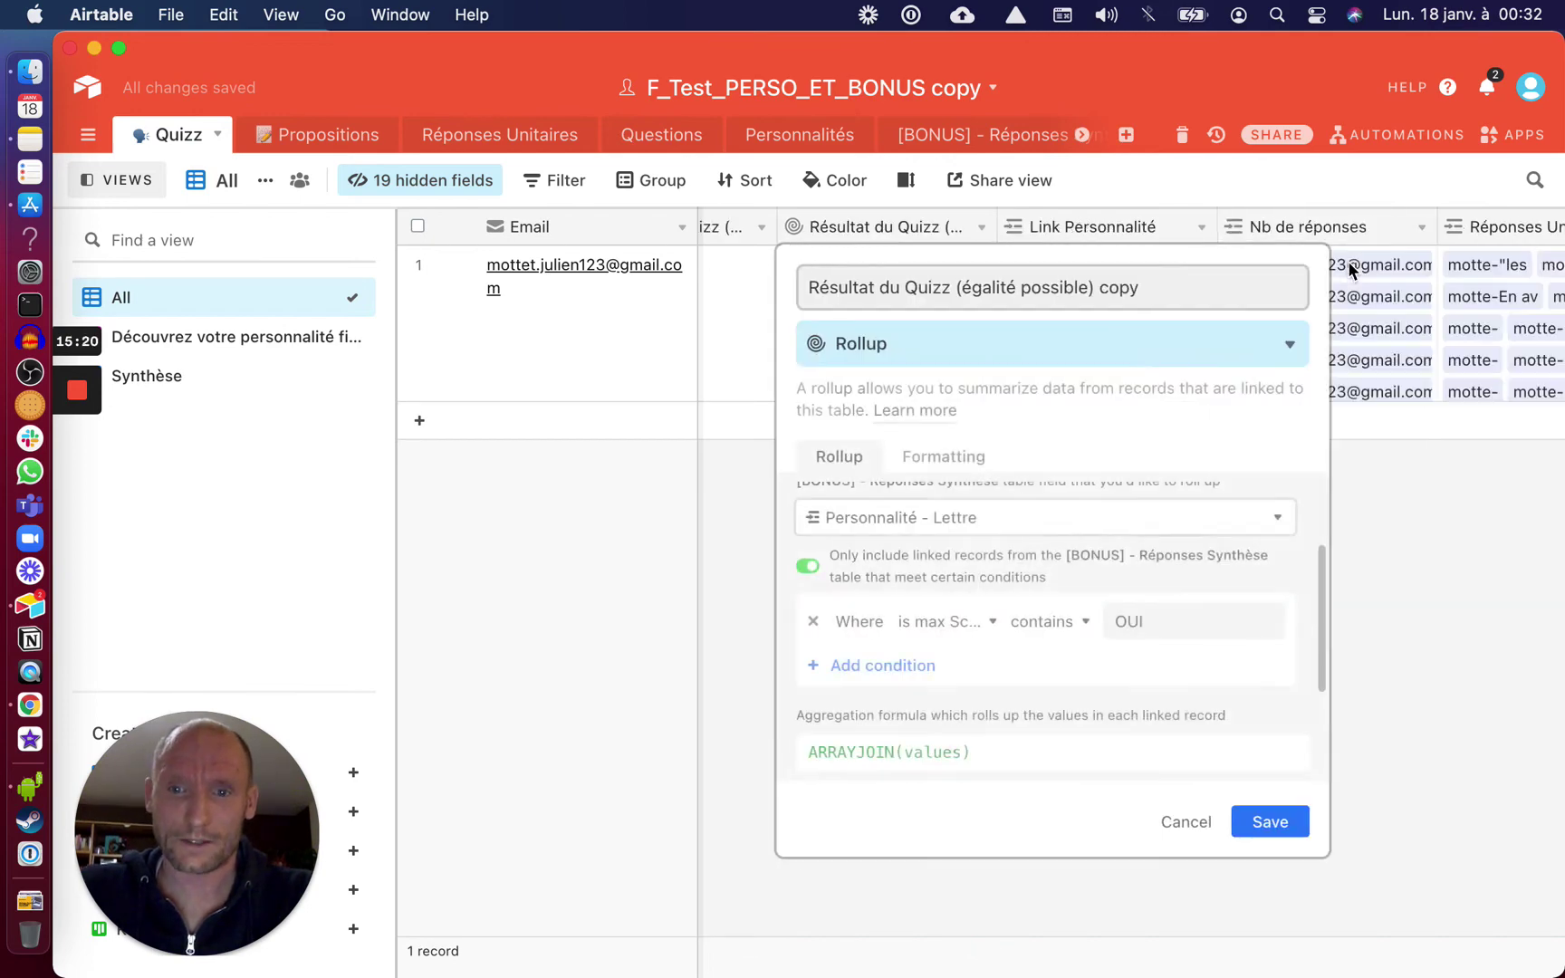
left_click(930, 525)
scroll(923, 714, "down", 2)
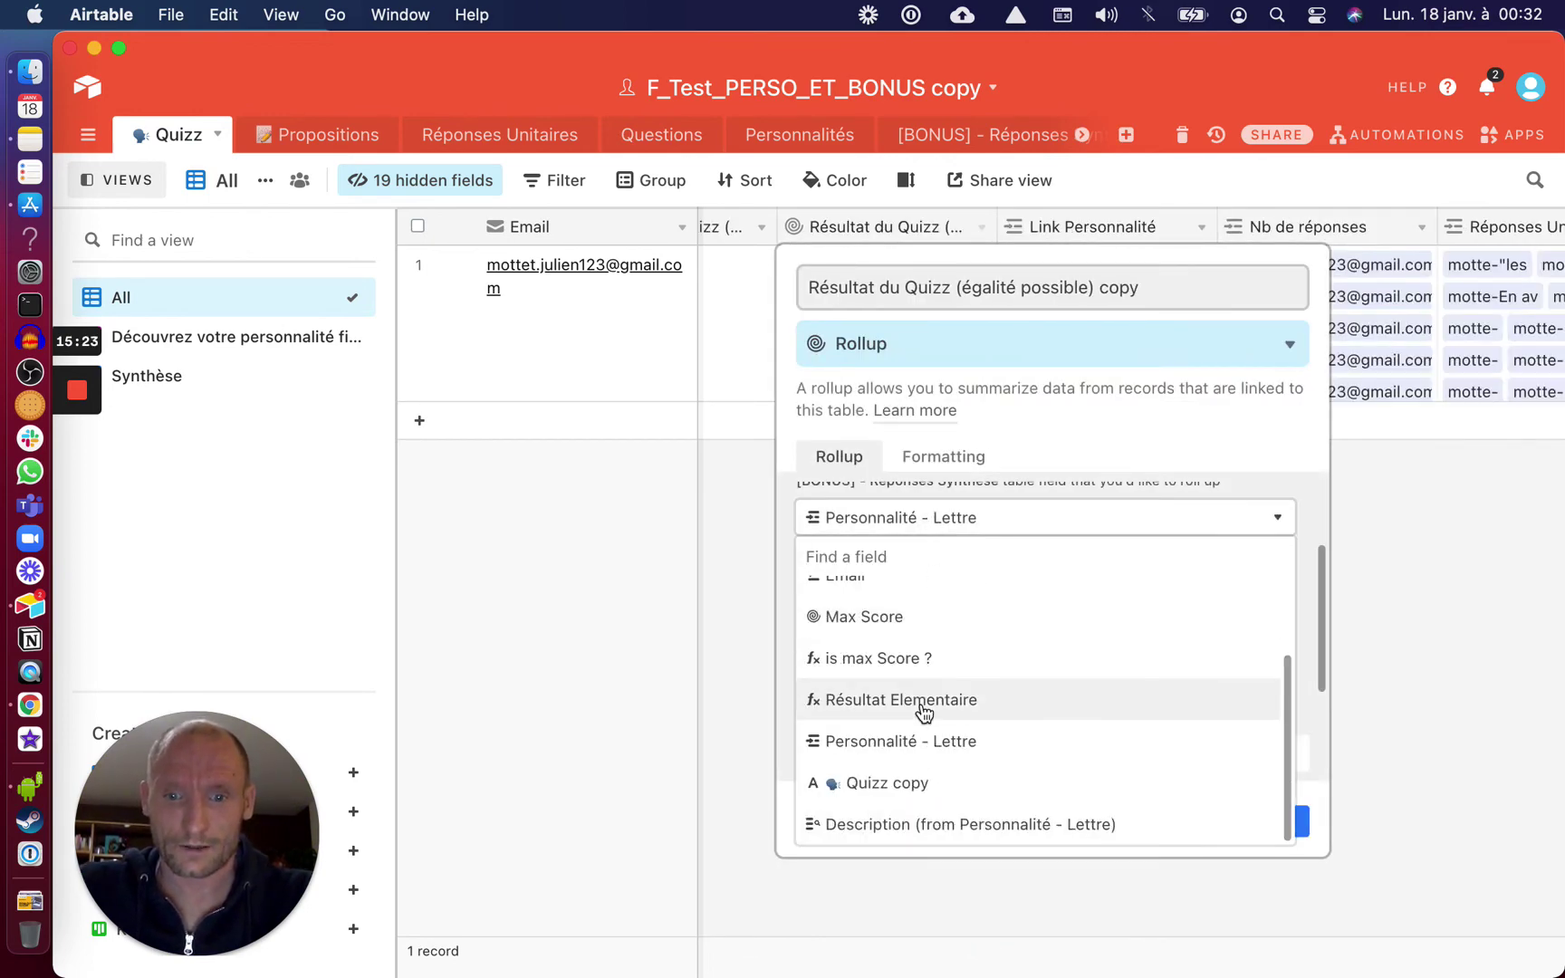
left_click(915, 835)
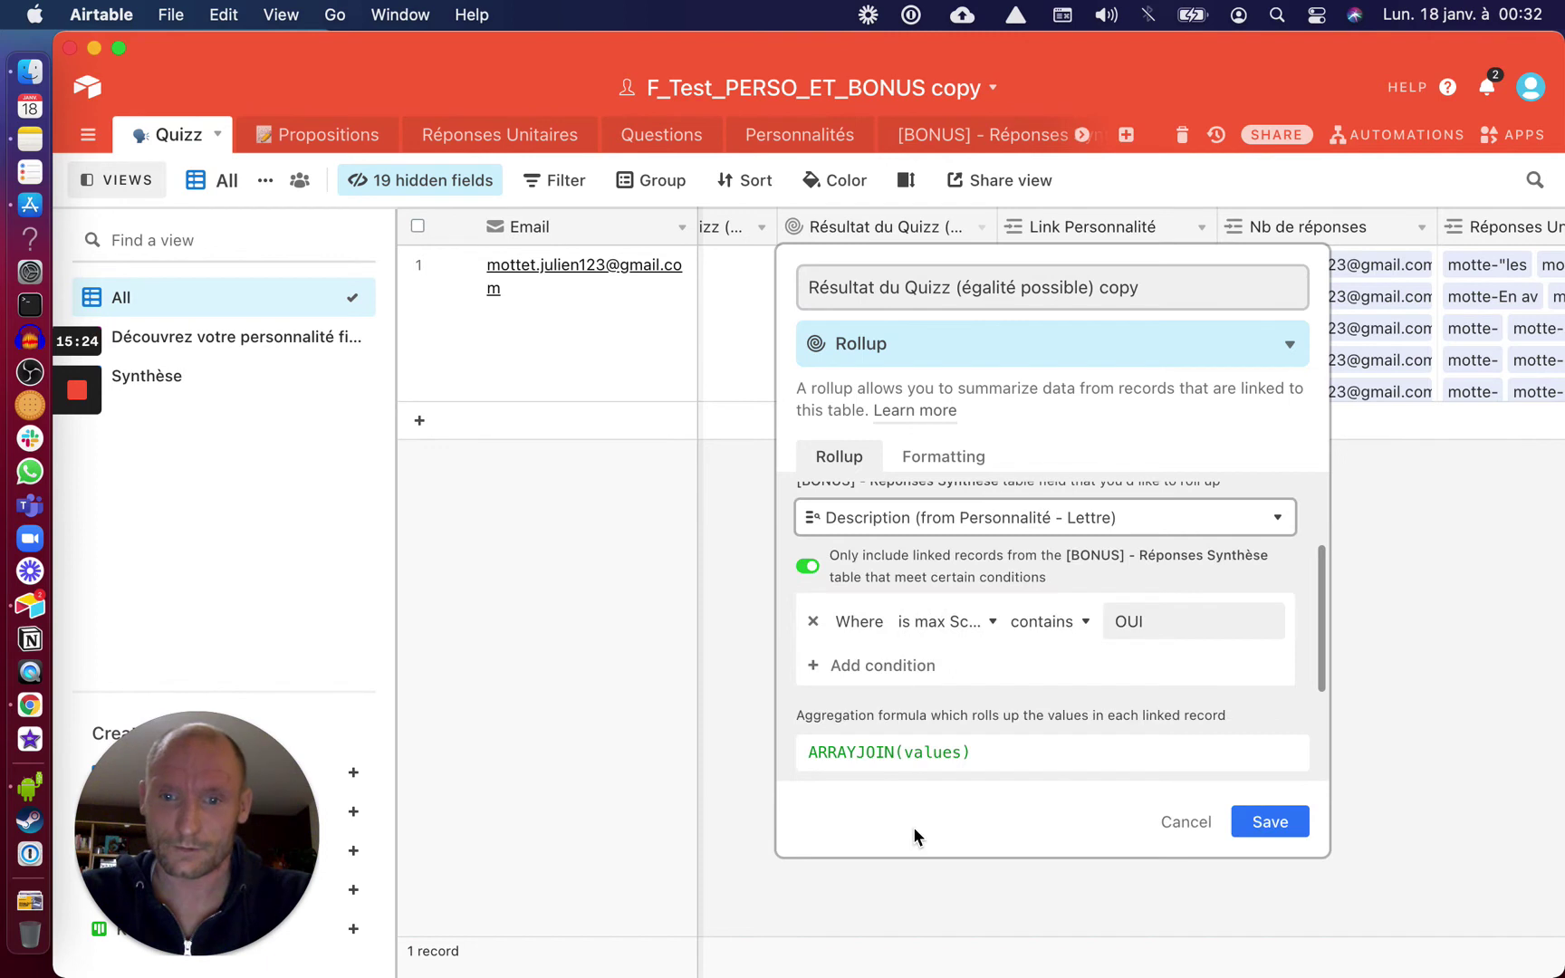
left_click(1264, 830)
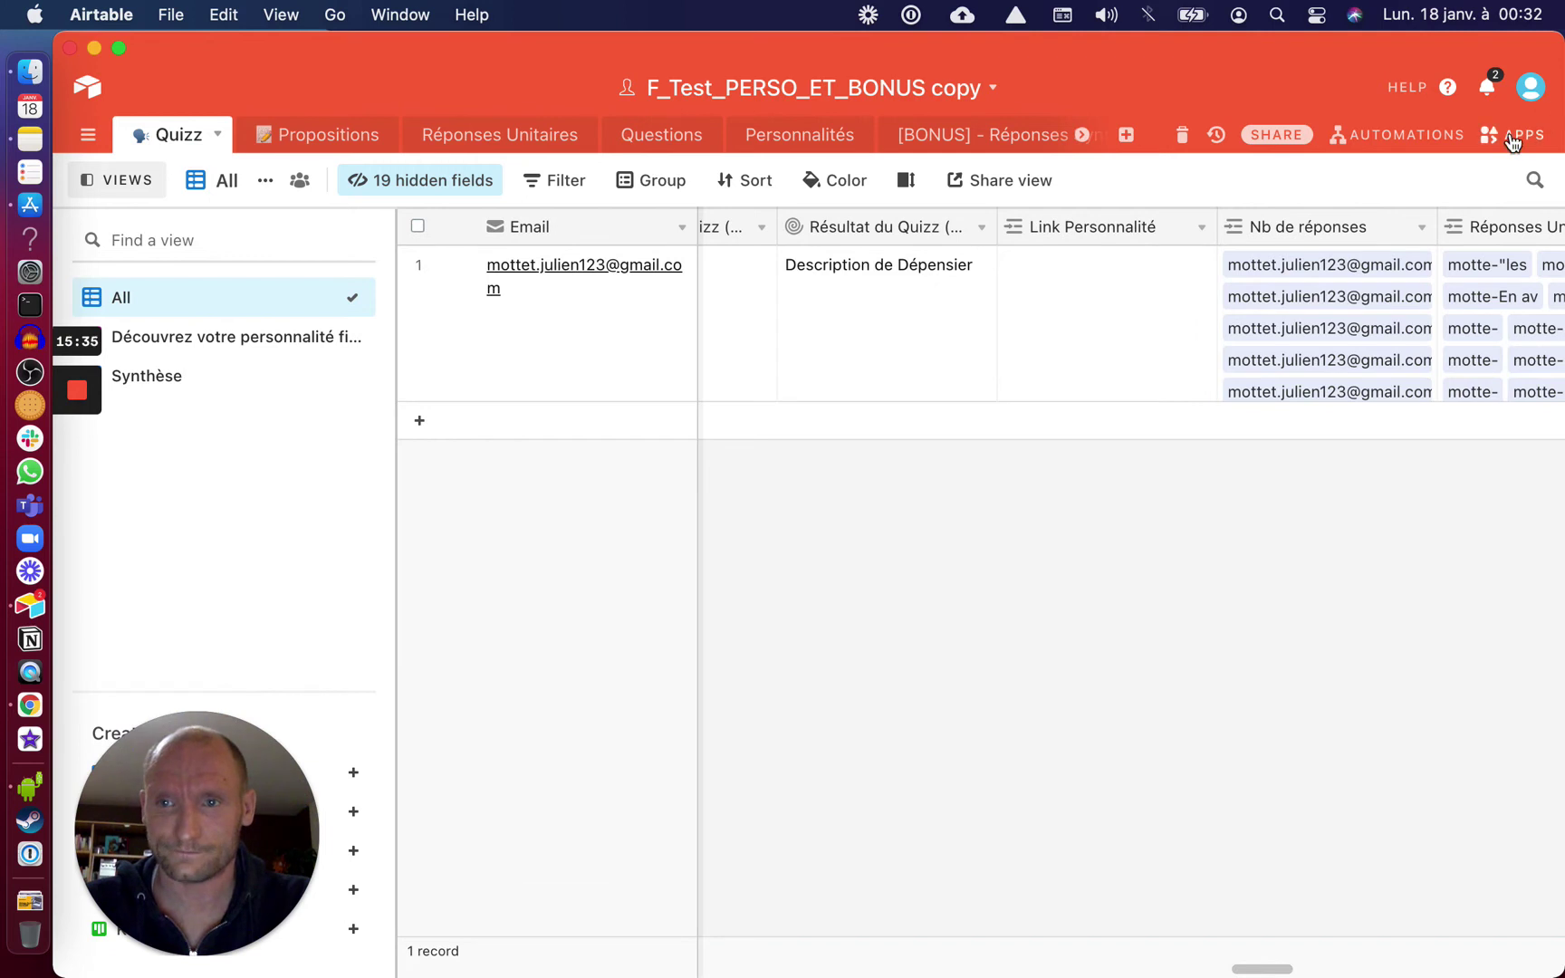
Open the Envoyer L'email de personnalité automation and expand its Gmail action
left_click(1430, 136)
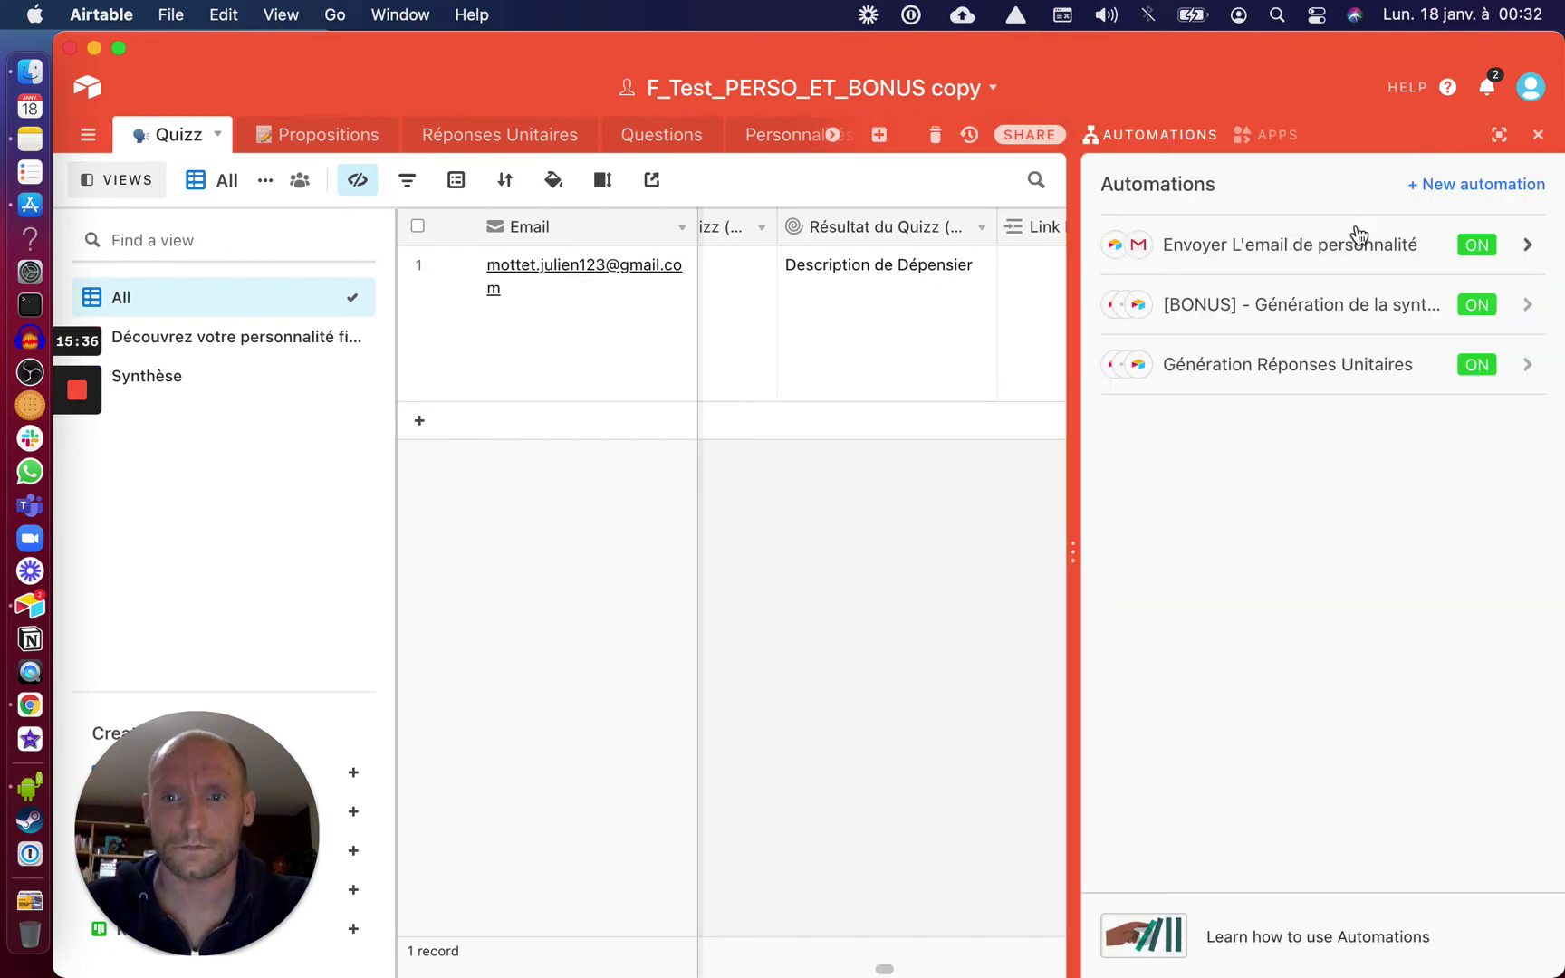
left_click(1344, 253)
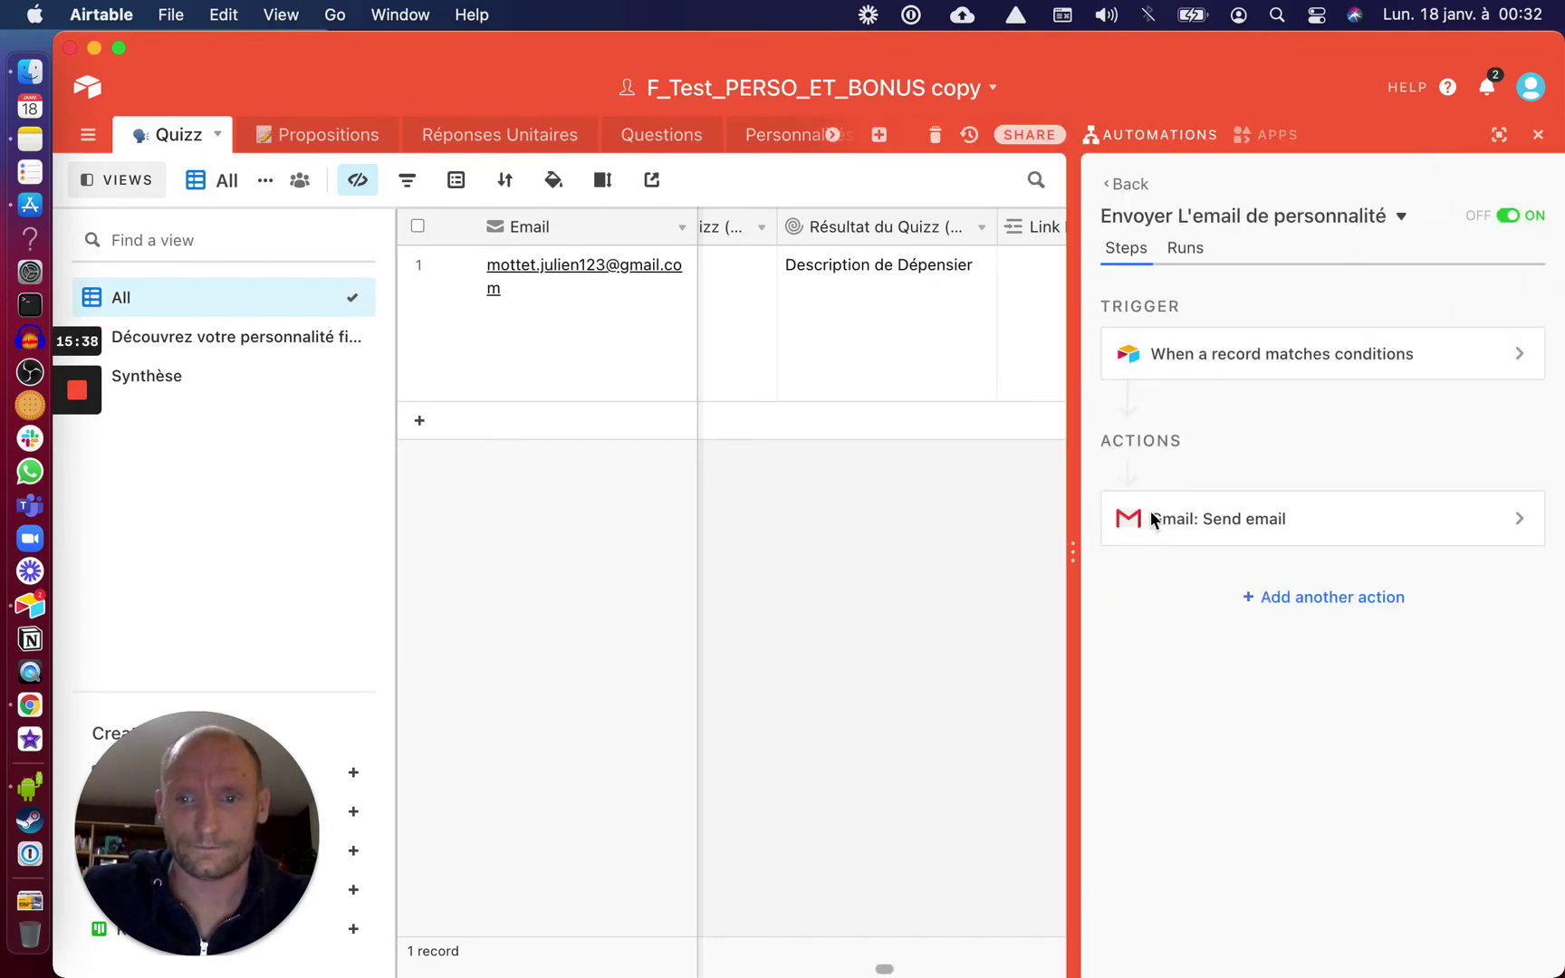
left_click(1166, 524)
scroll(1191, 751, "down", 5)
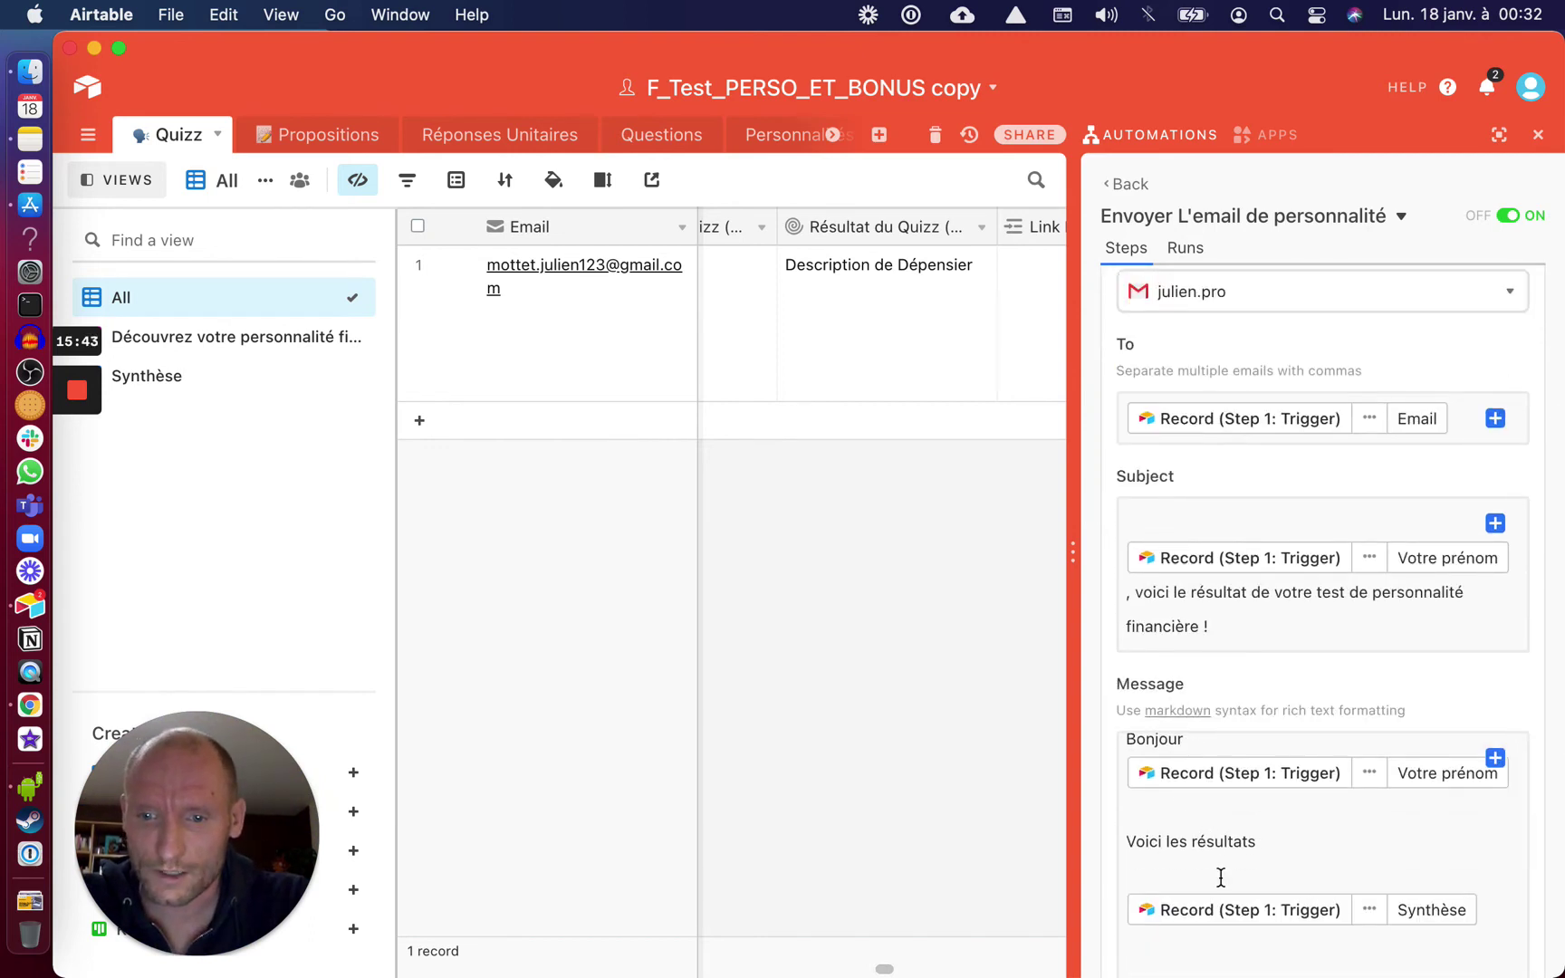
scroll(1214, 871, "down", 2)
Add the line 'Donc votre personnalité principale est :' to the email message
left_click(1168, 831)
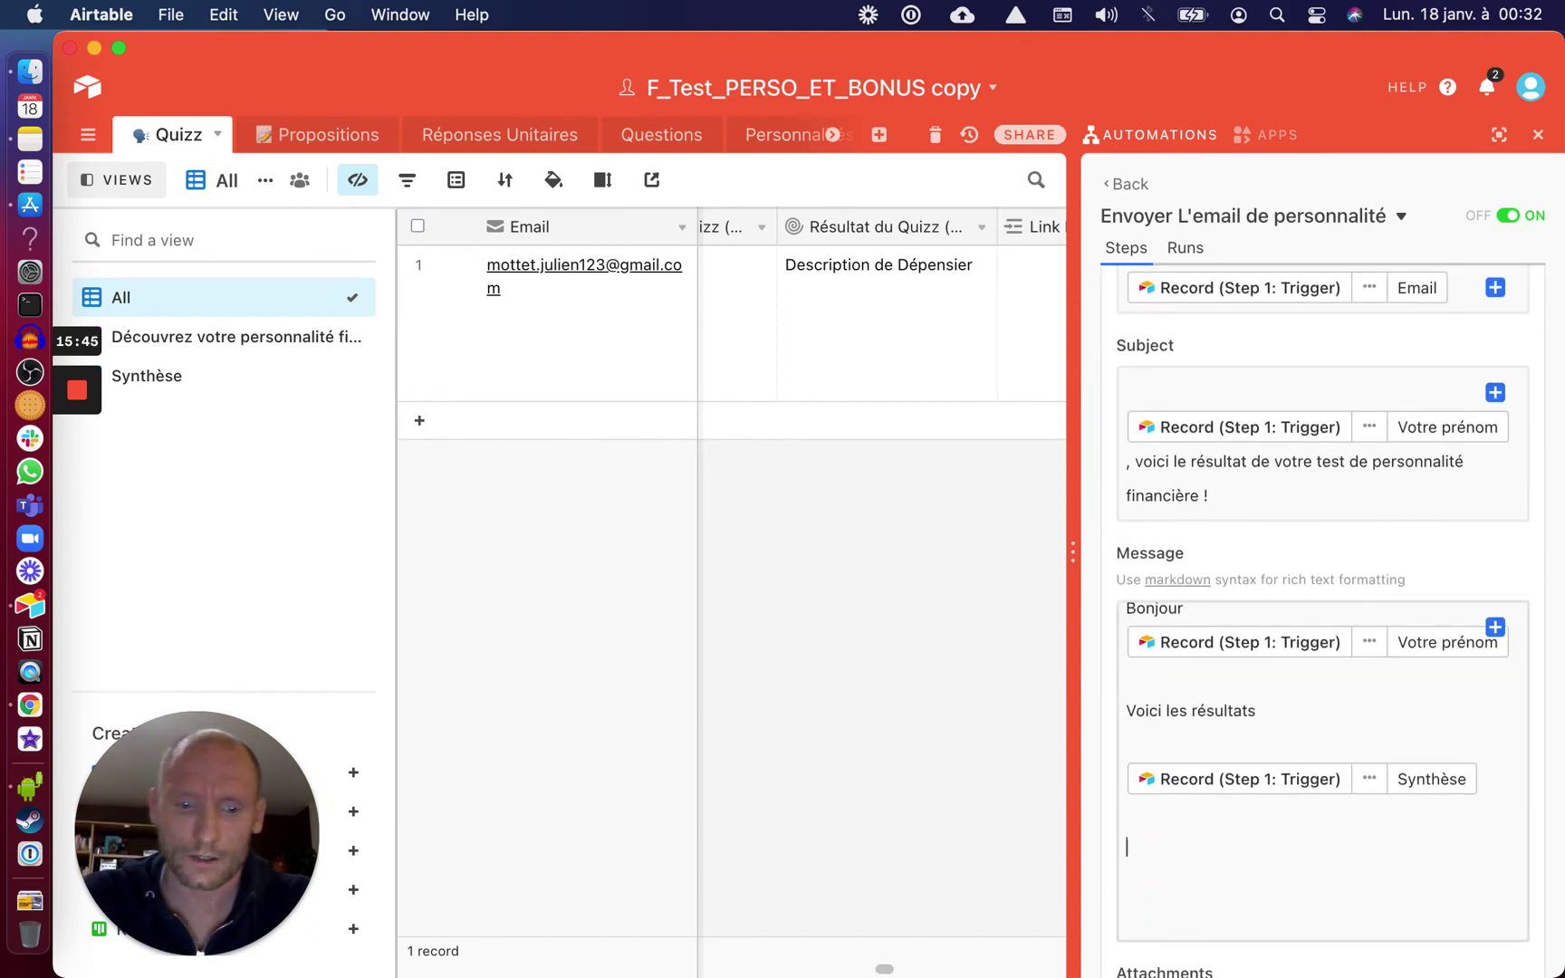
type("Donc v")
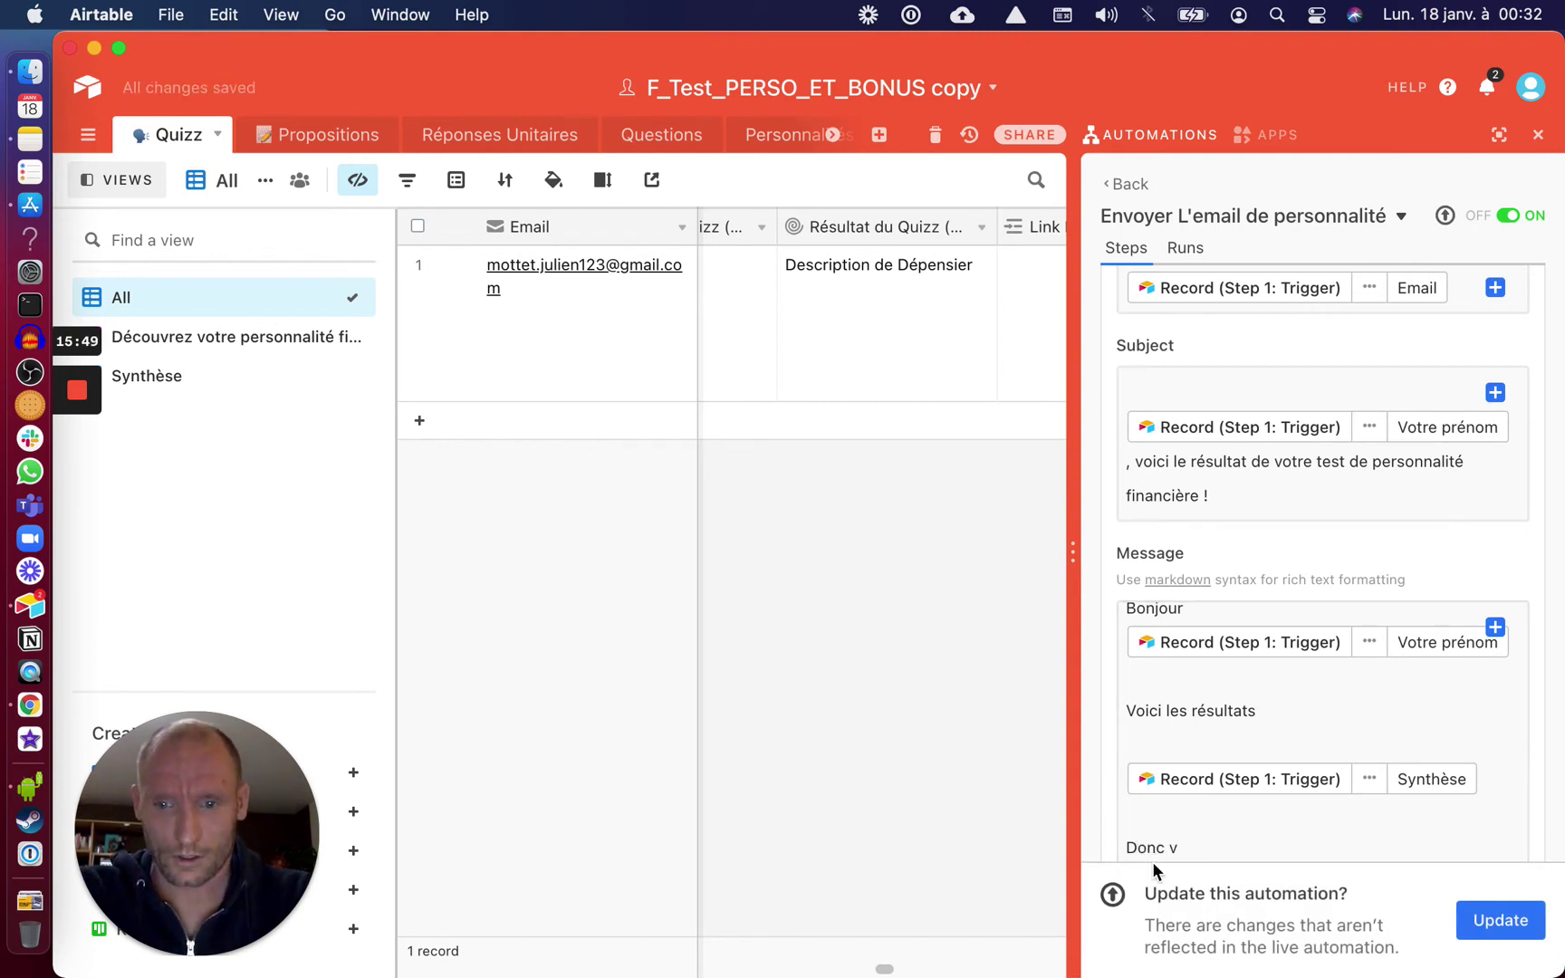
left_click(1181, 819)
left_click(1189, 843)
type("o")
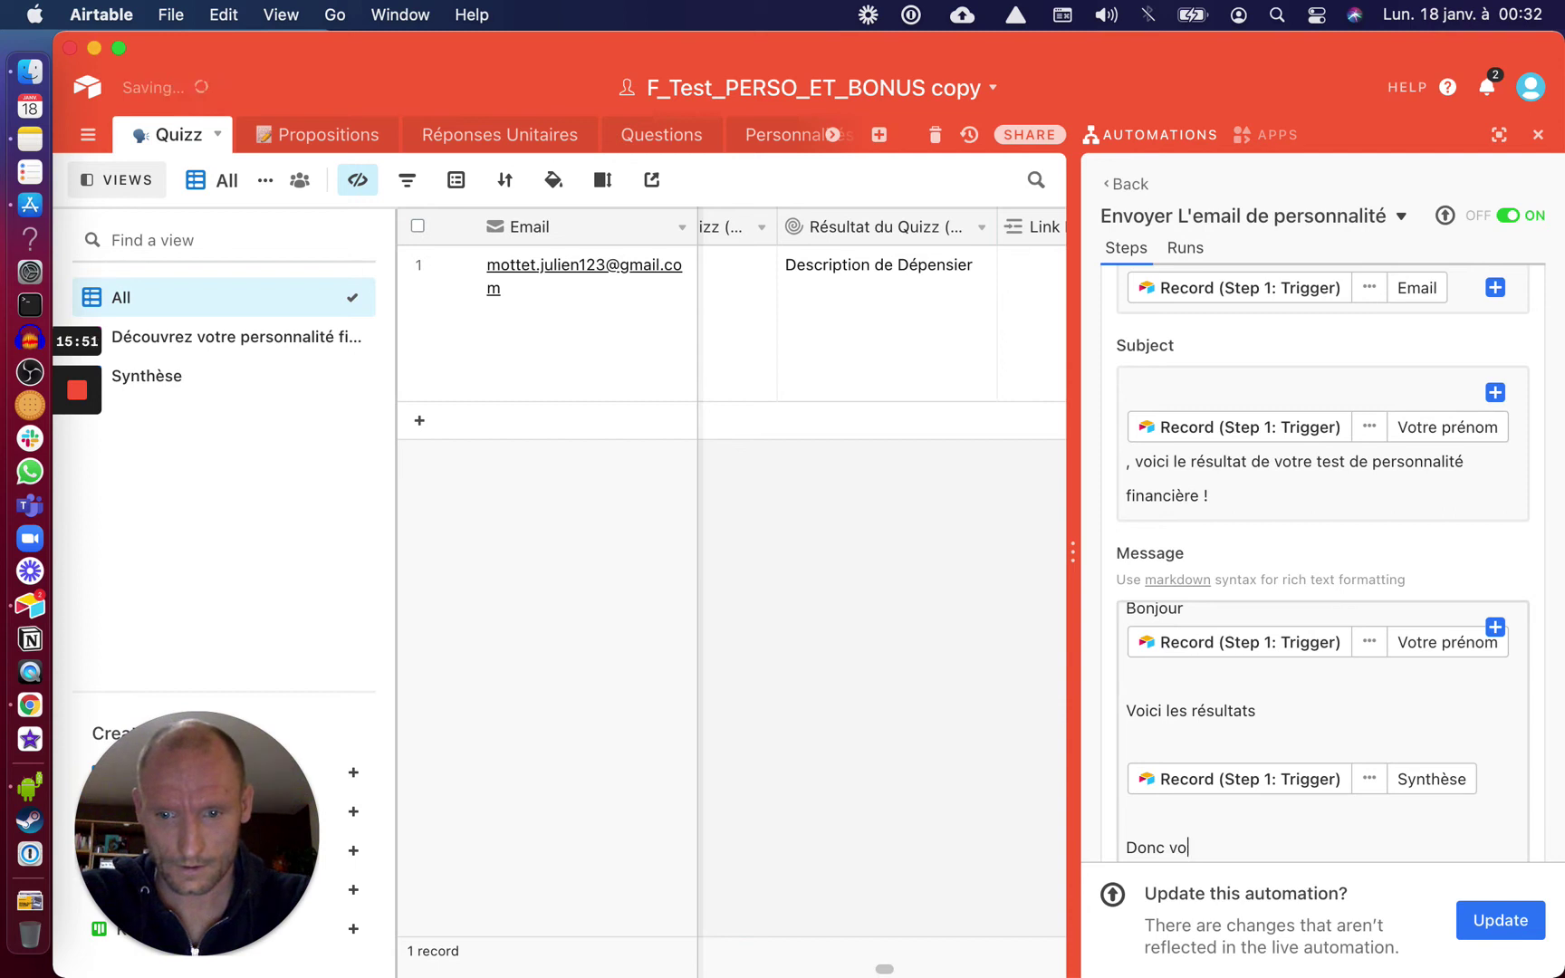
type("tre p")
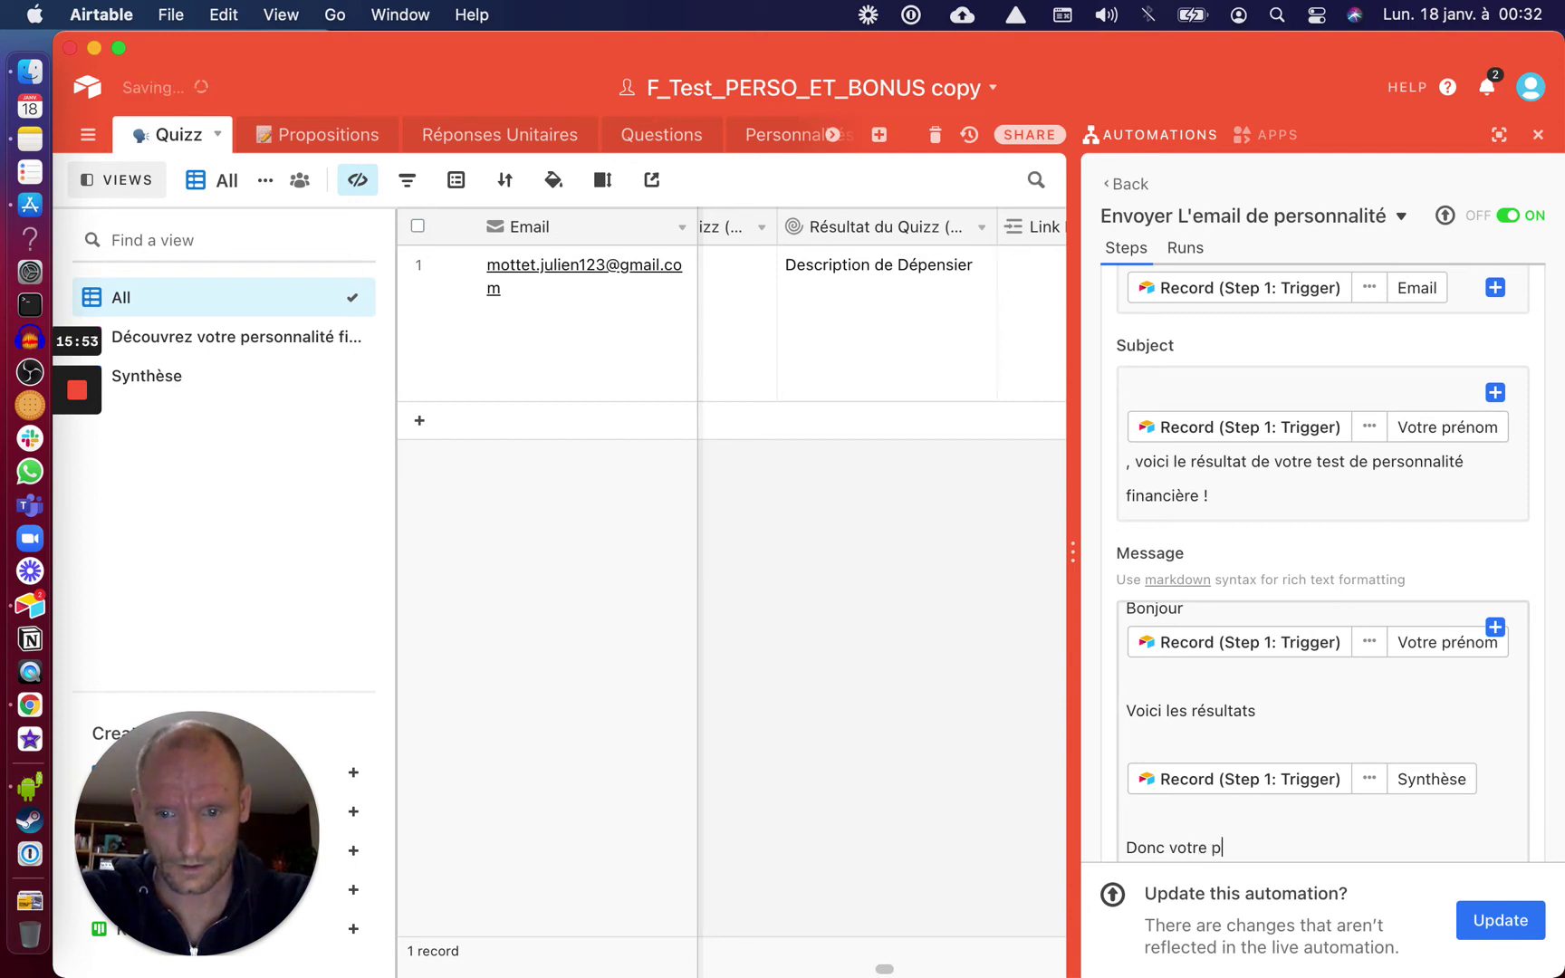
type("ersonnal")
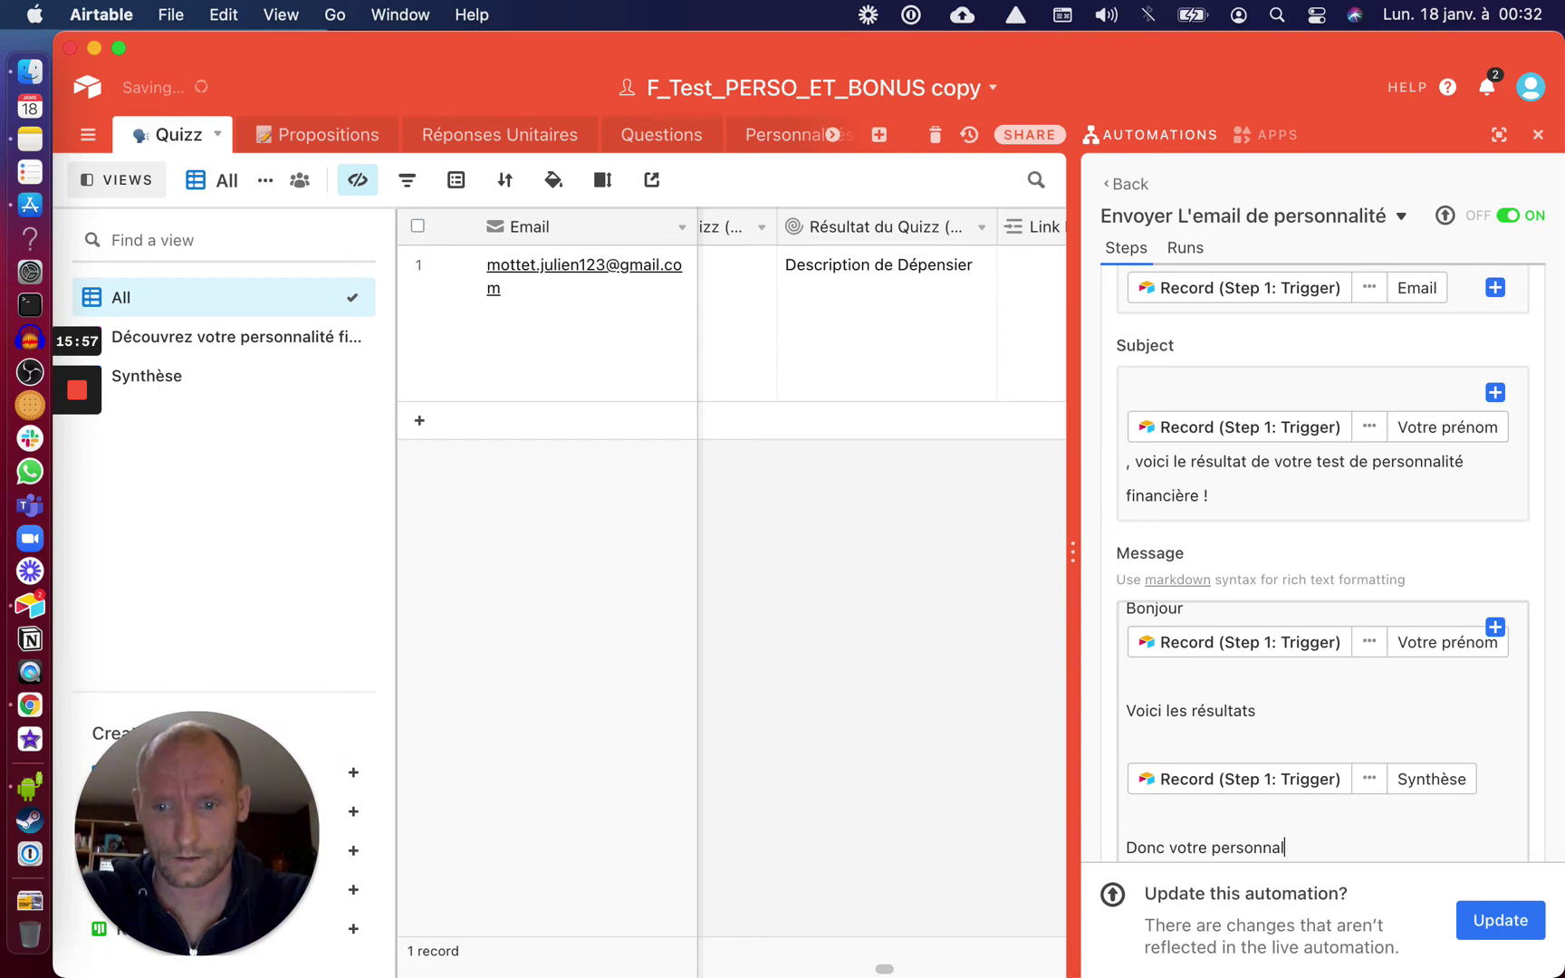
type("ité principale e")
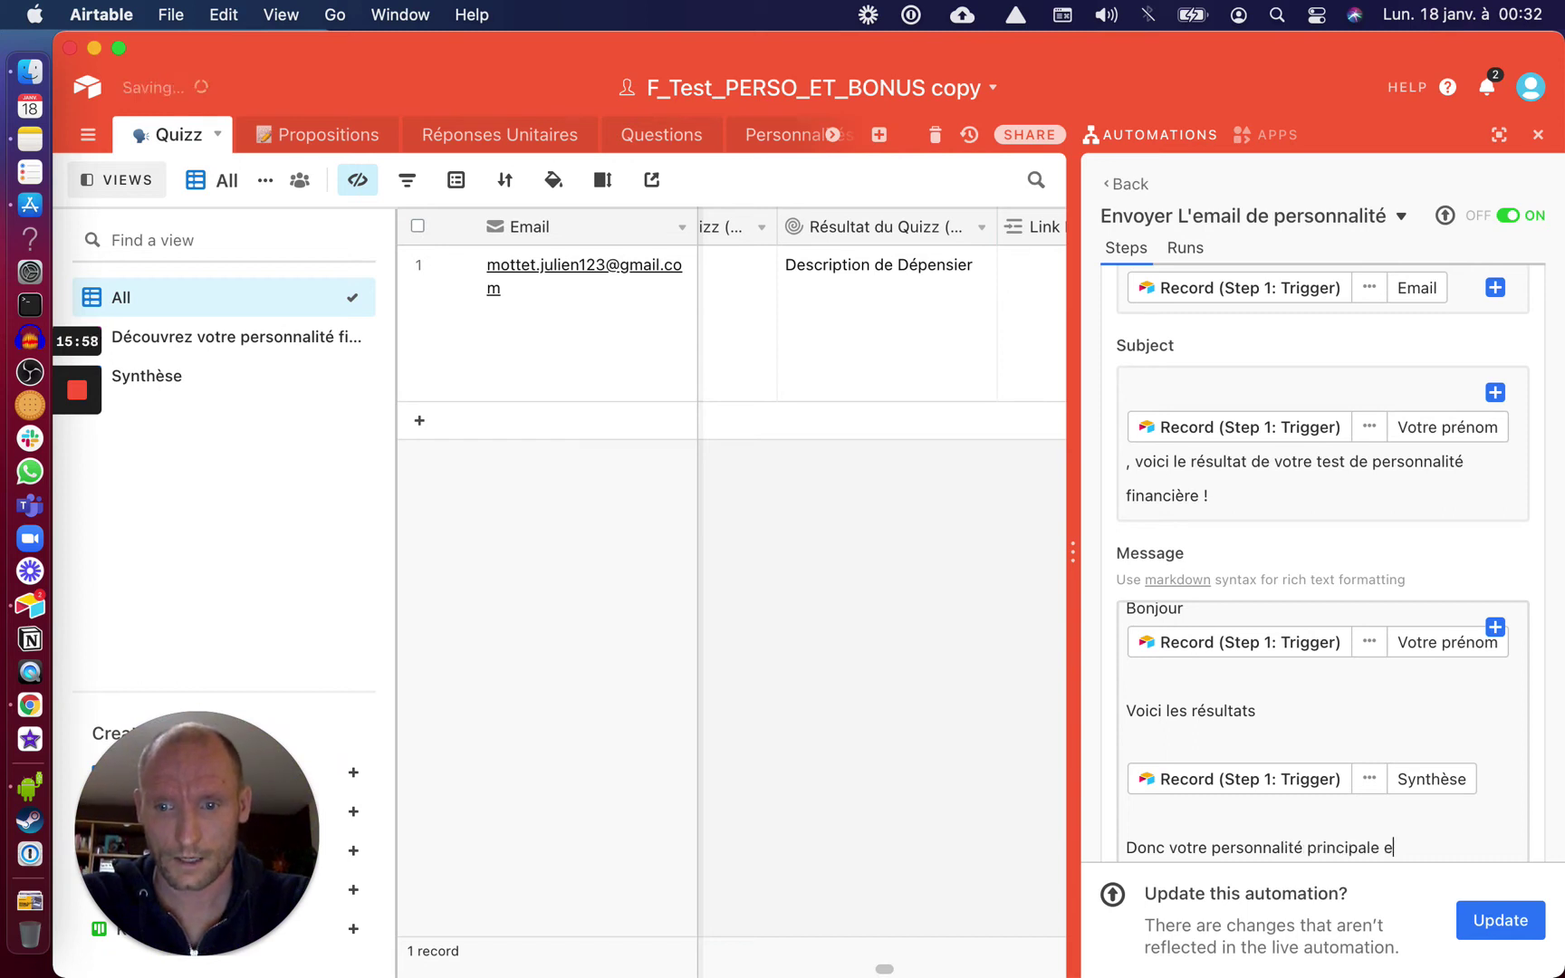
type("st :")
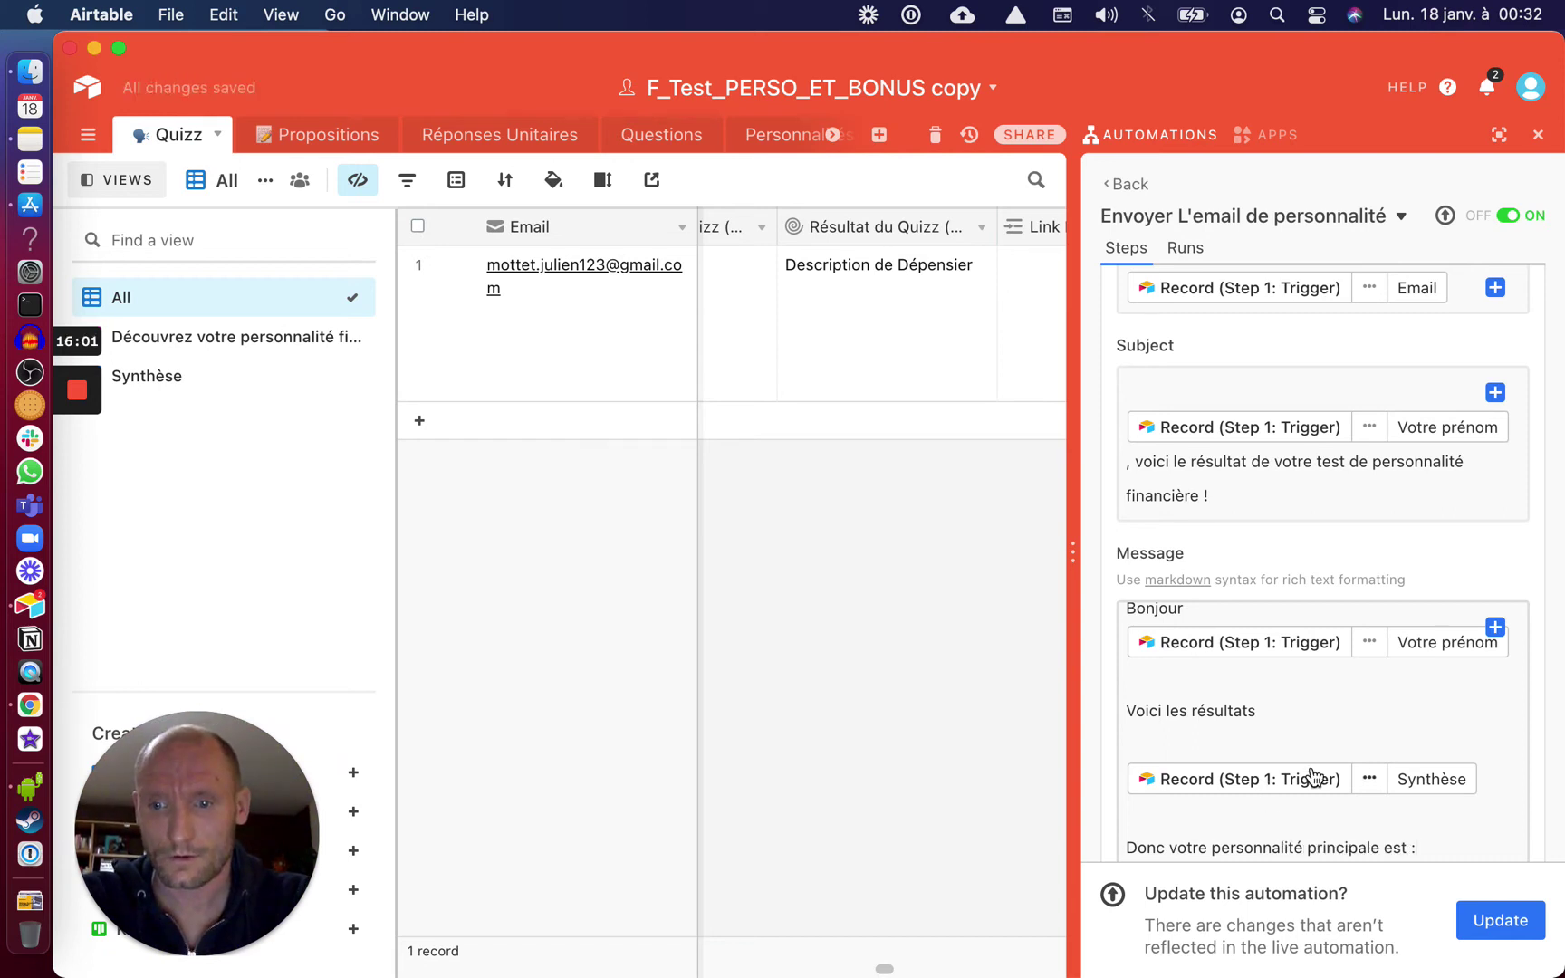
scroll(1312, 775, "down", 1)
Insert the record's Résultat du Quizz value after that sentence
left_click(1494, 630)
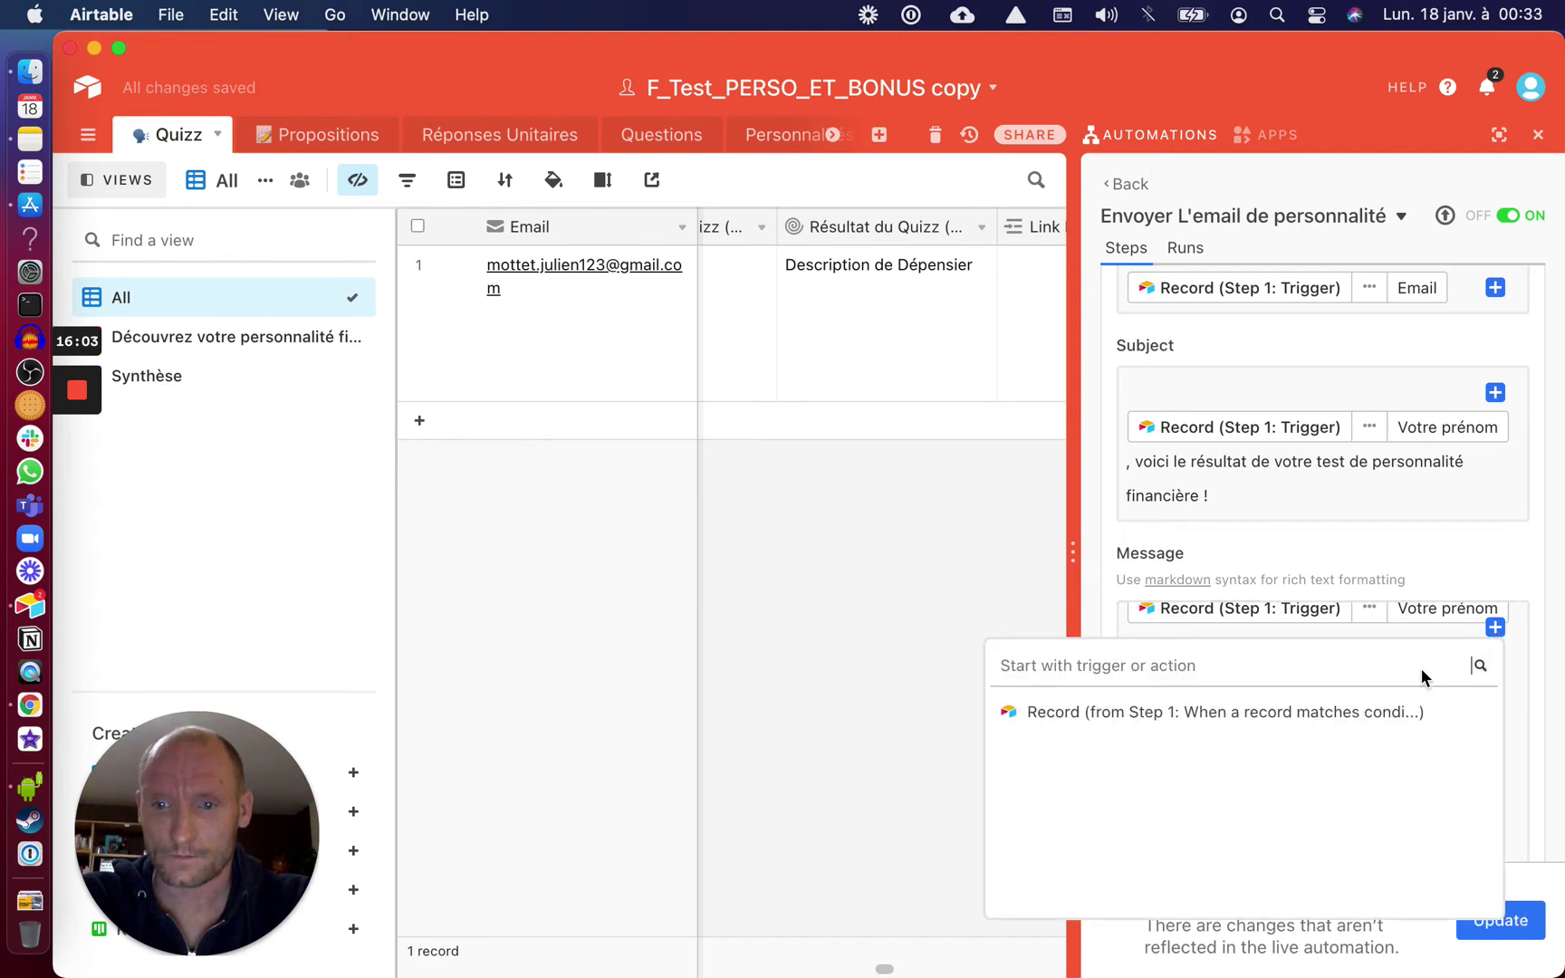
mouse_move(1444, 715)
left_click(1443, 711)
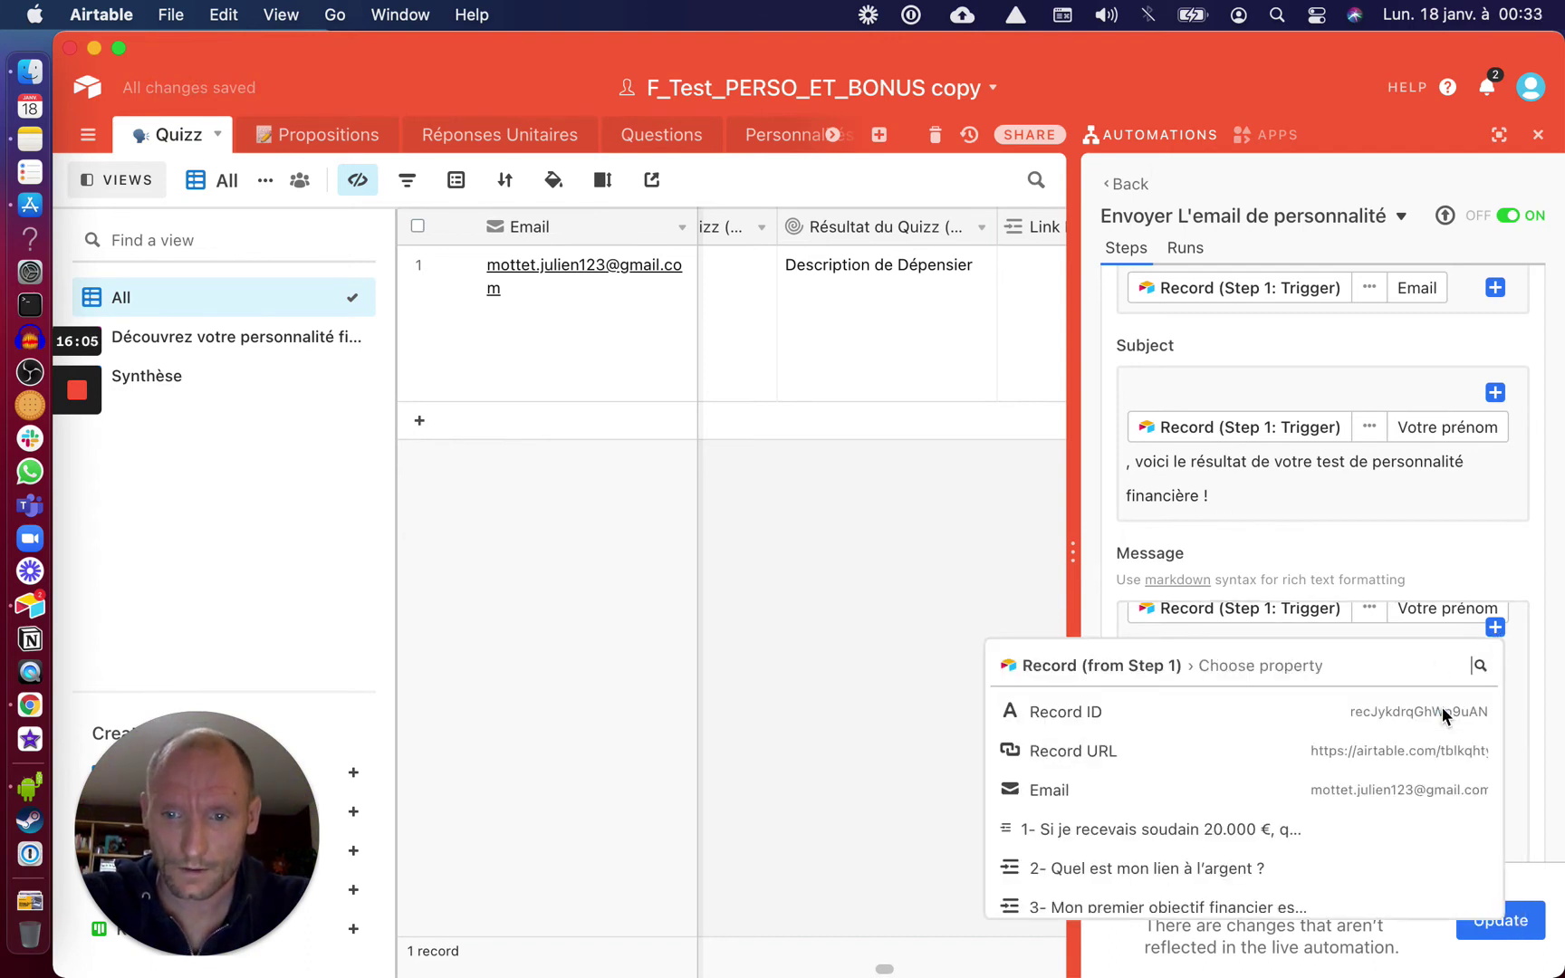
scroll(1330, 824, "down", 10)
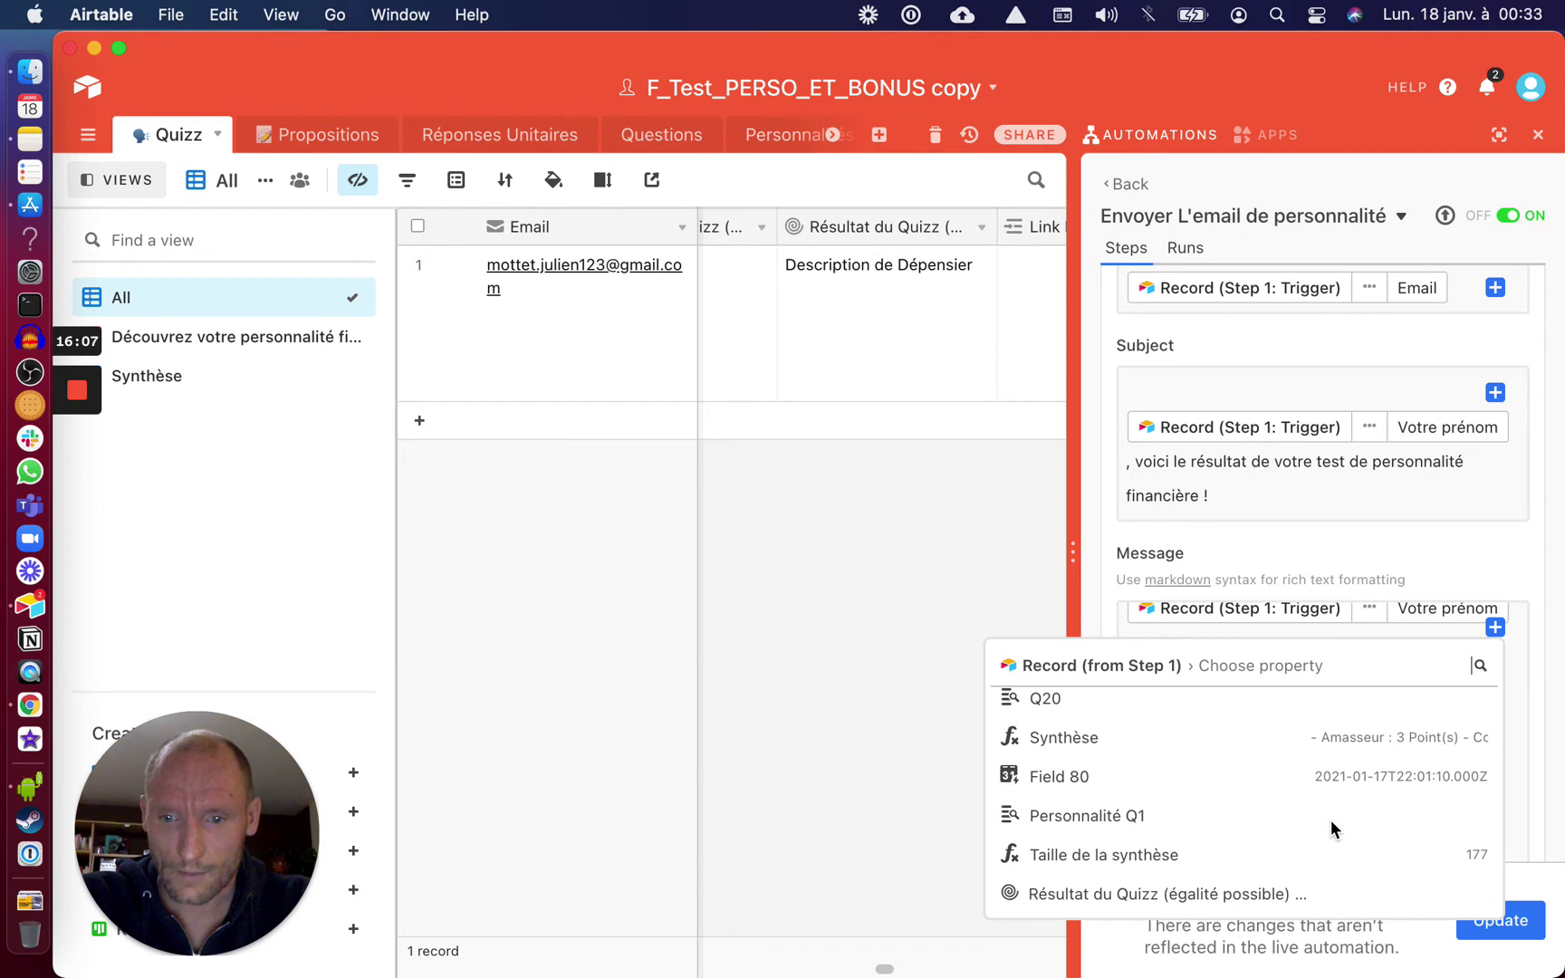
scroll(1330, 821, "up", 6)
scroll(1330, 824, "up", 10)
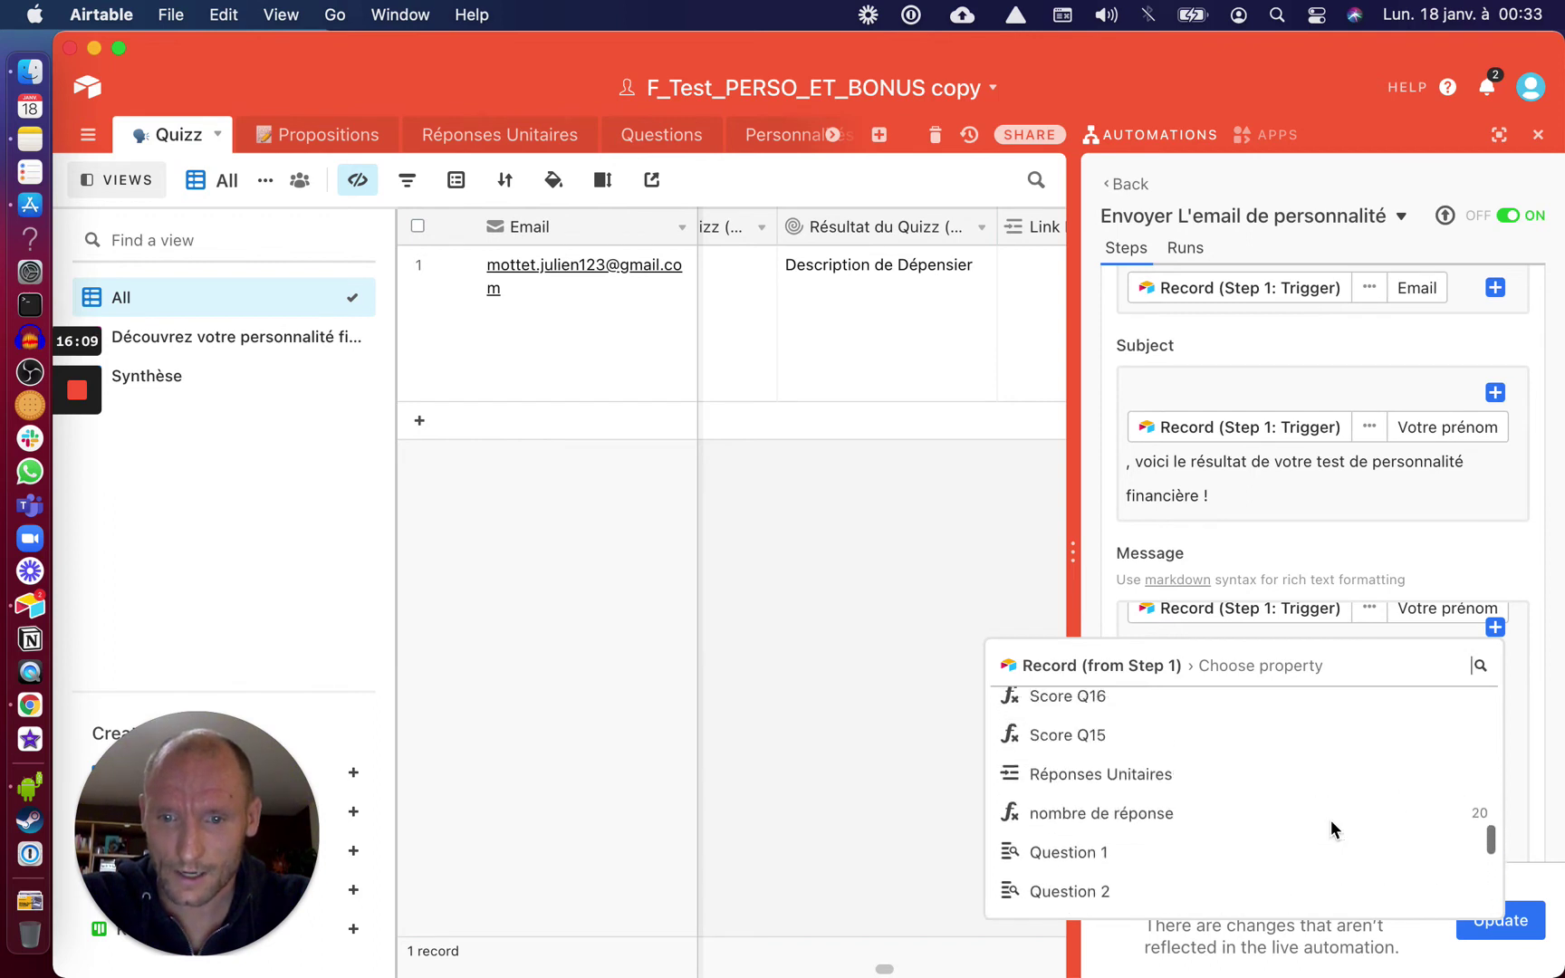
scroll(1330, 820, "up", 5)
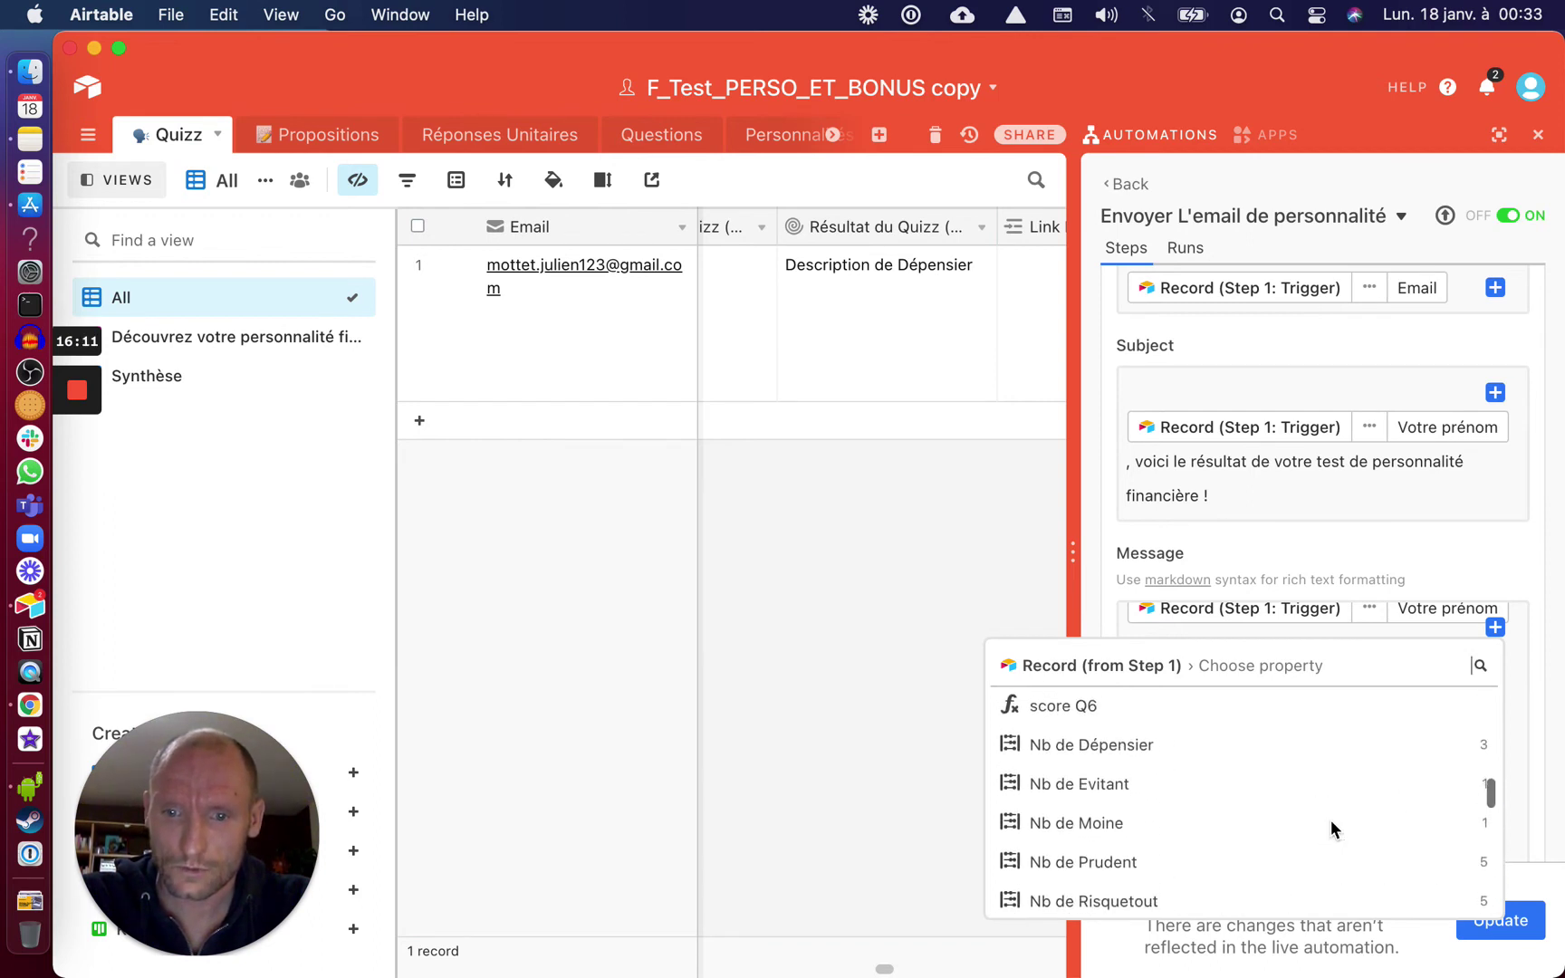
scroll(1330, 819, "up", 3)
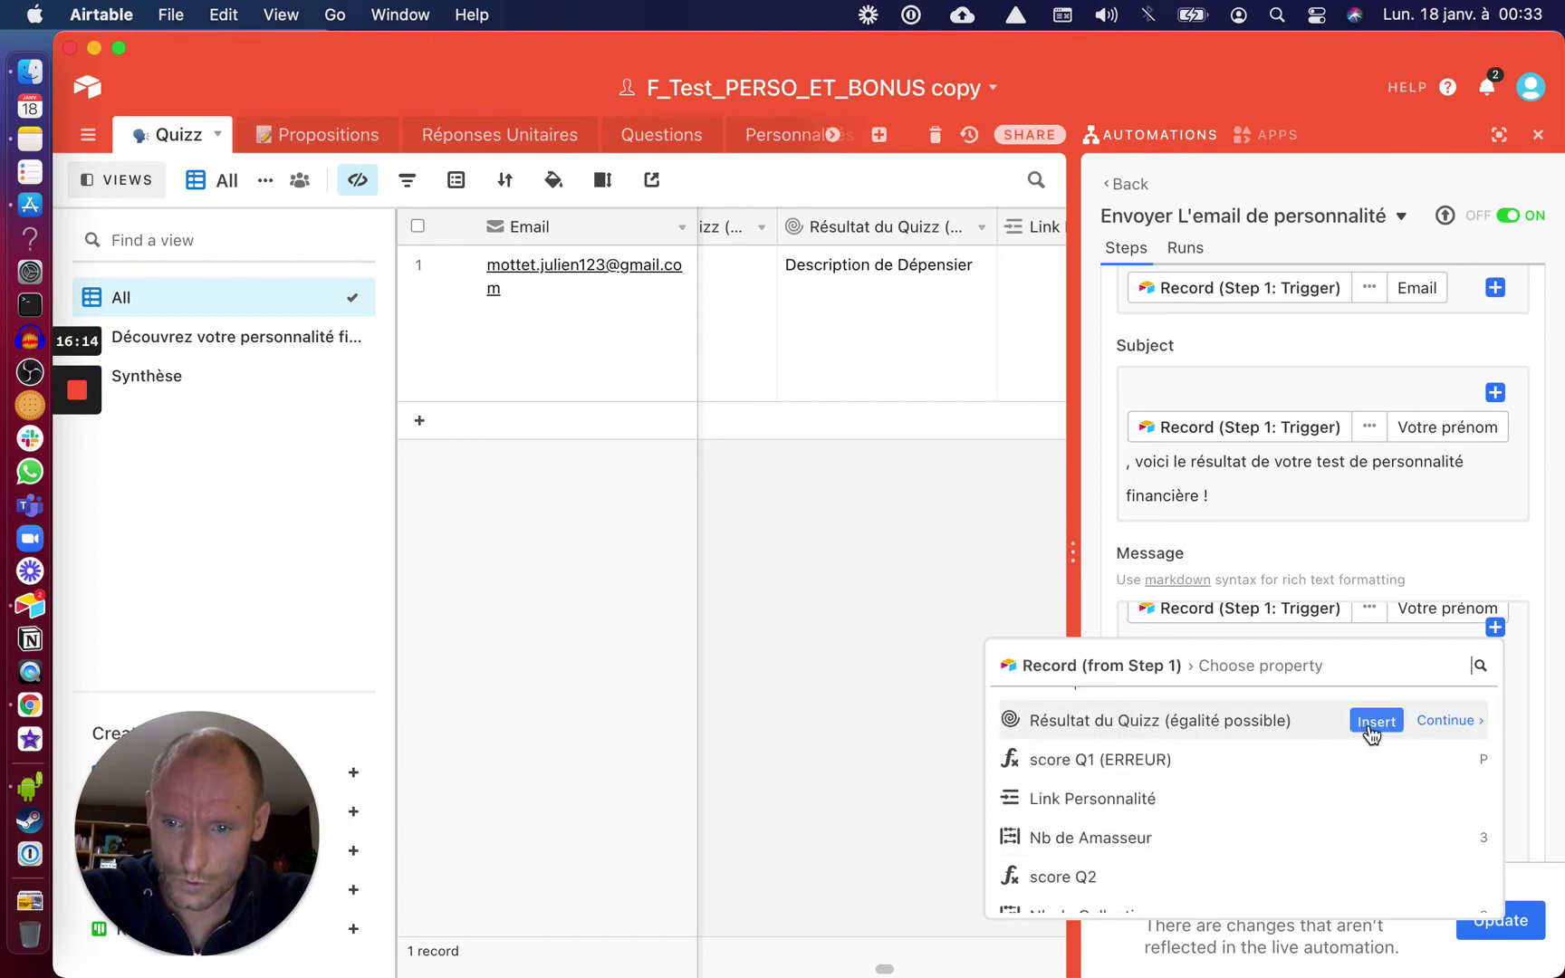
left_click(1374, 727)
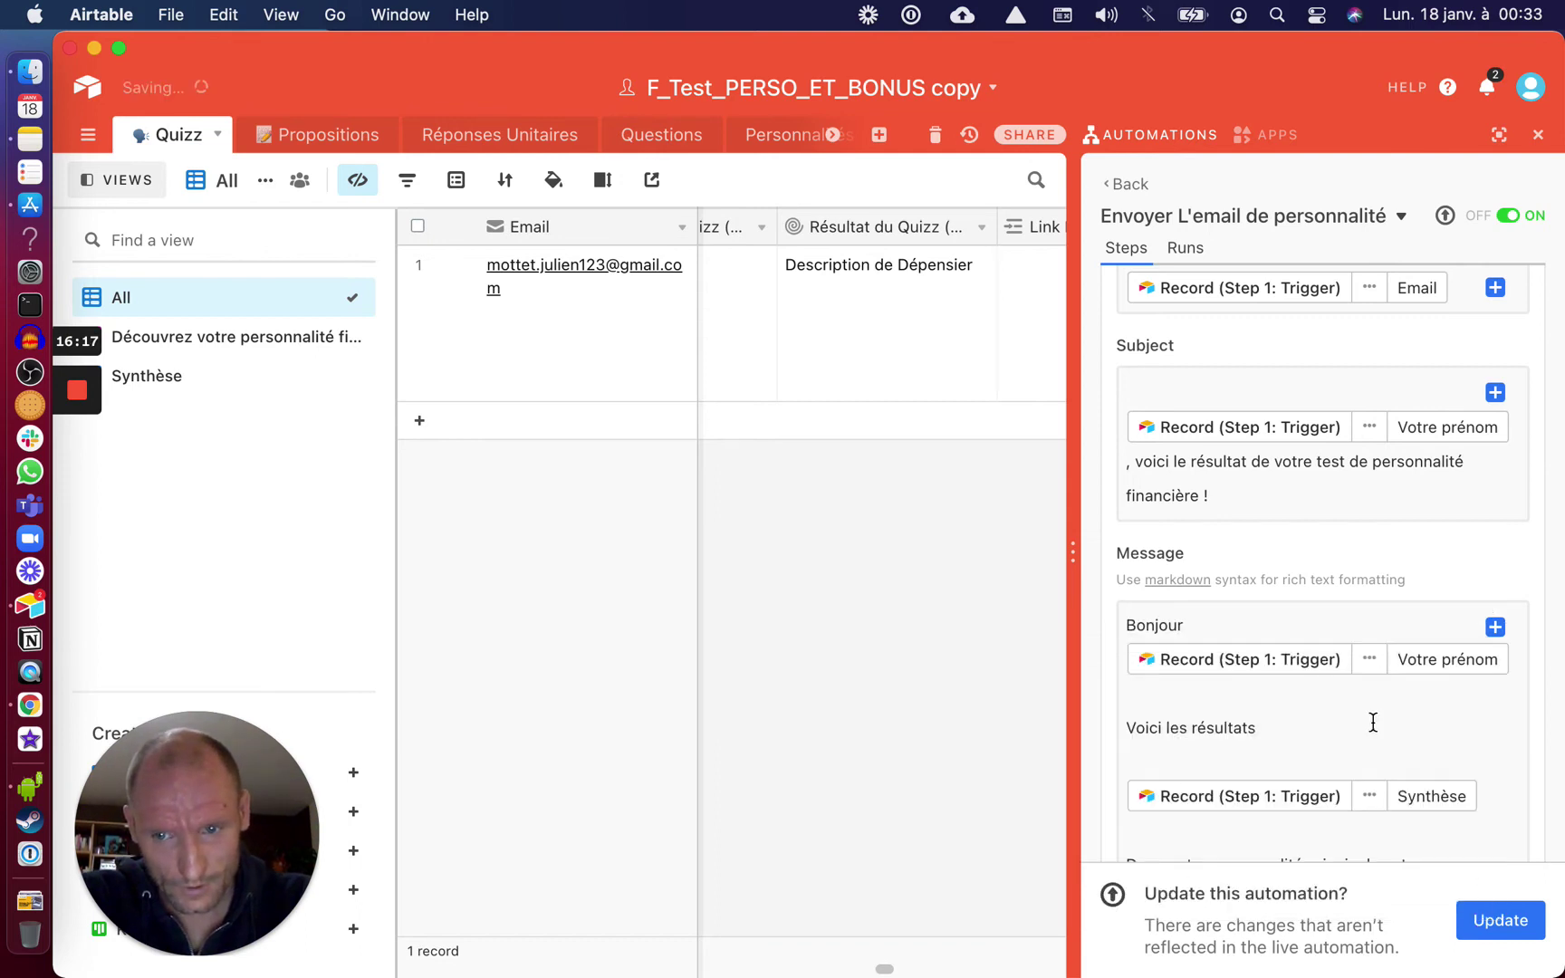
scroll(1397, 763, "down", 2)
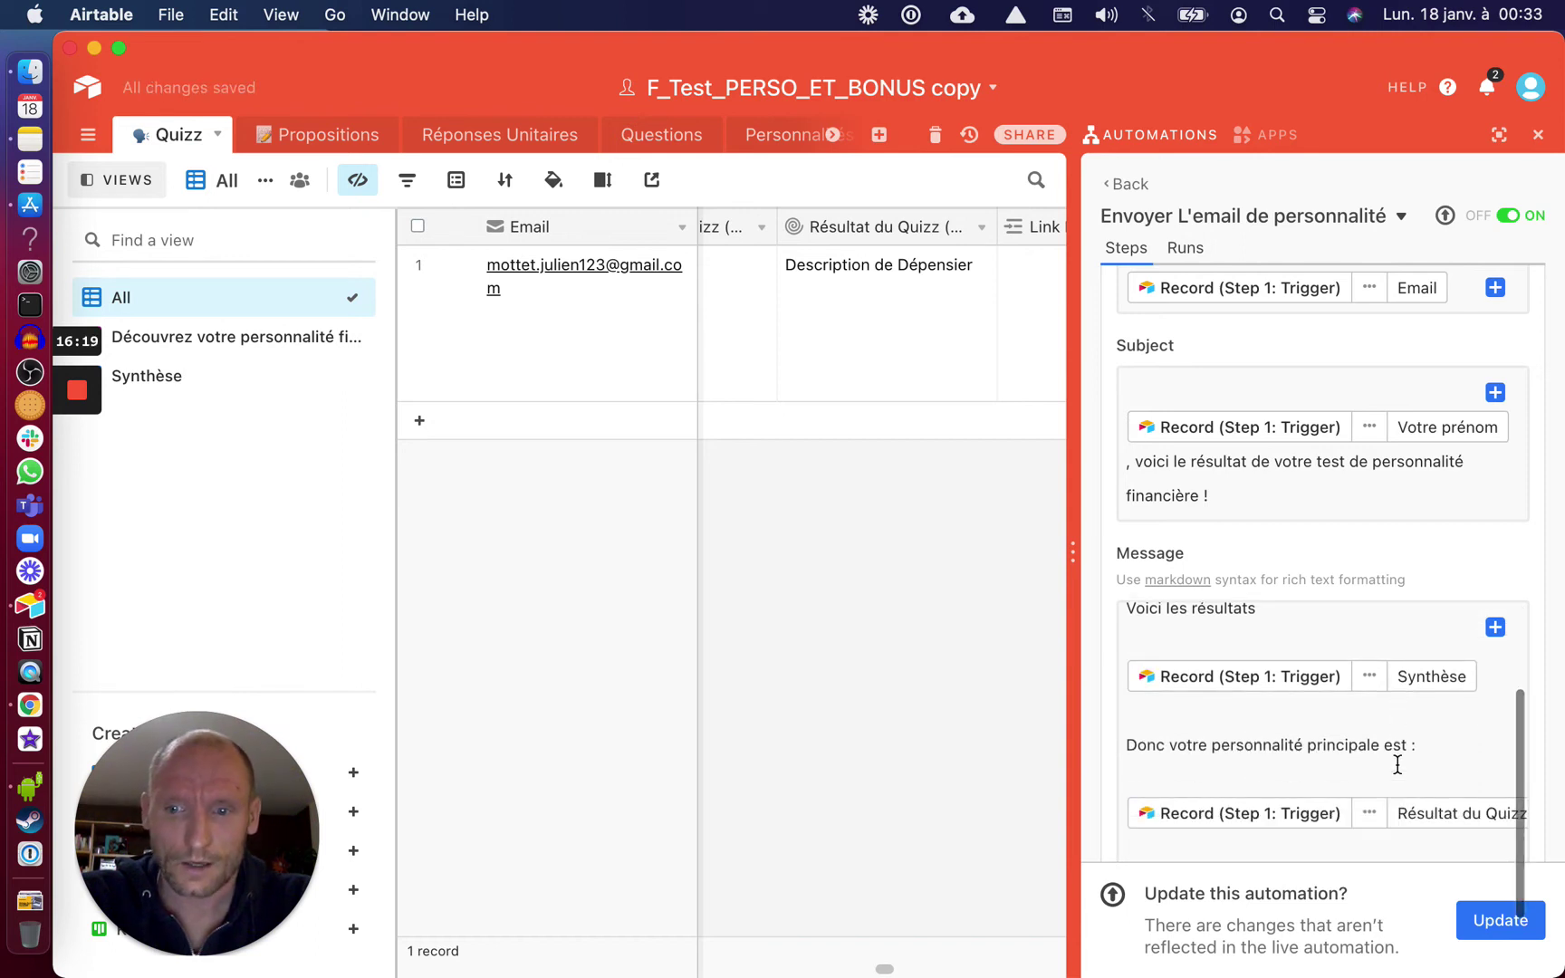
left_click(1218, 851)
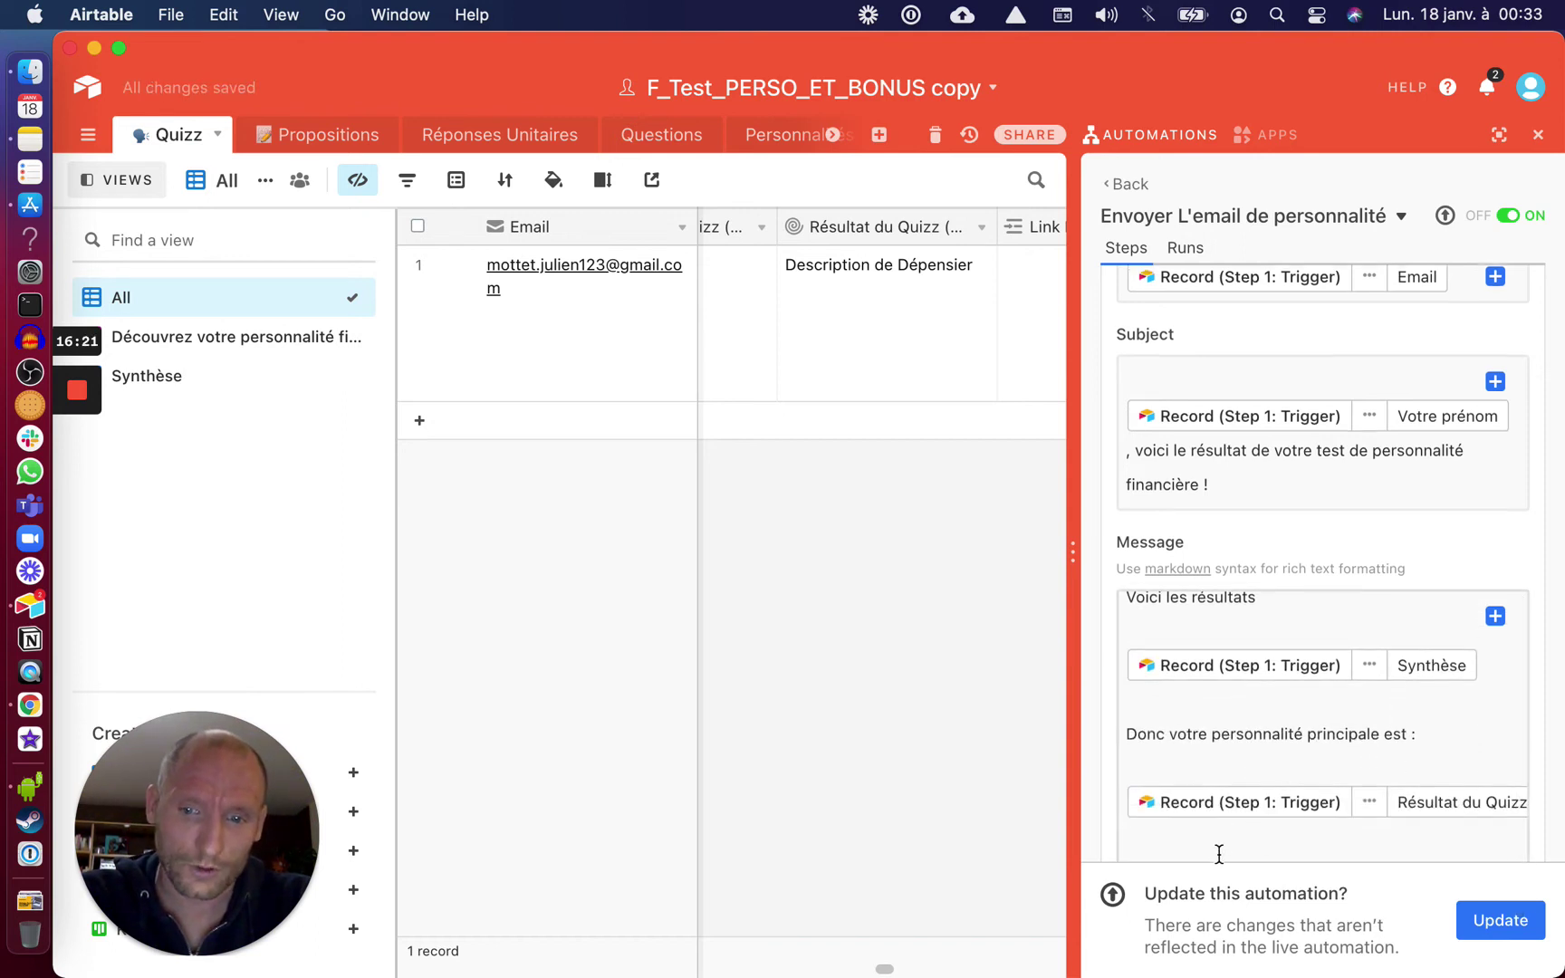
scroll(1219, 851, "down", 1)
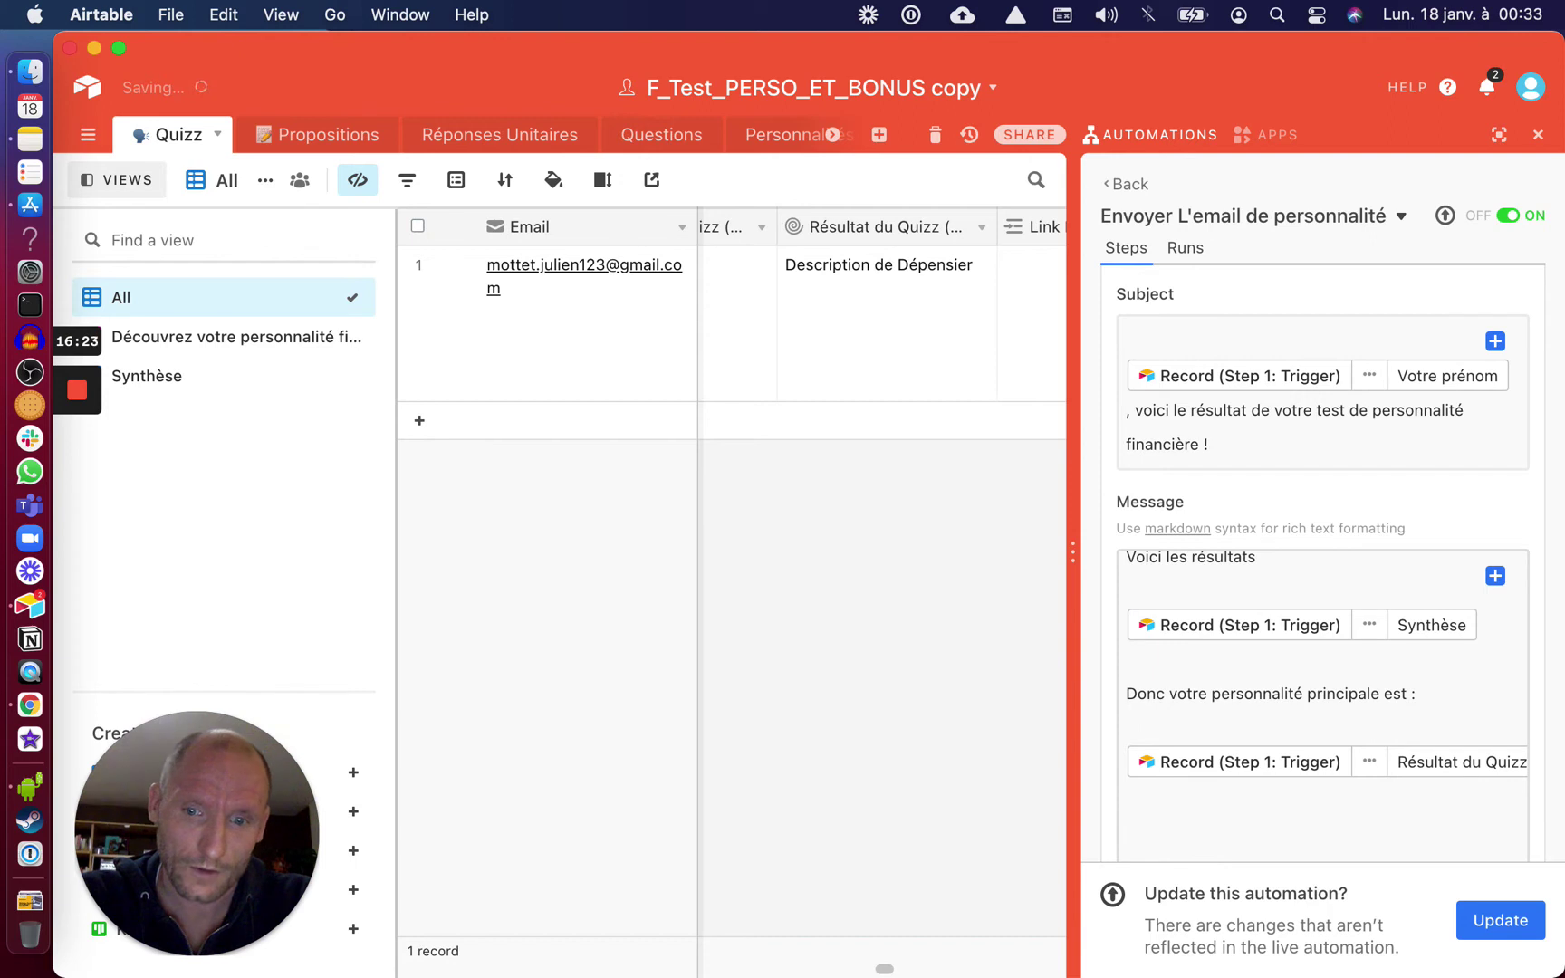
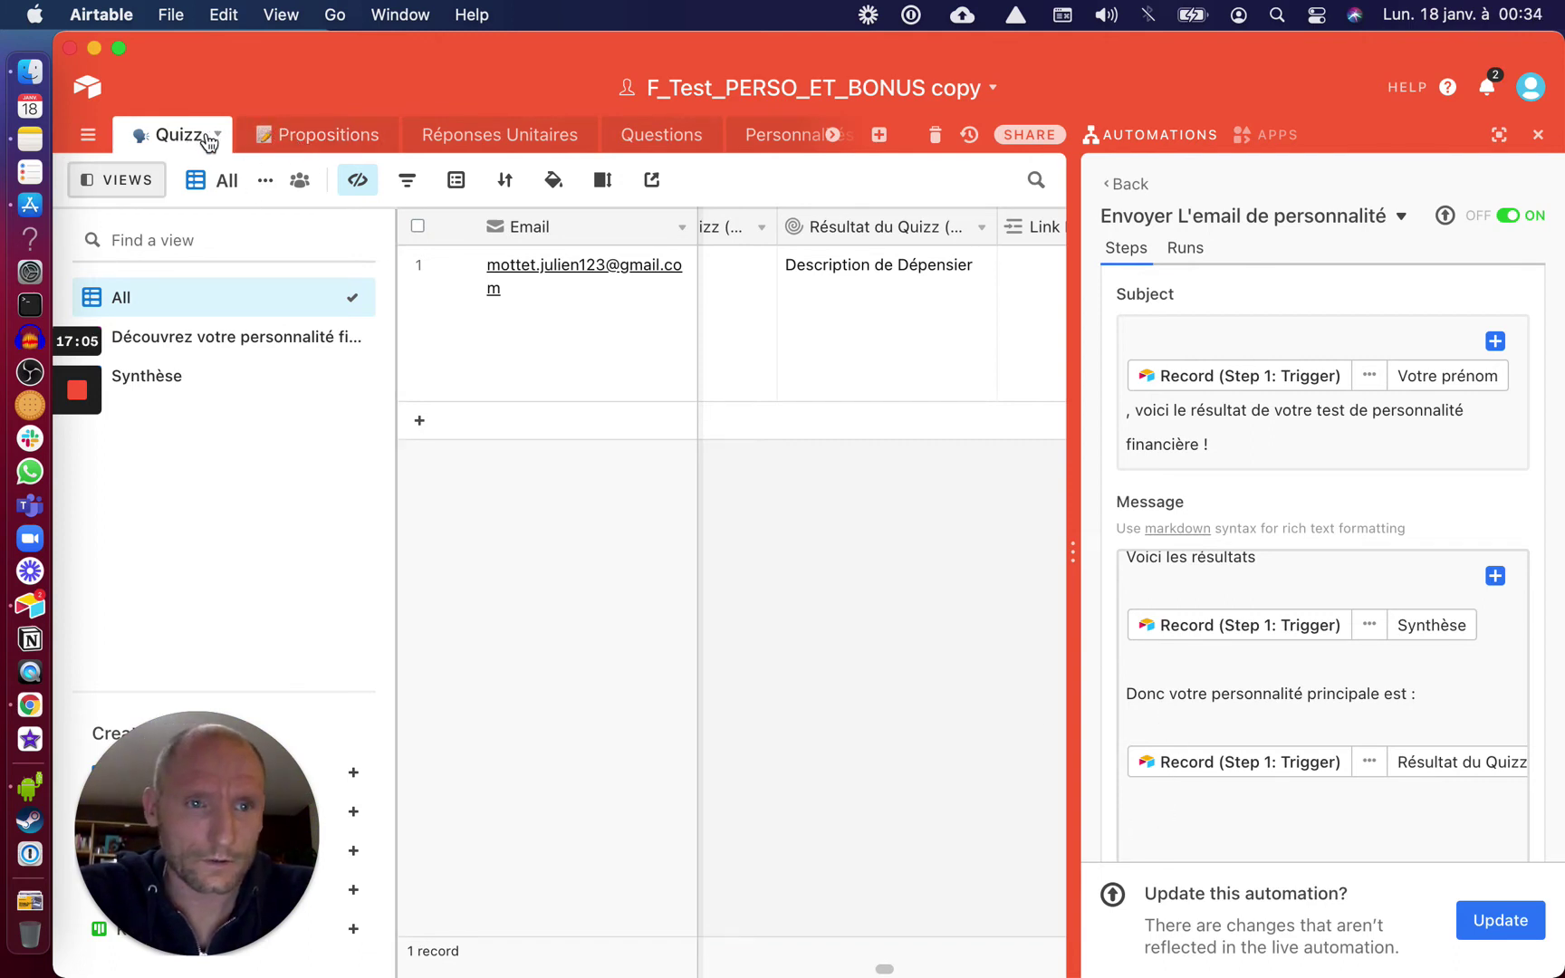
Add the line 'dont la descripition est :' on a new line of the email message
scroll(891, 338, "right", 2)
scroll(892, 340, "left", 1)
scroll(890, 345, "left", 1)
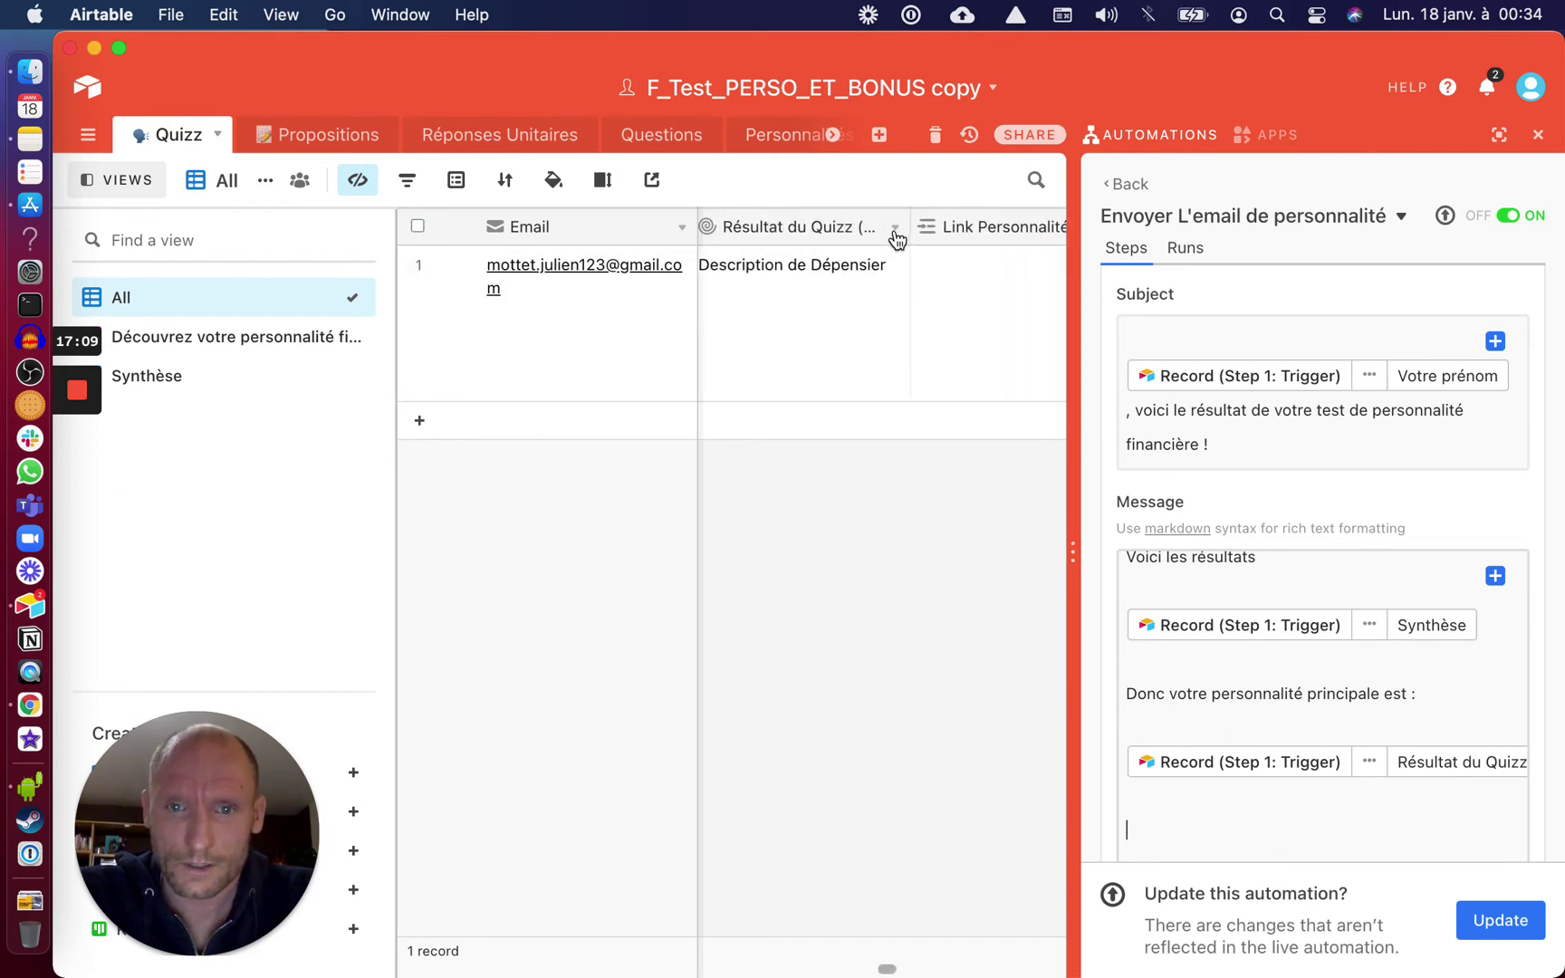
right_click(899, 232)
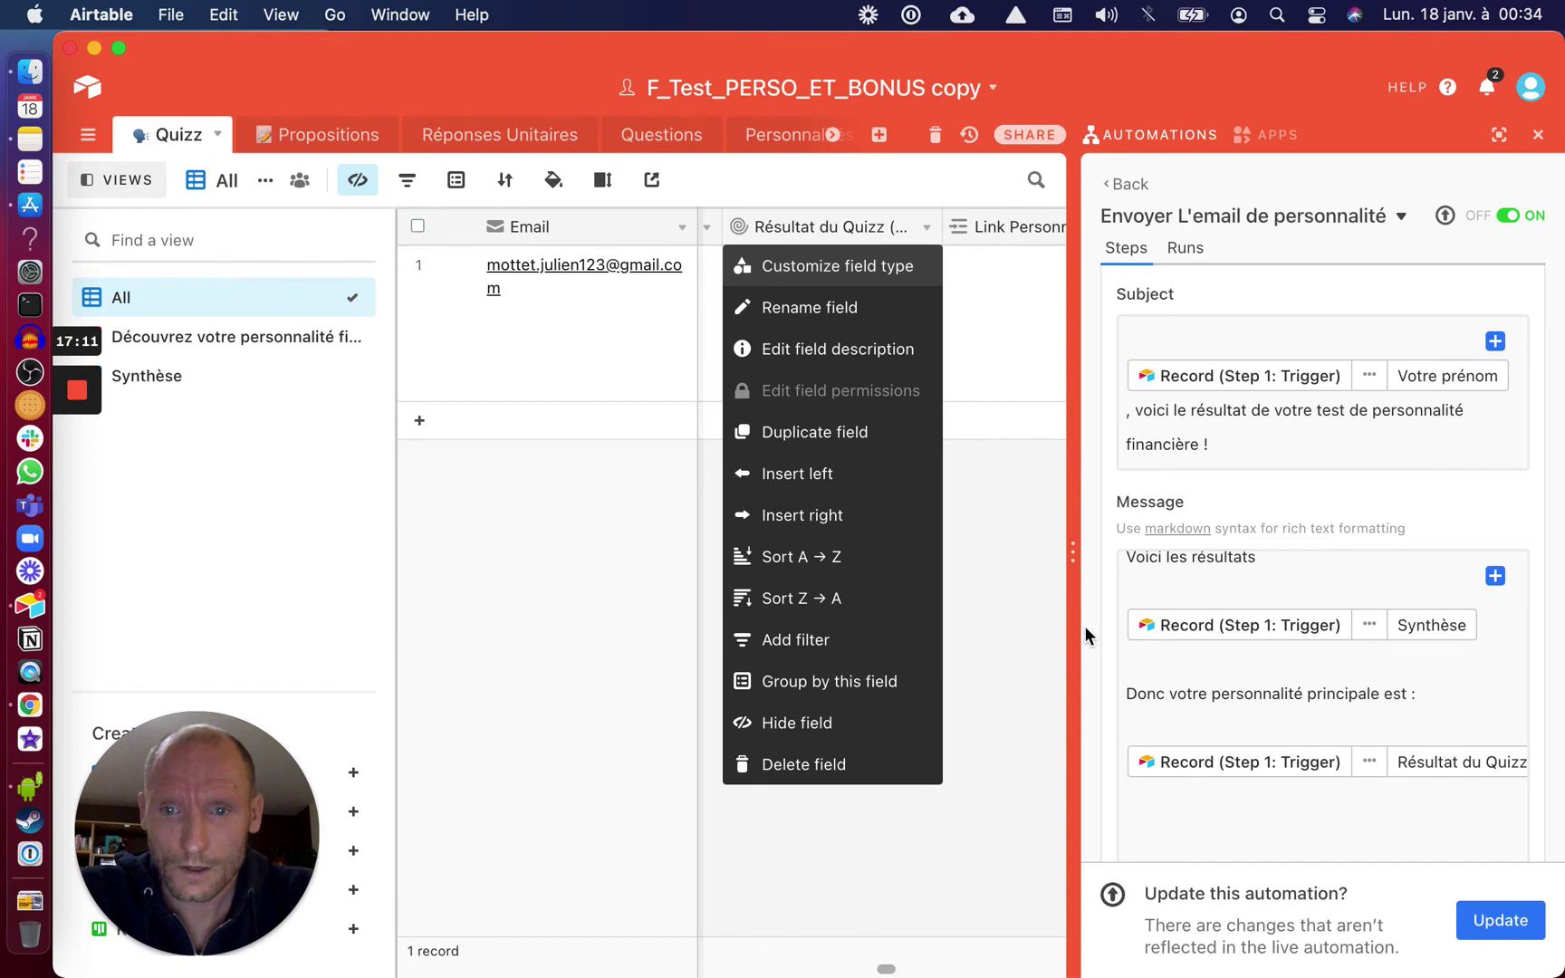
left_click(1089, 667)
left_click(1180, 820)
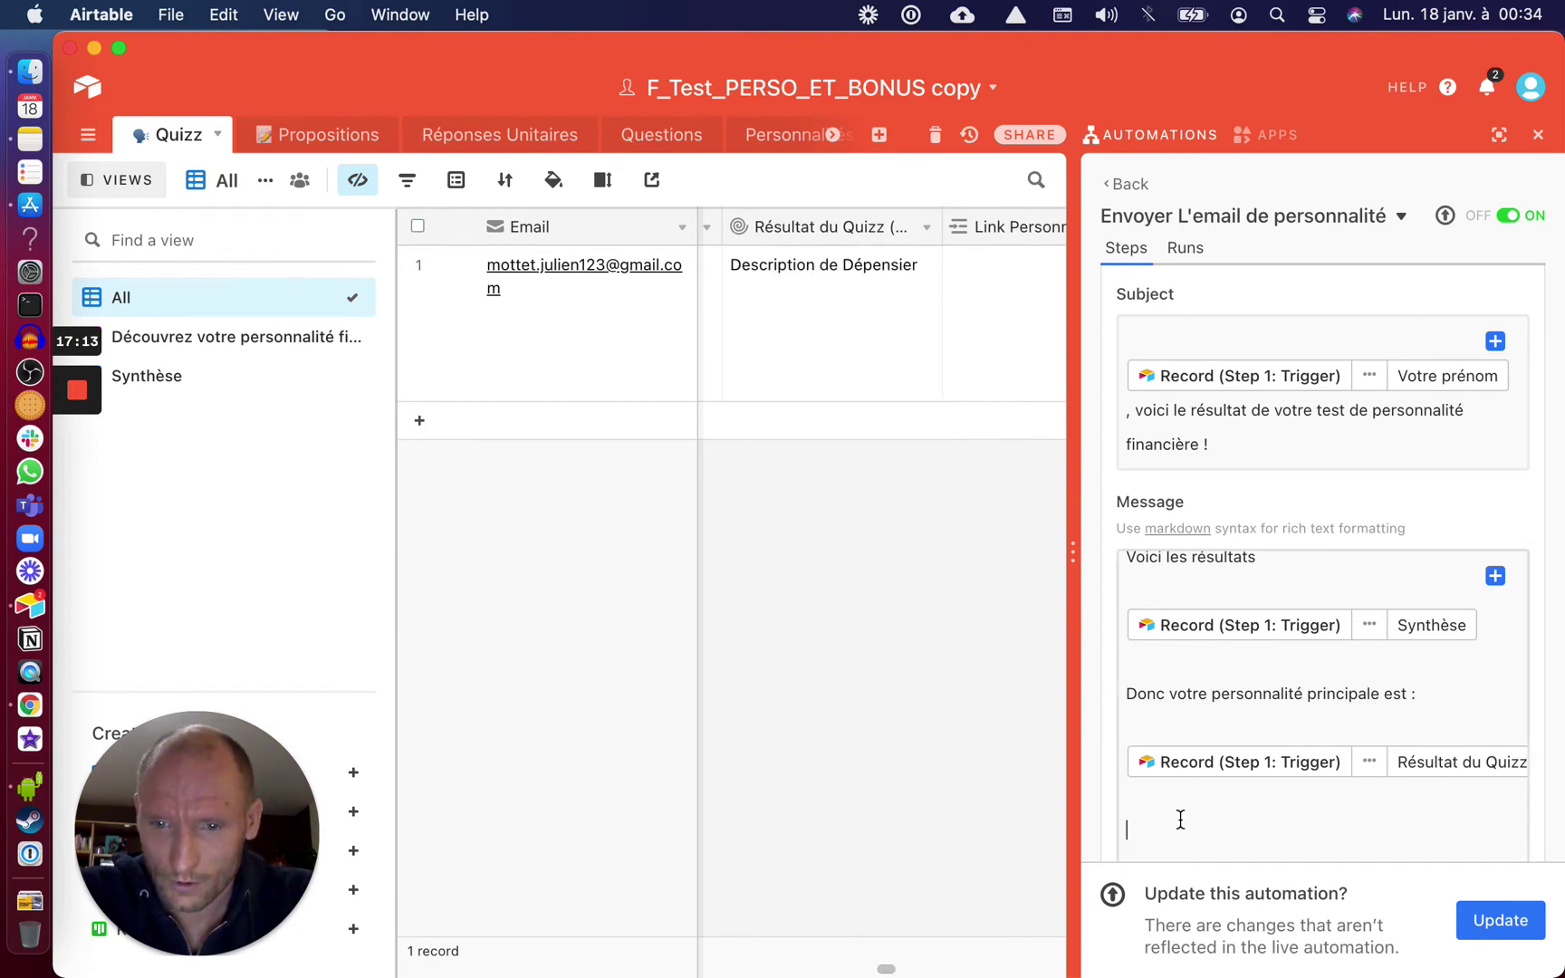
type("d")
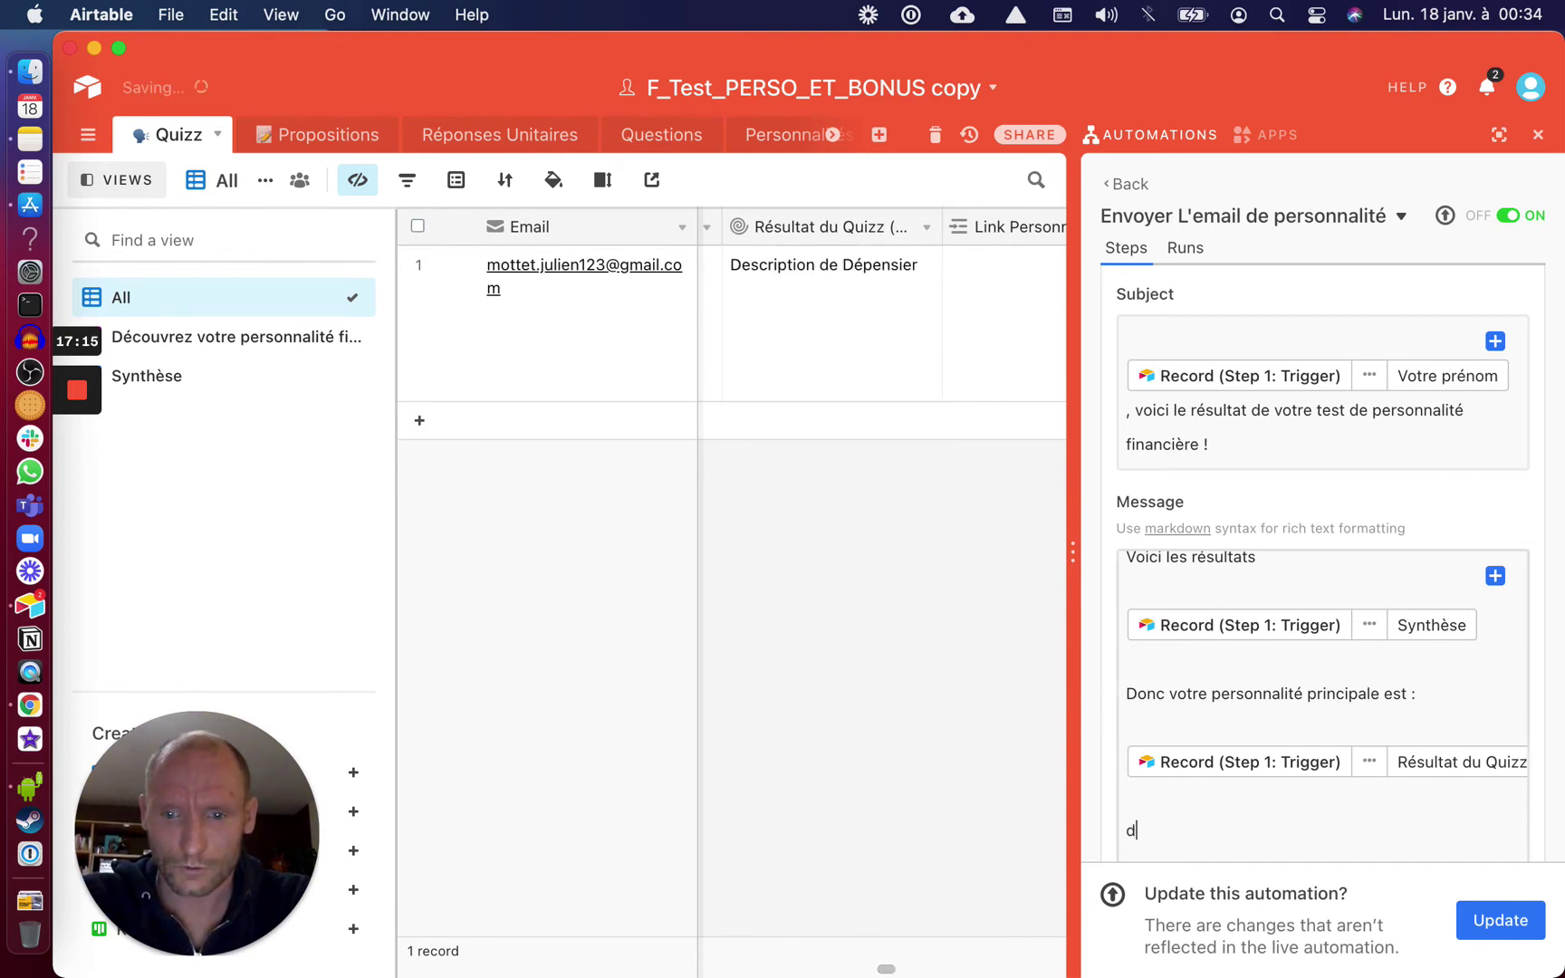
type("ont ")
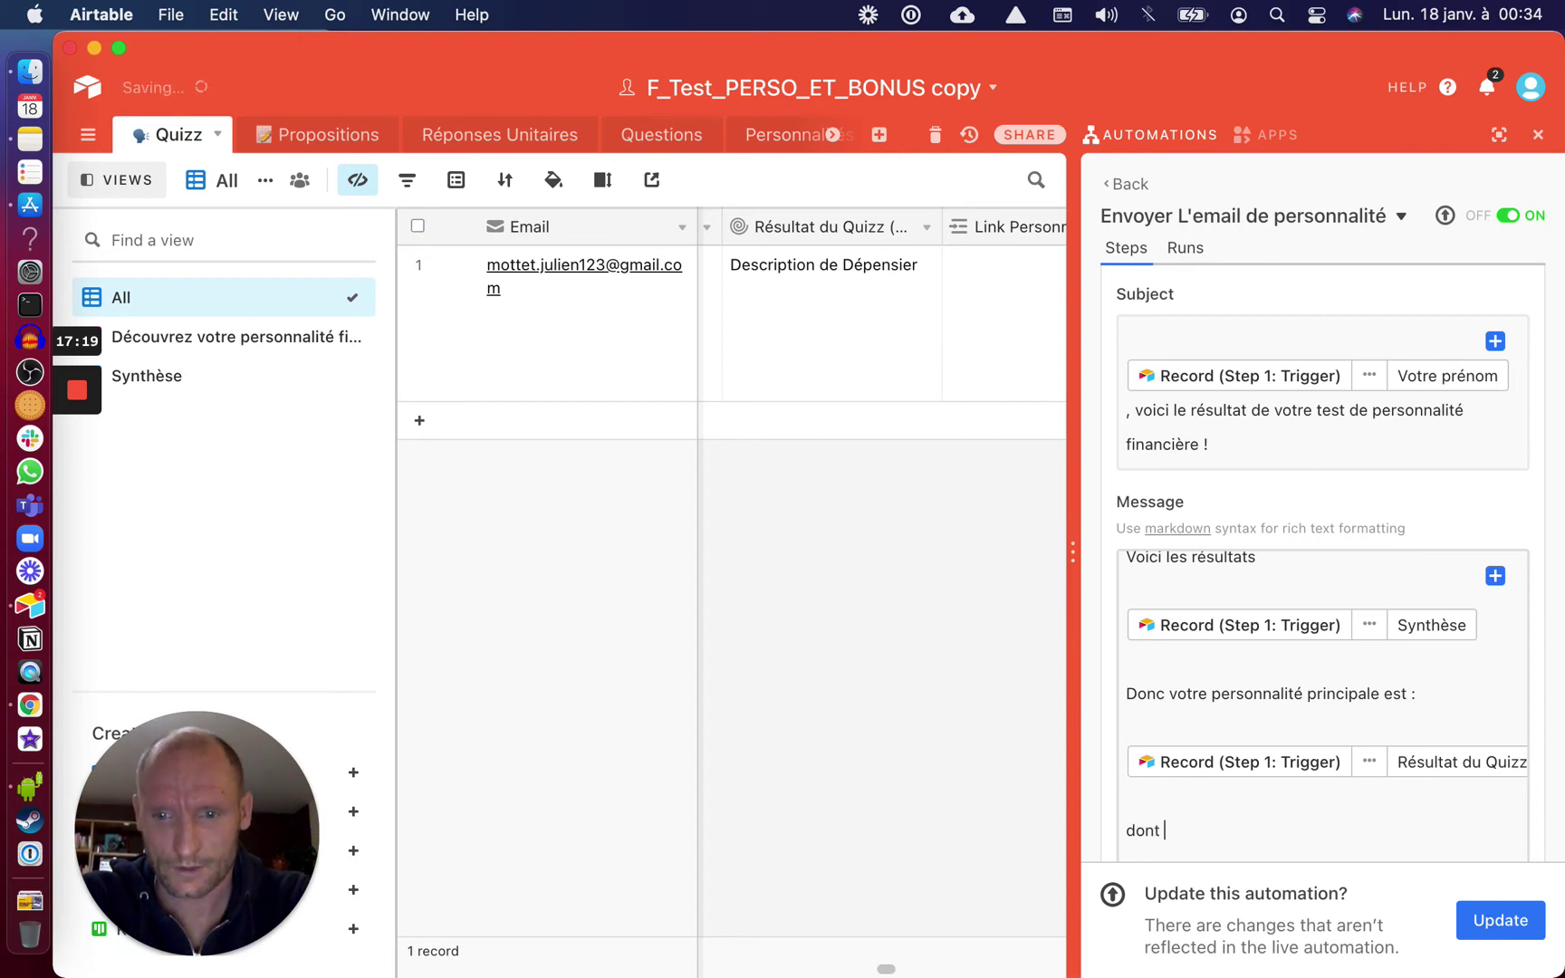
type("la descripition est ")
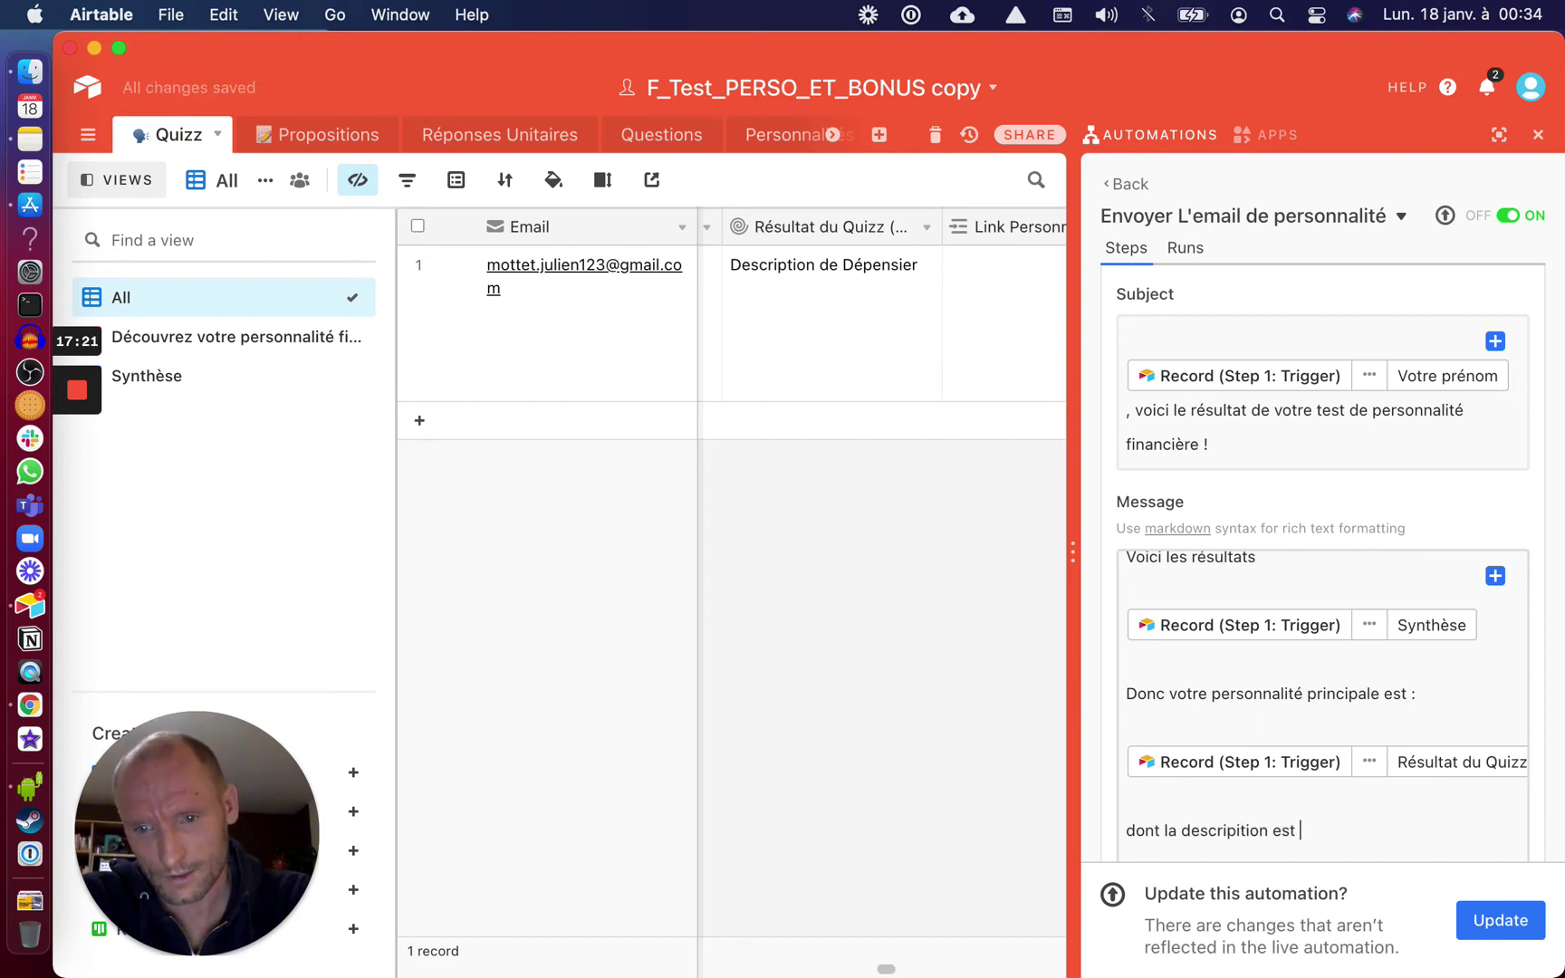
type(":")
key("Return")
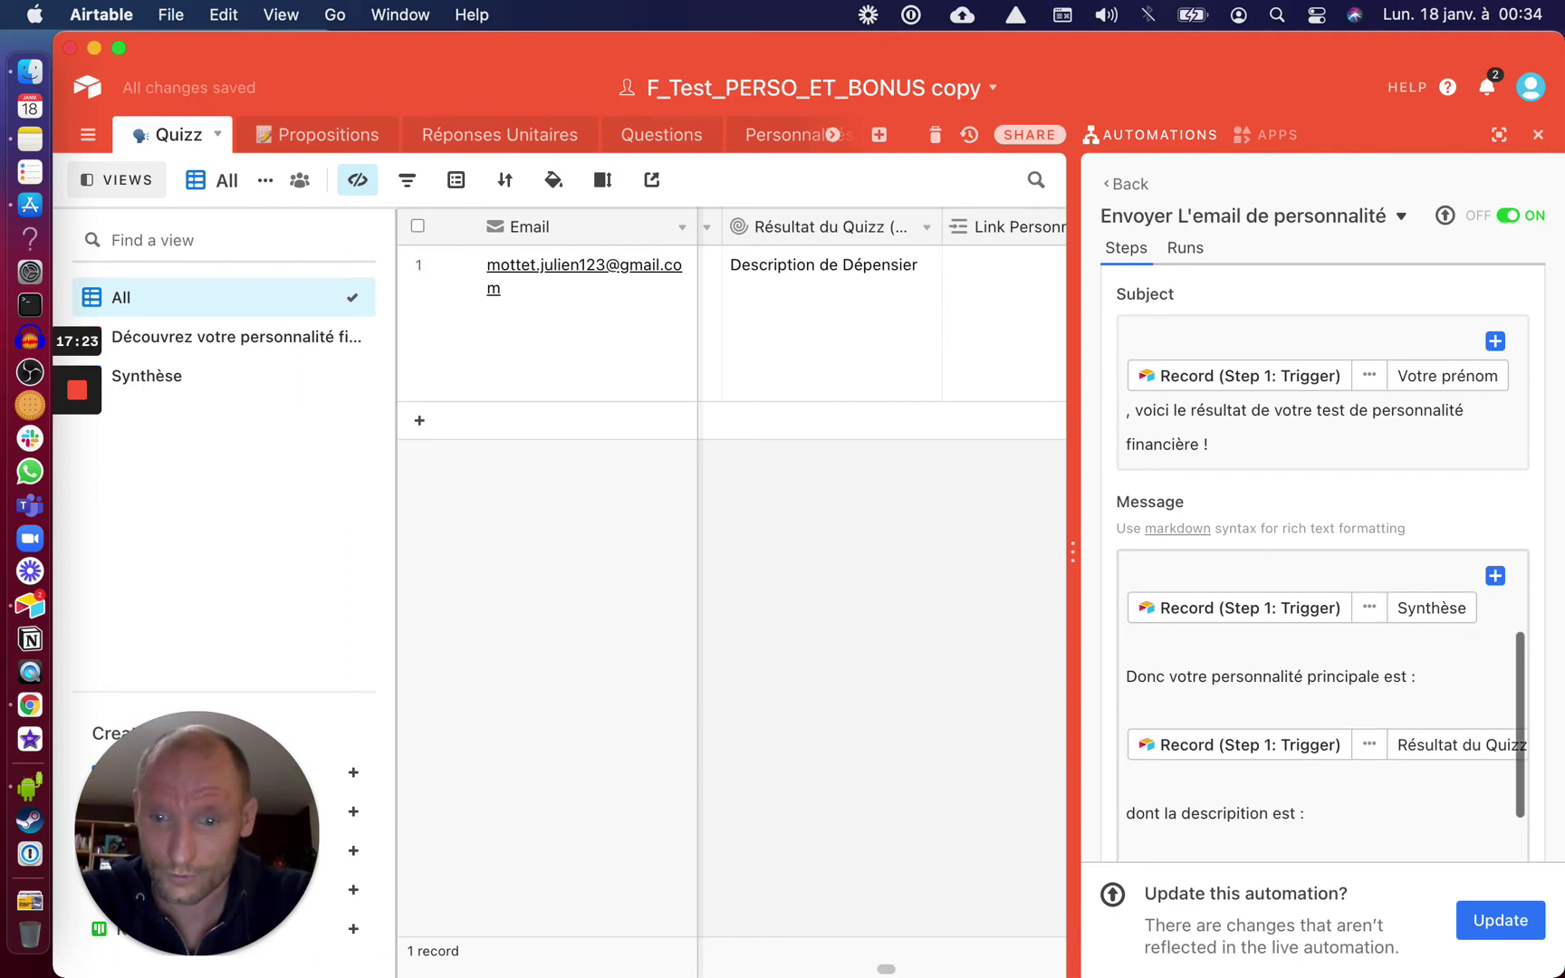
Insert the triggering record's Résultat du Quizz field after it and publish the update
left_click(1495, 576)
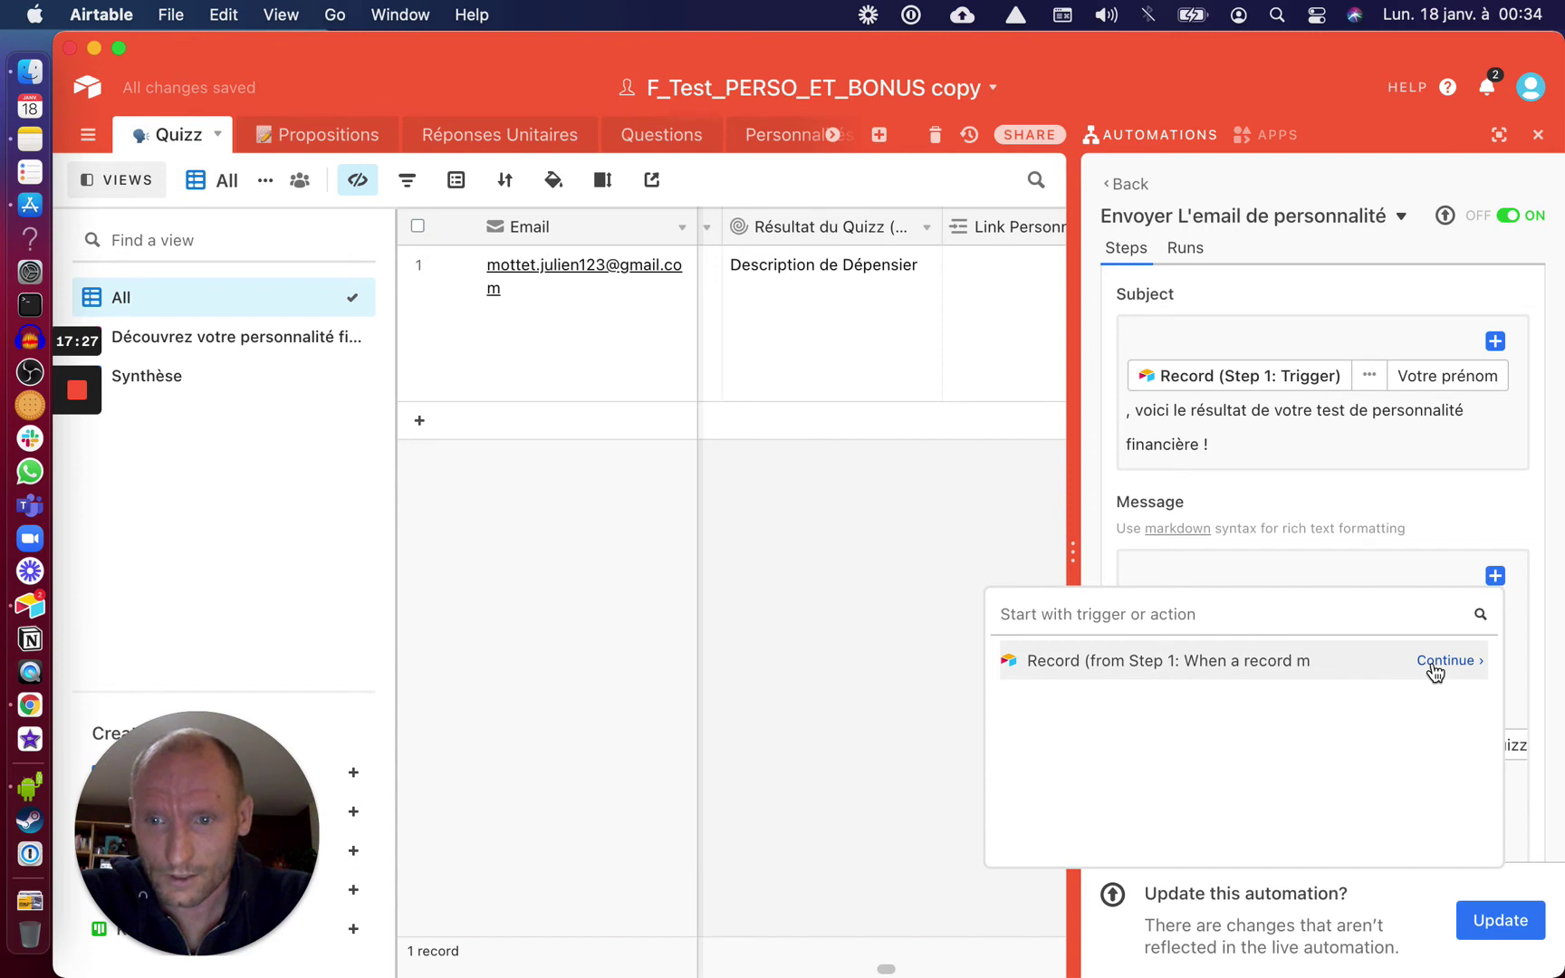
left_click(1436, 673)
scroll(1321, 800, "down", 10)
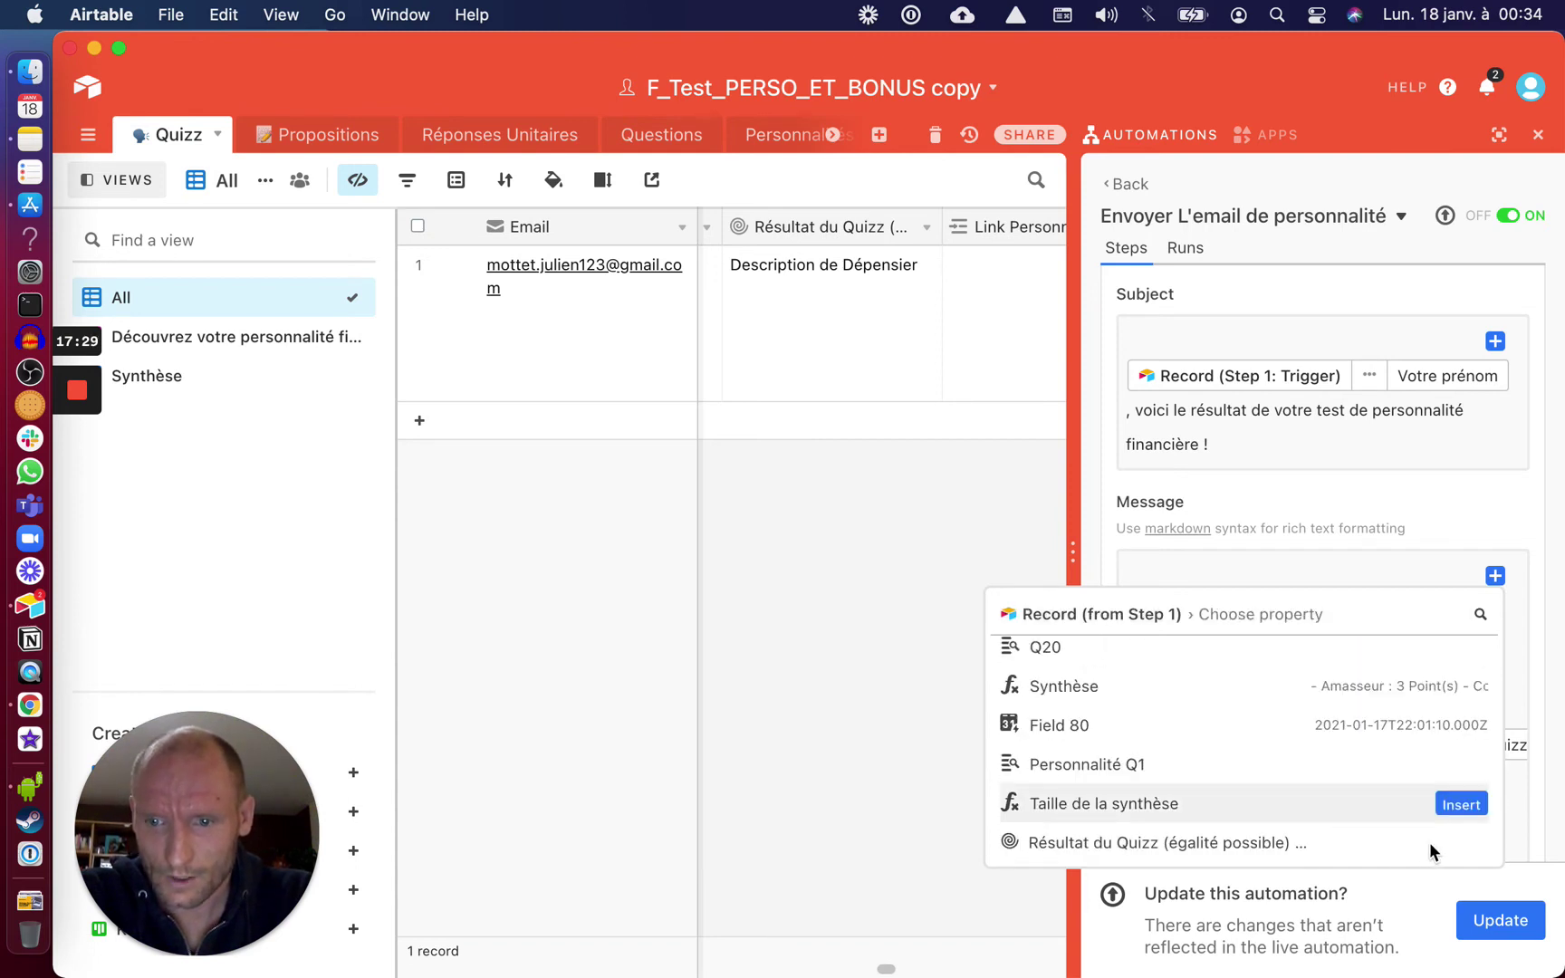
left_click(1387, 842)
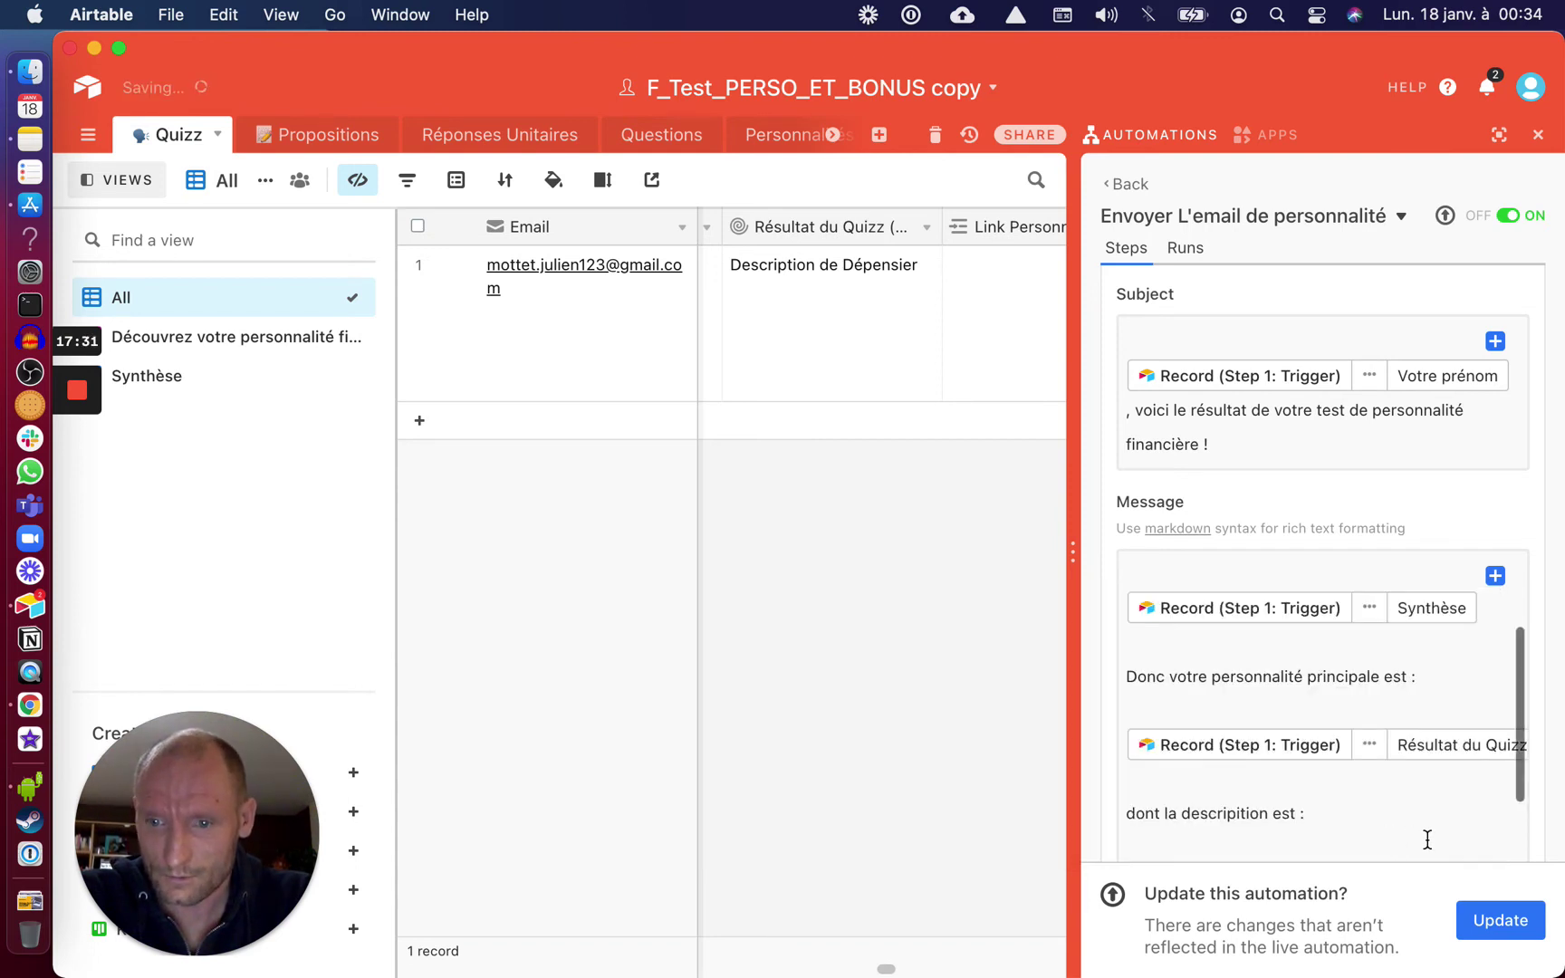
scroll(1427, 840, "down", 3)
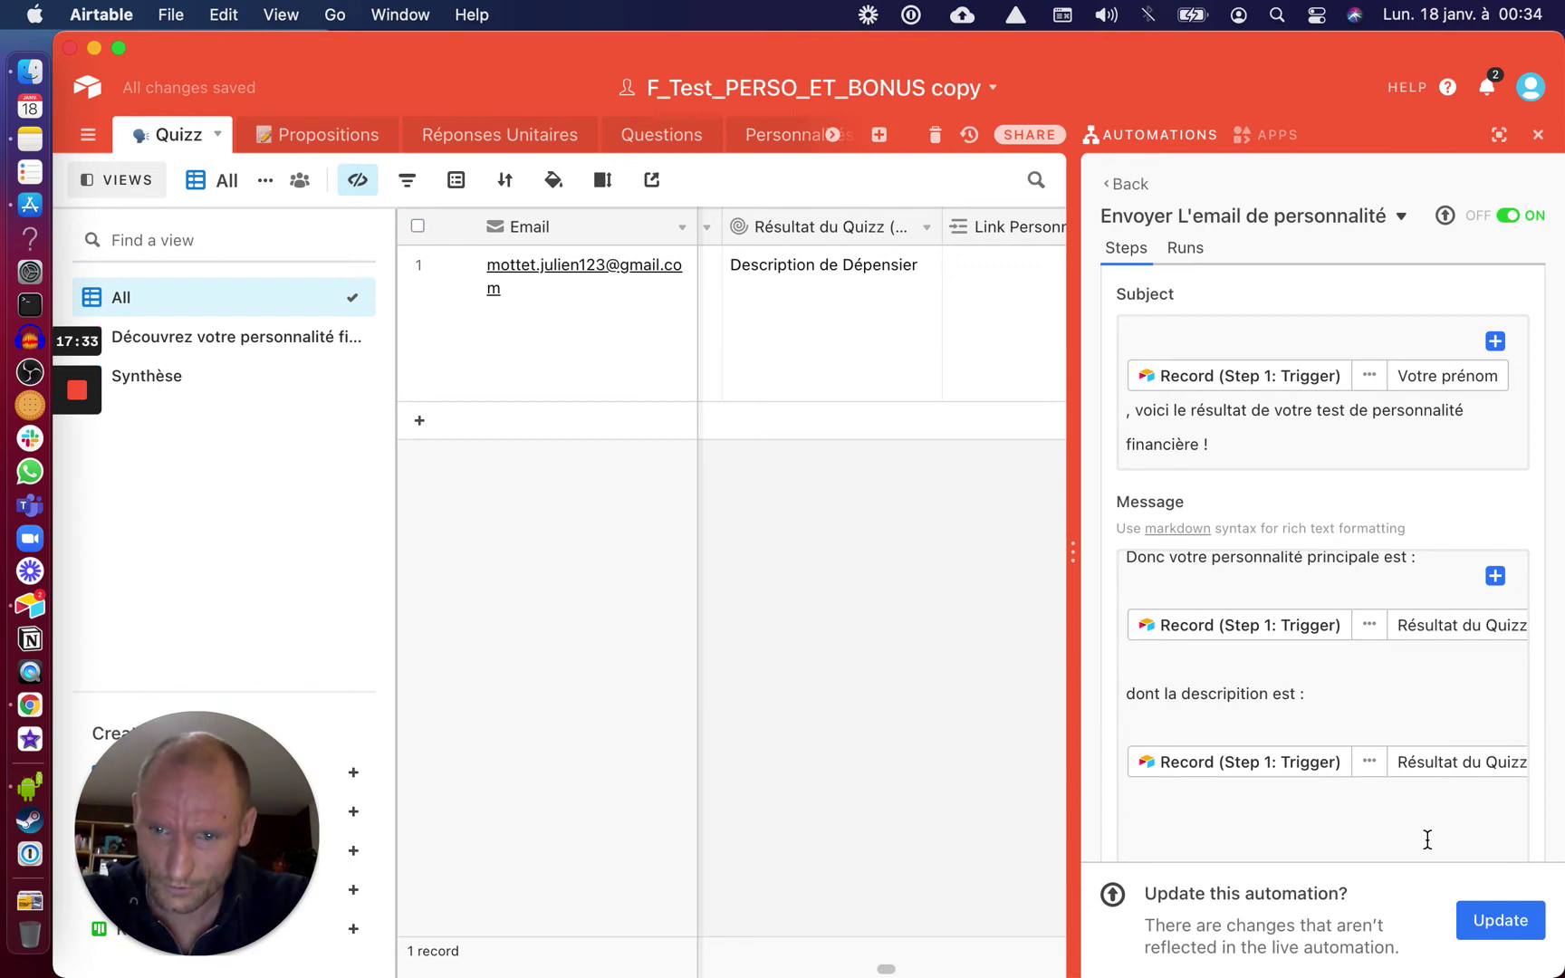
left_click(1476, 920)
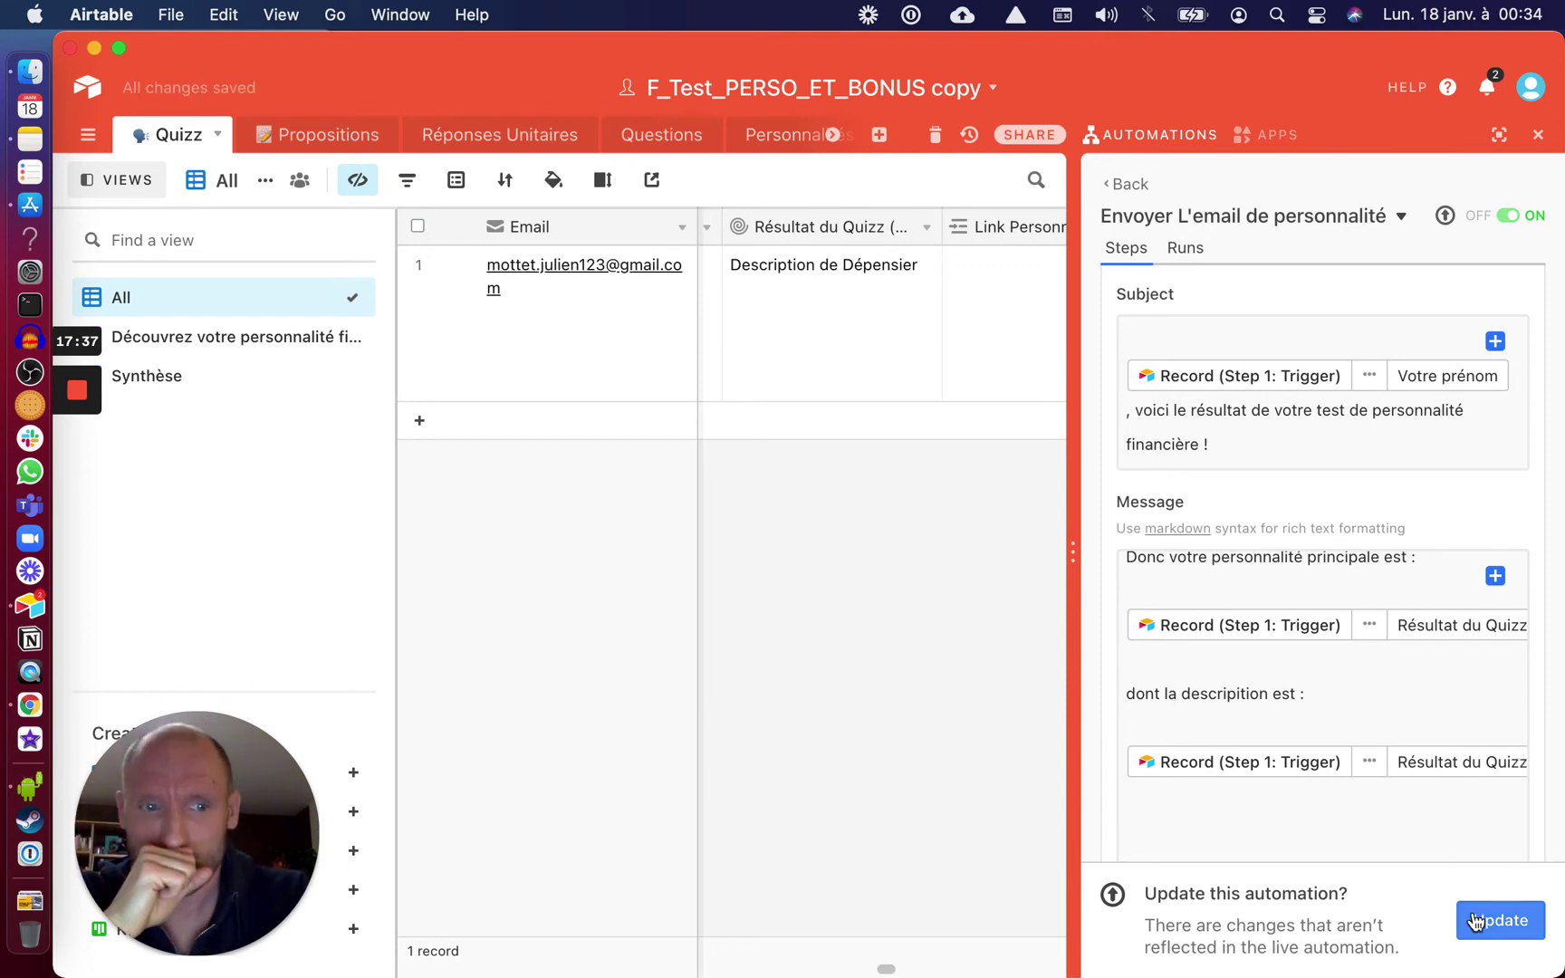
Confirm the automation update and open the 'Découvrez votre personnalité financière' form
left_click(1476, 920)
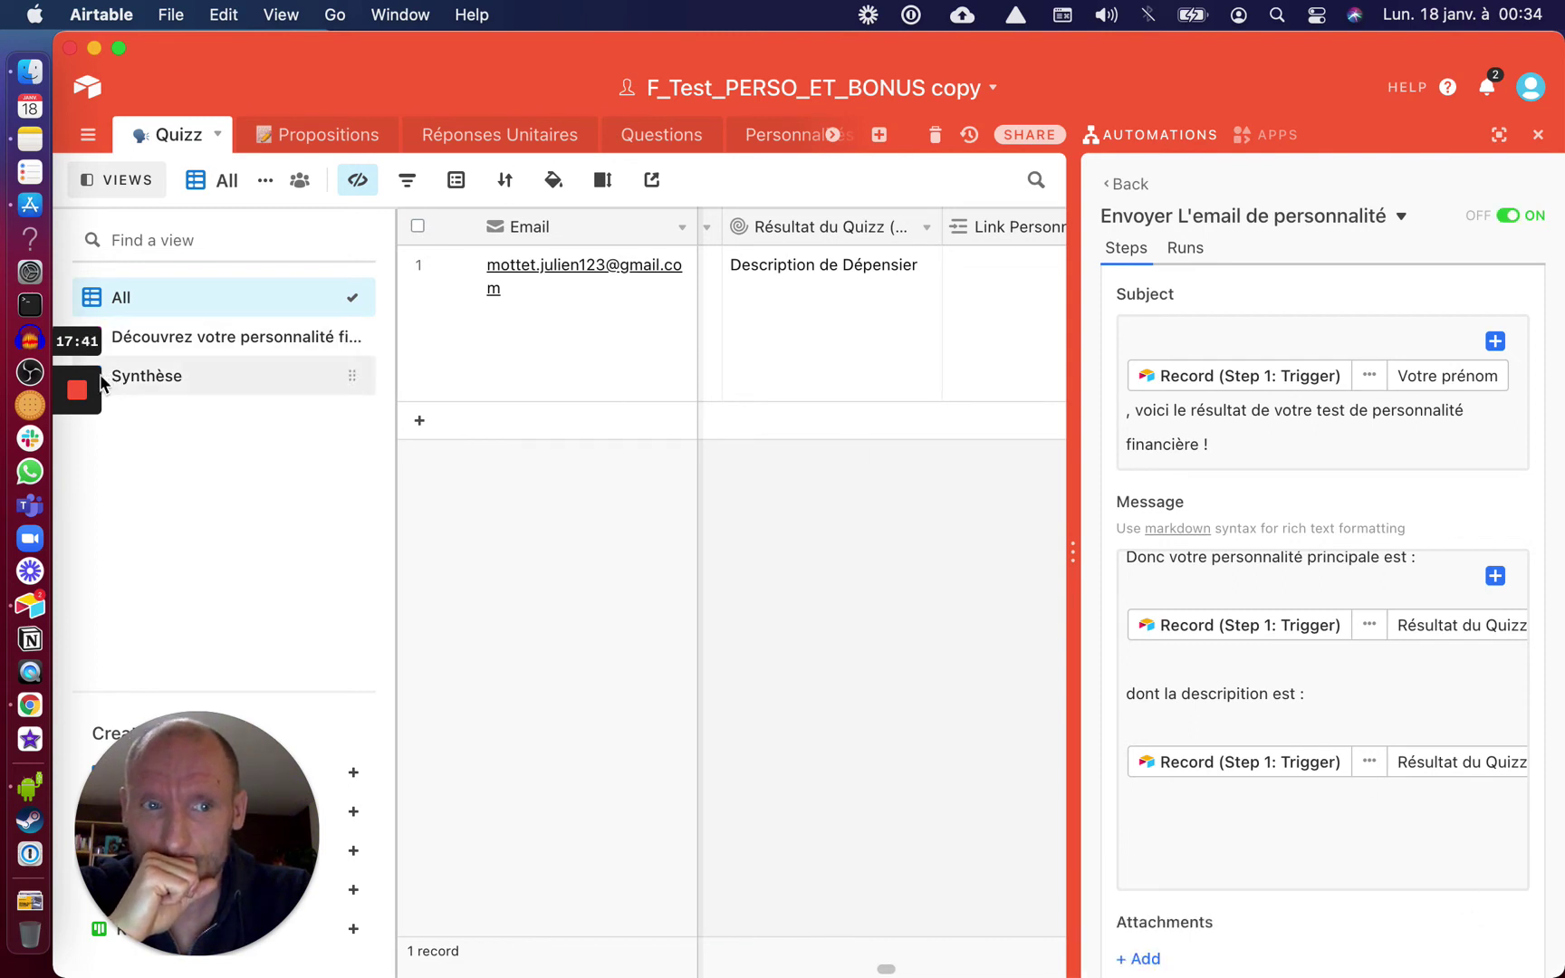
left_click(172, 344)
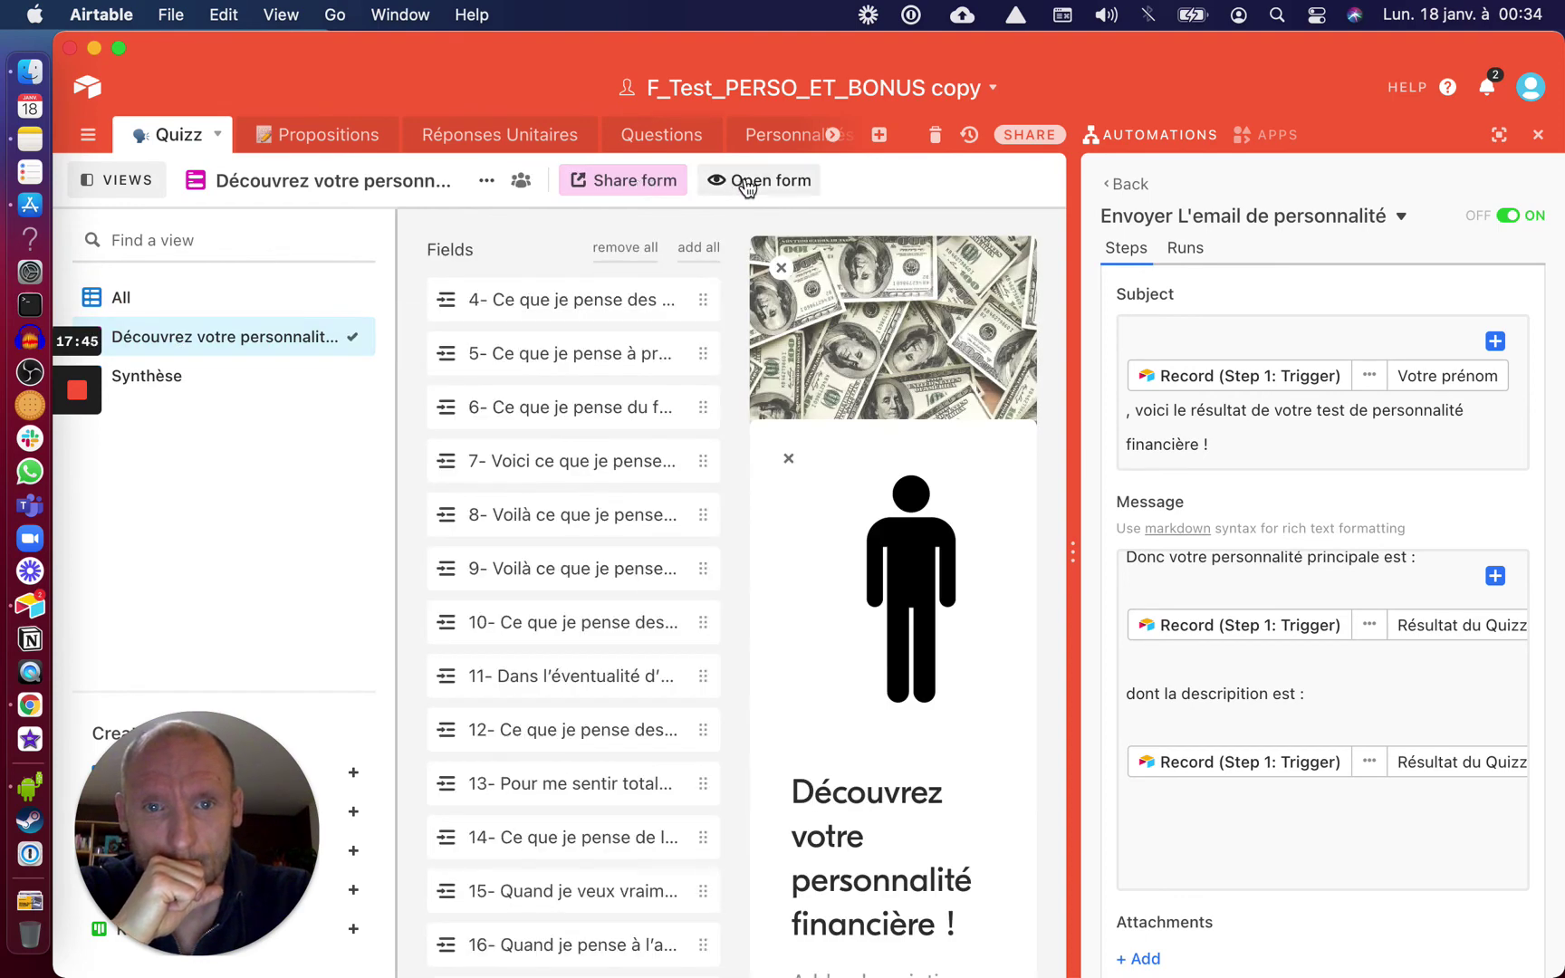
left_click(741, 182)
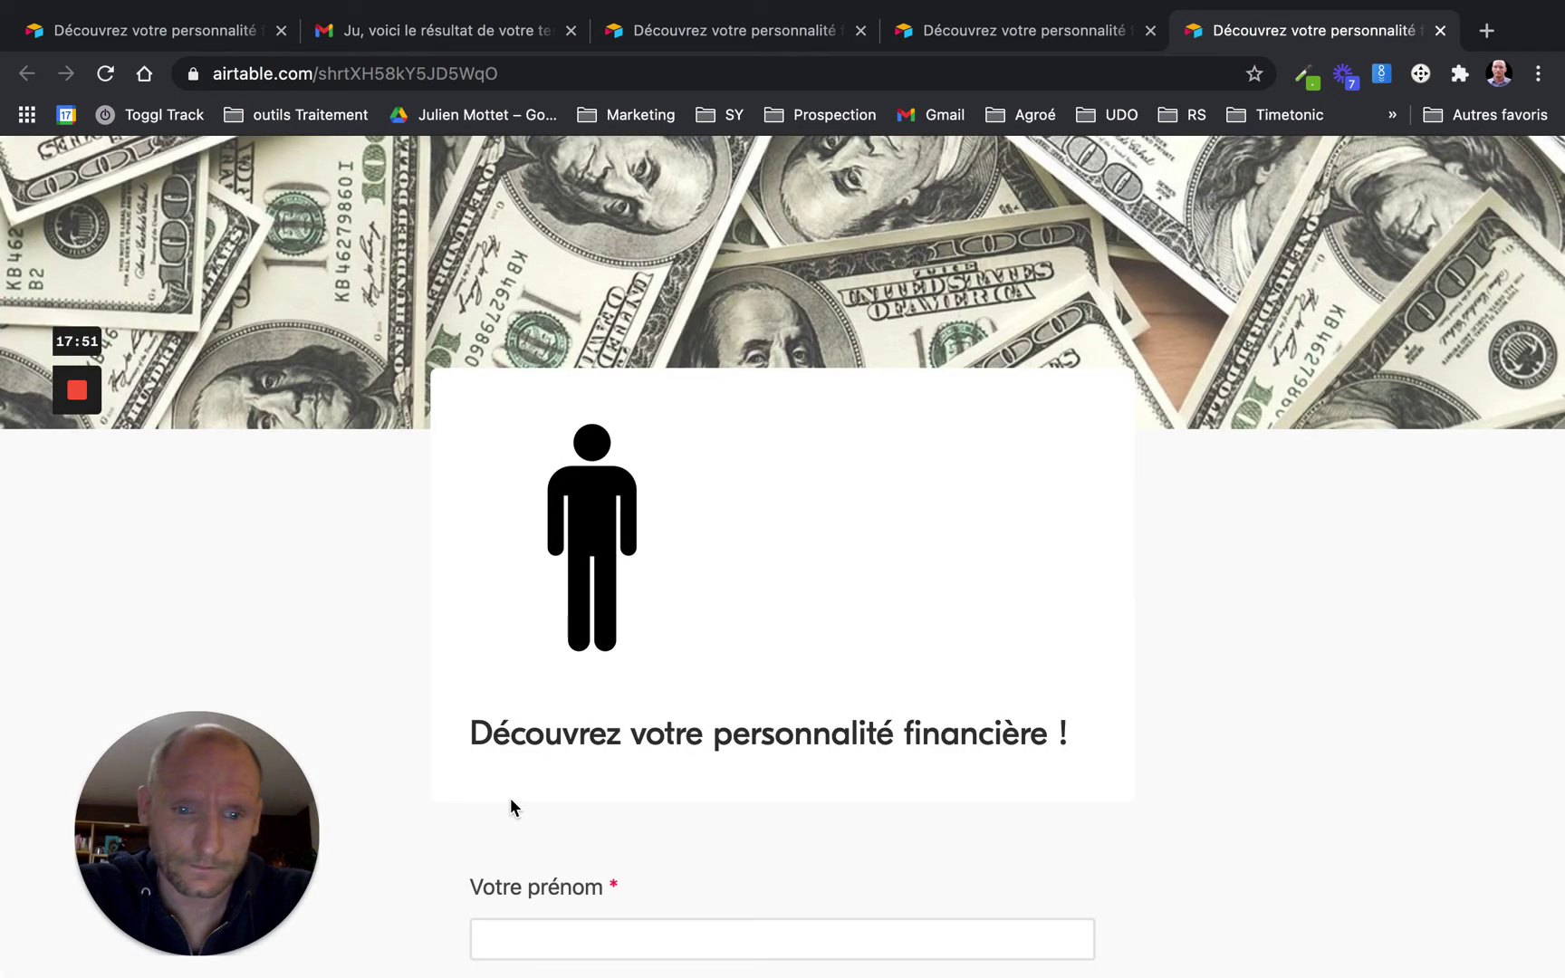
Enter the respondent's first name and e-mail address in the quiz form
left_click(511, 802)
type("Ju")
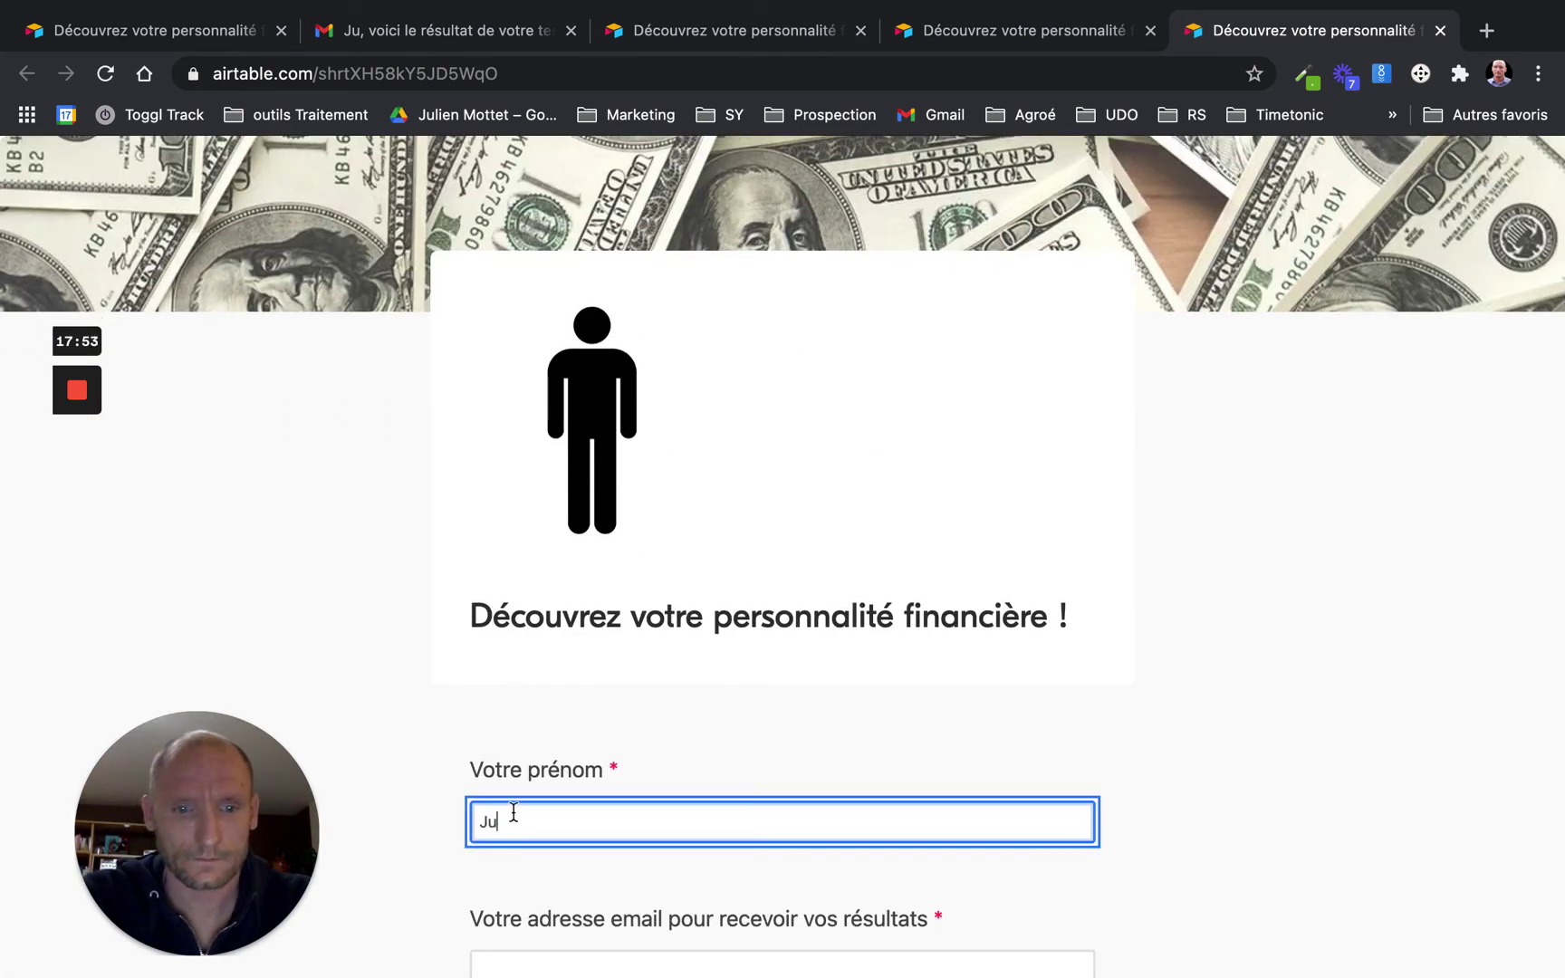
scroll(481, 754, "down", 3)
left_click(490, 706)
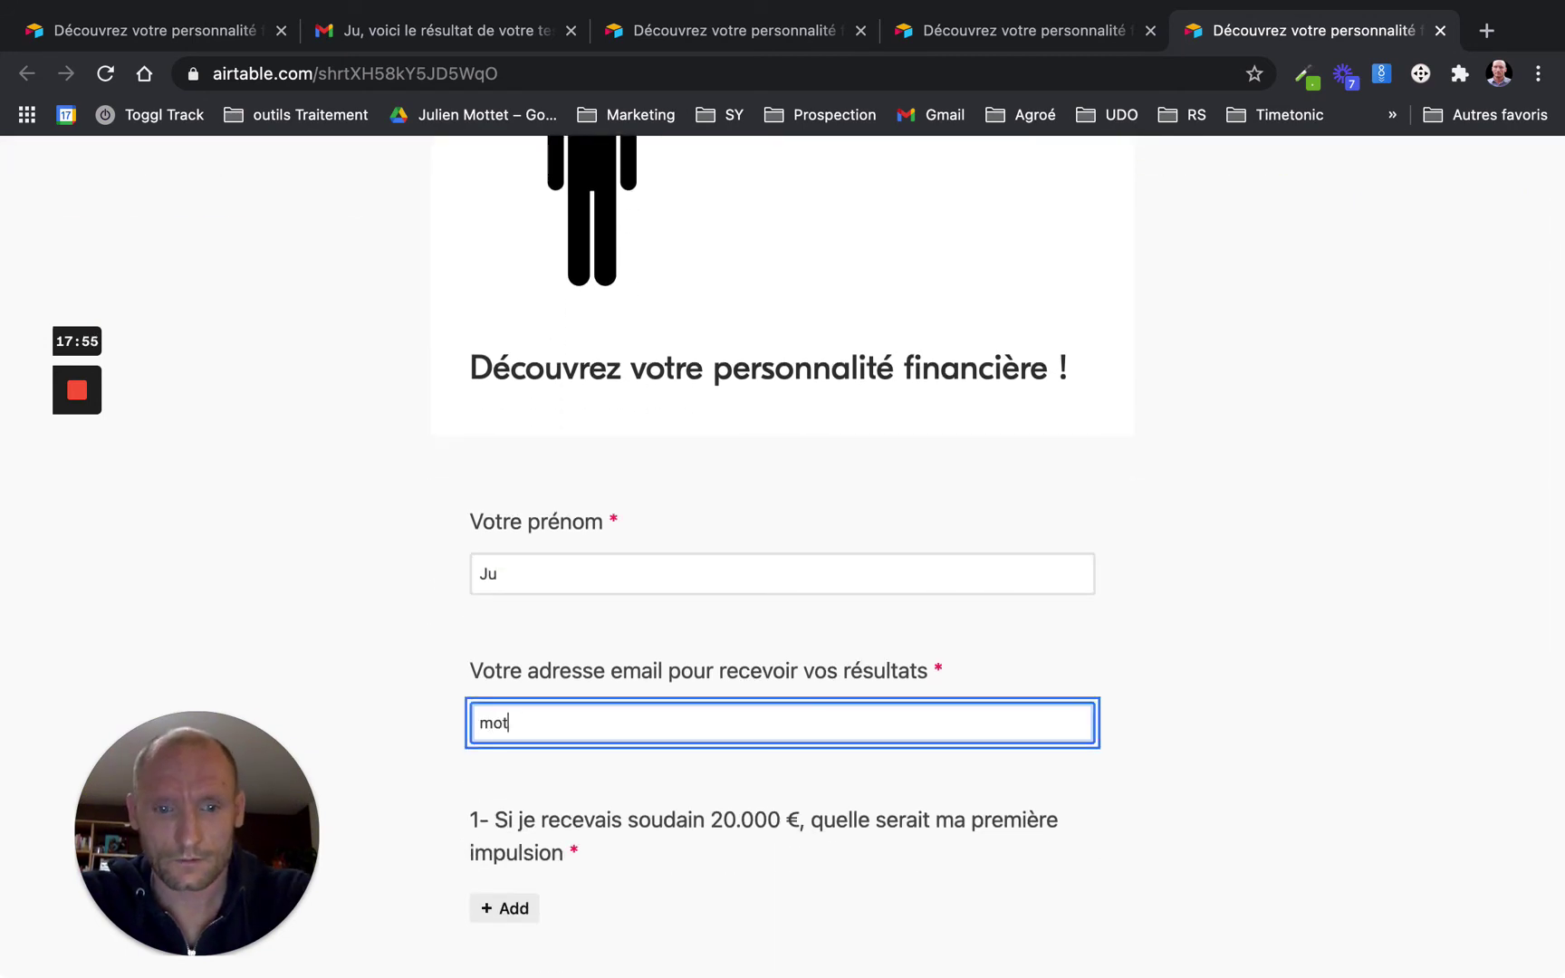
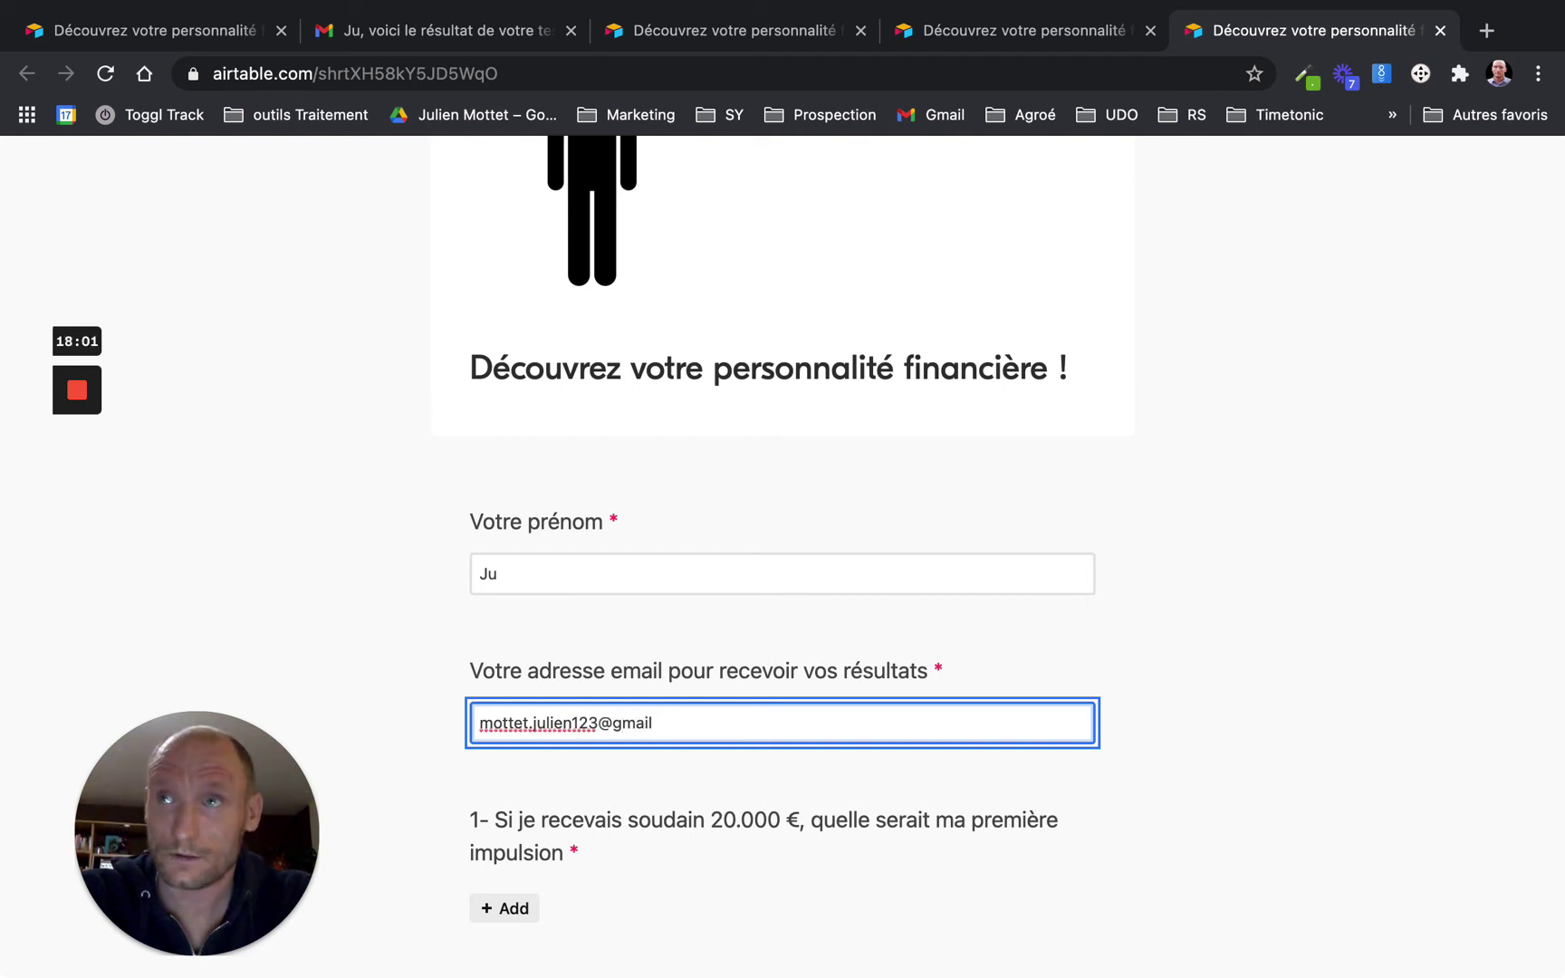
Answer questions 1–3 (deposit safely, invest often, 'En avoir le plus possible…') and submit
left_click(507, 906)
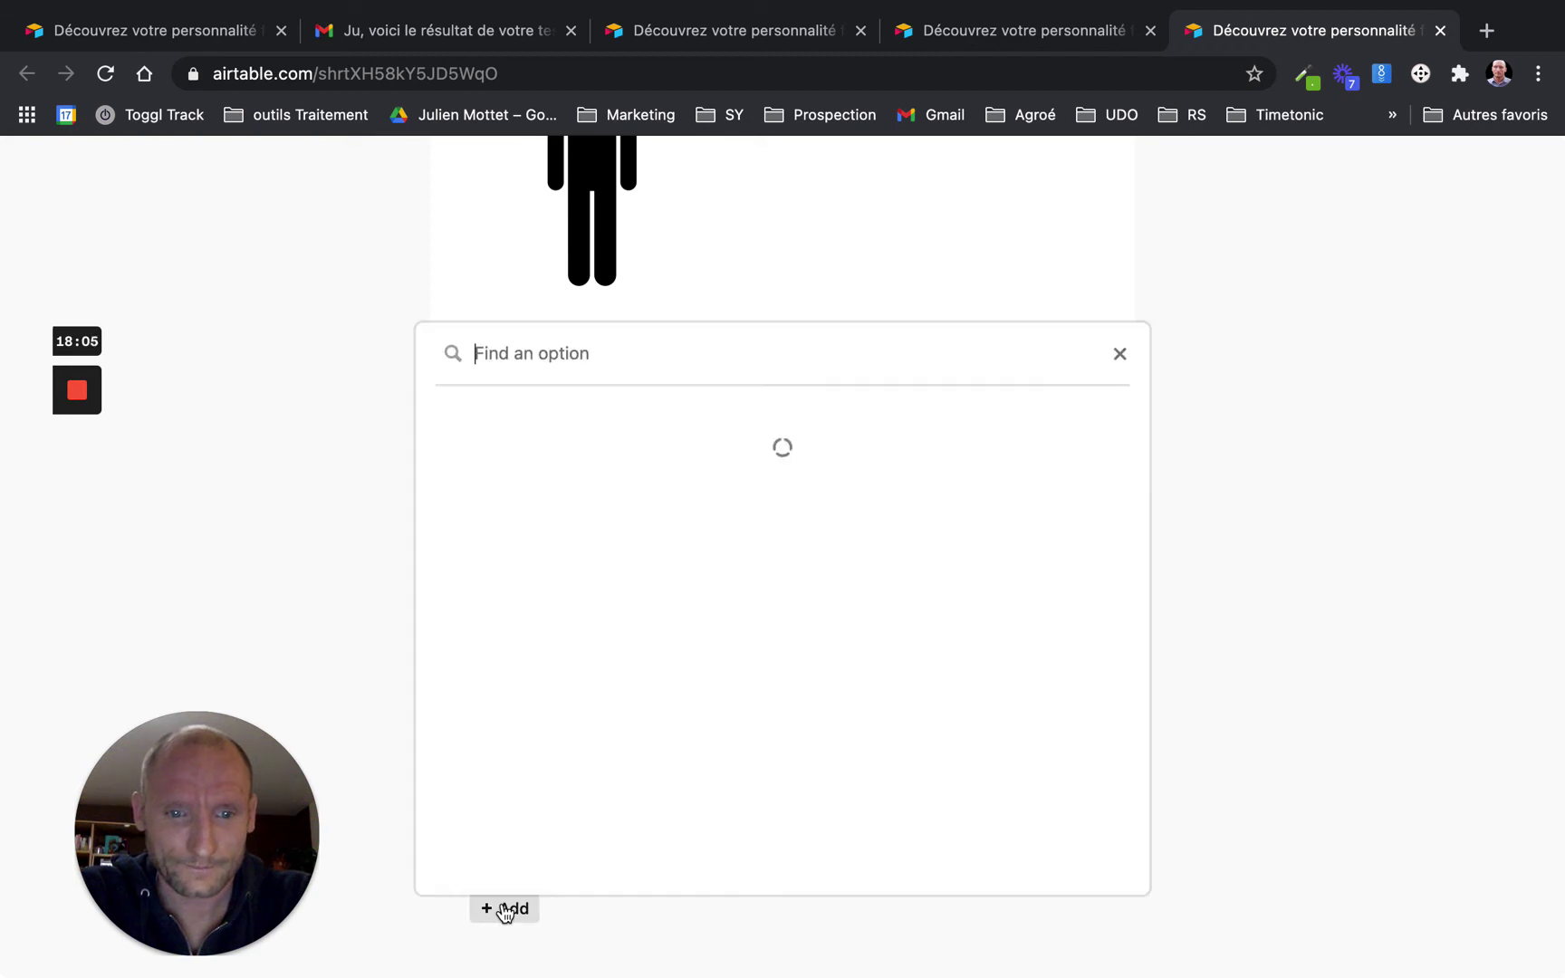
left_click(503, 482)
scroll(503, 479, "down", 2)
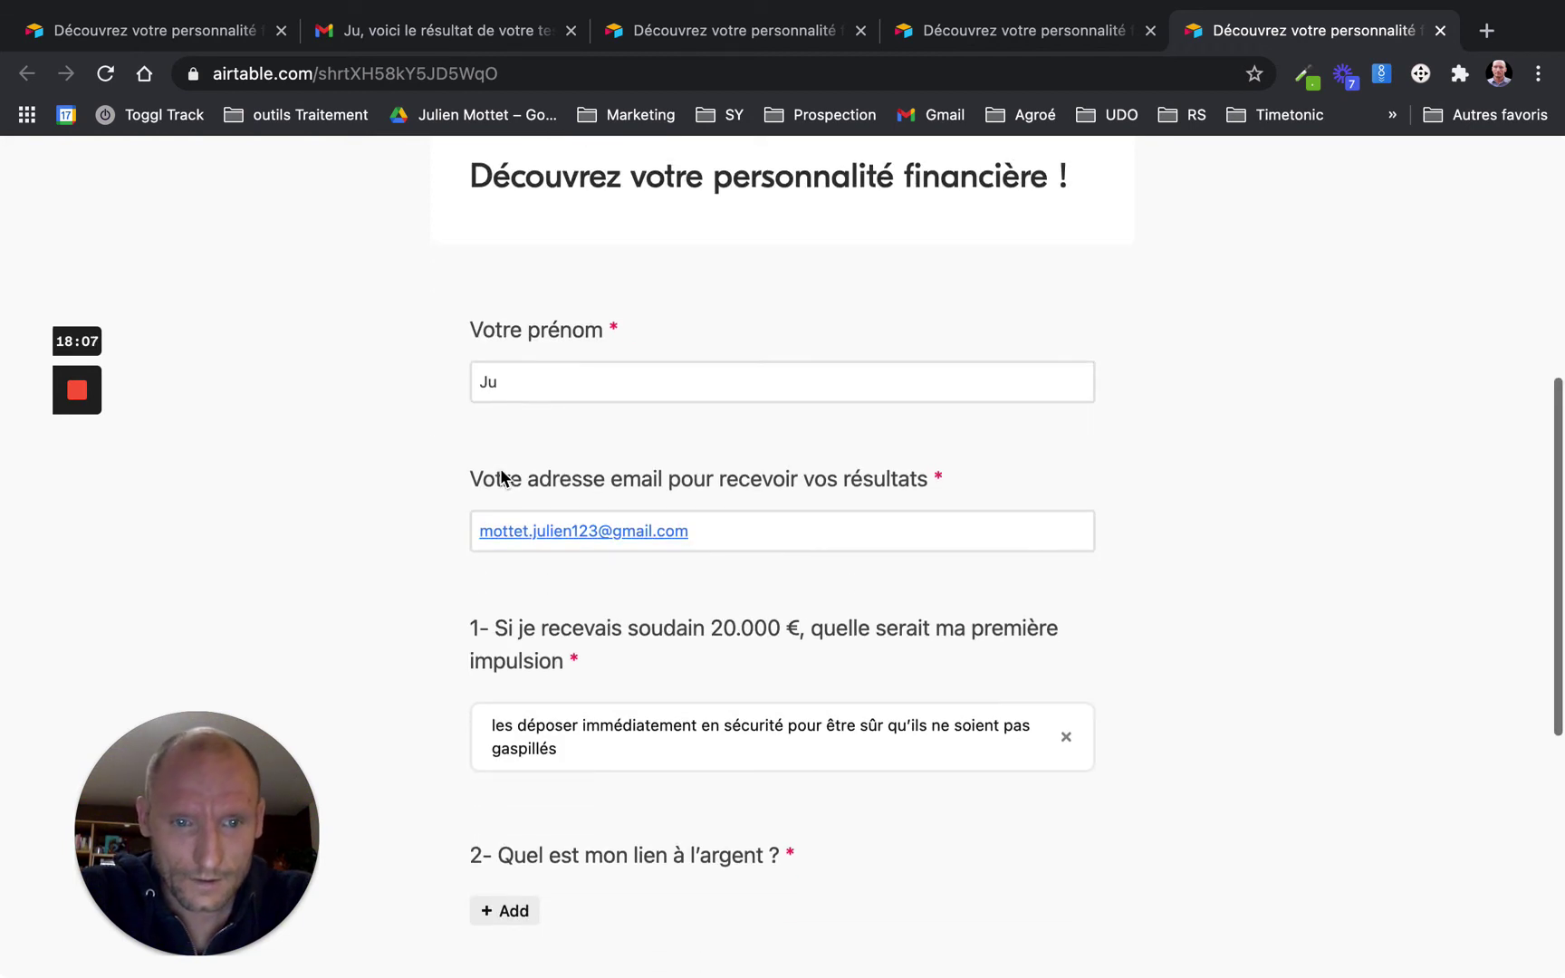
left_click(516, 911)
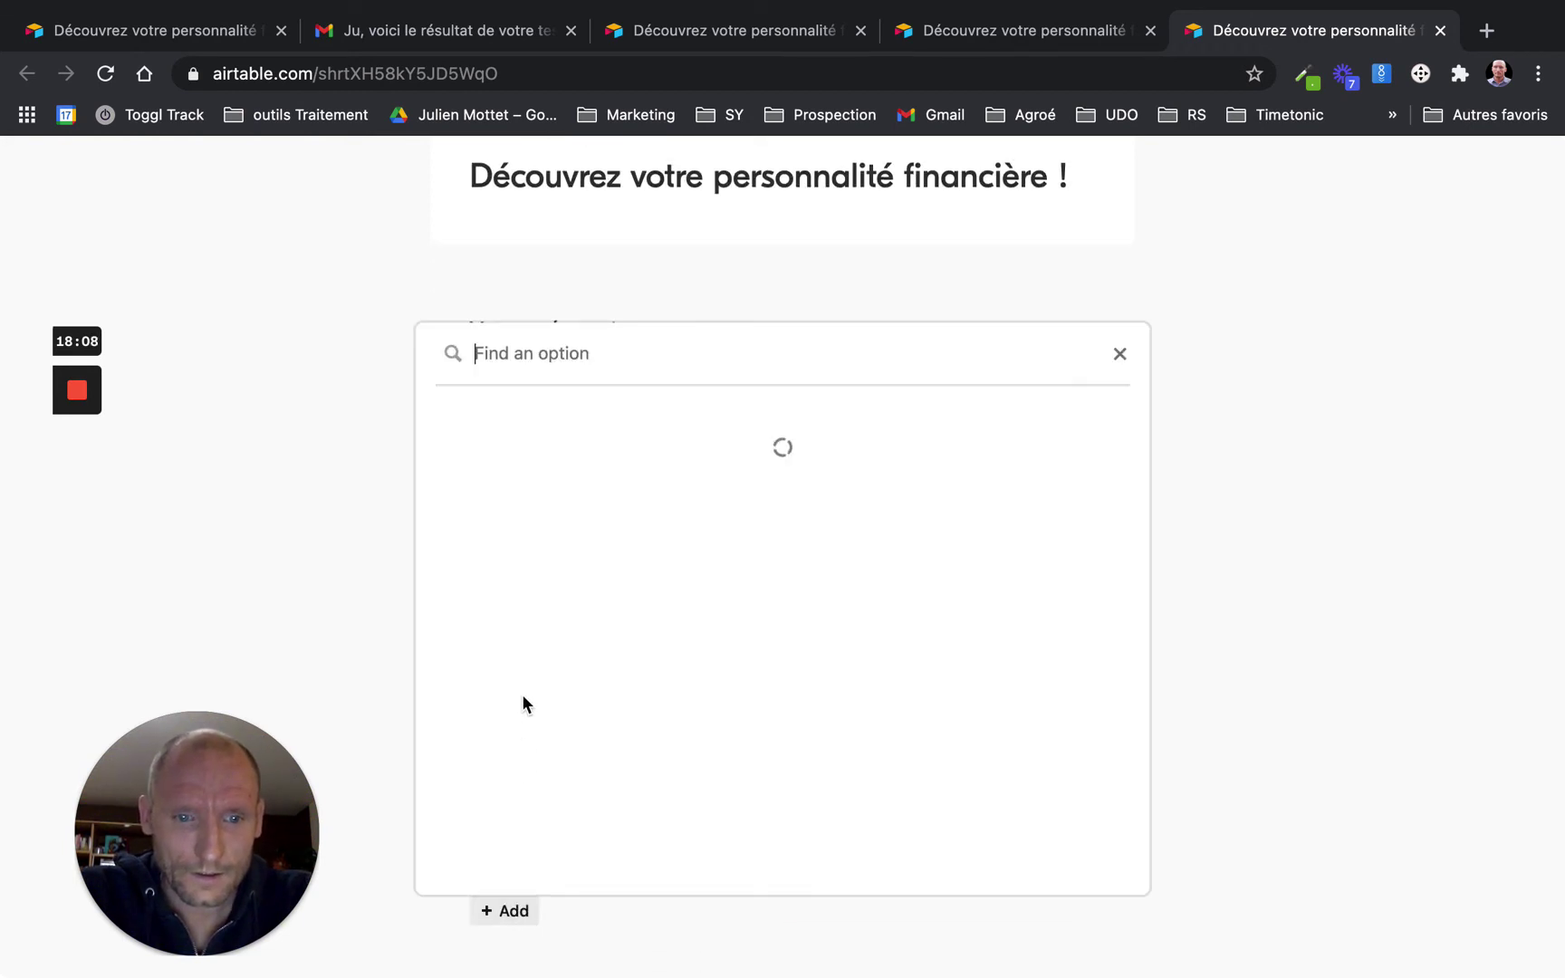
left_click(506, 562)
scroll(506, 566, "down", 3)
left_click(508, 768)
left_click(554, 536)
scroll(555, 529, "down", 3)
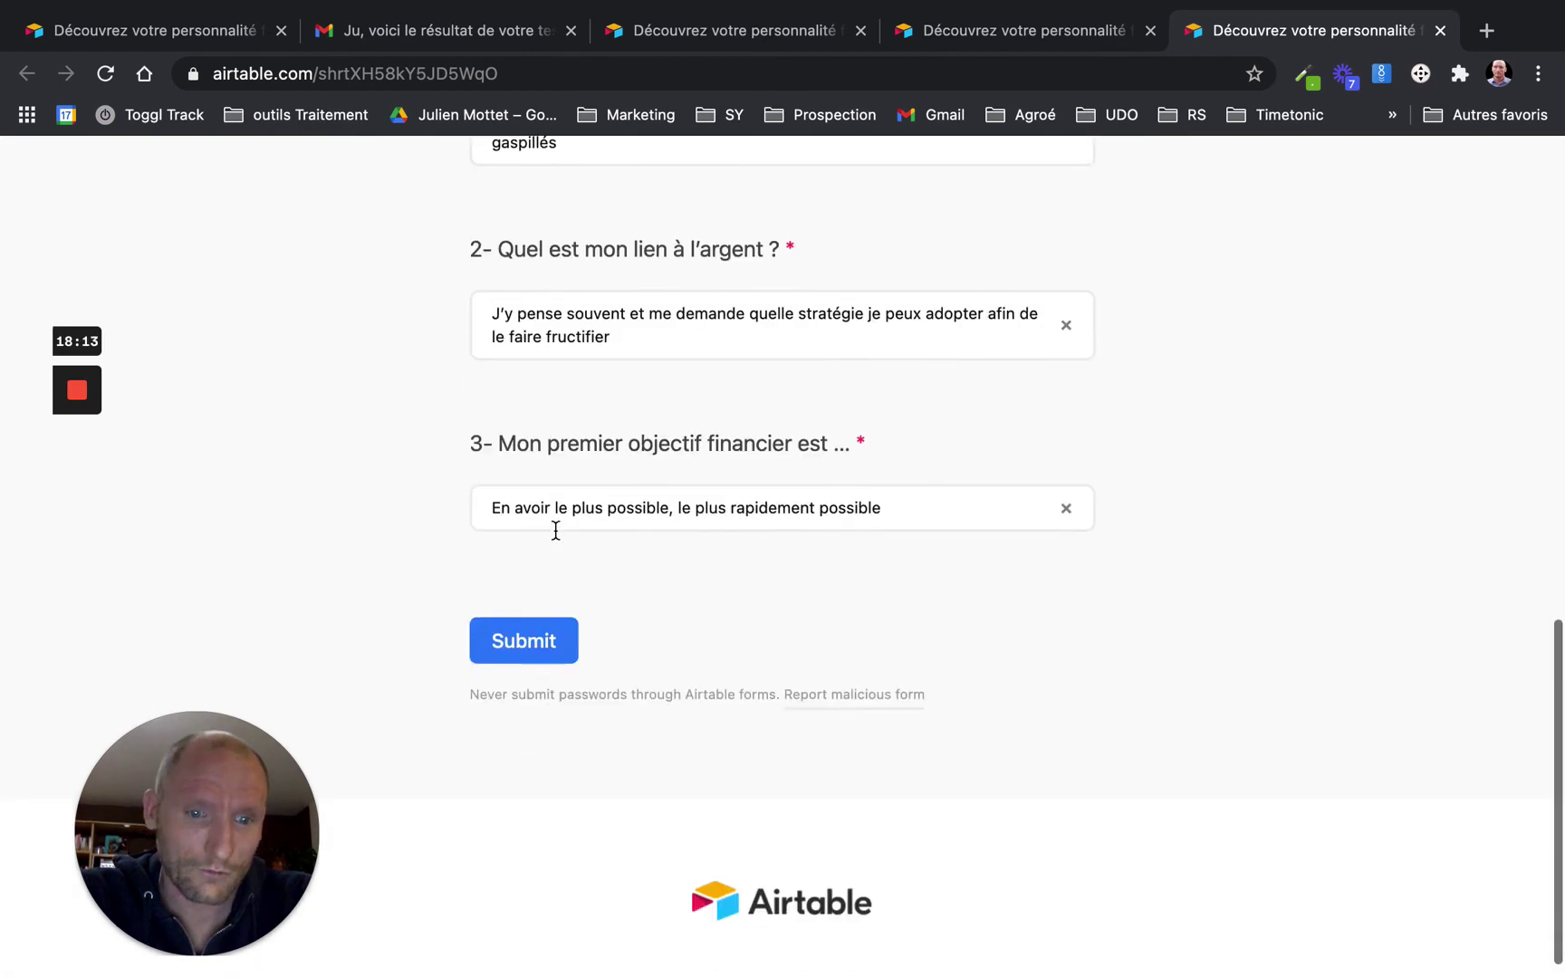
left_click(527, 616)
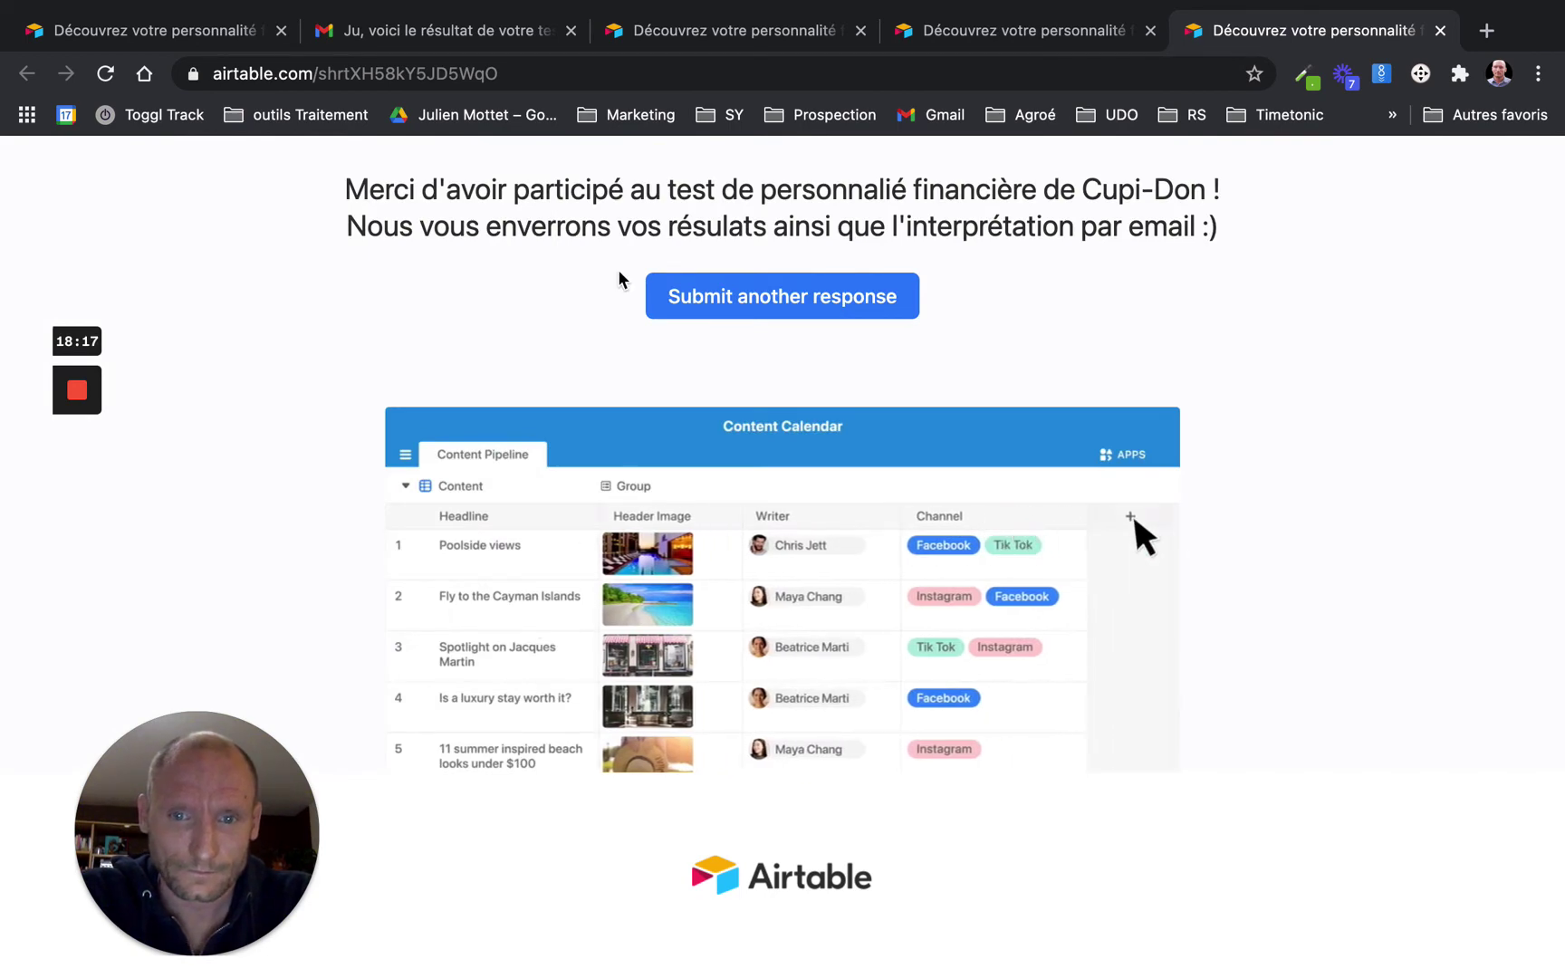
left_click(433, 33)
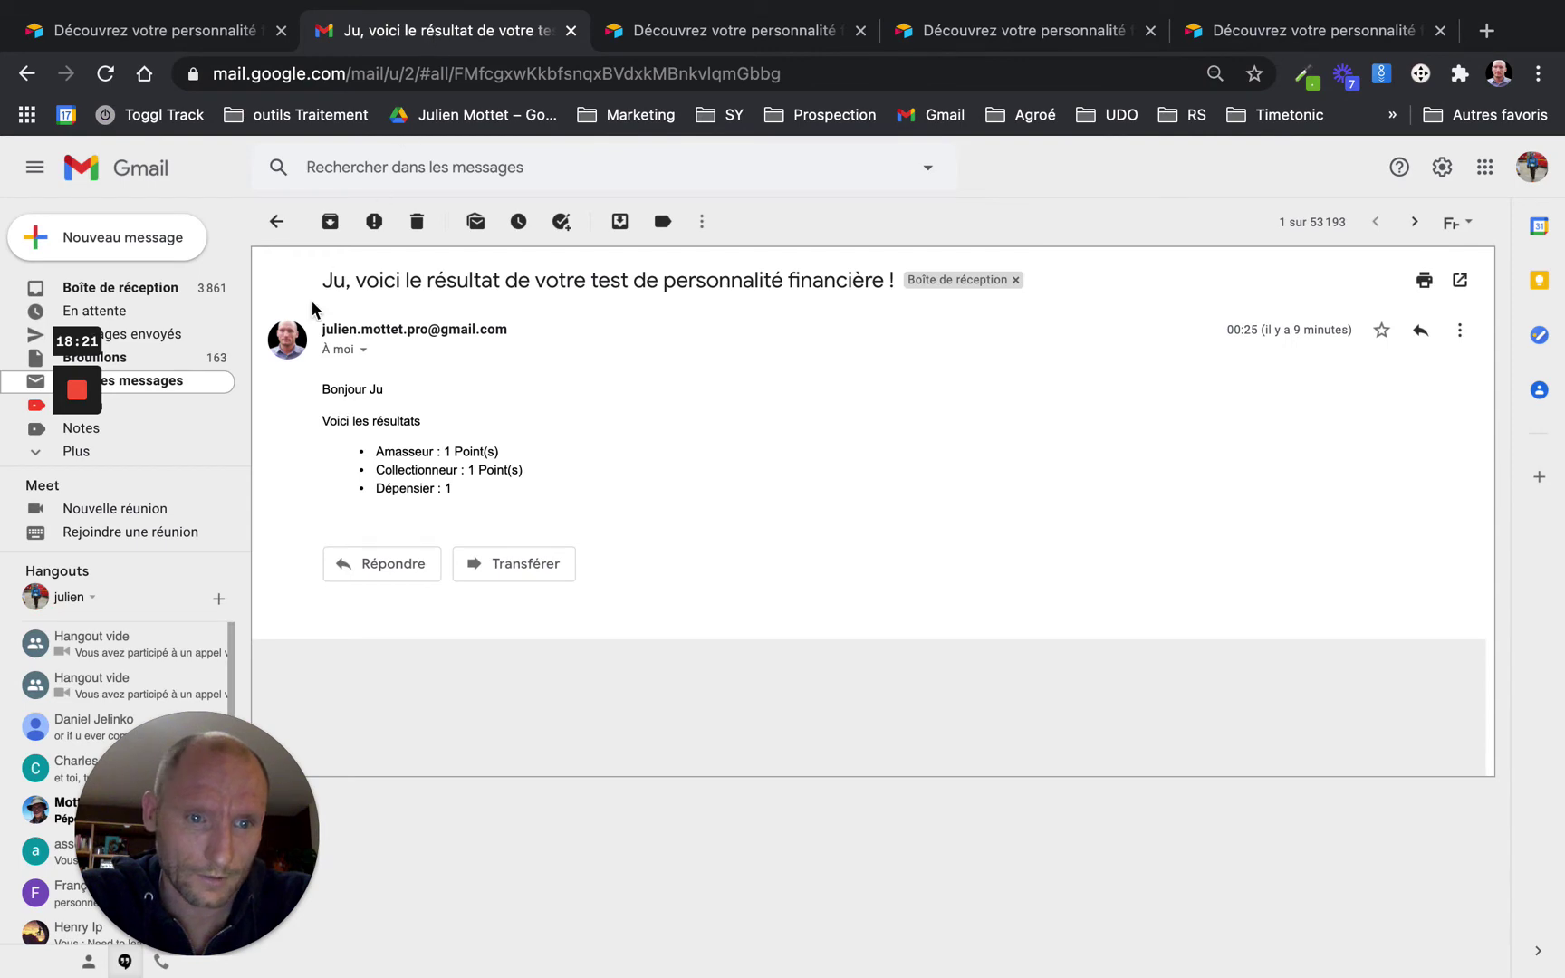
Open the newest quiz result email in the inbox, then return to Airtable
left_click(131, 295)
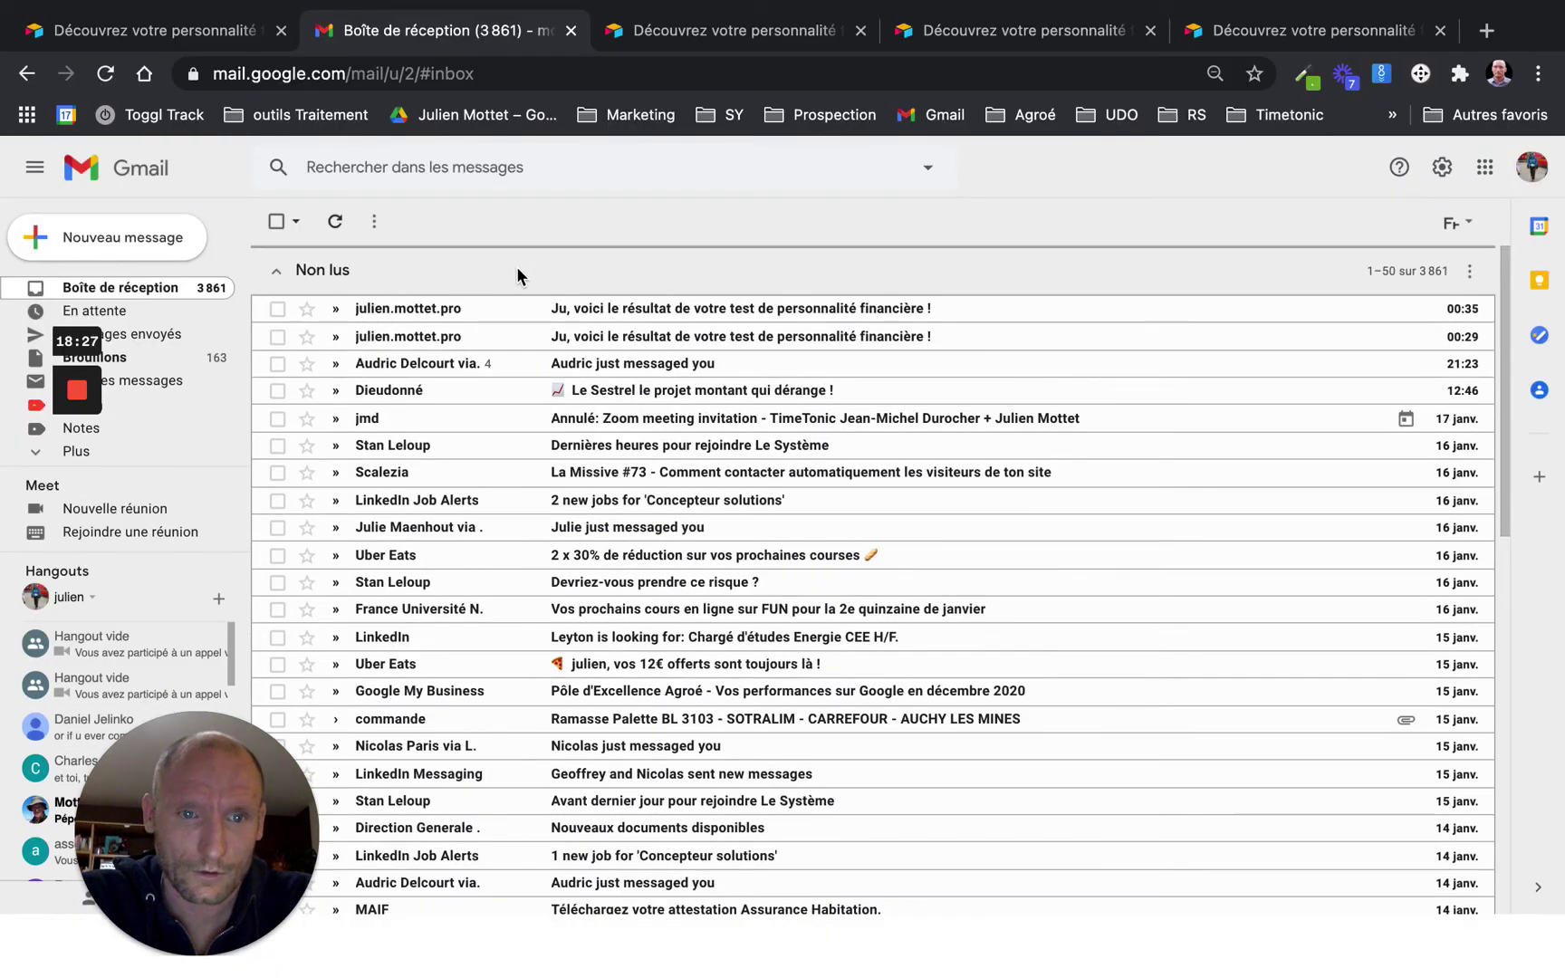
left_click(670, 313)
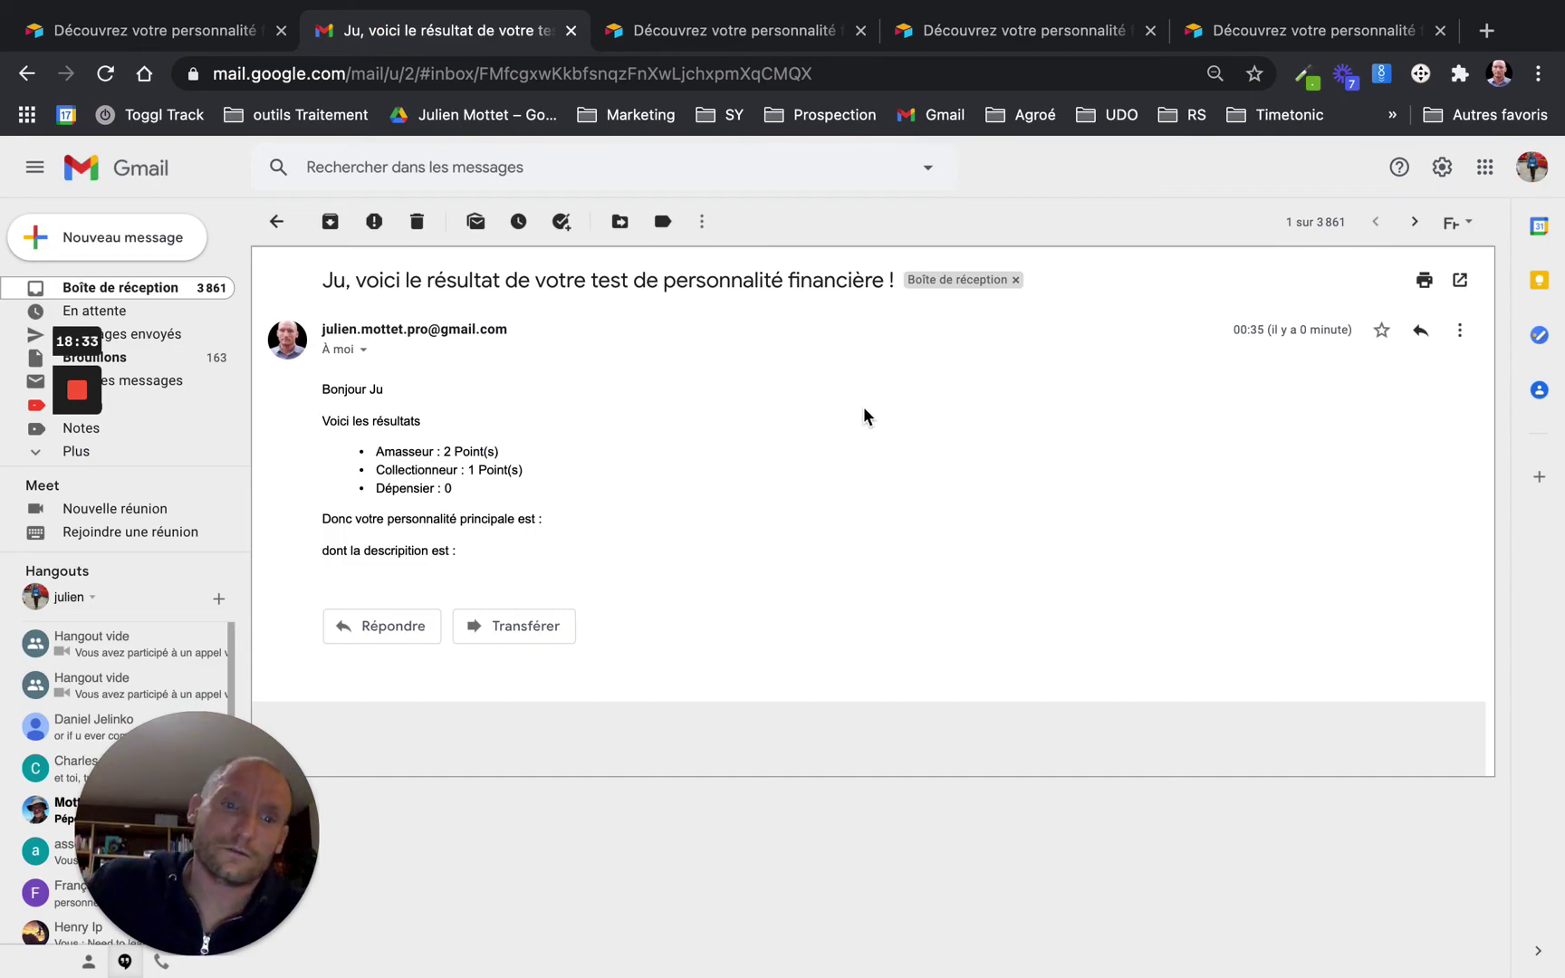
key("ctrl+Left")
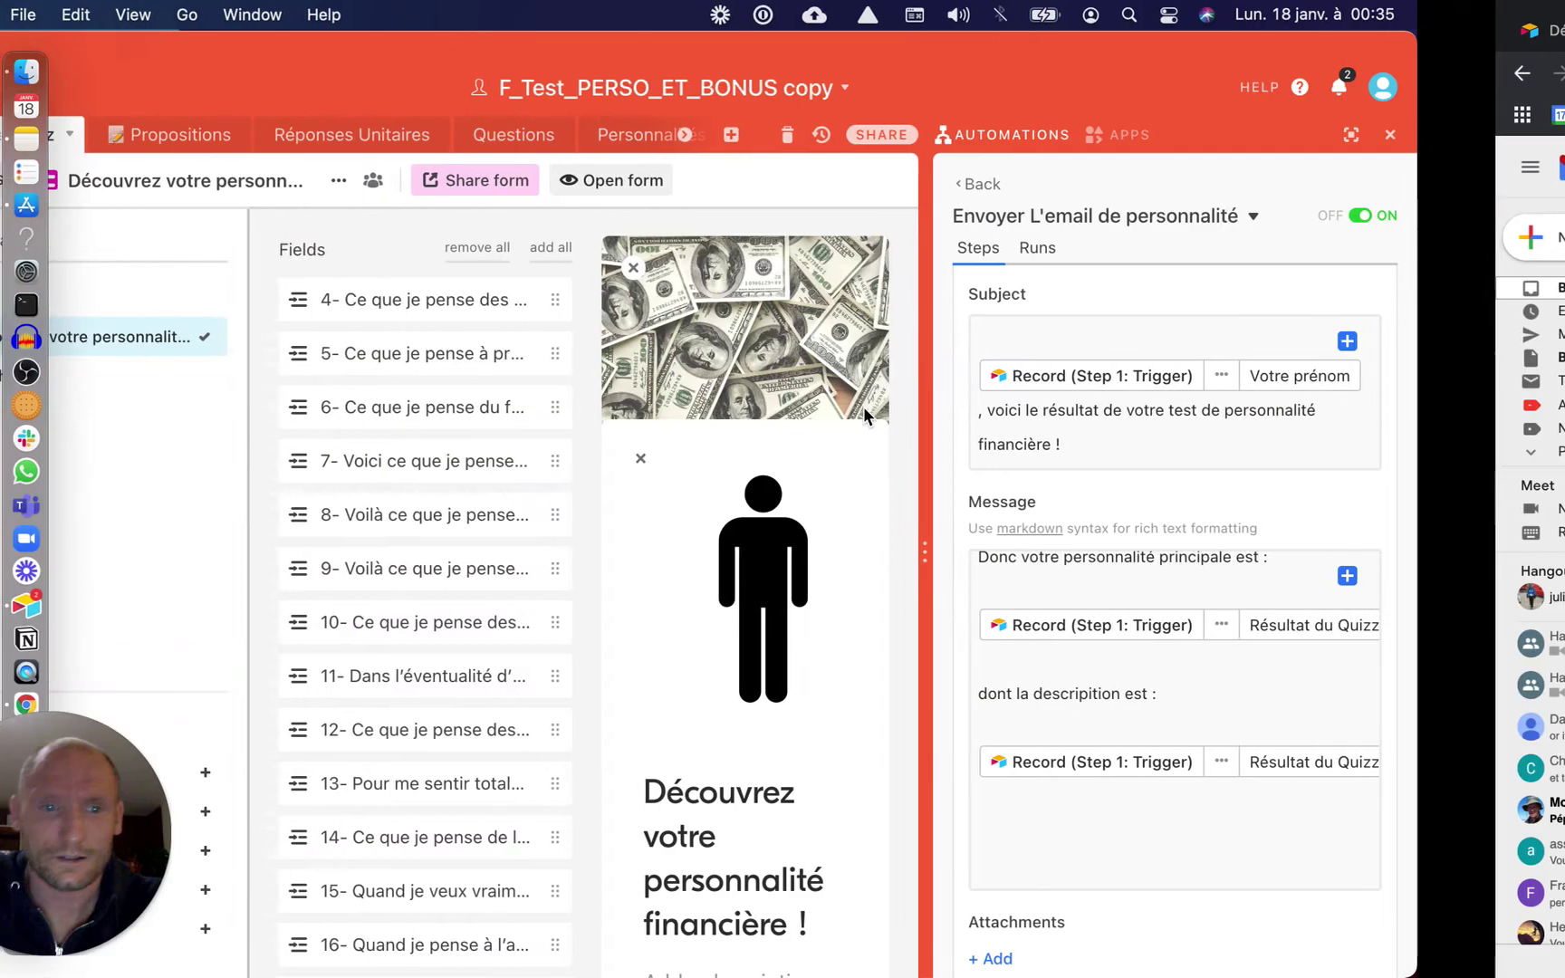
key("ctrl+Right")
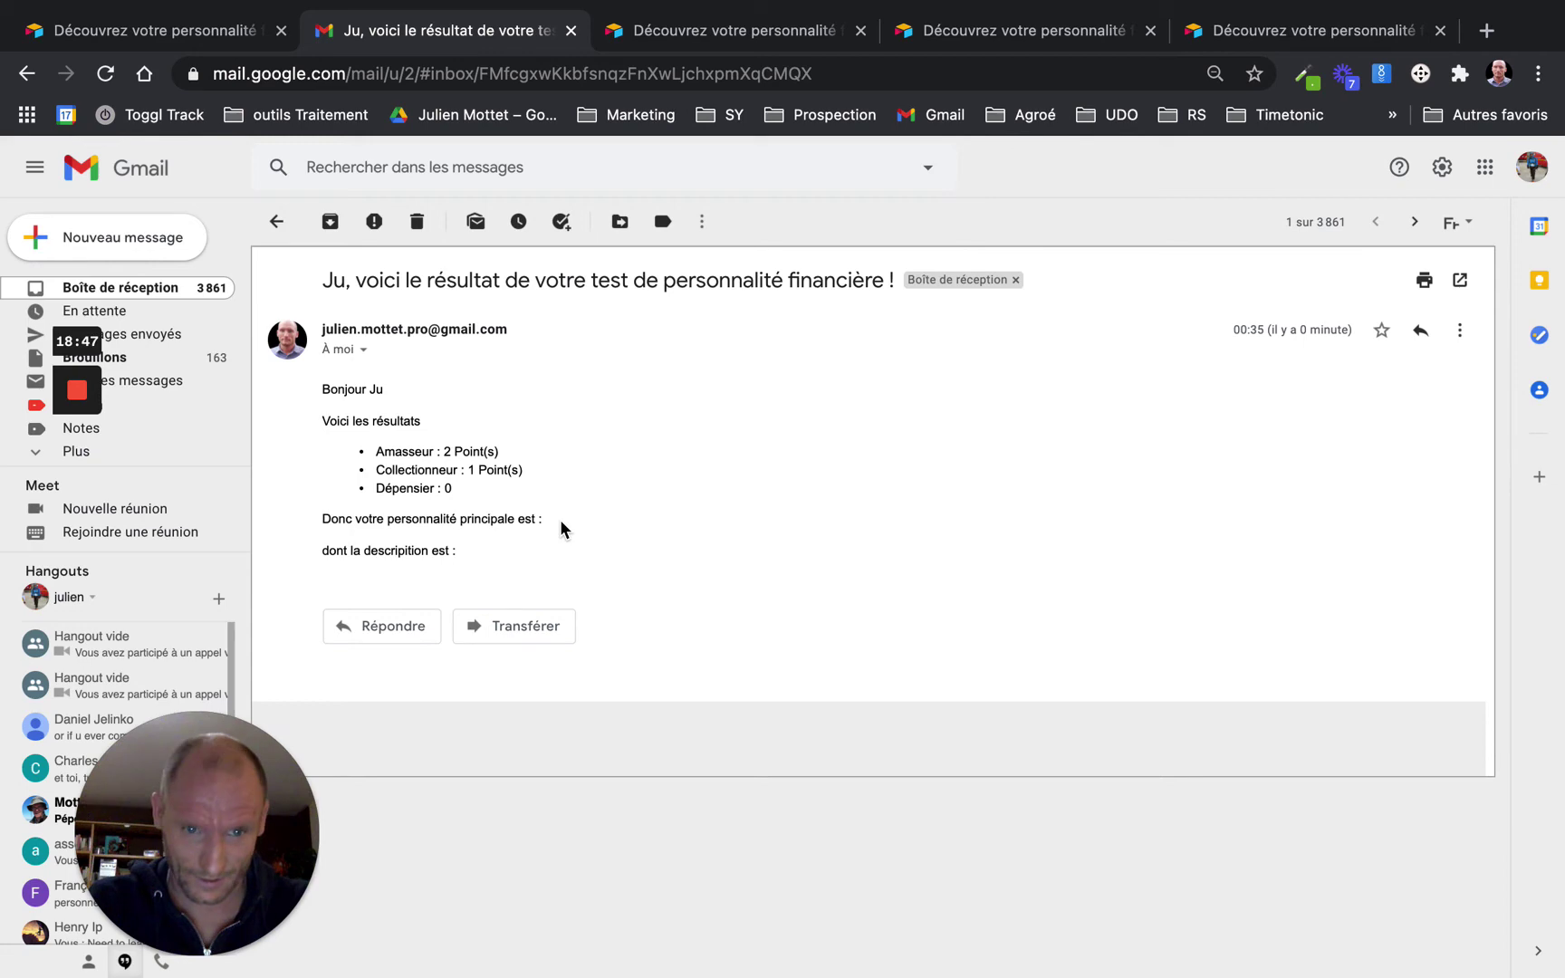
key("ctrl+Left")
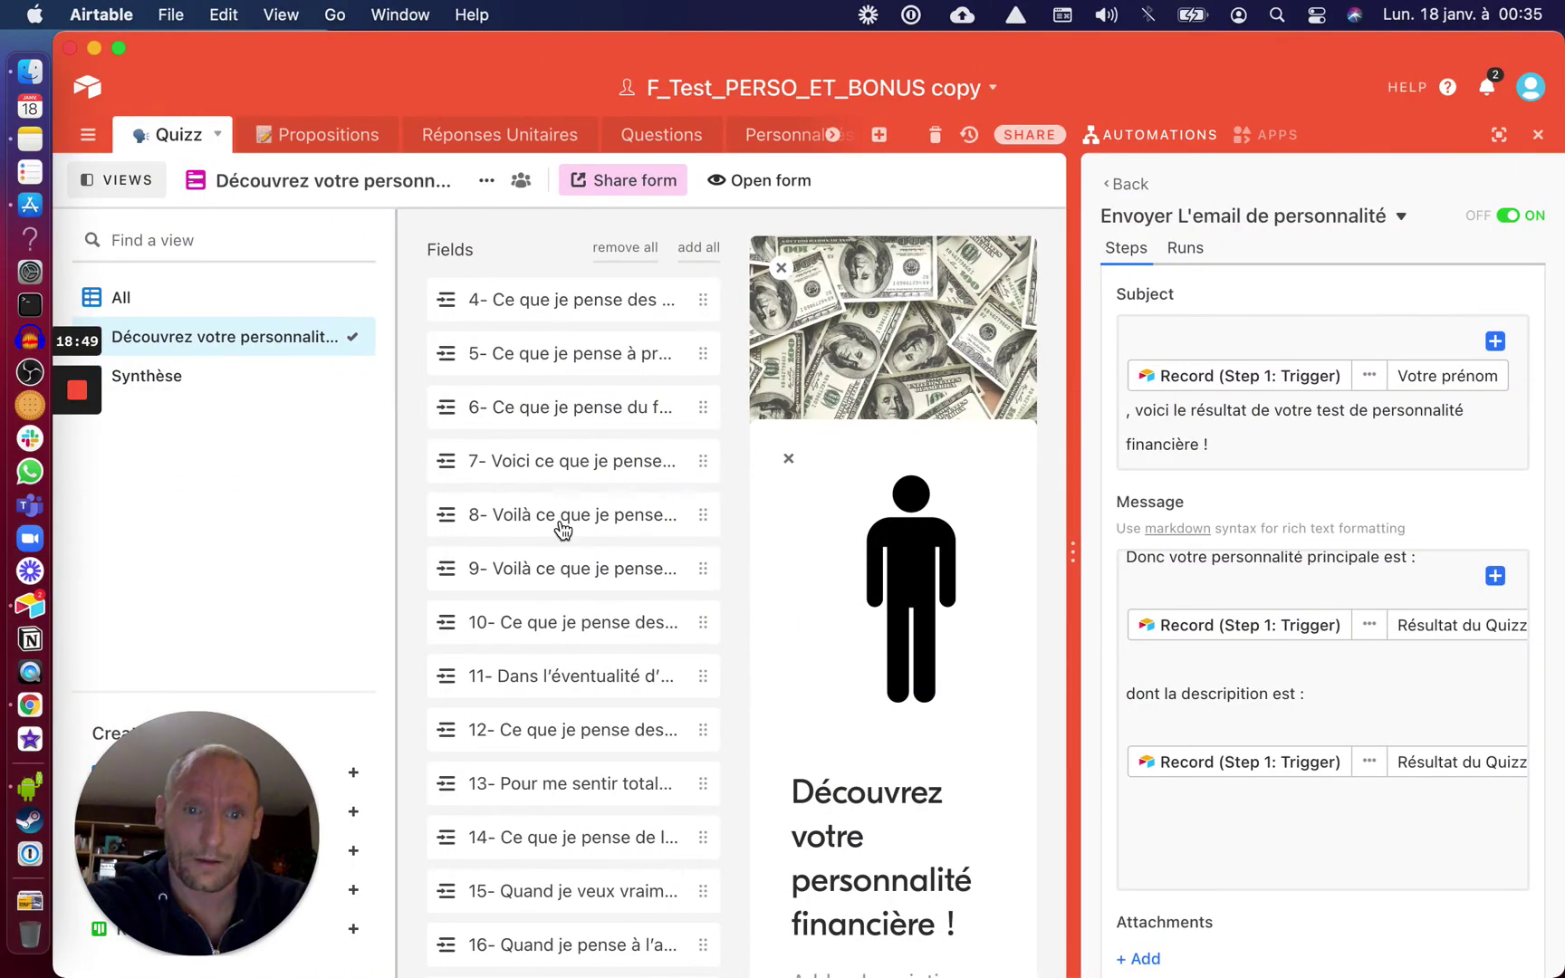
Change the trigger condition to Résultat du Quizz 'is not empty'
scroll(1359, 403, "up", 5)
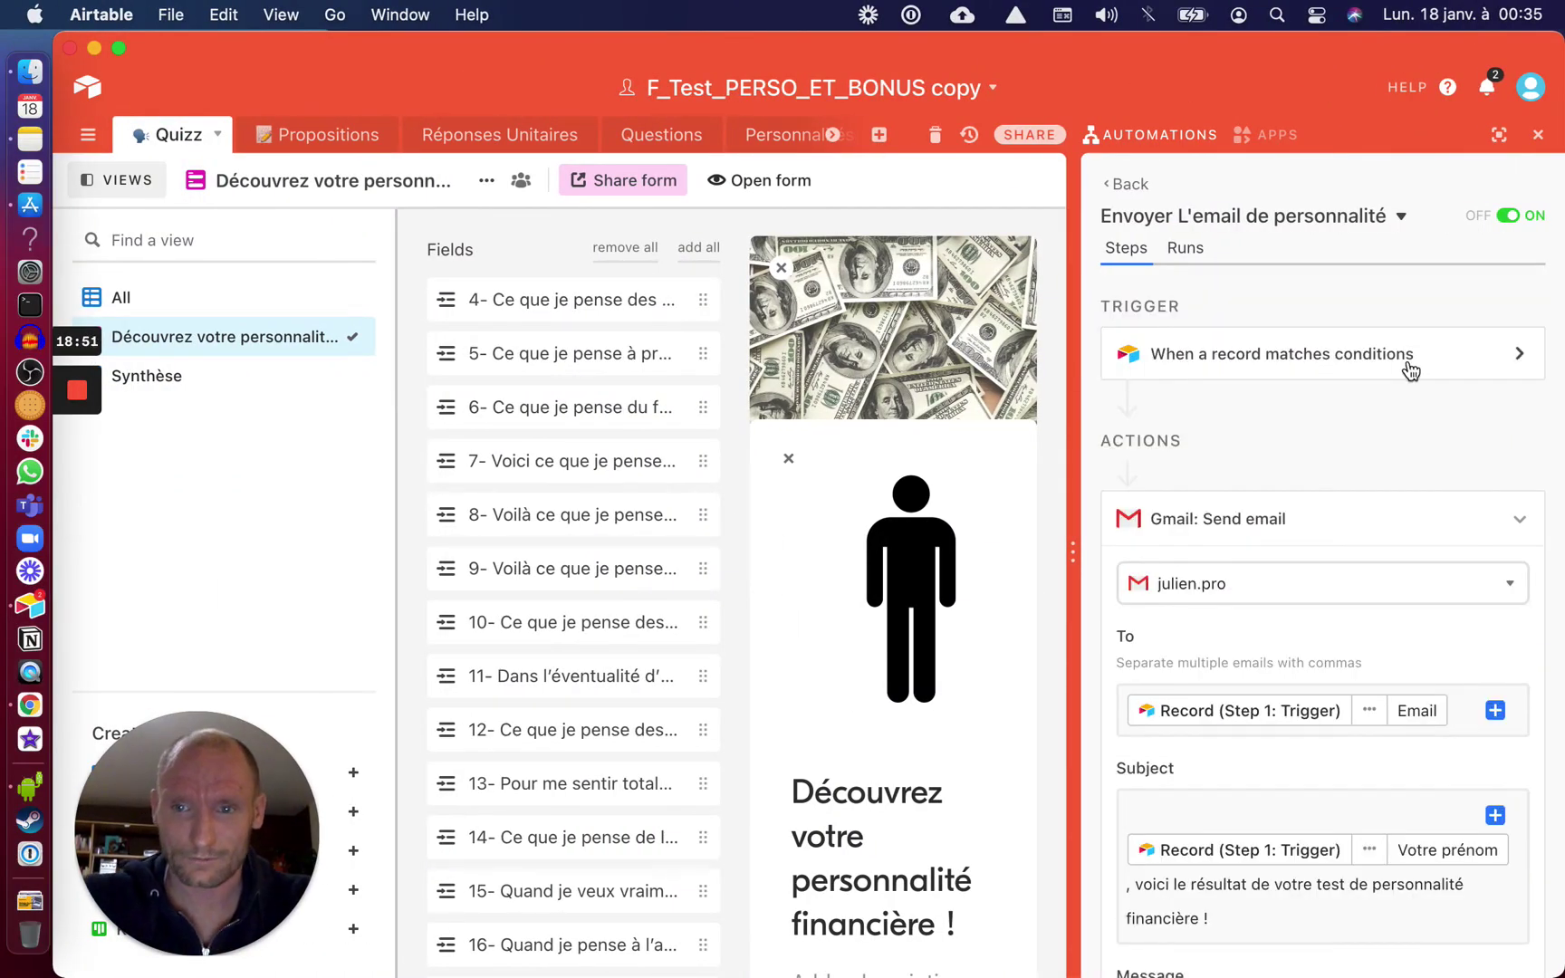
left_click(1408, 364)
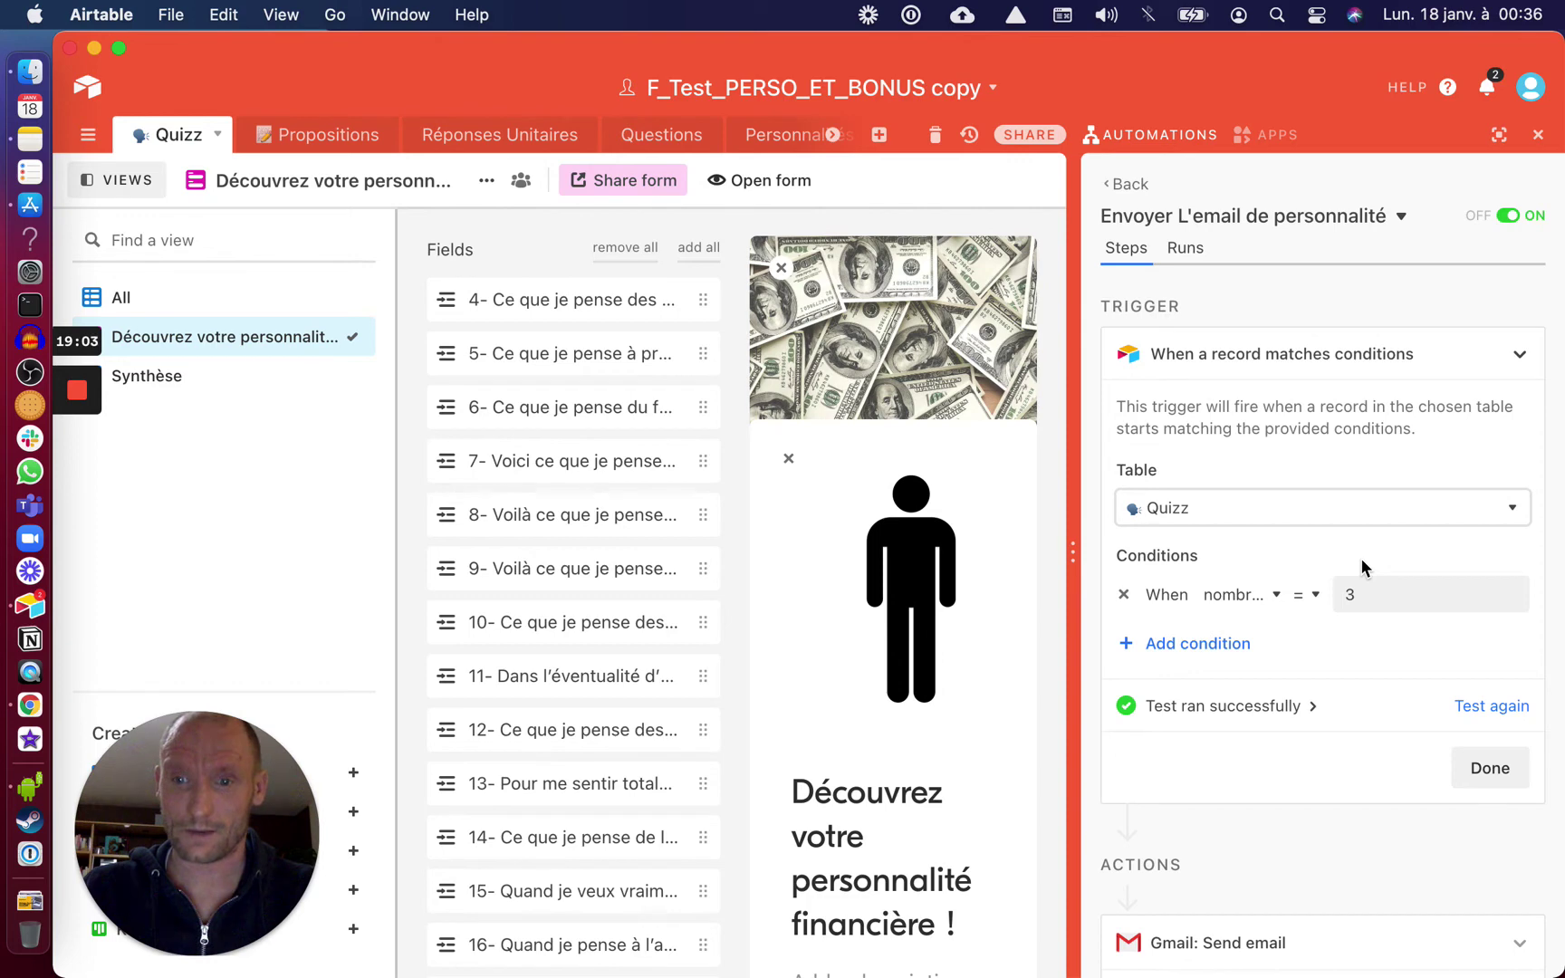
left_click(1276, 594)
scroll(1164, 800, "down", 5)
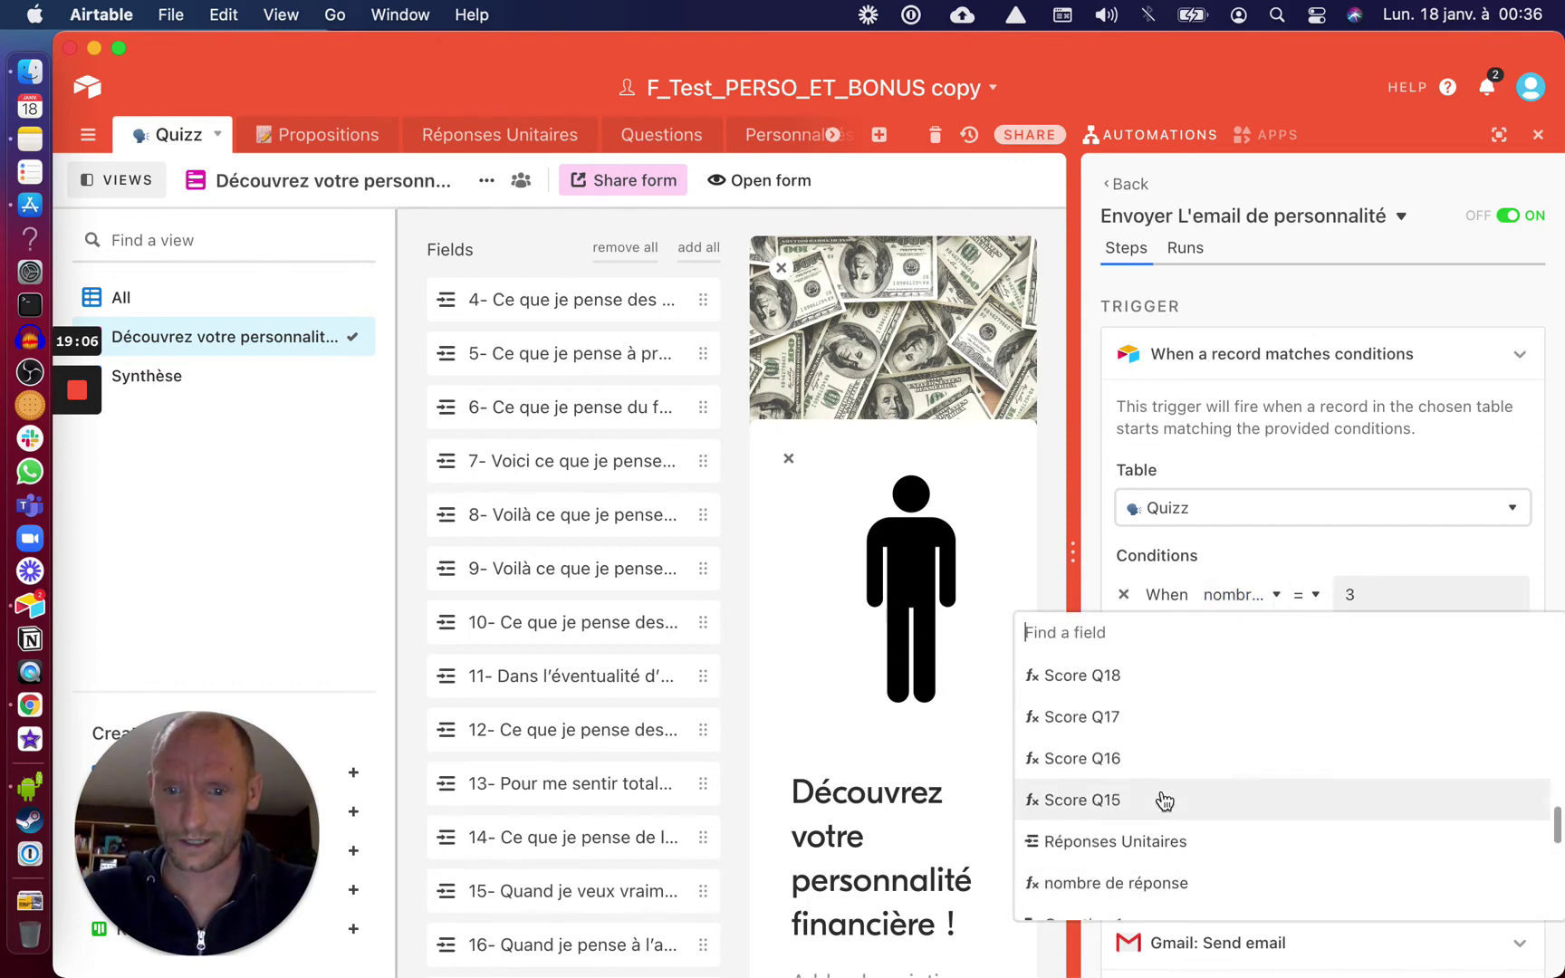
scroll(1164, 800, "down", 4)
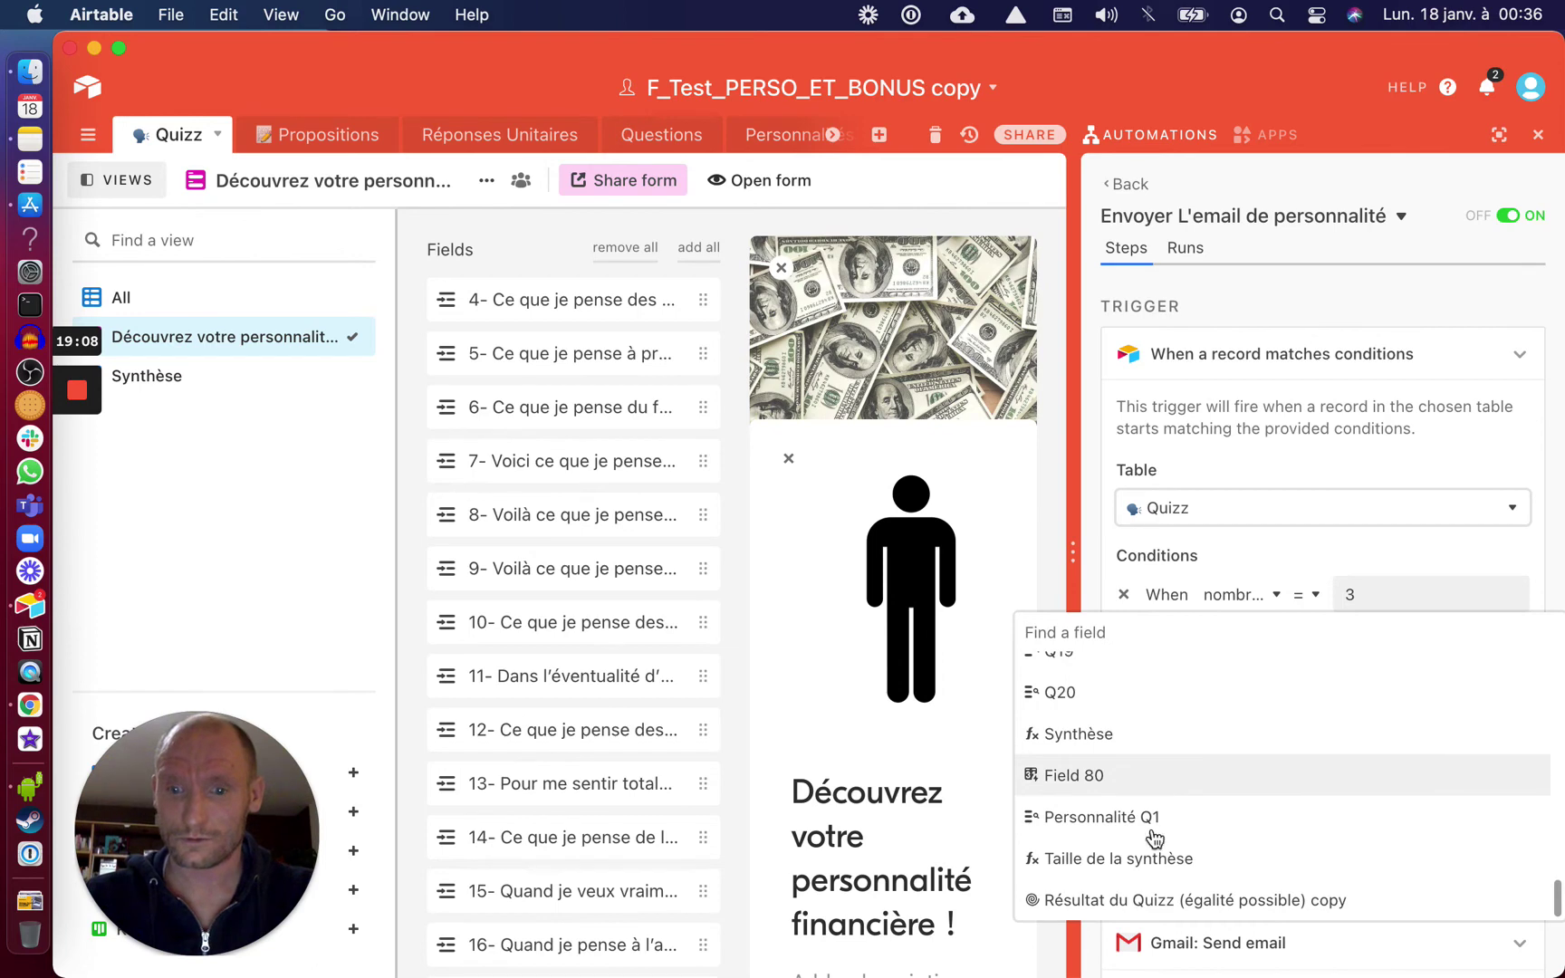
left_click(1146, 900)
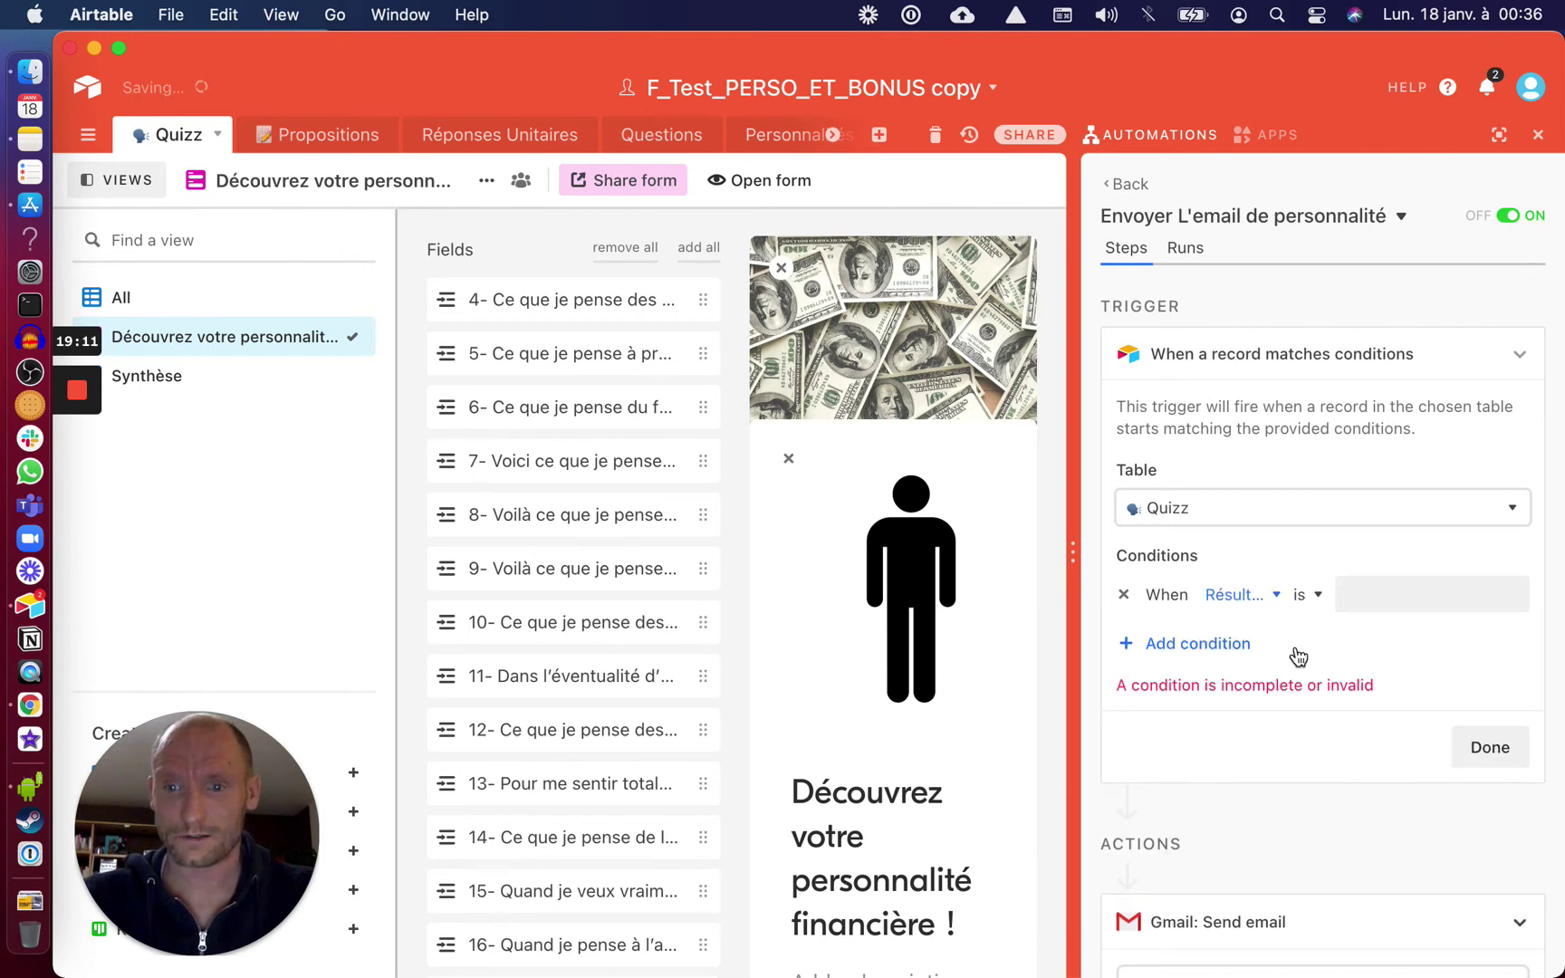
left_click(1318, 596)
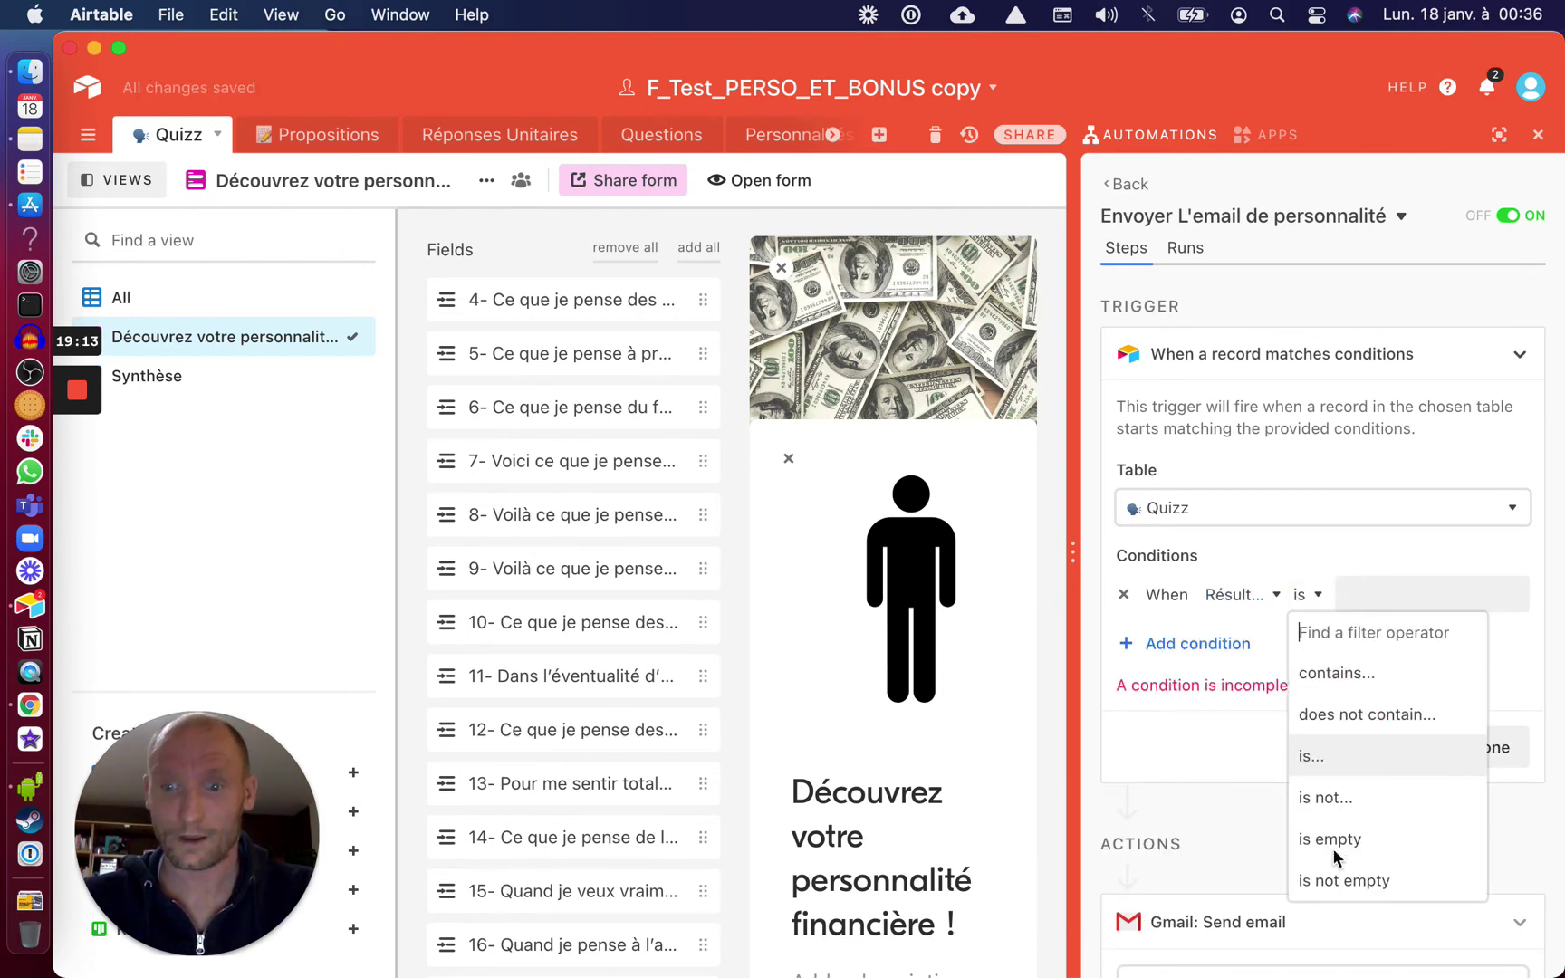
left_click(1333, 880)
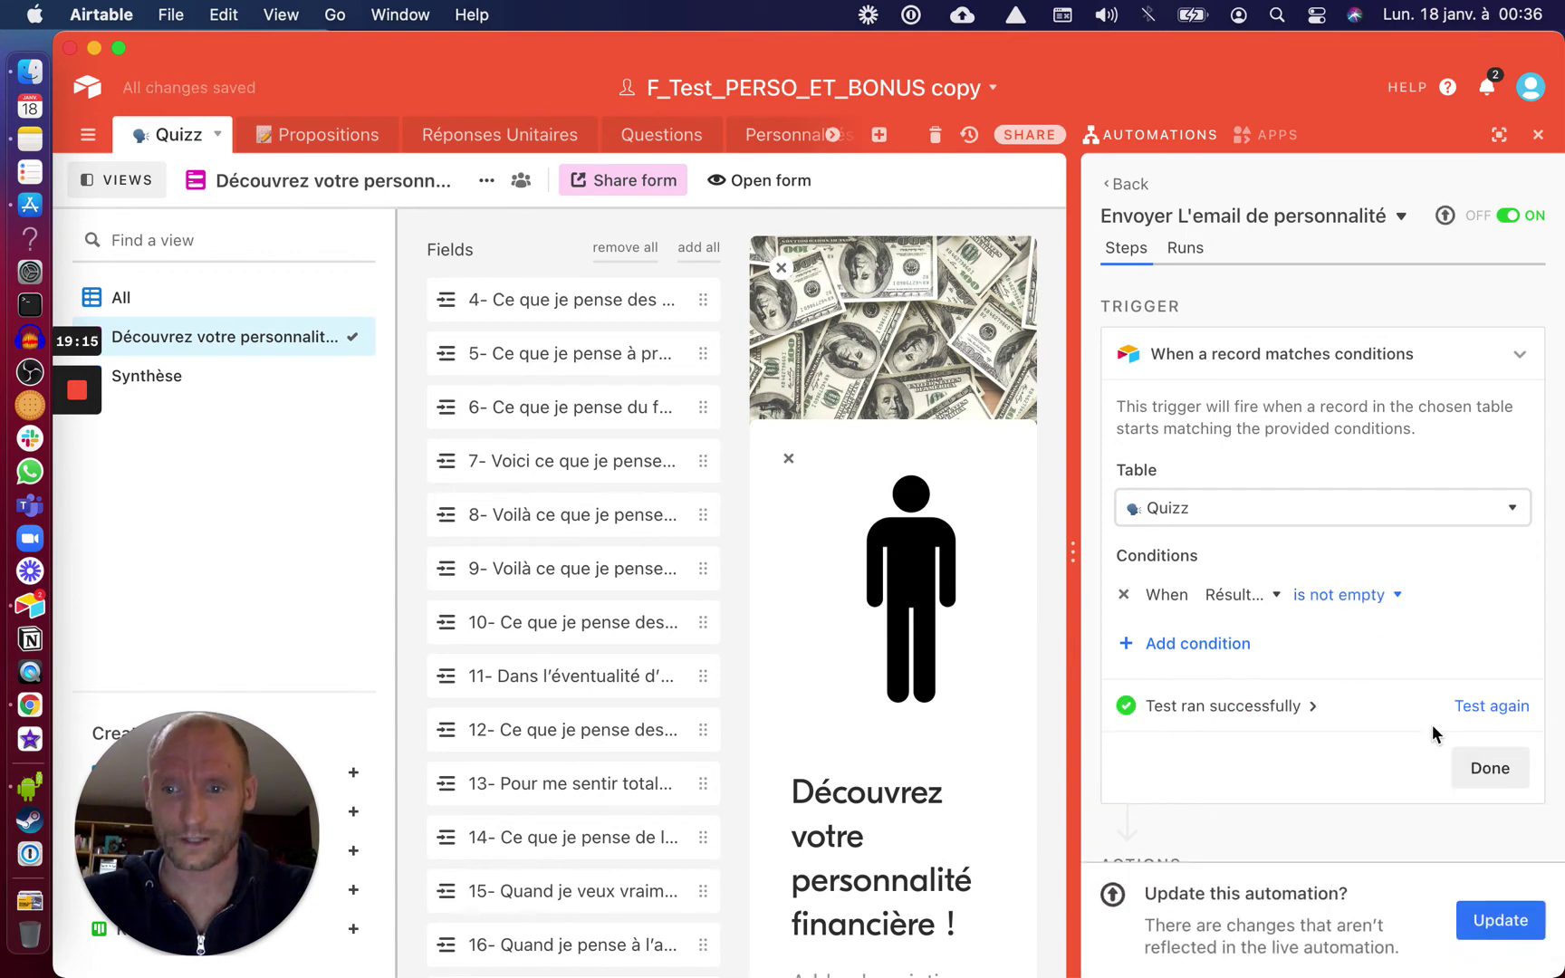
Rerun the trigger test and the email step's test
left_click(1479, 712)
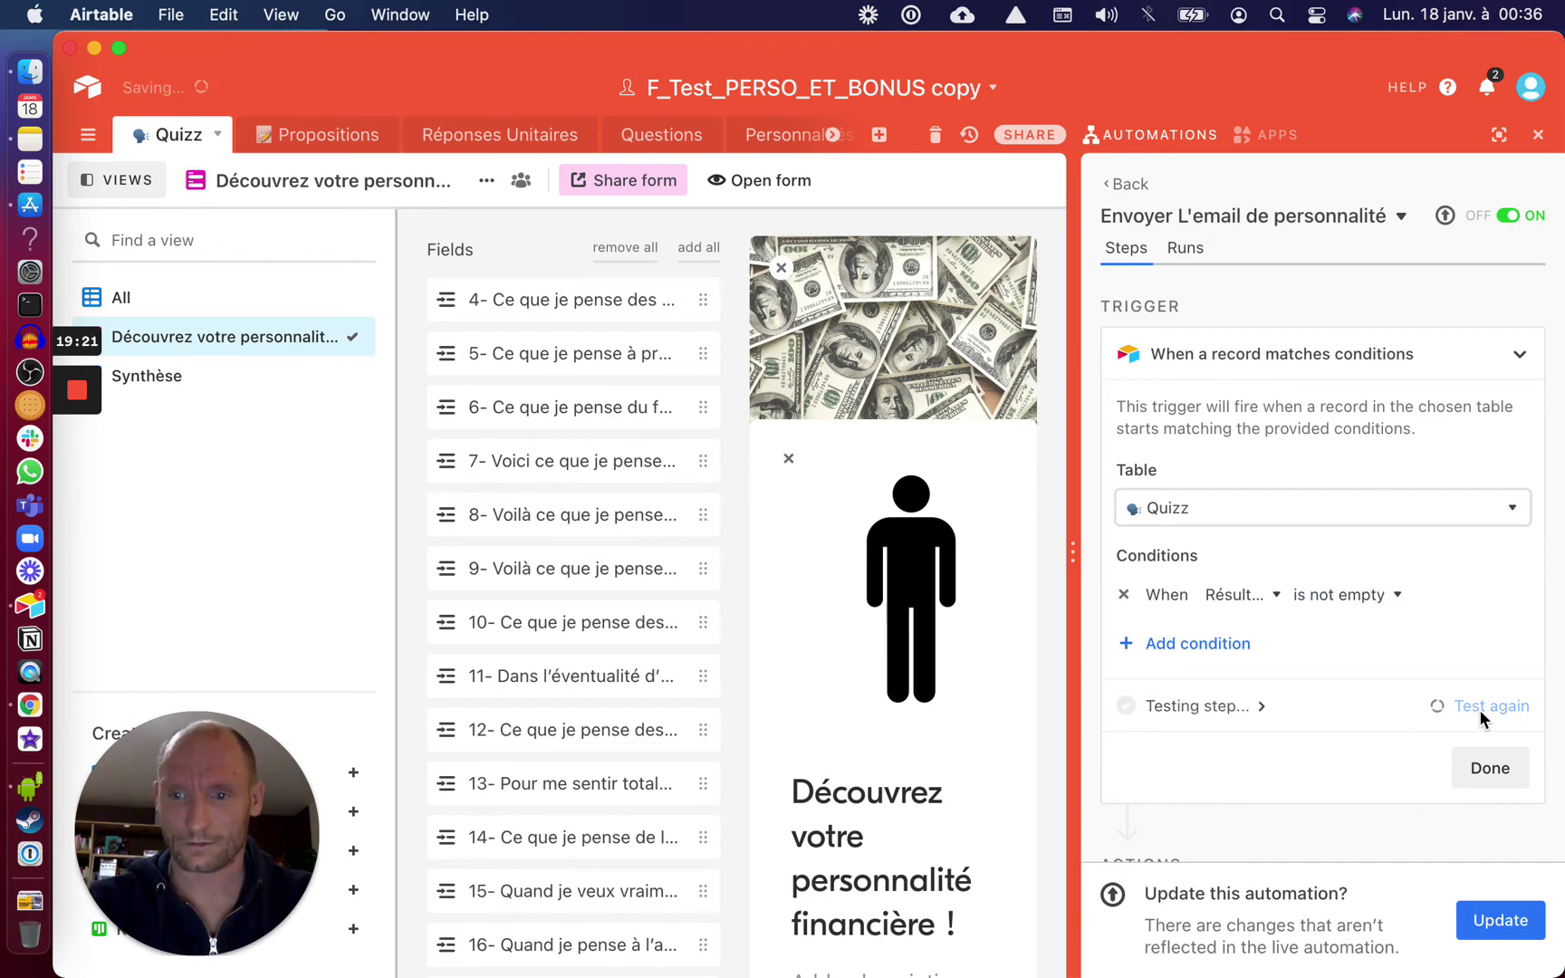
scroll(1480, 715, "down", 10)
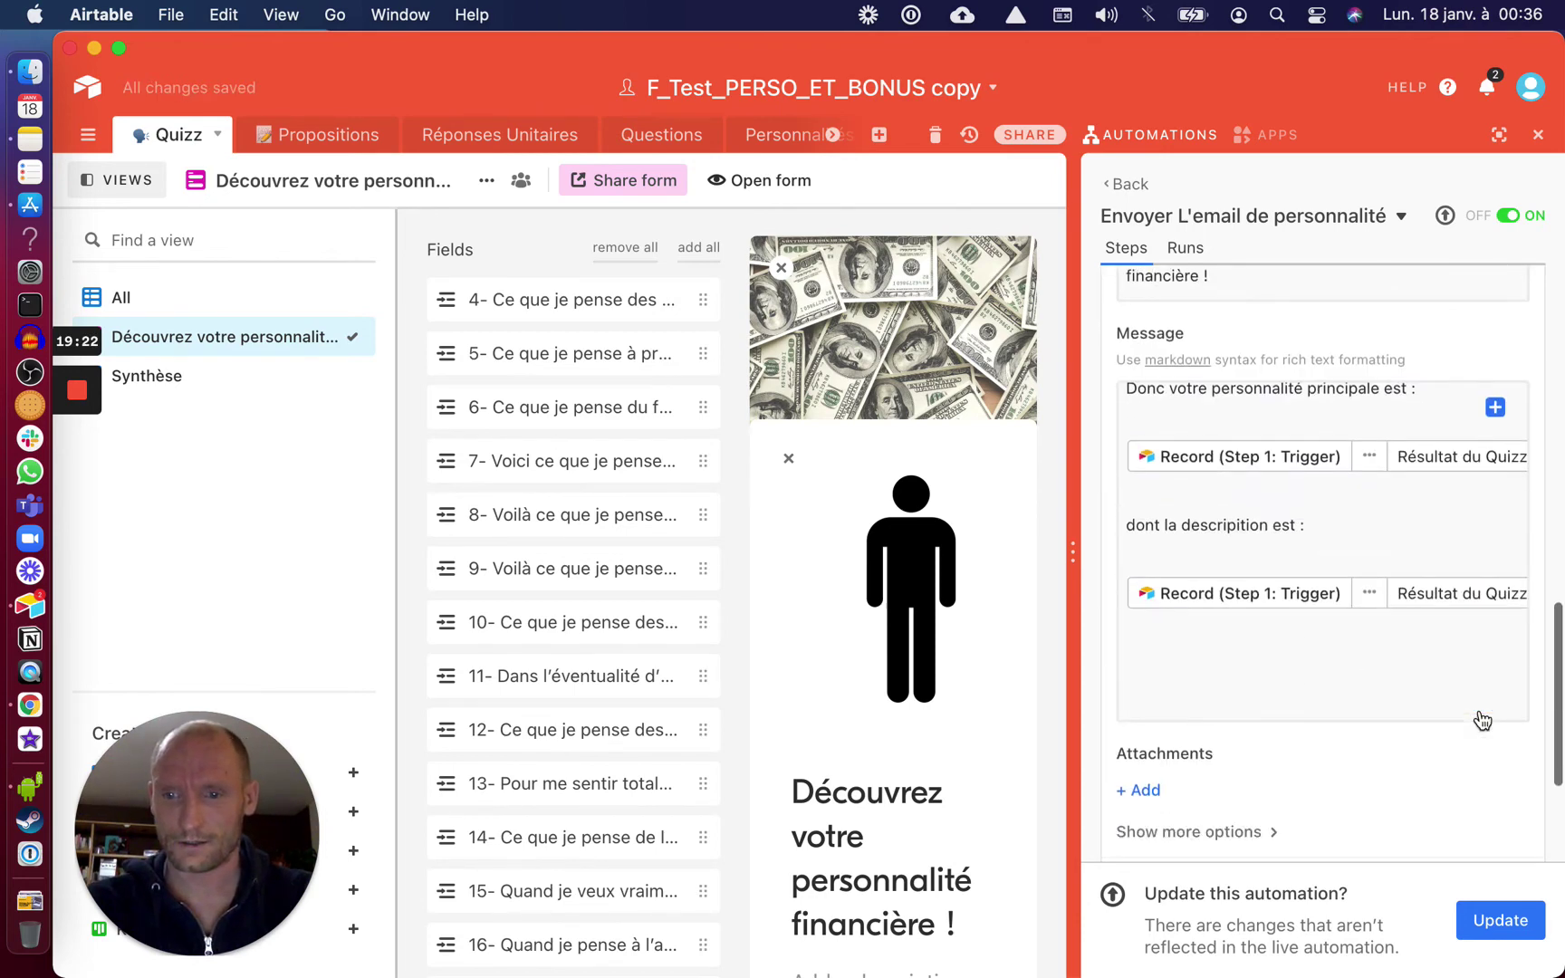
scroll(1481, 719, "down", 3)
left_click(1492, 651)
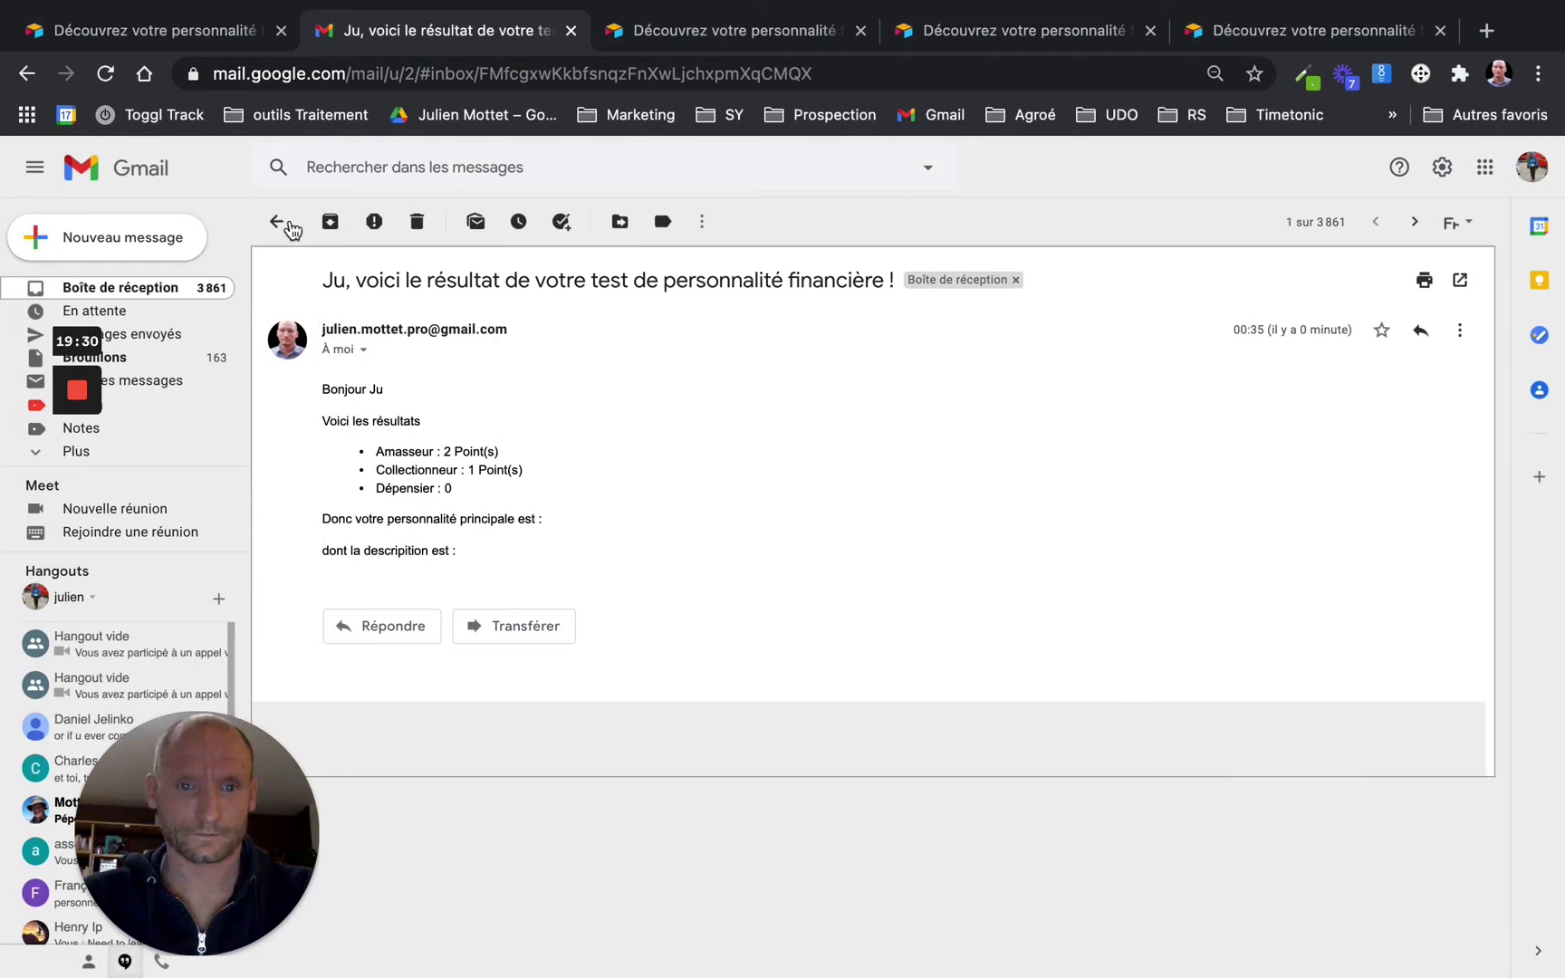
Read the newest result email naming Dépensier with its description, then go back to the inbox
left_click(281, 223)
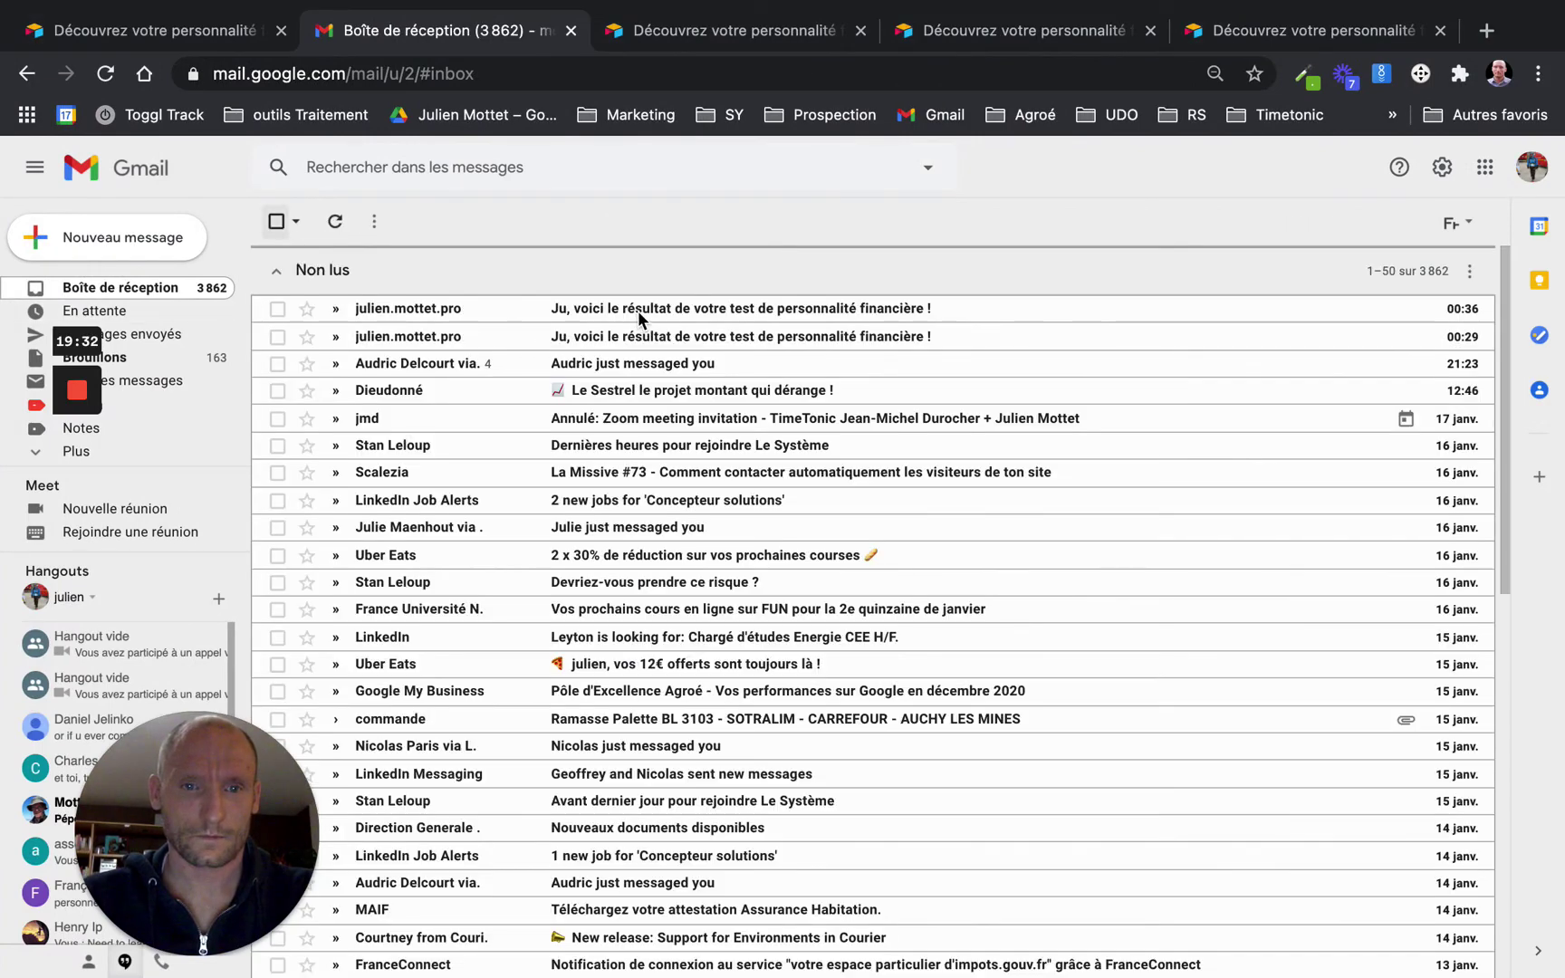
left_click(644, 312)
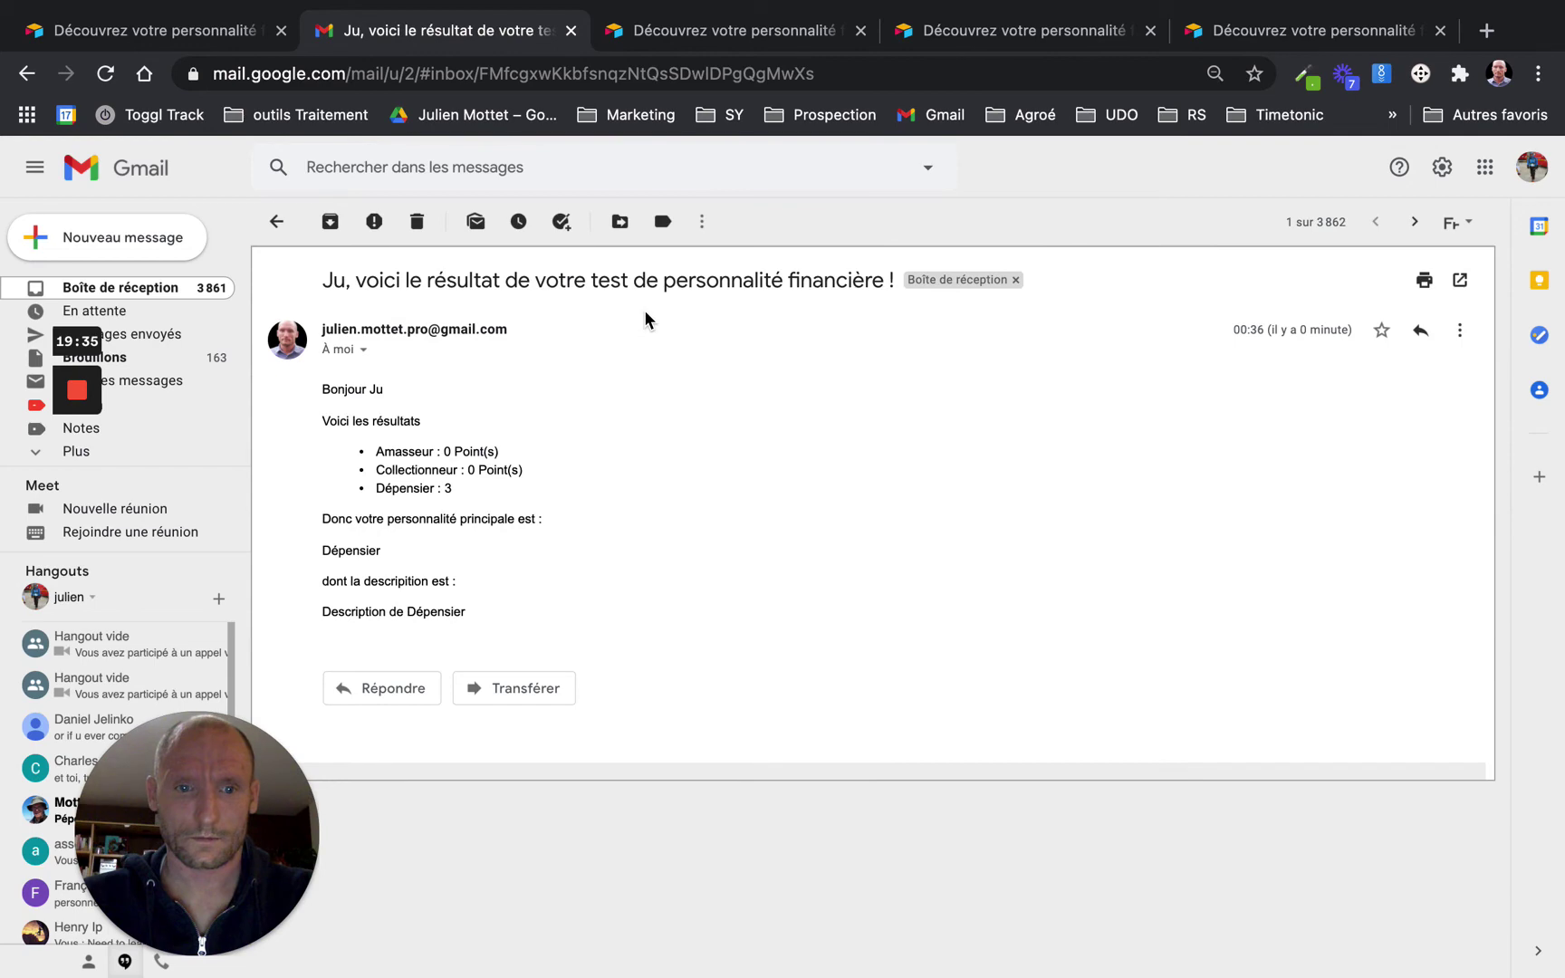
left_click(274, 223)
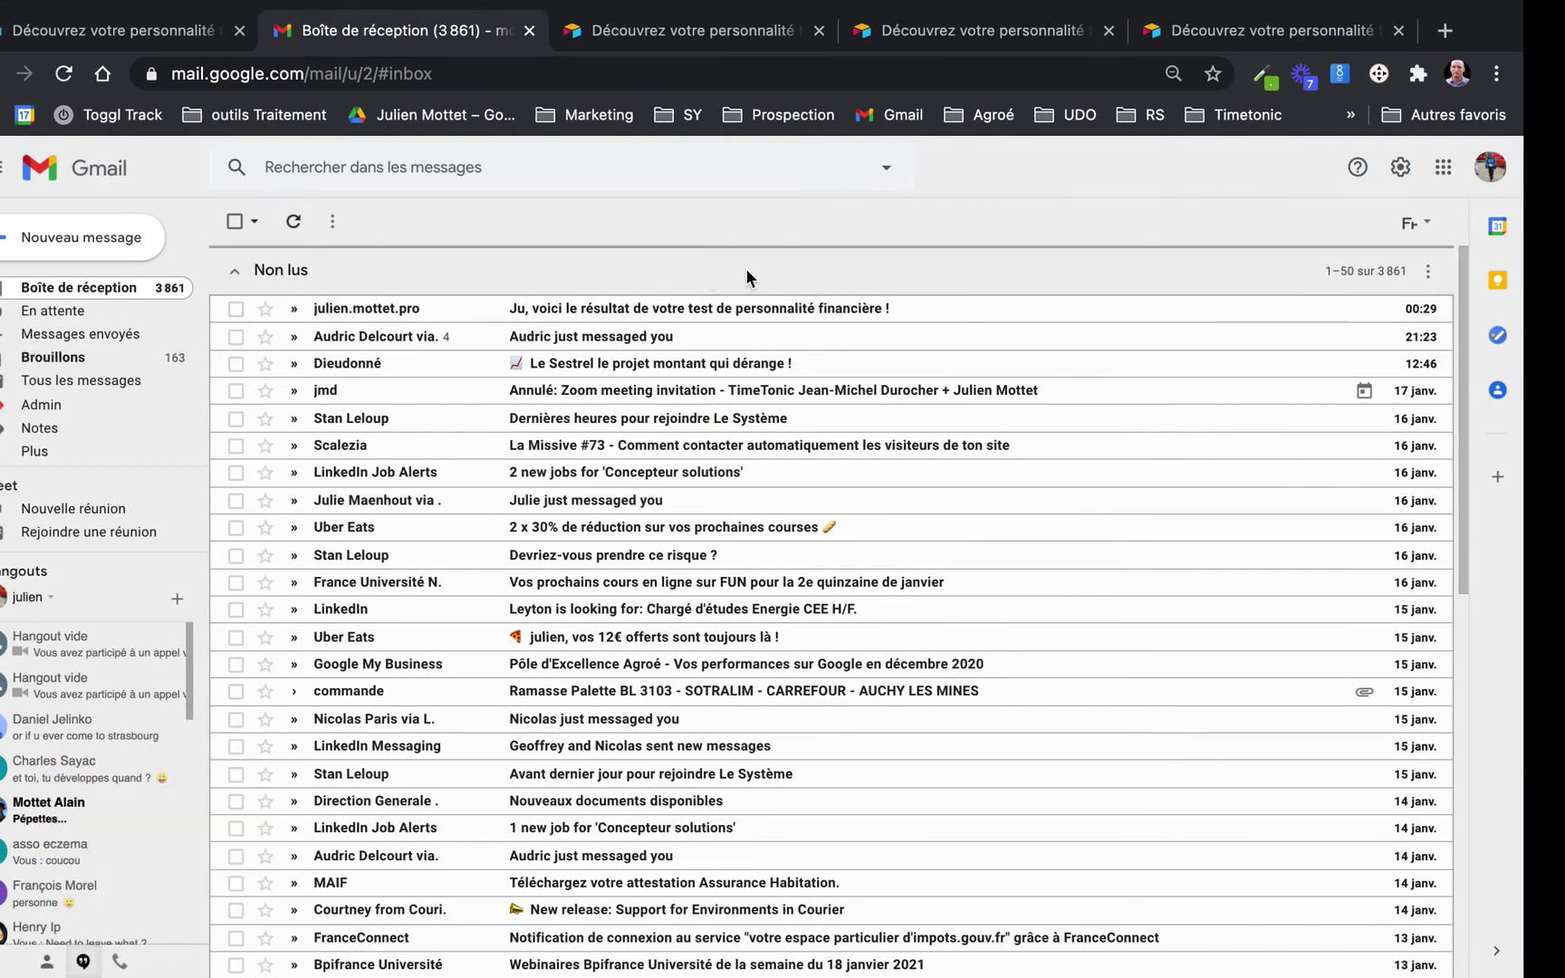
Publish the edited automation in Airtable
key("ctrl+Left")
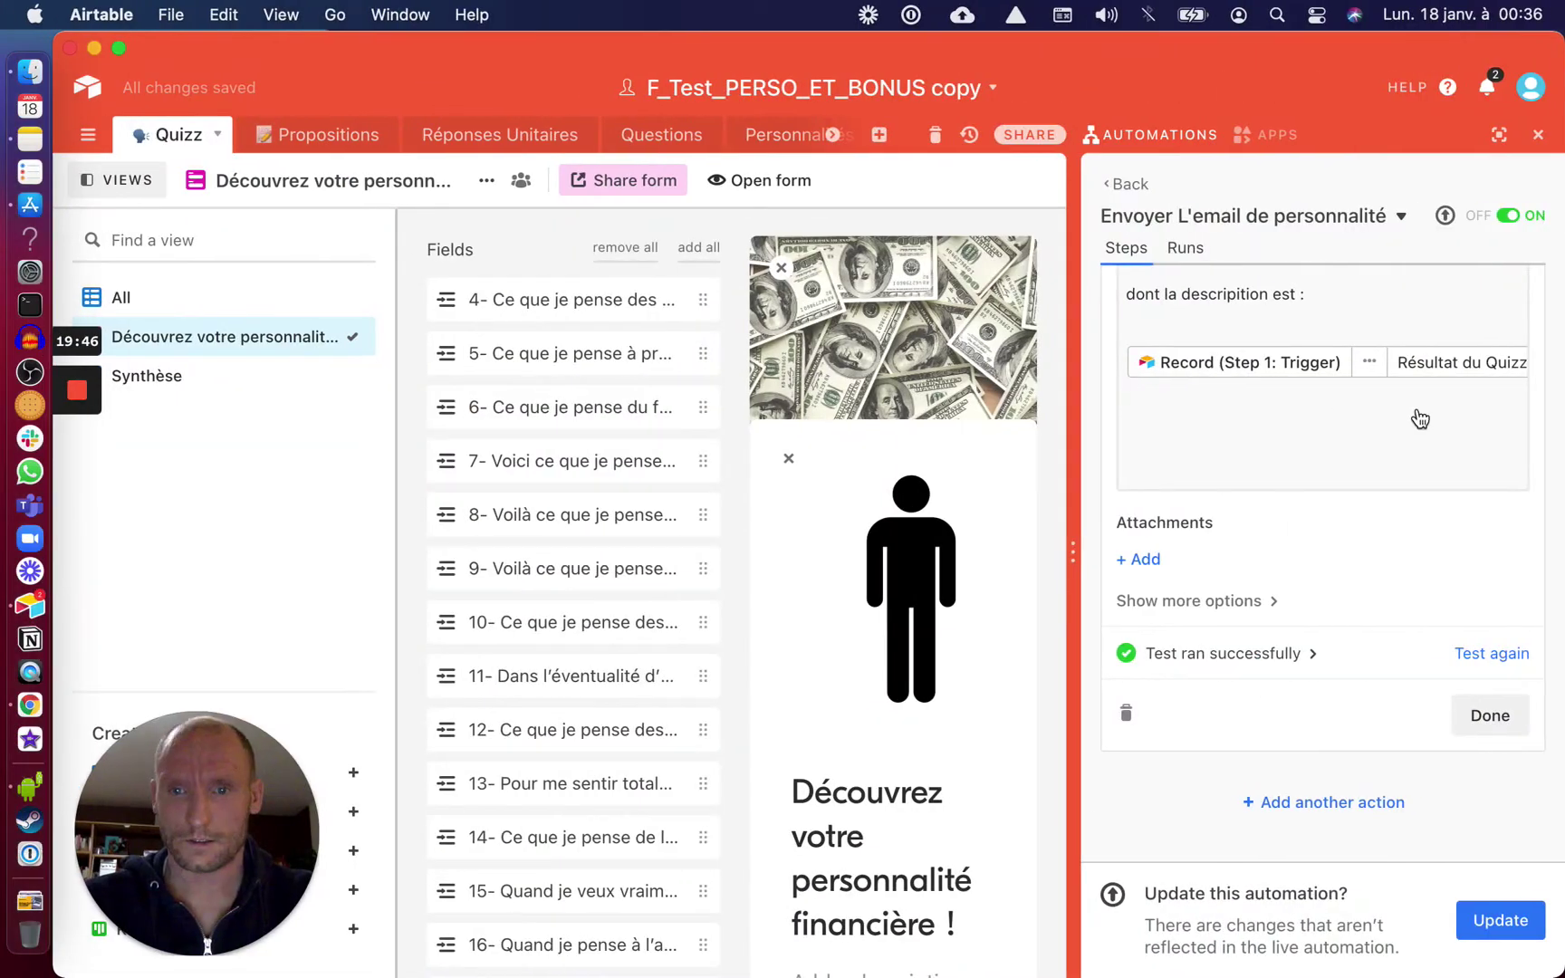
scroll(1442, 412, "up", 3)
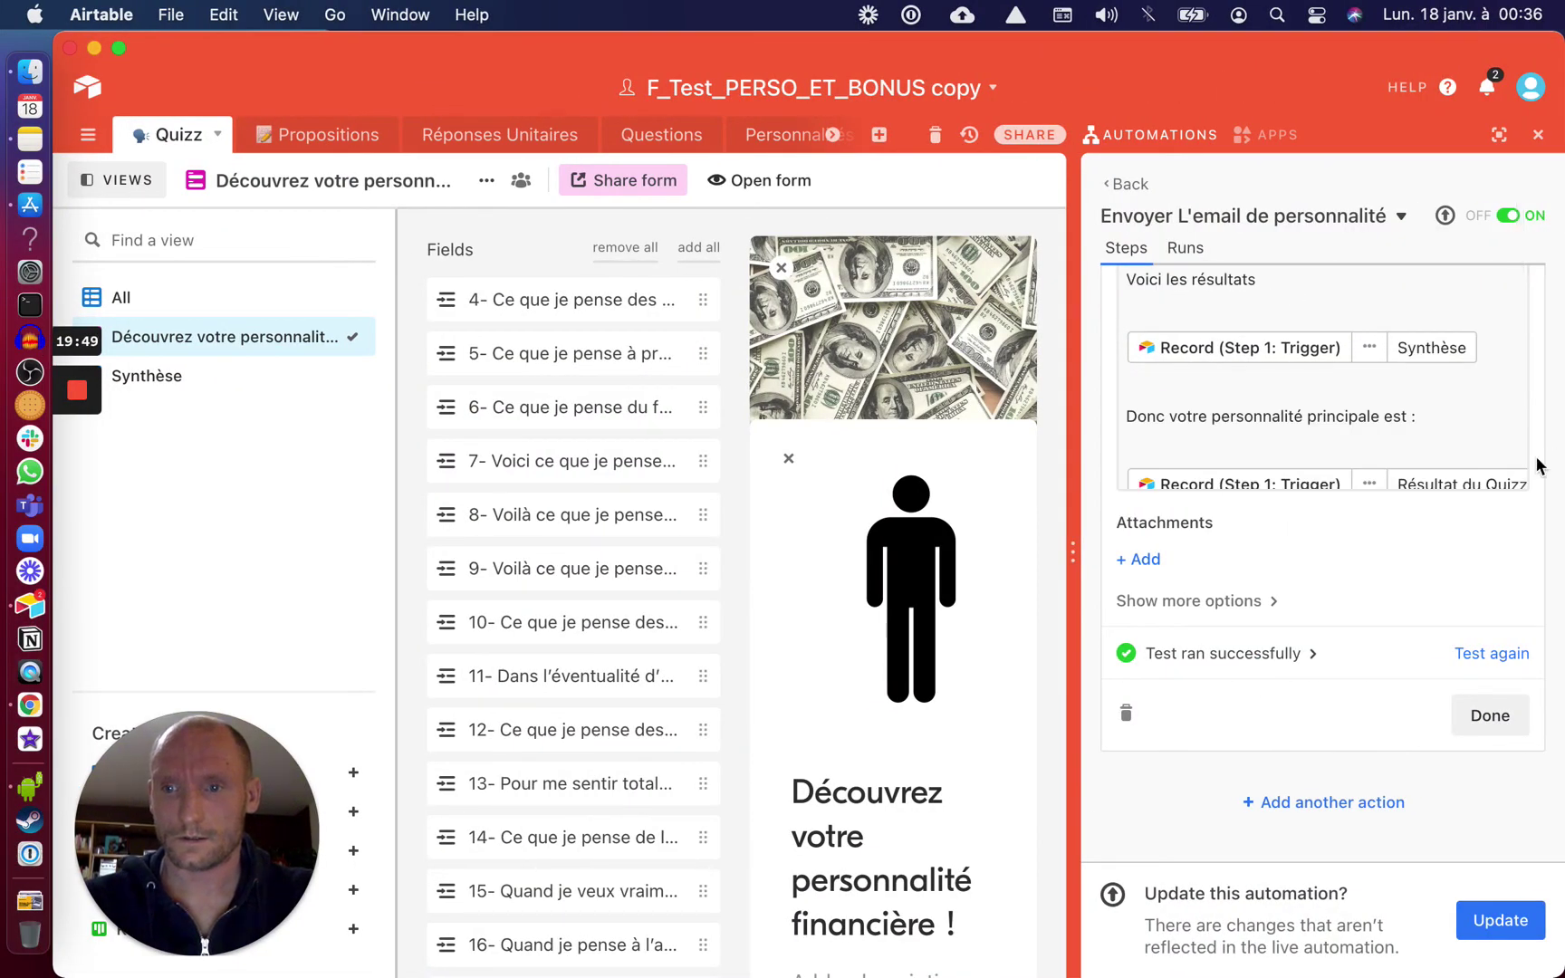
scroll(1539, 457, "up", 10)
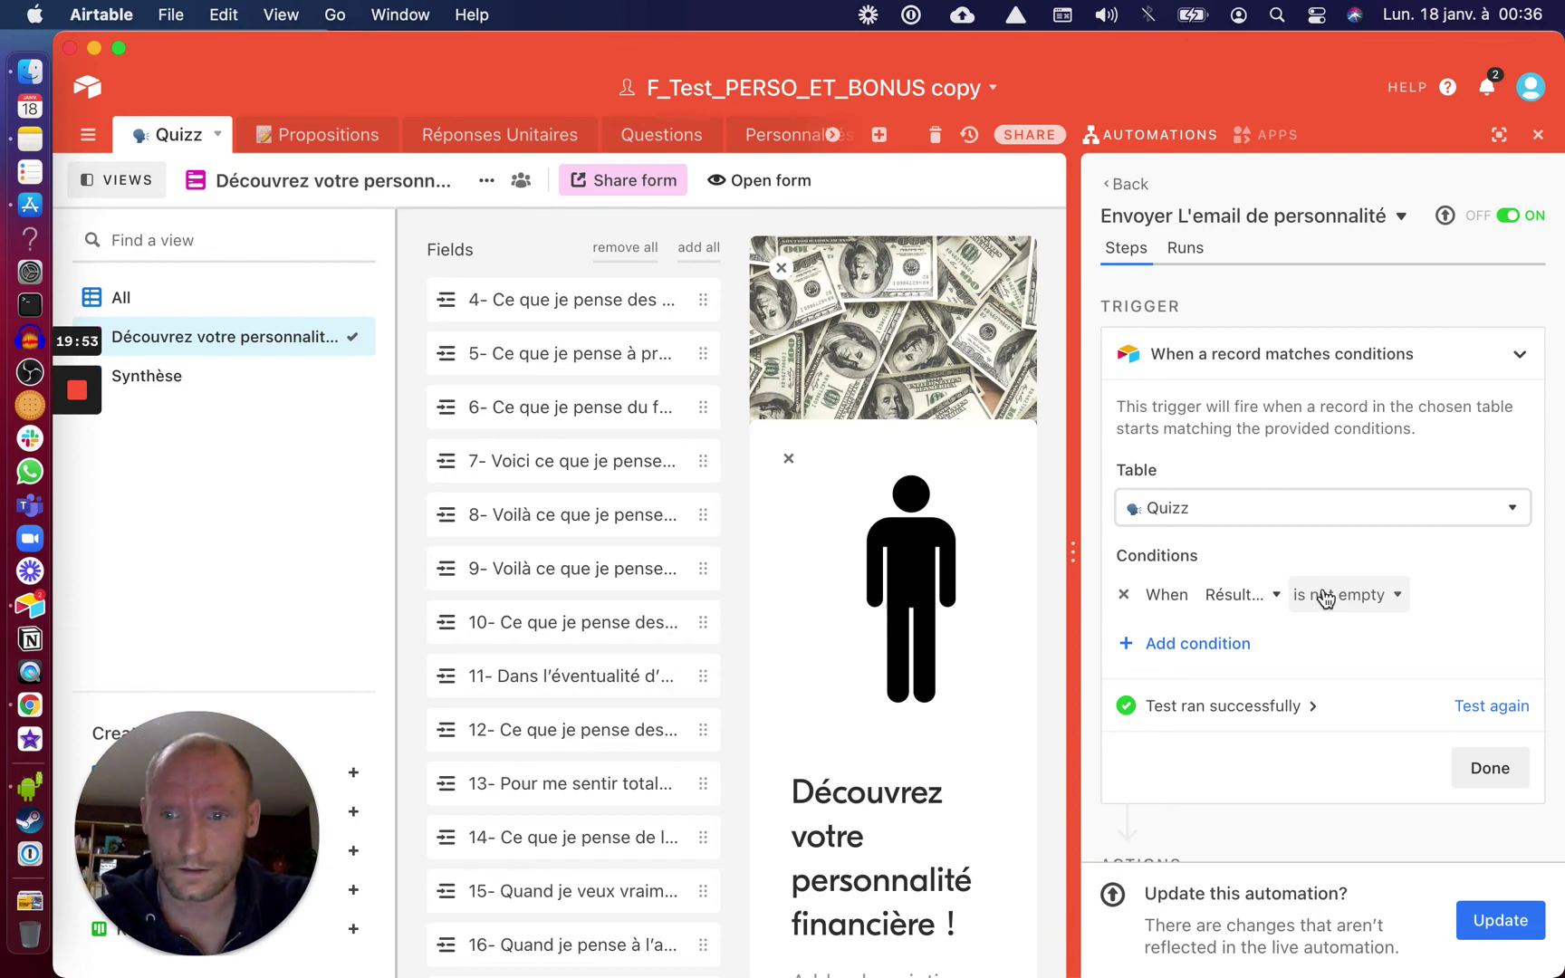
scroll(1370, 712, "down", 10)
left_click(1487, 923)
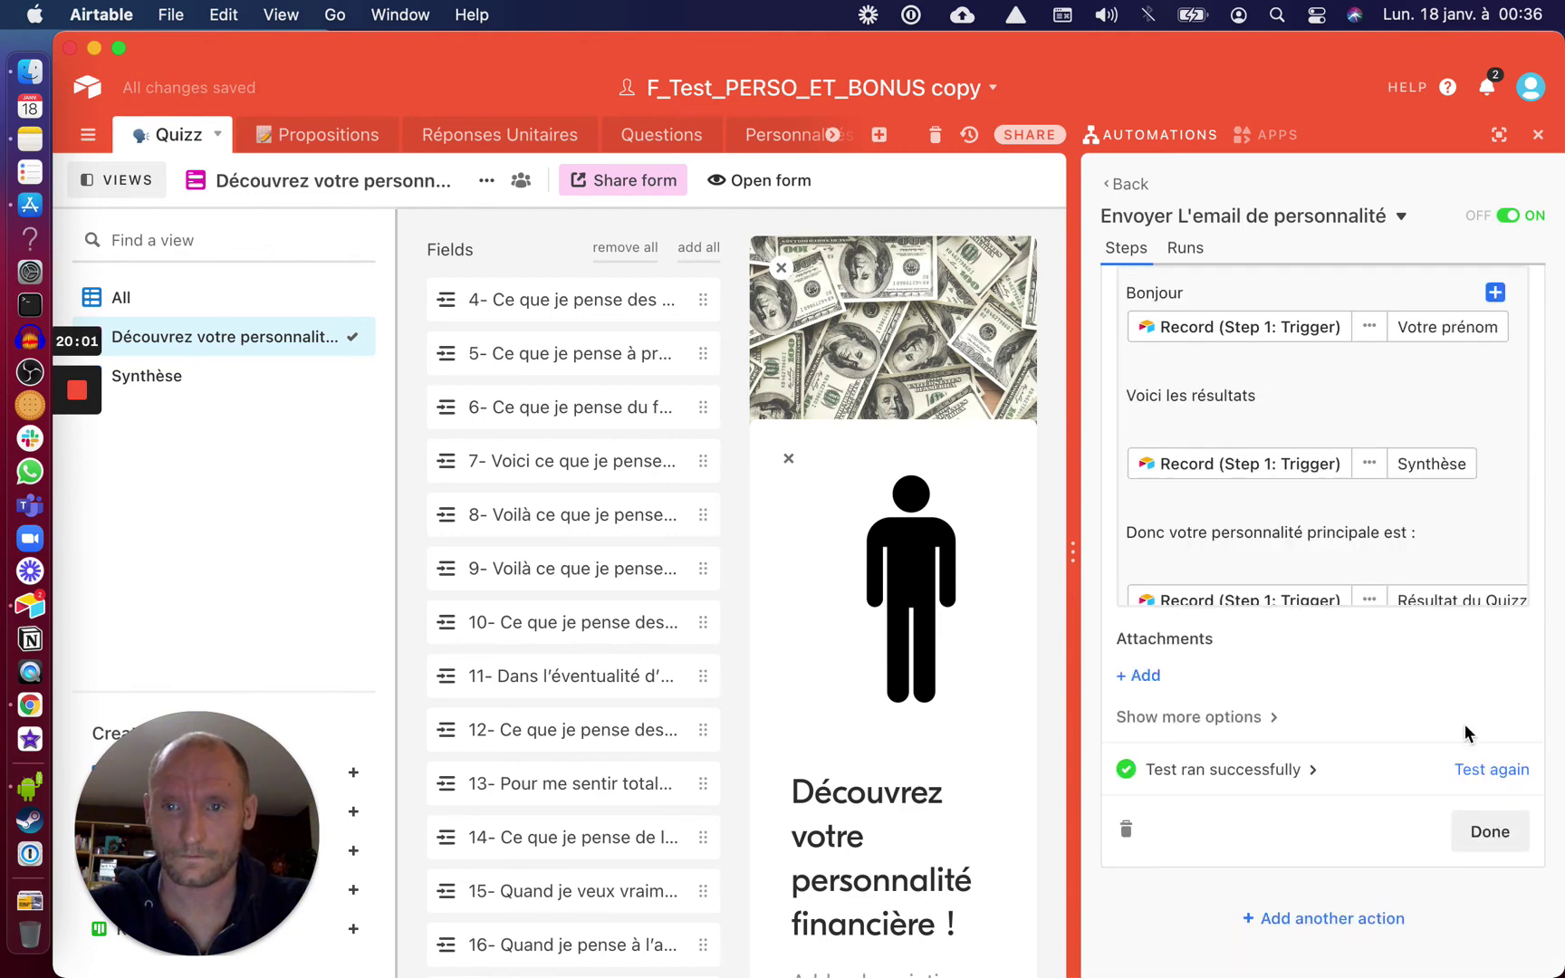
Rerun the trigger test and show the All grid of quiz records
key("ctrl+Right")
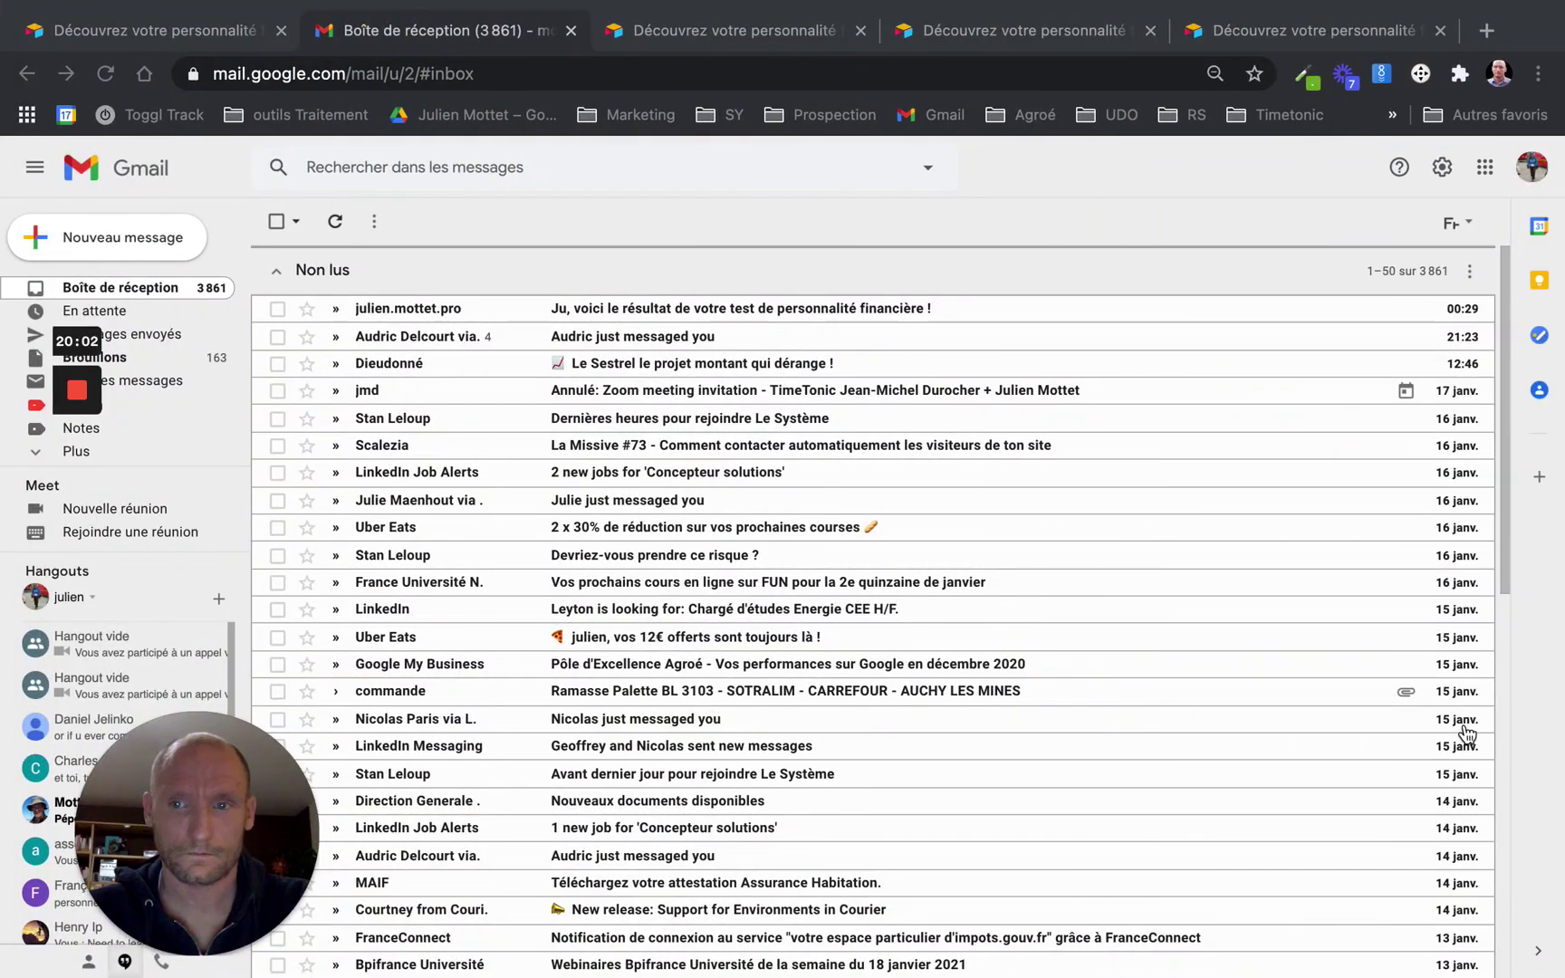
mouse_move(1466, 730)
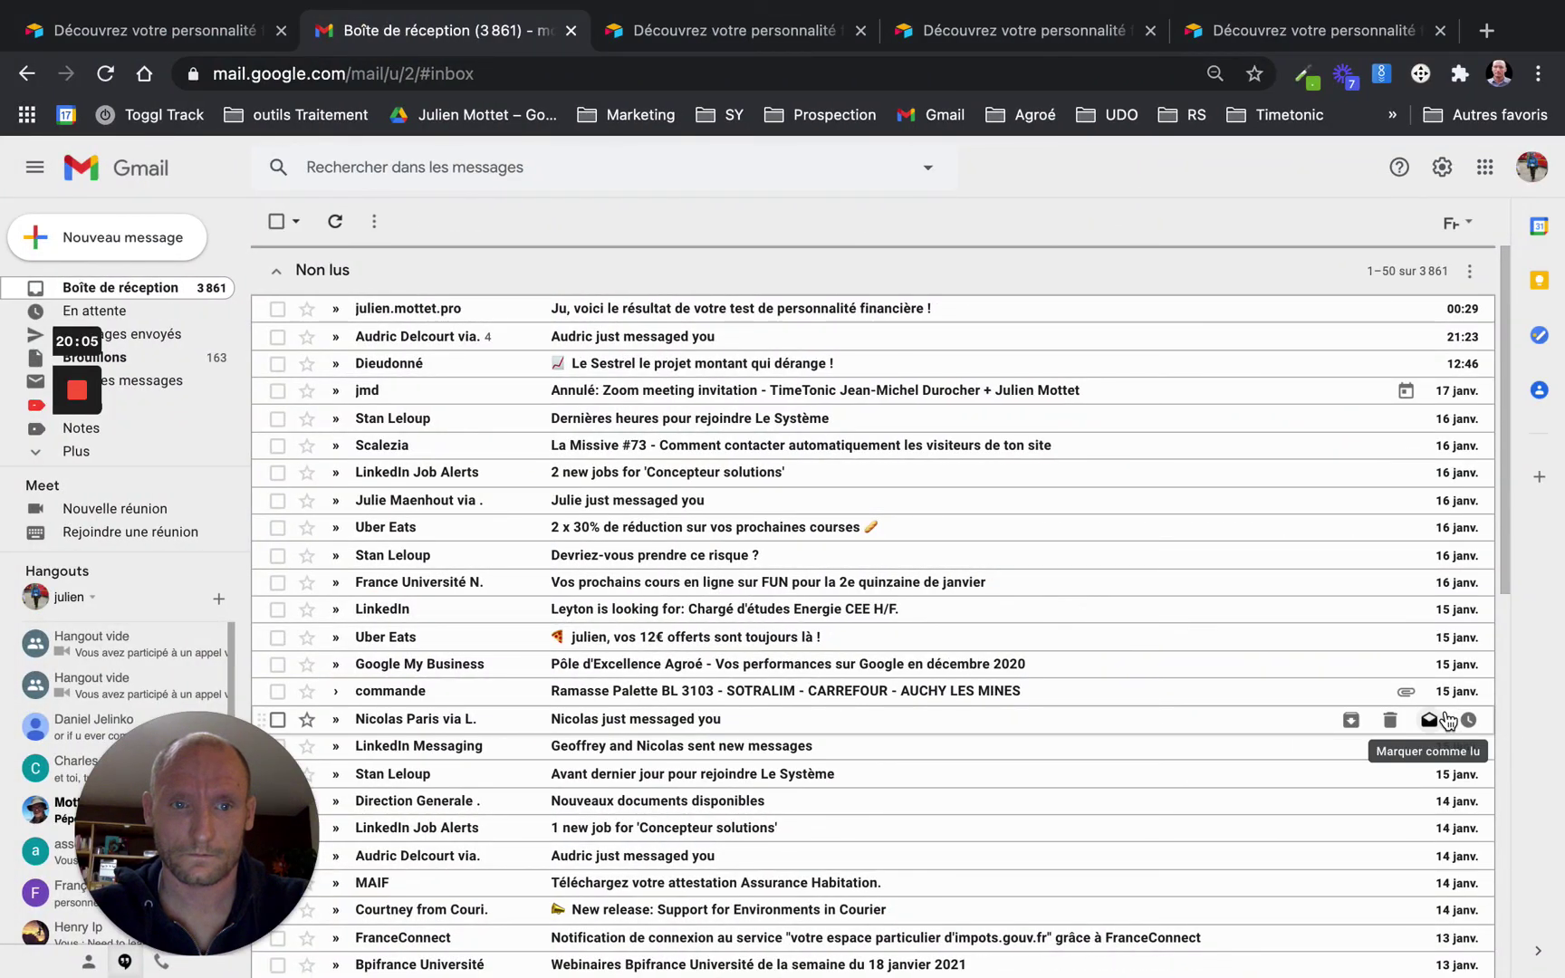
key("ctrl+Left")
scroll(1445, 710, "up", 10)
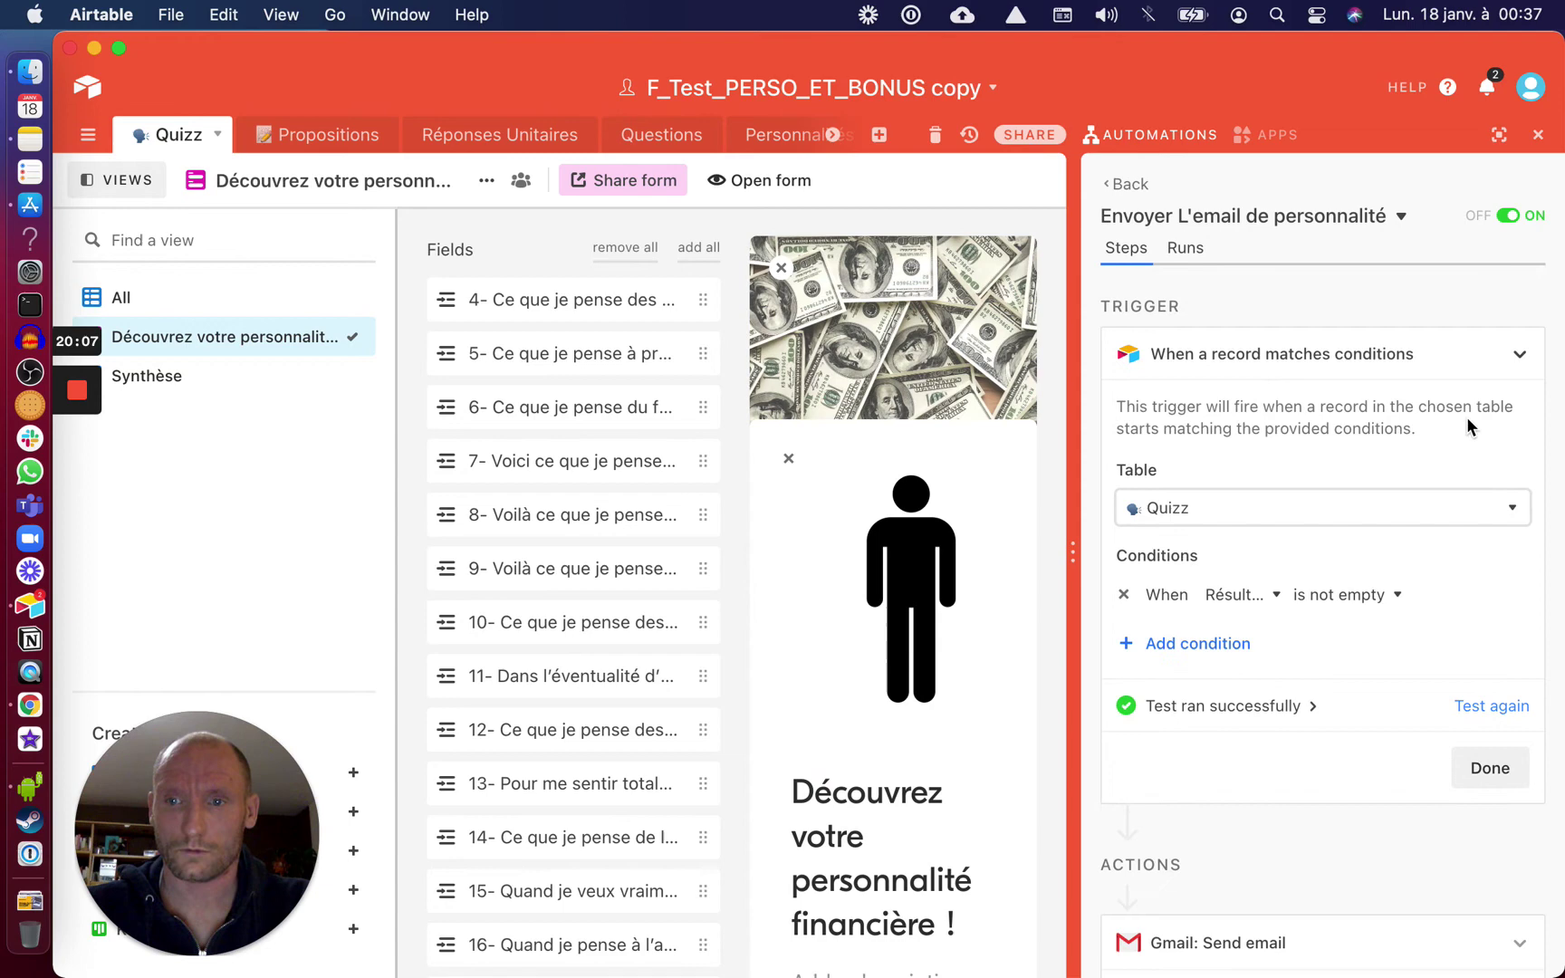
left_click(1490, 705)
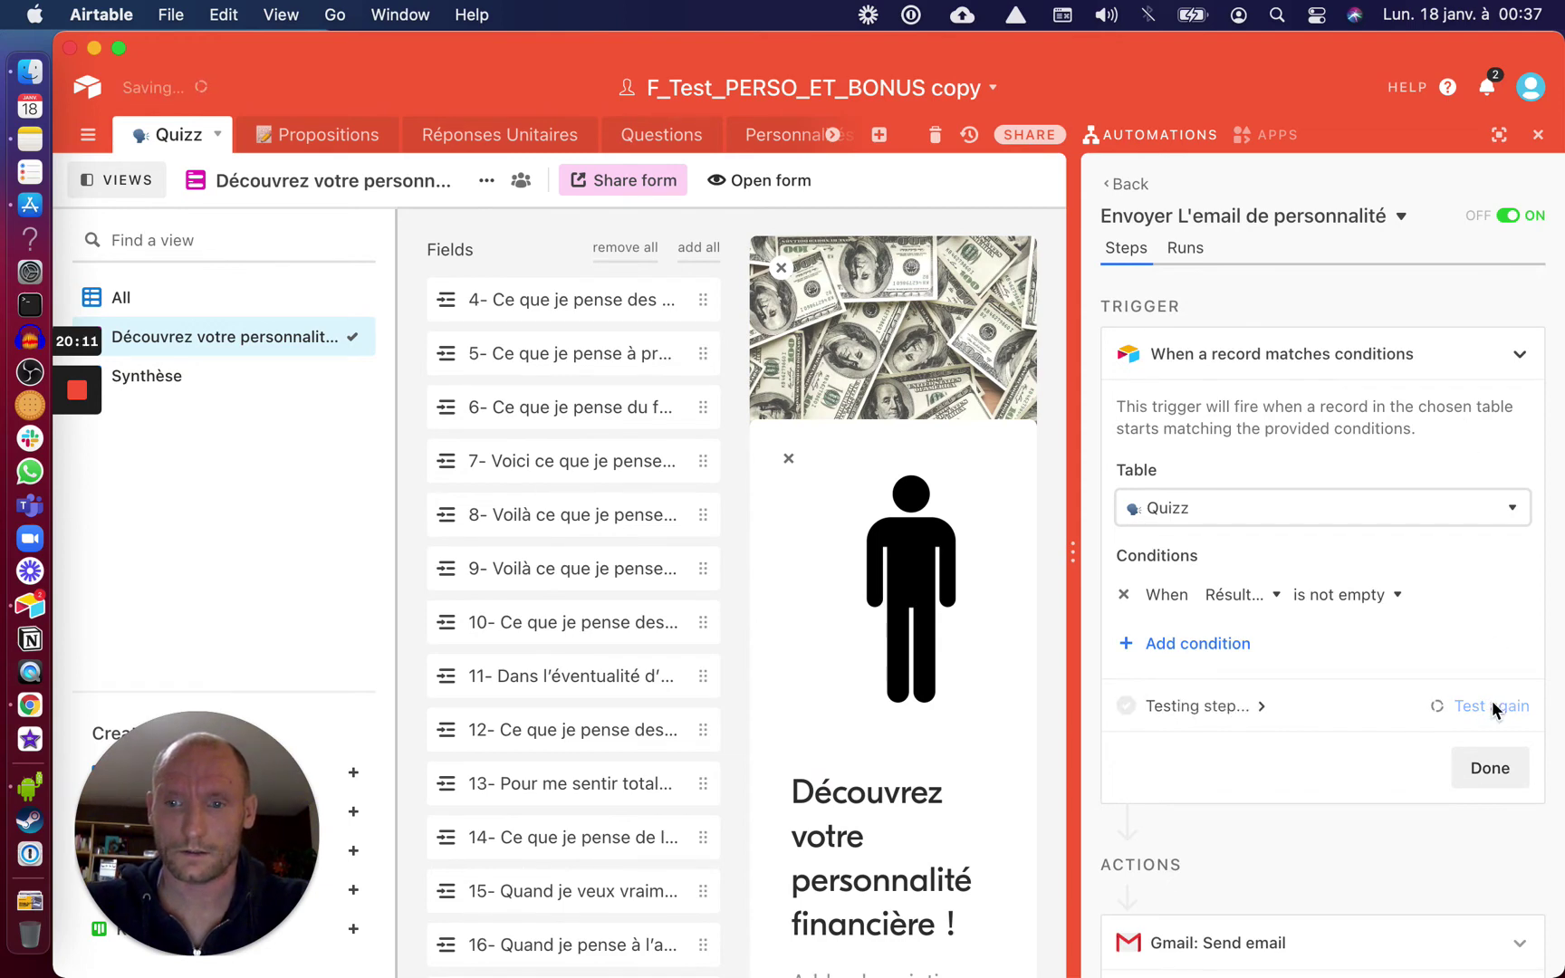
left_click(218, 301)
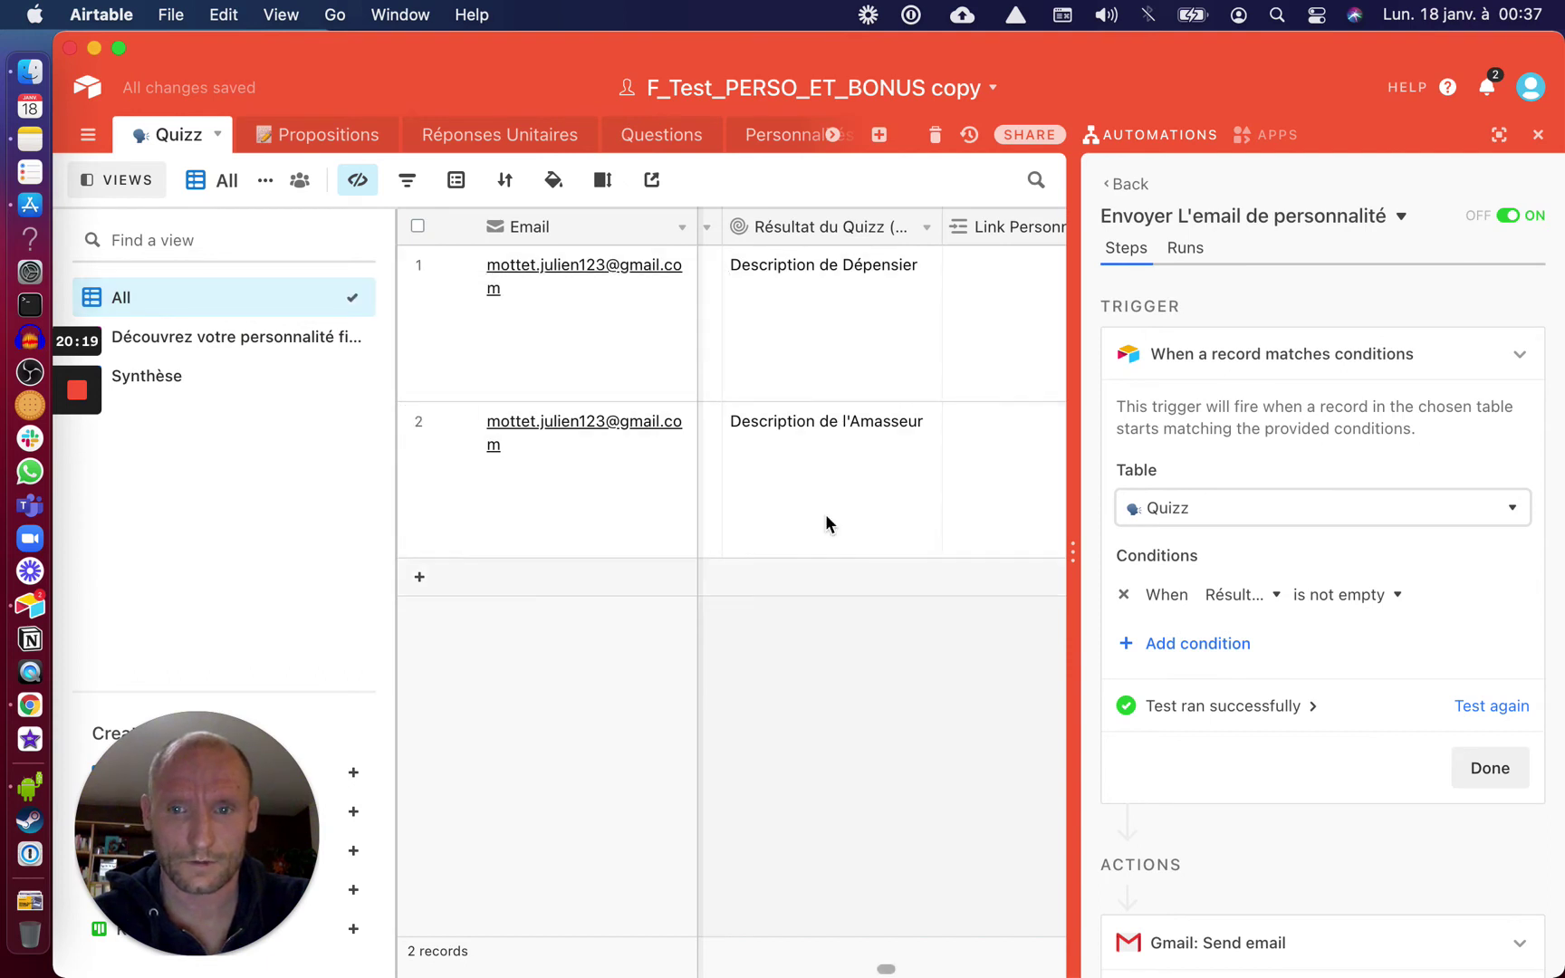
Retest the Gmail send-email action to send a fresh result email, then go to Gmail
scroll(1313, 886, "down", 1)
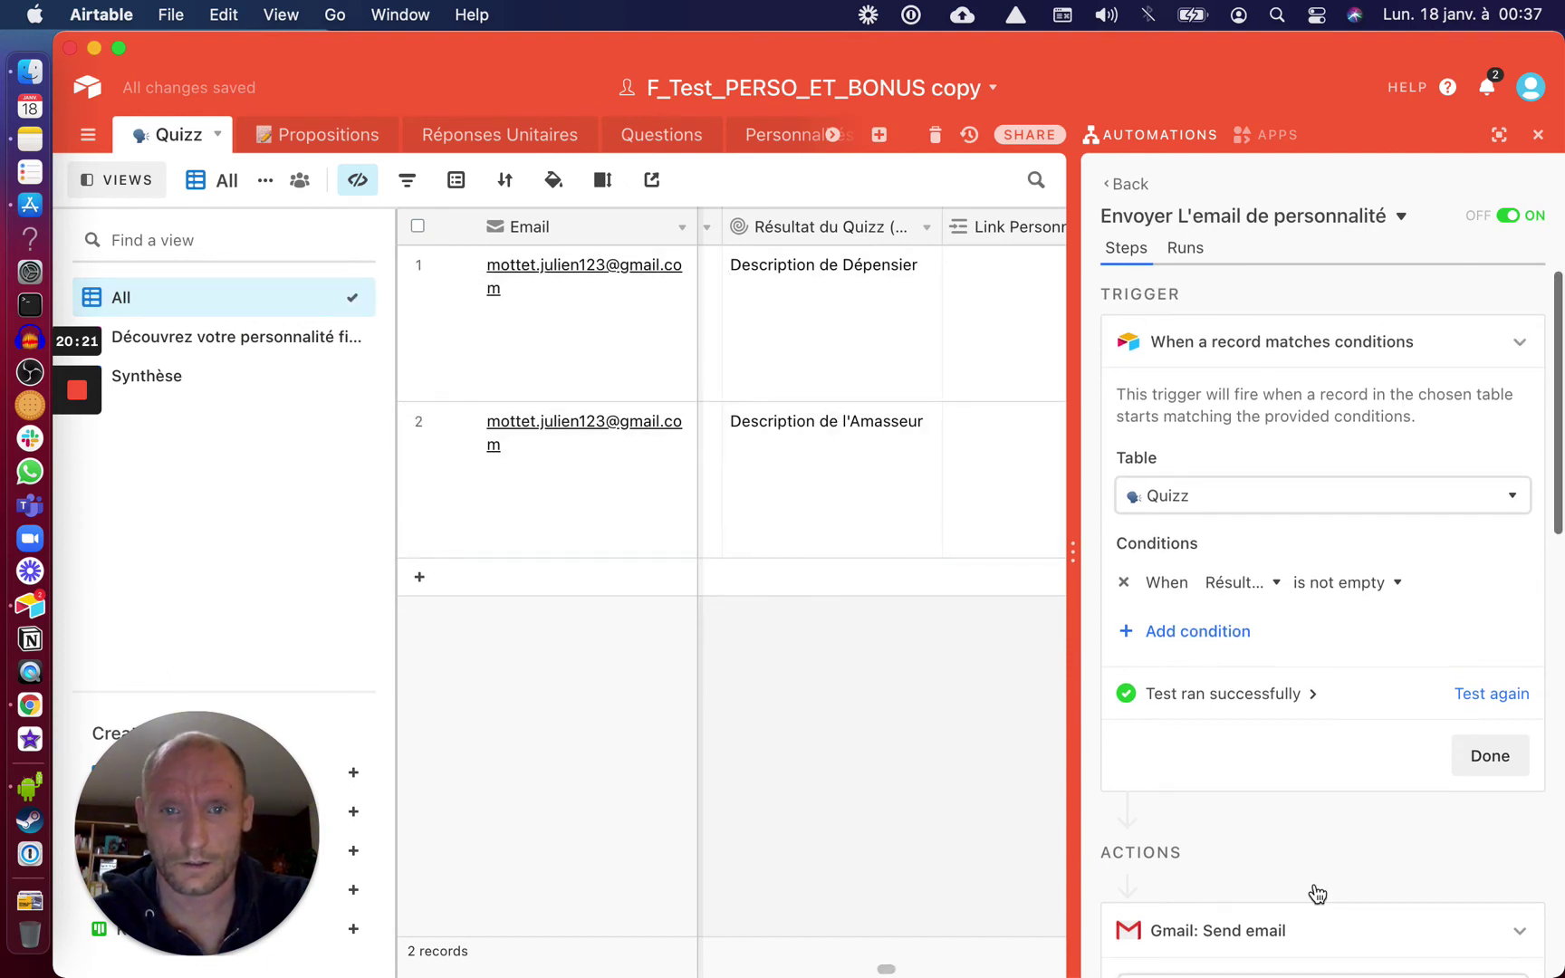
scroll(862, 374, "right", 3)
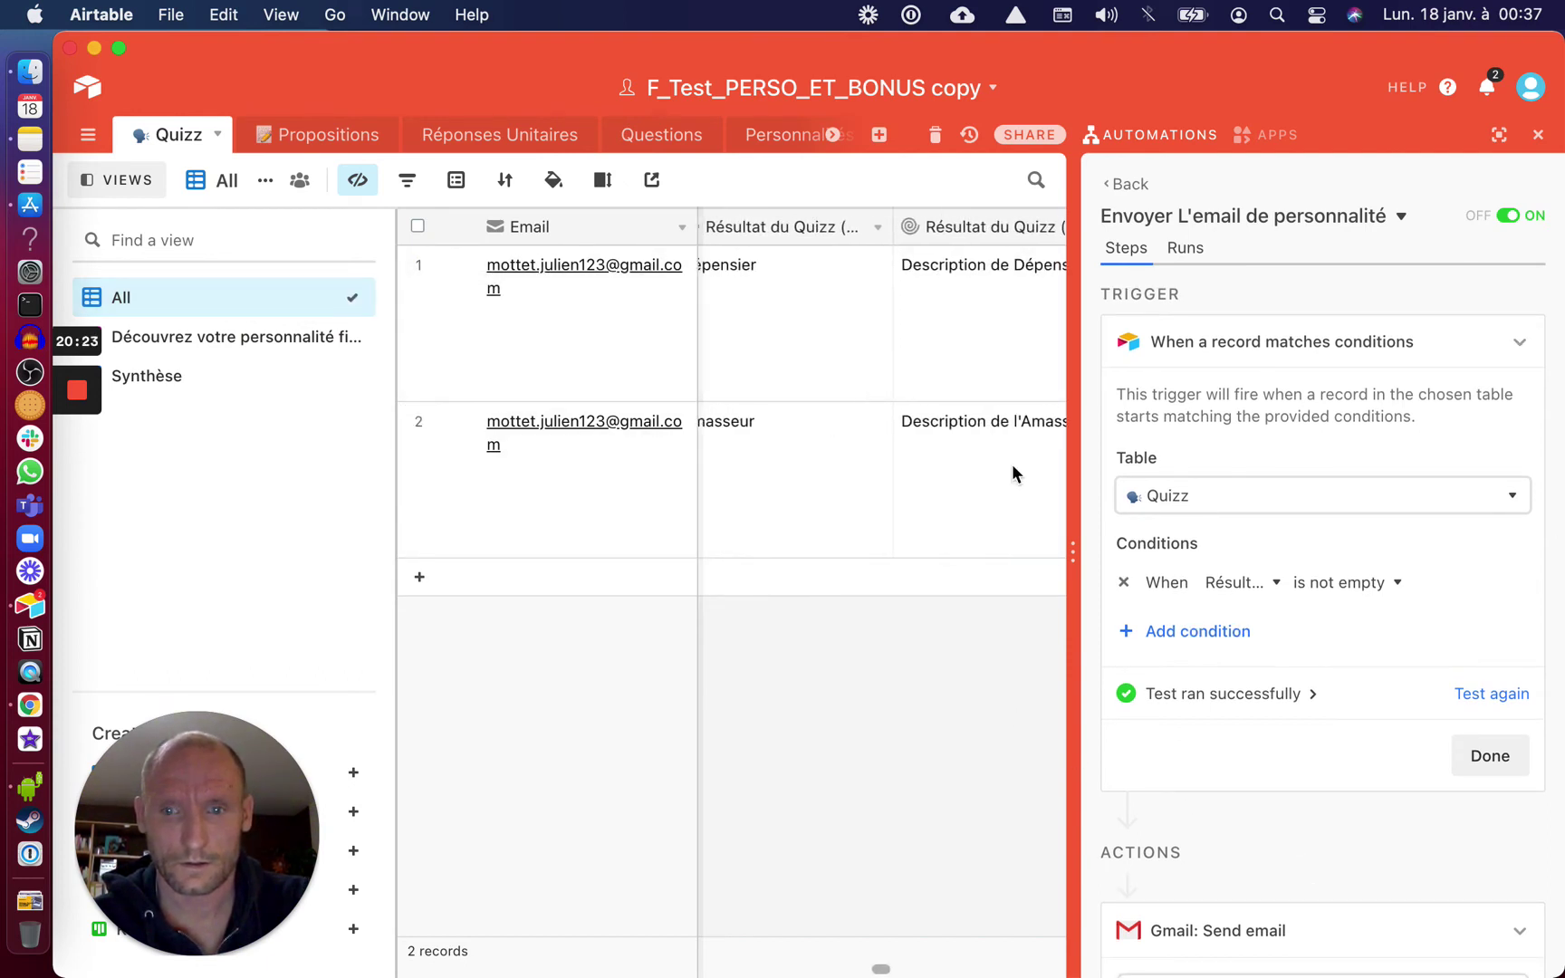
scroll(1272, 705, "down", 10)
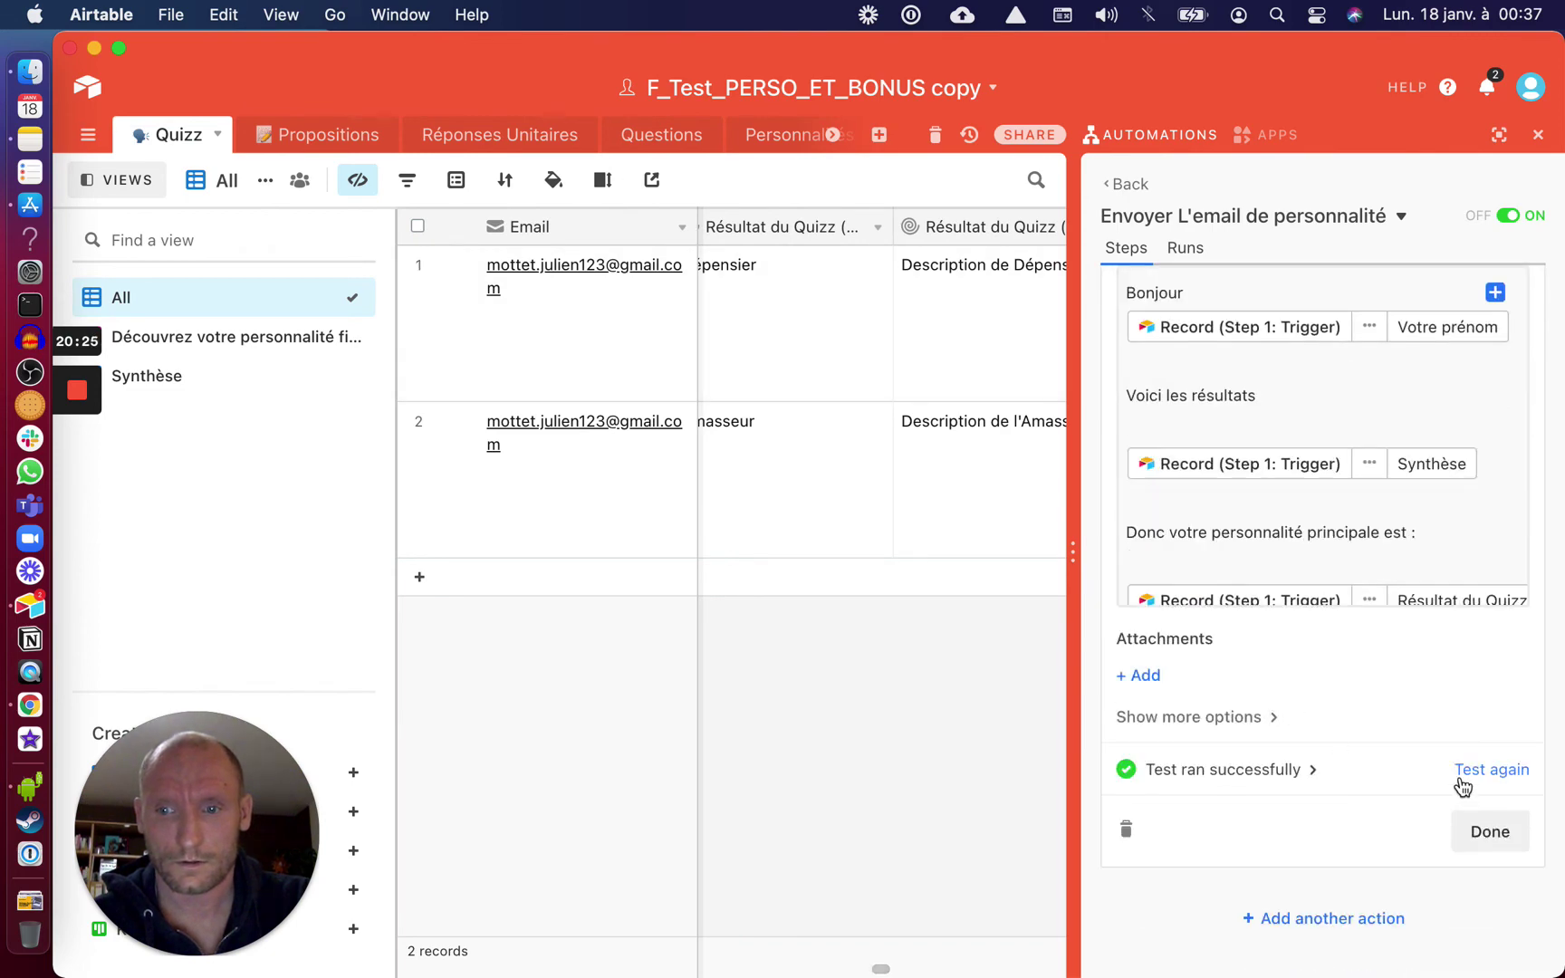
left_click(1466, 771)
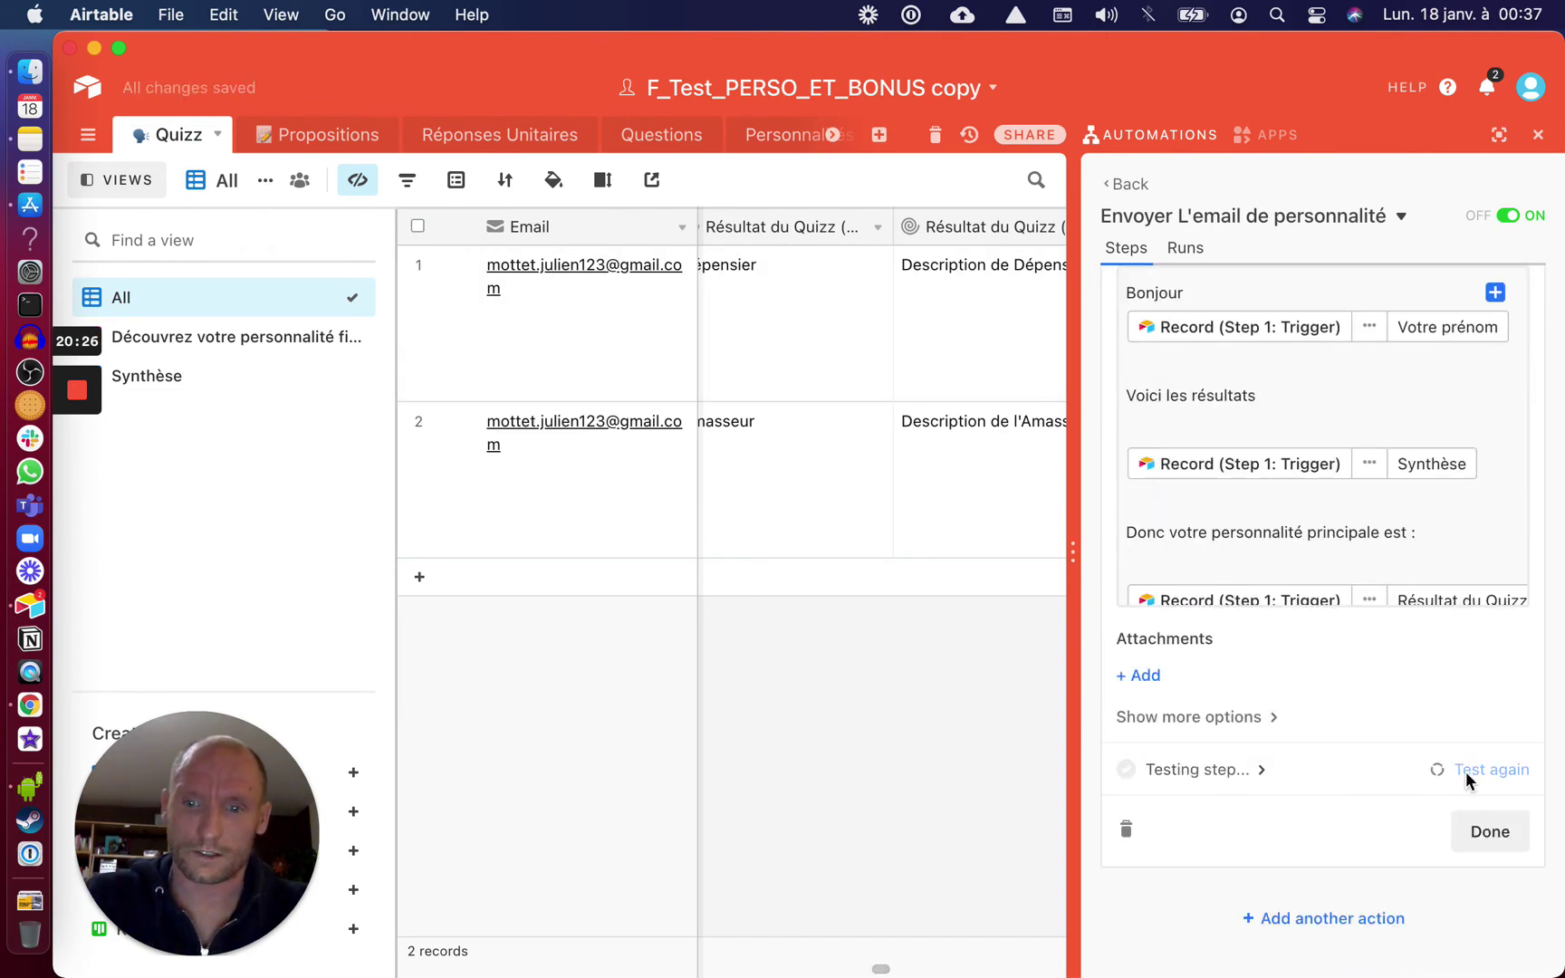
scroll(1466, 775, "up", 4)
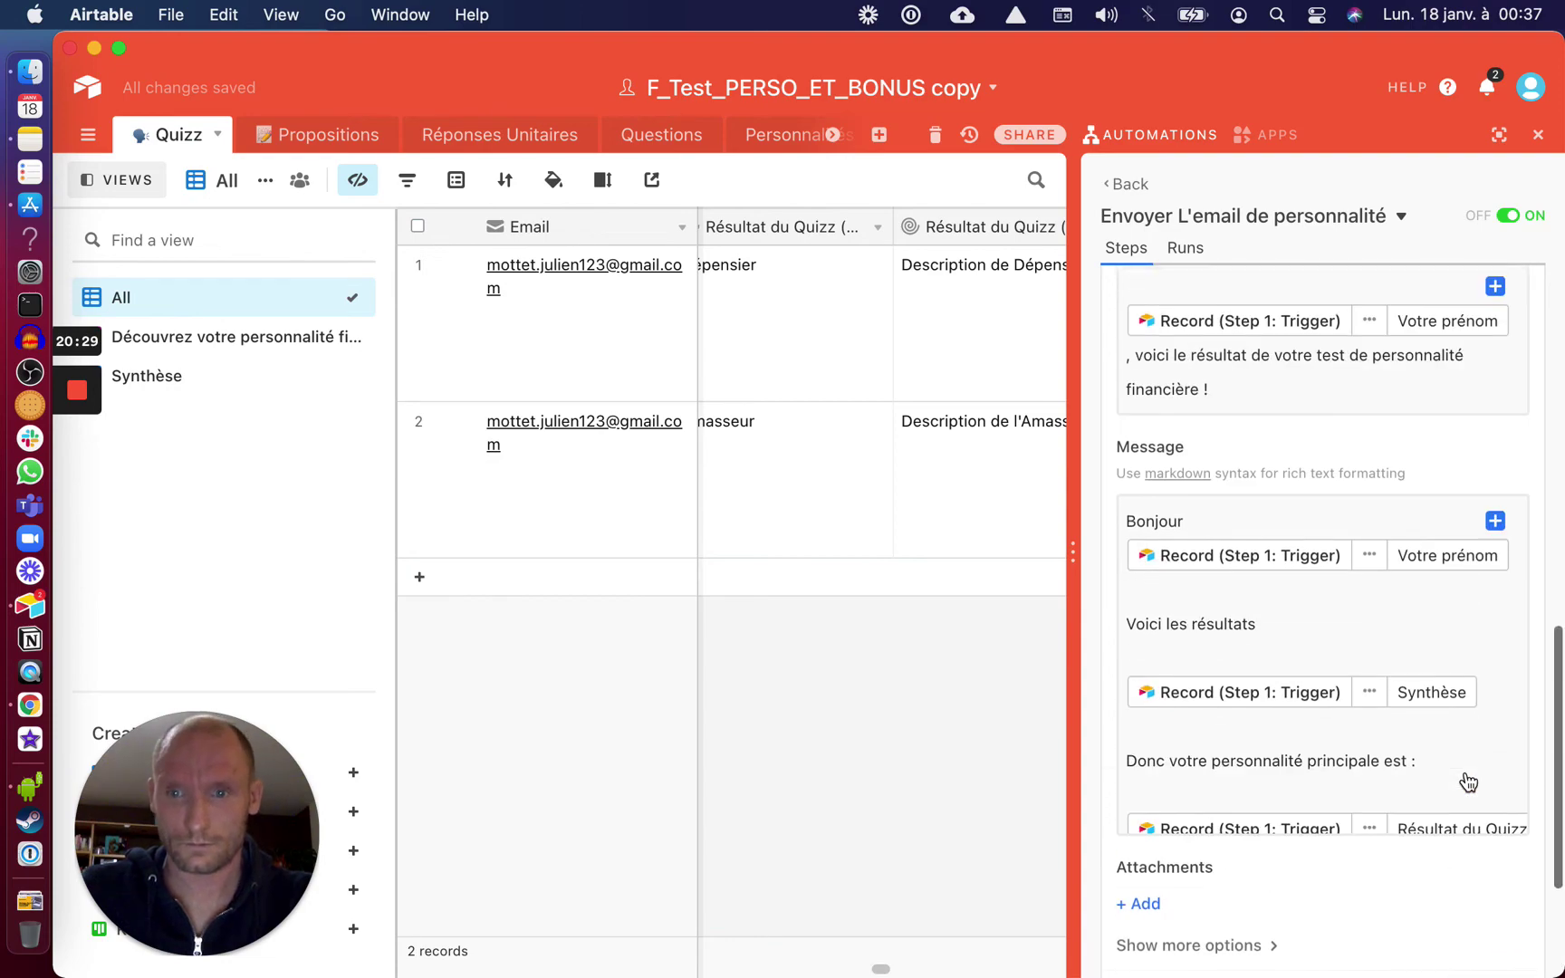
scroll(1466, 780, "up", 5)
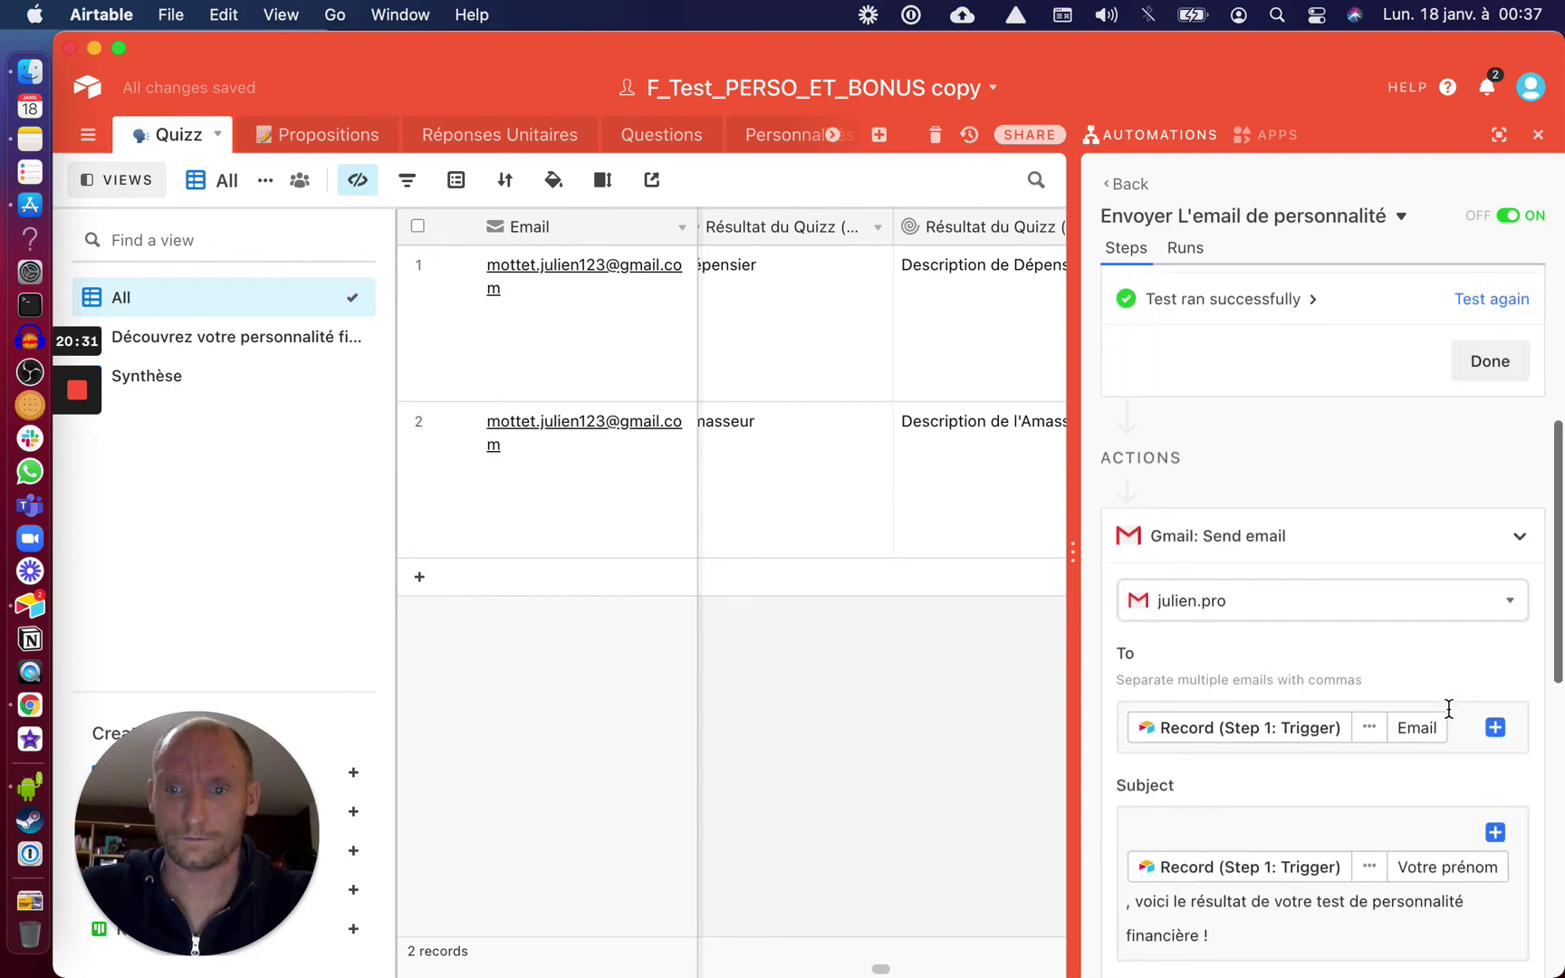
scroll(1450, 717, "up", 3)
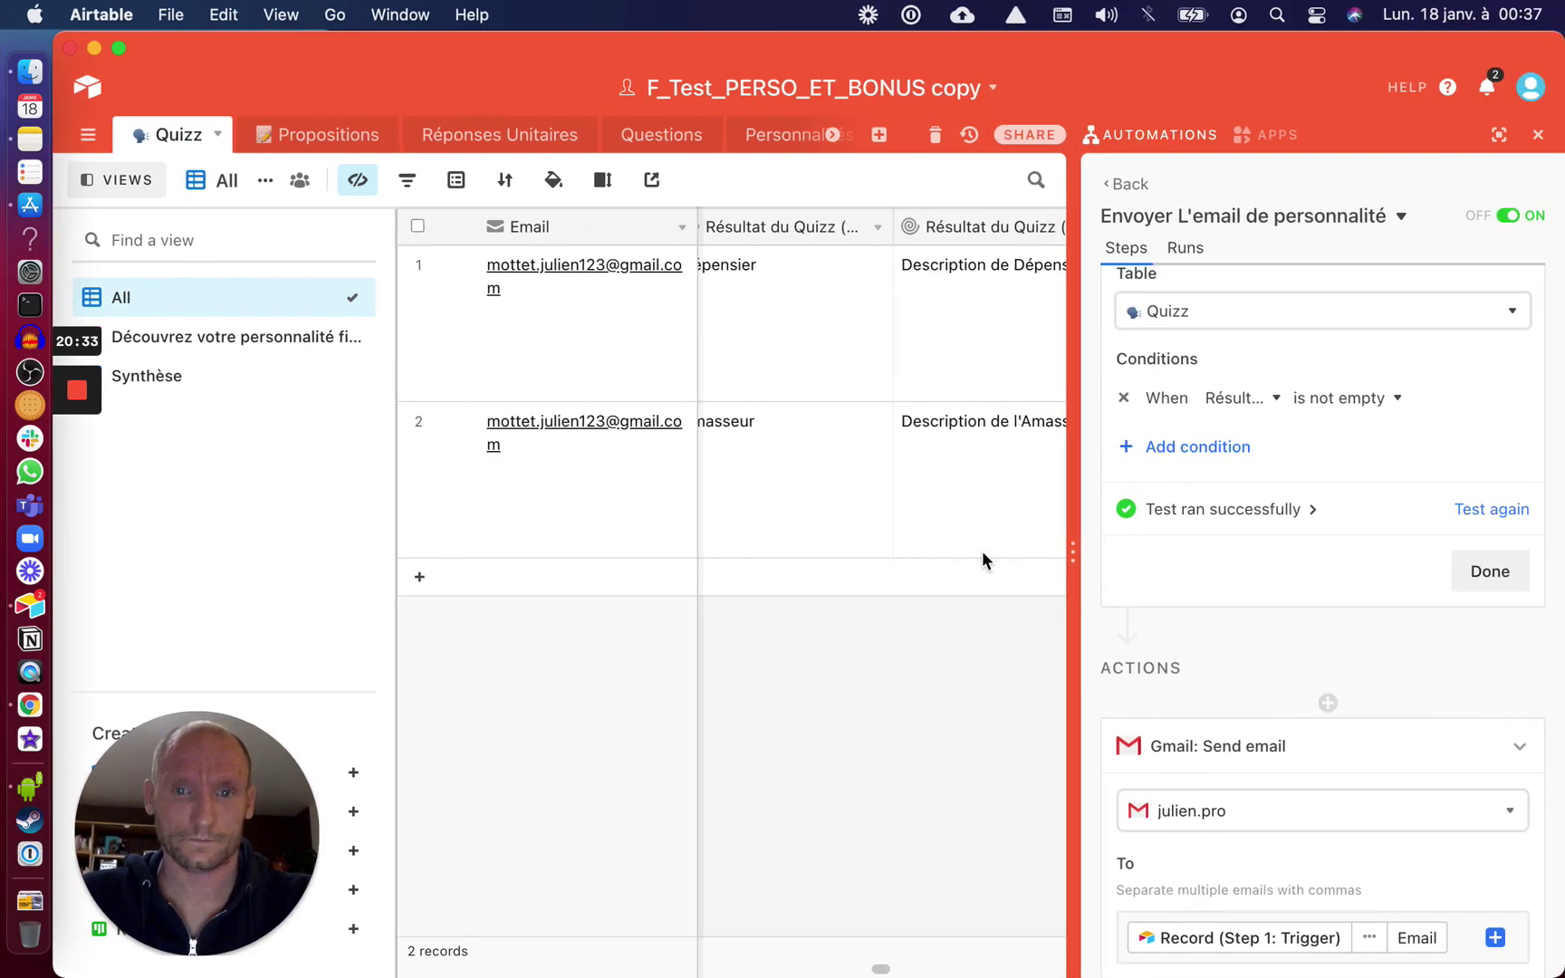
key("ctrl+Right")
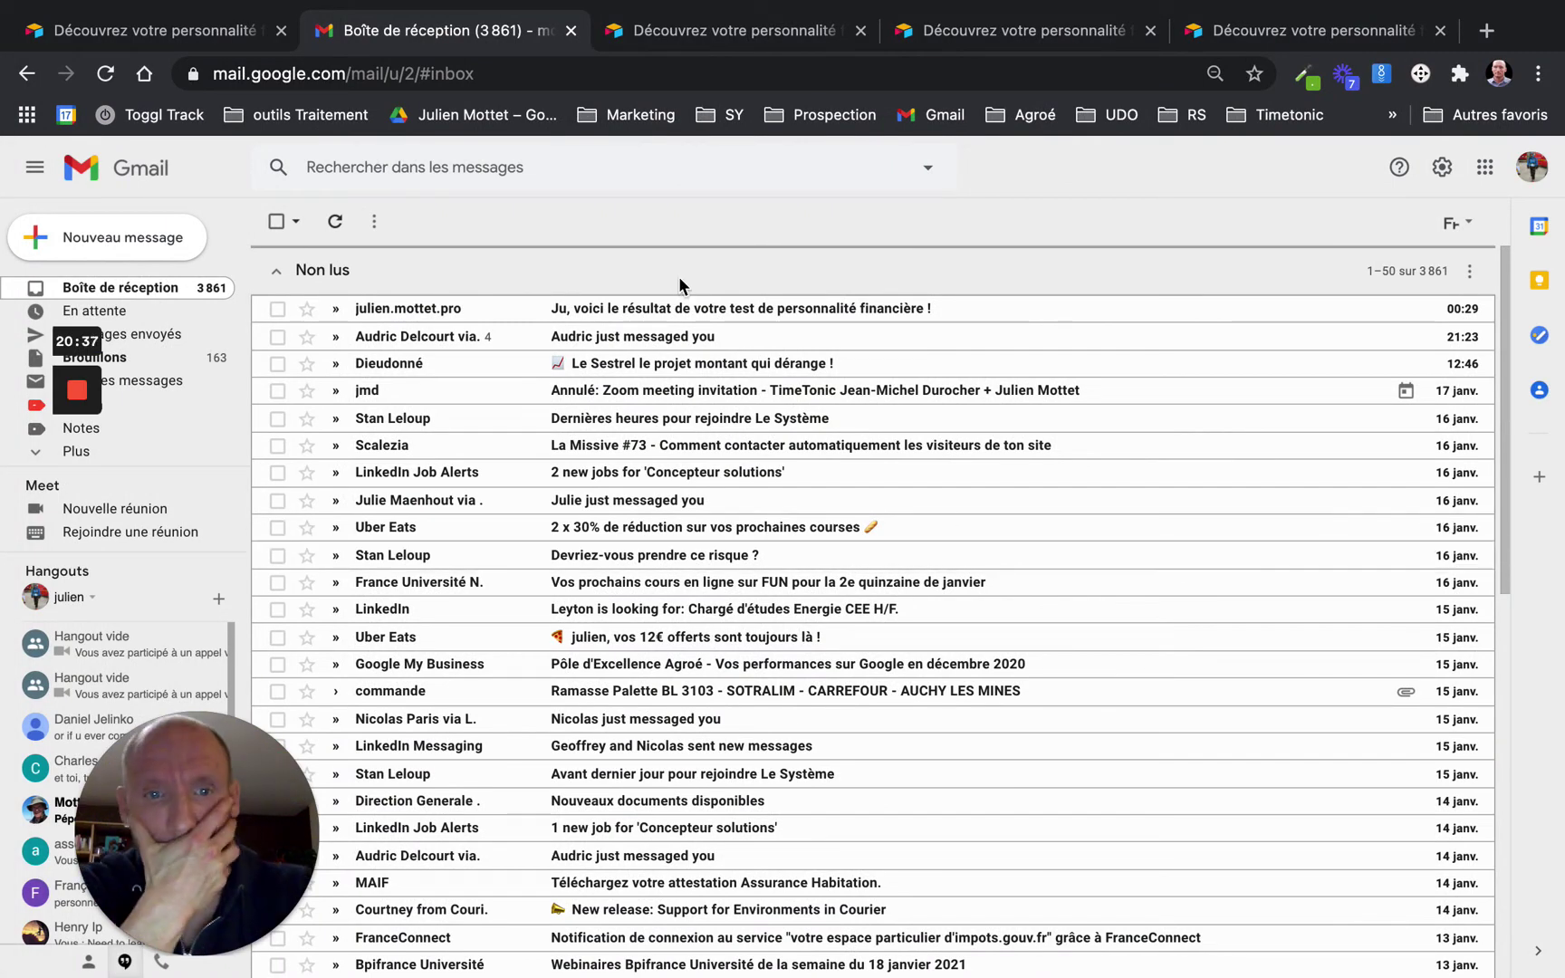
Open the newest financial-personality result email confirming Dépensier, then switch back to Airtable
left_click(161, 387)
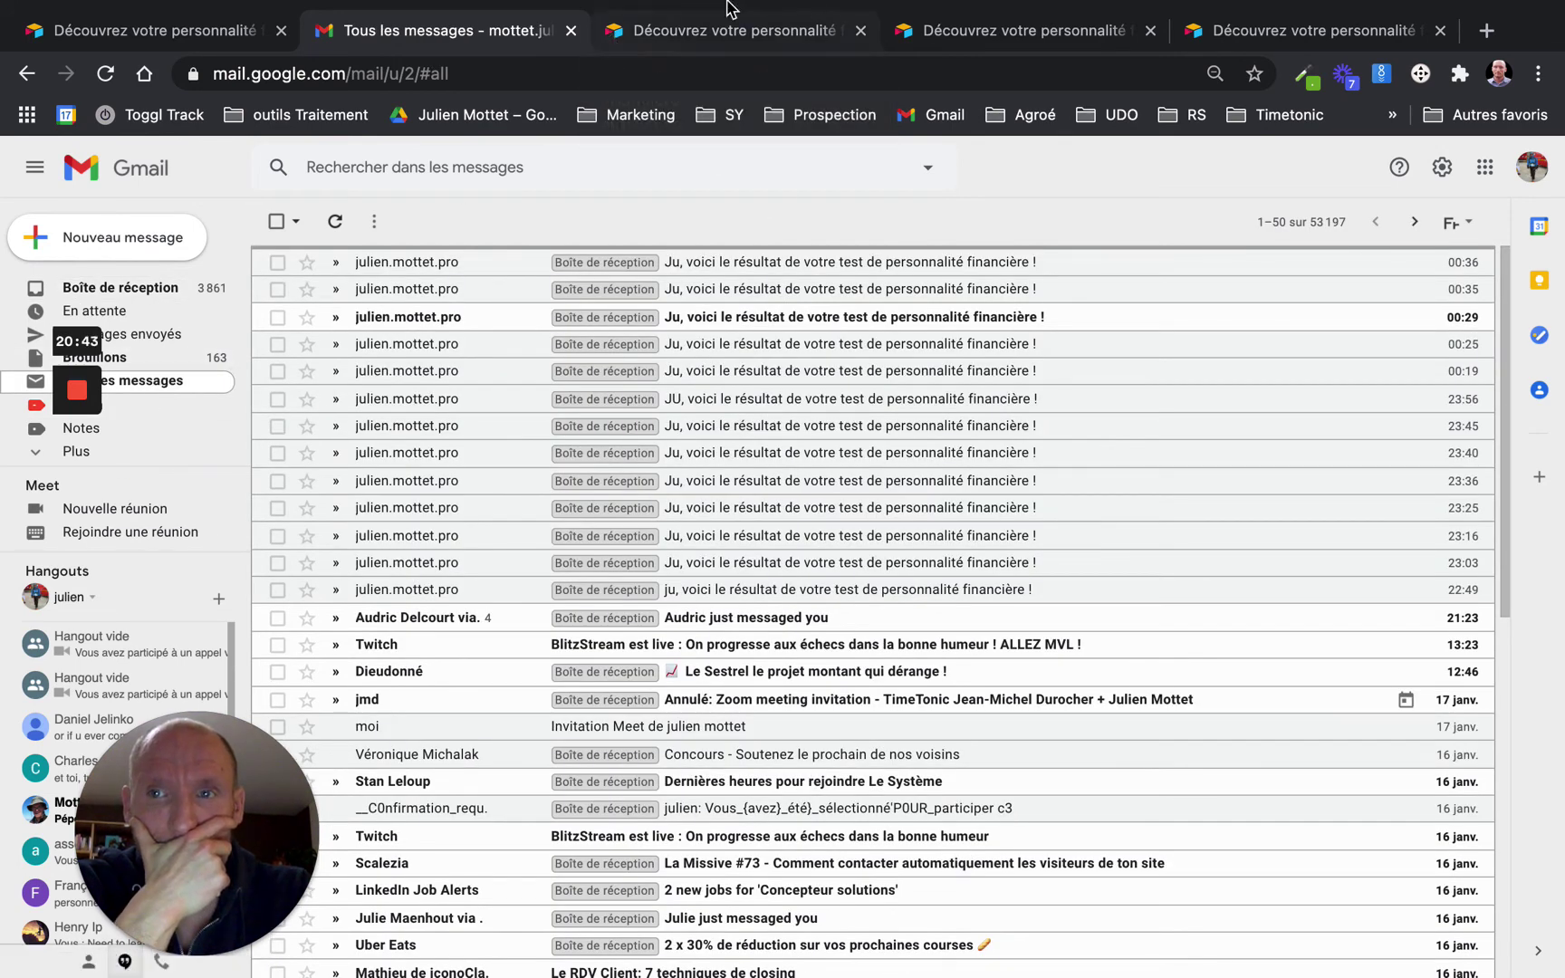
mouse_move(727, 7)
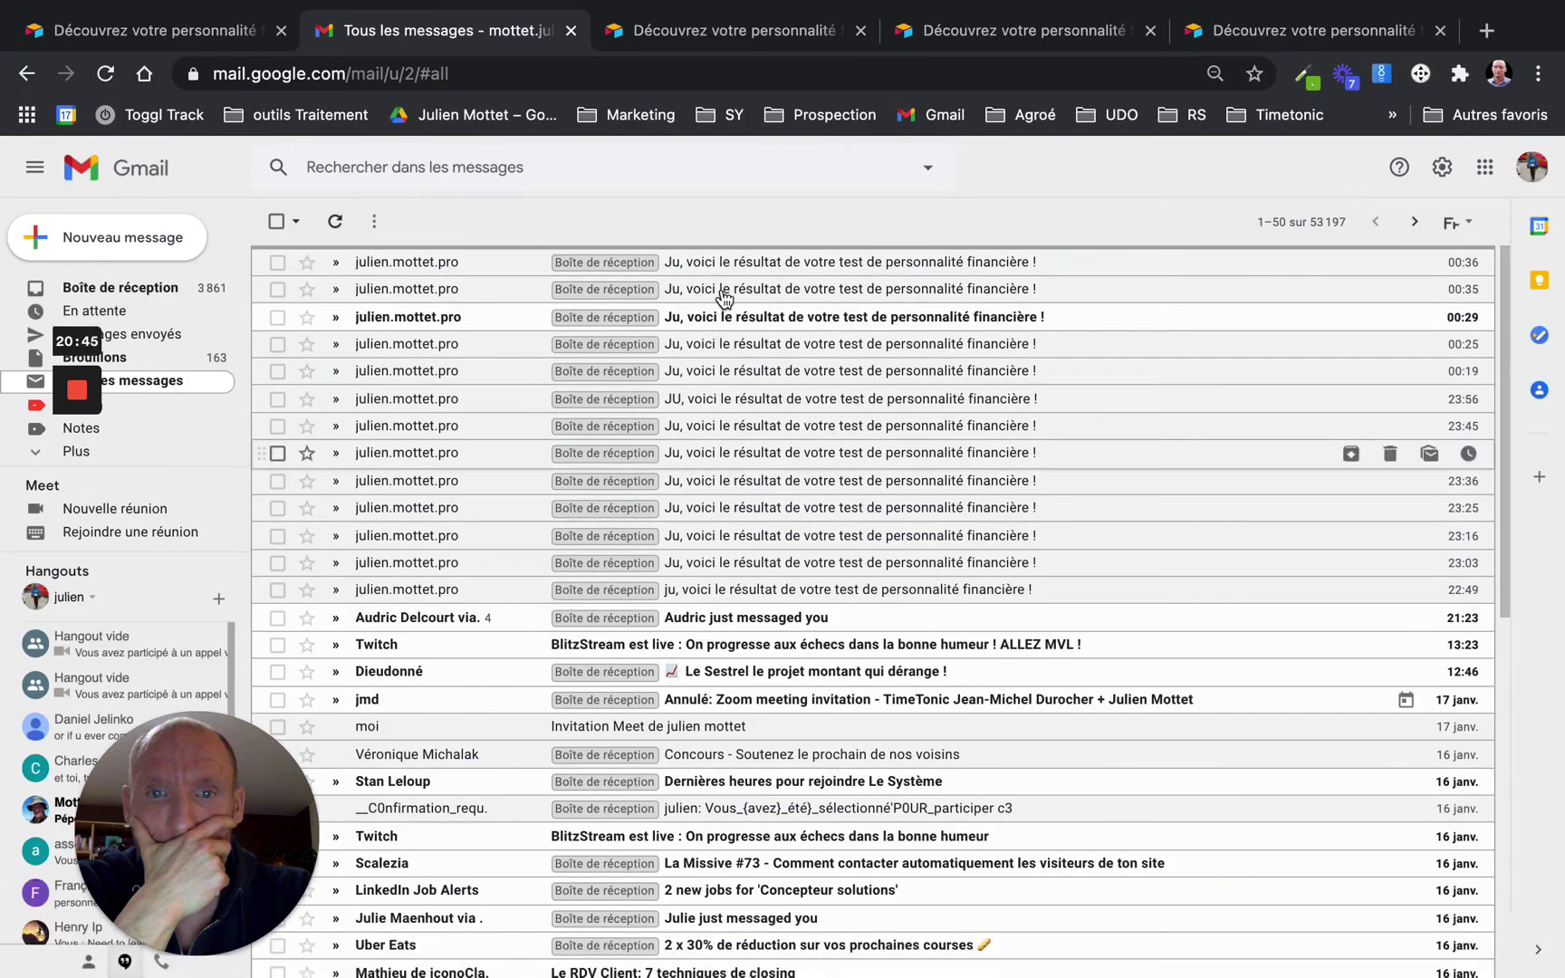
left_click(768, 271)
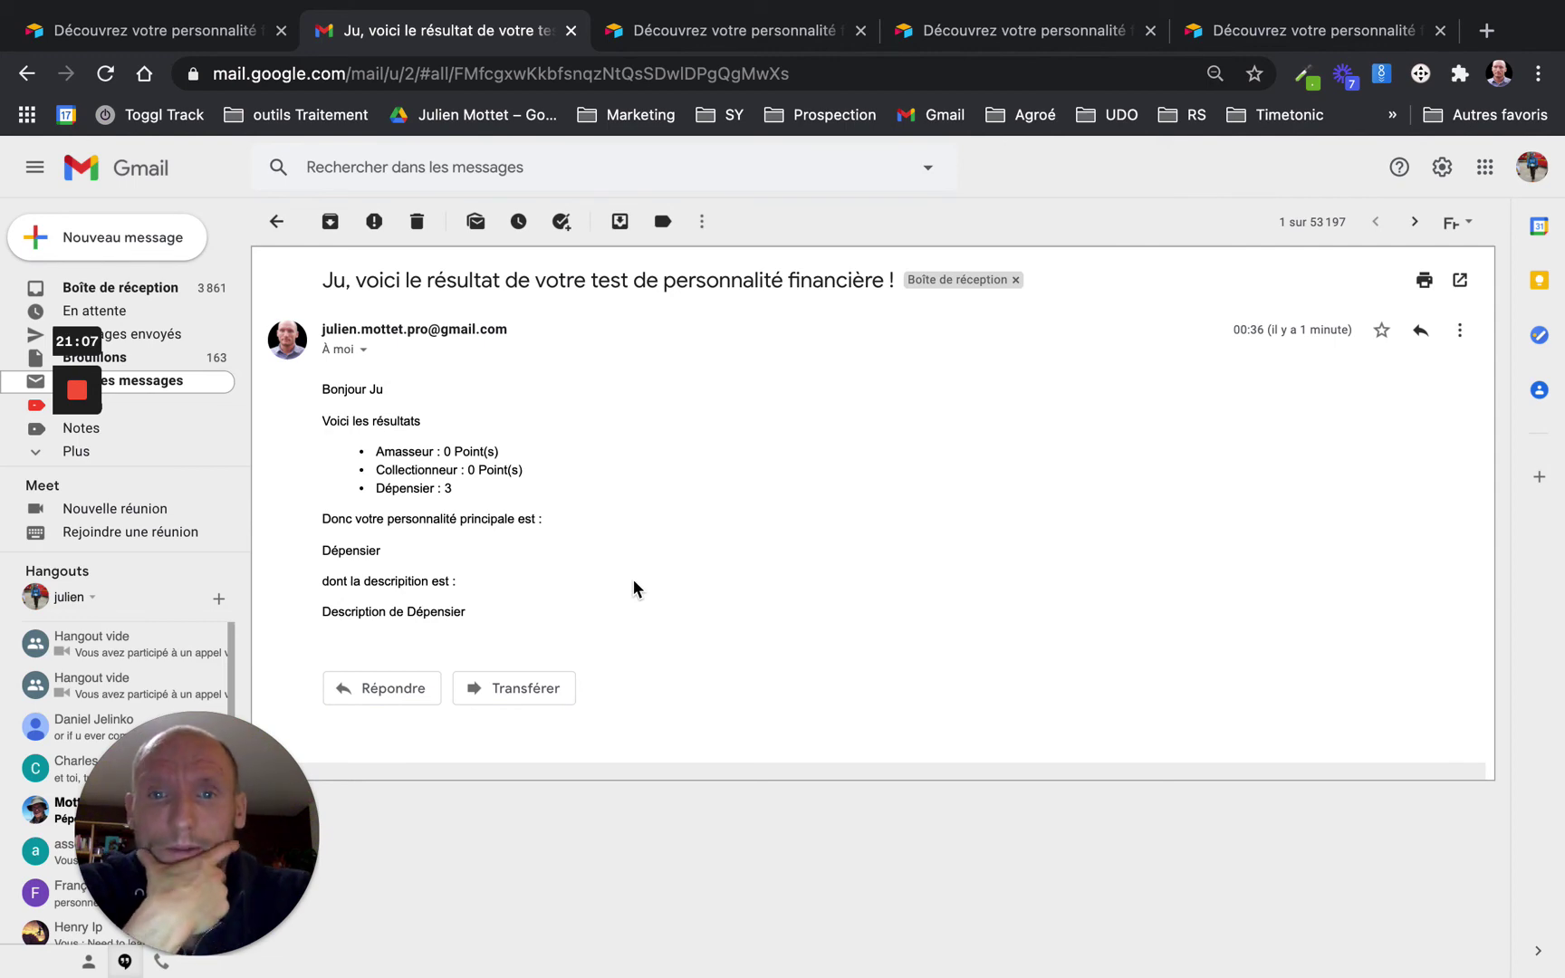
key("ctrl+Left")
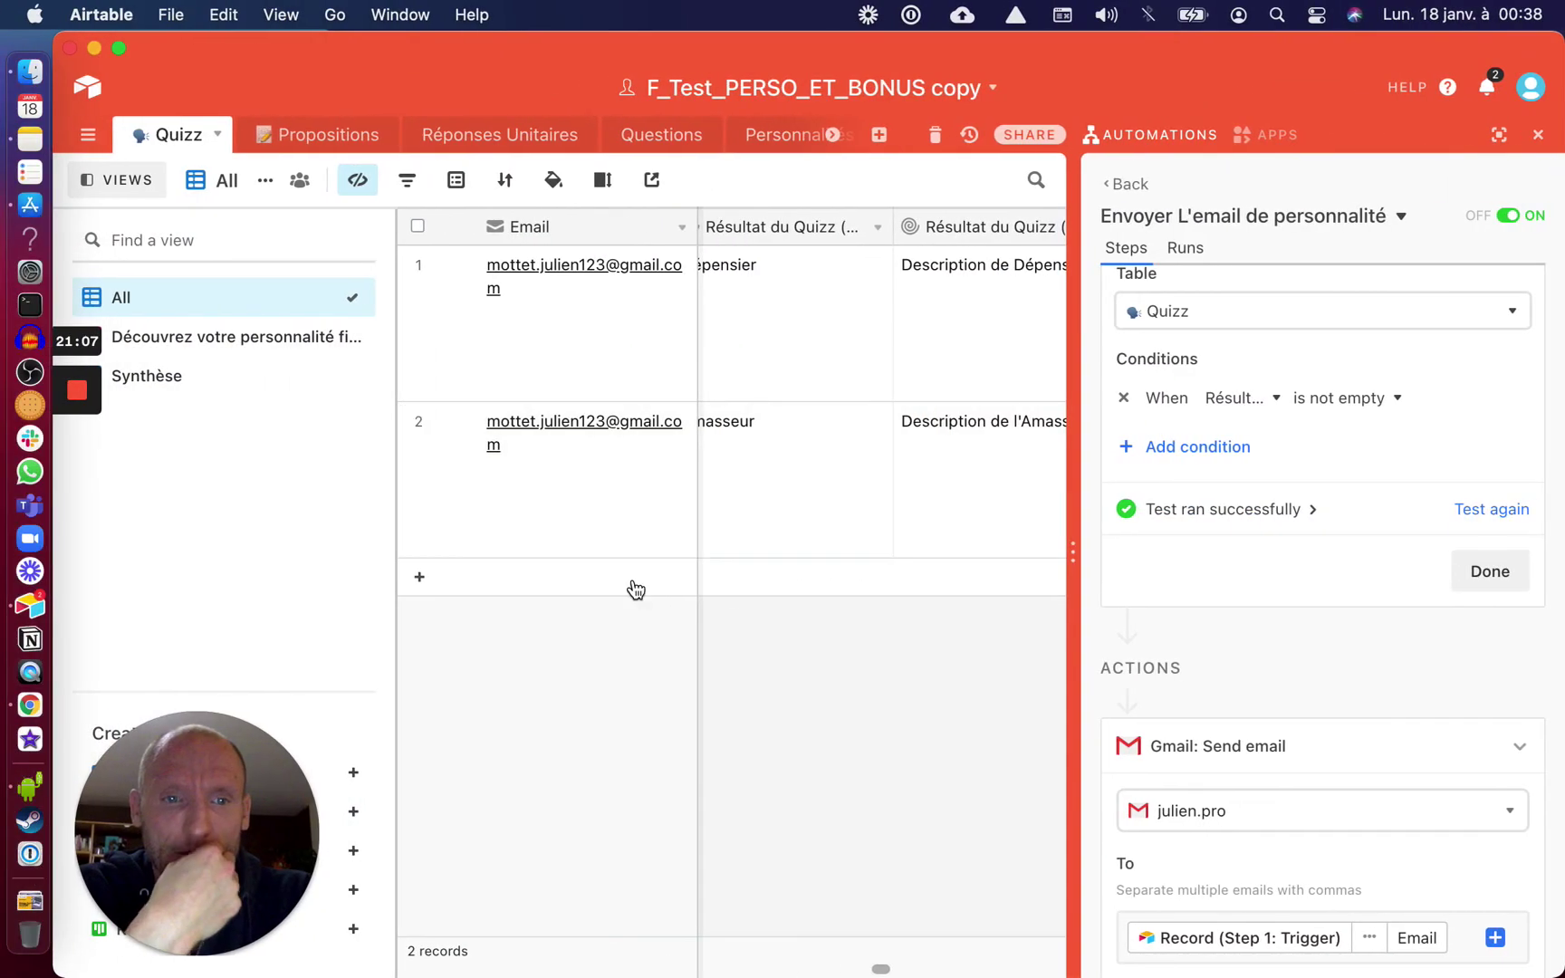
Close the automation panel and open the Résultat du Quizz rollup field settings
left_click(1538, 135)
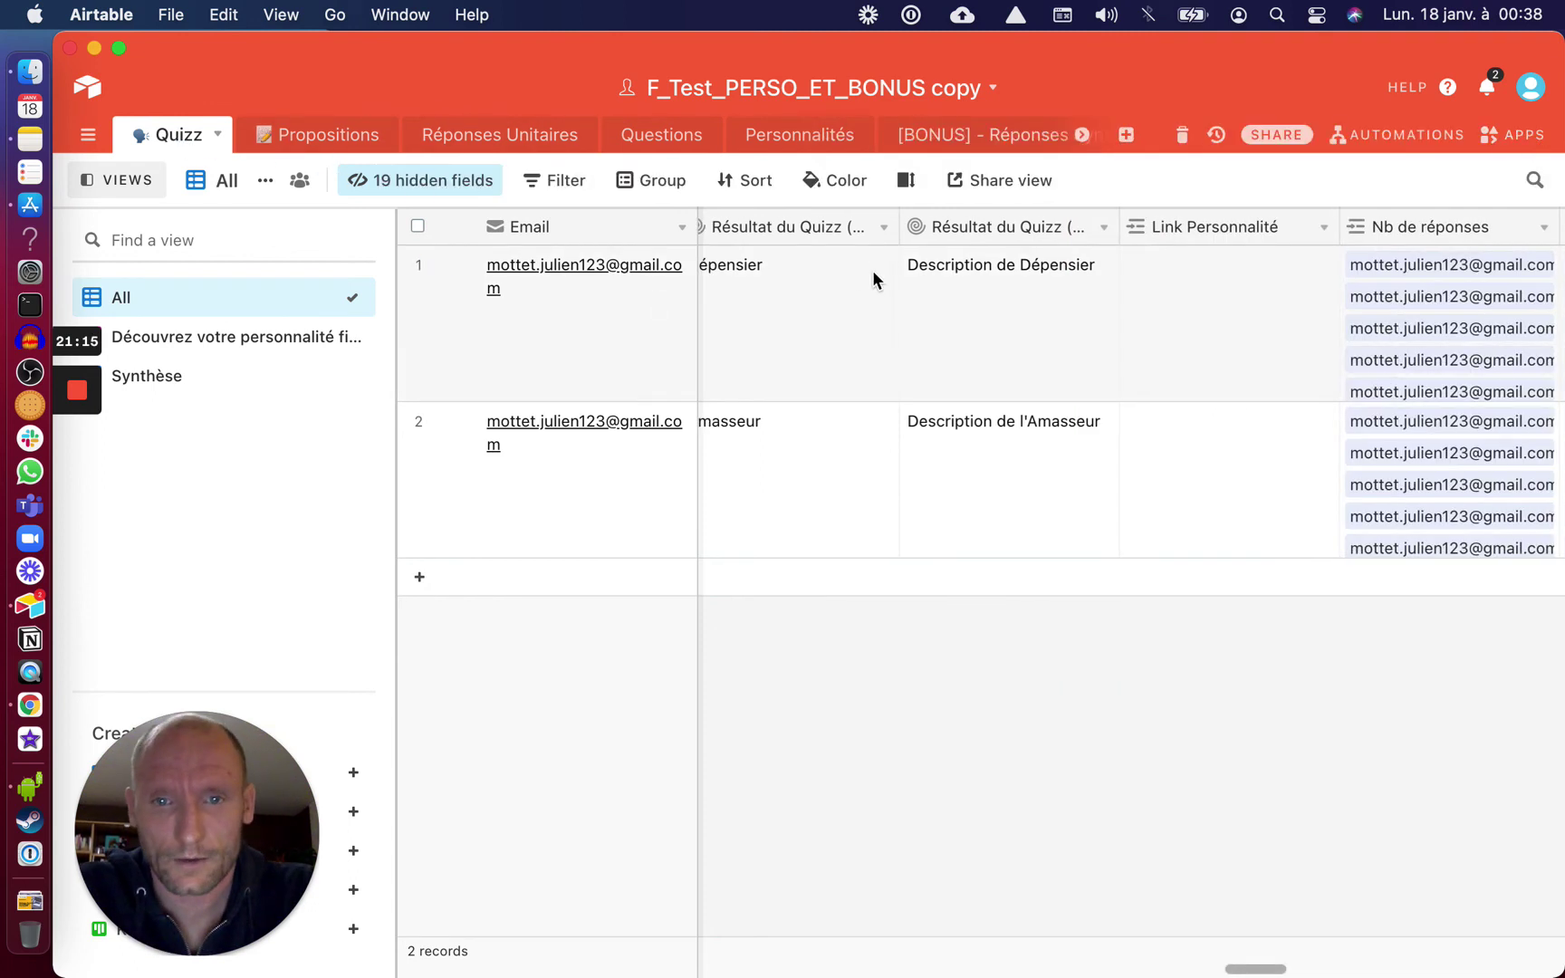
scroll(883, 240, "left", 1)
left_click(919, 232)
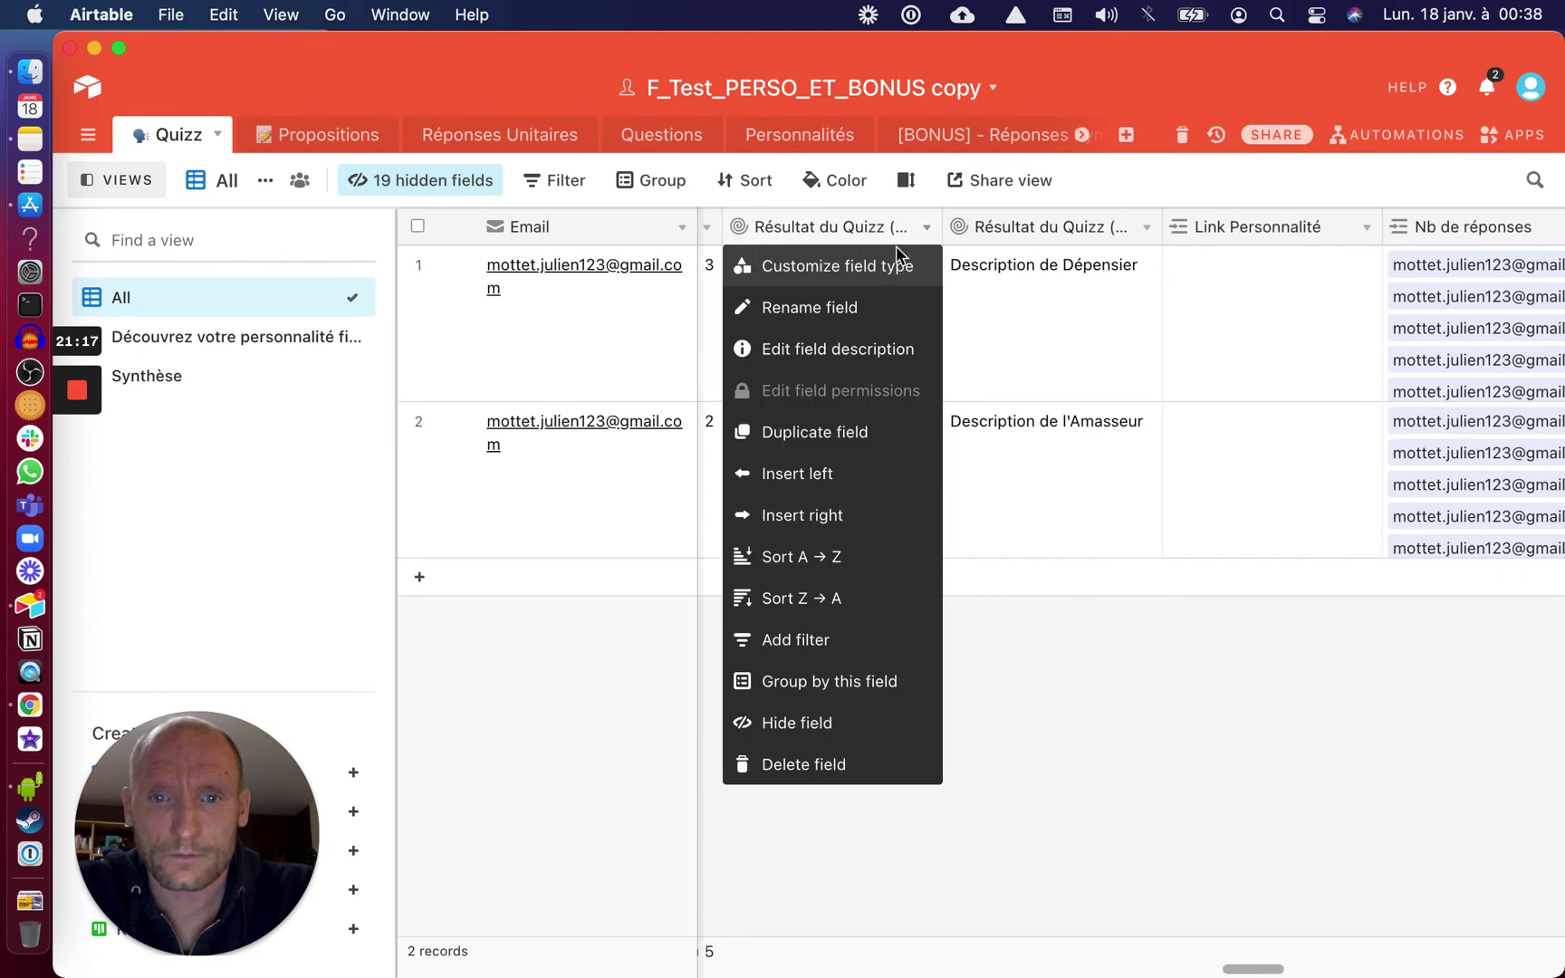
left_click(889, 262)
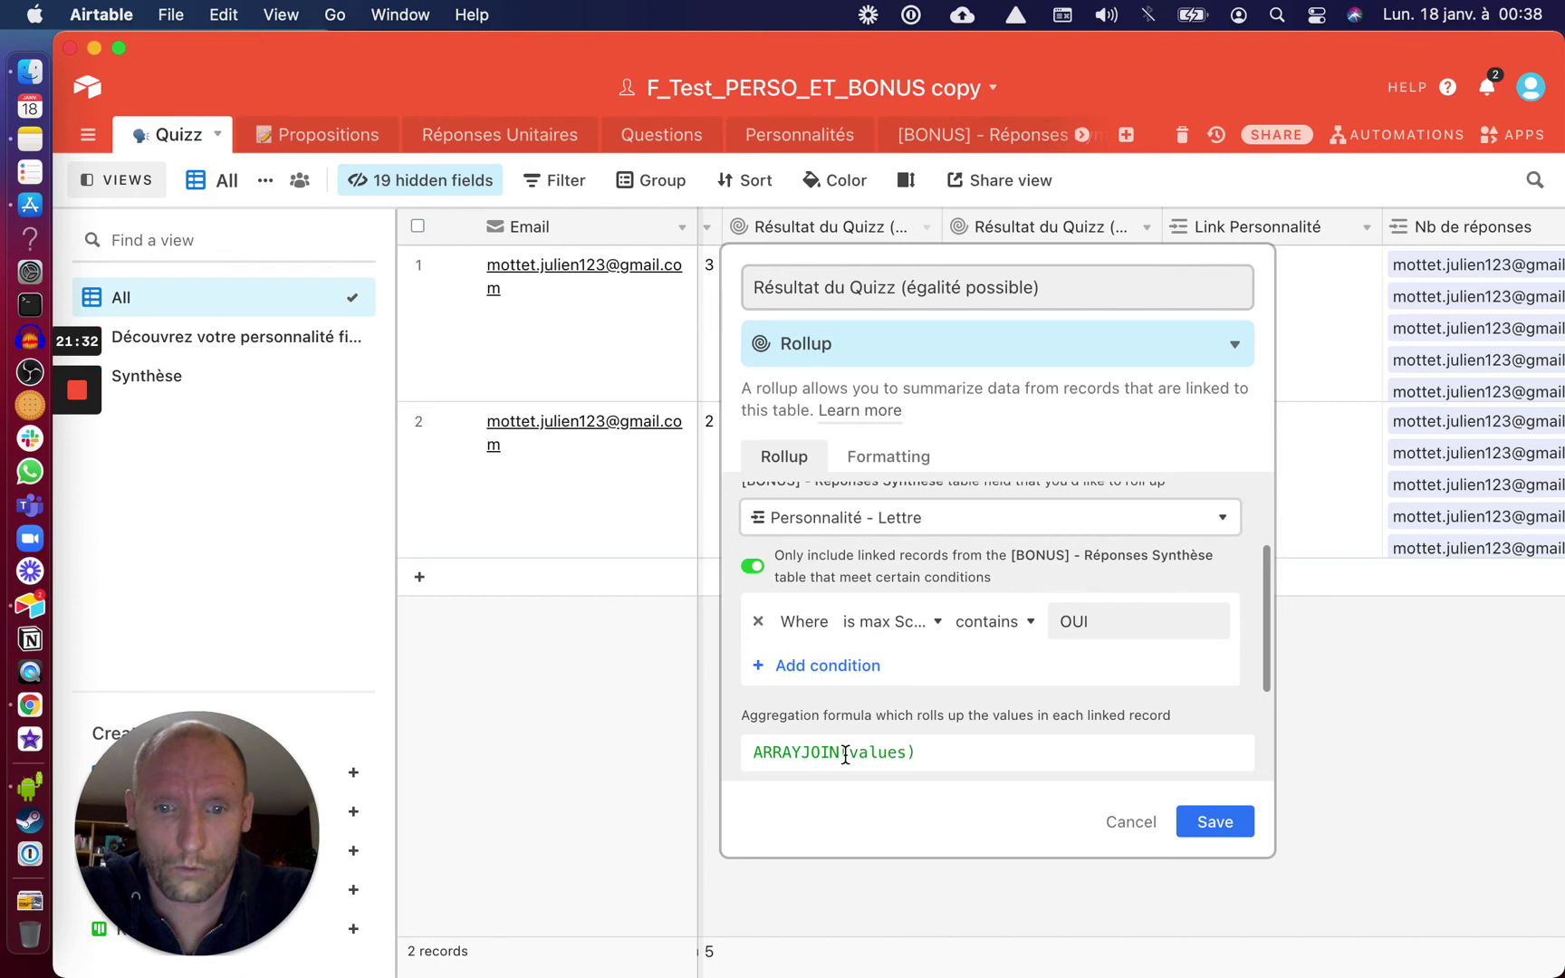
Replace ARRAYJOIN(values) with ARRAYUNIQUE(values) and save the field
double_click(840, 755)
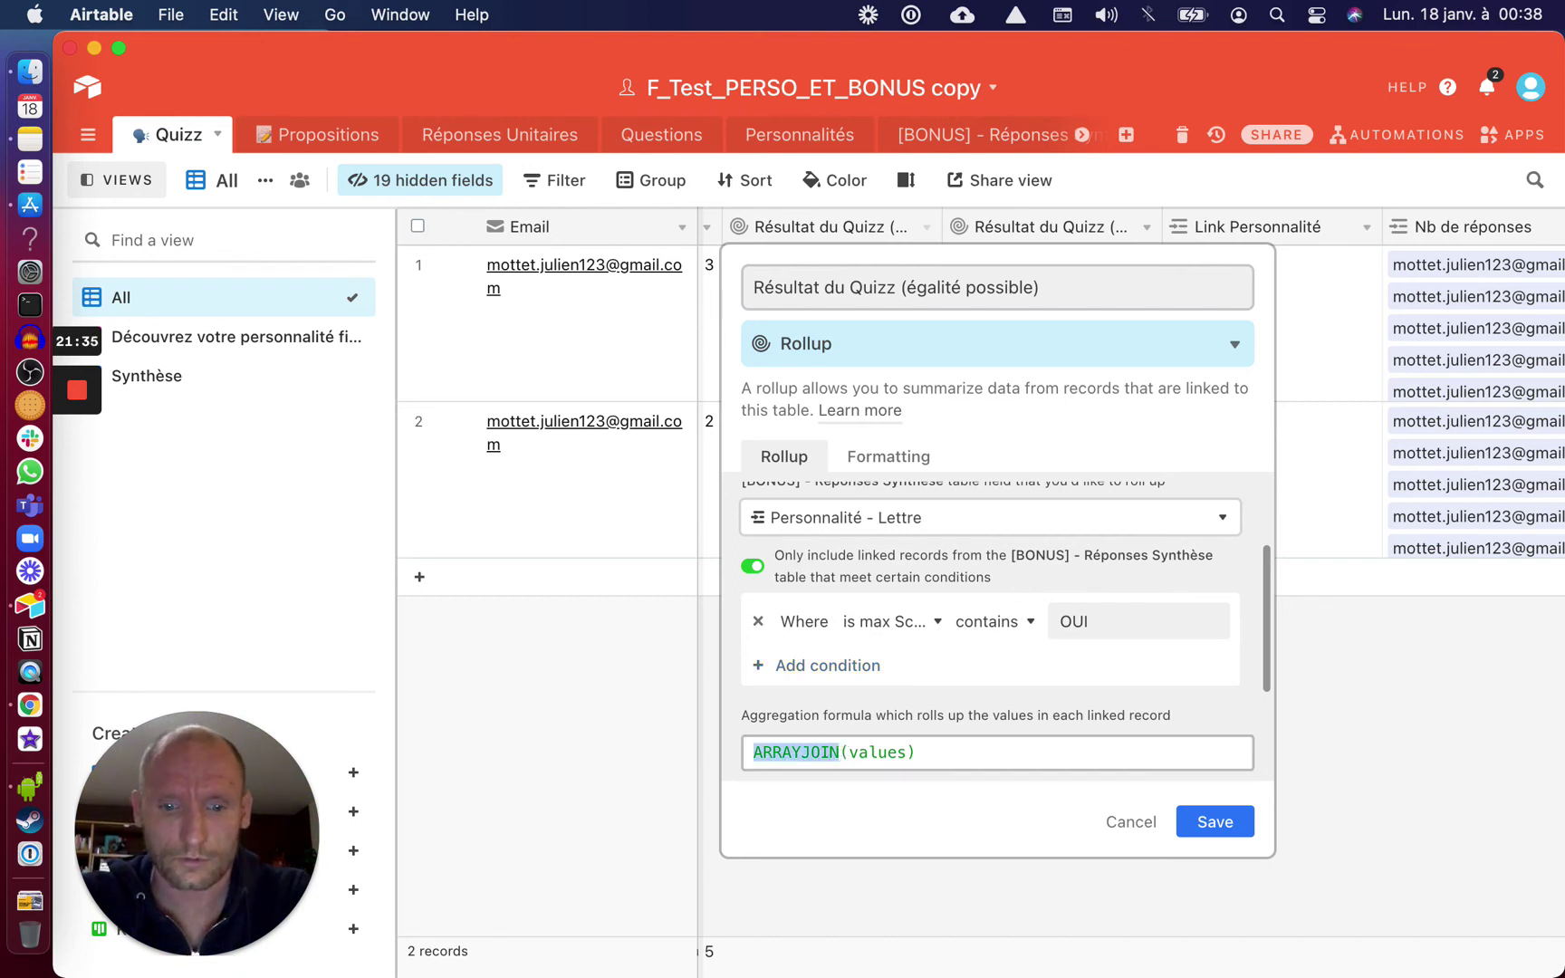
type("ARRA")
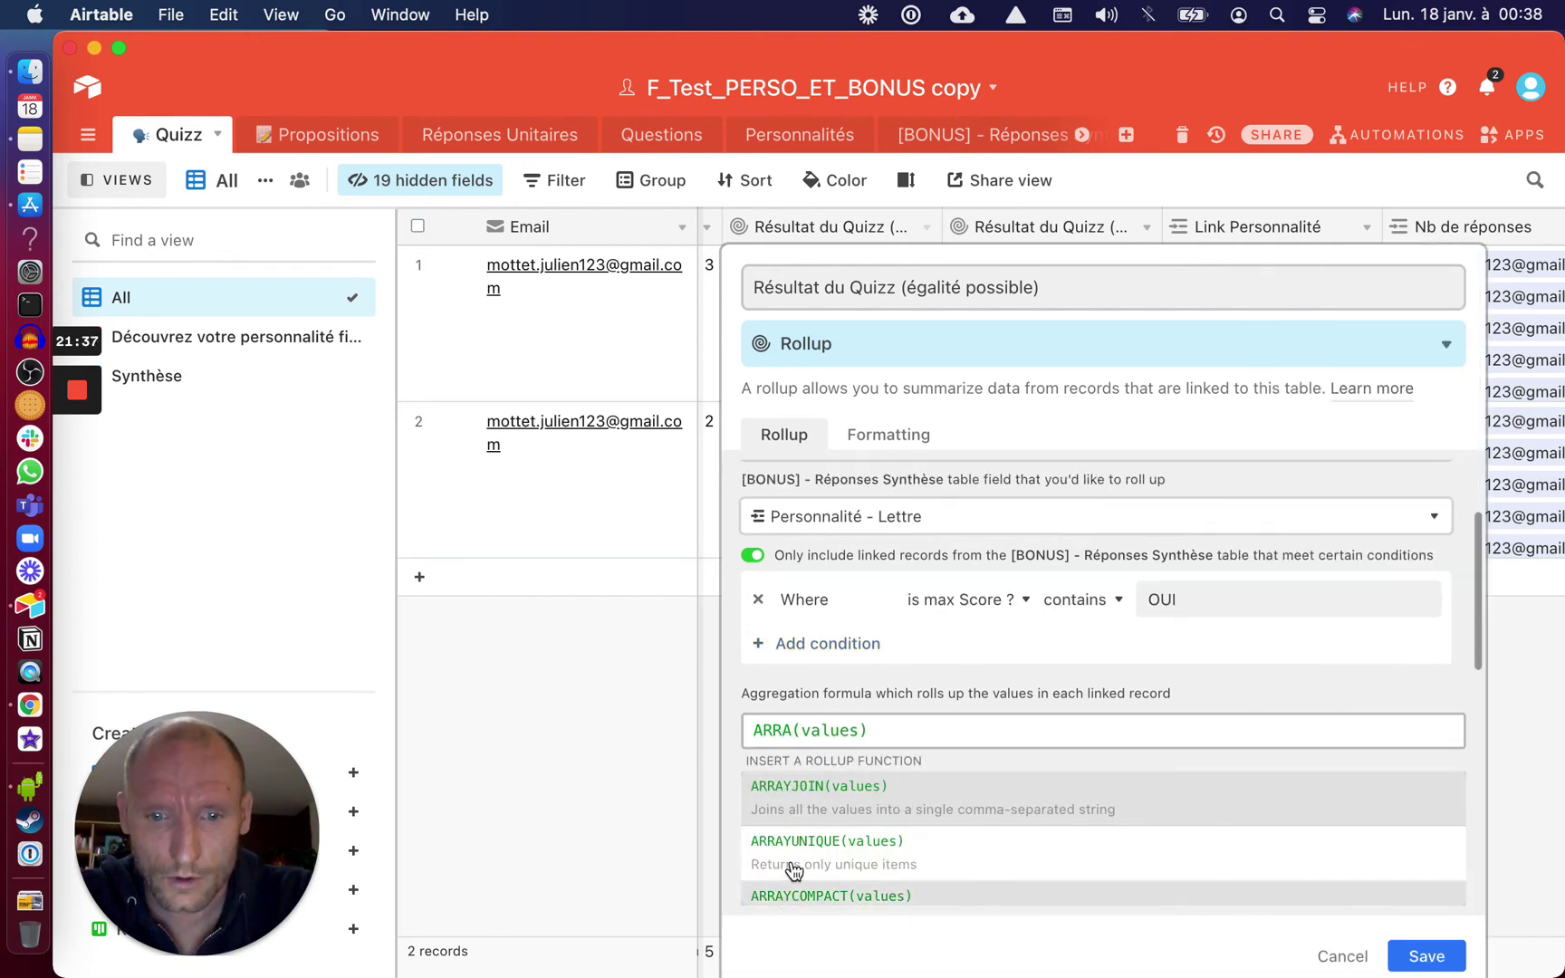
scroll(793, 860, "down", 1)
left_click(790, 825)
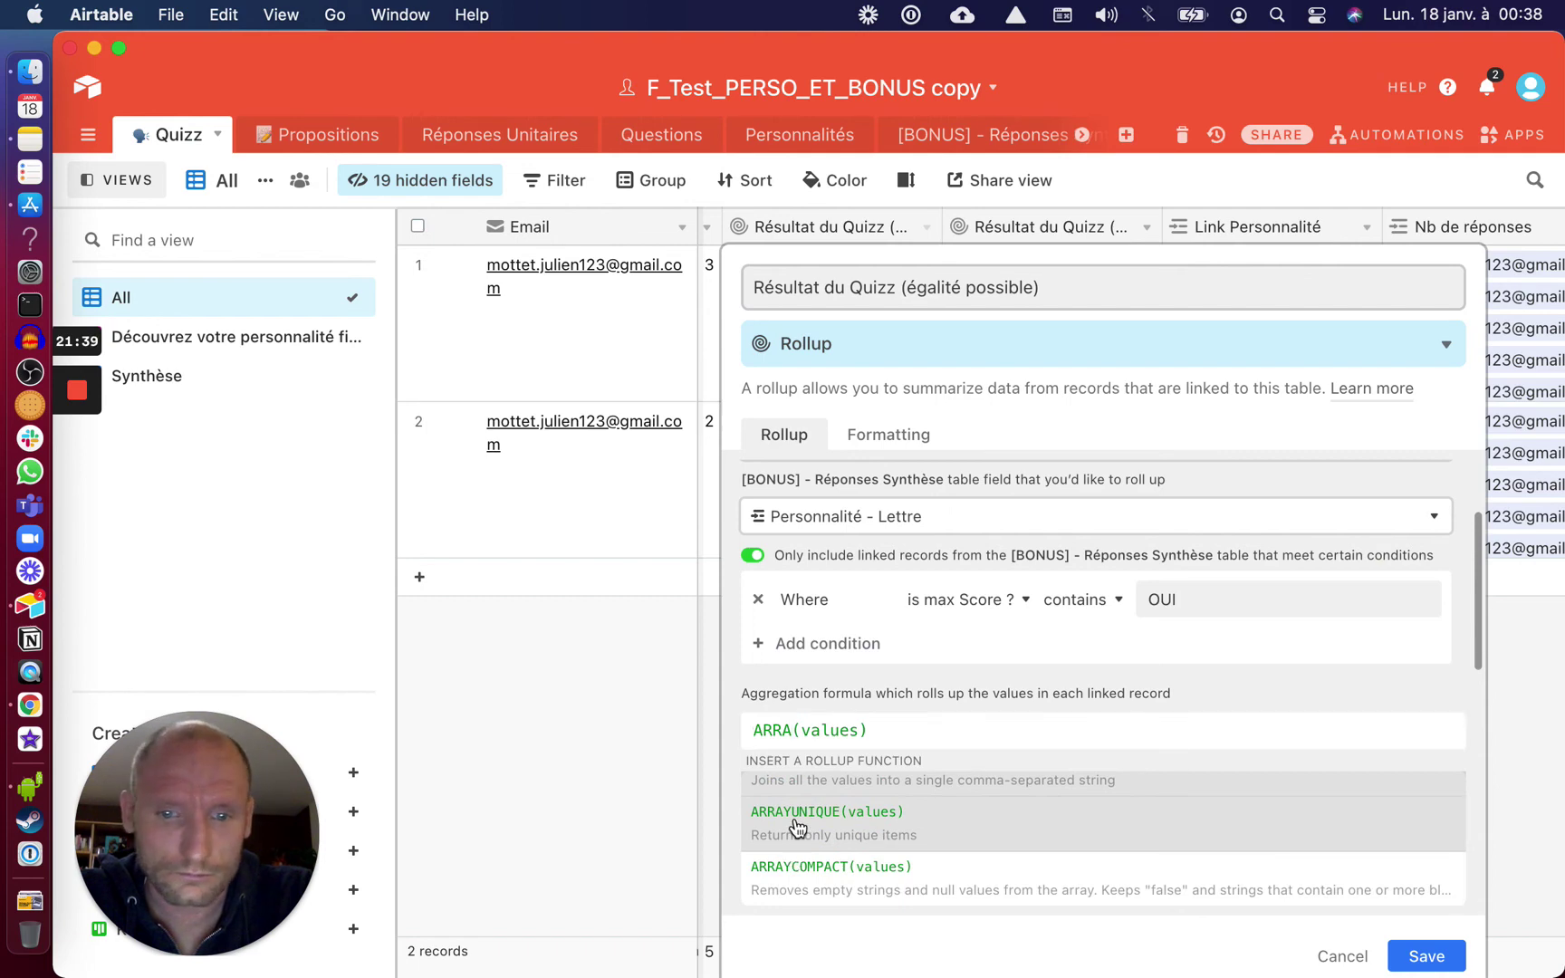
left_click_drag(1013, 752, 934, 753)
key("BackSpace")
left_click(1197, 830)
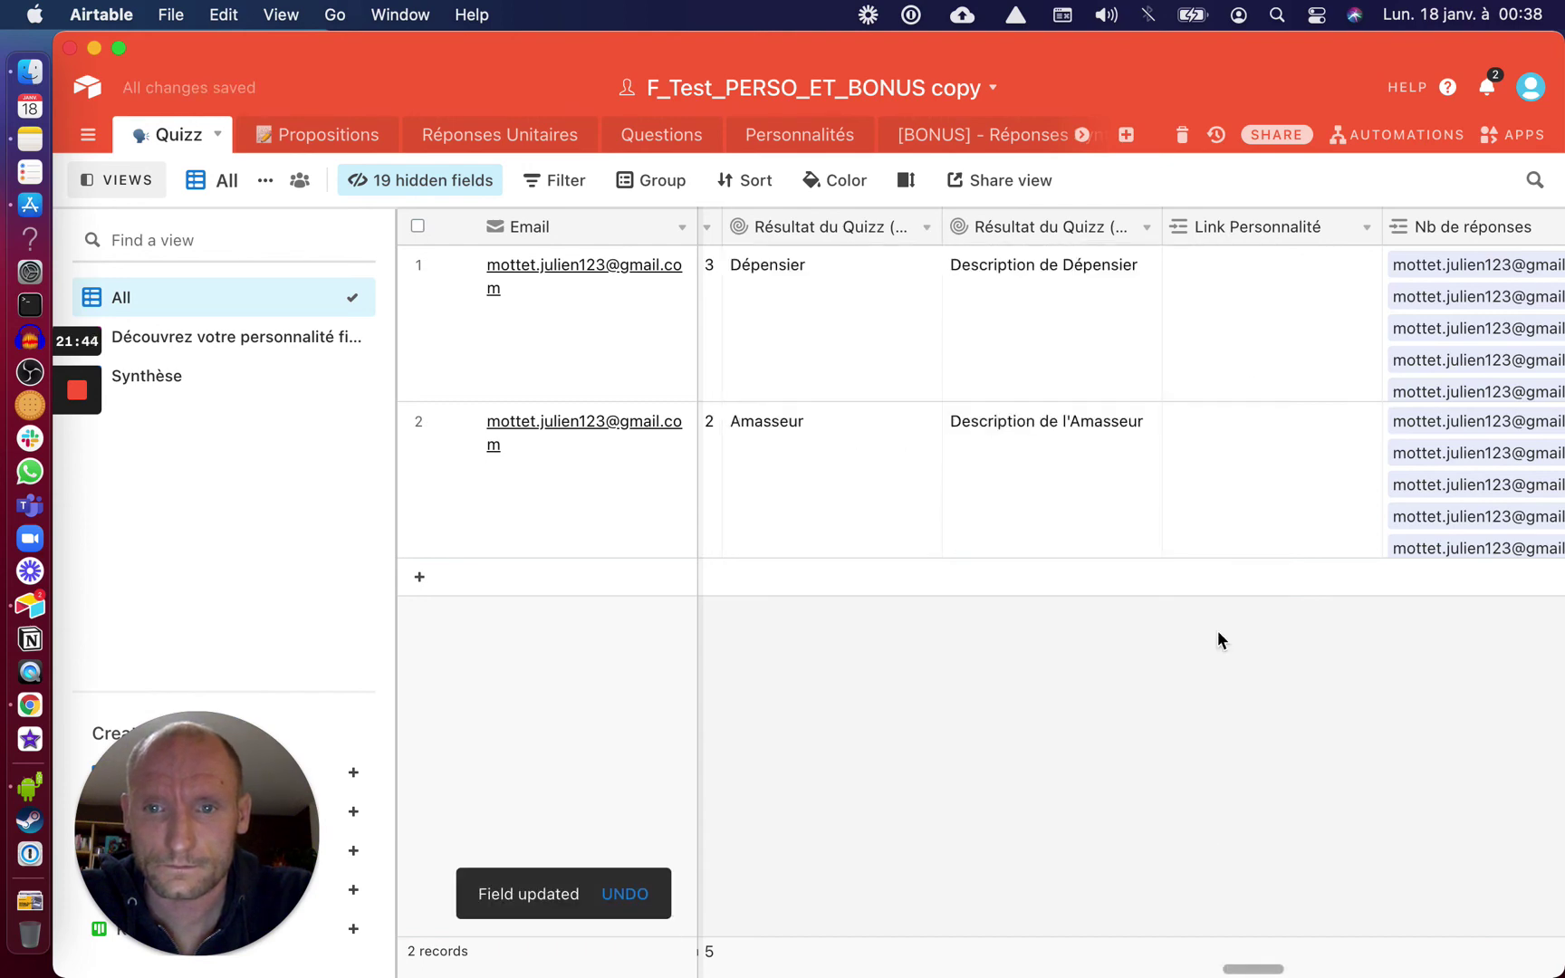
Change the copy rollup's aggregation to ARRAYUNIQUE(values), remove the duplicate (values), and save
left_click(1147, 230)
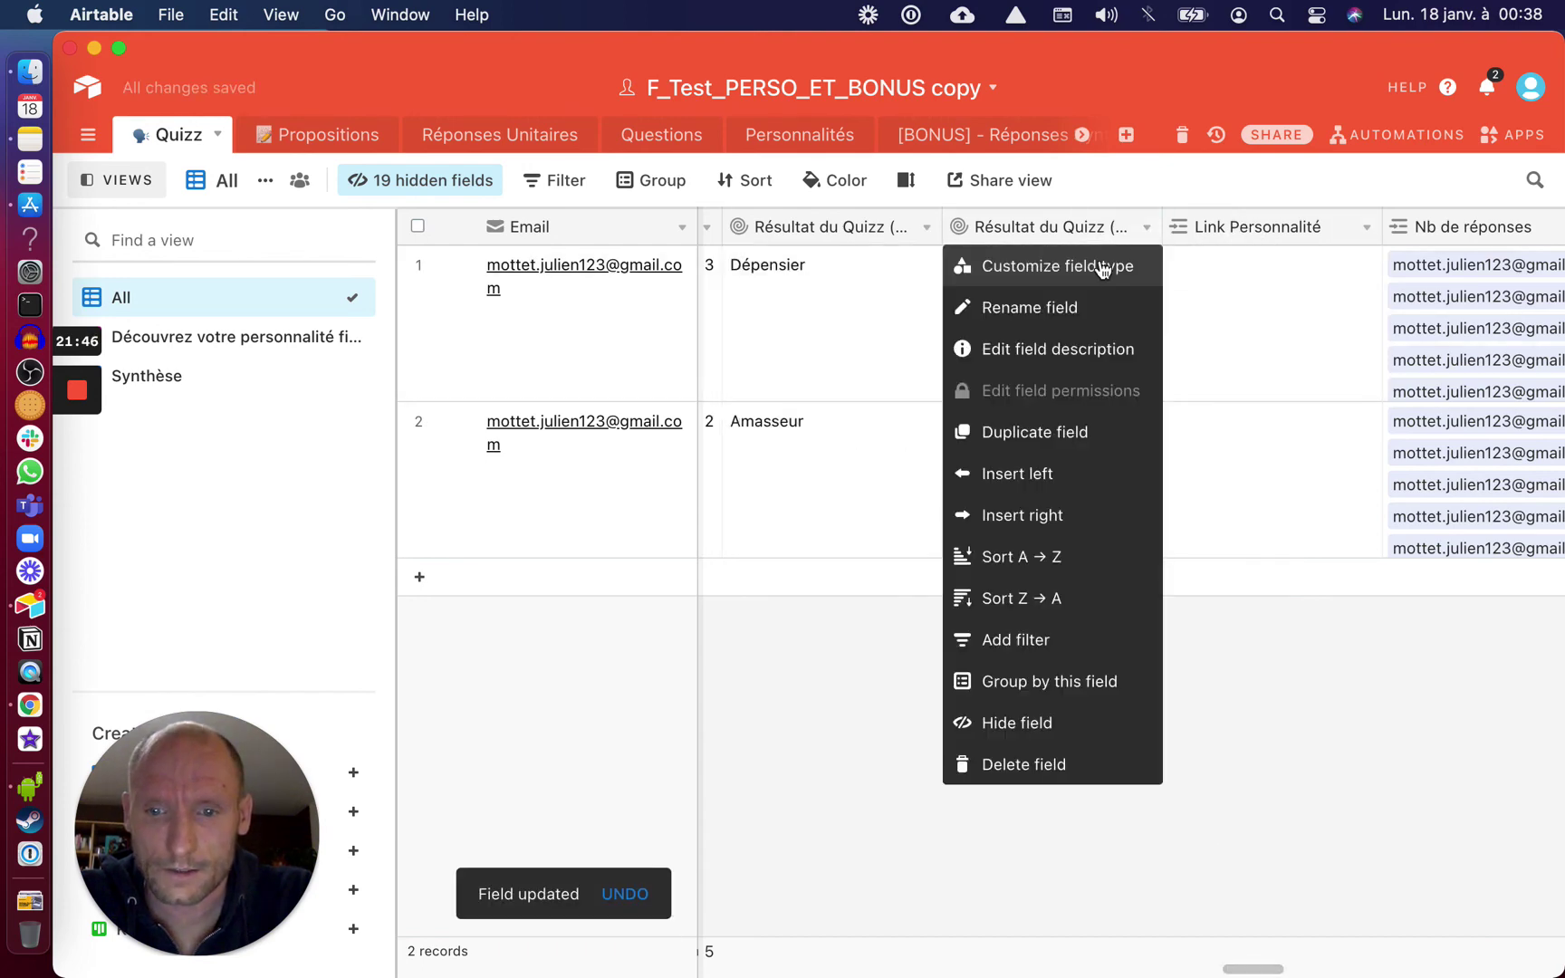
left_click(1104, 264)
left_click_drag(898, 752, 727, 760)
type("ARA")
type("AY")
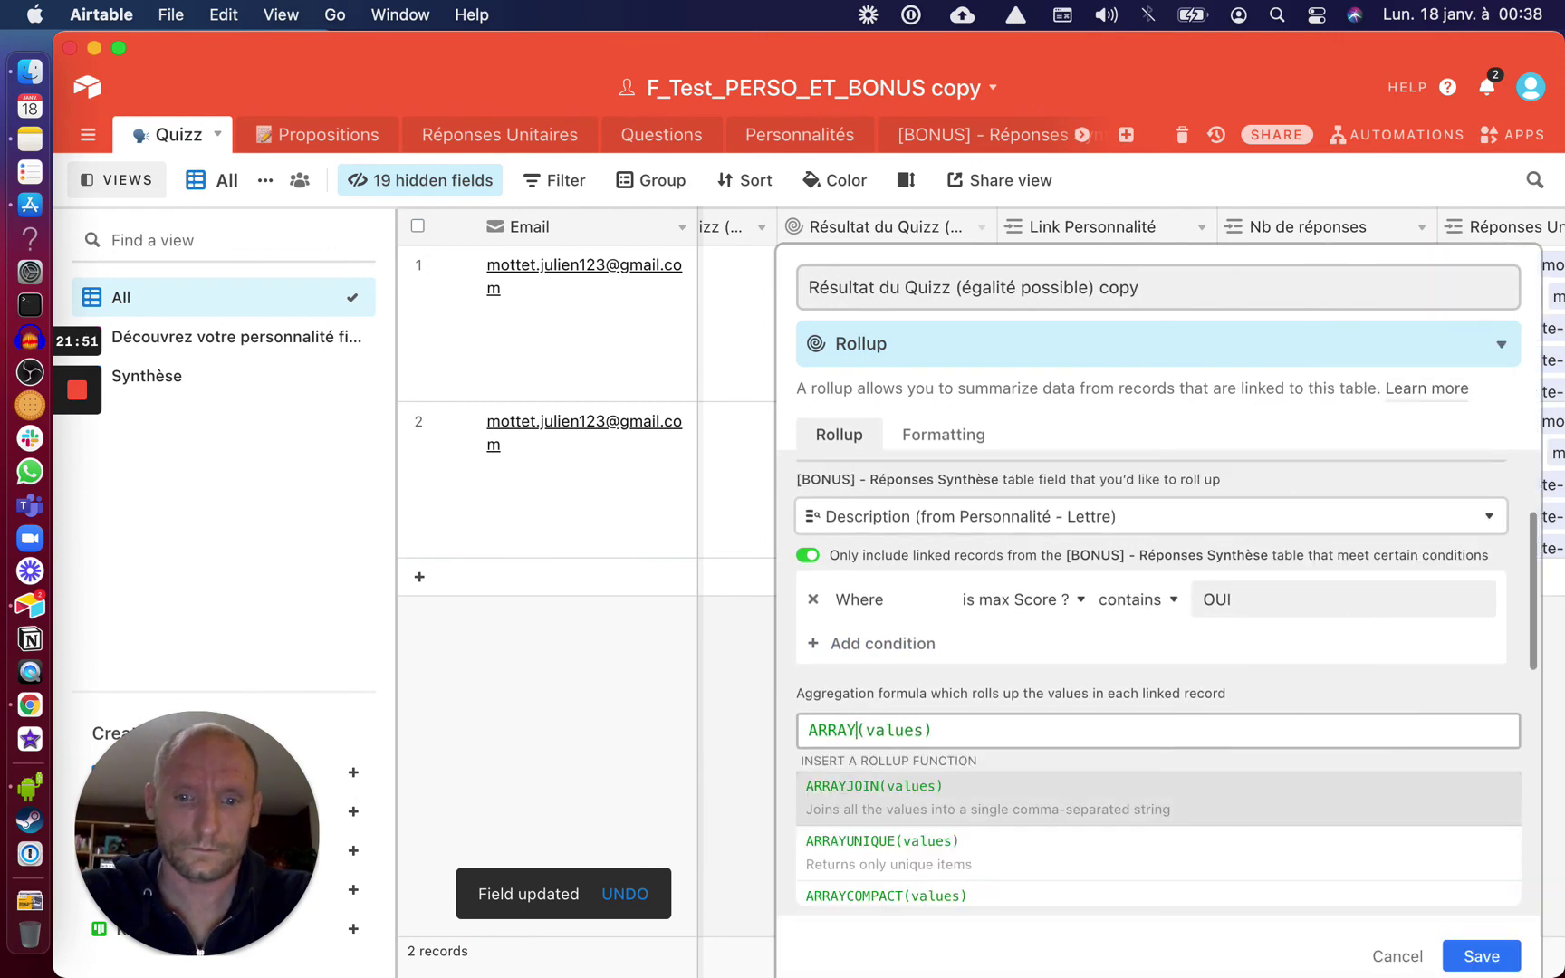
left_click(854, 864)
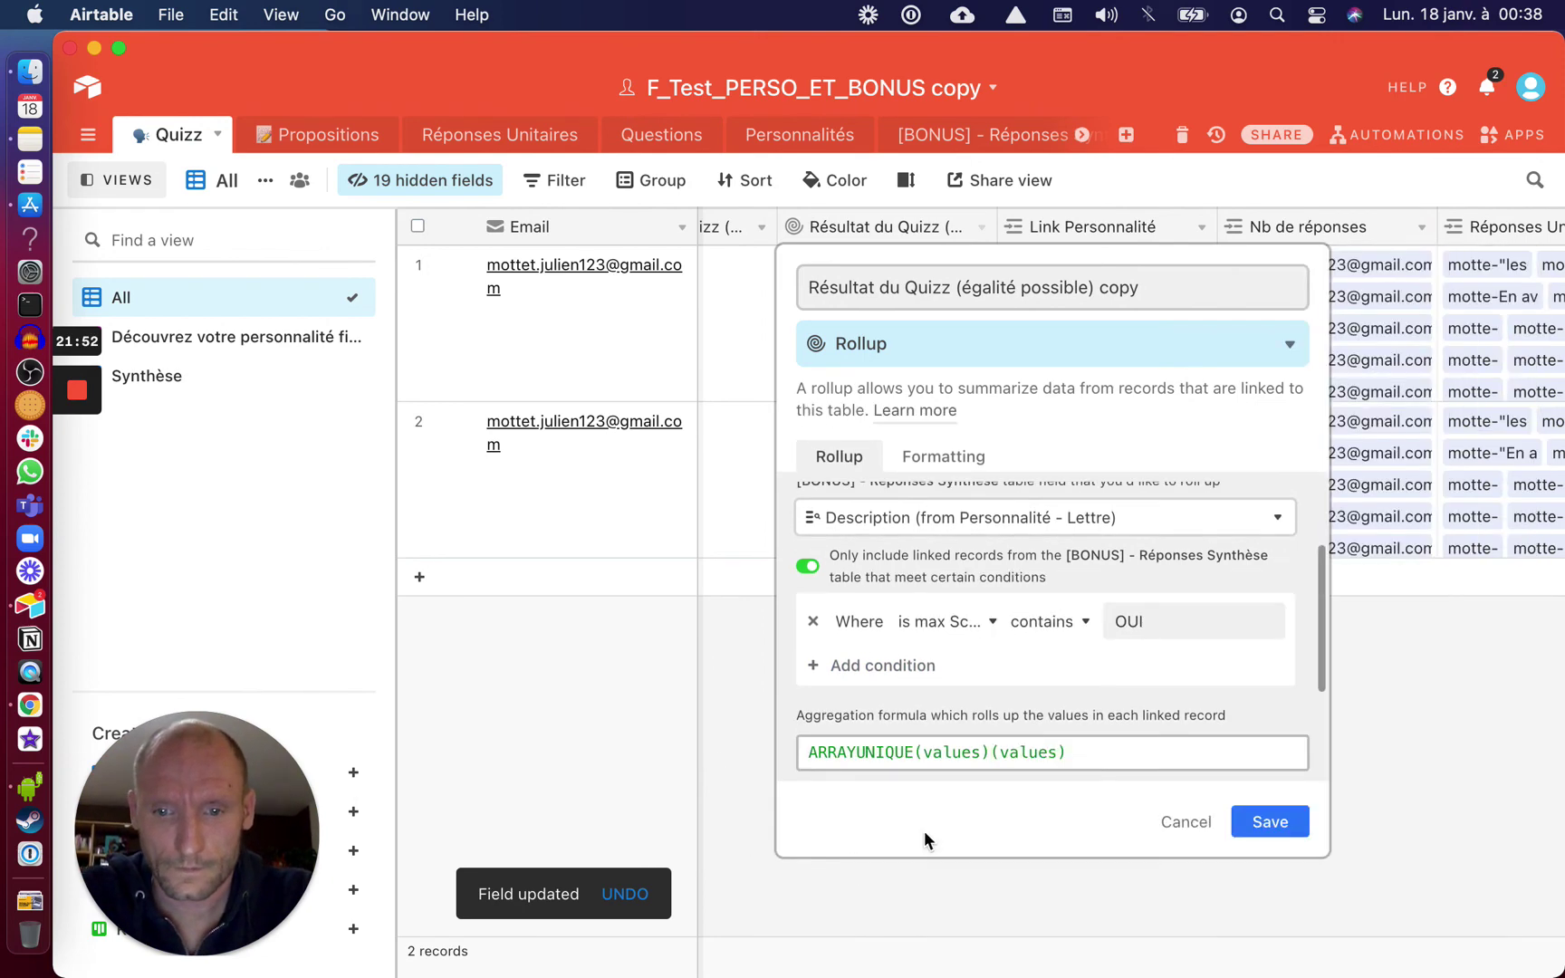
left_click(1243, 820)
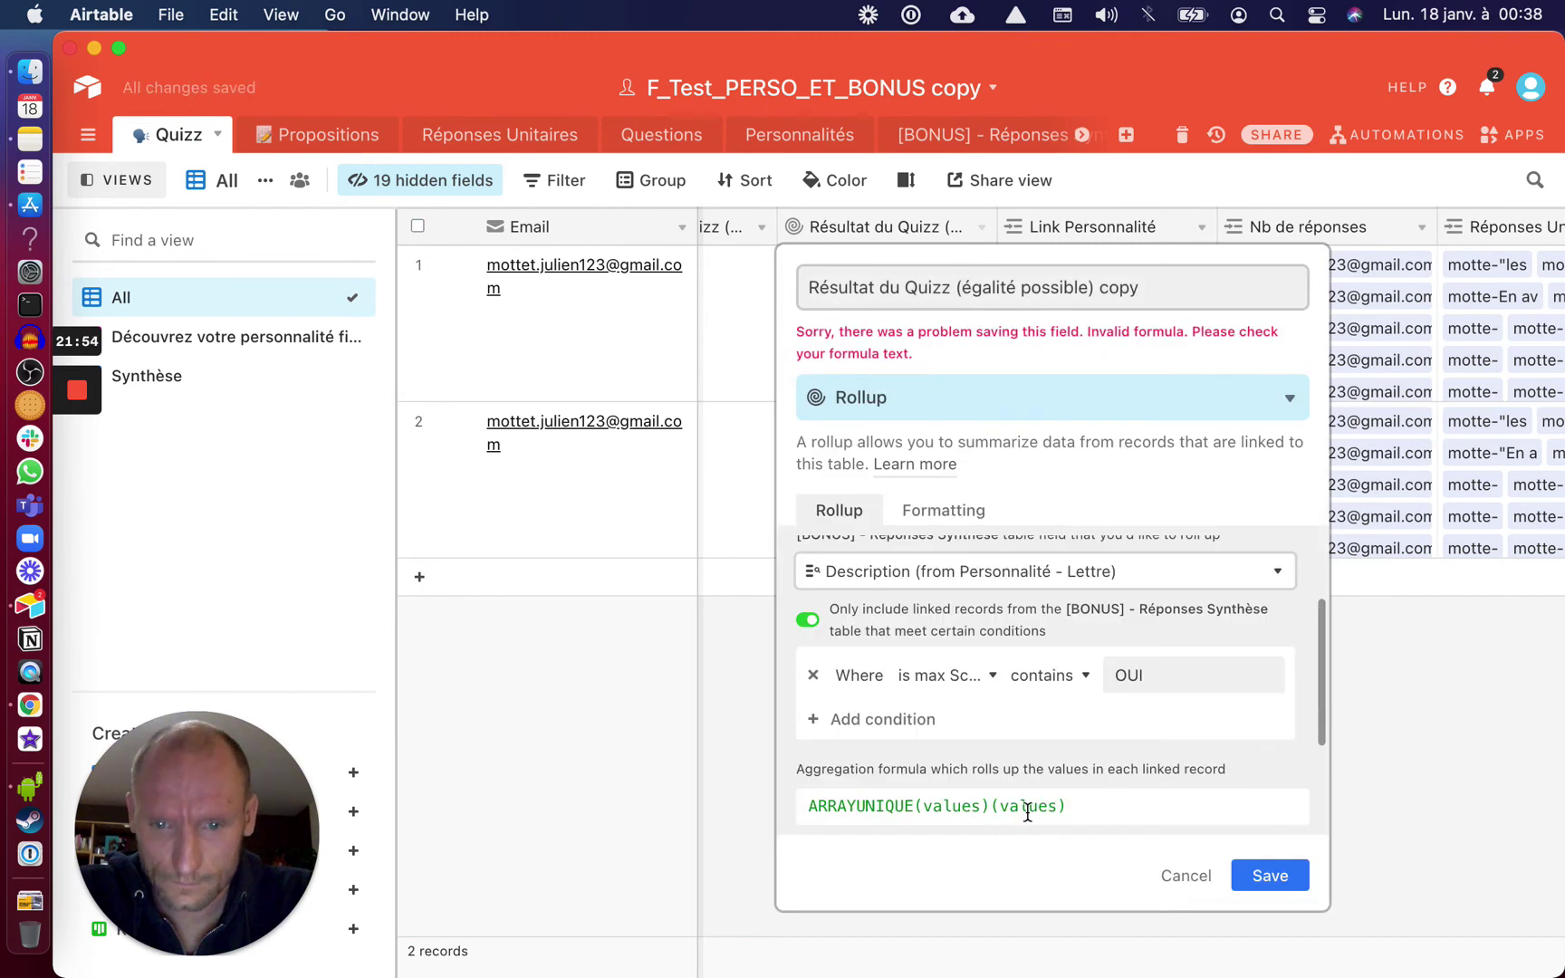
left_click(1202, 806)
key("BackSpace")
key("BackSpace")
key("BackSpace")
key("BackSpace")
key("BackSpace")
key("BackSpace")
key("BackSpace")
key("BackSpace")
left_click(1265, 875)
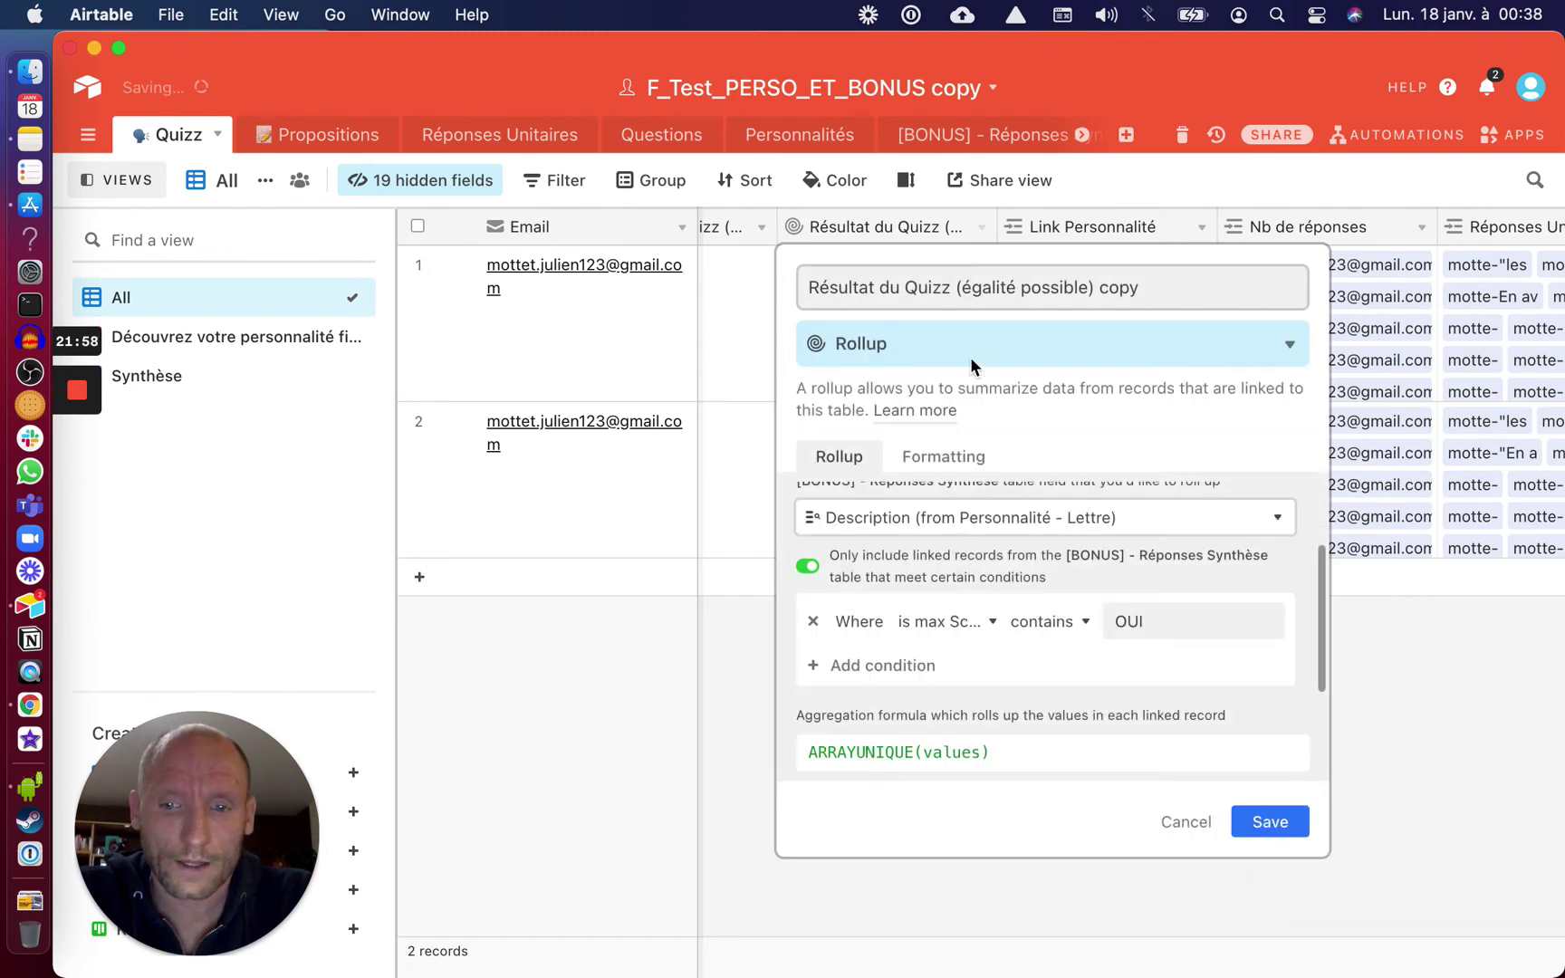
Check the Résultat du Quizz (égalité possible) copy field's options, then close them unchanged
scroll(792, 293, "left", 3)
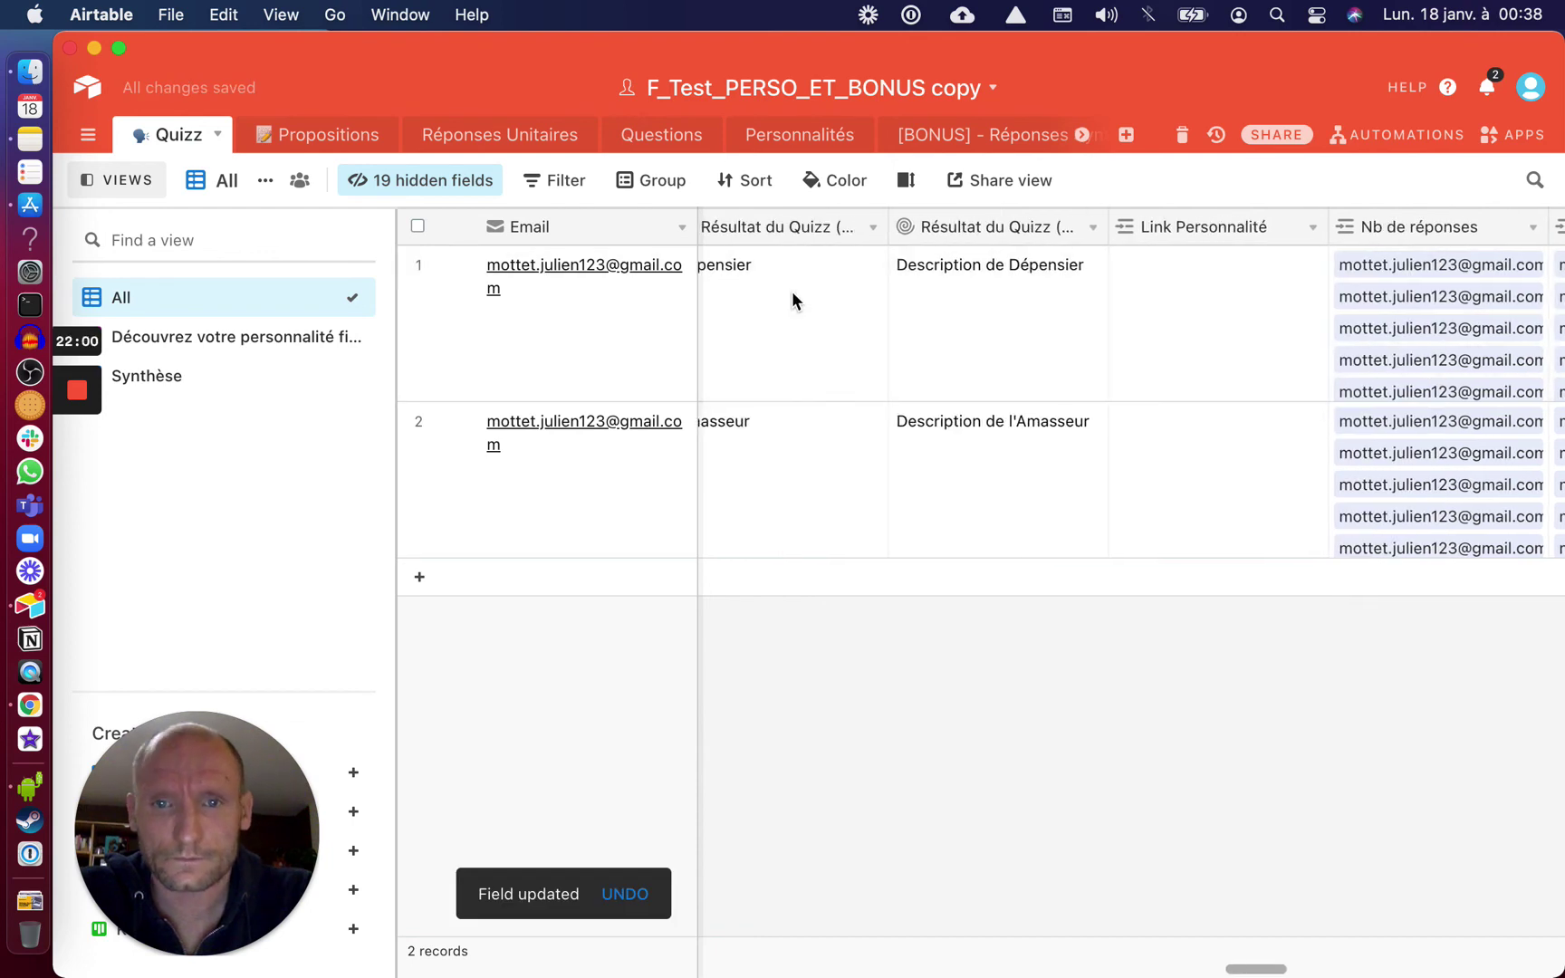
right_click(970, 226)
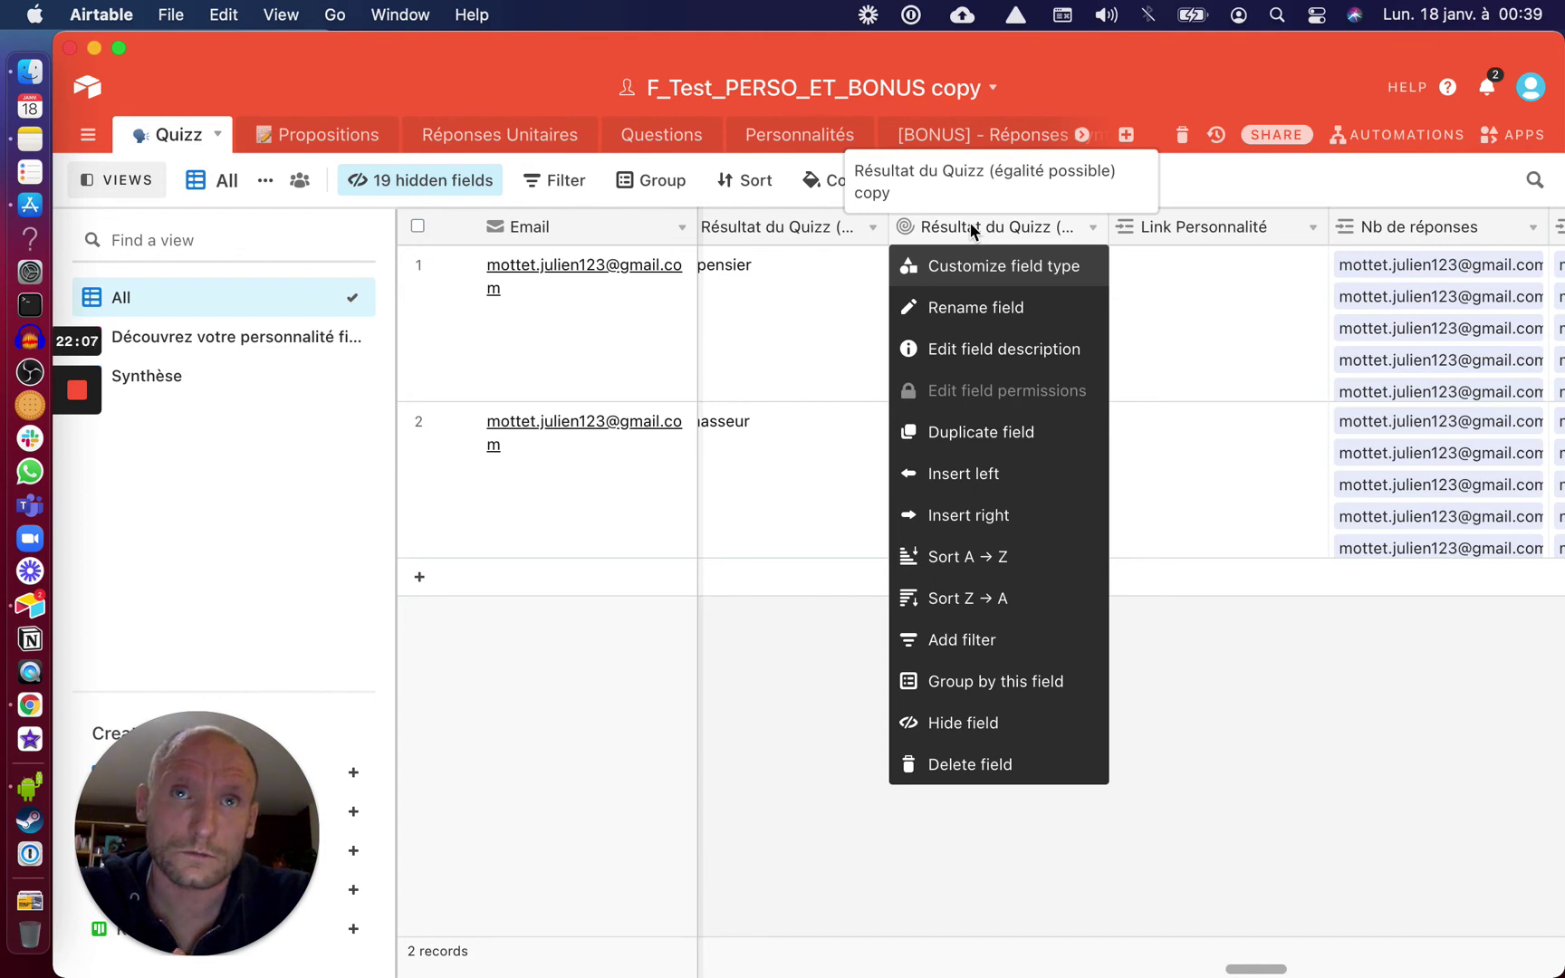
left_click(1077, 193)
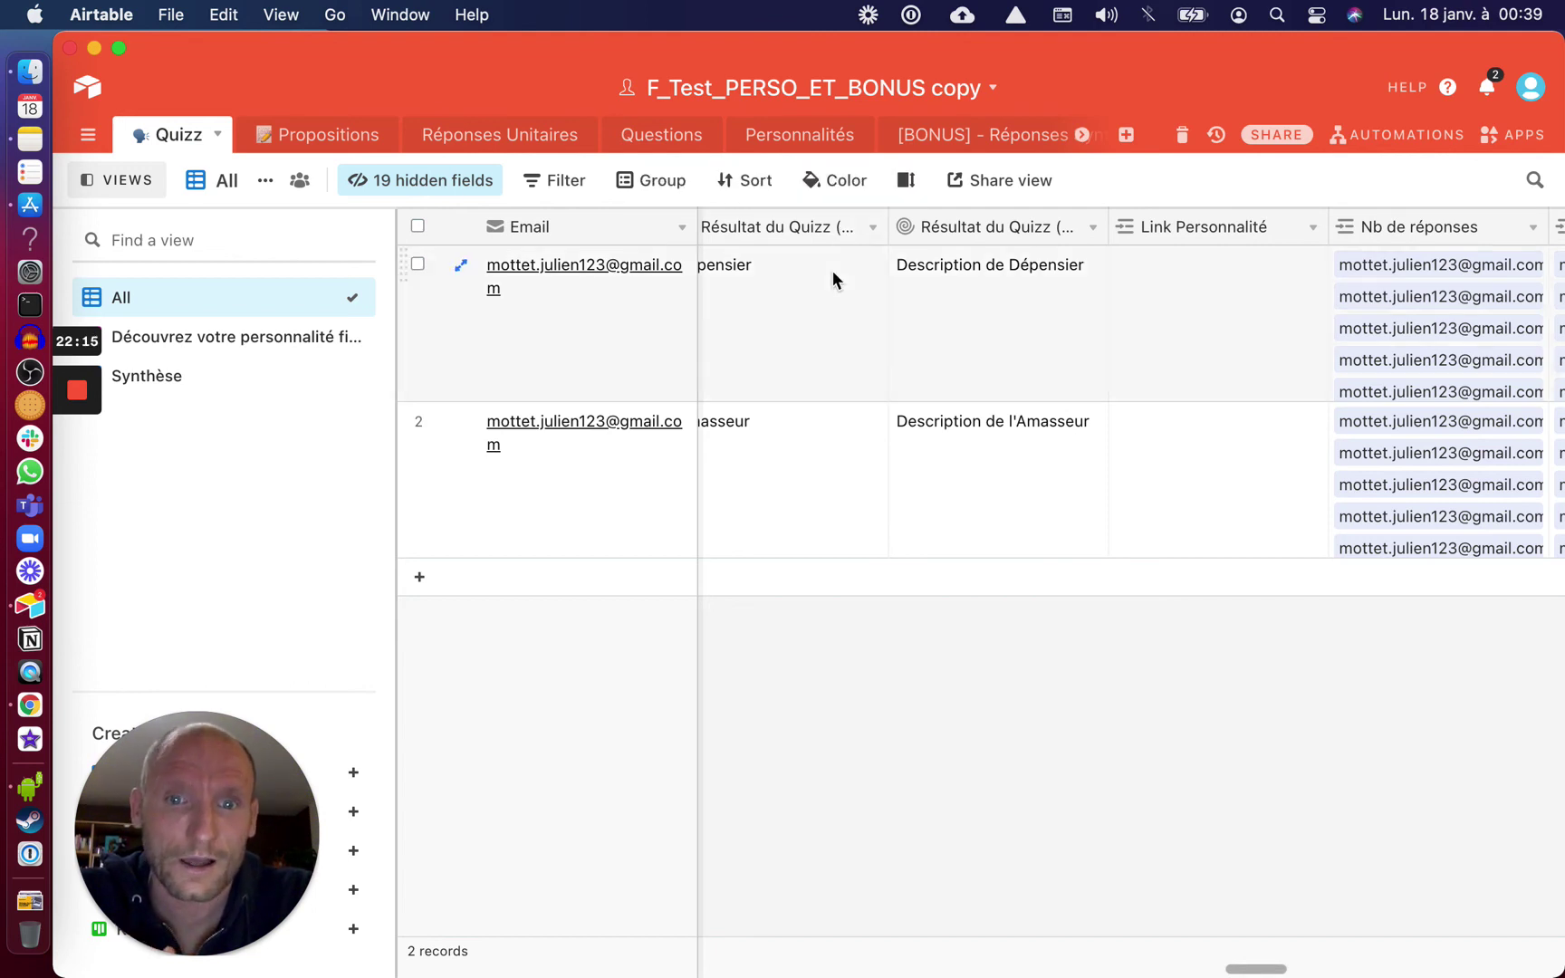
scroll(831, 270, "left", 3)
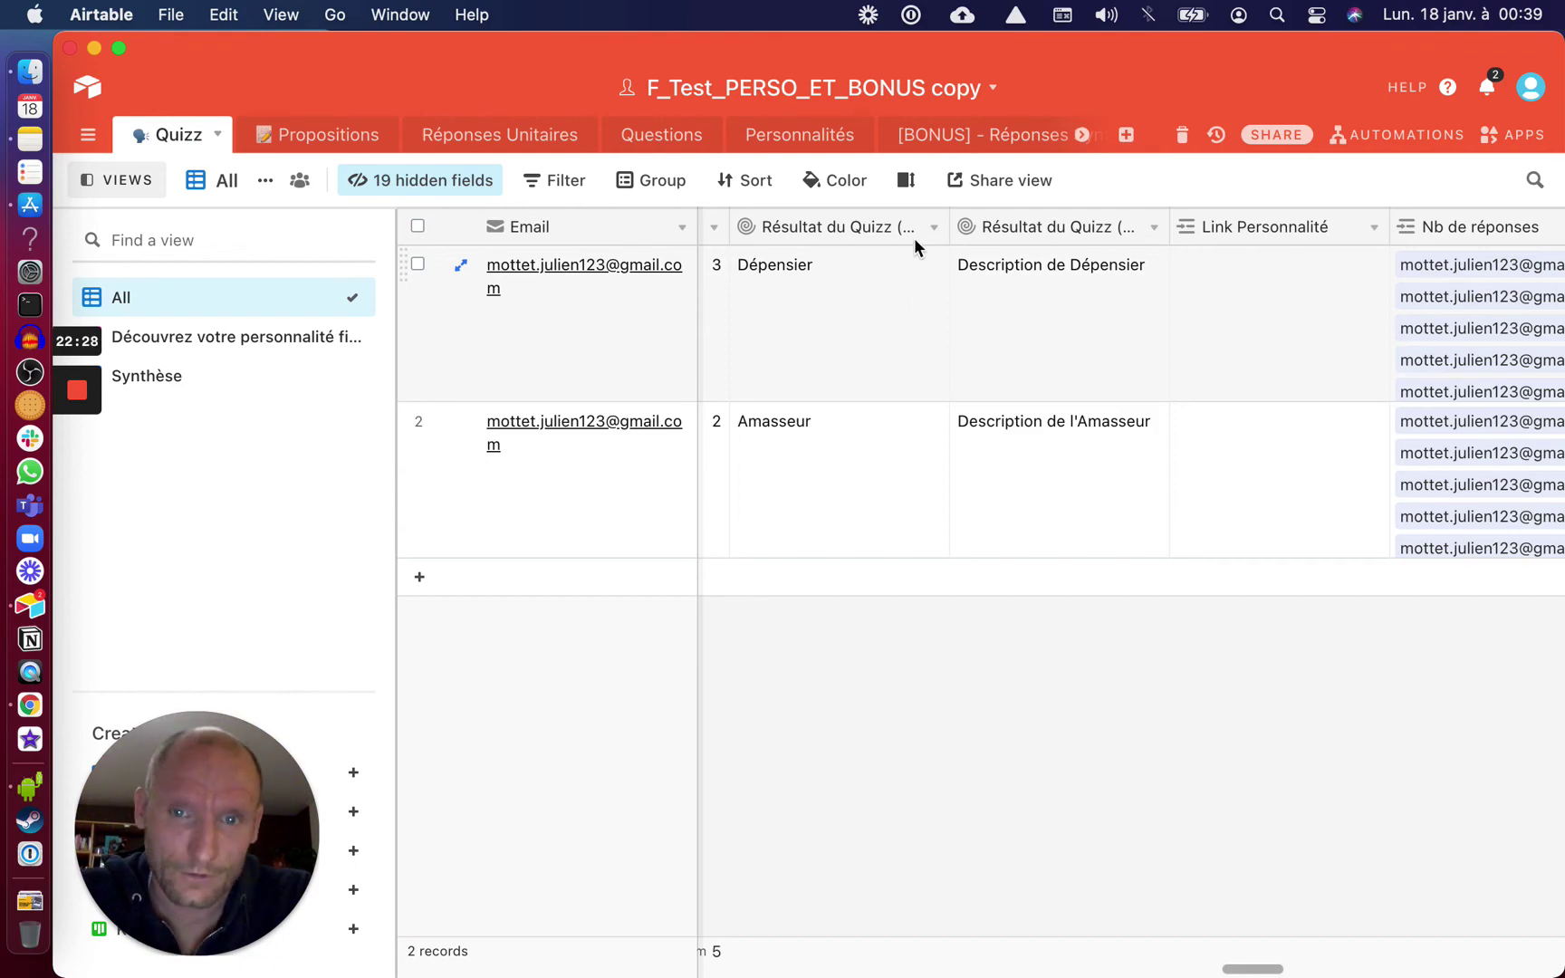
key("ctrl+Right")
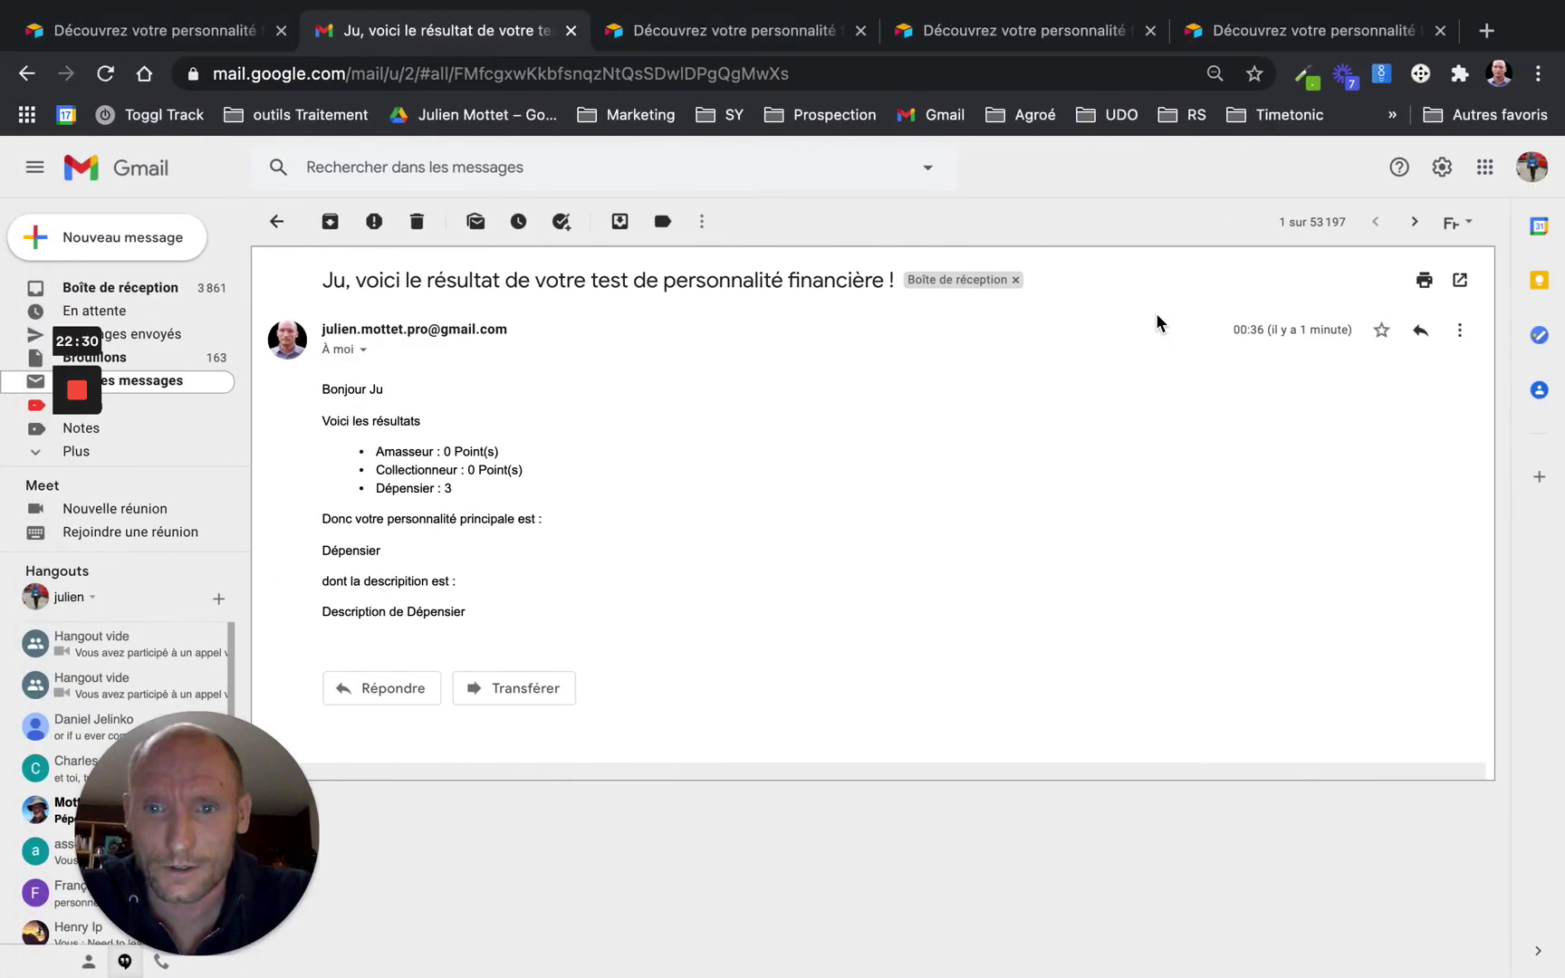
key("ctrl+Left")
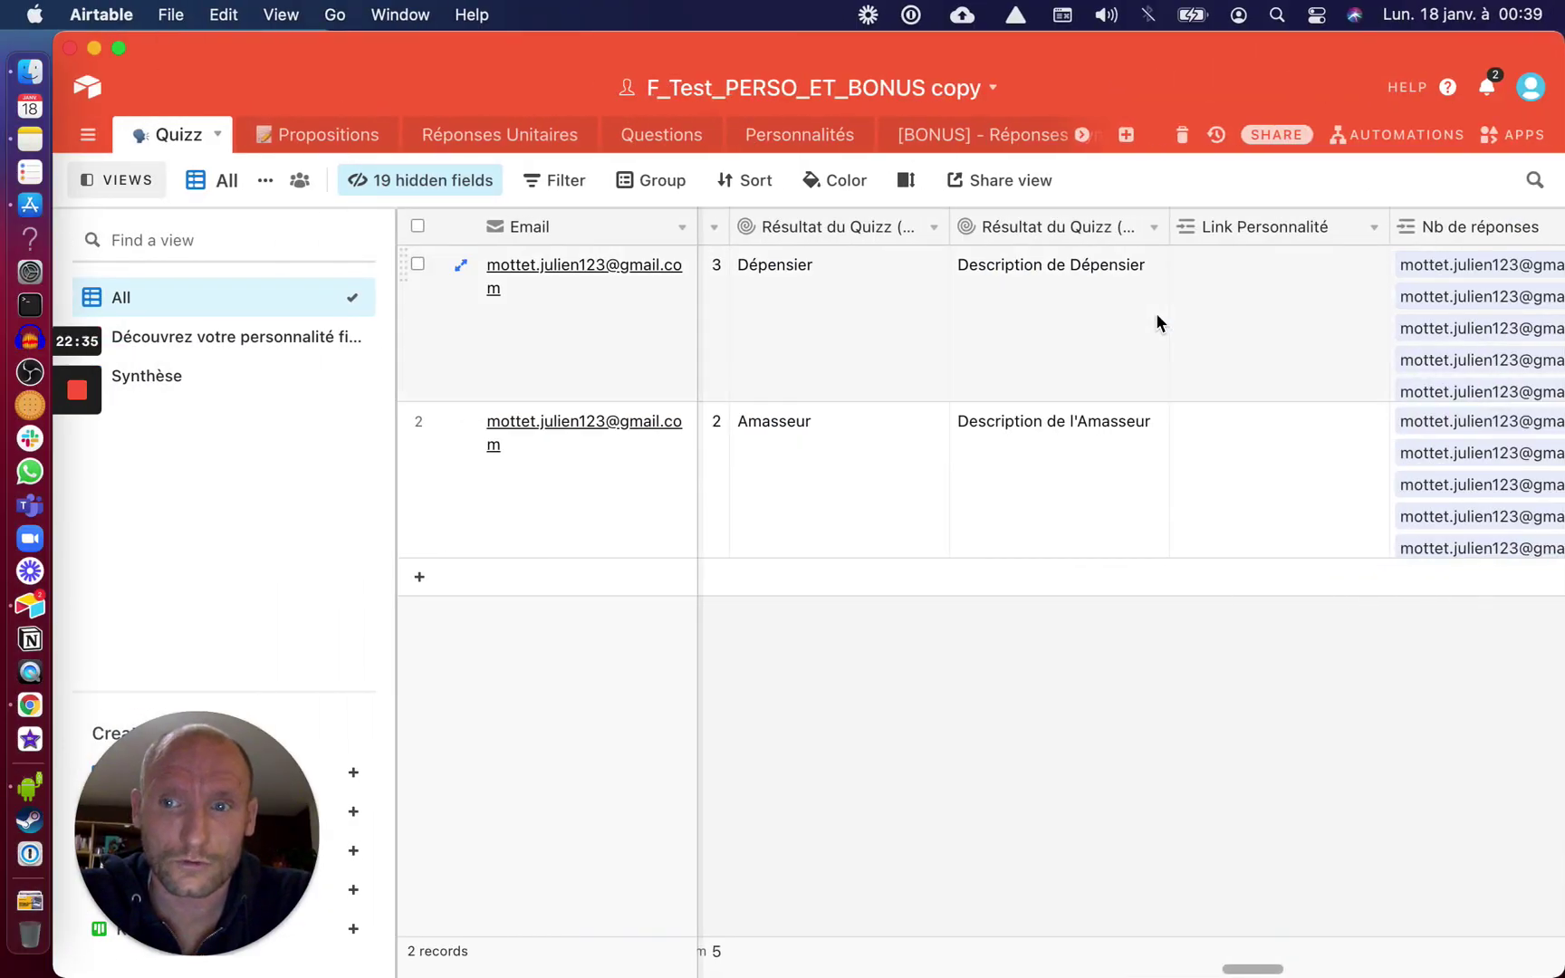
Retest the Gmail send-email action, then the trigger, then the email action again
left_click(1379, 134)
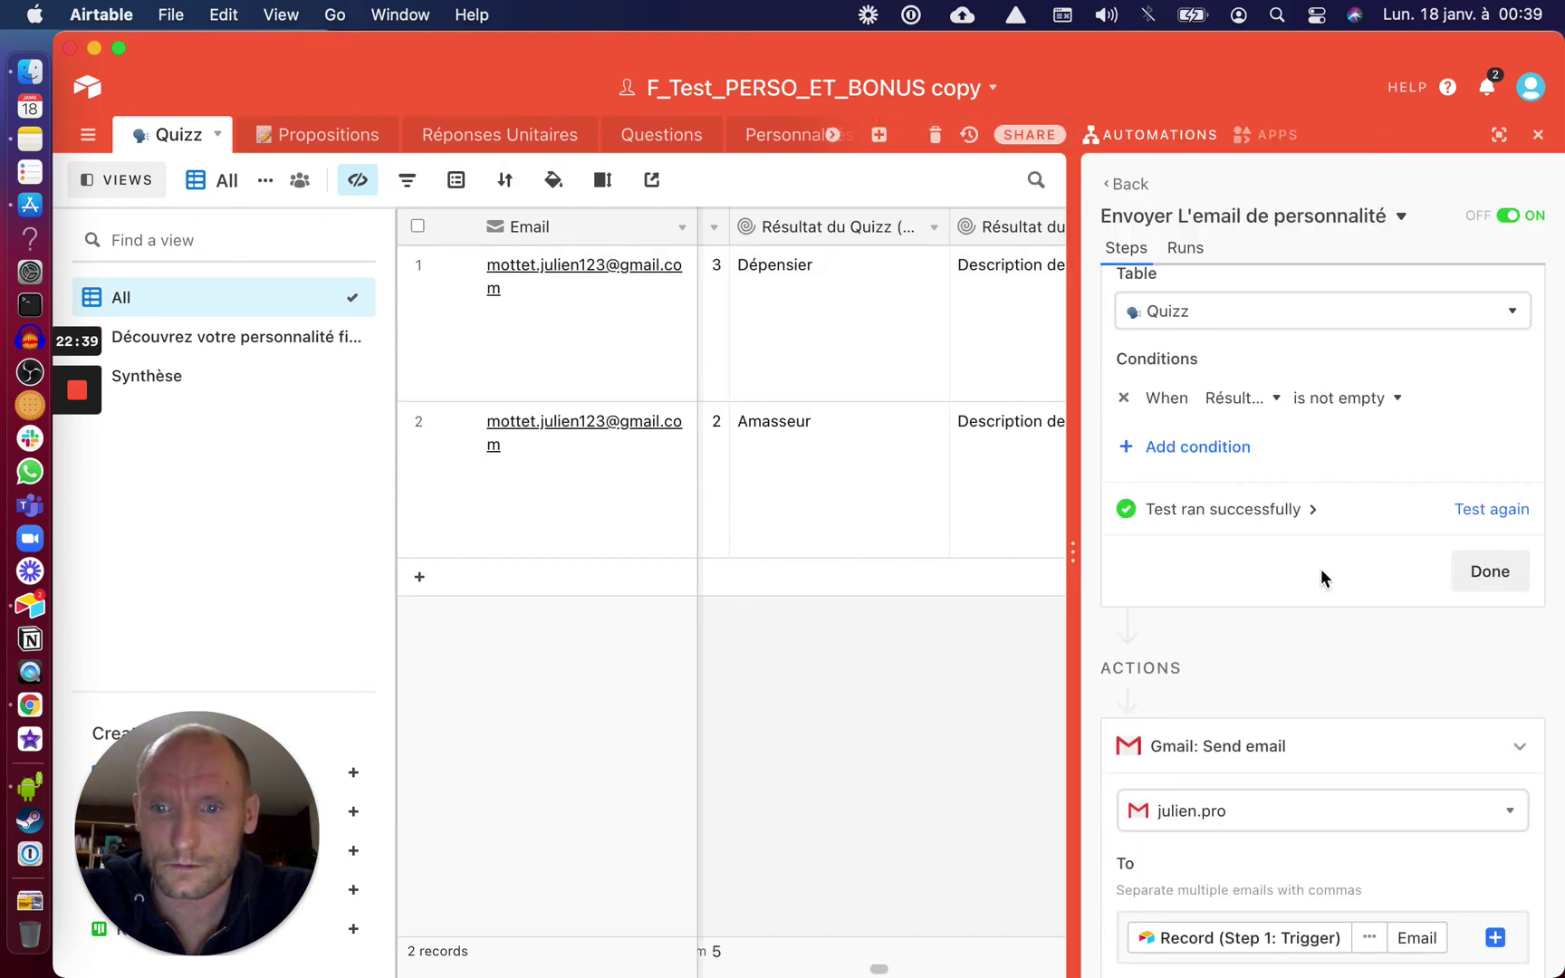
scroll(1430, 765, "down", 5)
scroll(1428, 761, "down", 6)
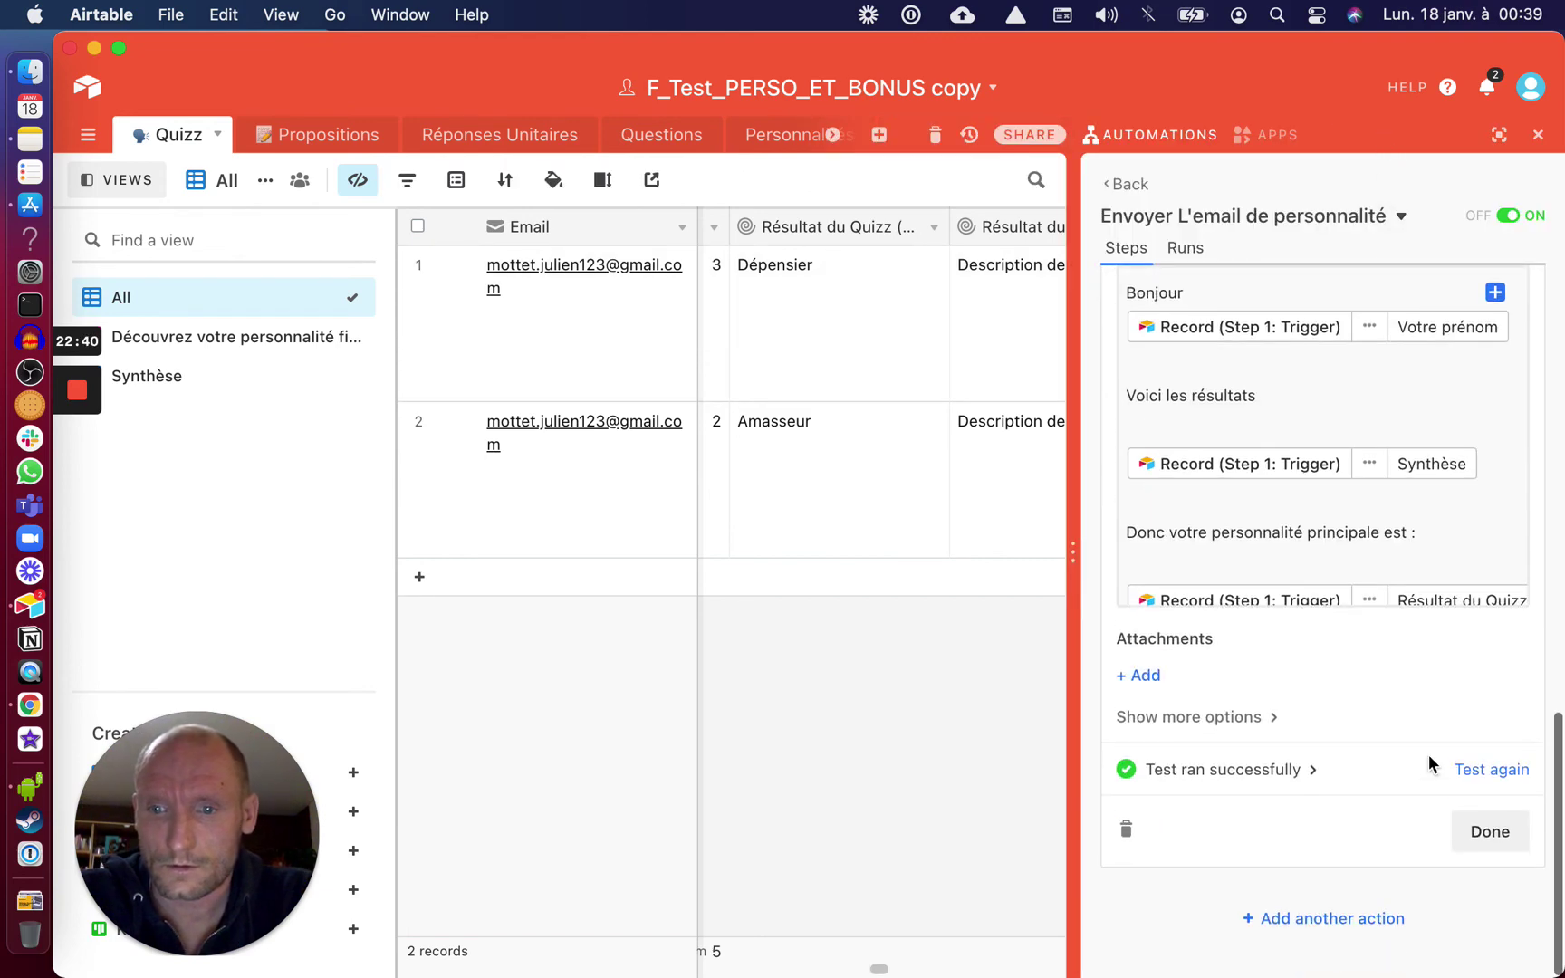
left_click(1486, 769)
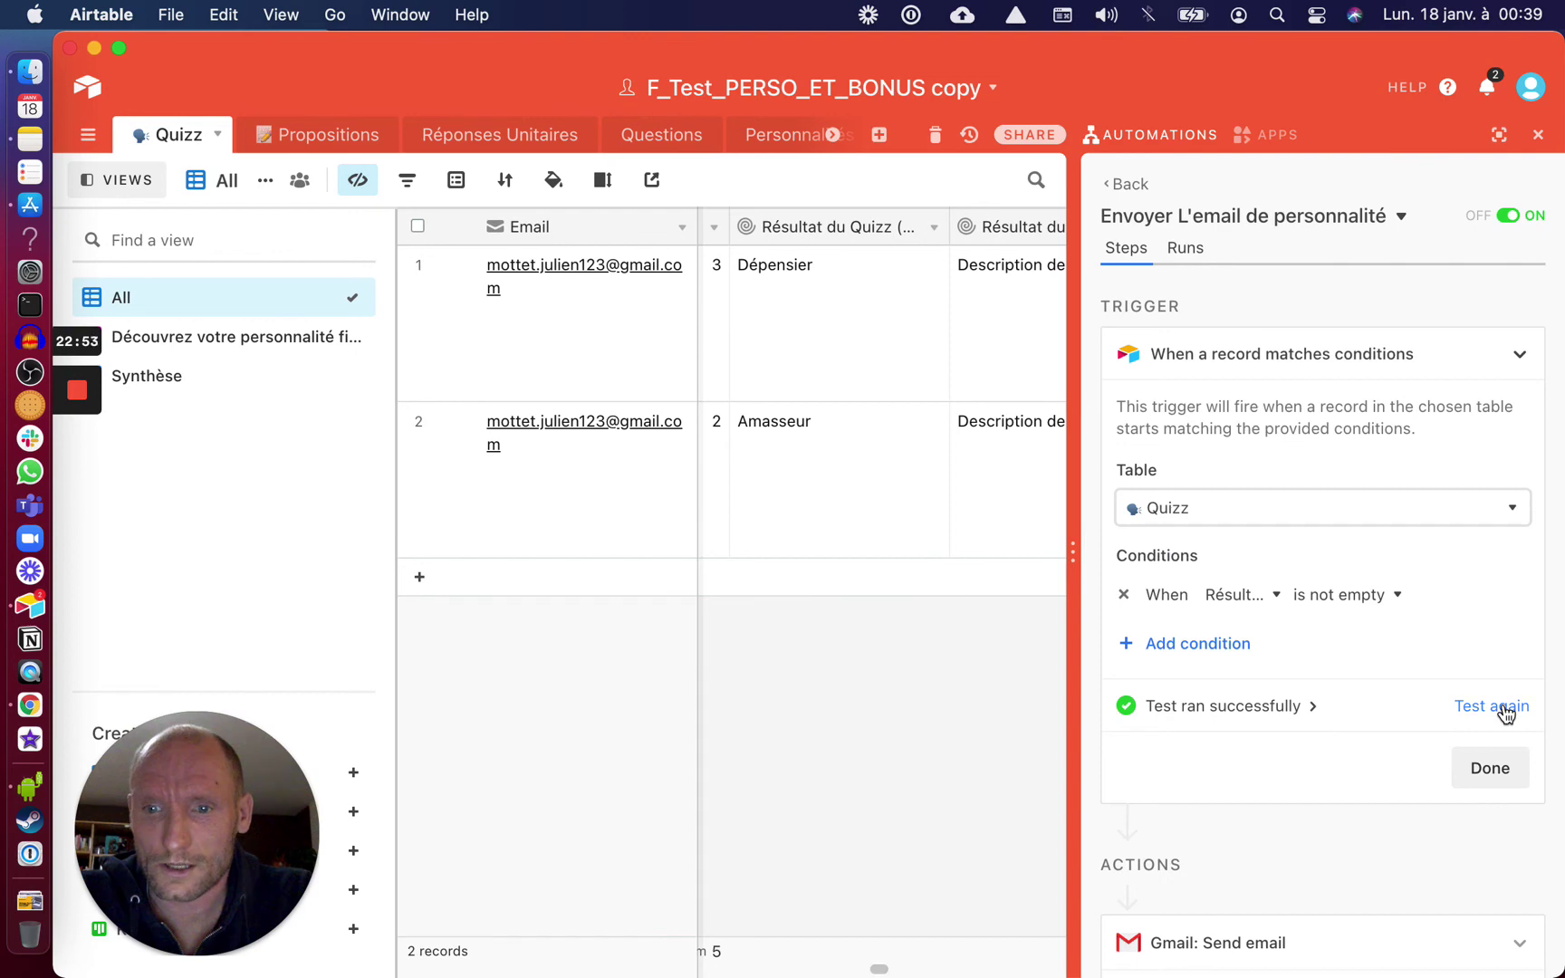
left_click(1501, 708)
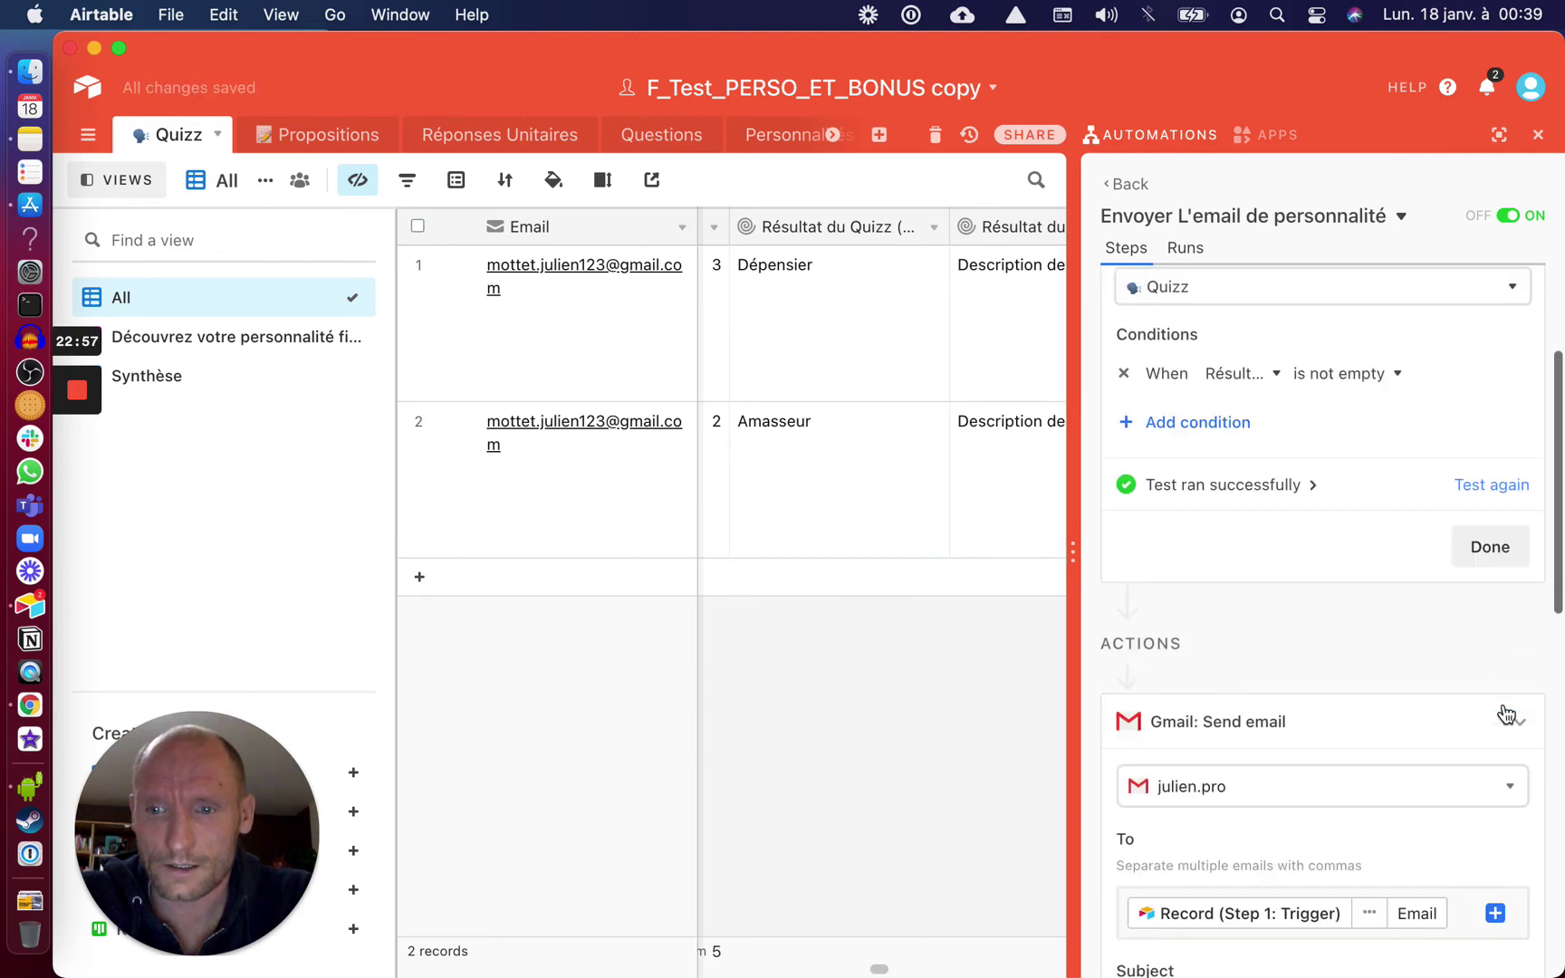
left_click(1494, 778)
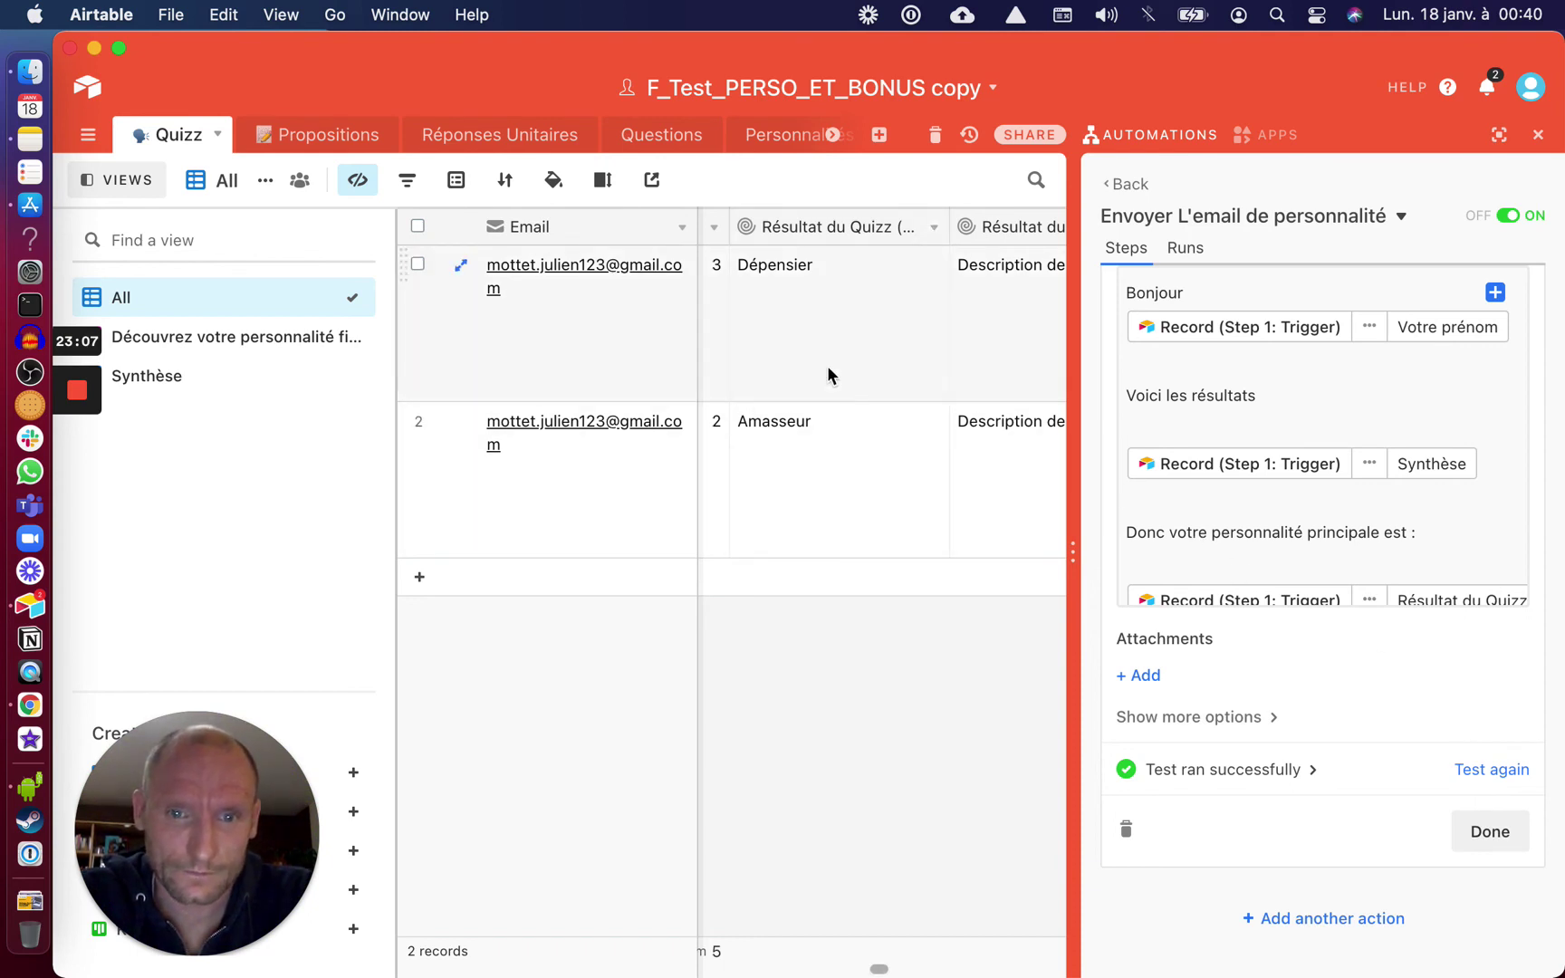
scroll(949, 362, "right", 1)
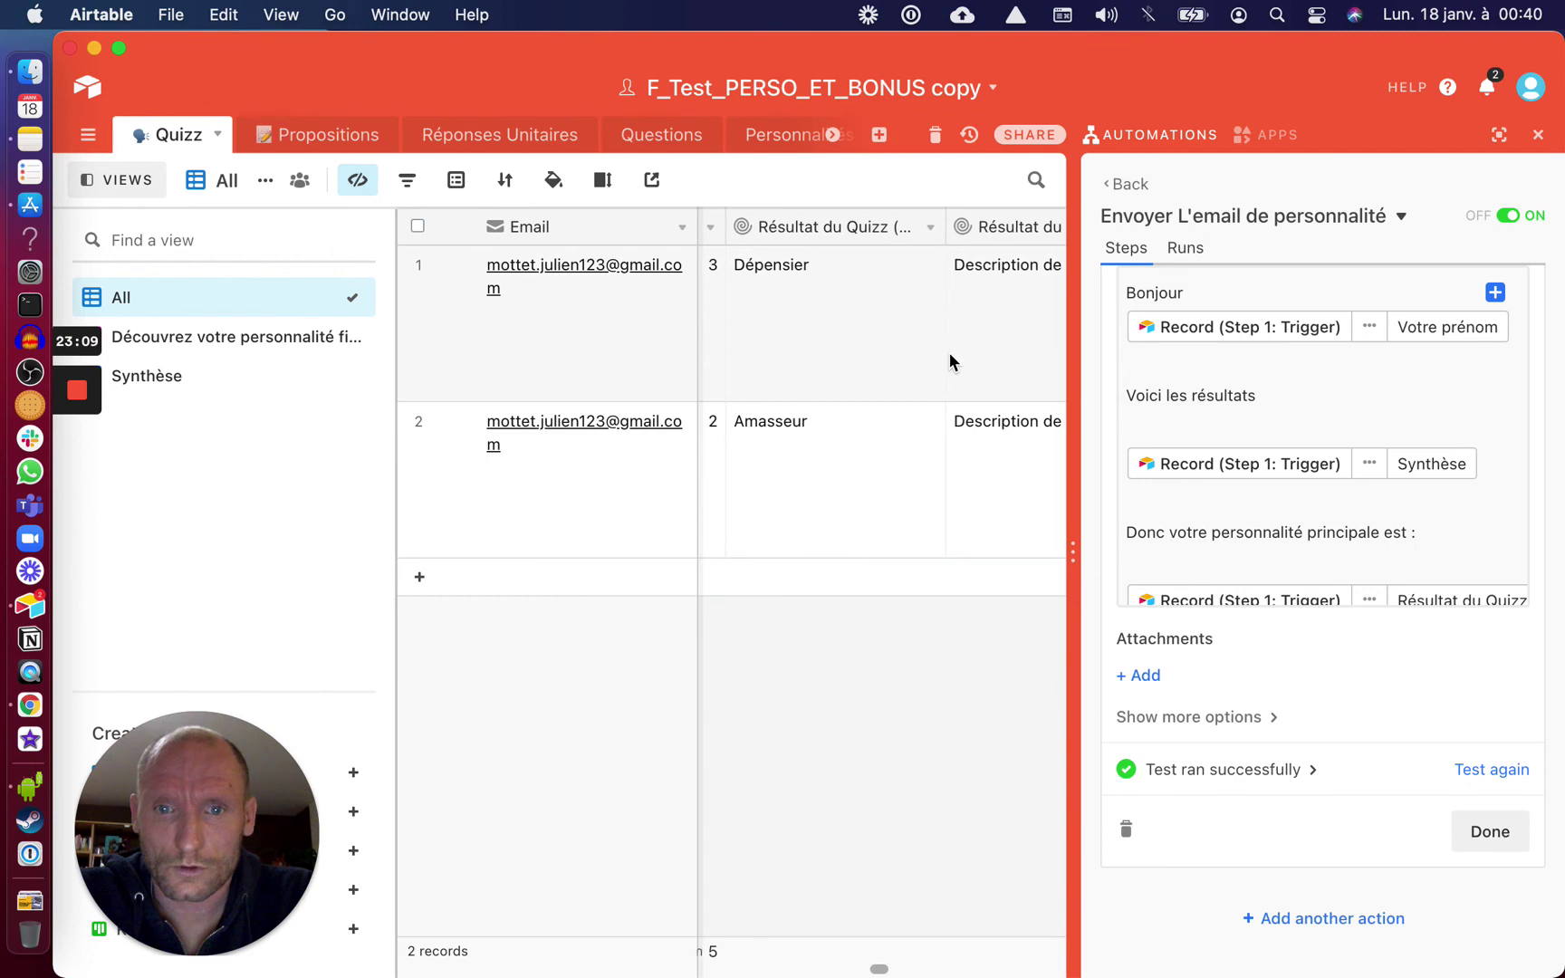
scroll(948, 362, "right", 2)
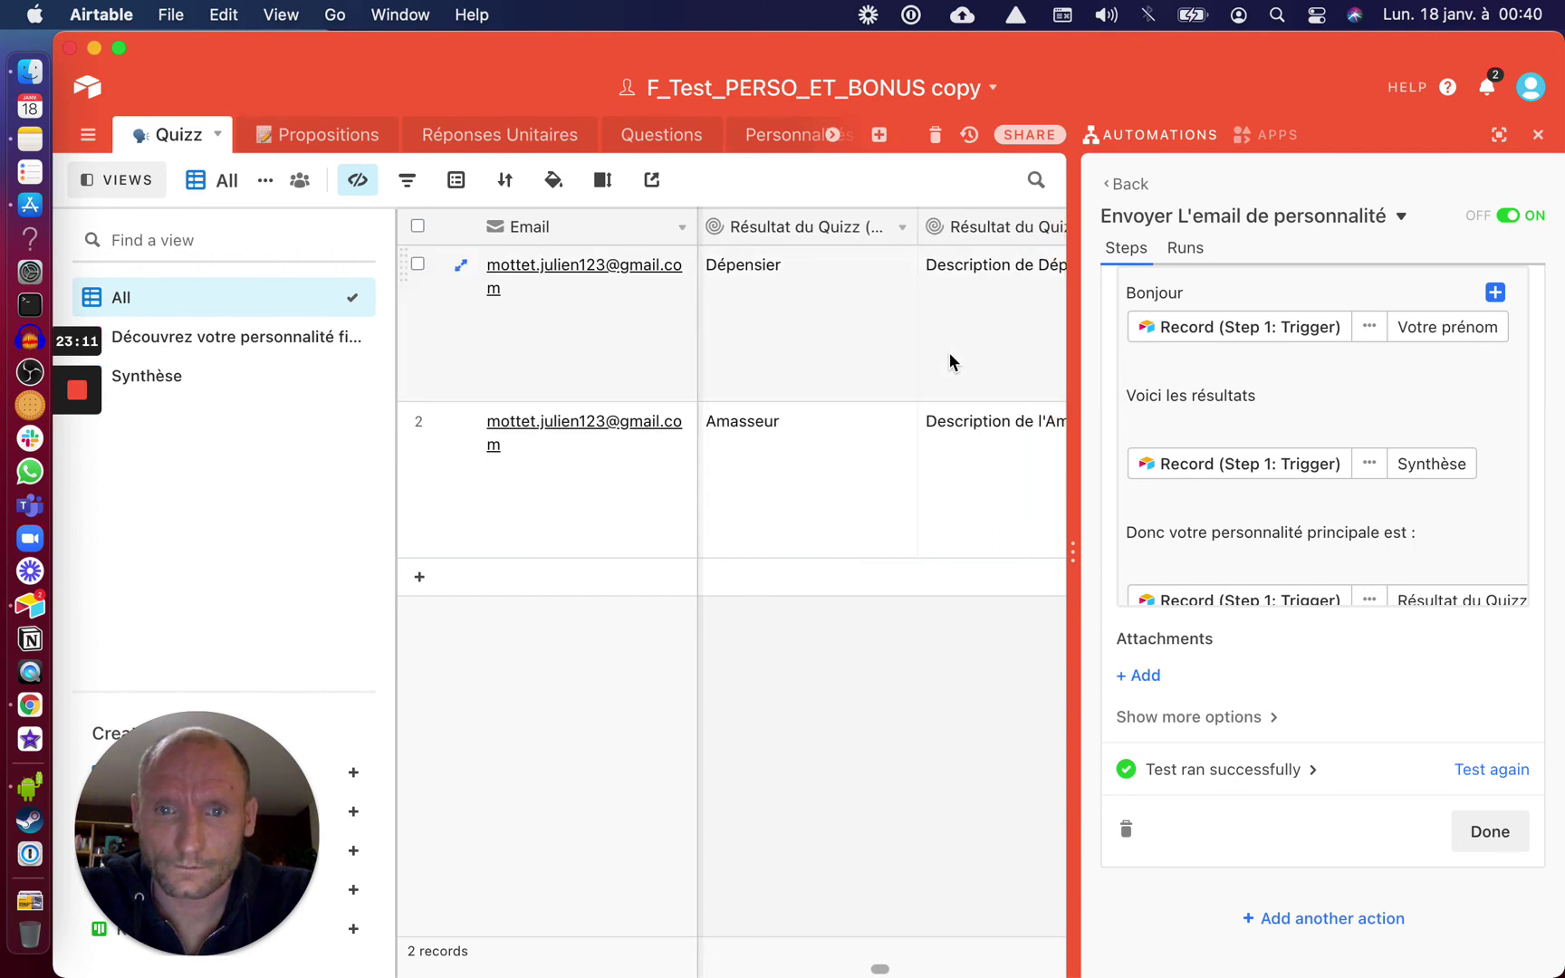
Insert a new Formula field named 'first element résultat' beside the description result field
right_click(970, 232)
left_click(907, 483)
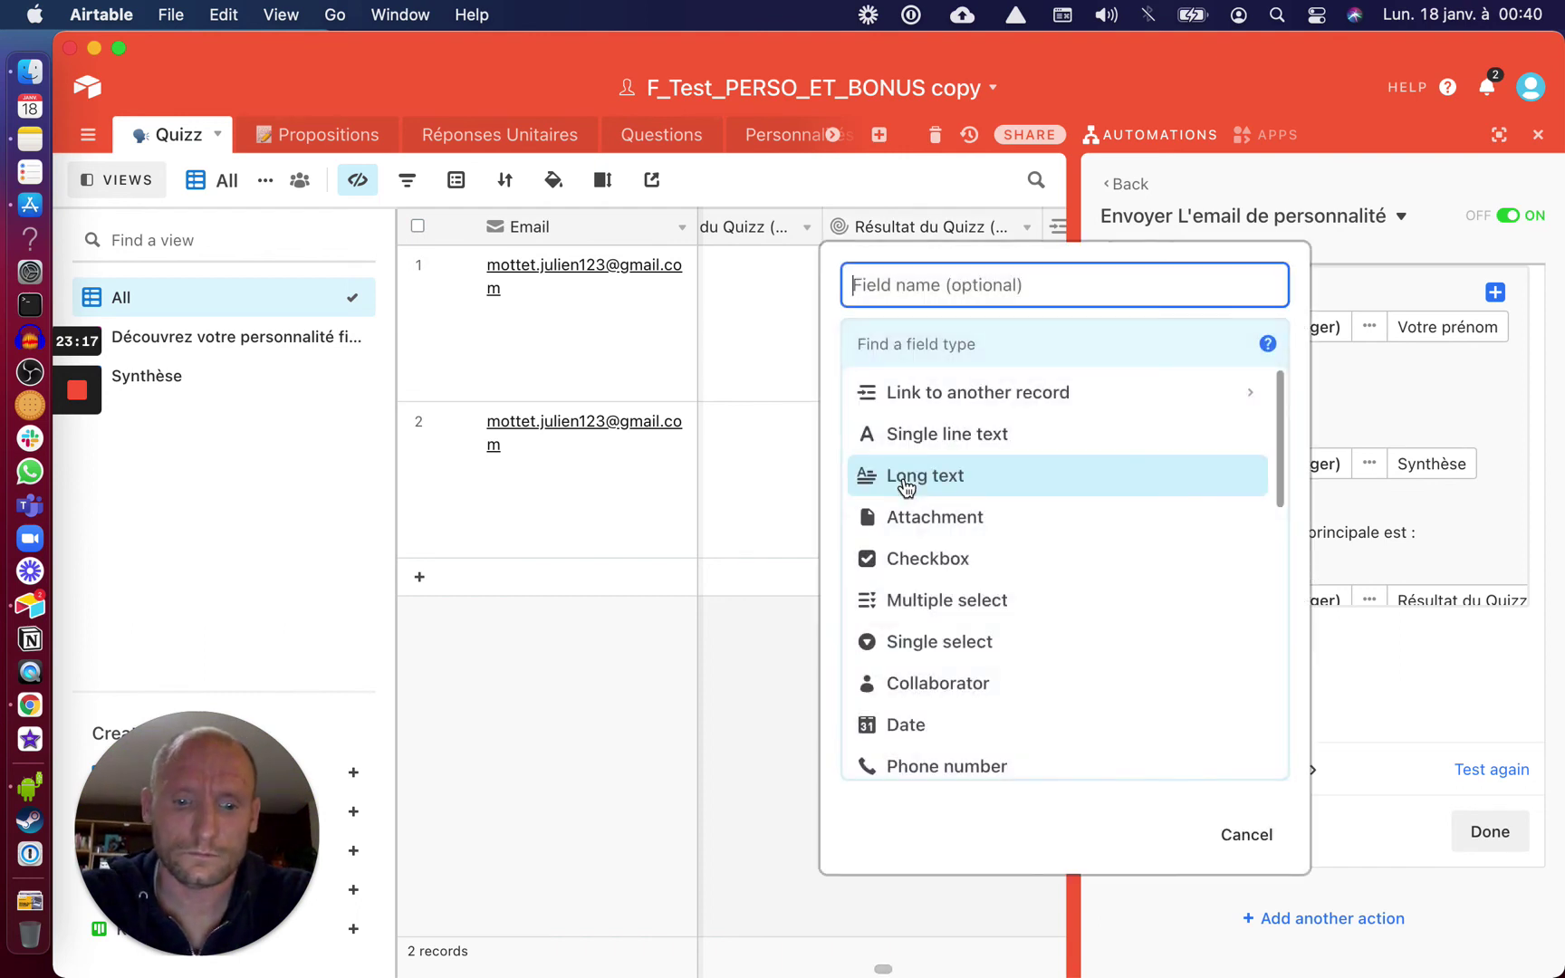
type("first element ")
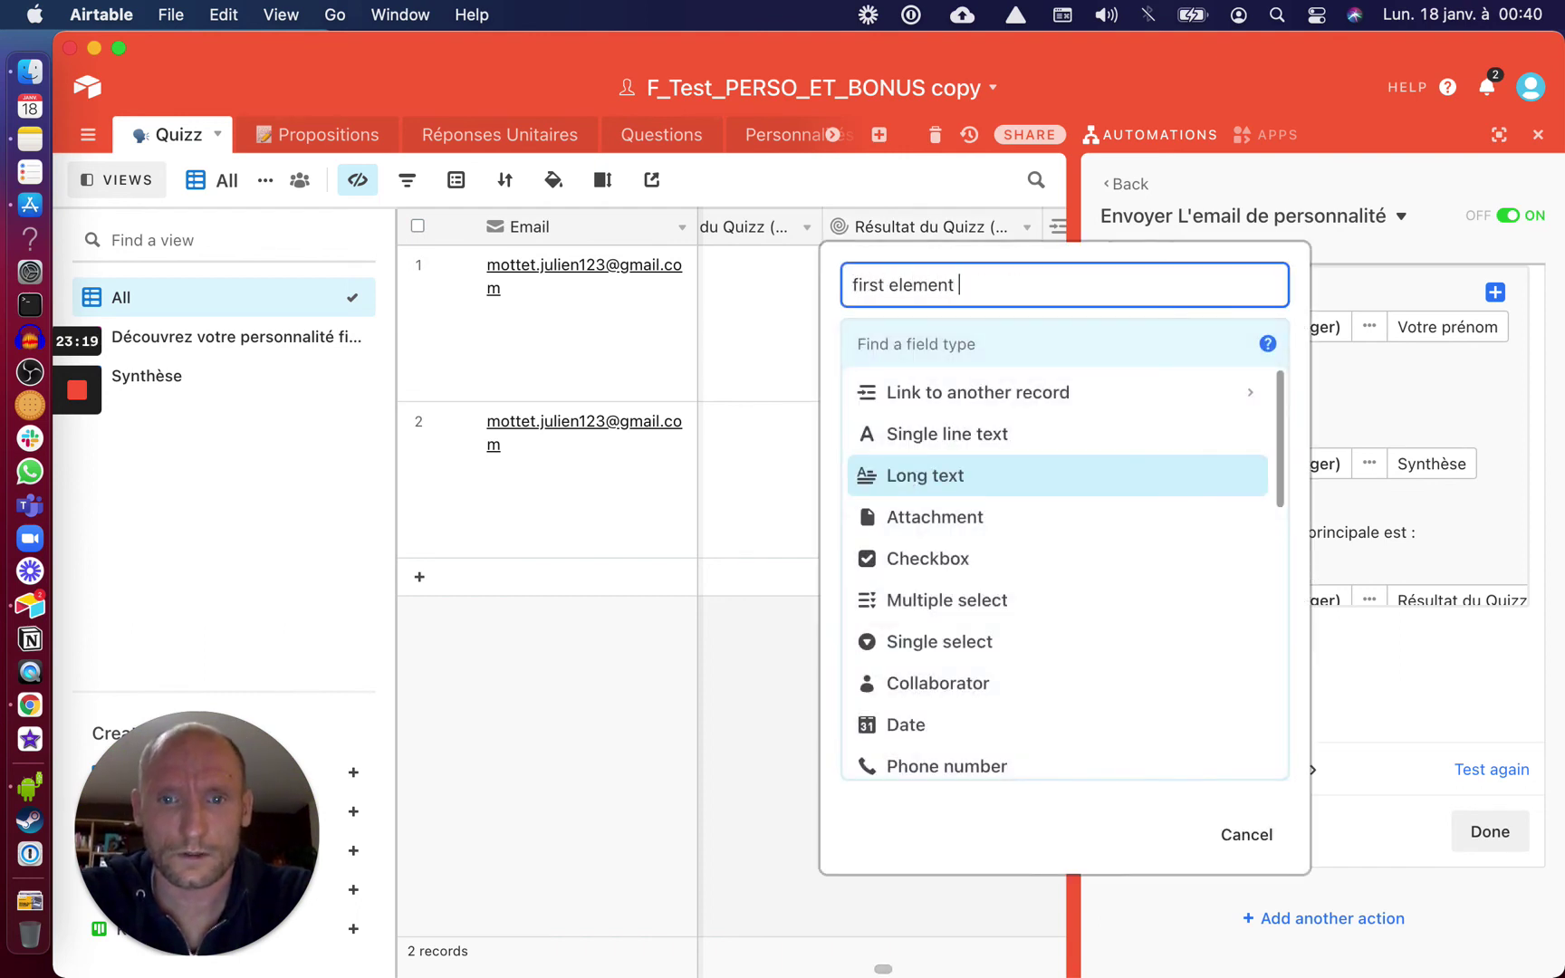
type("résultat")
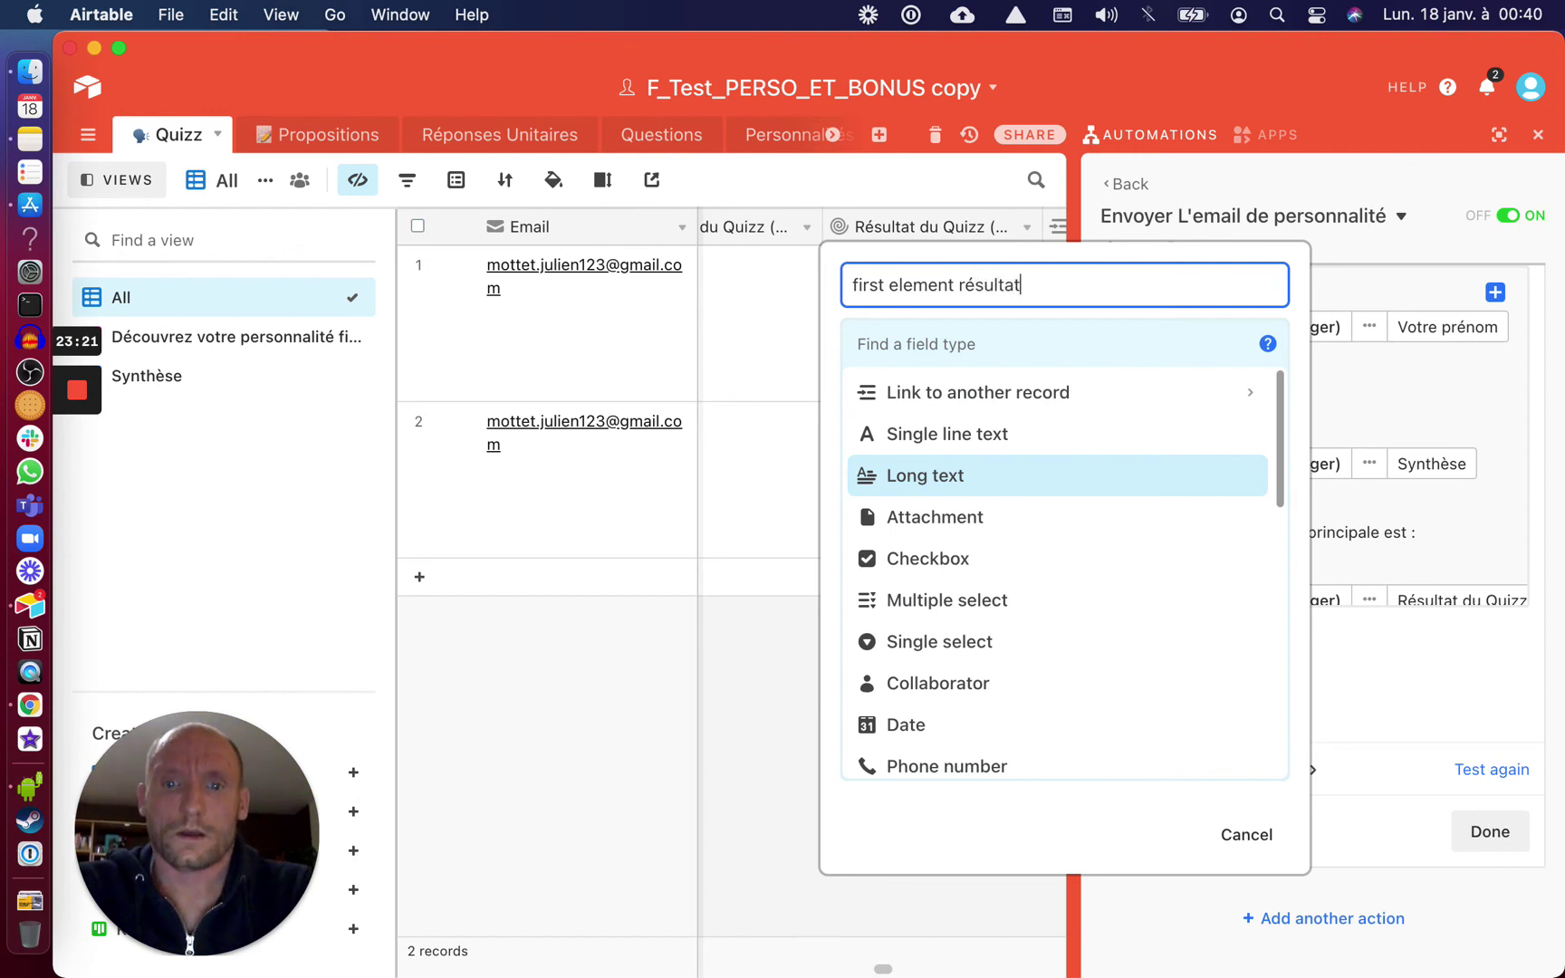
left_click(922, 343)
type("f")
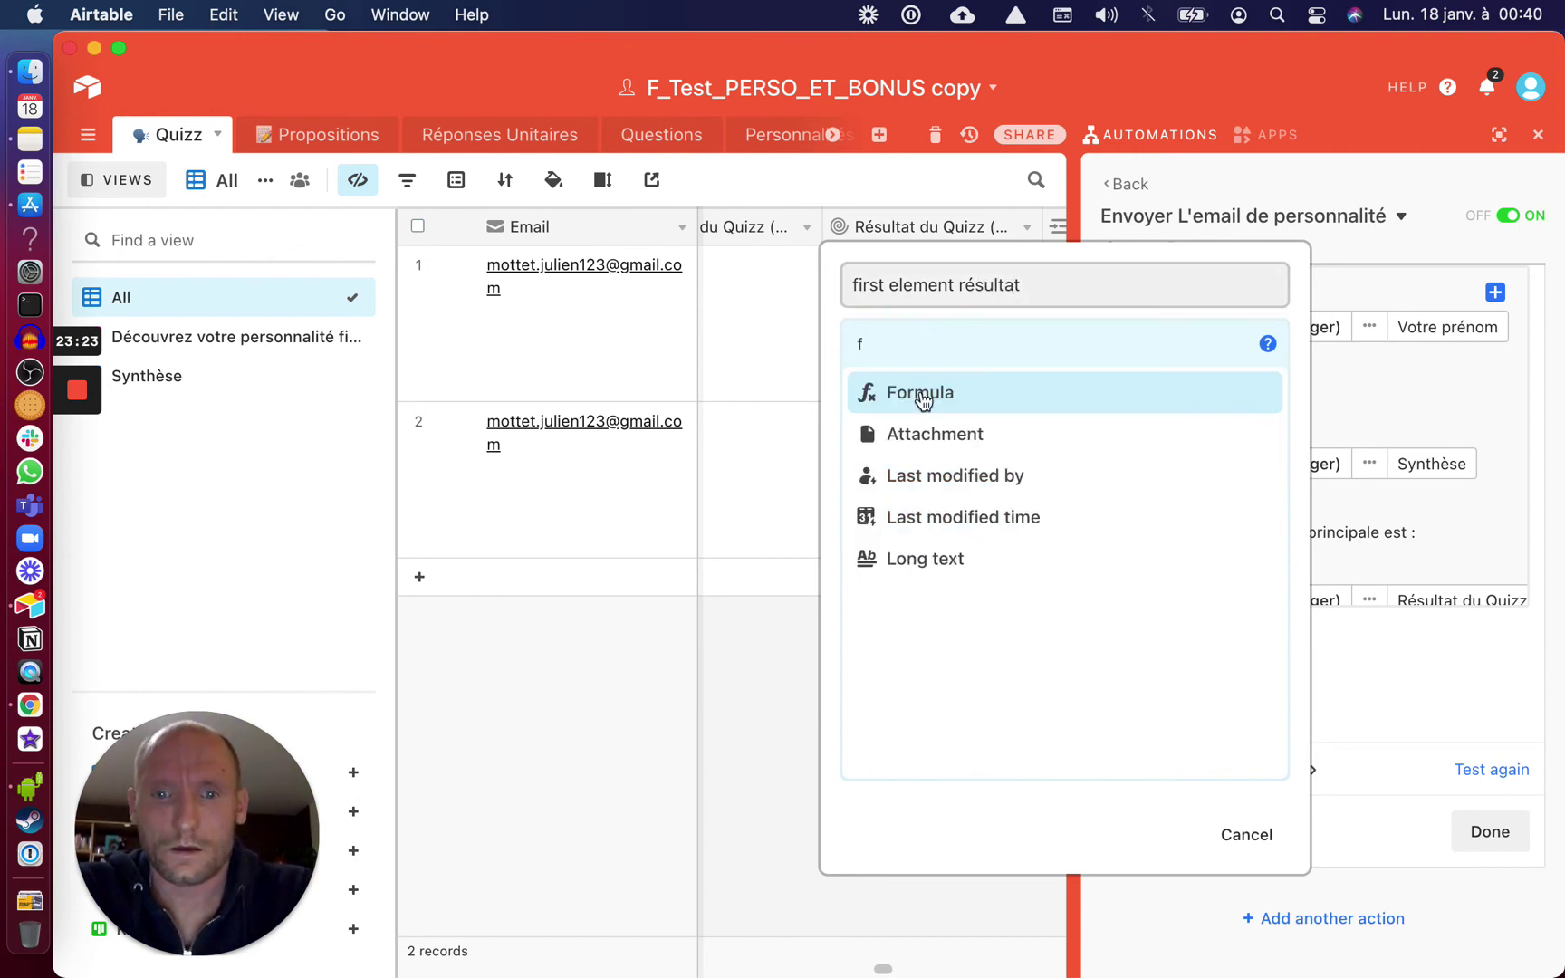
left_click(914, 394)
Enter the formula LEFT({Résultat du Quizz (égalité possible) copy},1) using the field suggestions
left_click(891, 500)
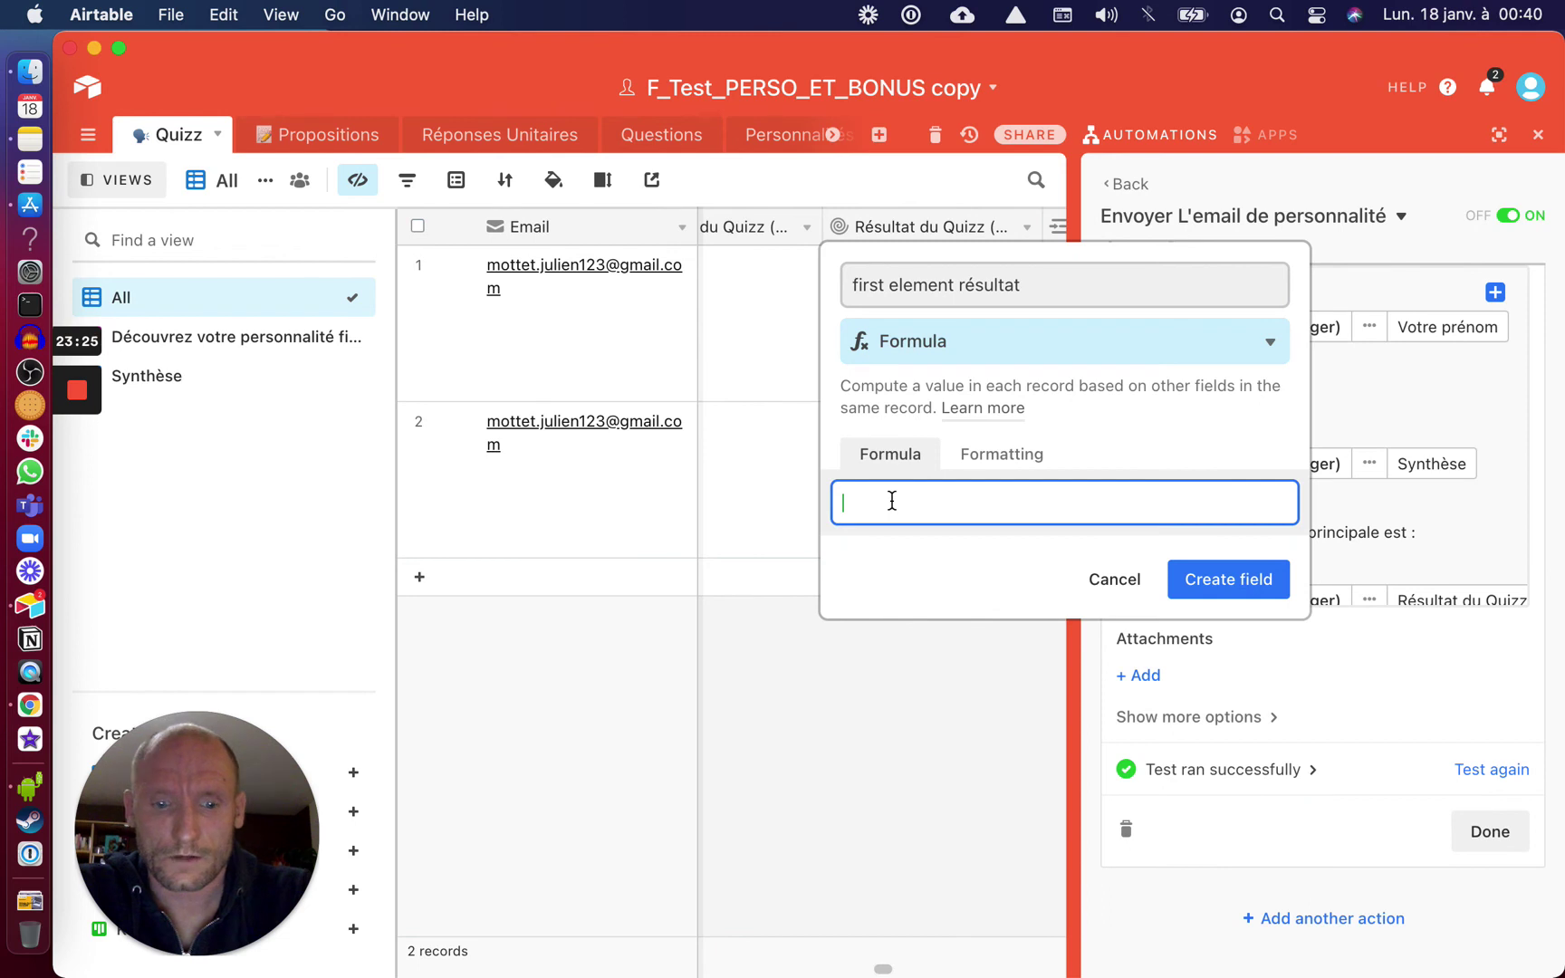
type("F")
key("BackSpace")
type("LEFT\"")
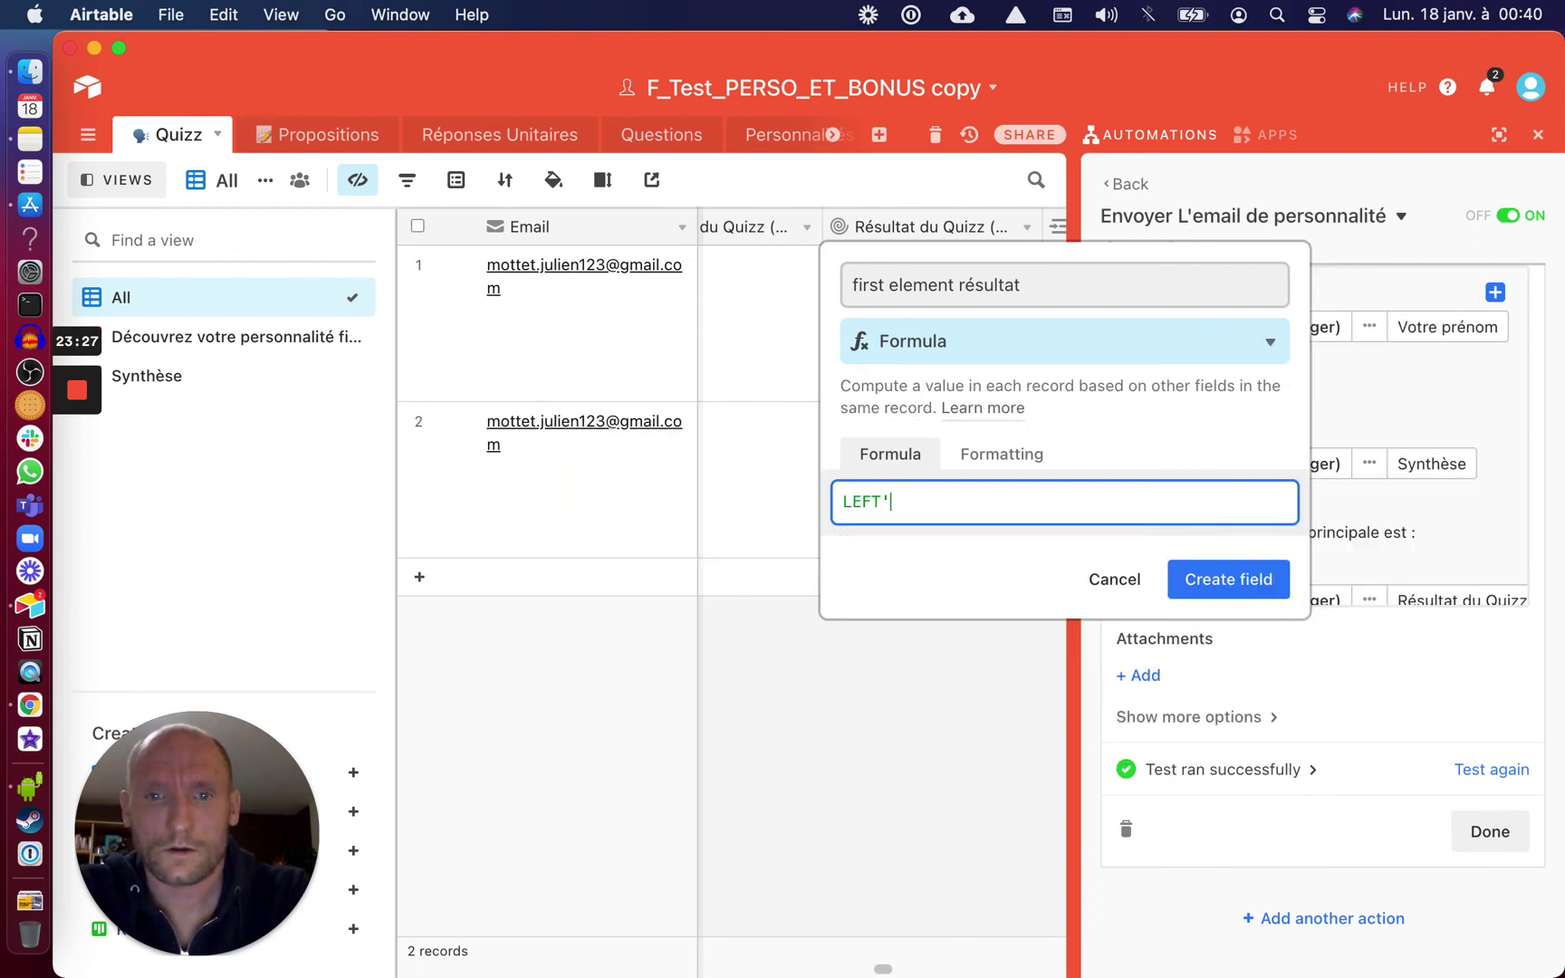
key("BackSpace")
type("(REsu")
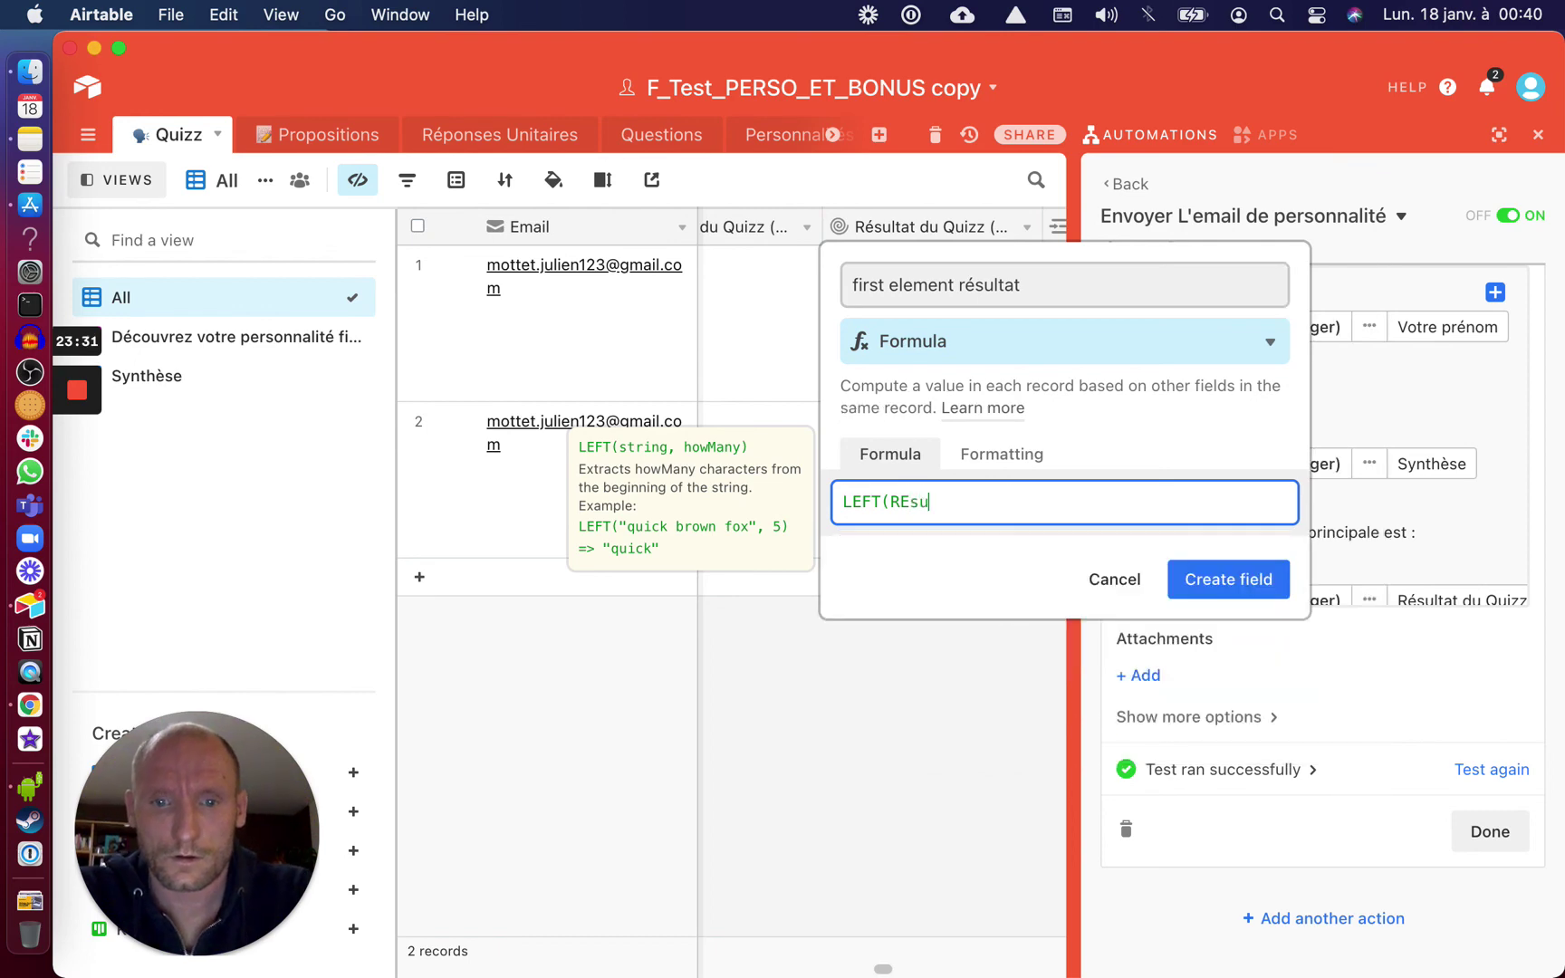
key("BackSpace")
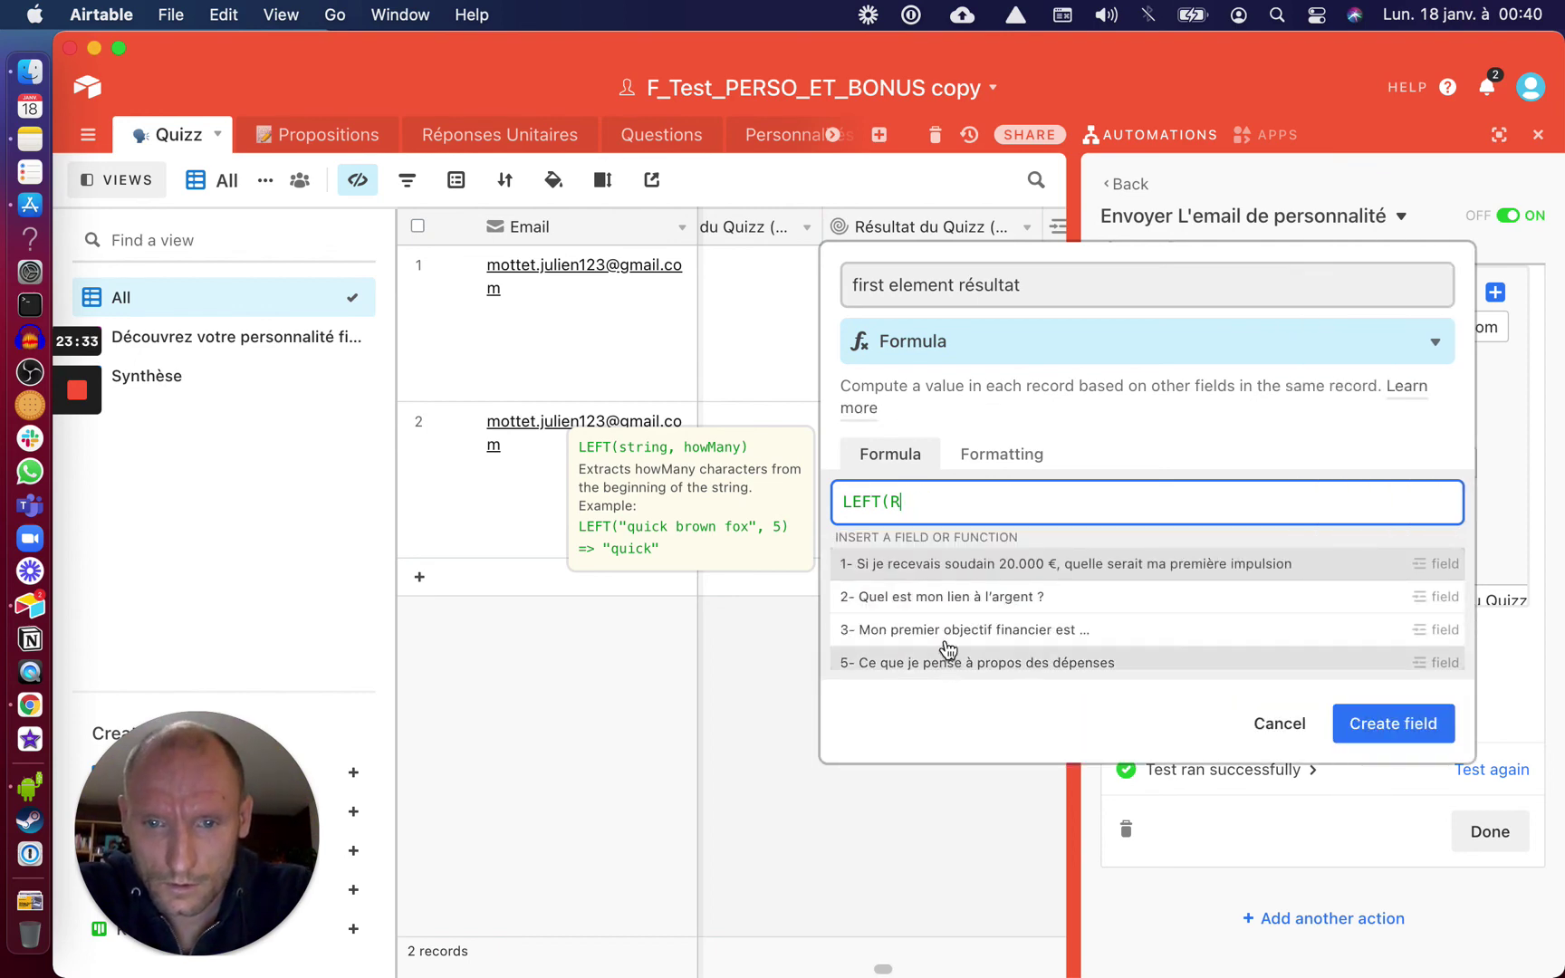
scroll(944, 665, "down", 8)
scroll(948, 641, "down", 10)
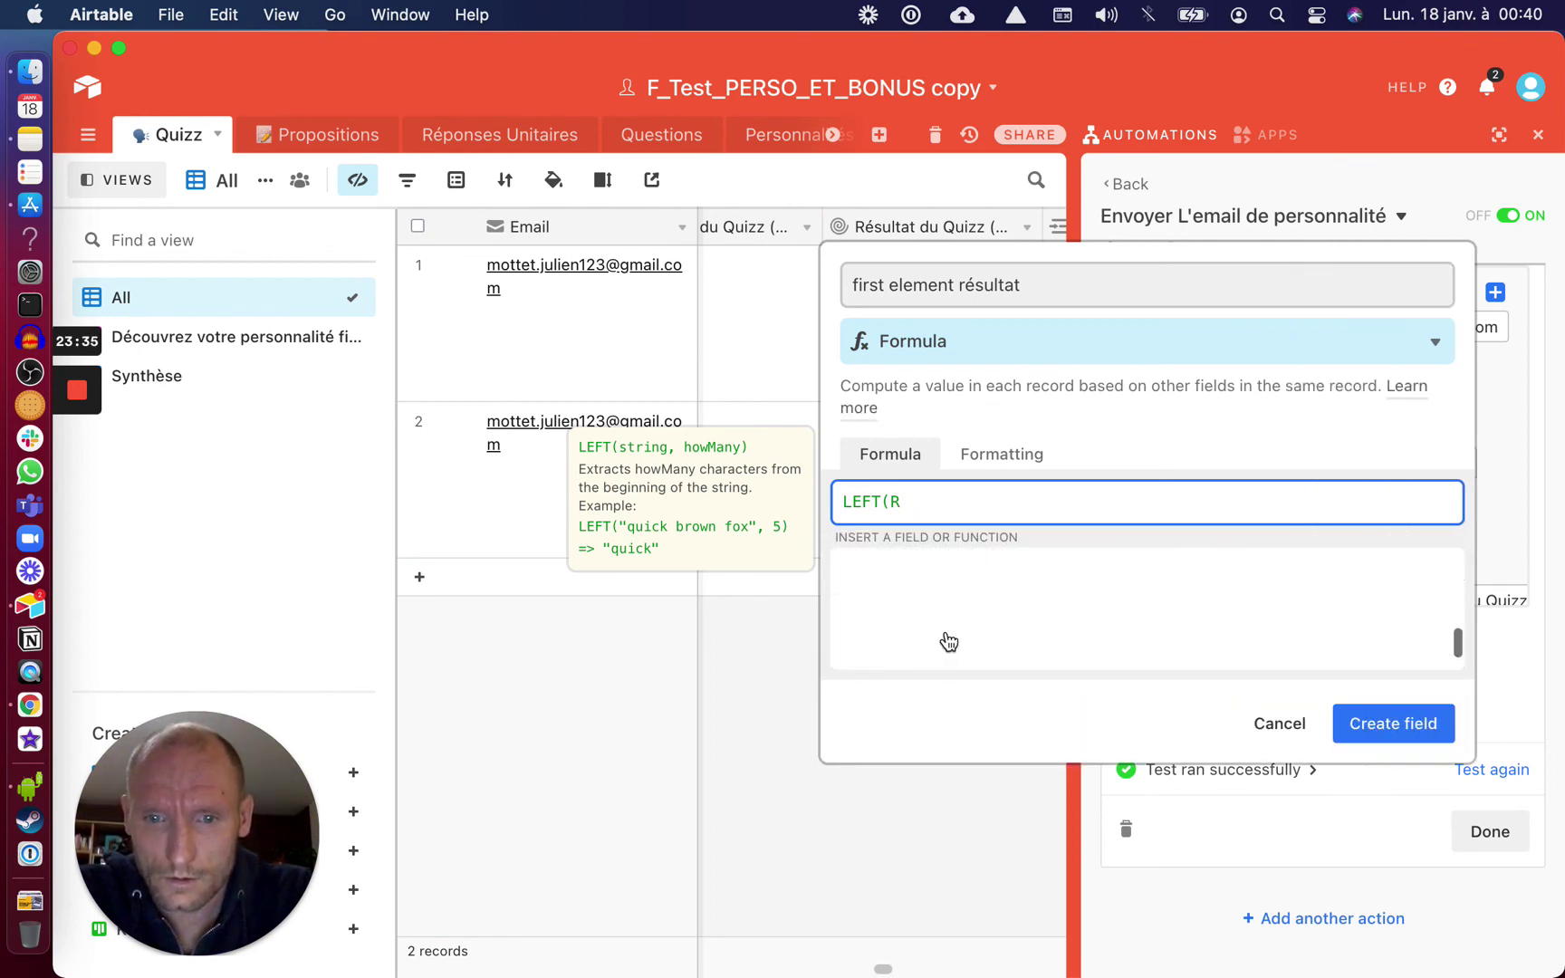
scroll(948, 641, "down", 10)
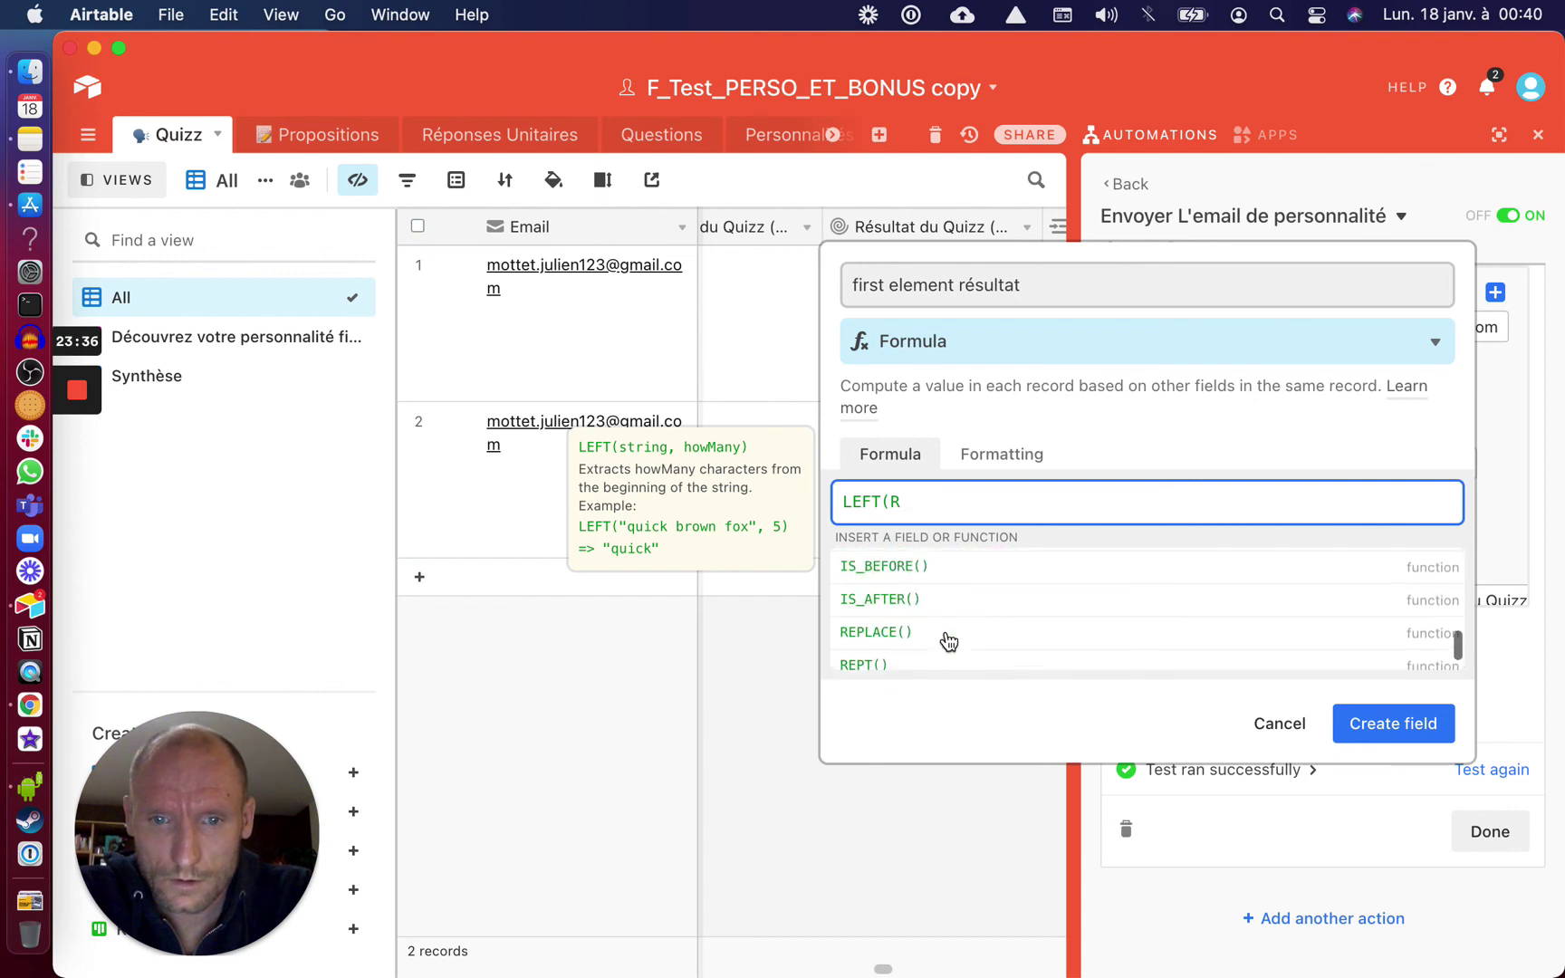
scroll(948, 641, "up", 5)
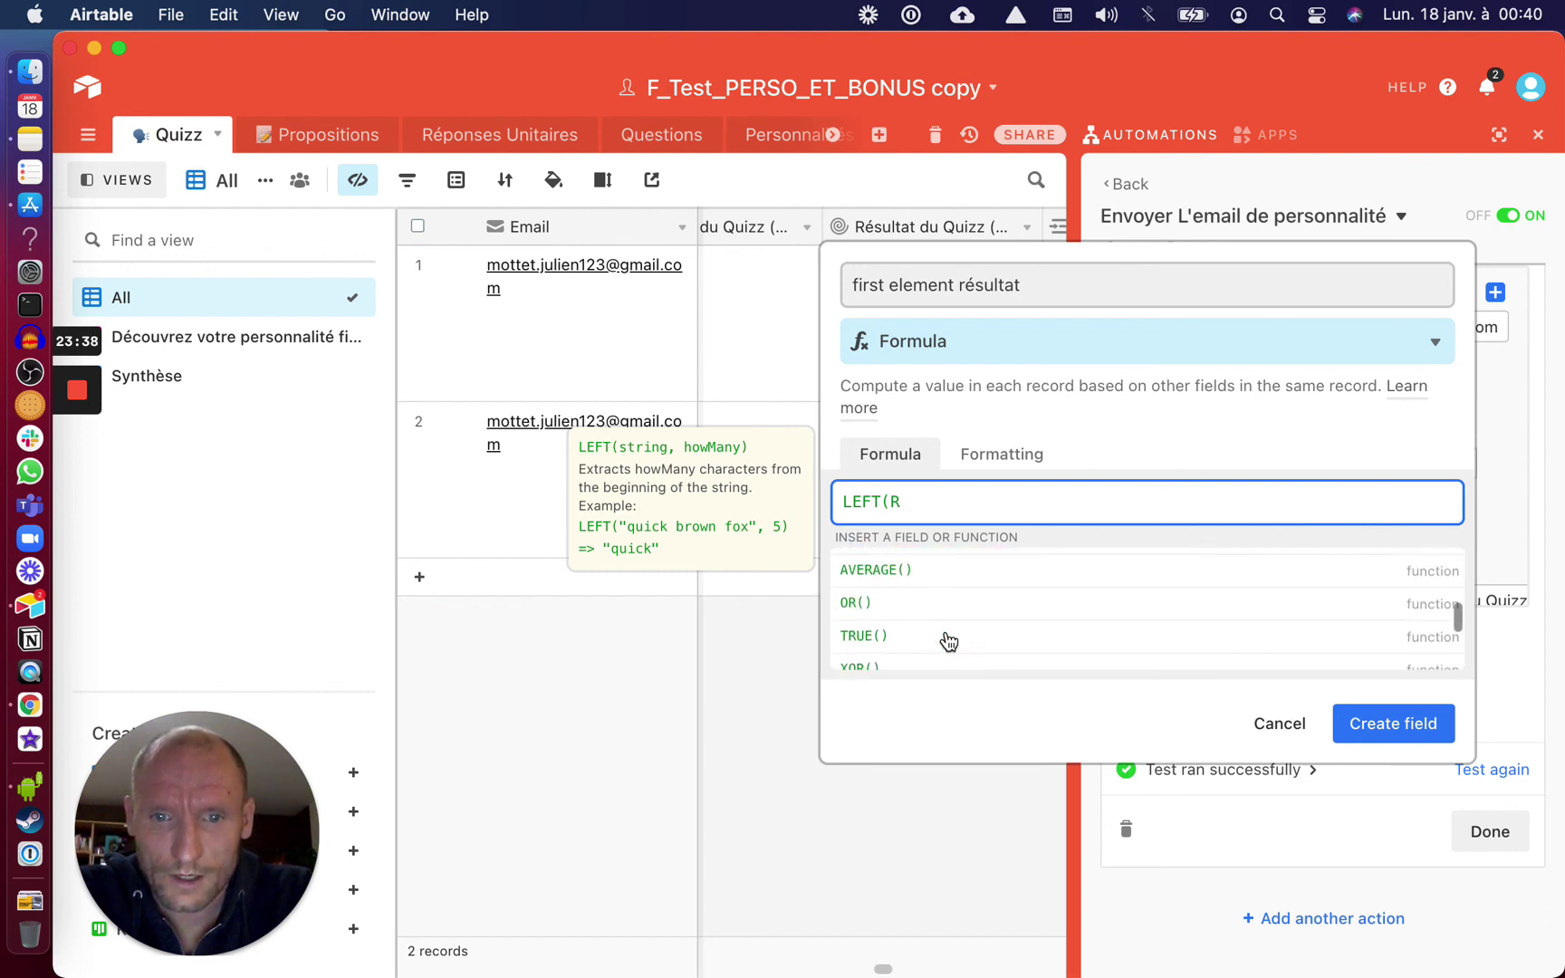
scroll(948, 641, "down", 1)
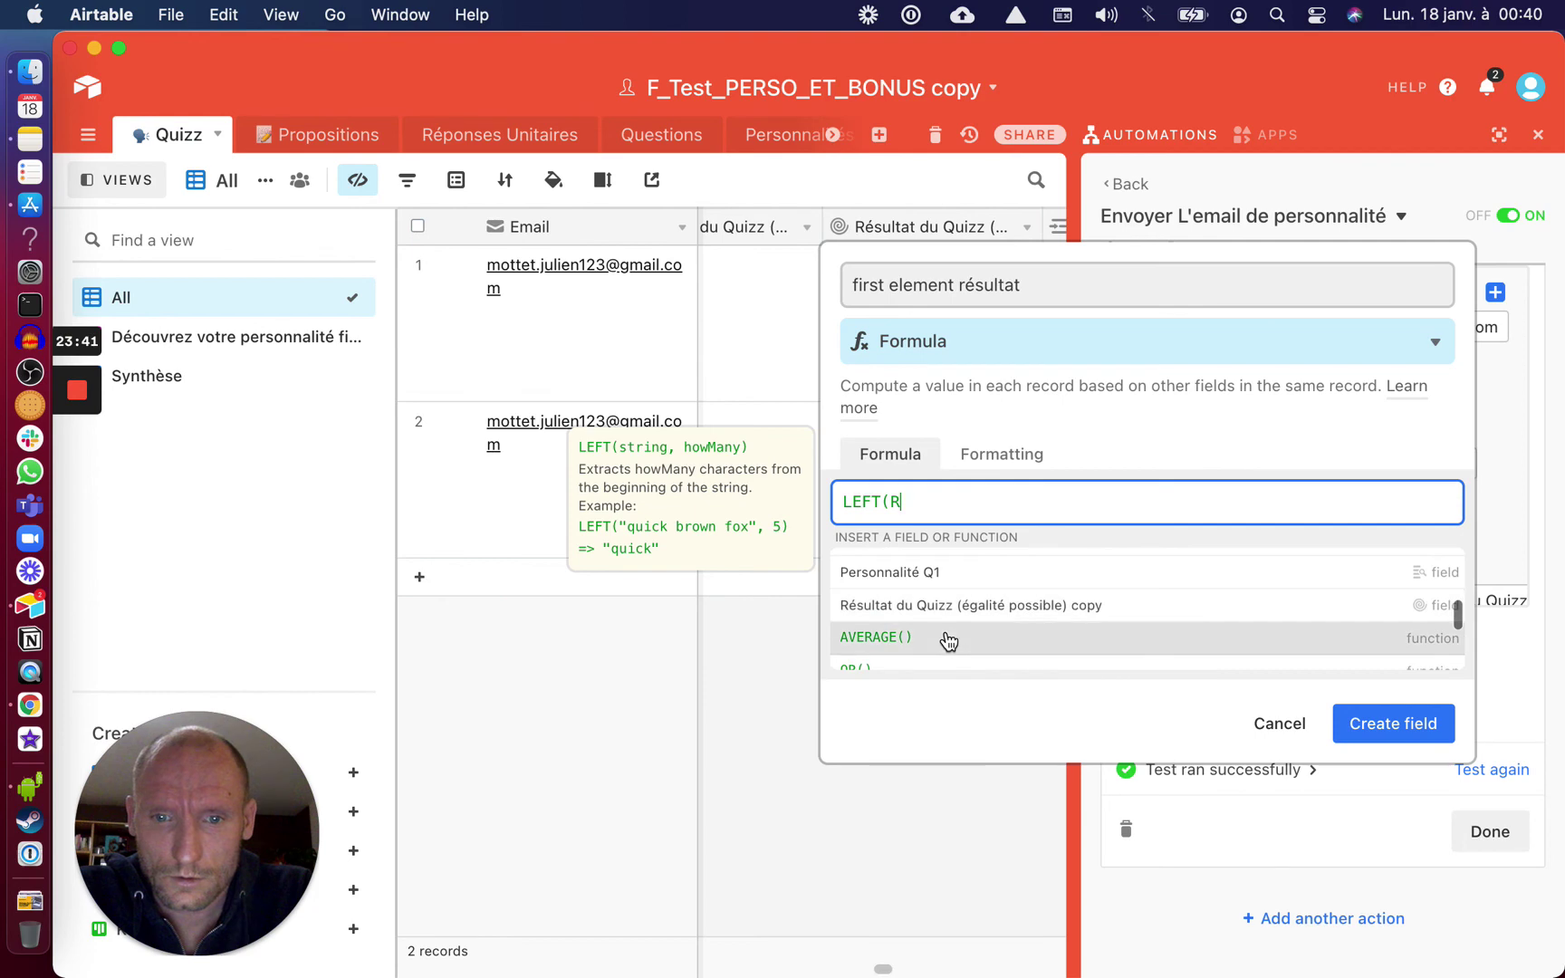
left_click(942, 604)
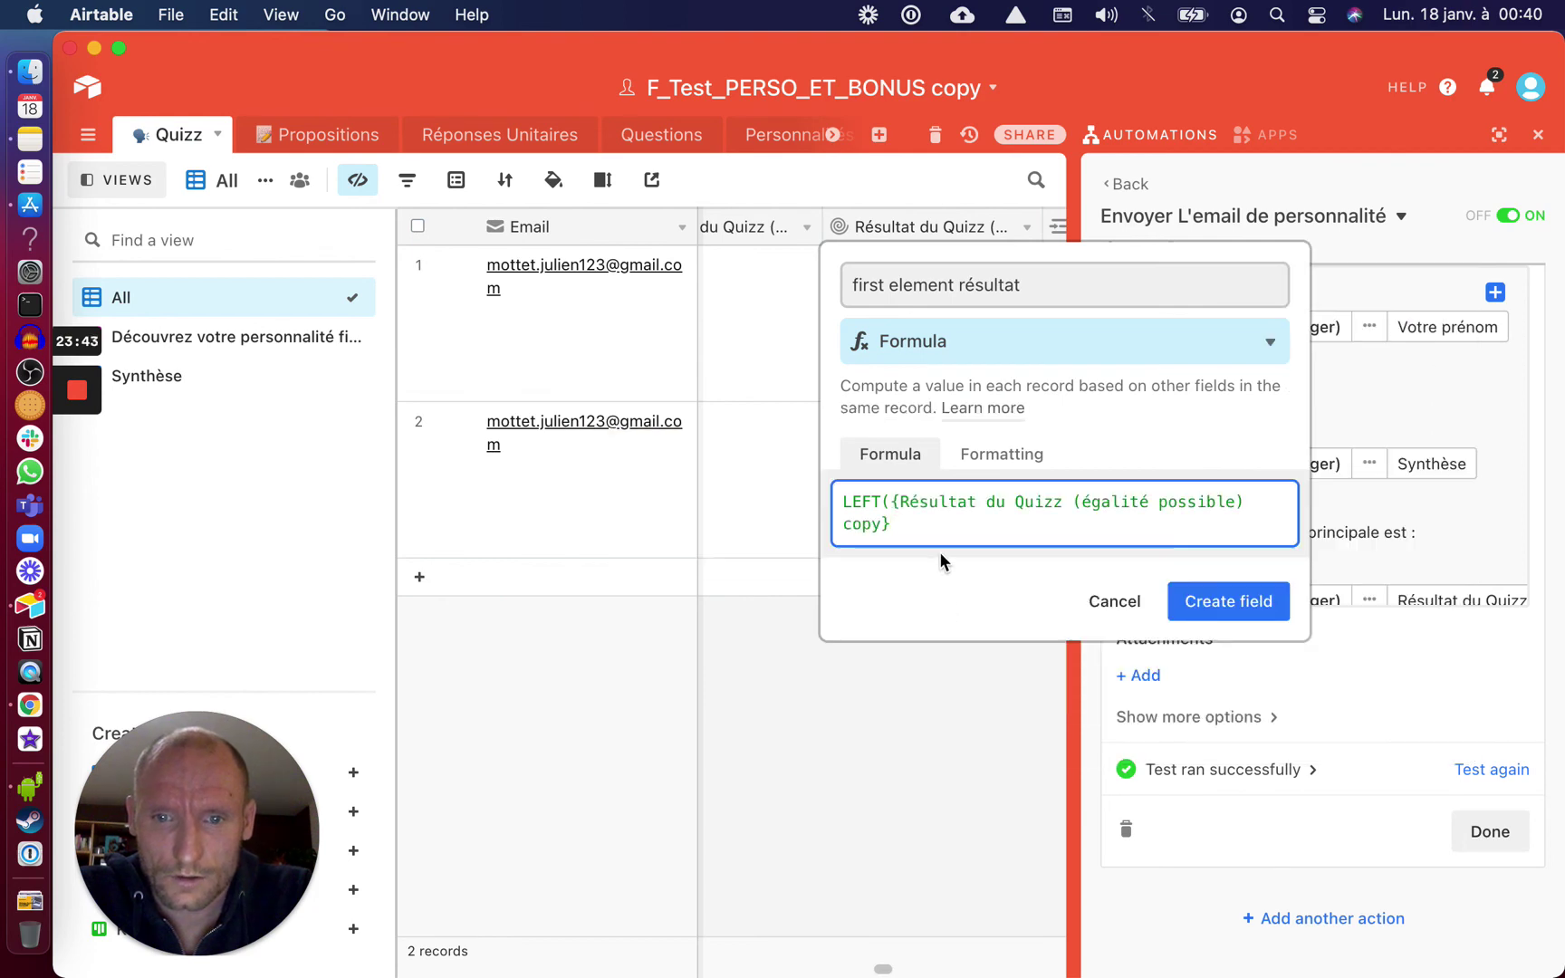
type(",")
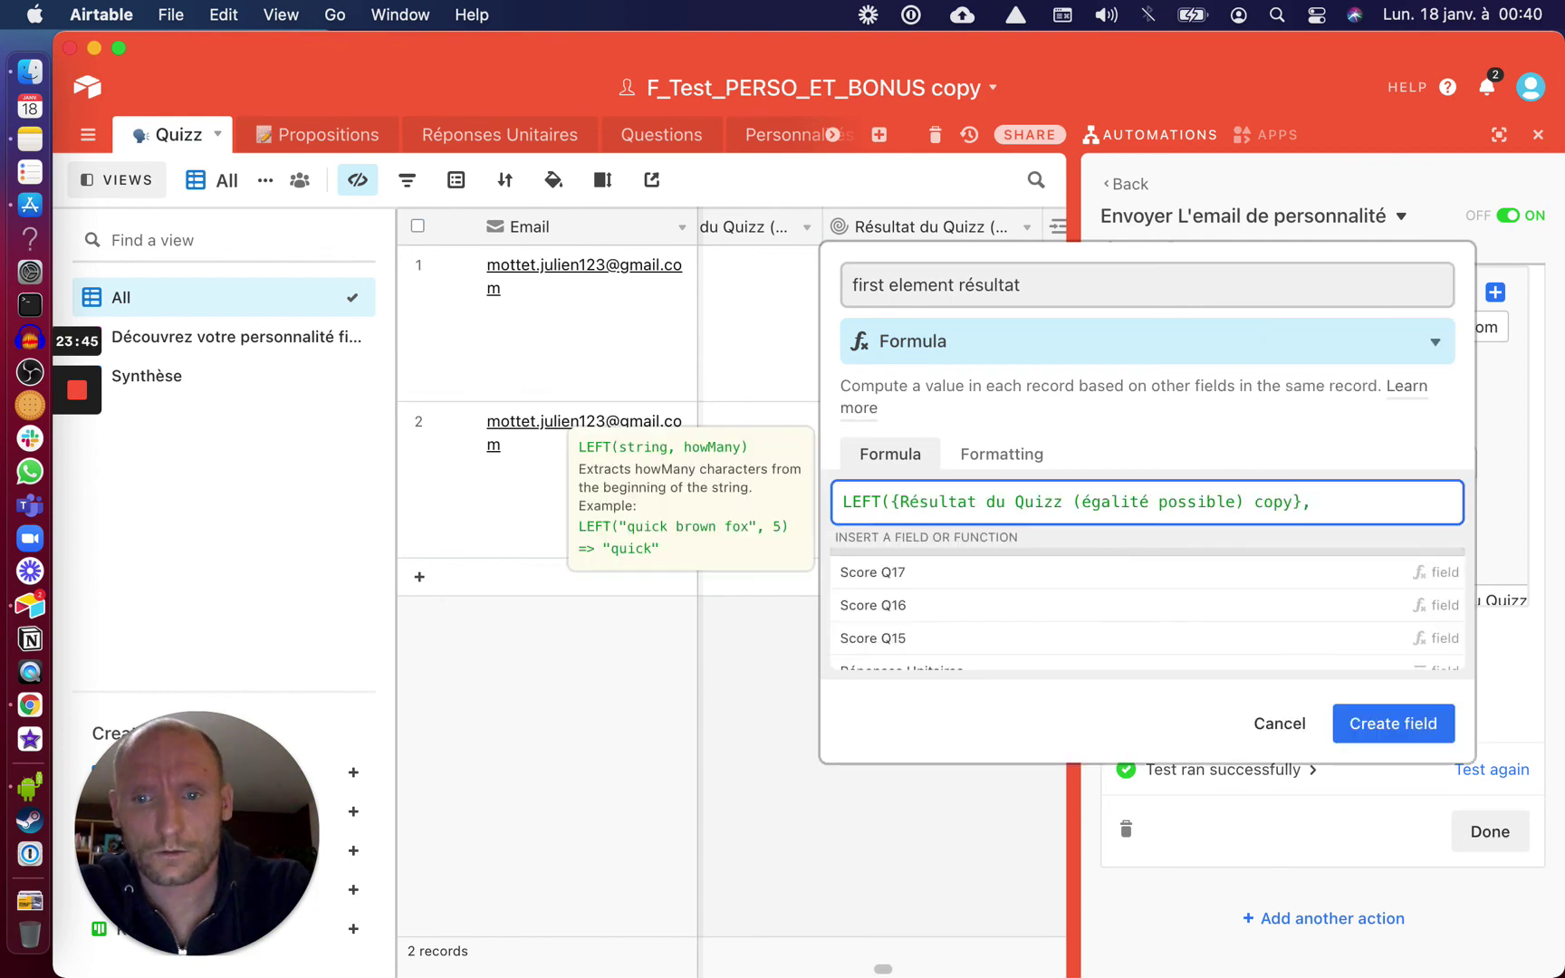
type("1)")
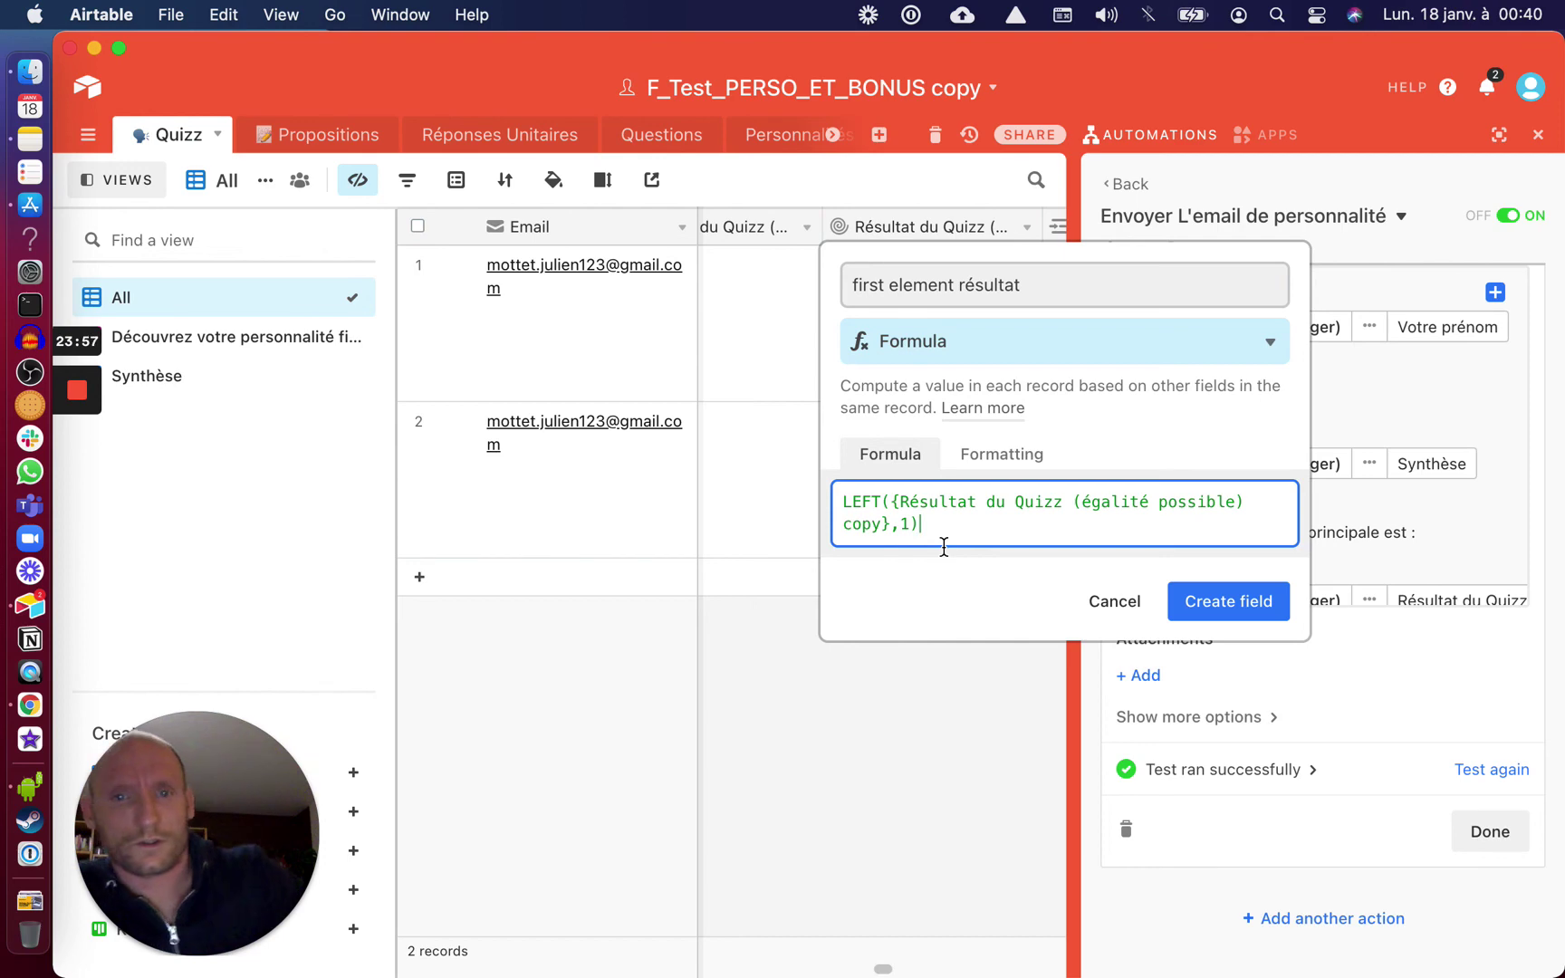
key("ctrl+Right")
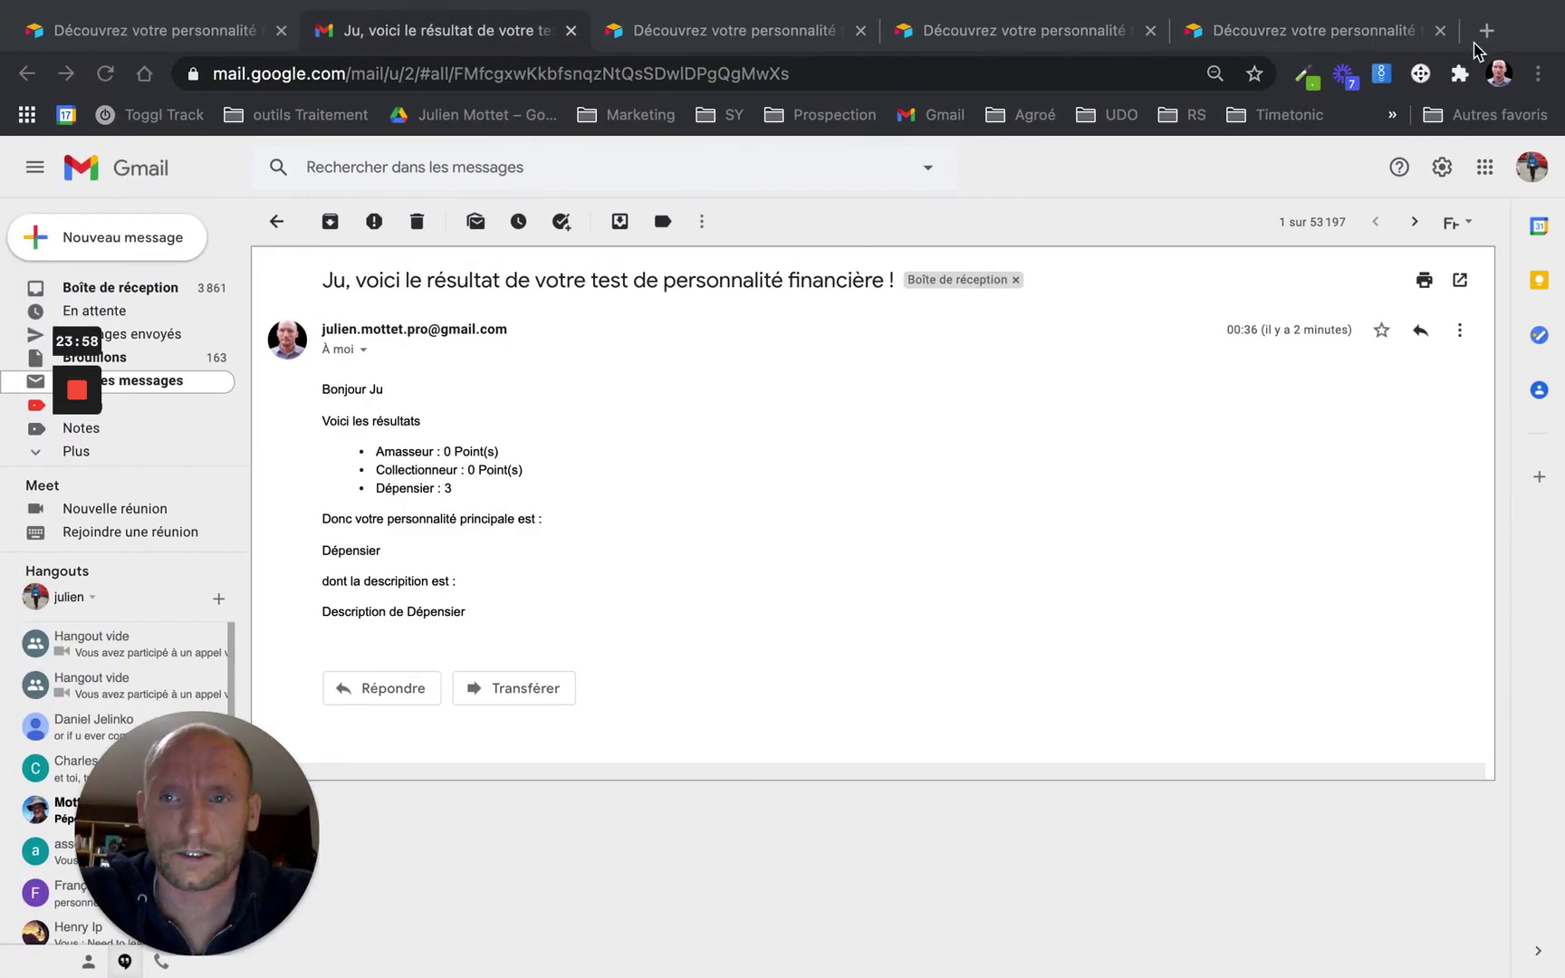
Search Google for 'function left airtable' in a new browser tab
left_click(1486, 31)
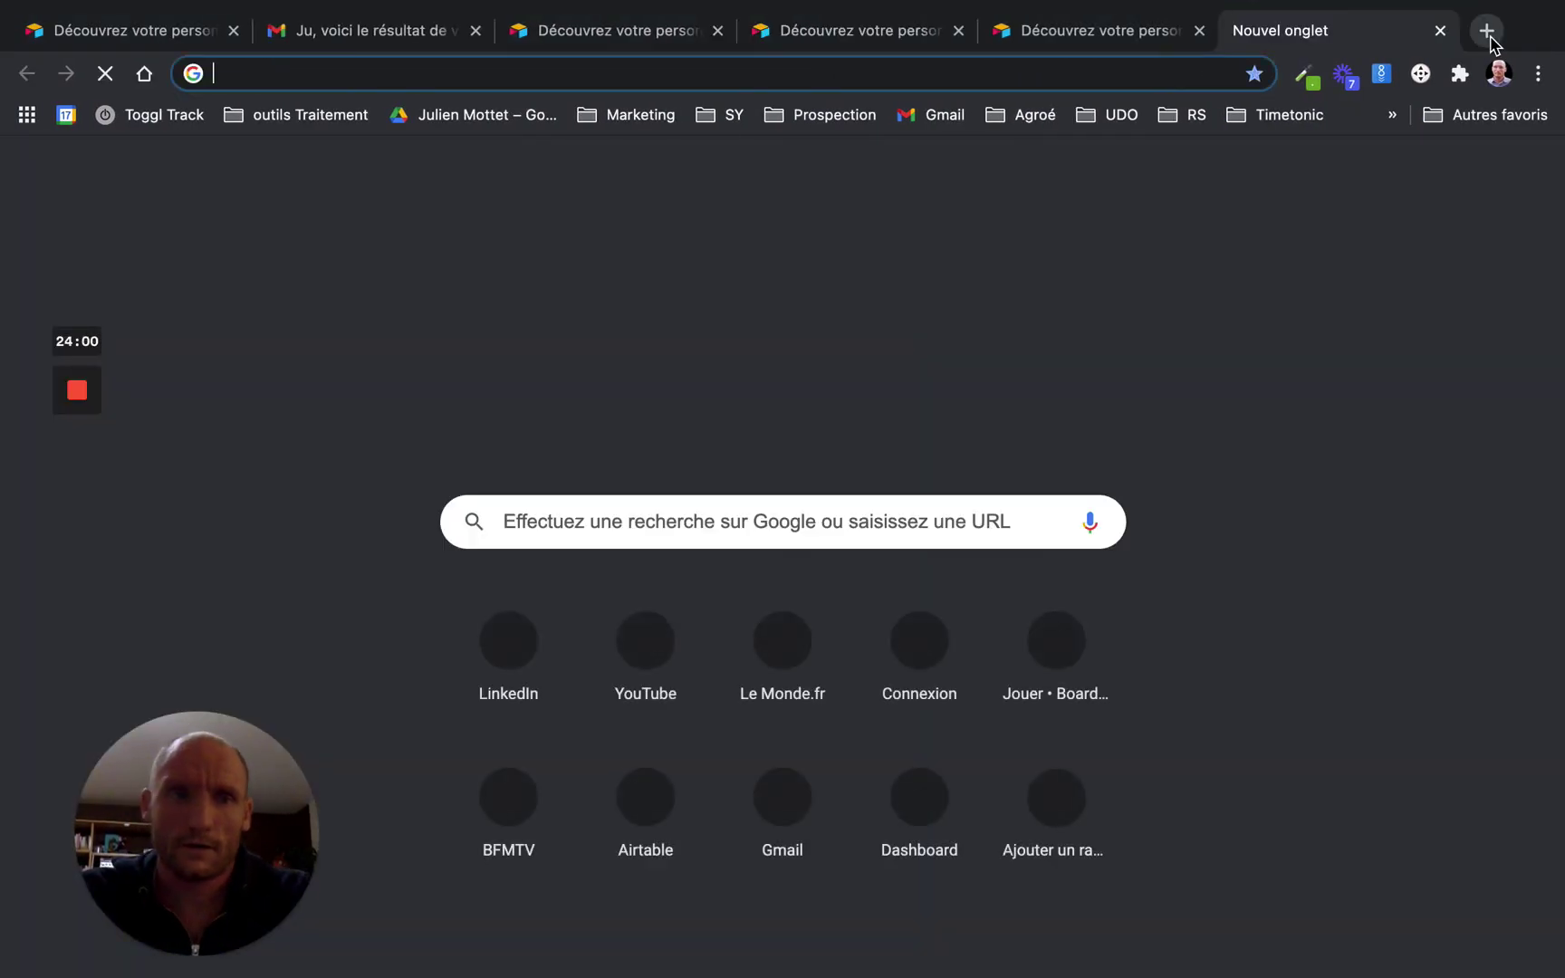
type("f")
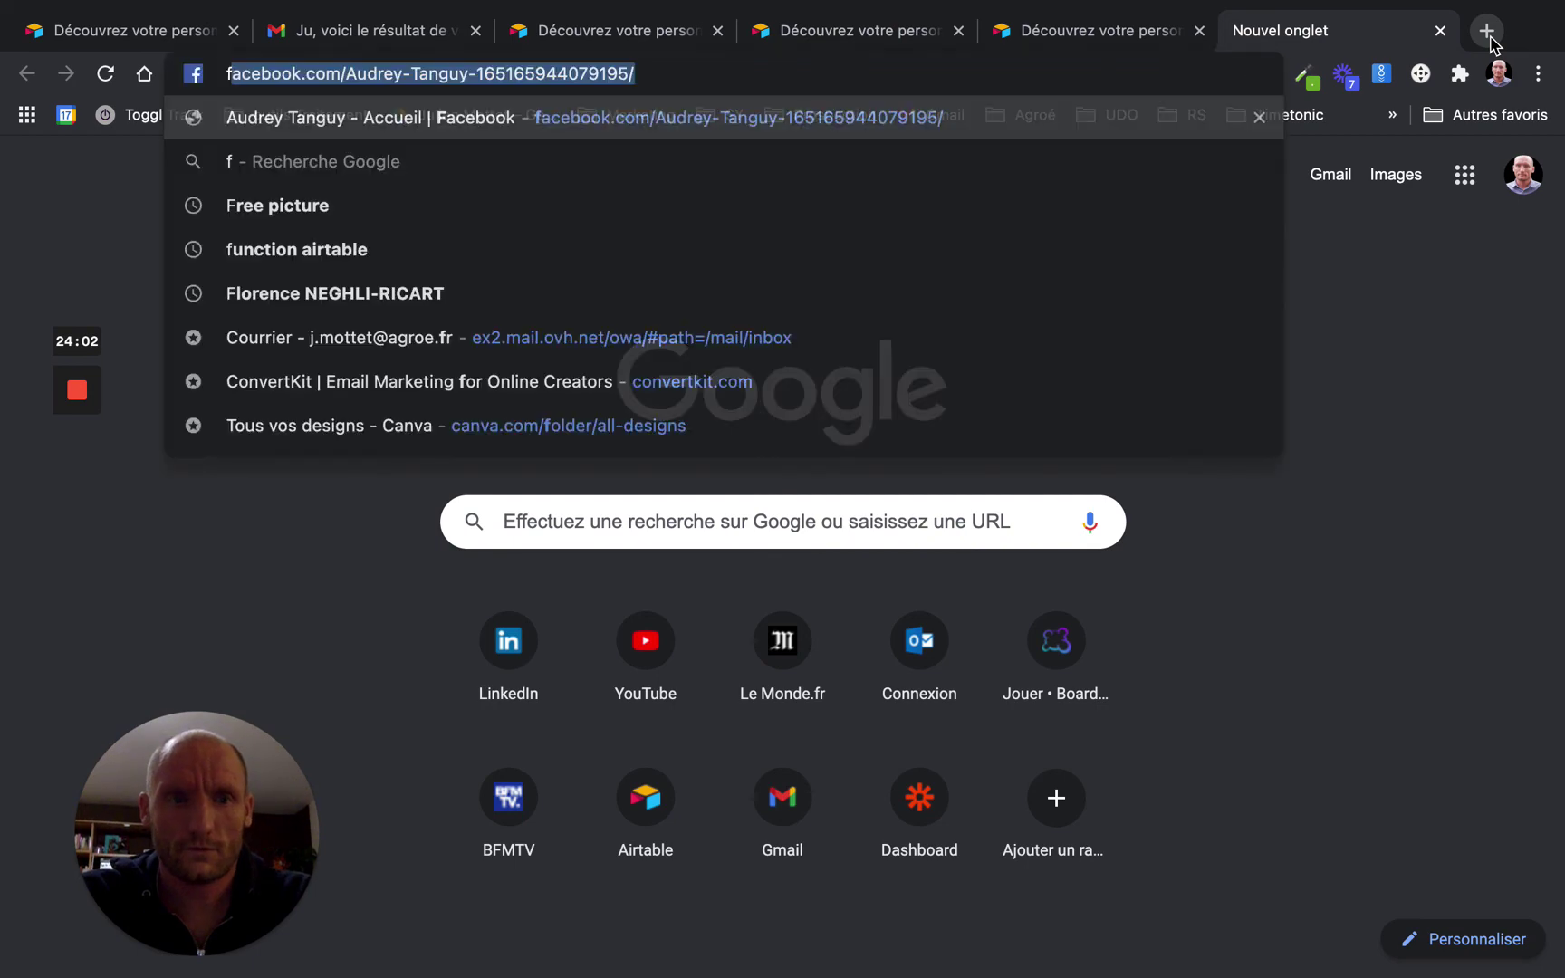
type("unction left airtable")
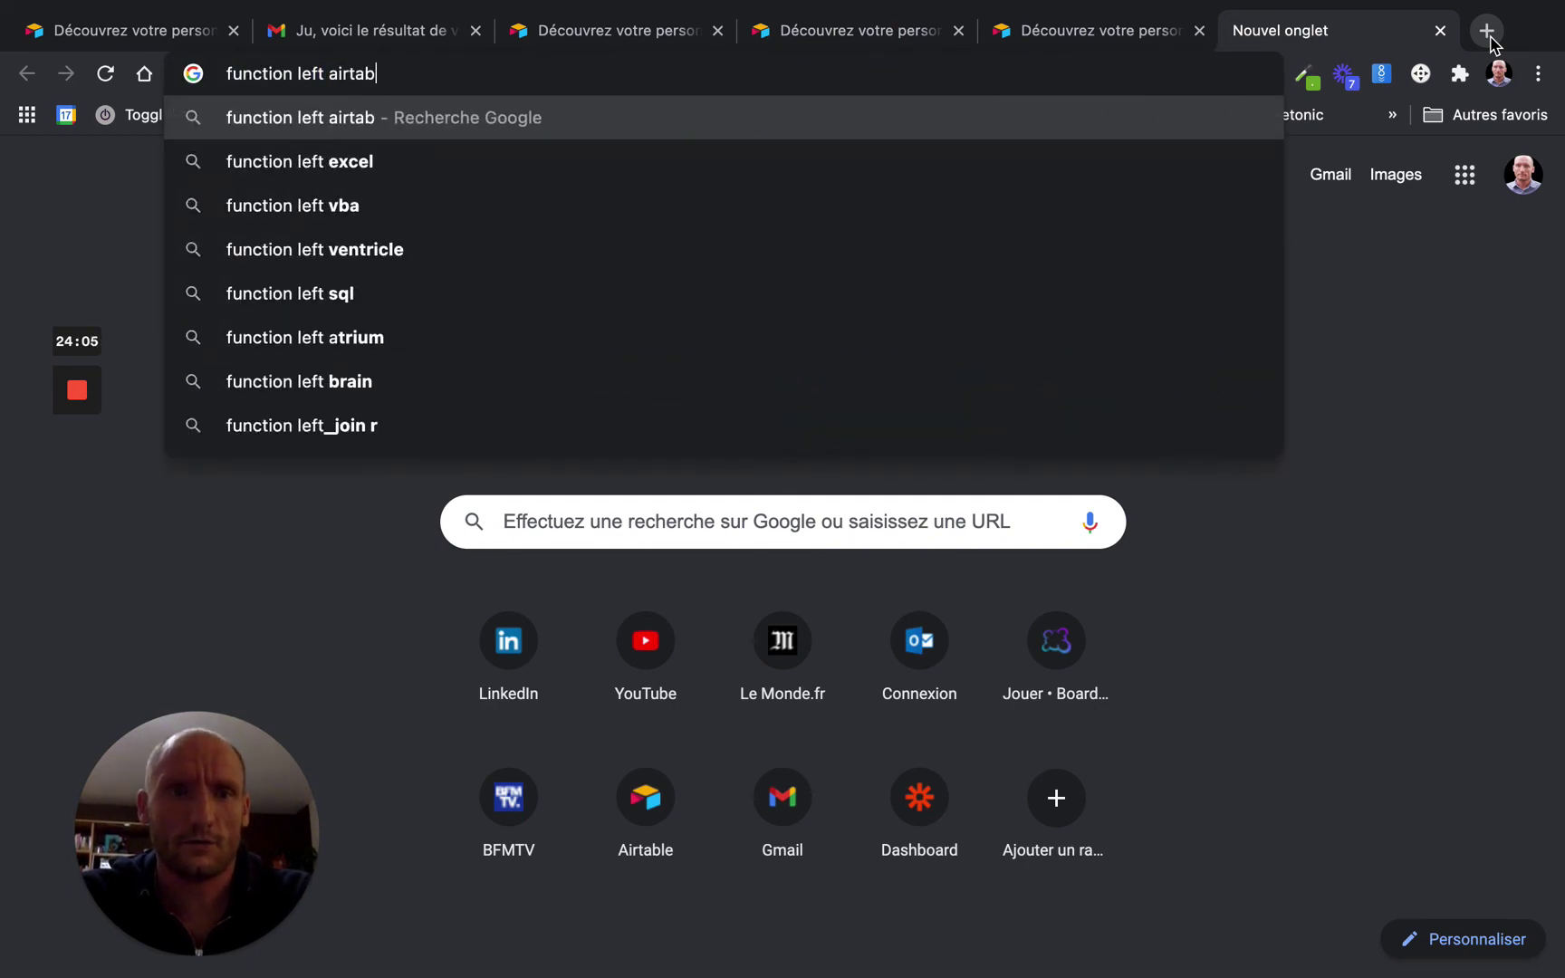
key("Return")
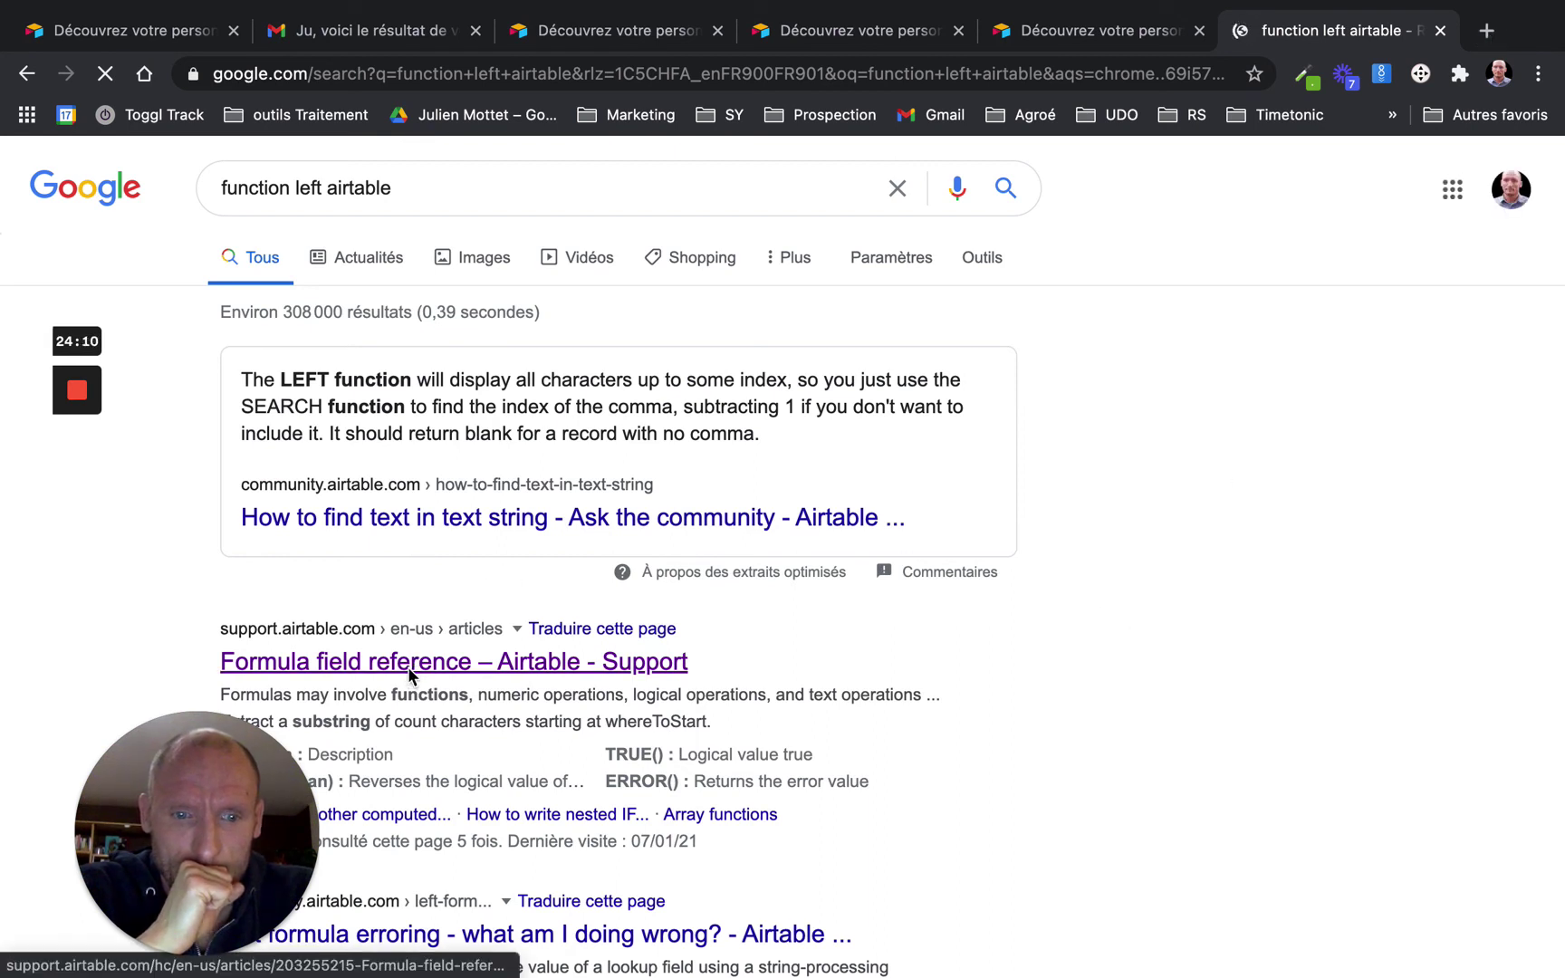
Browse the Formula field reference article's Array functions tables, then return to Airtable
left_click(408, 671)
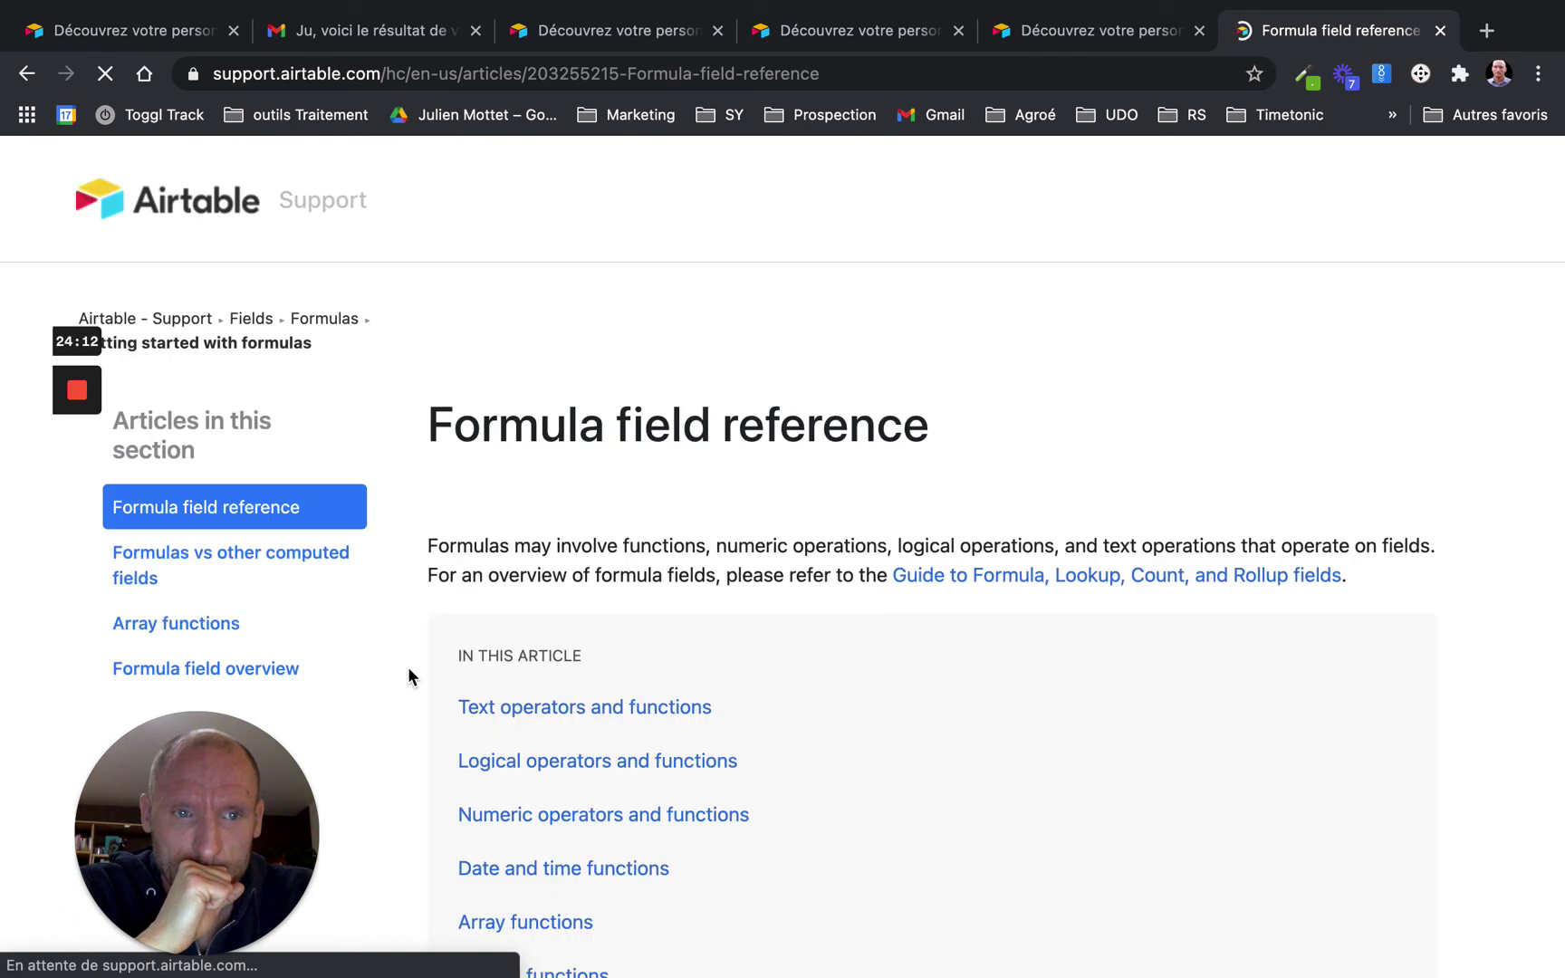
scroll(641, 648, "down", 2)
scroll(640, 648, "down", 5)
scroll(492, 438, "up", 1)
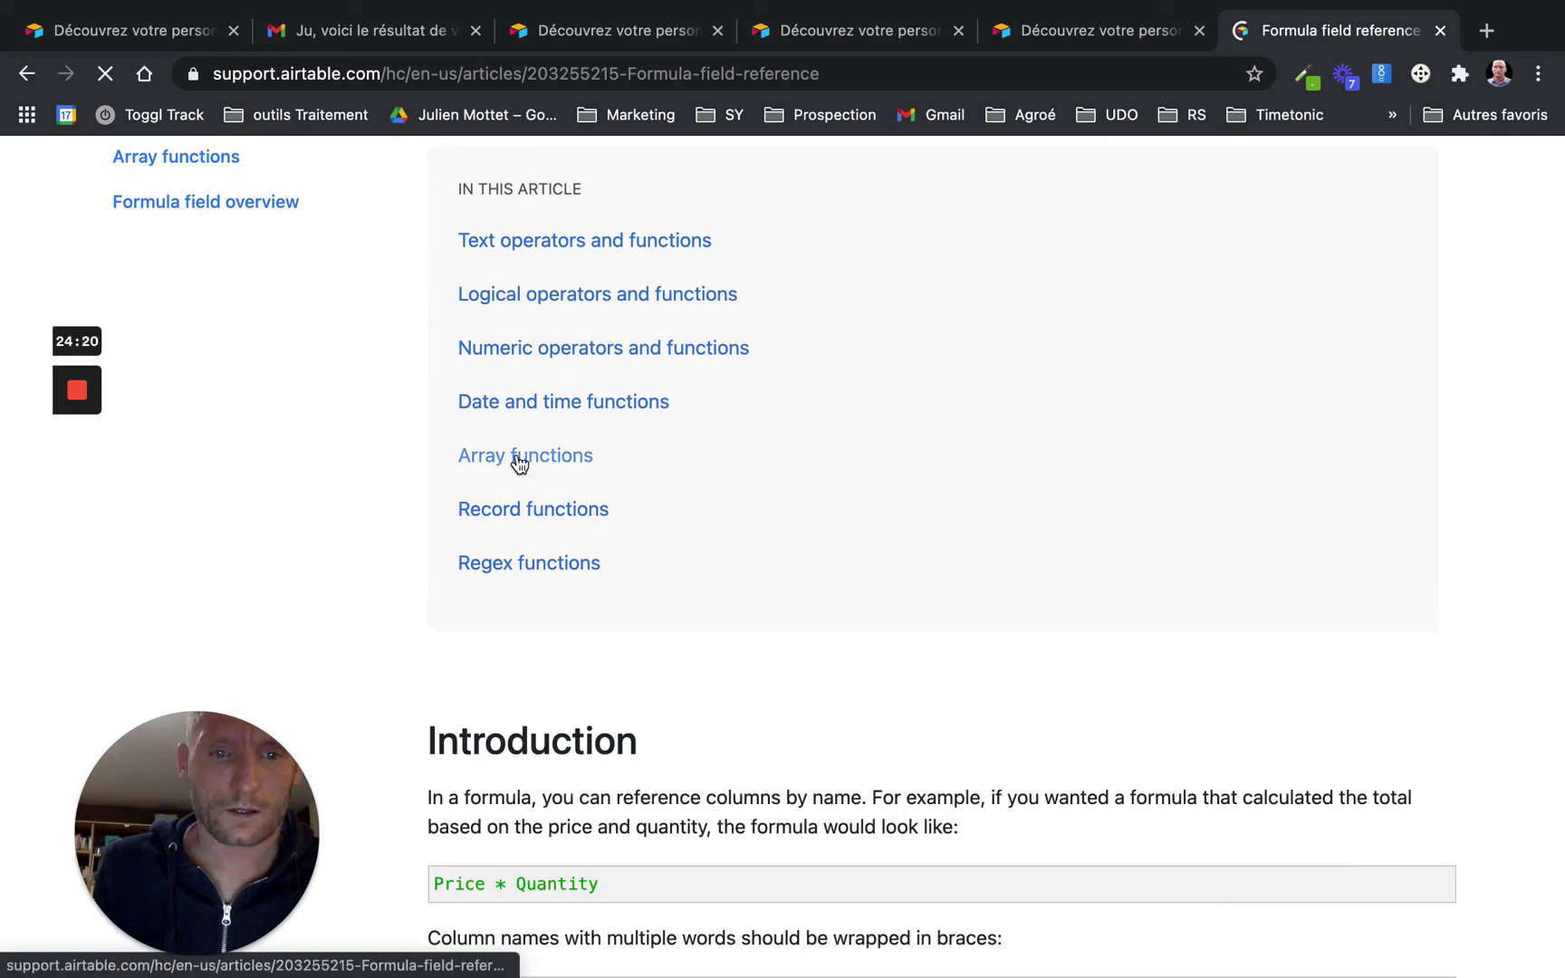
left_click(518, 457)
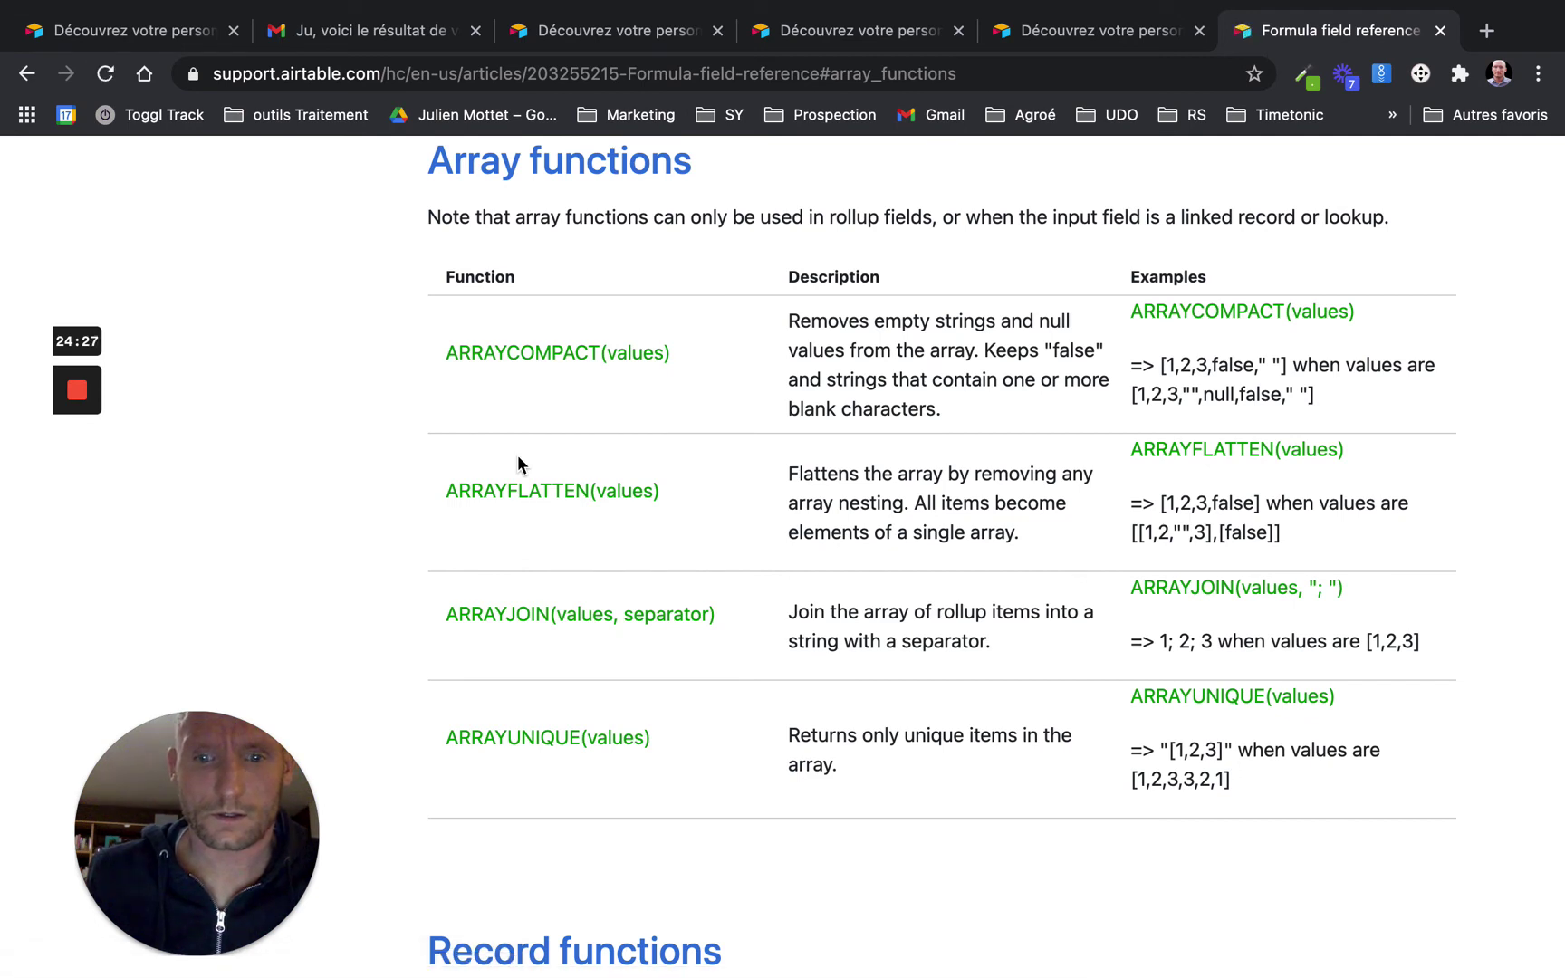
scroll(517, 462, "down", 3)
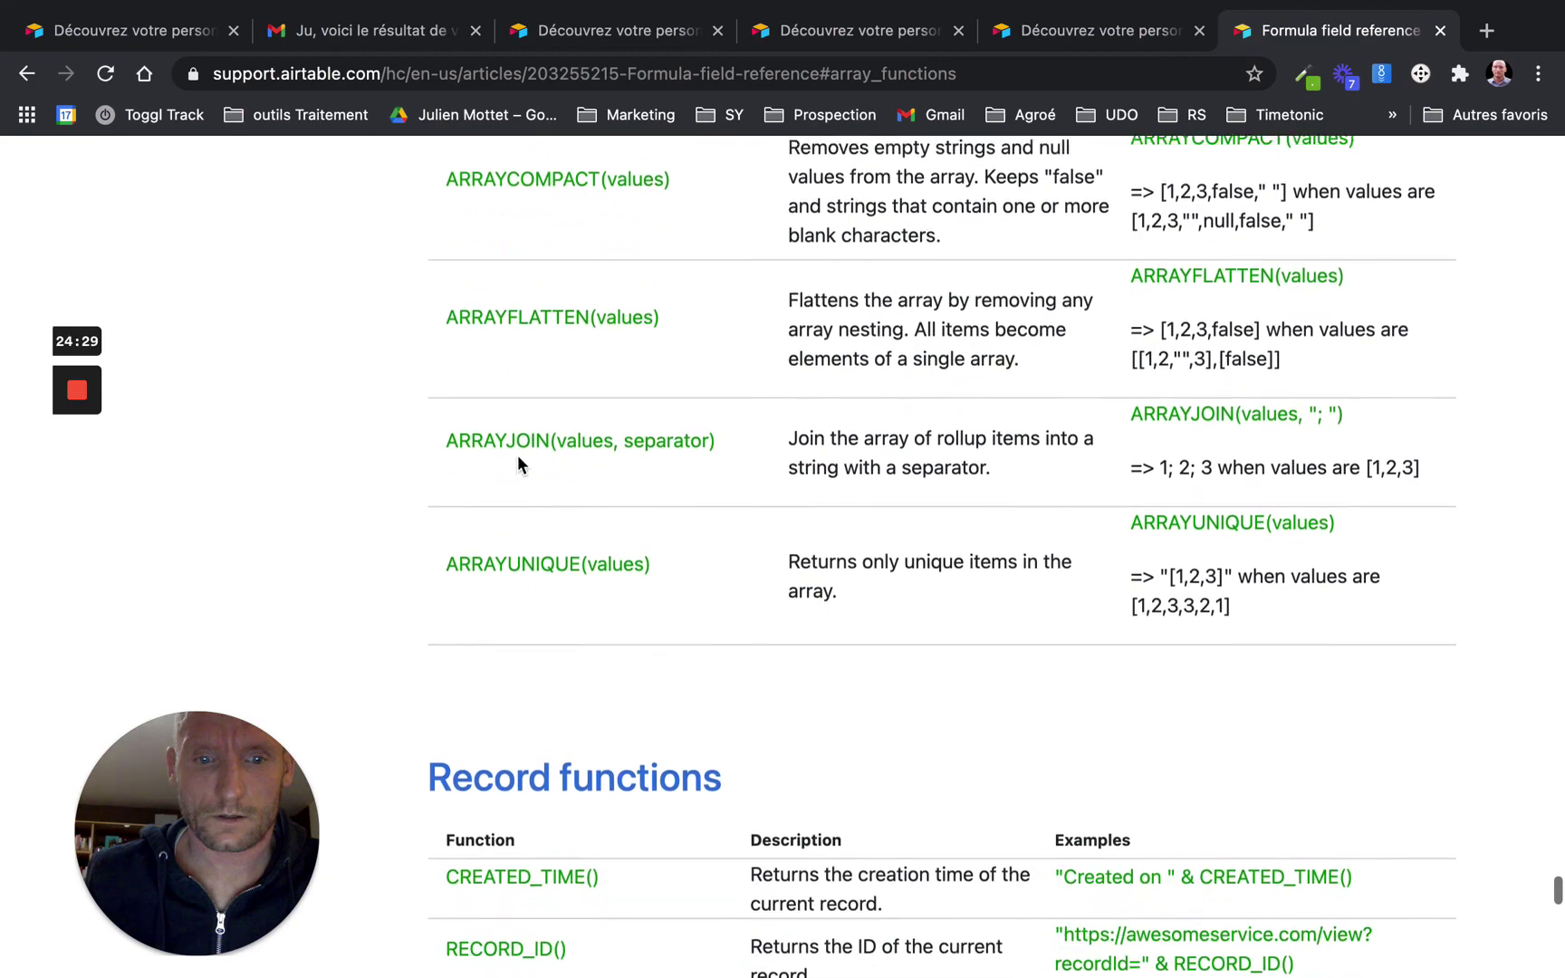
scroll(517, 455, "up", 15)
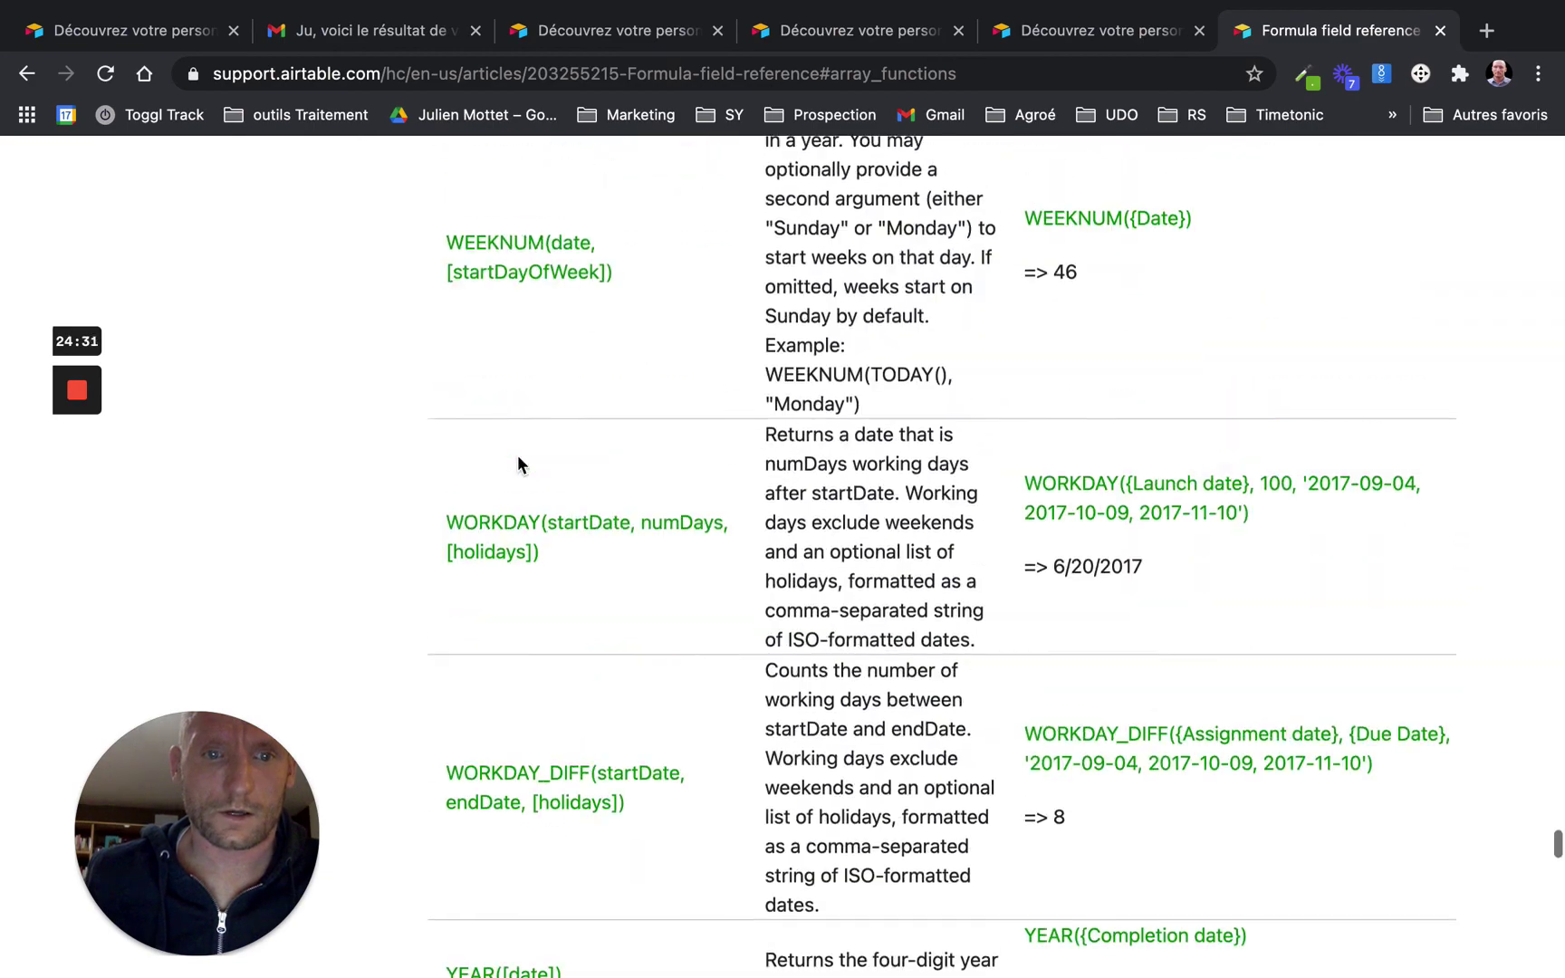
scroll(518, 456, "up", 20)
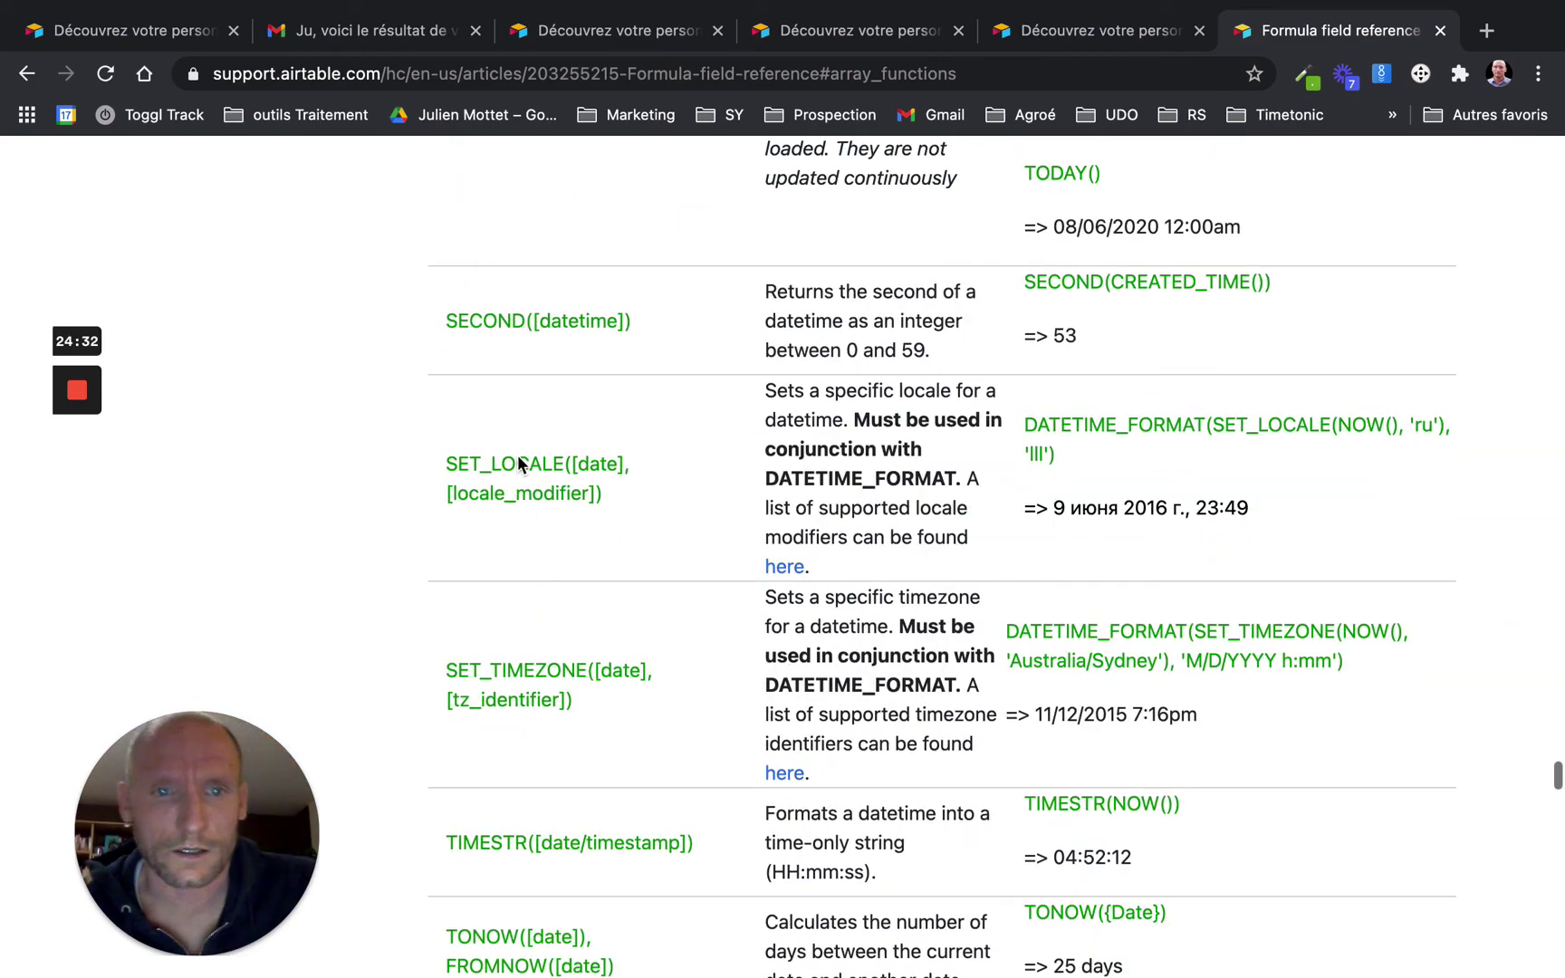
scroll(517, 454, "up", 20)
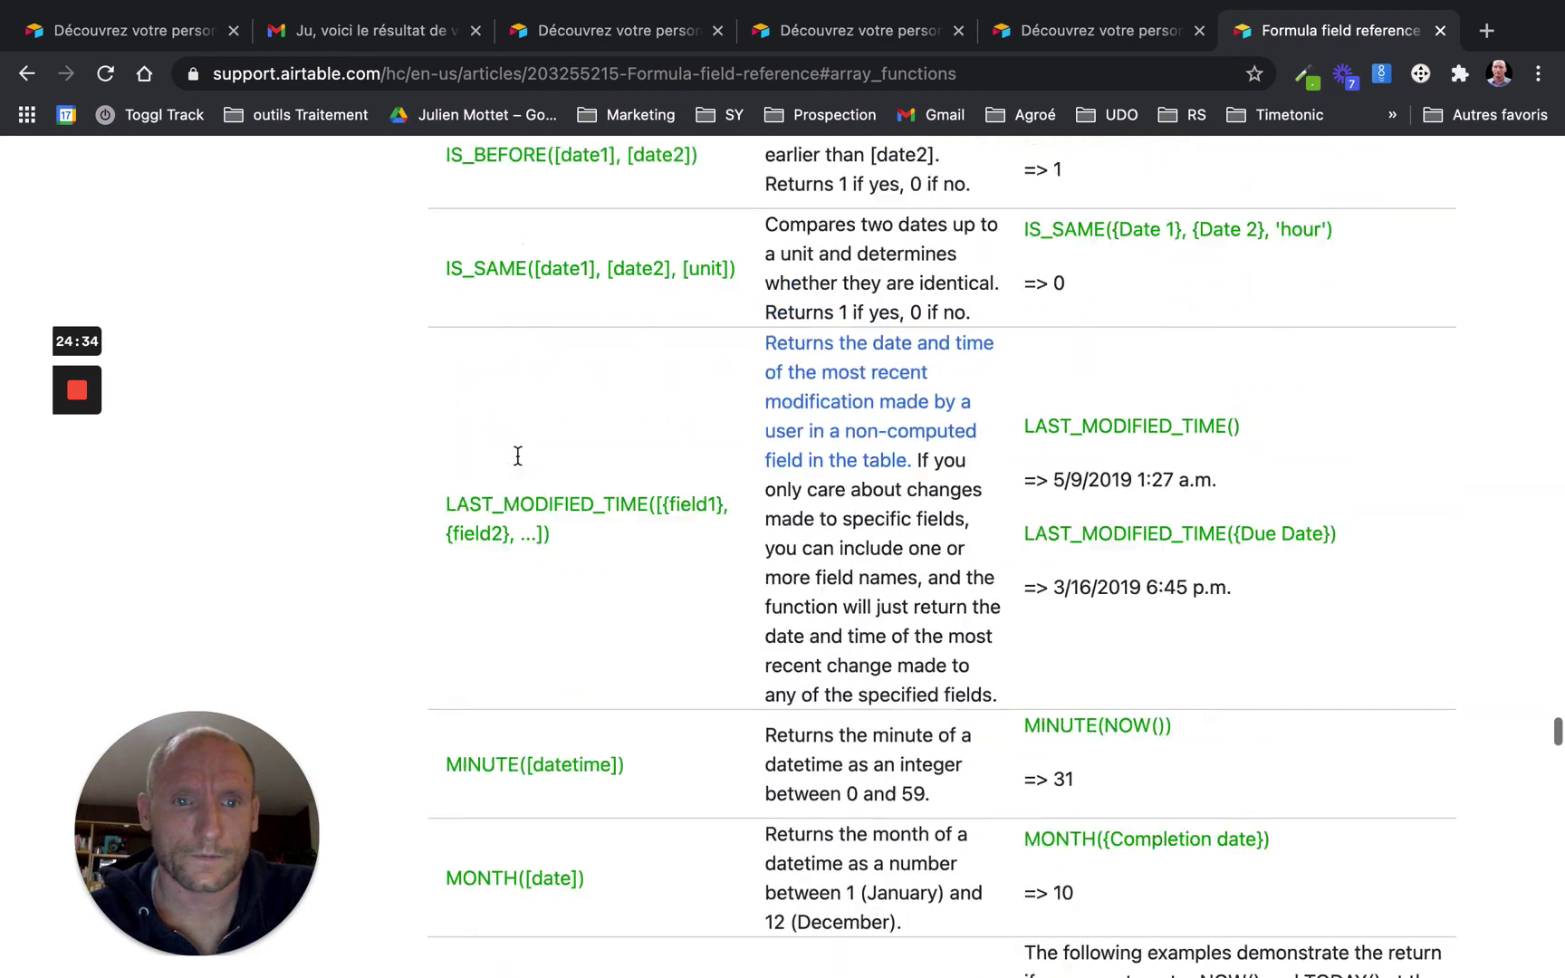
scroll(517, 455, "up", 2)
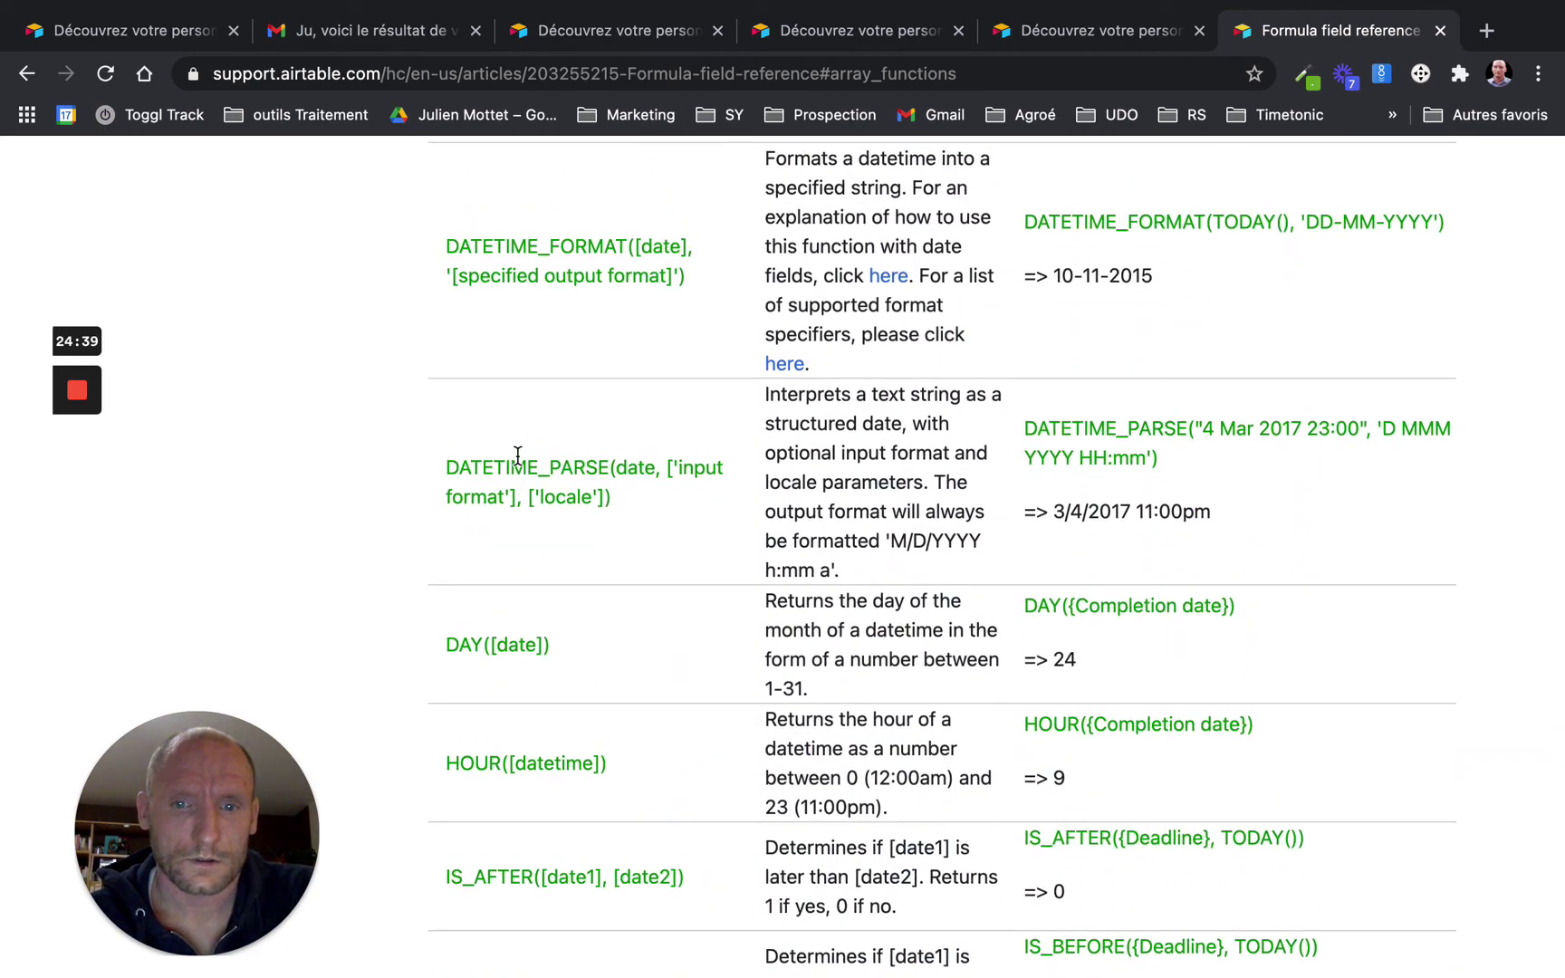
key("ctrl+Left")
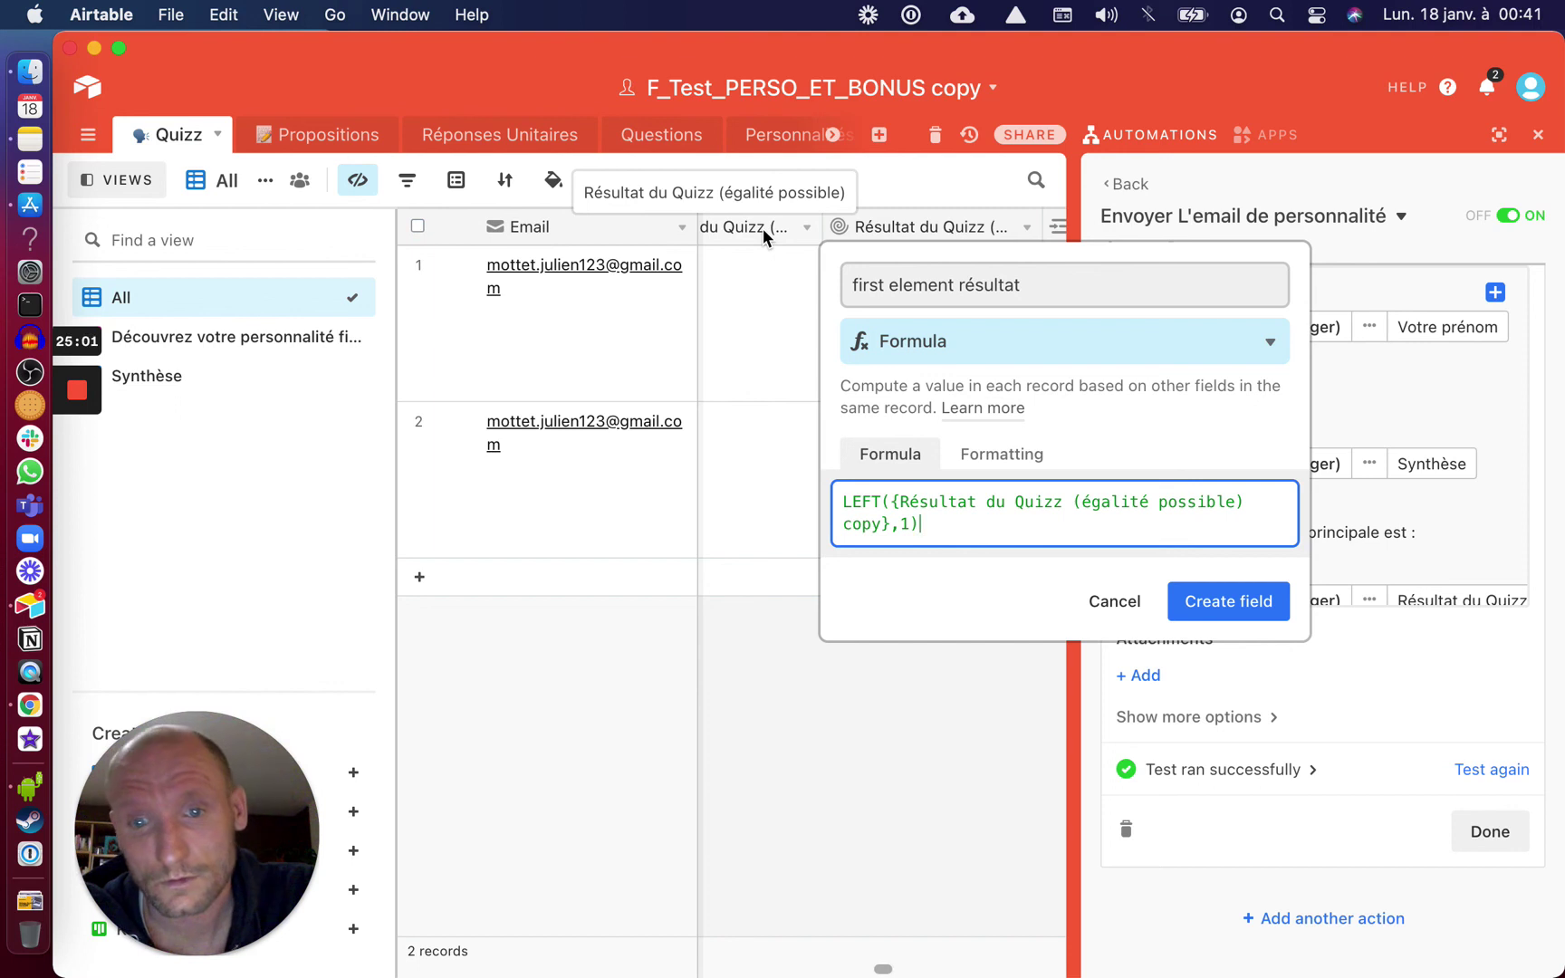
Cancel the LEFT formula field and view the Propositions table with the automation panel closed
left_click(1113, 601)
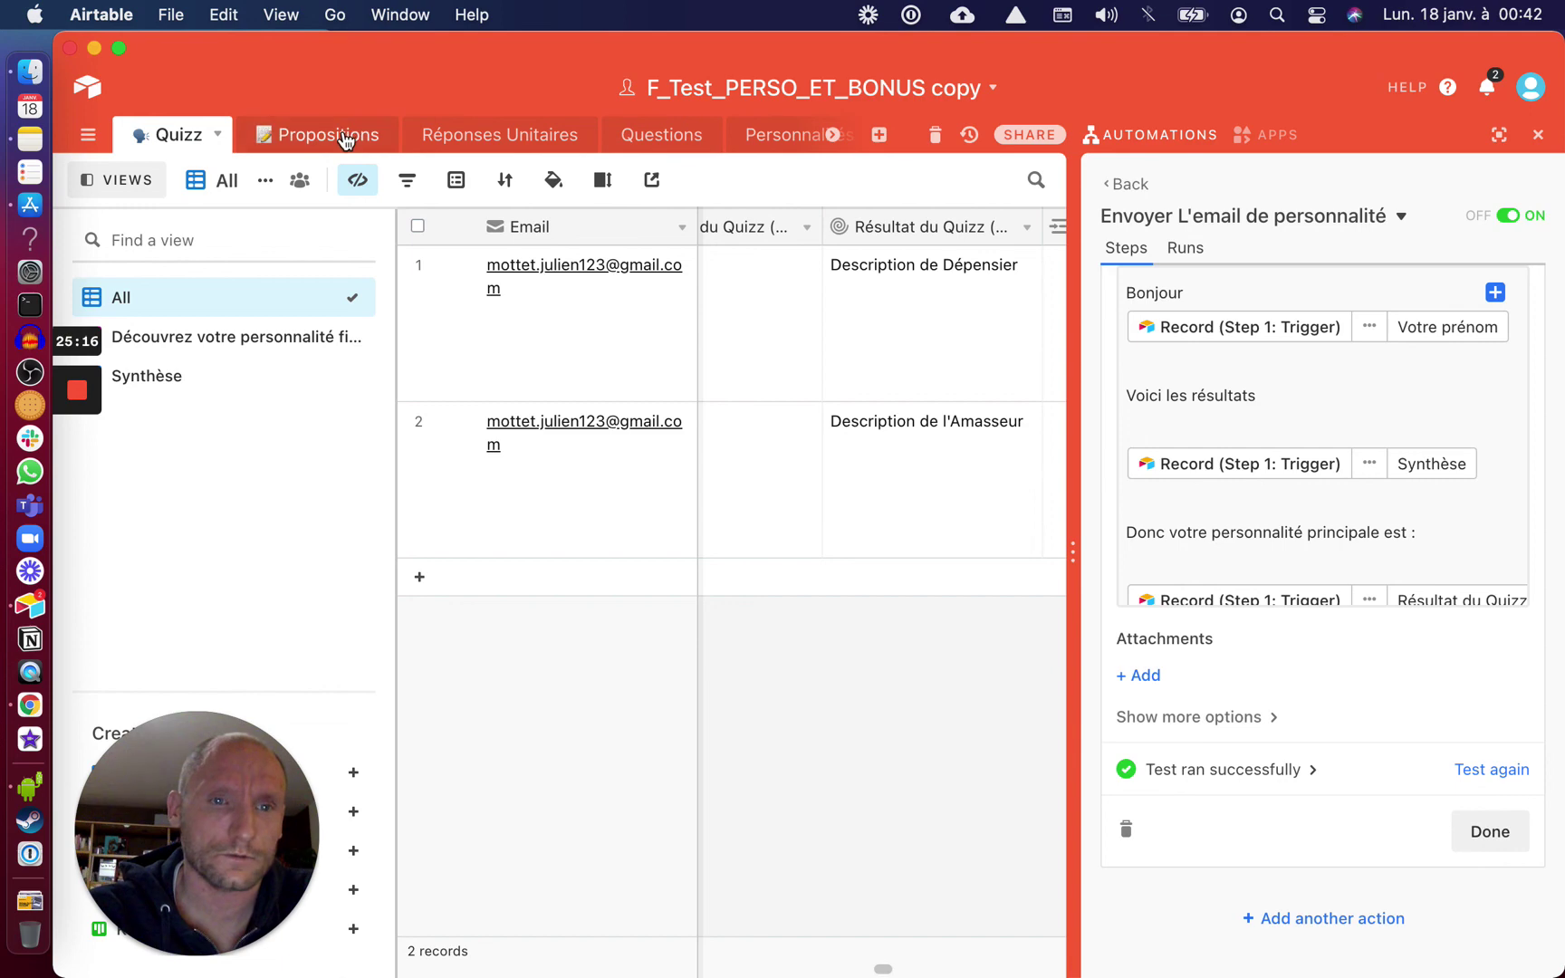
left_click(345, 138)
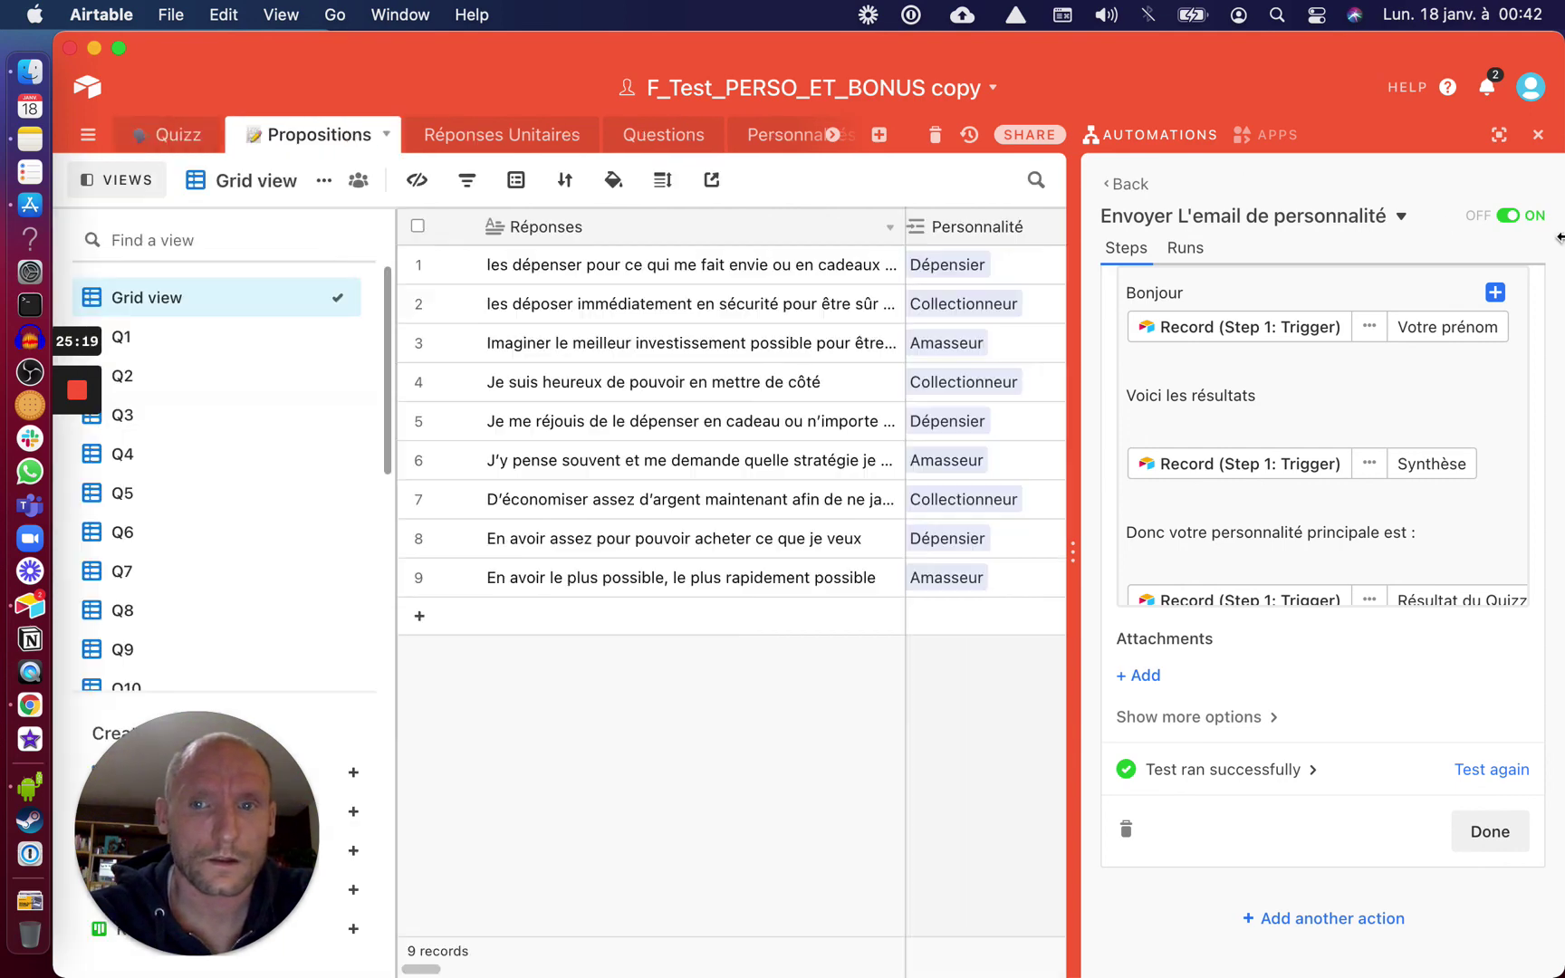
left_click(1538, 136)
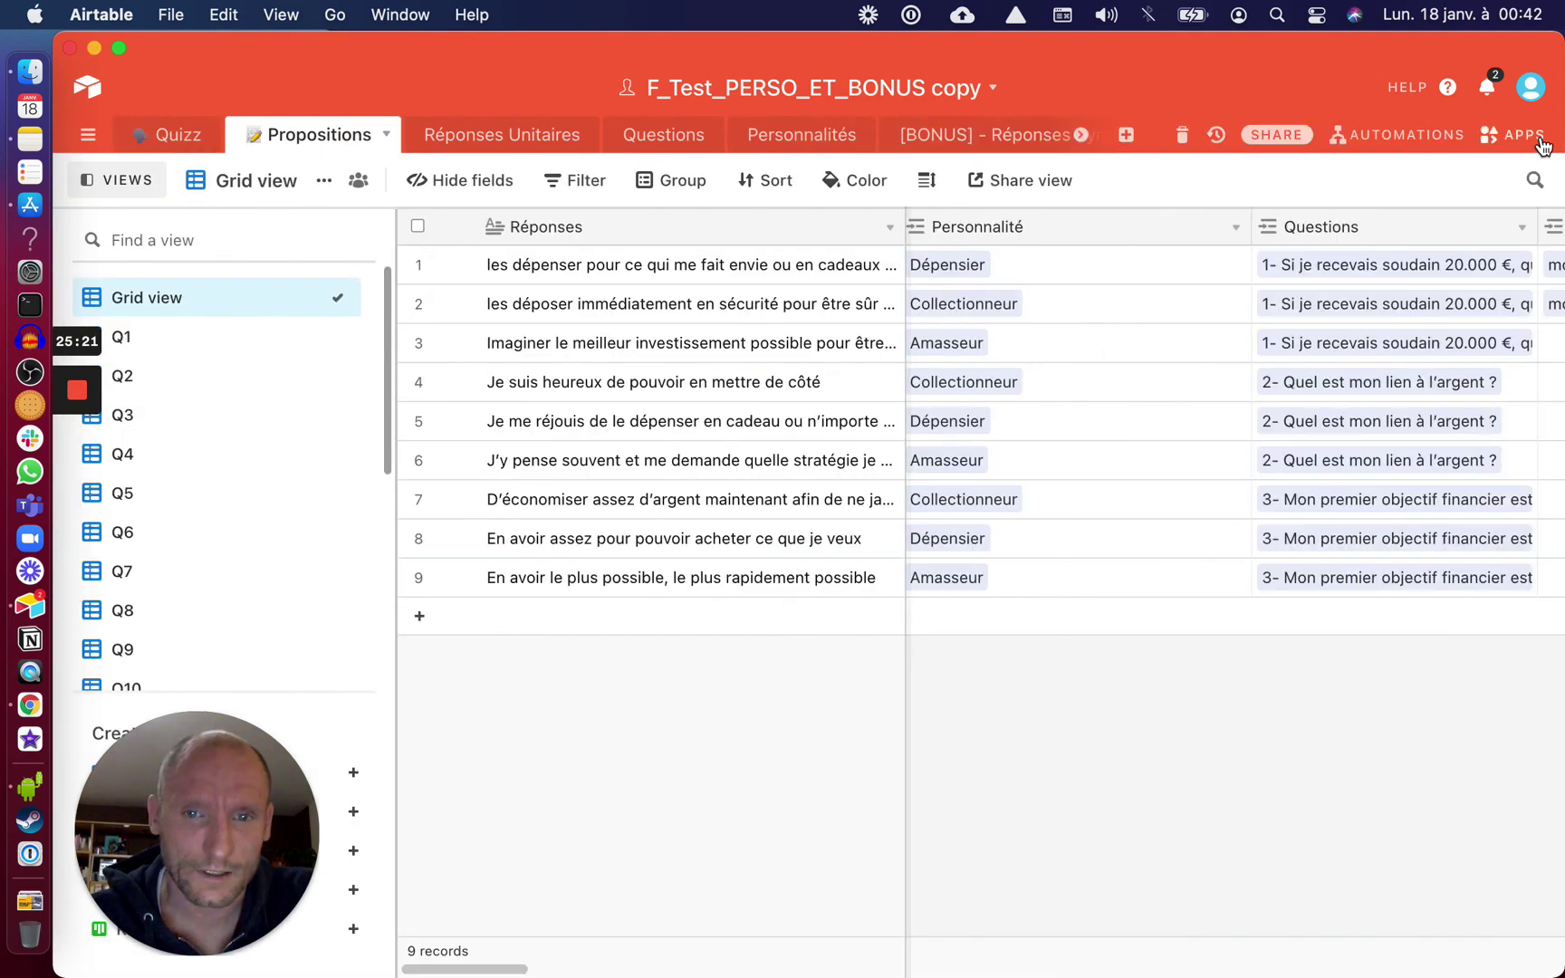